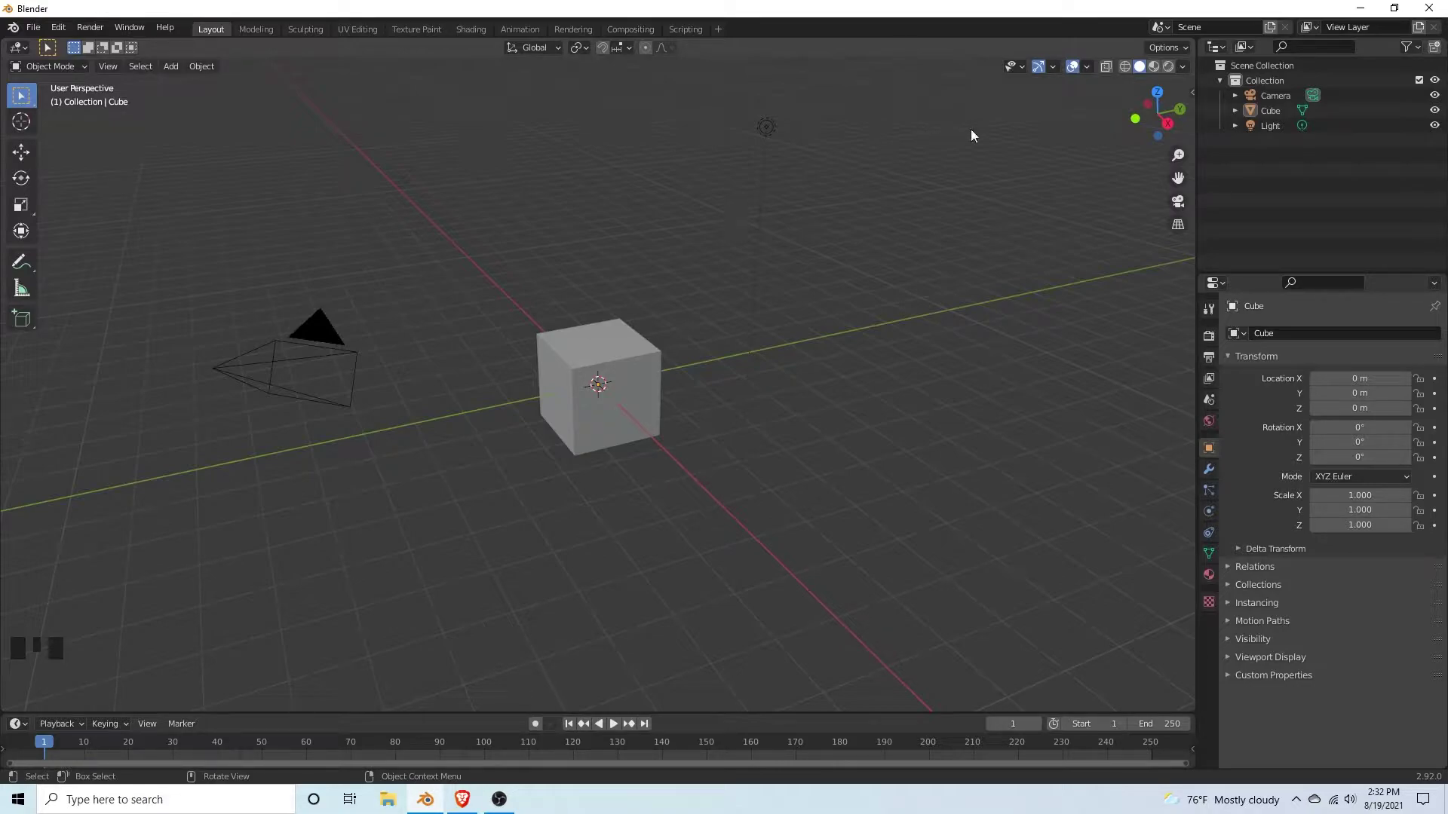
Step: Box-select the default camera, cube and light in the Outliner
left_click_drag(1306, 214, 1223, 63)
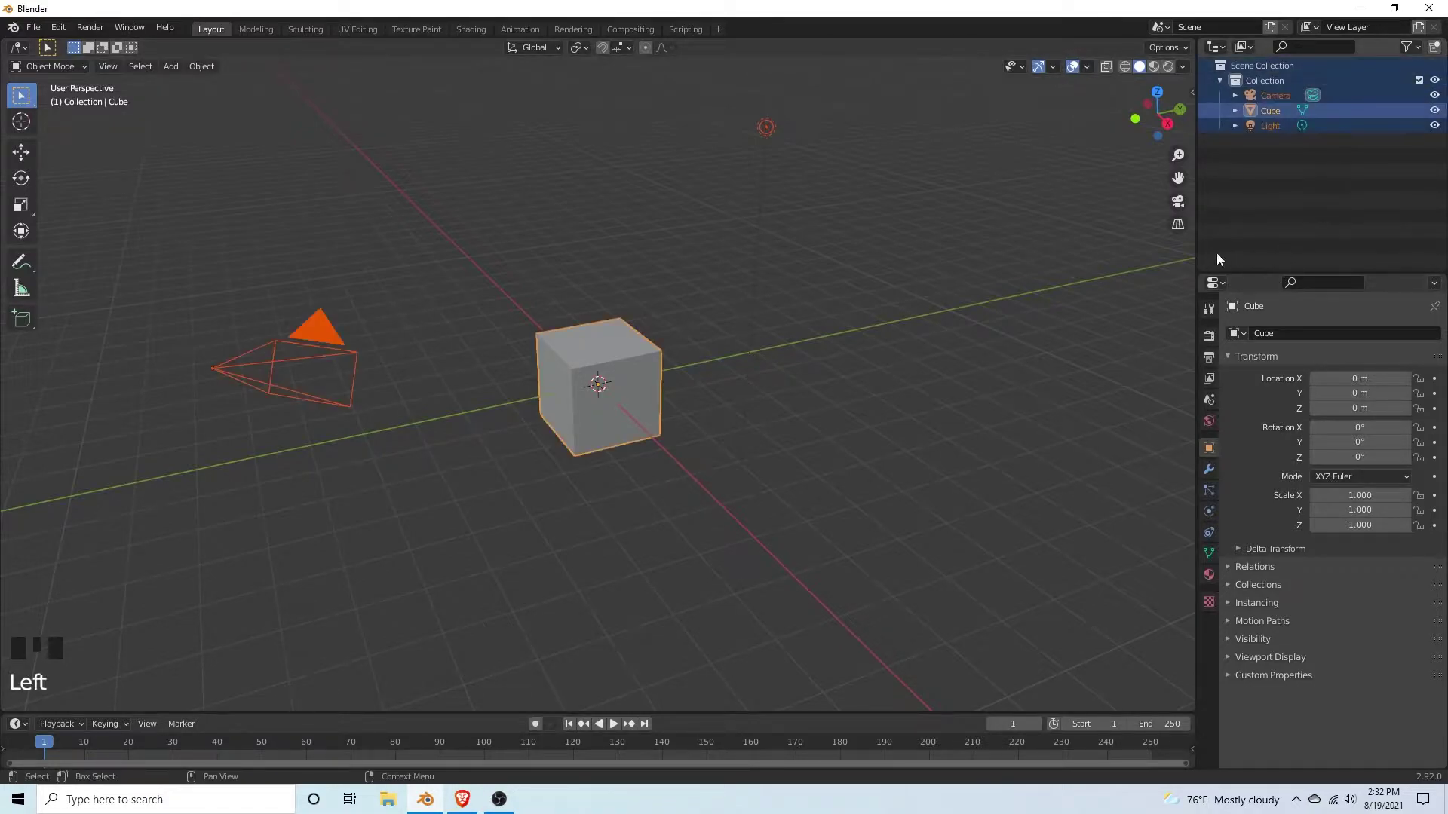
Step: Delete the default objects and add the bishop photo as a reference image
key("x")
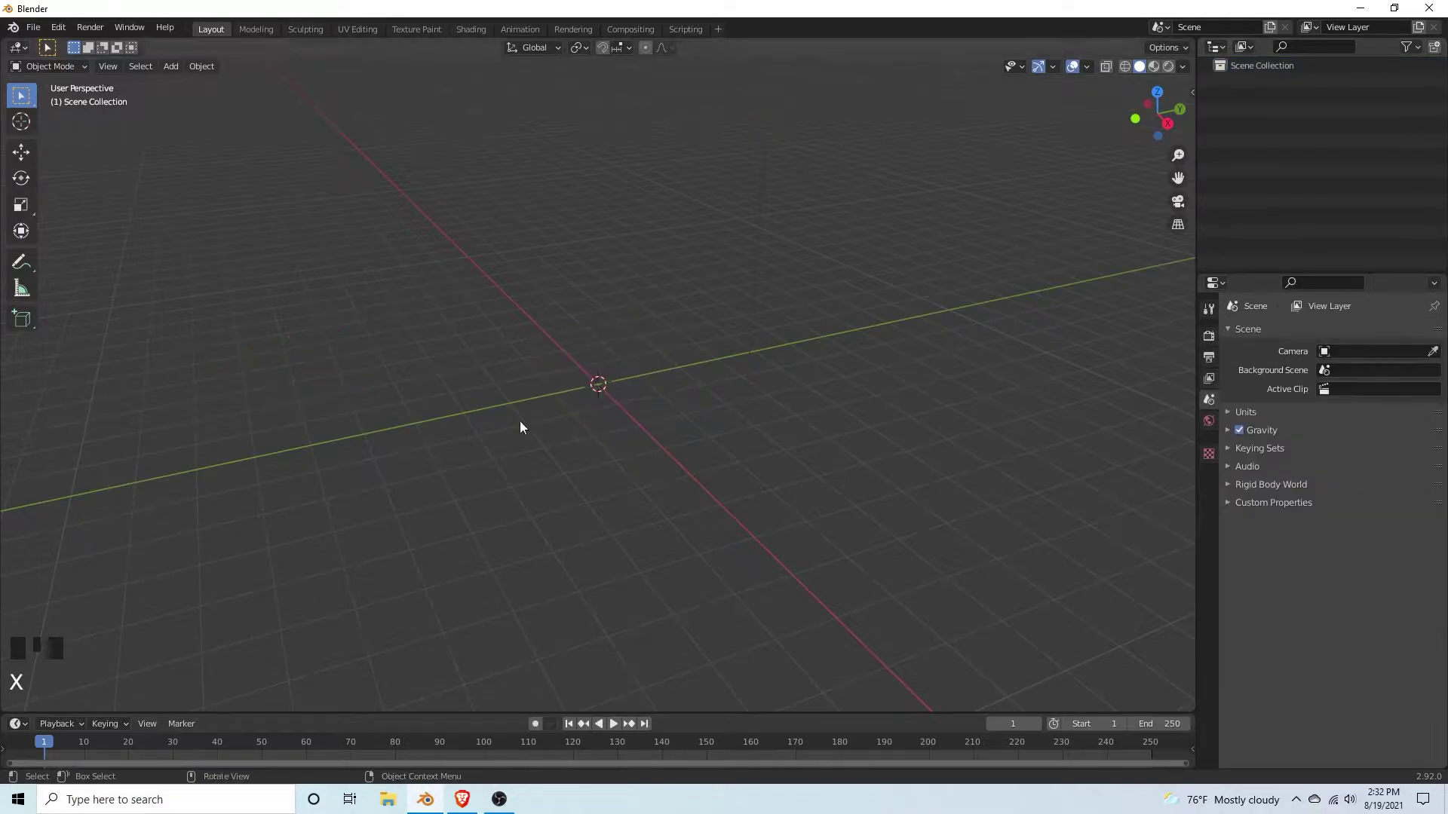
key("shift+a")
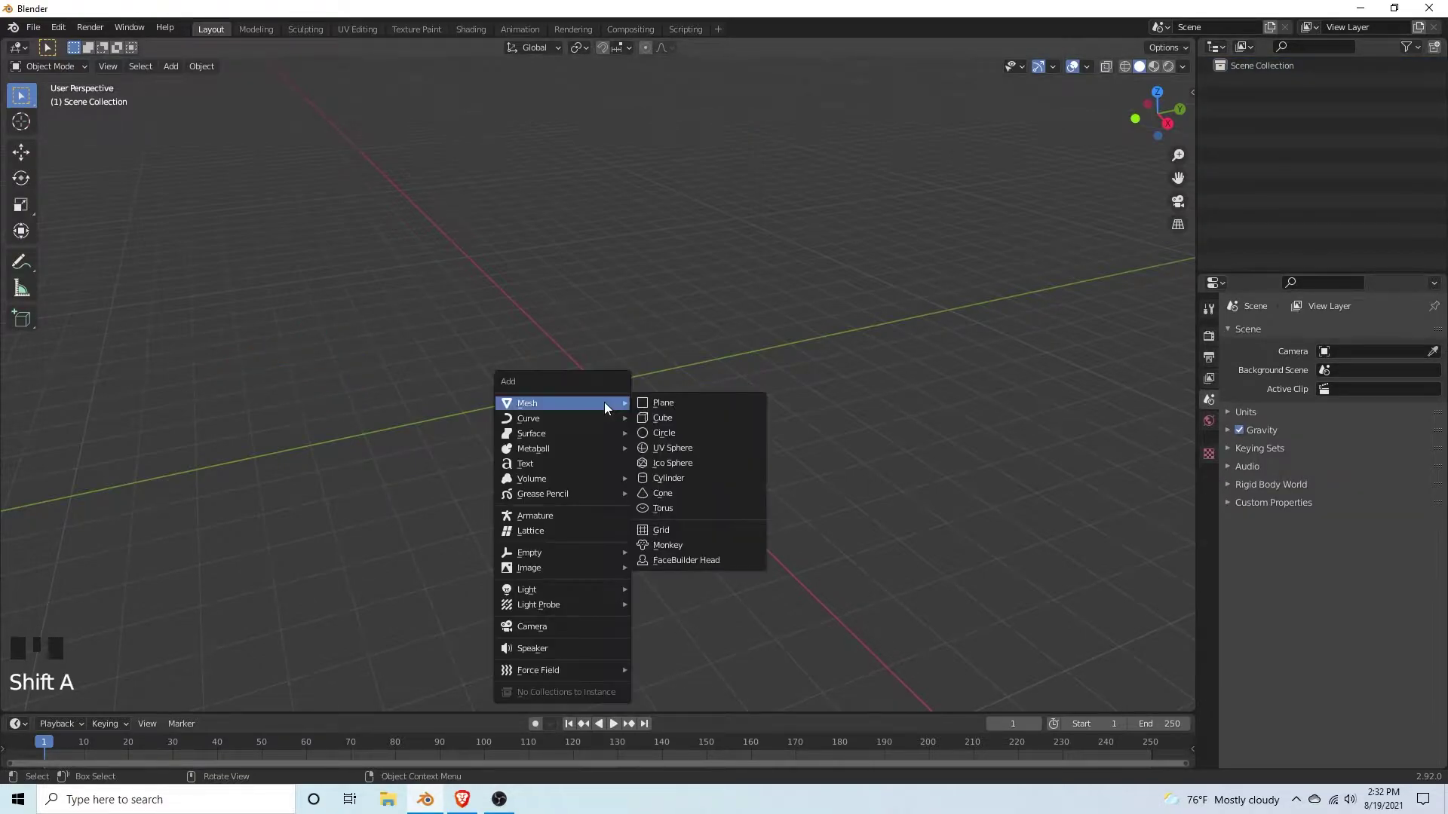
mouse_move(581, 568)
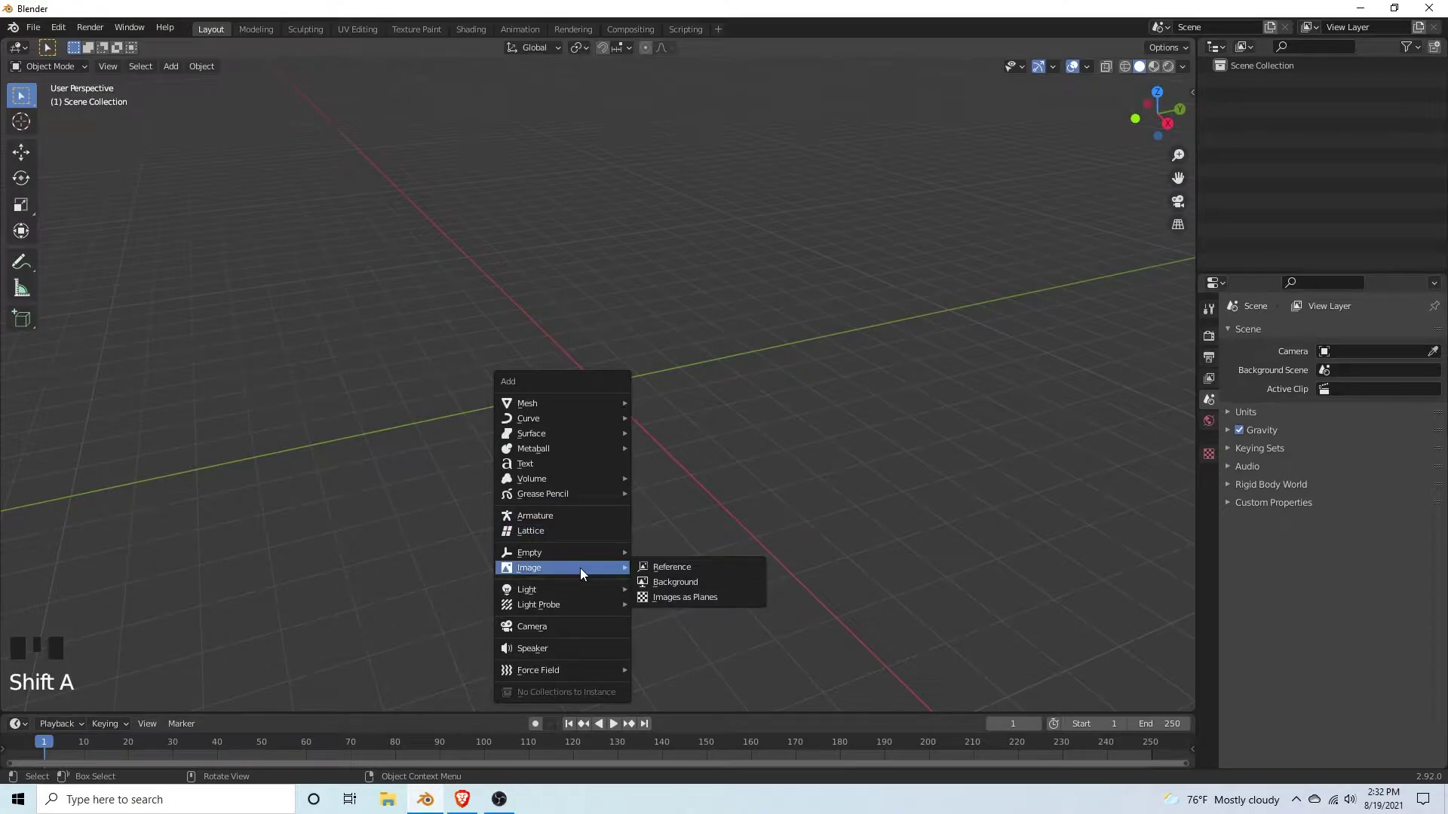
left_click(646, 567)
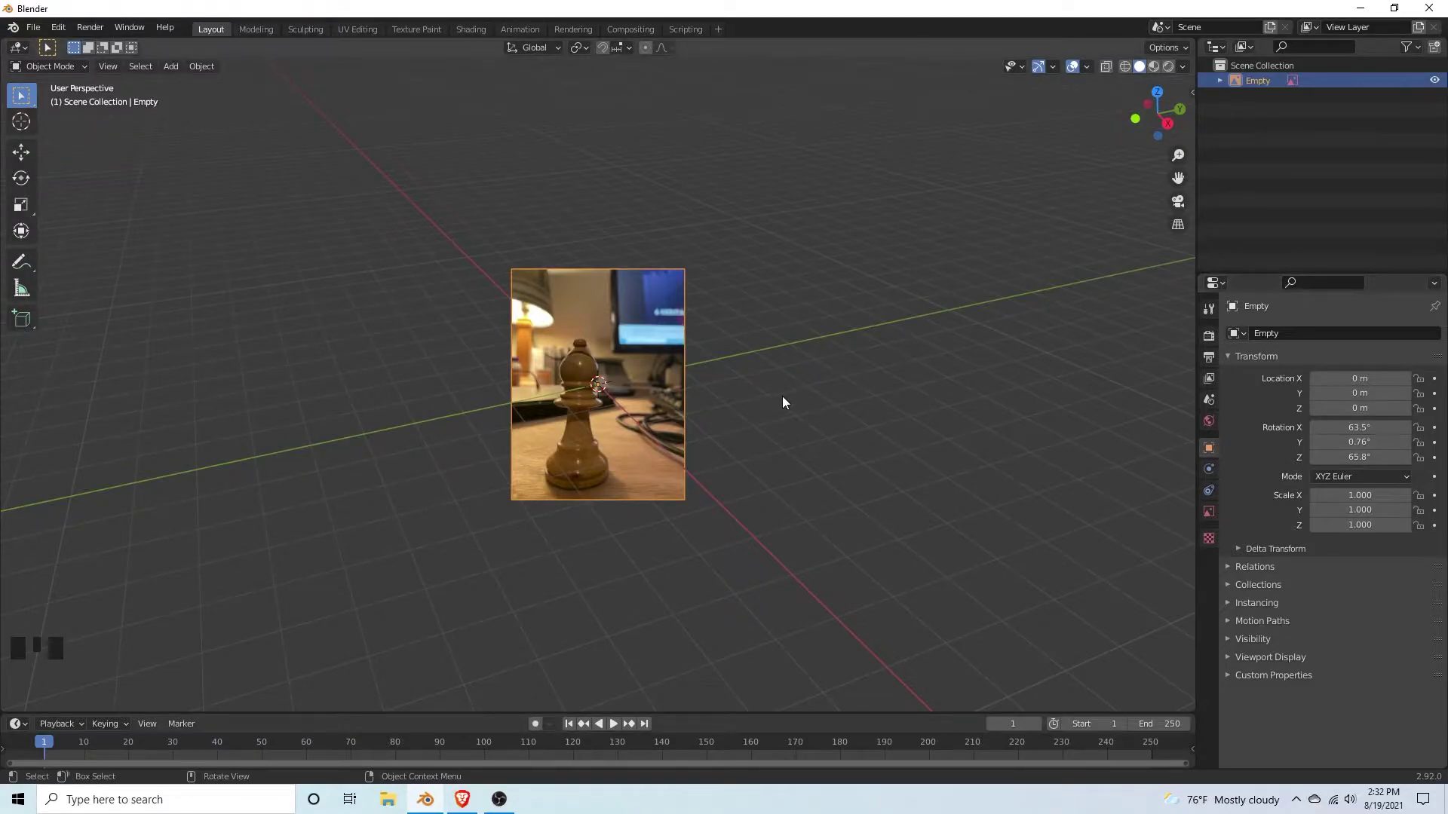
middle_click_drag(782, 400, 468, 397)
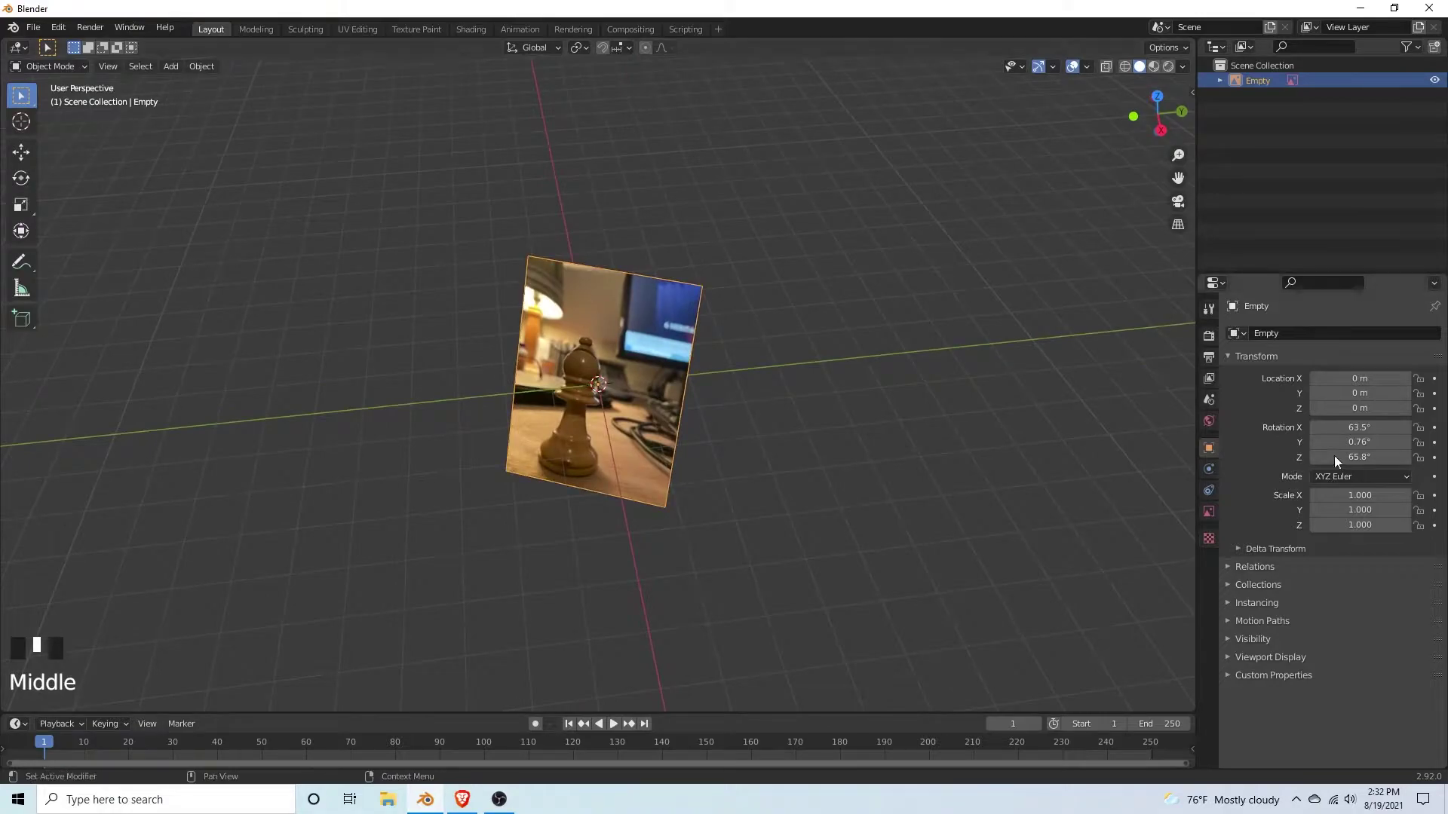
Step: Set the reference image's rotation to X 90°, Y 0°, Z 0°
left_click(1350, 428)
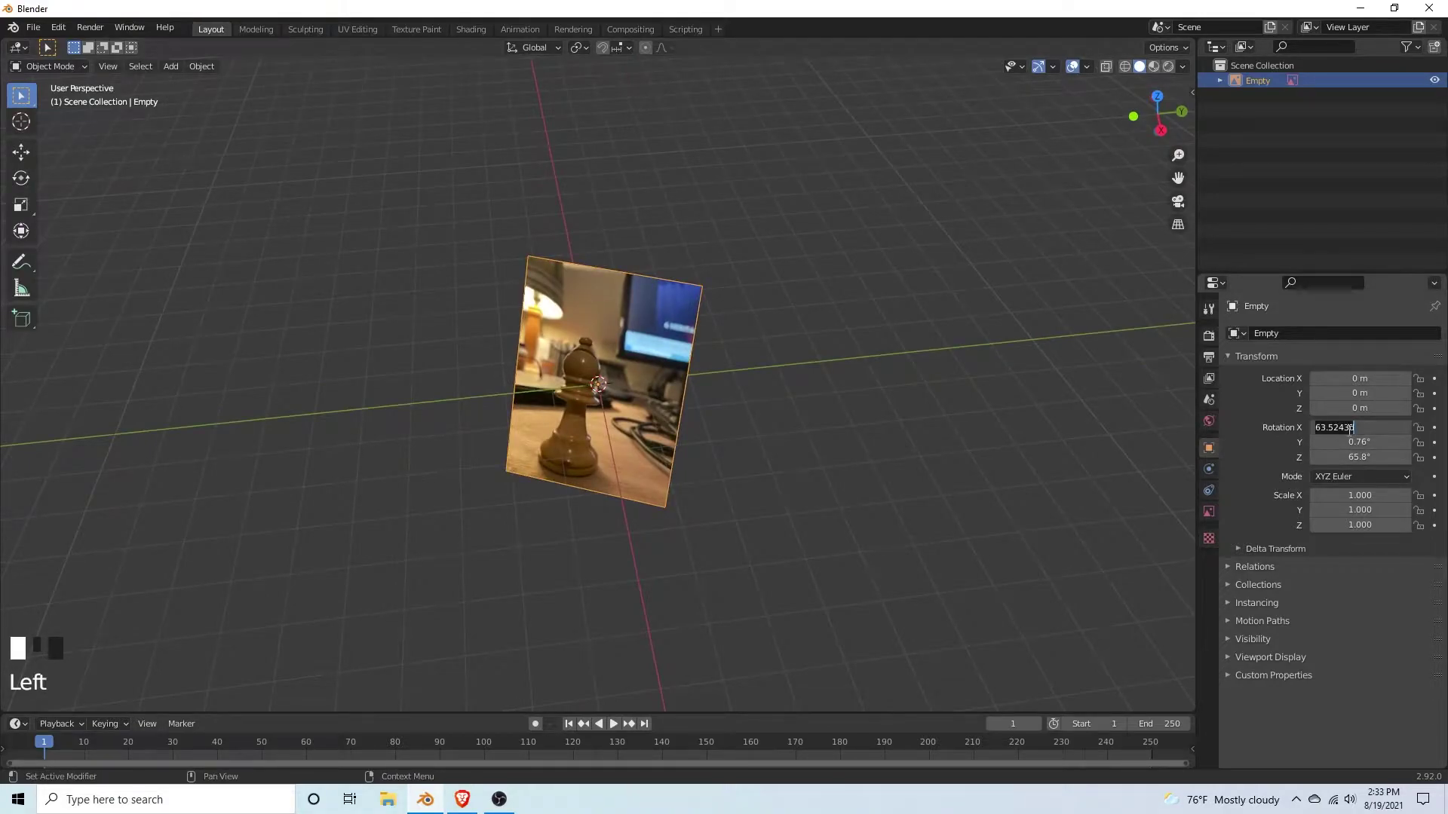
type("90")
key("Return")
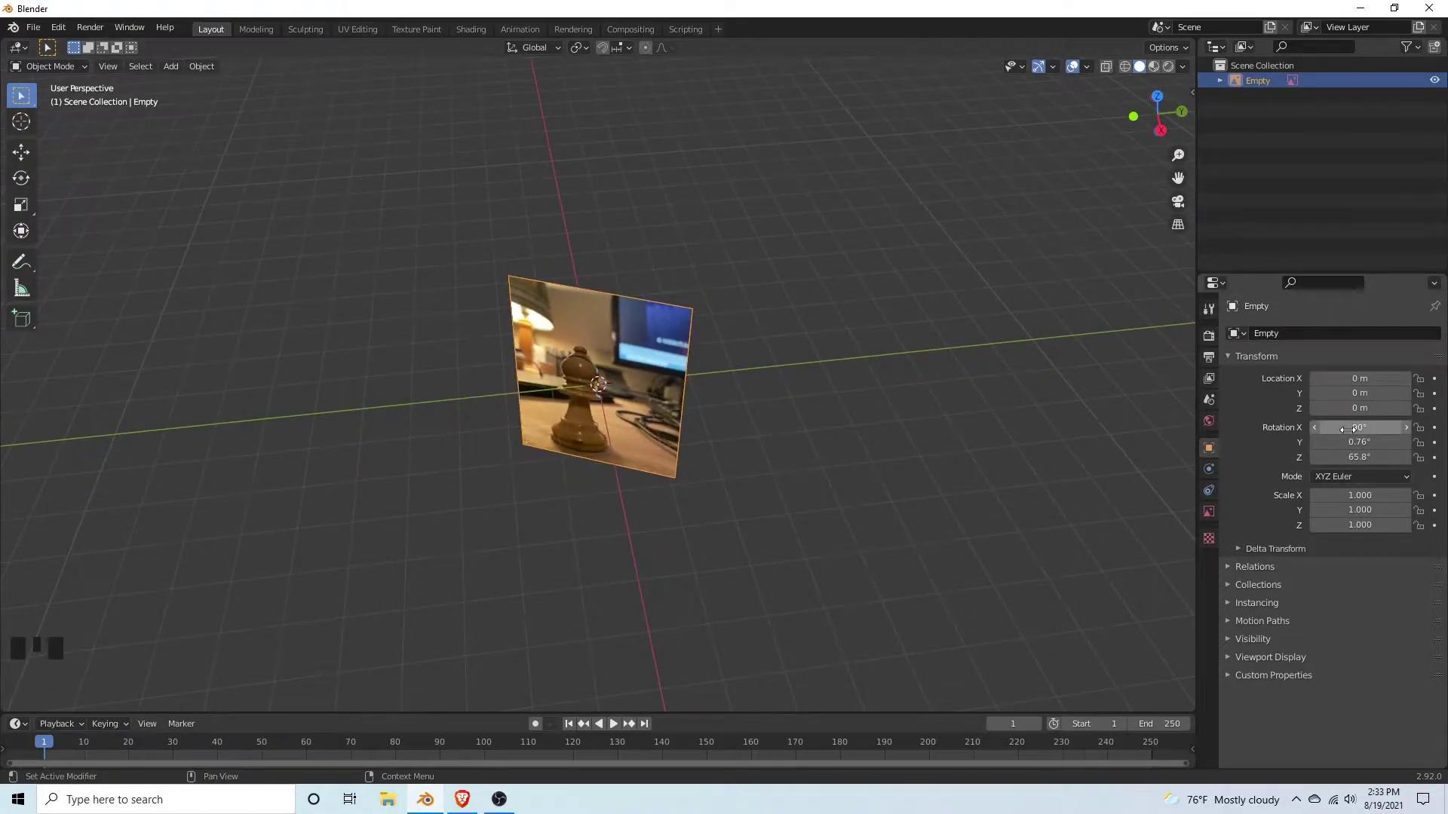
left_click(1361, 442)
type("0")
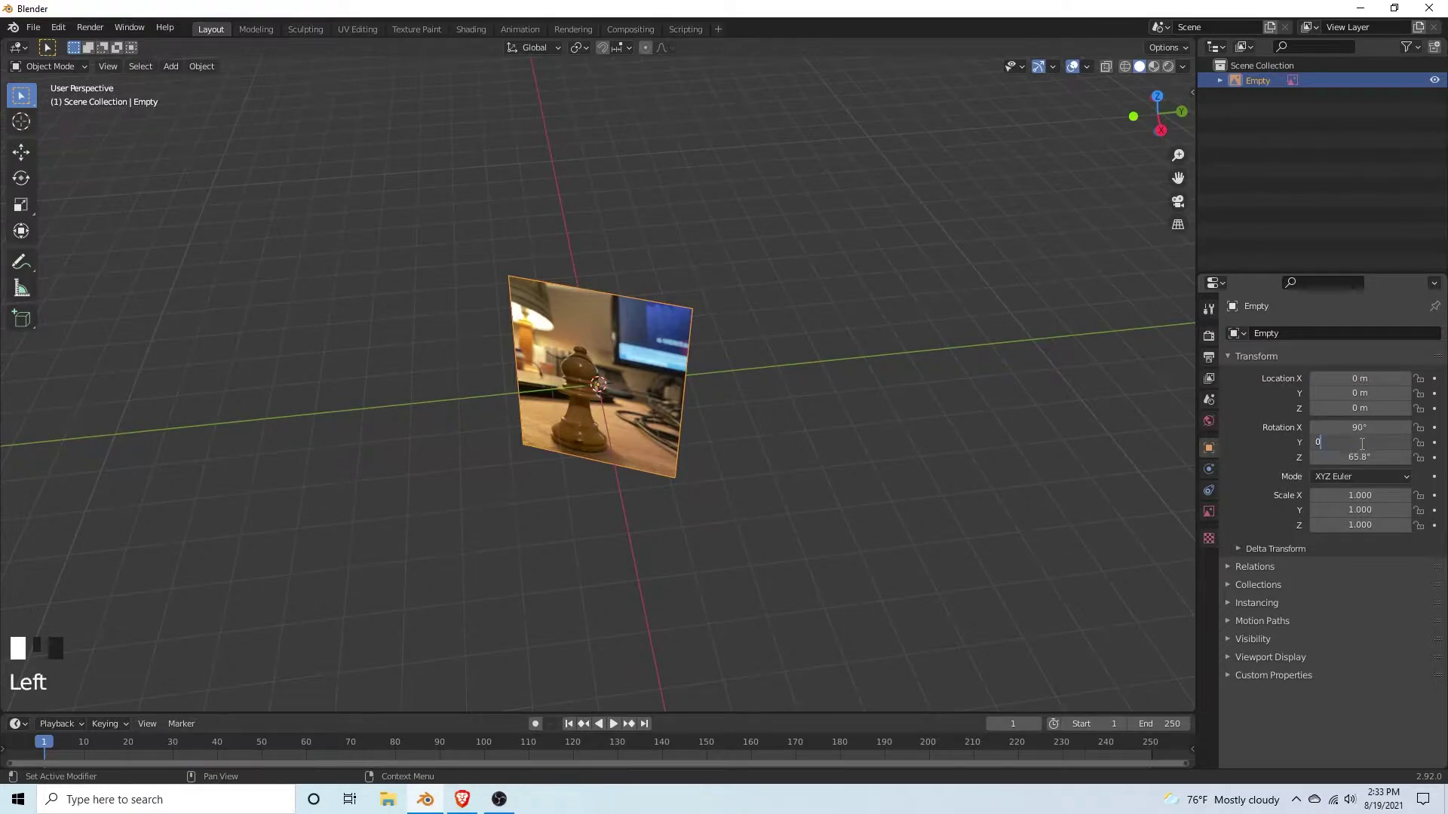
key("Return")
double_click(1344, 457)
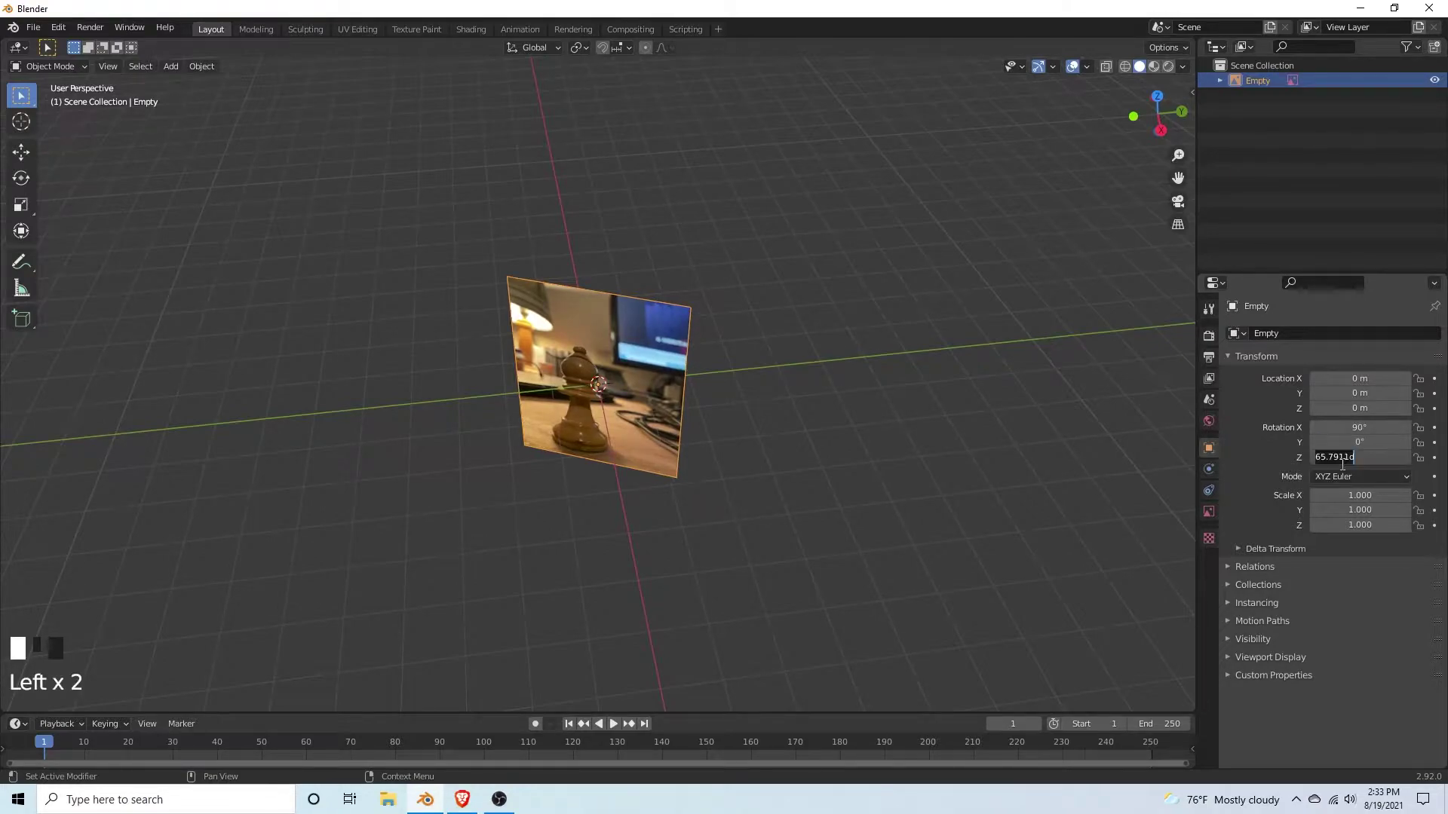
type("0")
key("Return")
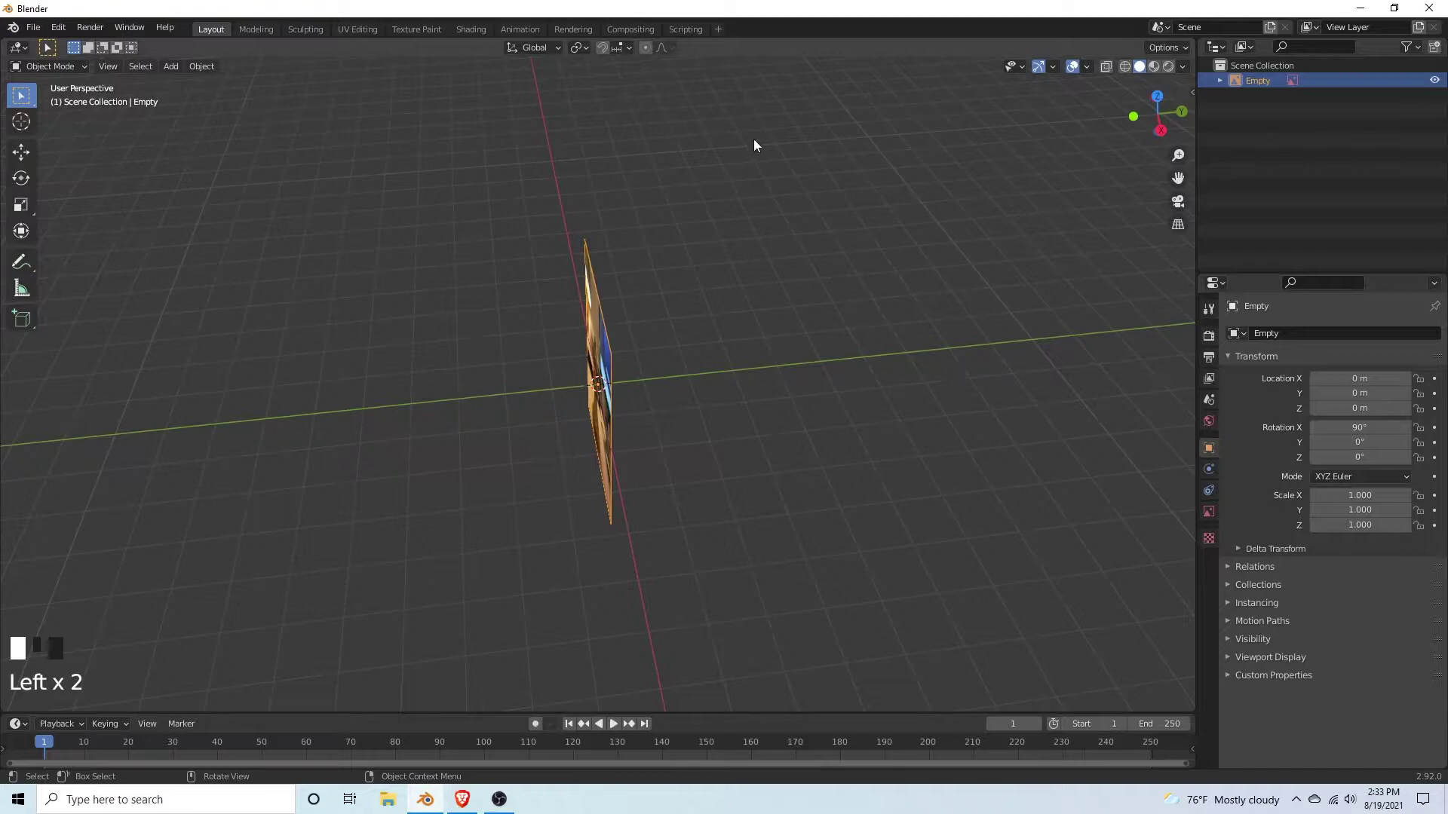
left_click(803, 220)
Step: Switch to the front view and add a mesh cylinder
key("KP_1")
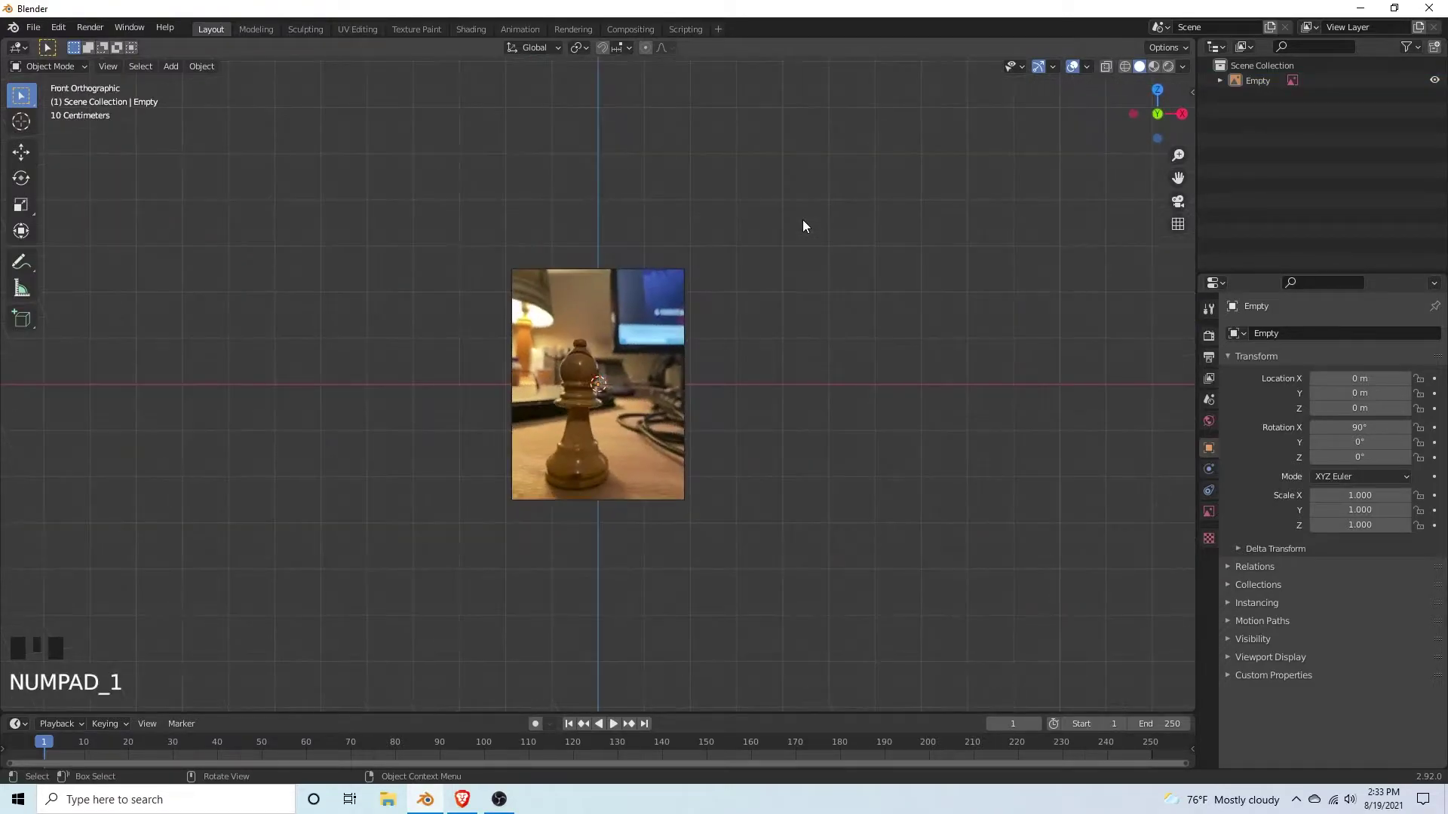
scroll(803, 219, "up", 8)
scroll(476, 451, "down", 2)
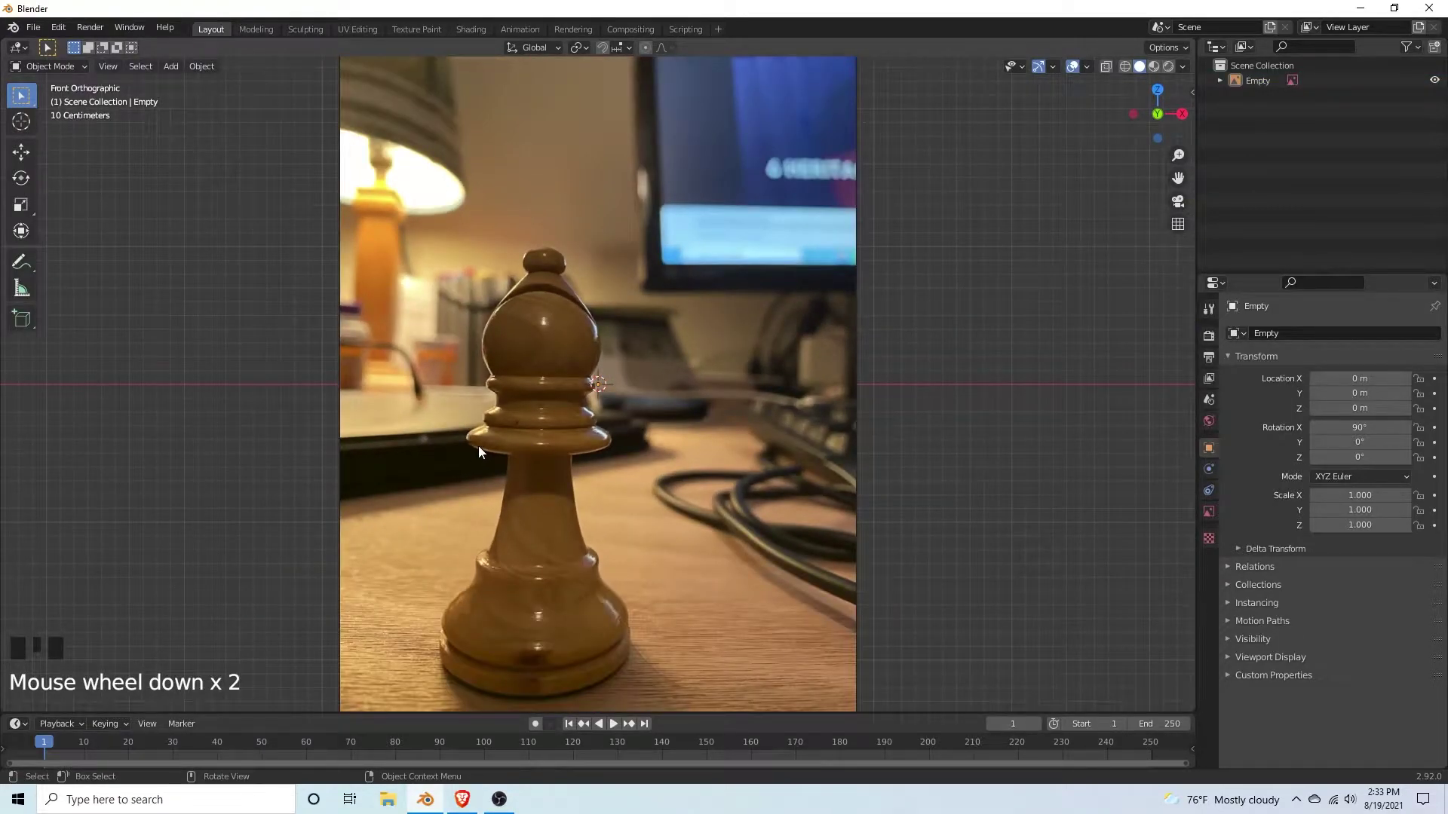
key("shift+a")
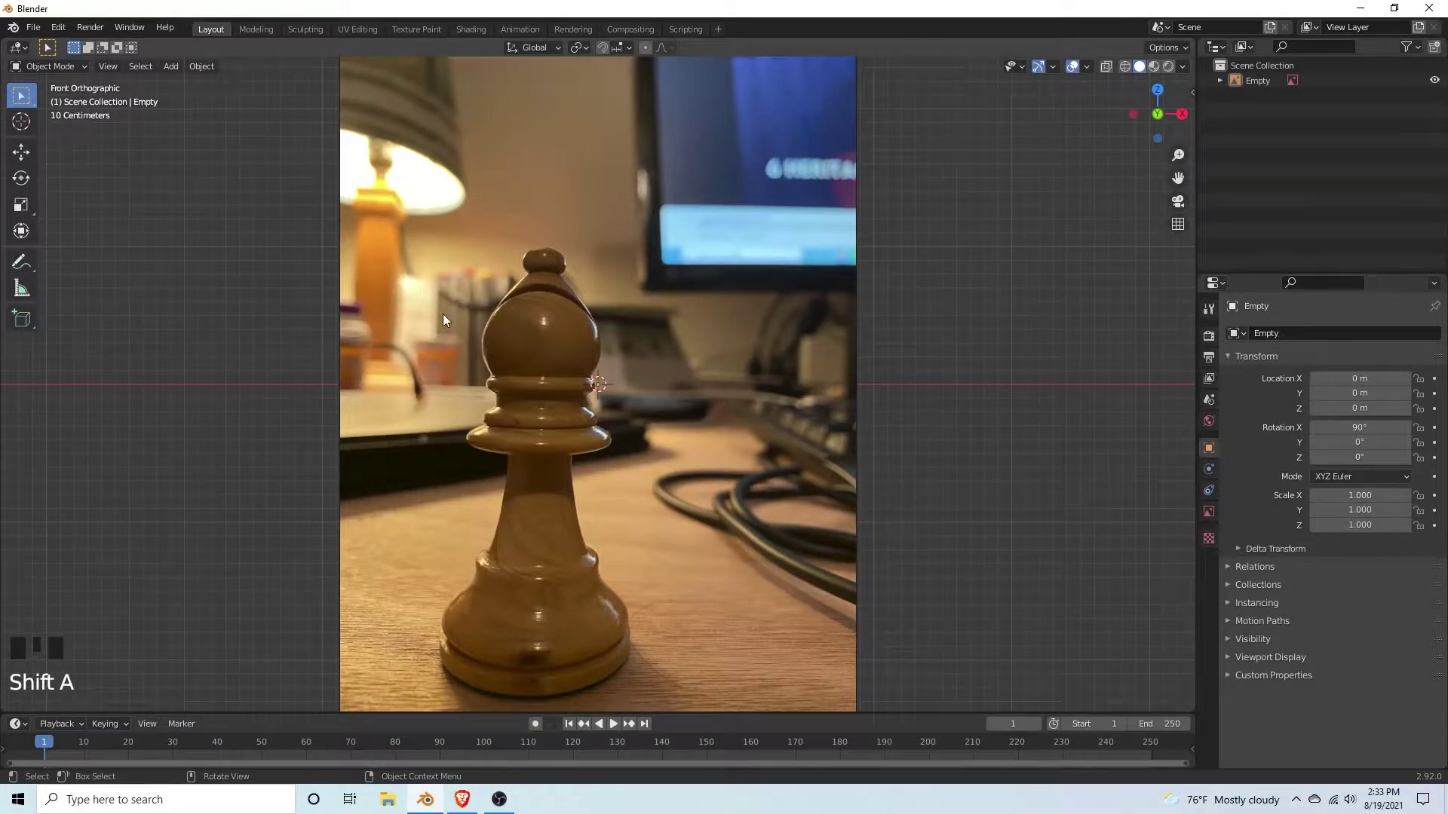
key("shift+a")
mouse_move(396, 145)
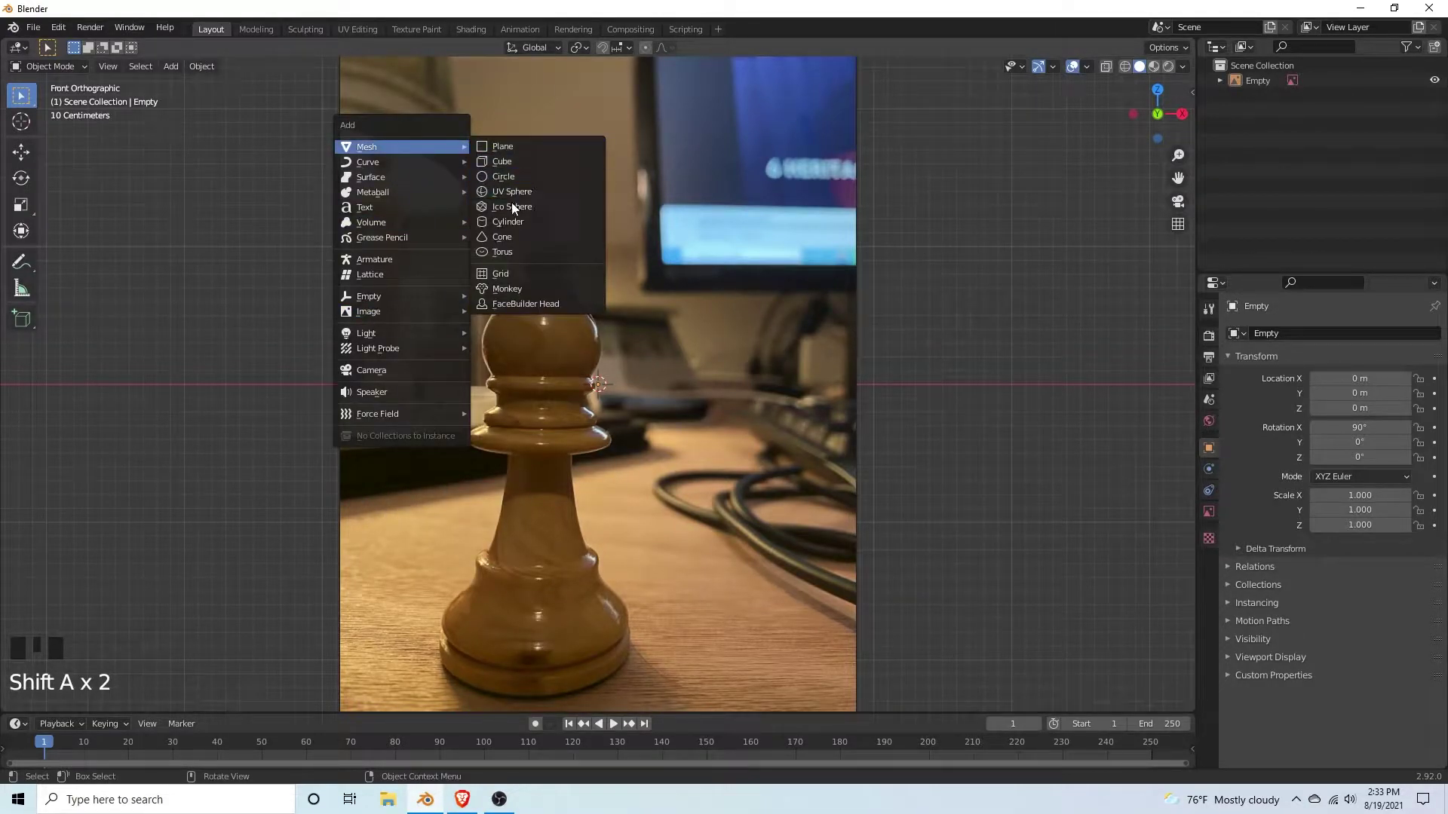
left_click(513, 220)
Step: Shrink the cylinder, move it along X over the stem, and make it thinner and taller
key("s")
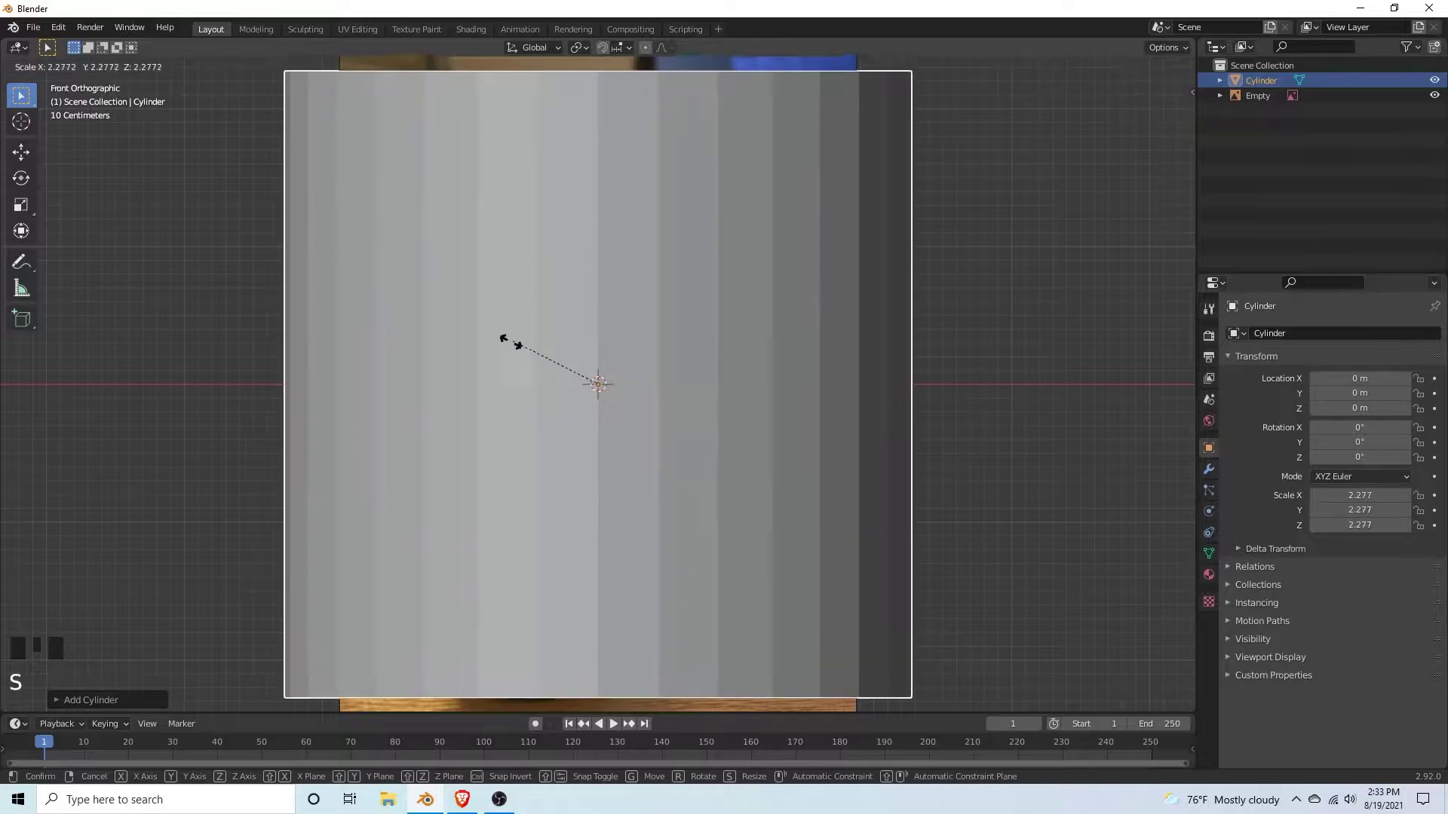
left_click(600, 401)
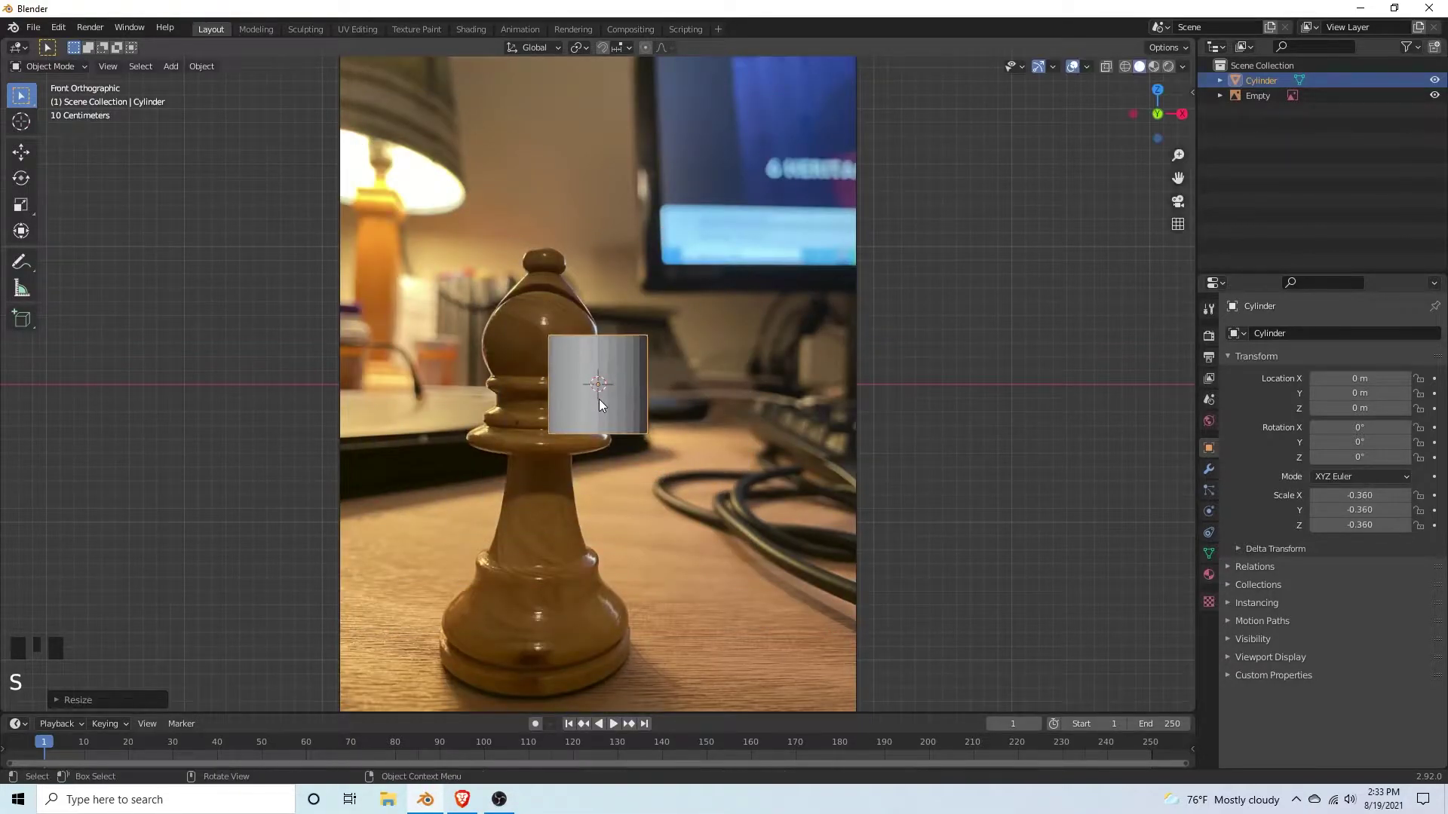
key("g")
key("x")
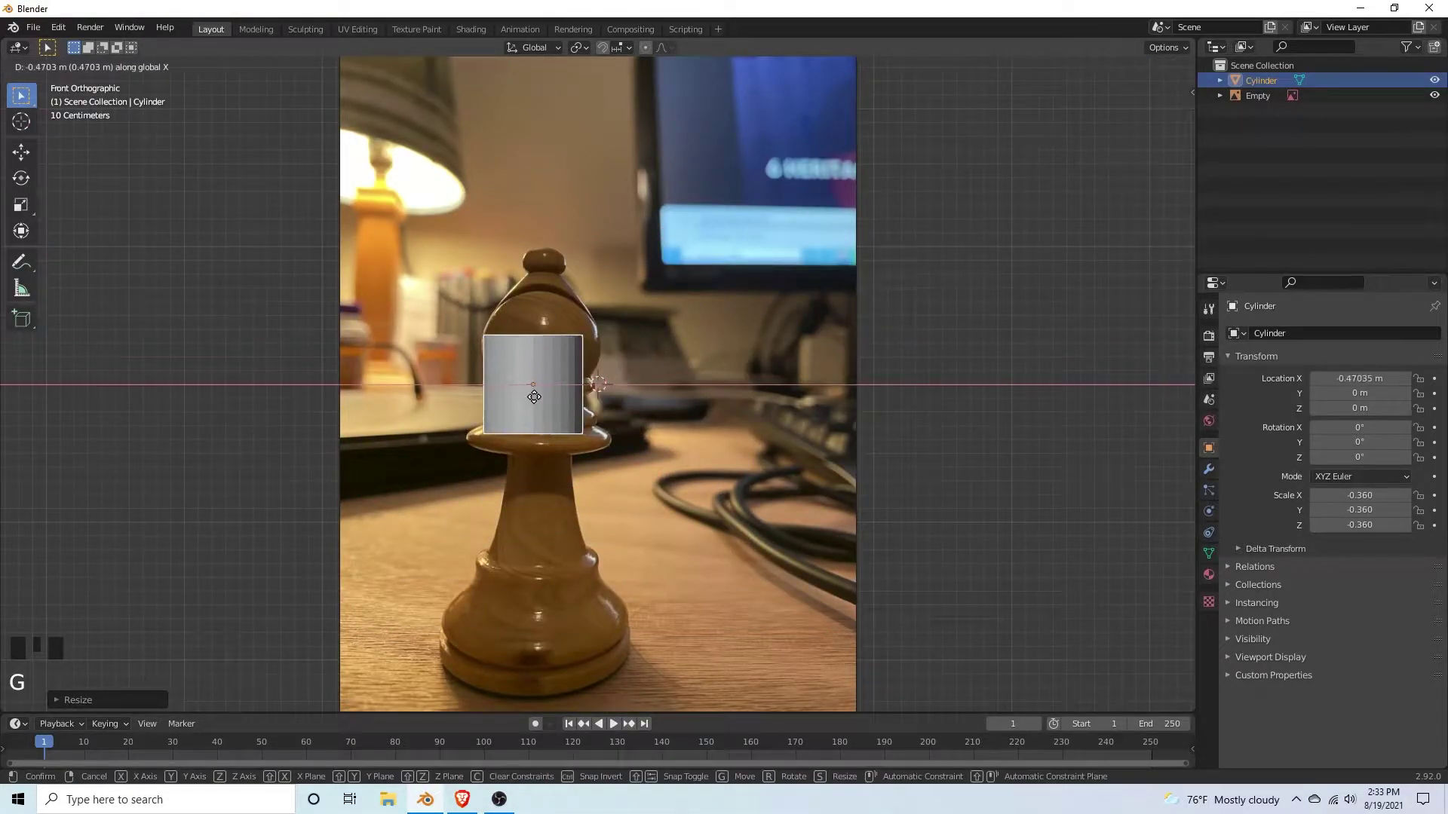
key("x")
key("x")
left_click(544, 397)
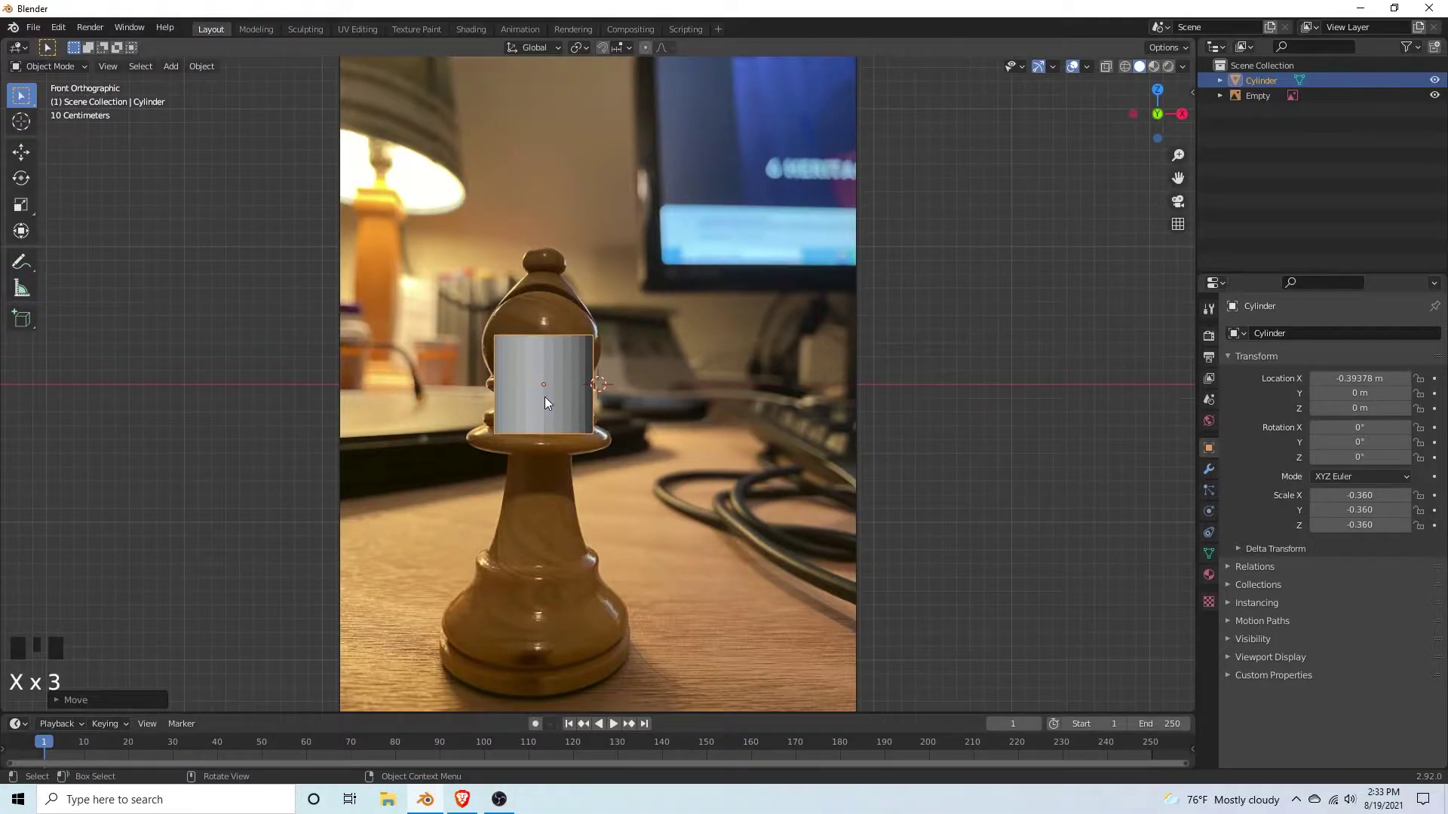
key("s")
key("Return")
Step: Lower the cylinder along Z to about −0.88 m and apply its scale
key("g")
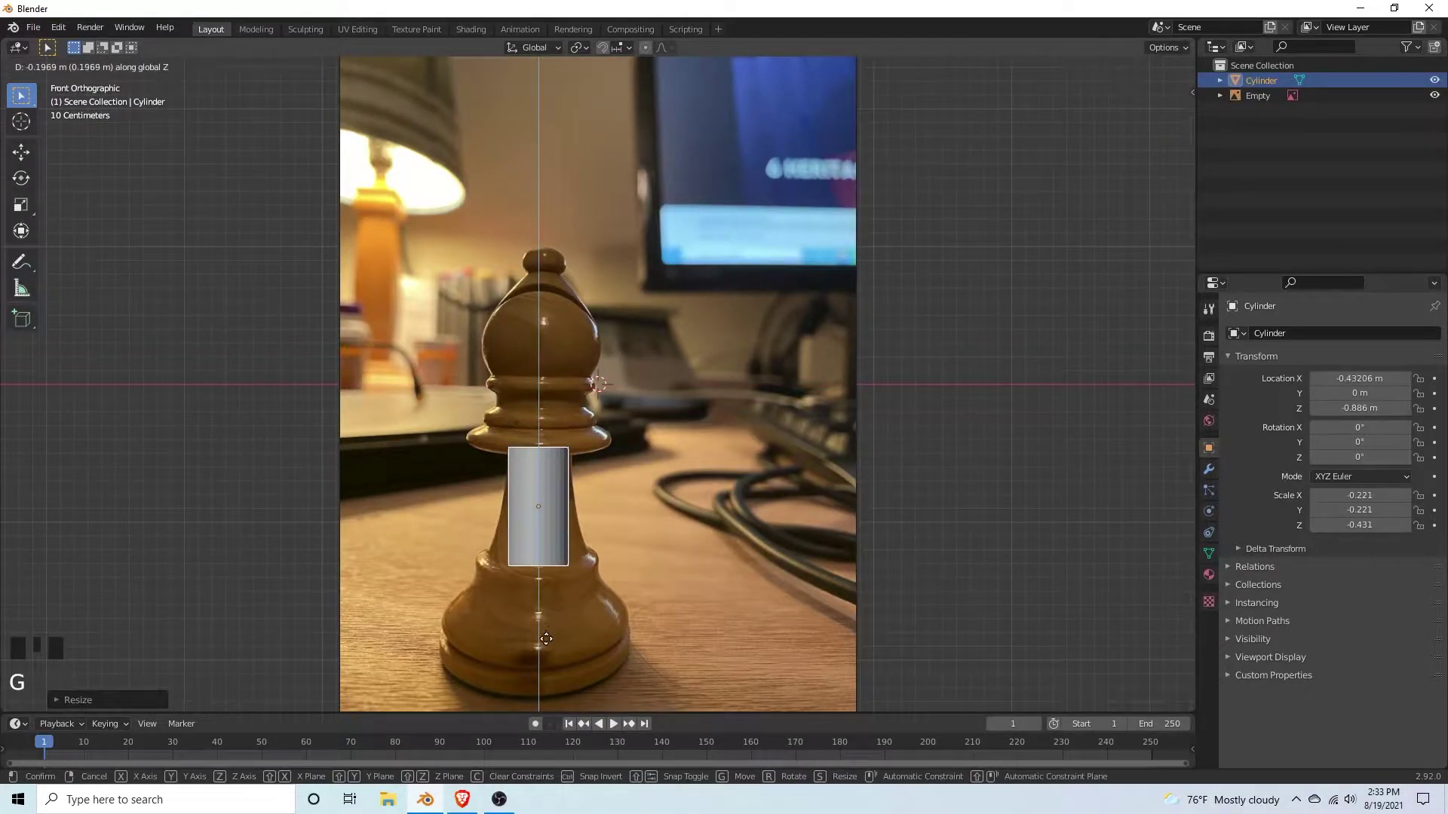
key("z")
key("z")
left_click(546, 638)
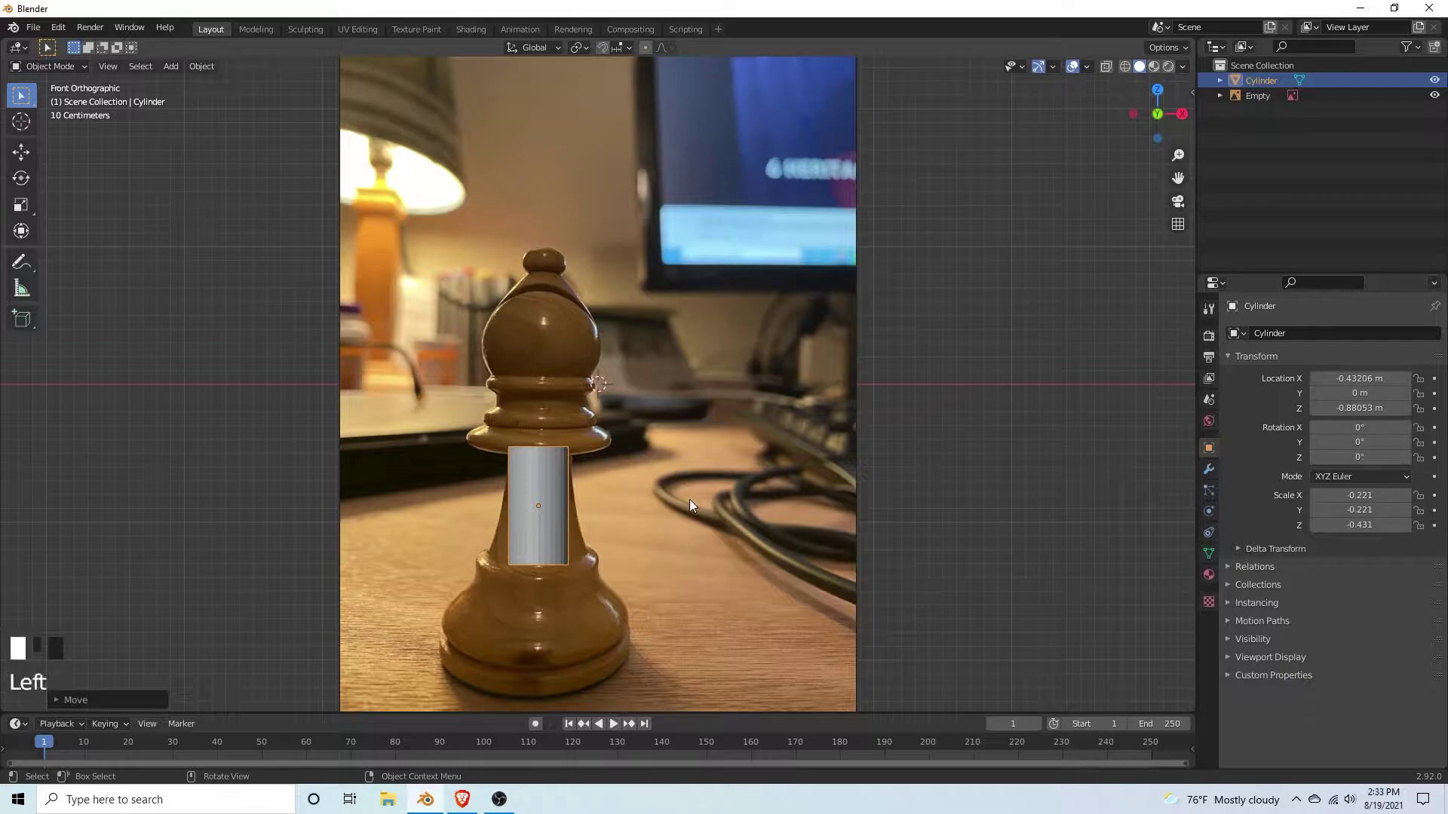
left_click(560, 542)
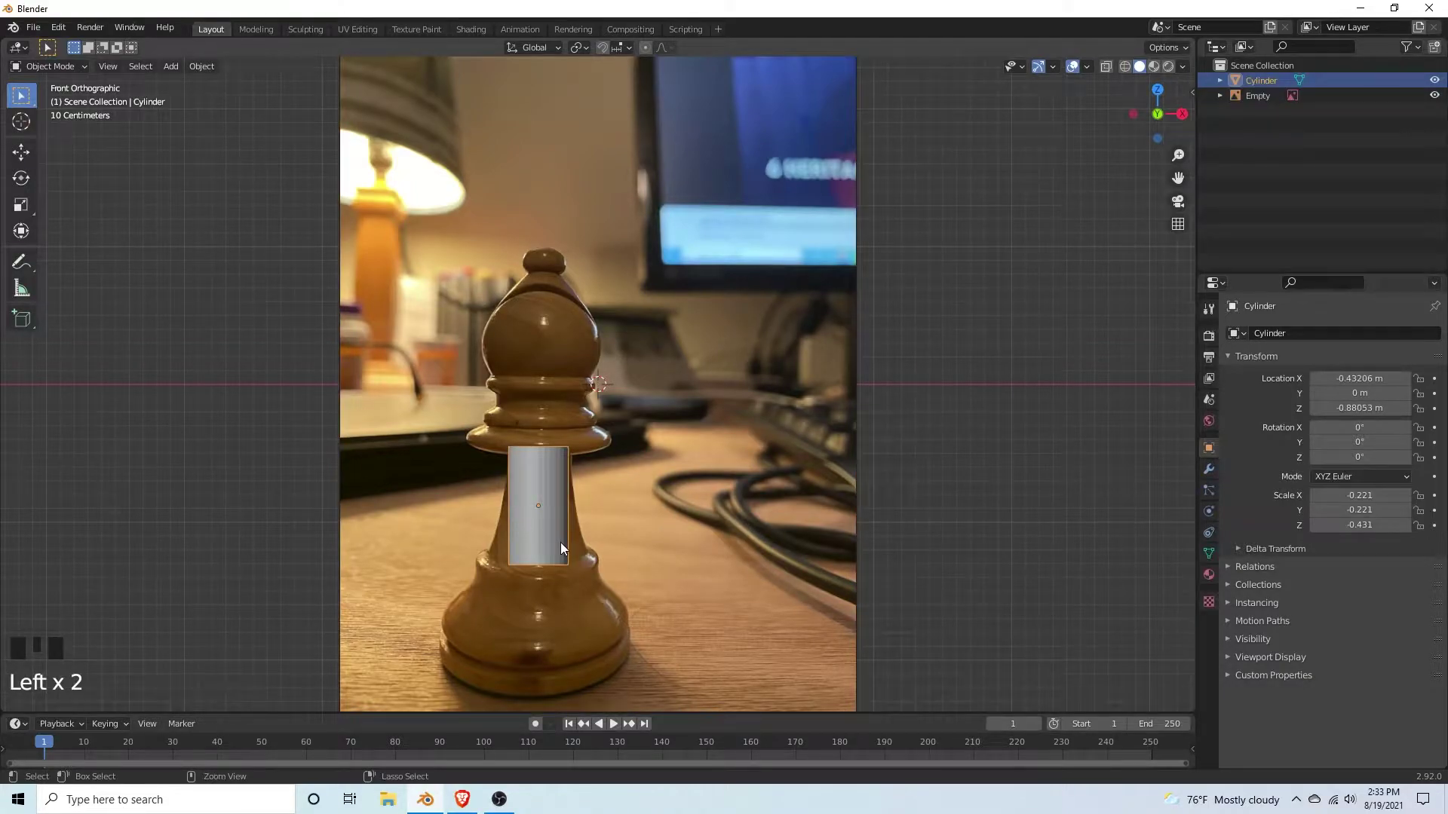
key("ctrl+a")
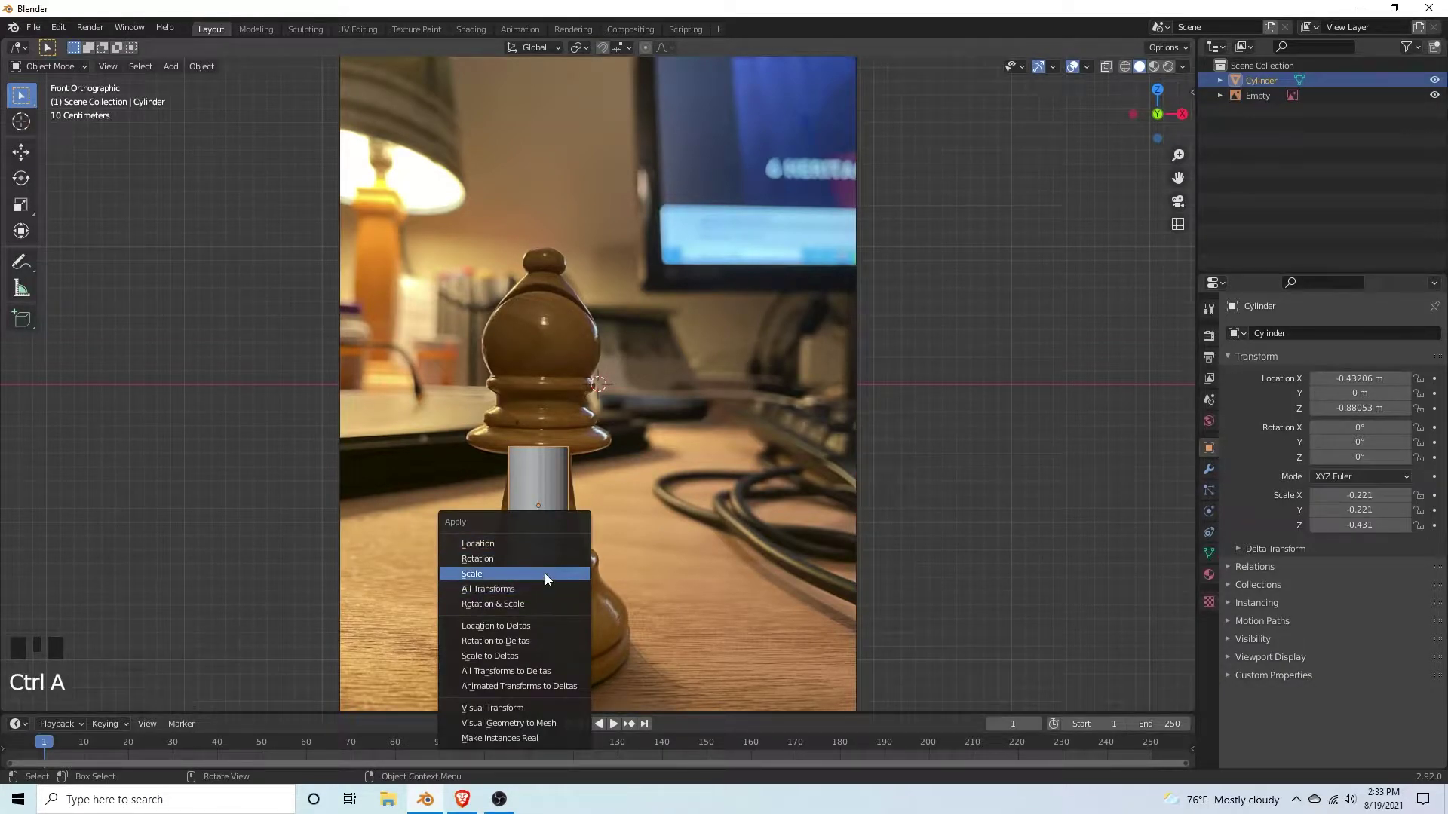
left_click(545, 573)
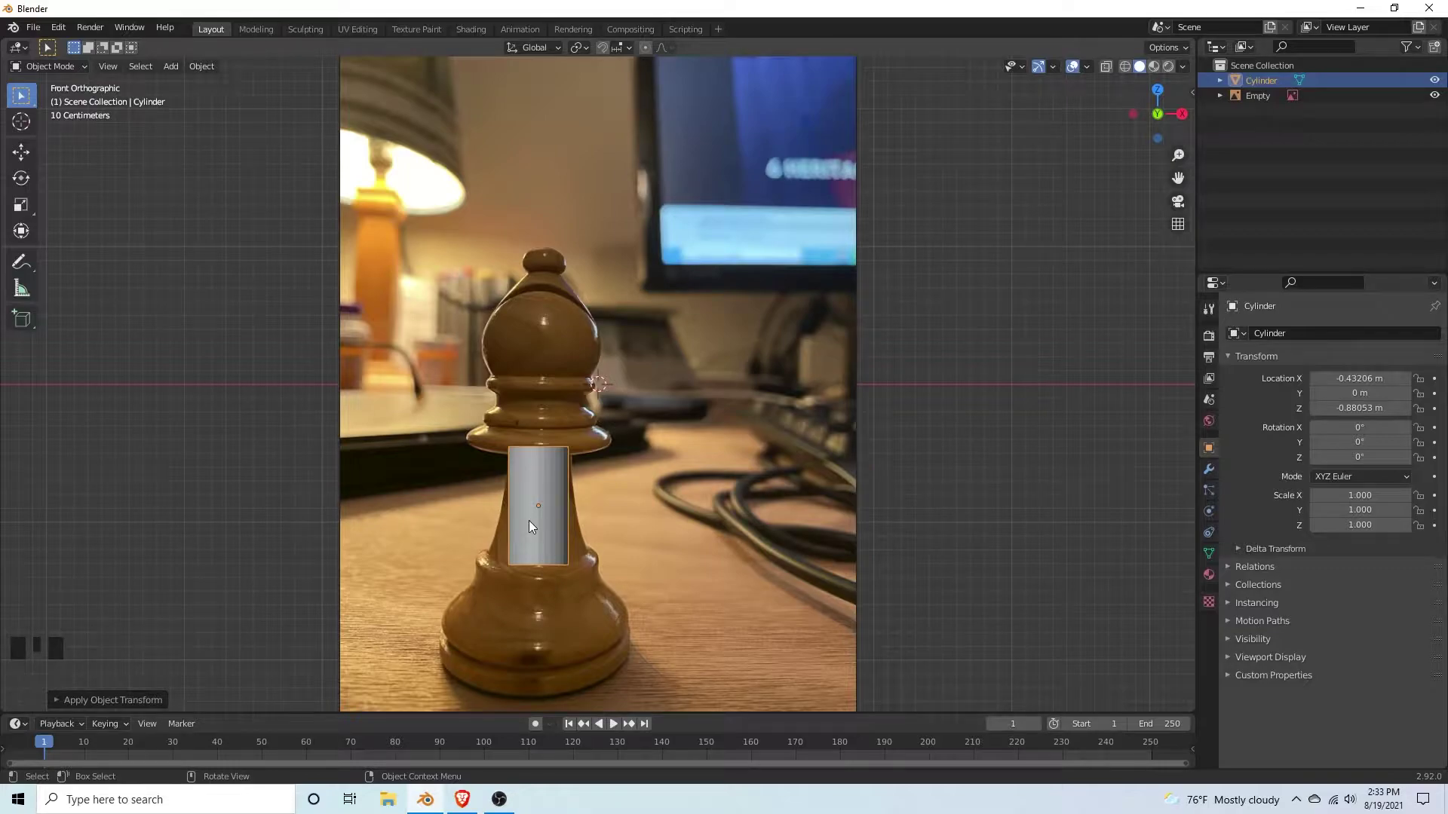
Step: Enter Edit Mode on the cylinder with X-ray on, framing the stem, and deselect all
key("Tab")
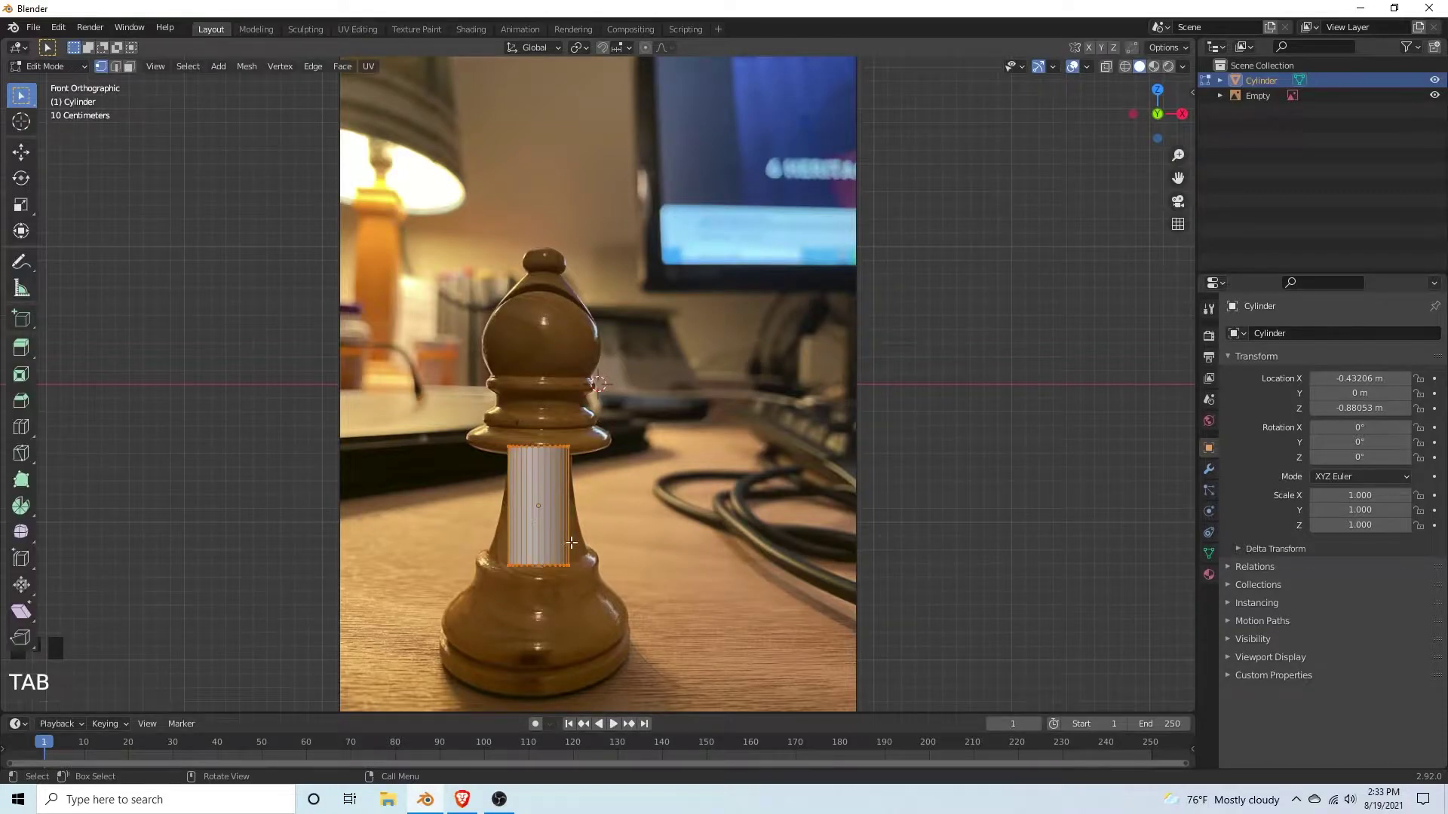
scroll(610, 574, "up", 3)
middle_click_drag(610, 574, 571, 533, "shift")
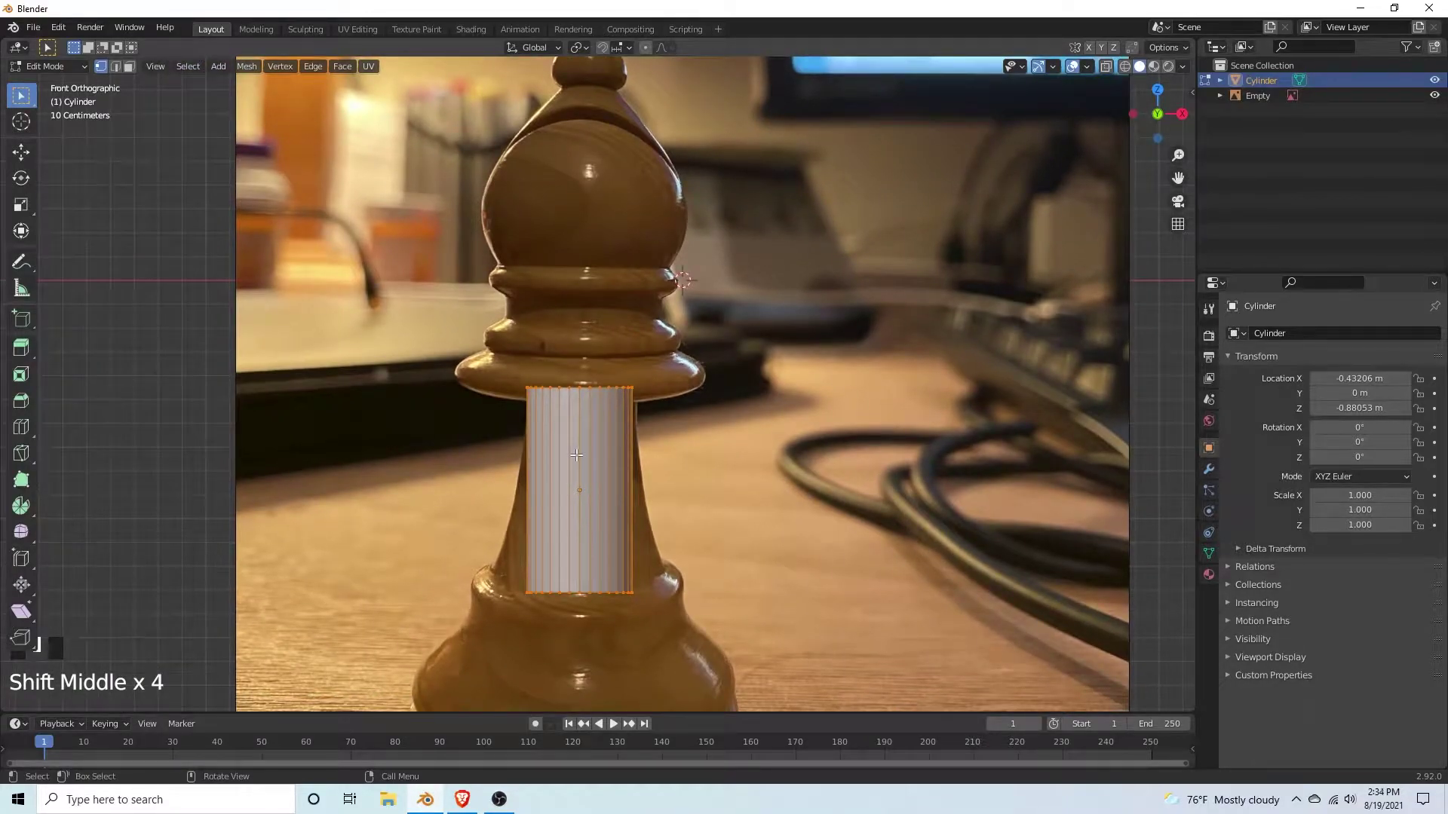
key("alt+z")
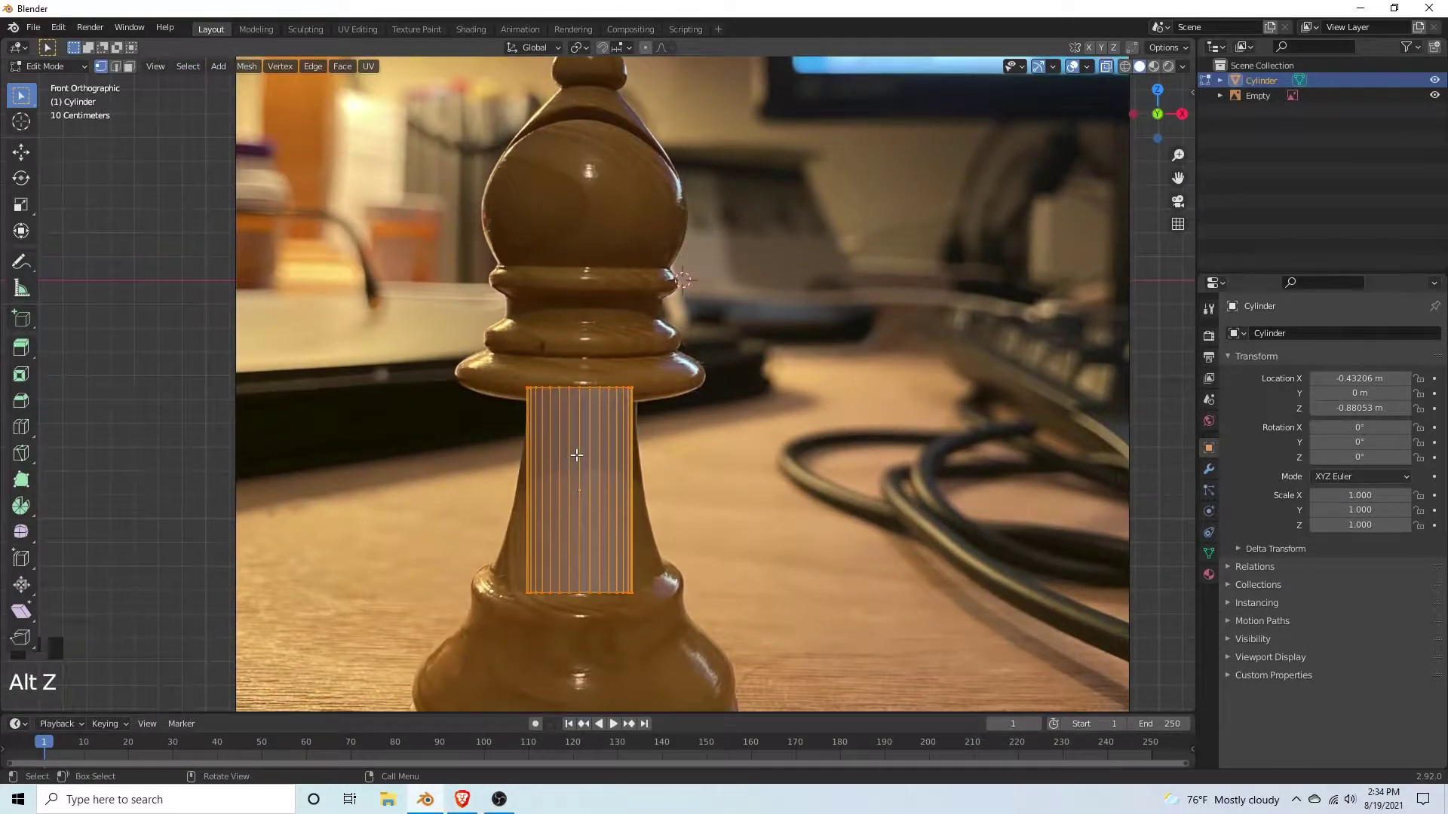
scroll(716, 511, "down", 2)
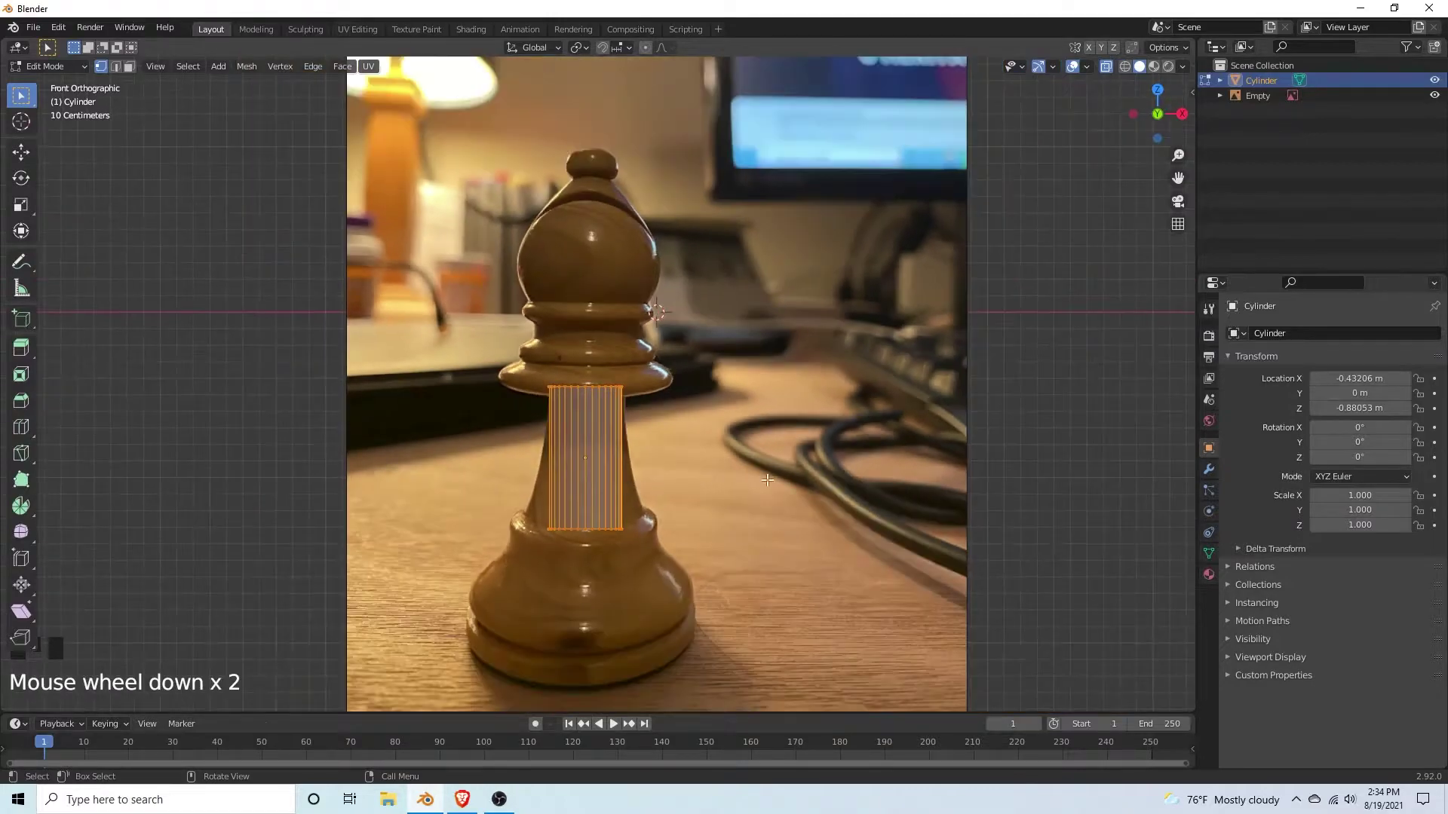
left_click(457, 491)
Step: Add 10 horizontal loop cuts to the cylinder and turn on proportional editing
key("ctrl")
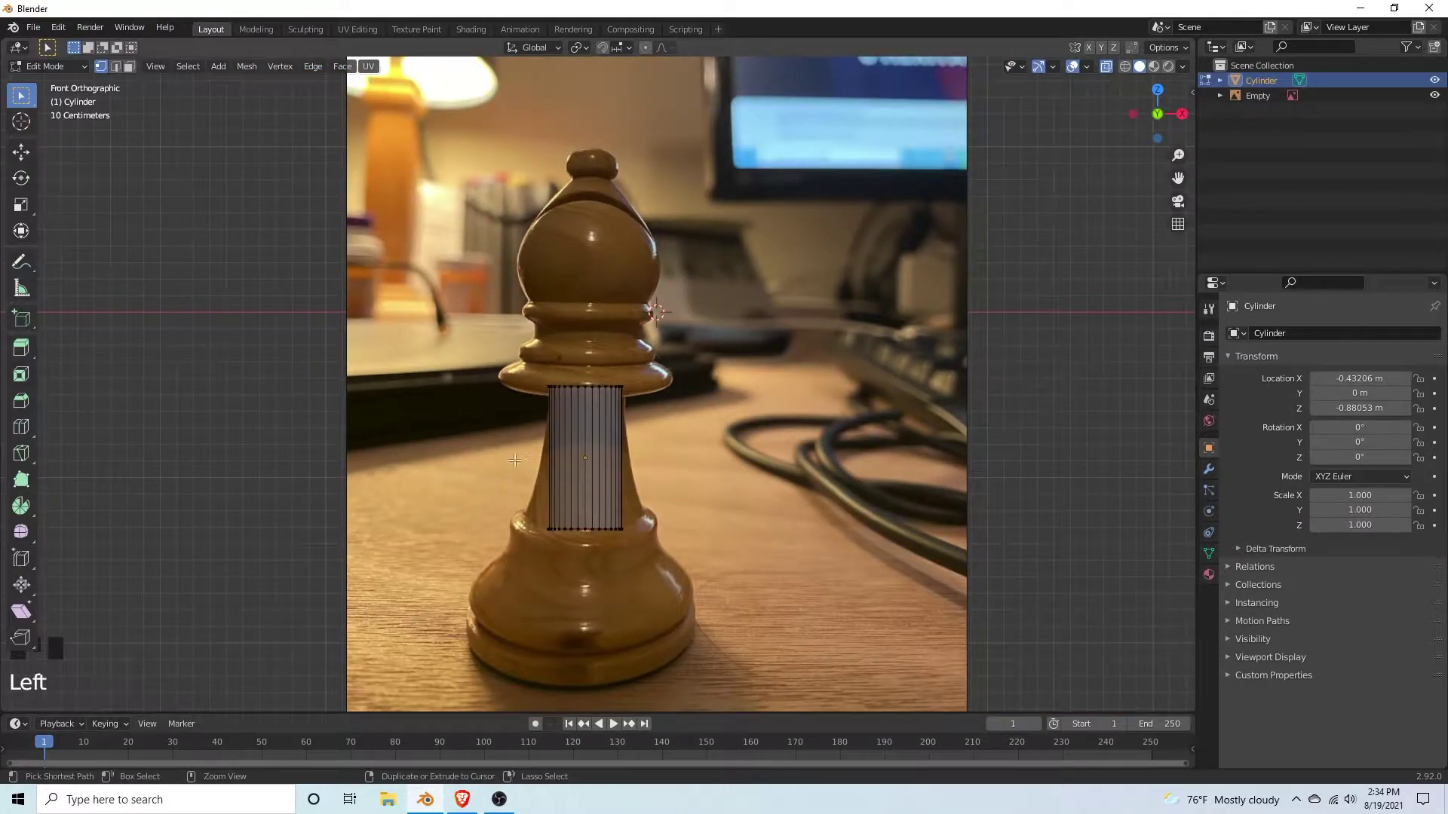
key("ctrl+r")
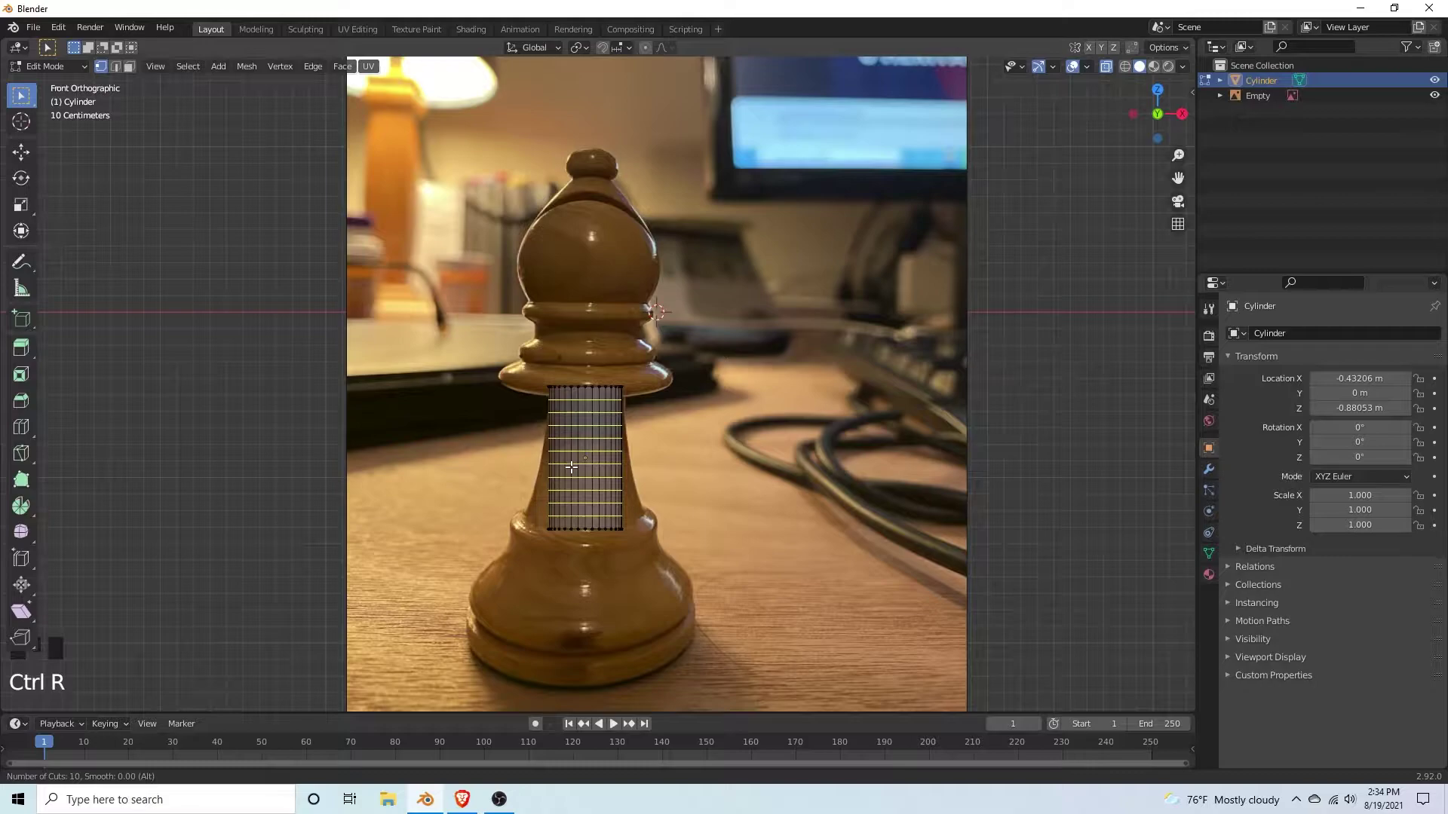
left_click(572, 467)
left_click(697, 568)
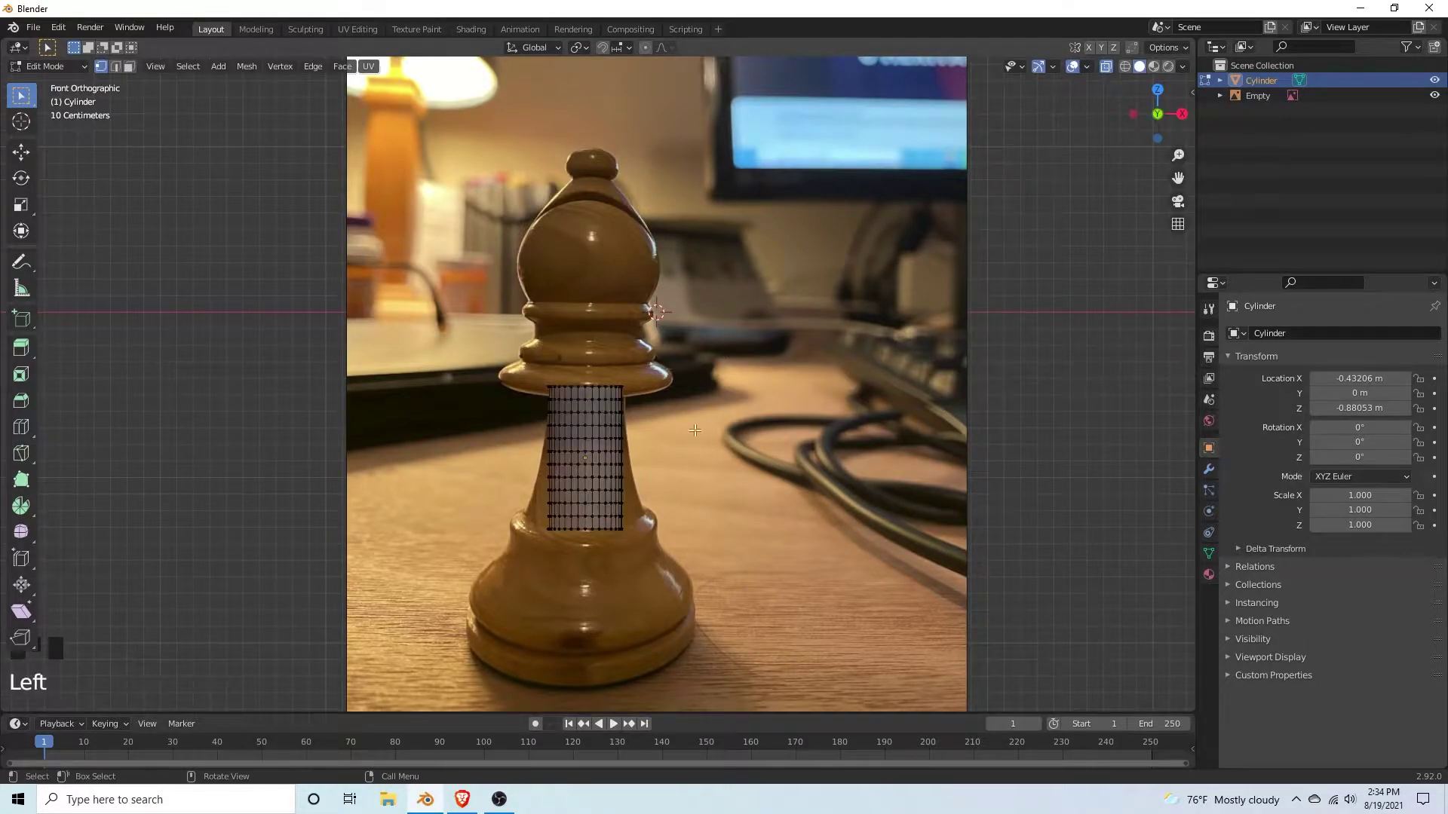
left_click(645, 47)
Step: With Sharp falloff, scale the lower rows outward with Z locked, then disable proportional editing
left_click(668, 46)
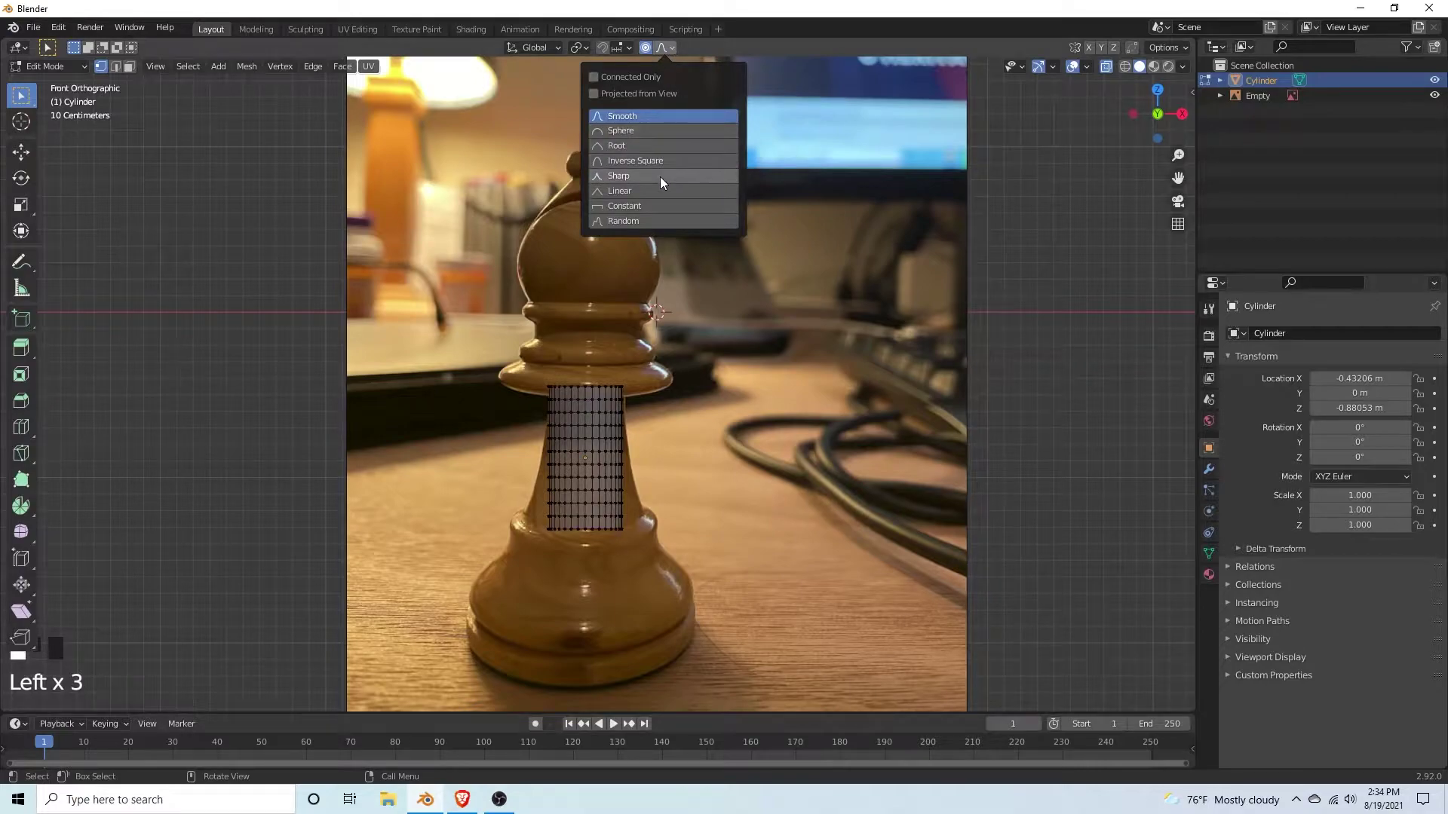
left_click(659, 176)
left_click_drag(665, 559, 505, 520)
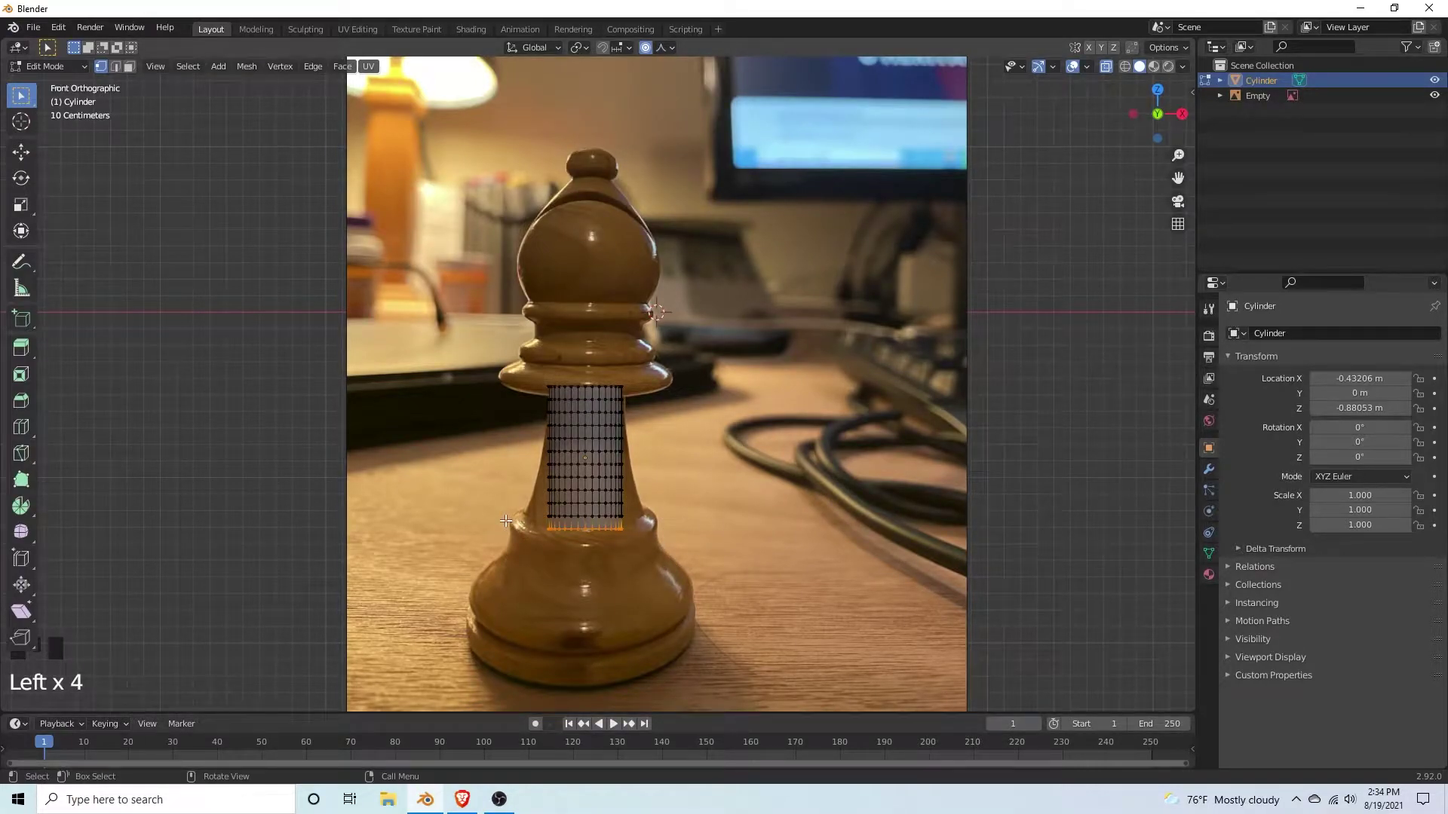
key("s")
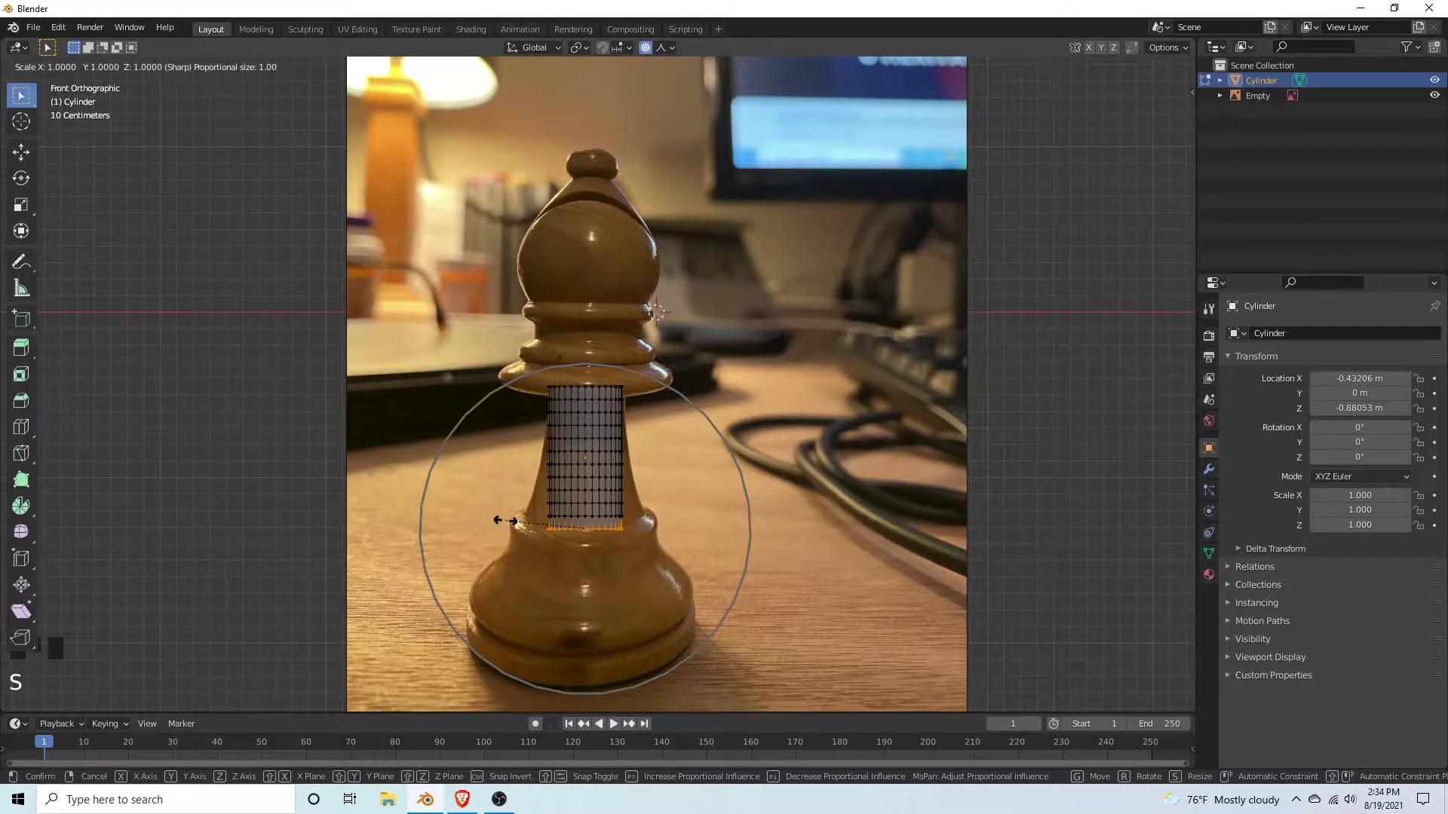
key("shift+z")
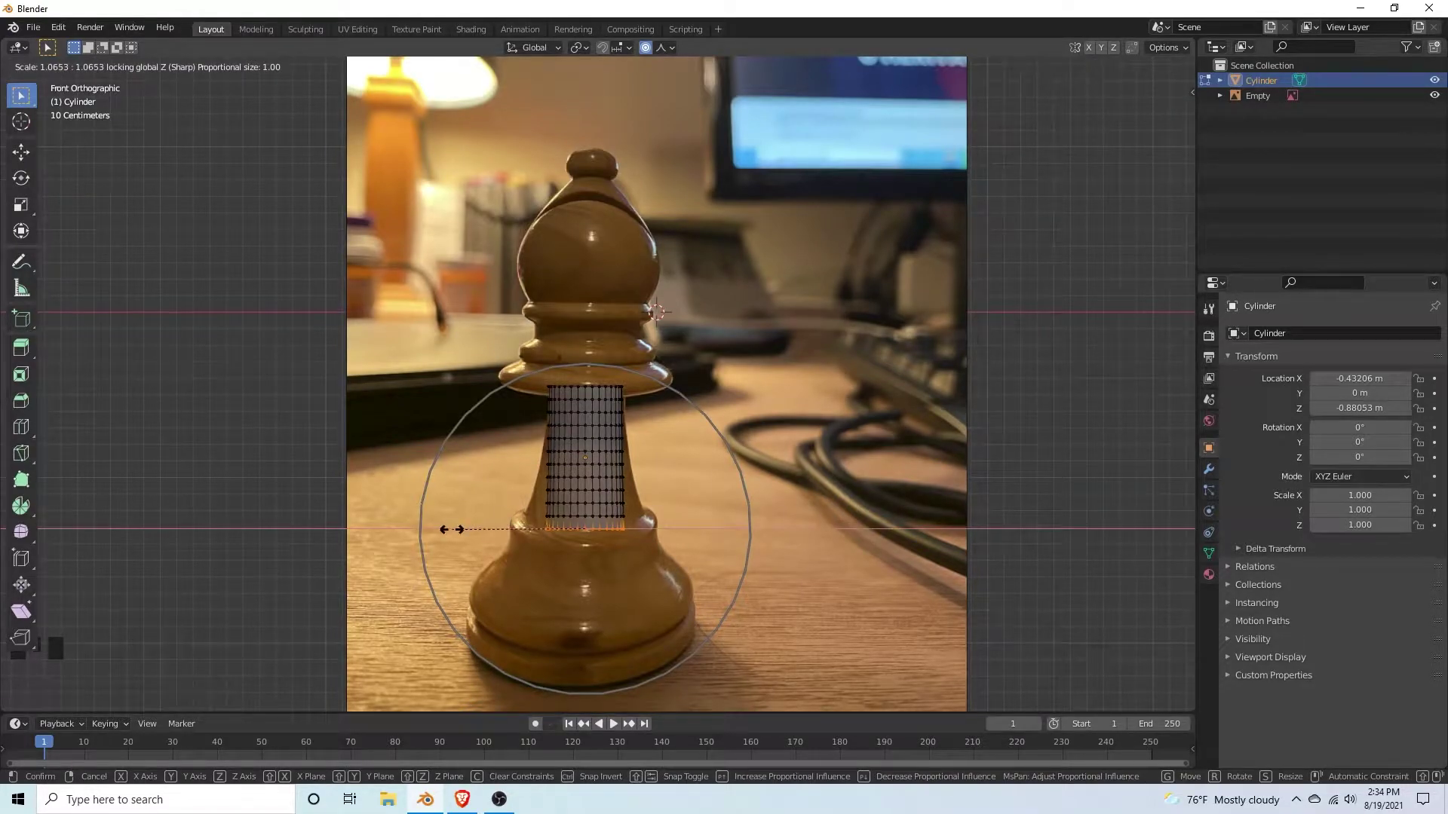
scroll(407, 526, "up", 1)
scroll(405, 504, "up", 5)
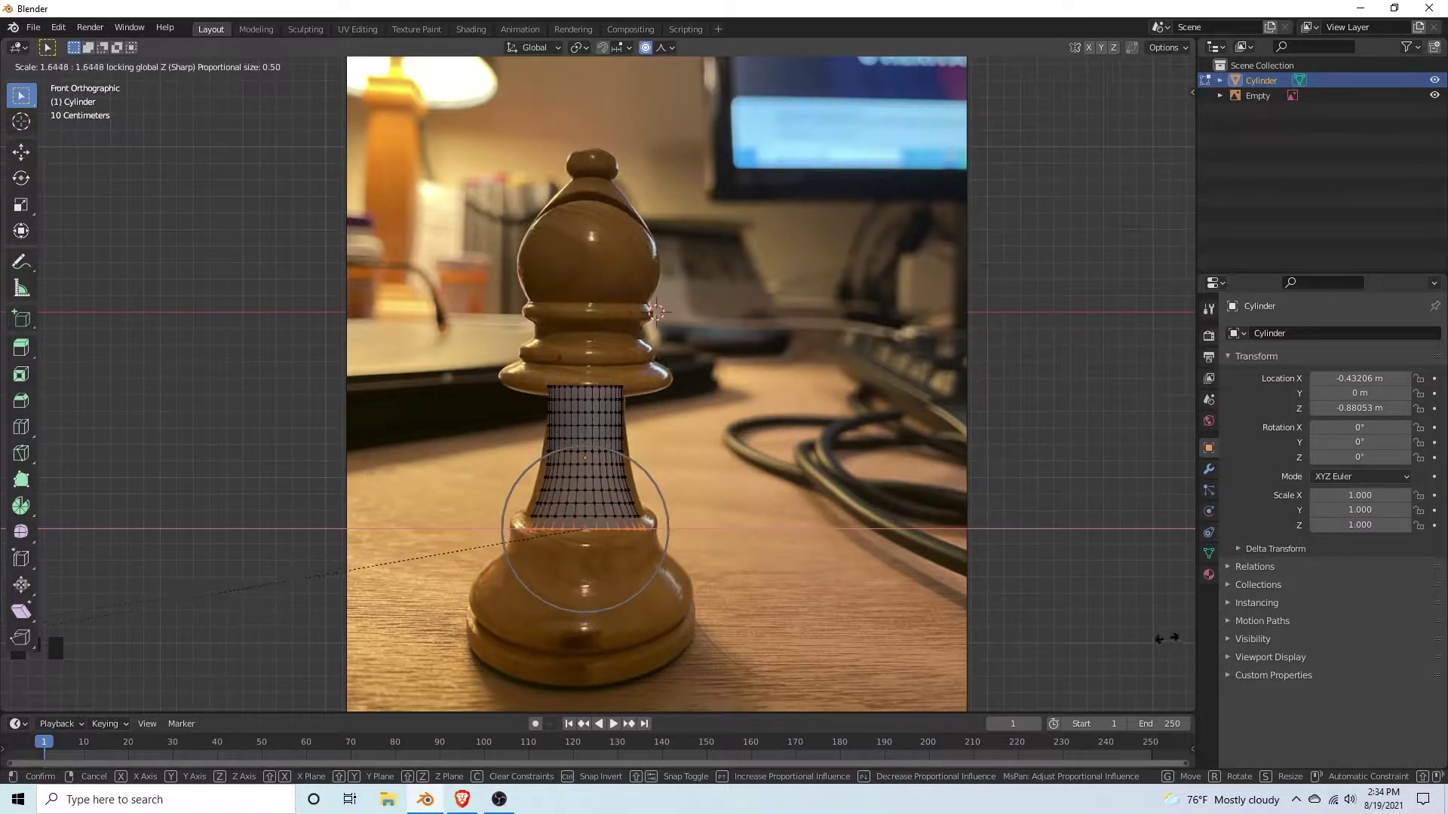
scroll(899, 419, "down", 3)
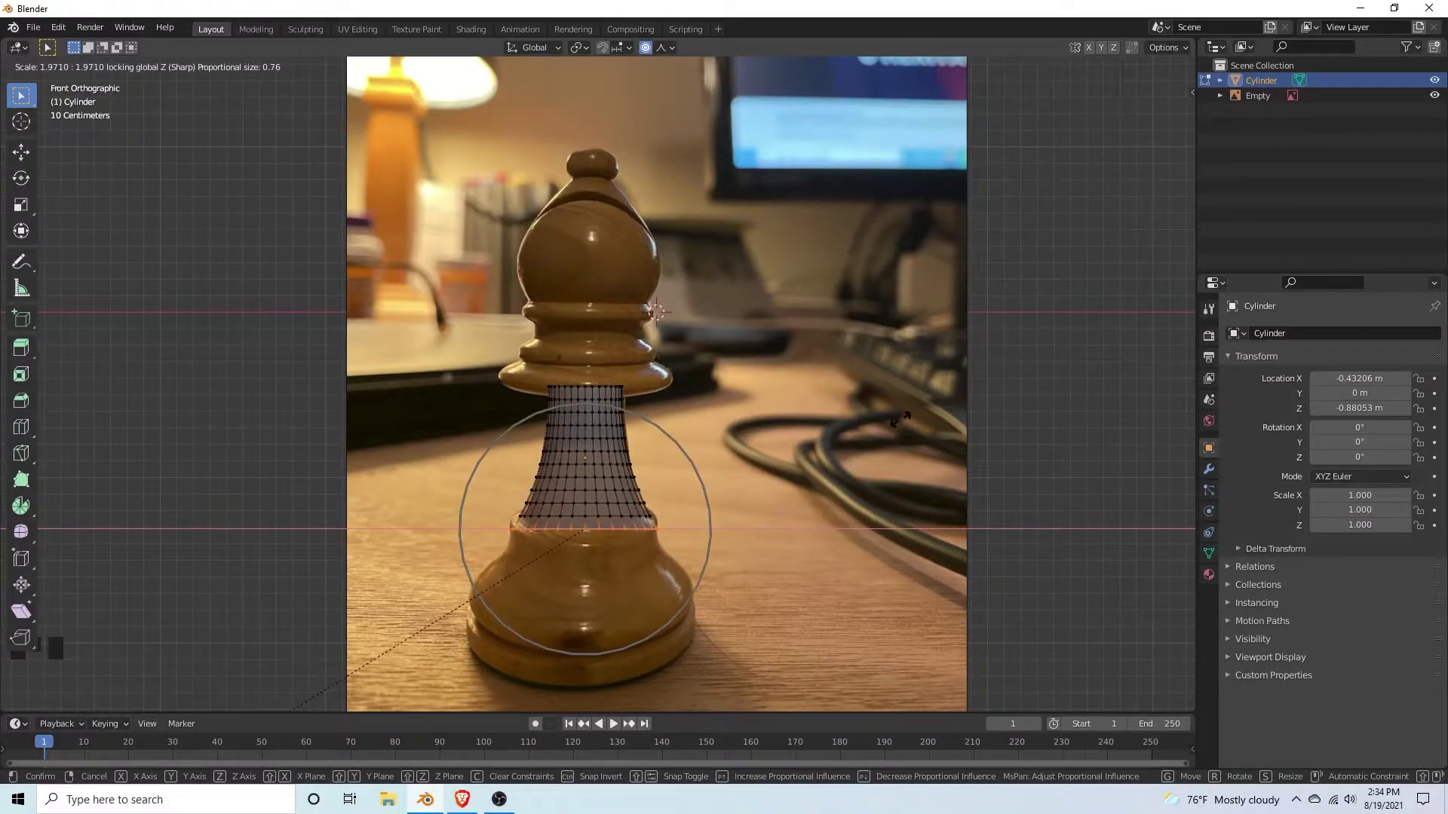
left_click(994, 365)
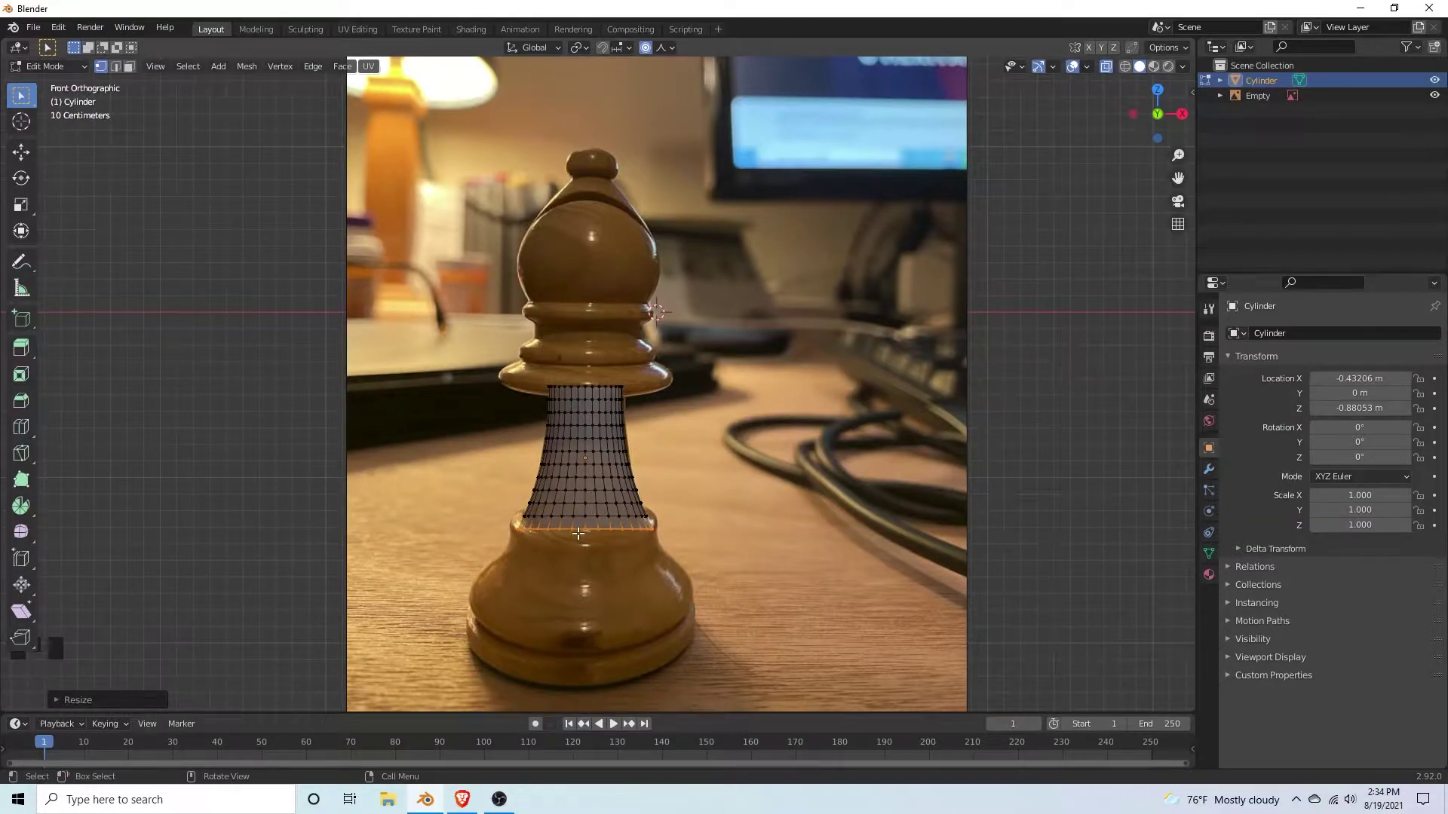
key("o")
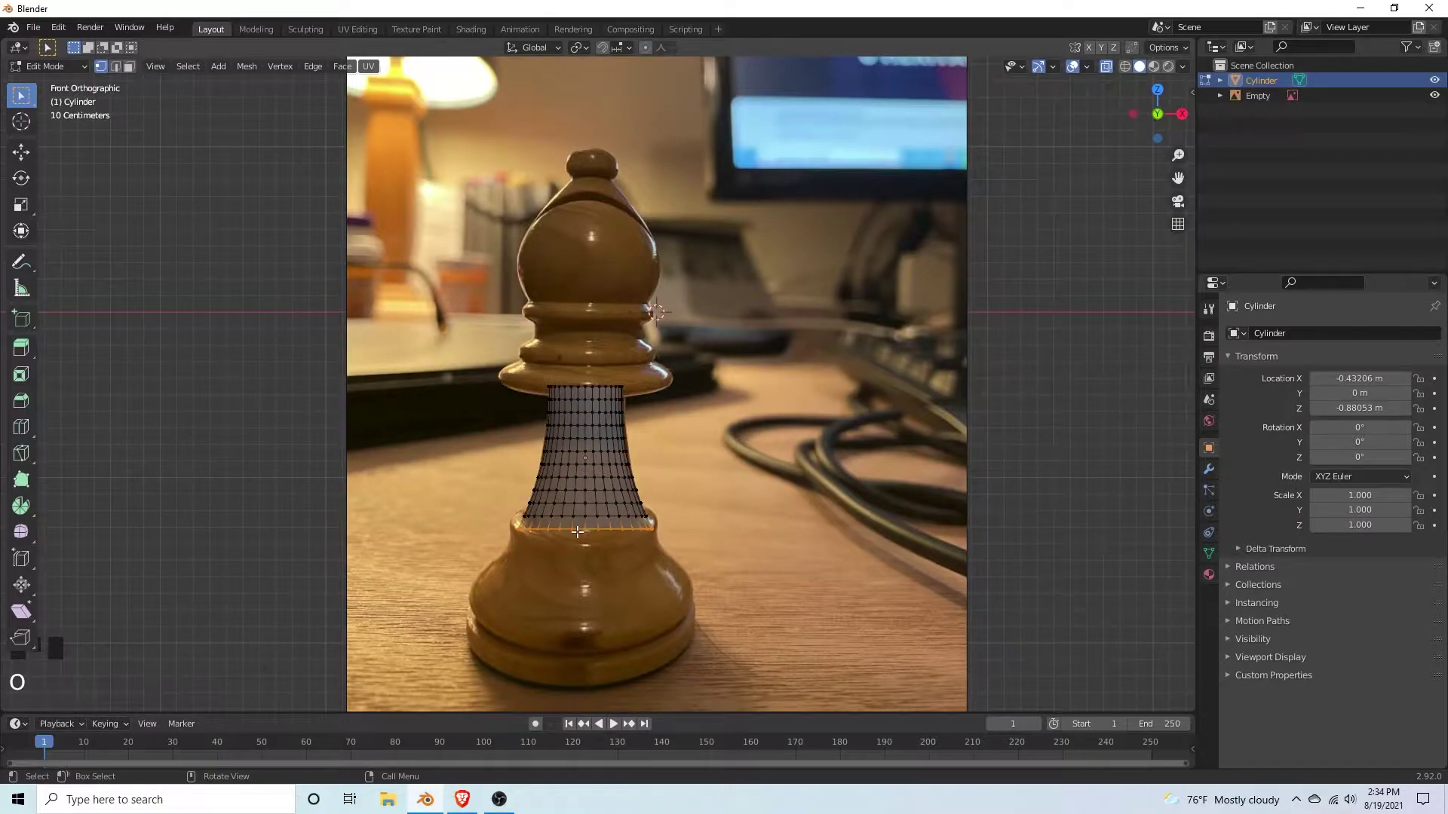
Step: Extrude the bottom loop in place, widen it, then extrude it down about 0.15 m
key("e")
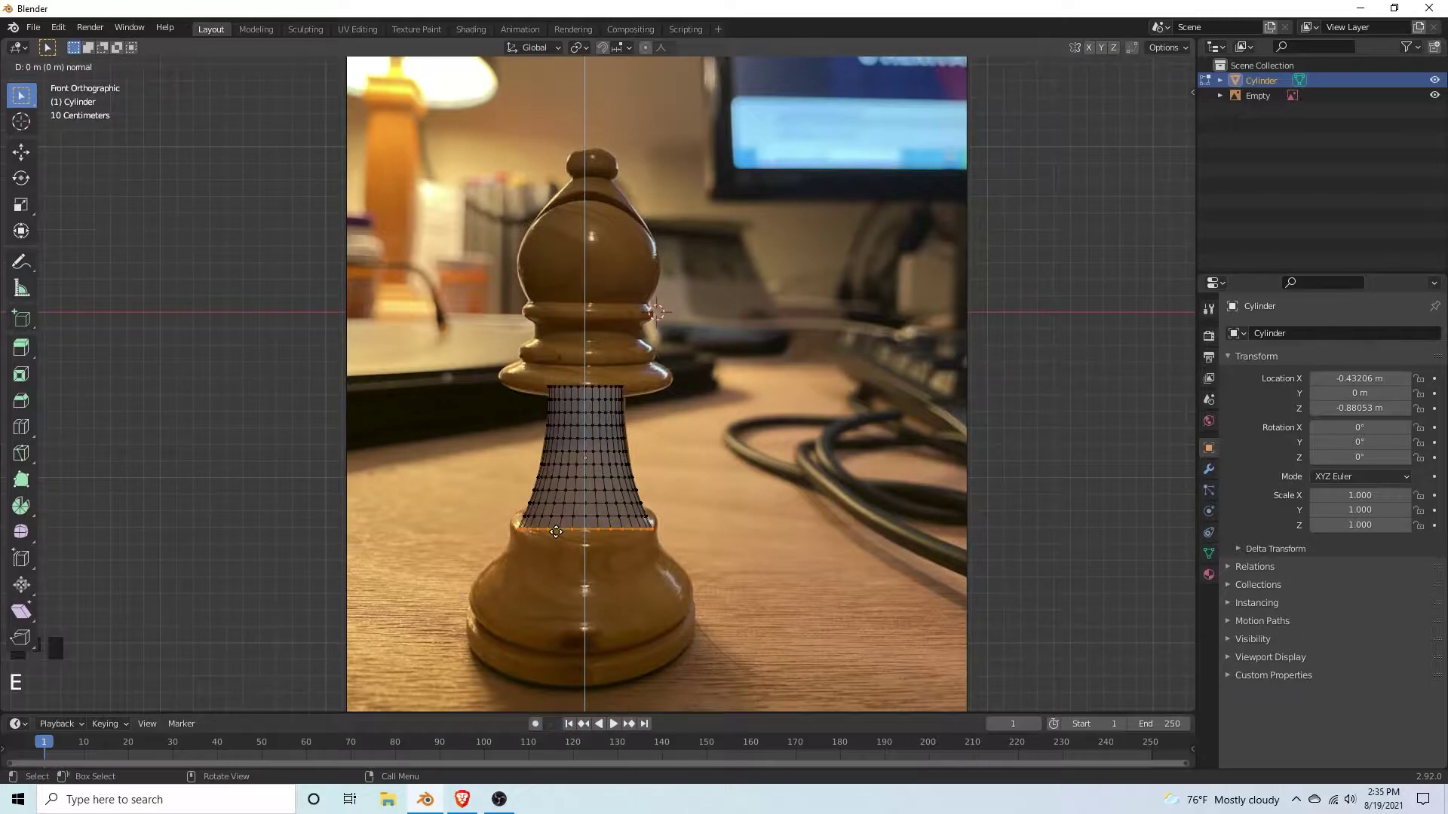
left_click(556, 532)
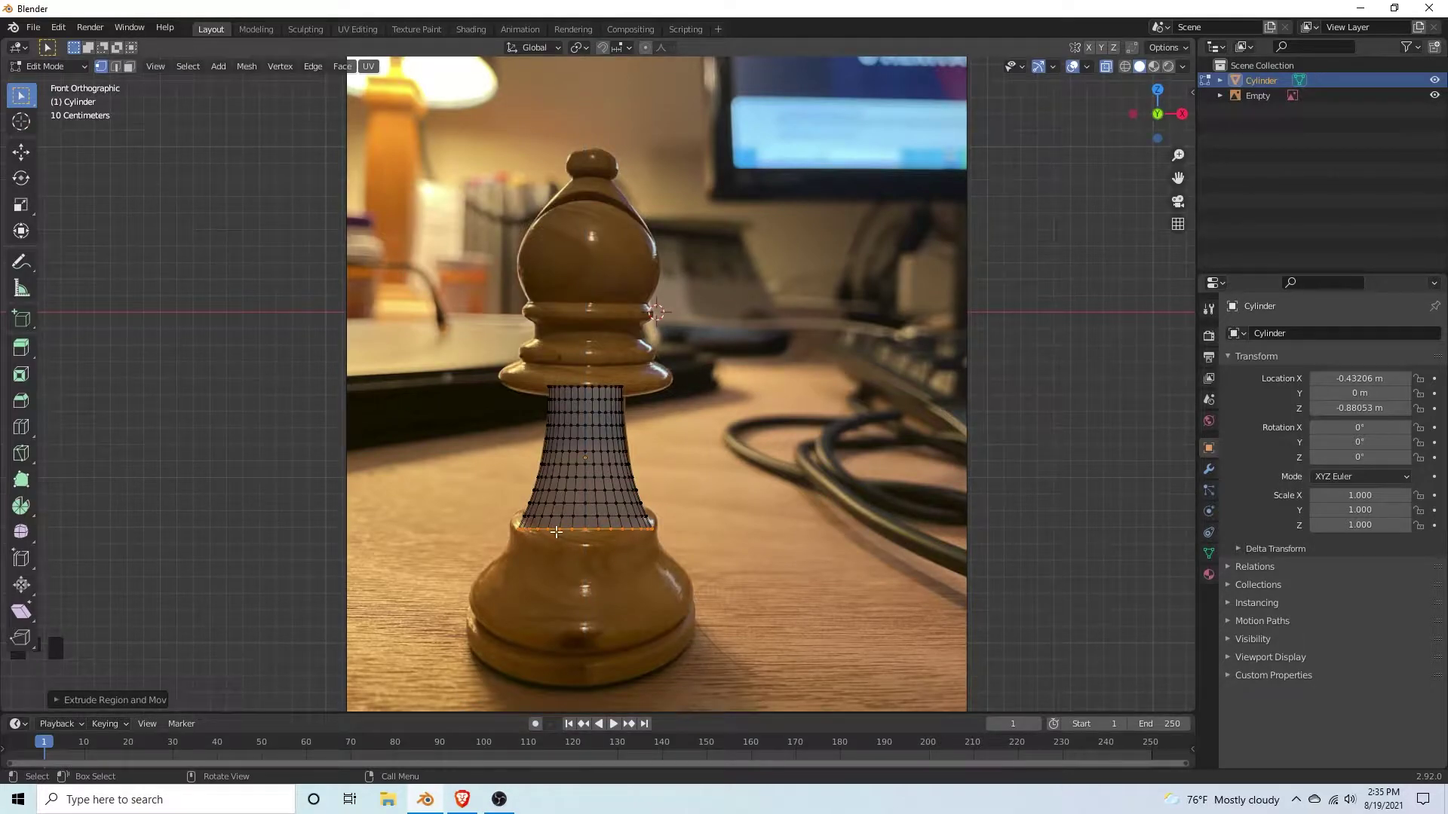
key("s")
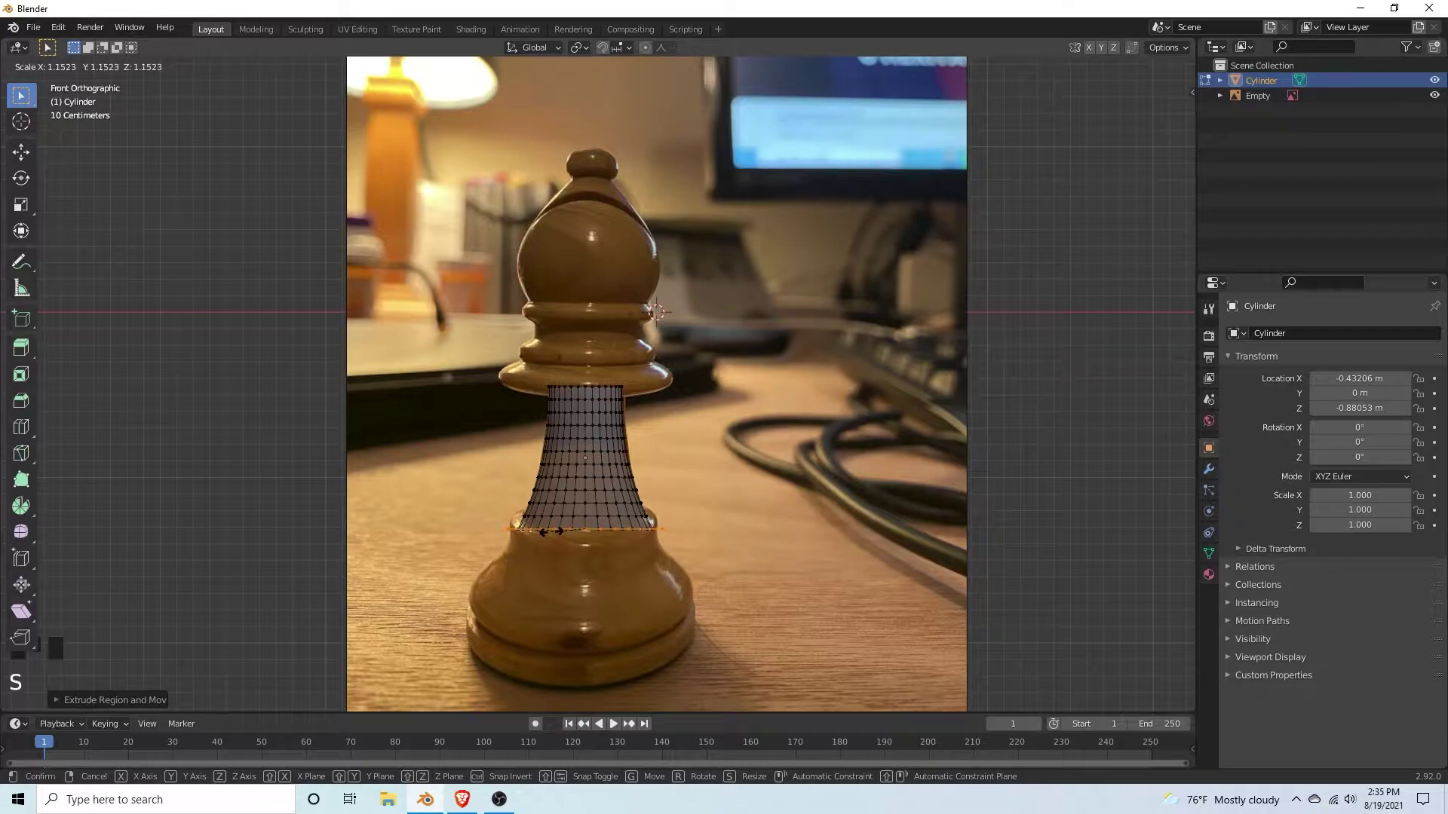
left_click(549, 532)
key("e")
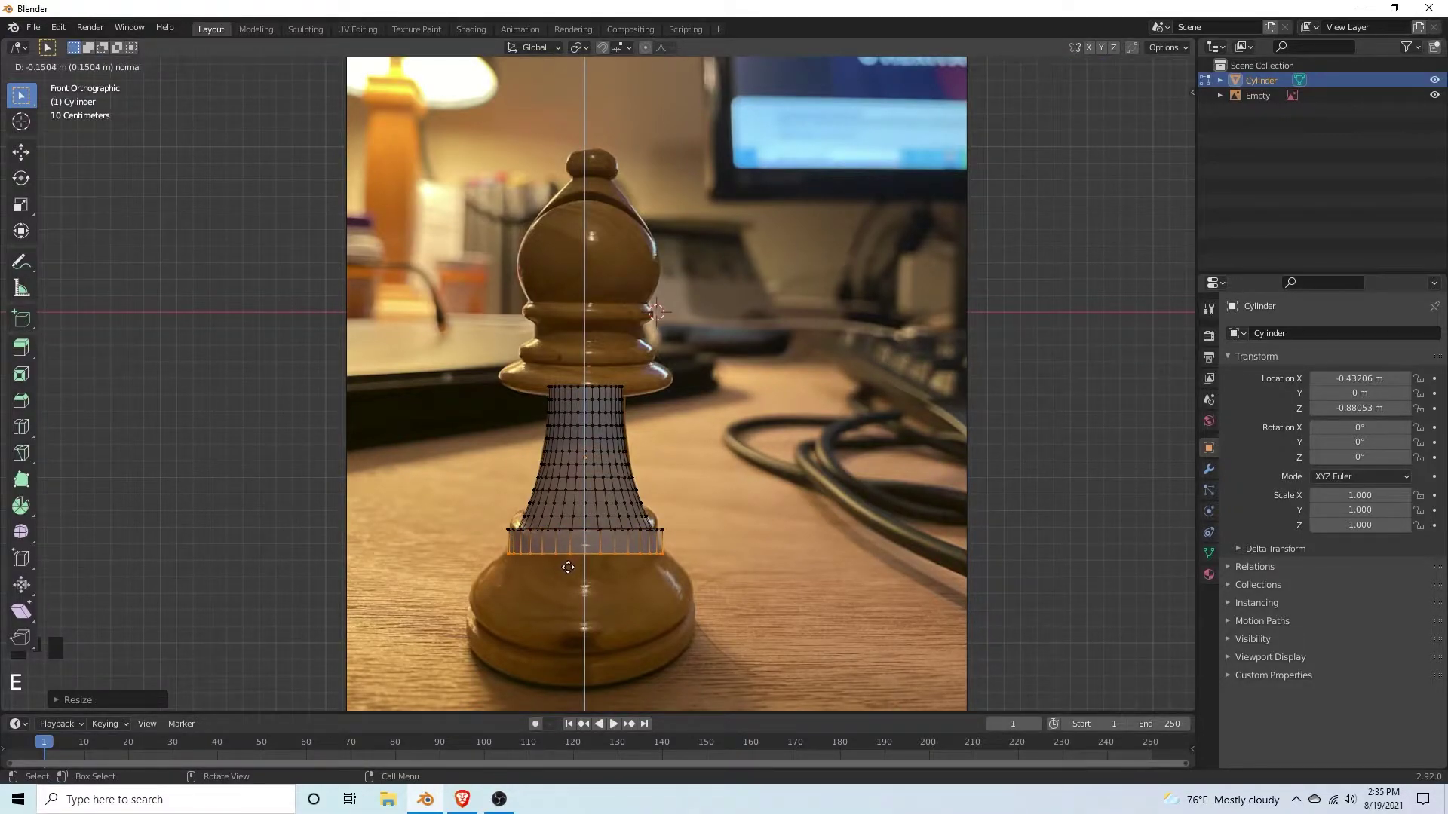
left_click(565, 571)
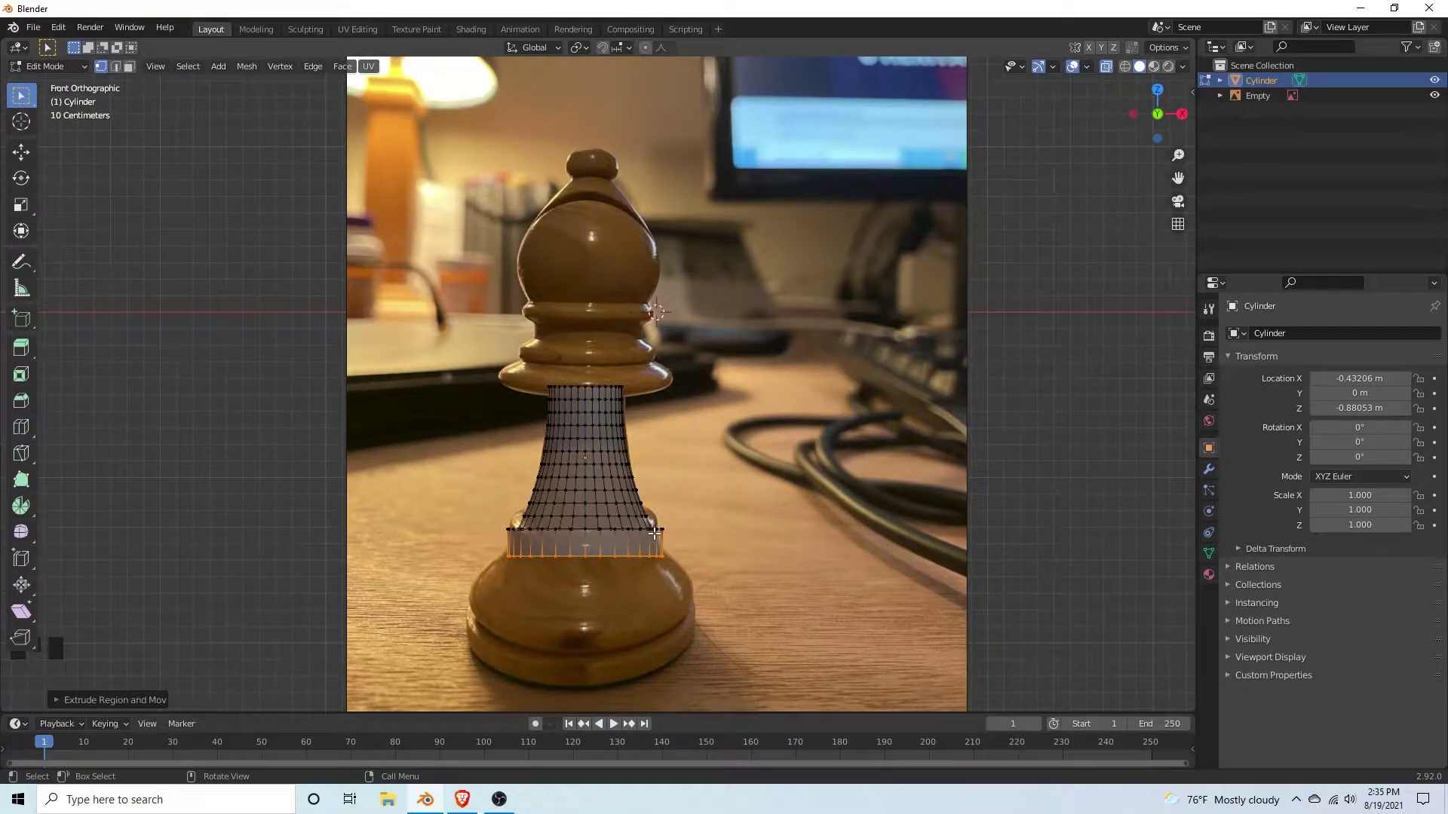
Step: Add an edge loop in the band and turn proportional editing back on
left_click(540, 578)
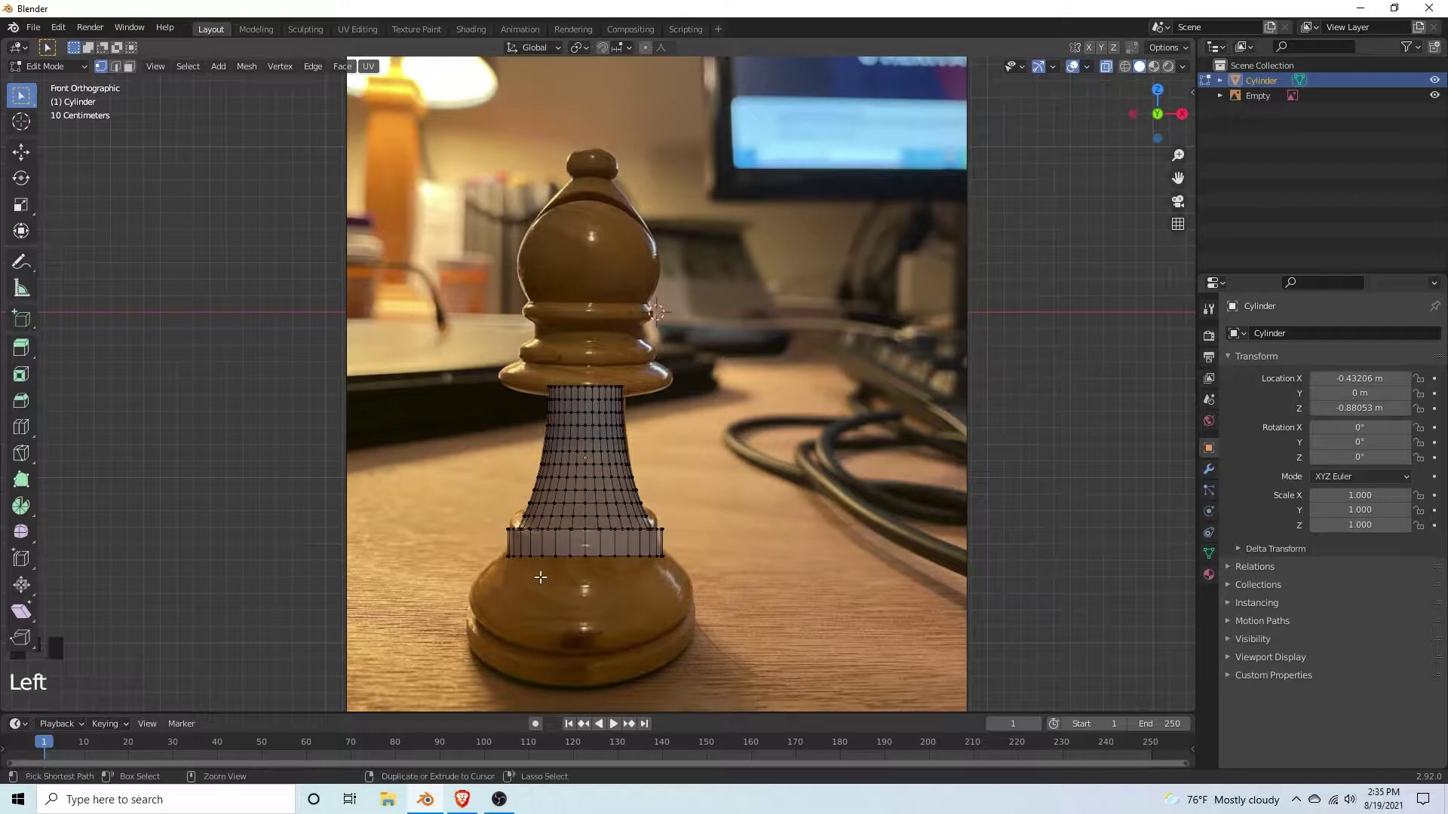
key("ctrl+r")
left_click(538, 543)
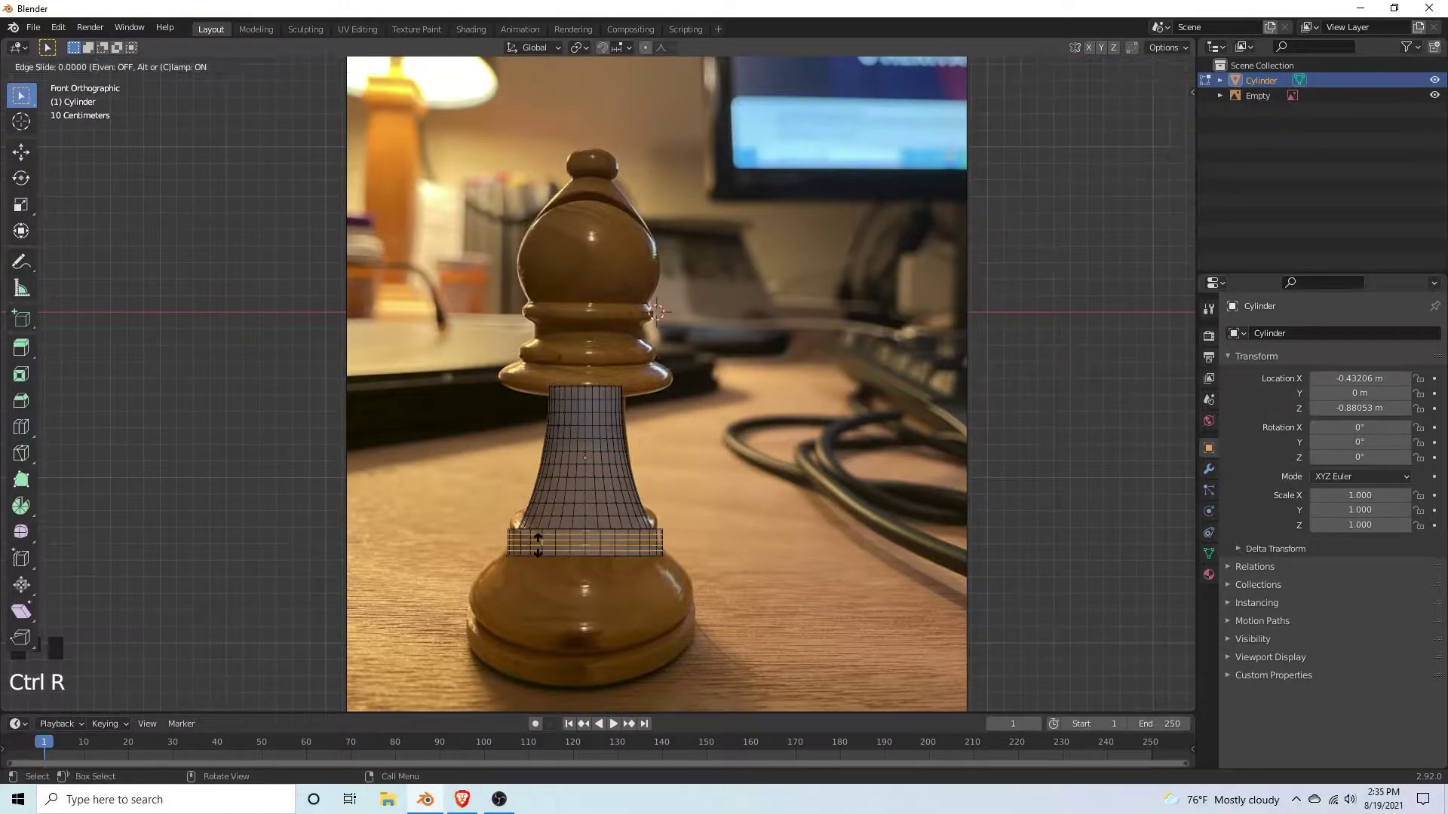
left_click(538, 543)
left_click(683, 582)
left_click_drag(695, 570, 491, 553)
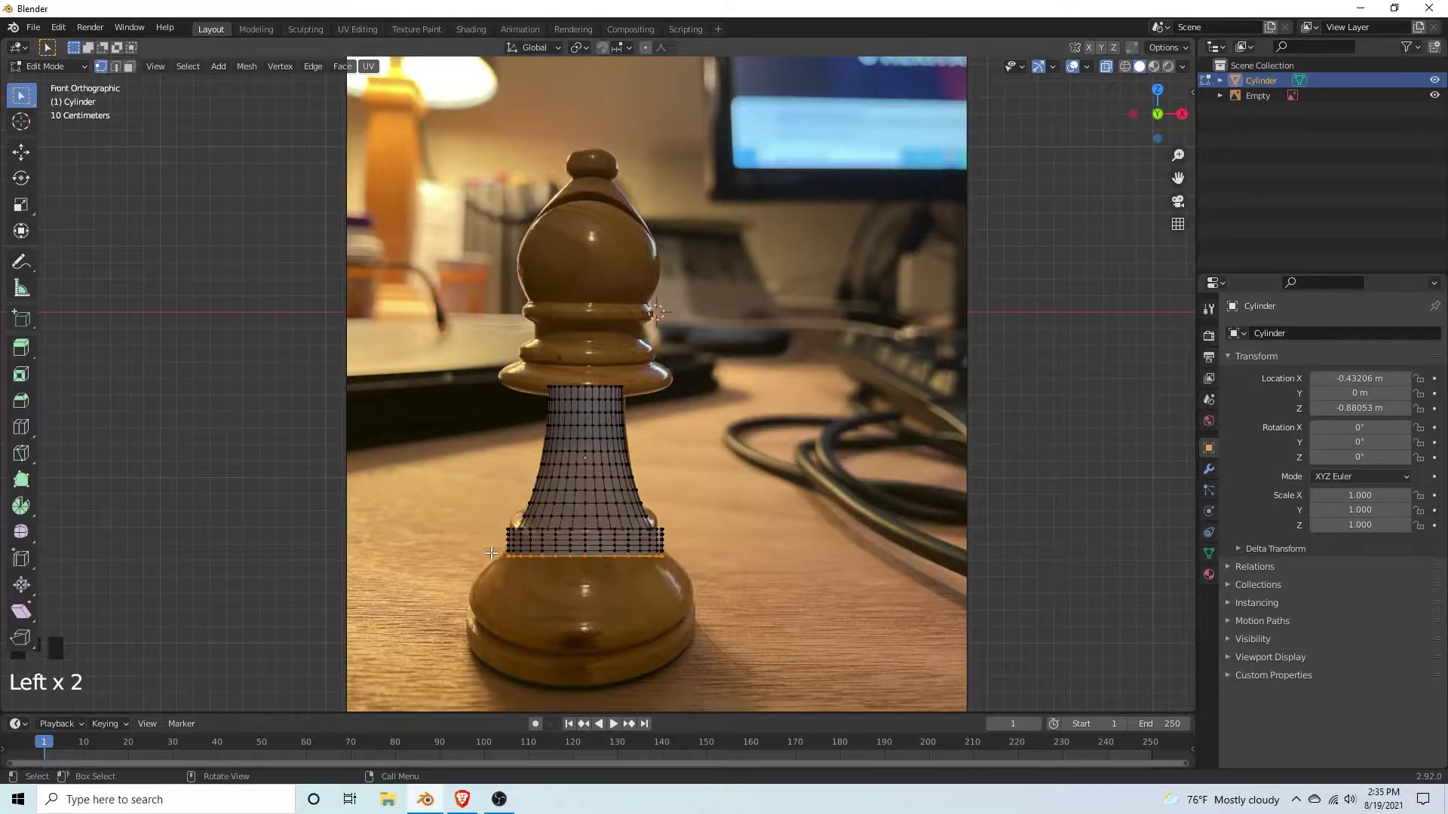
key("o")
key("s")
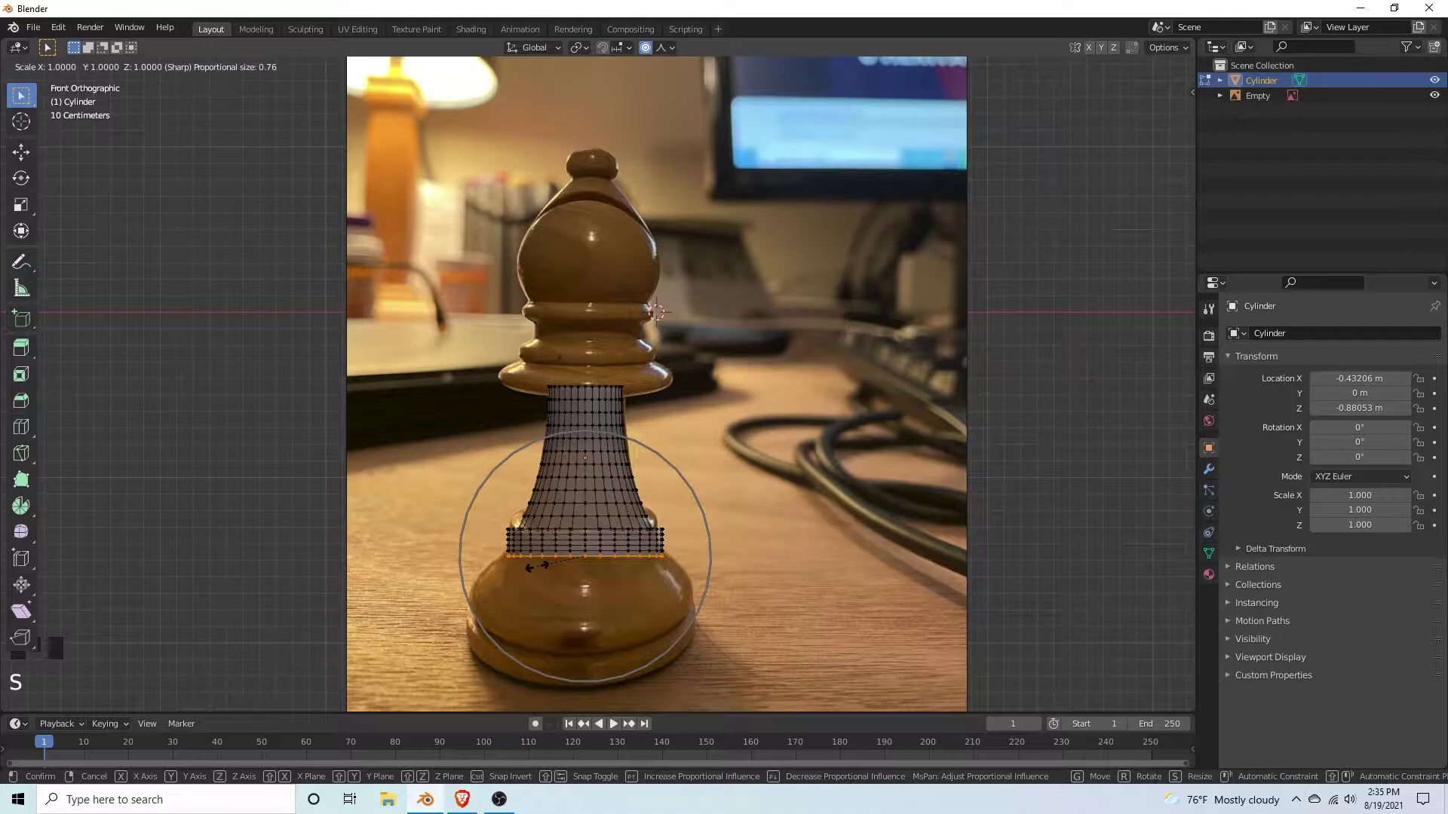
left_click(536, 567)
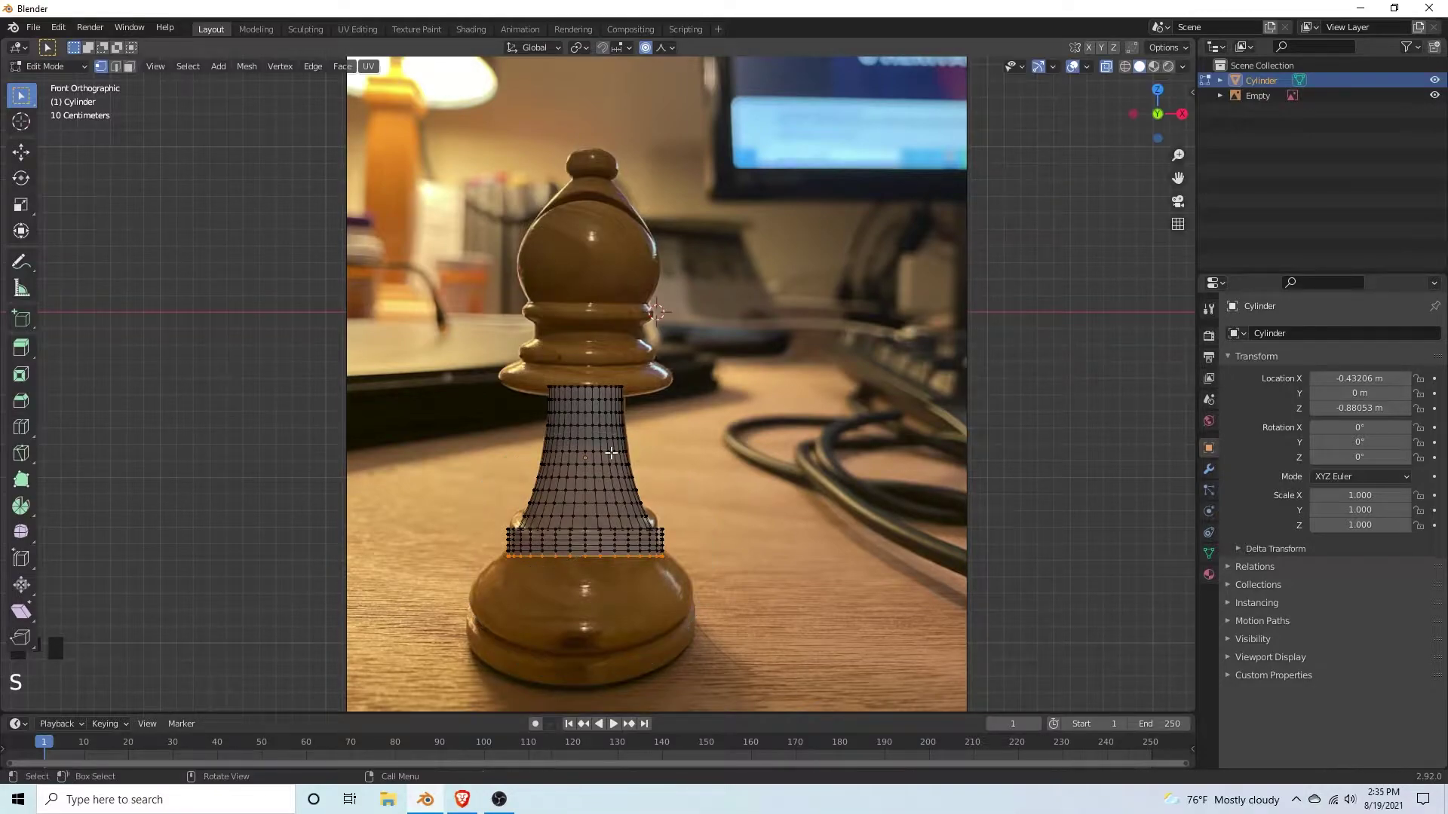
left_click(685, 469)
left_click(627, 399)
Step: Hide the cylinder rows above the band
left_click_drag(627, 399, 709, 528)
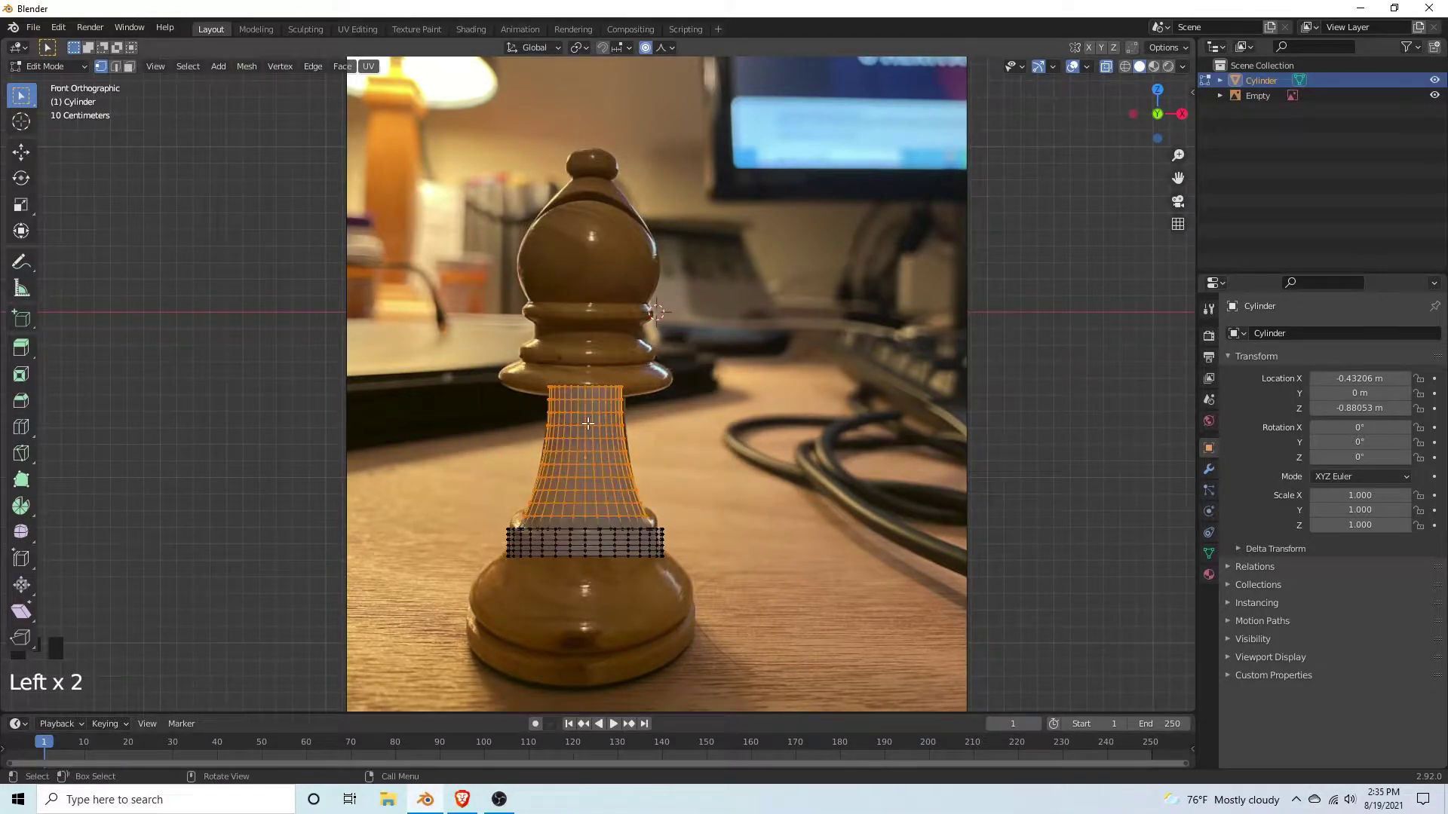
scroll(581, 477, "up", 4)
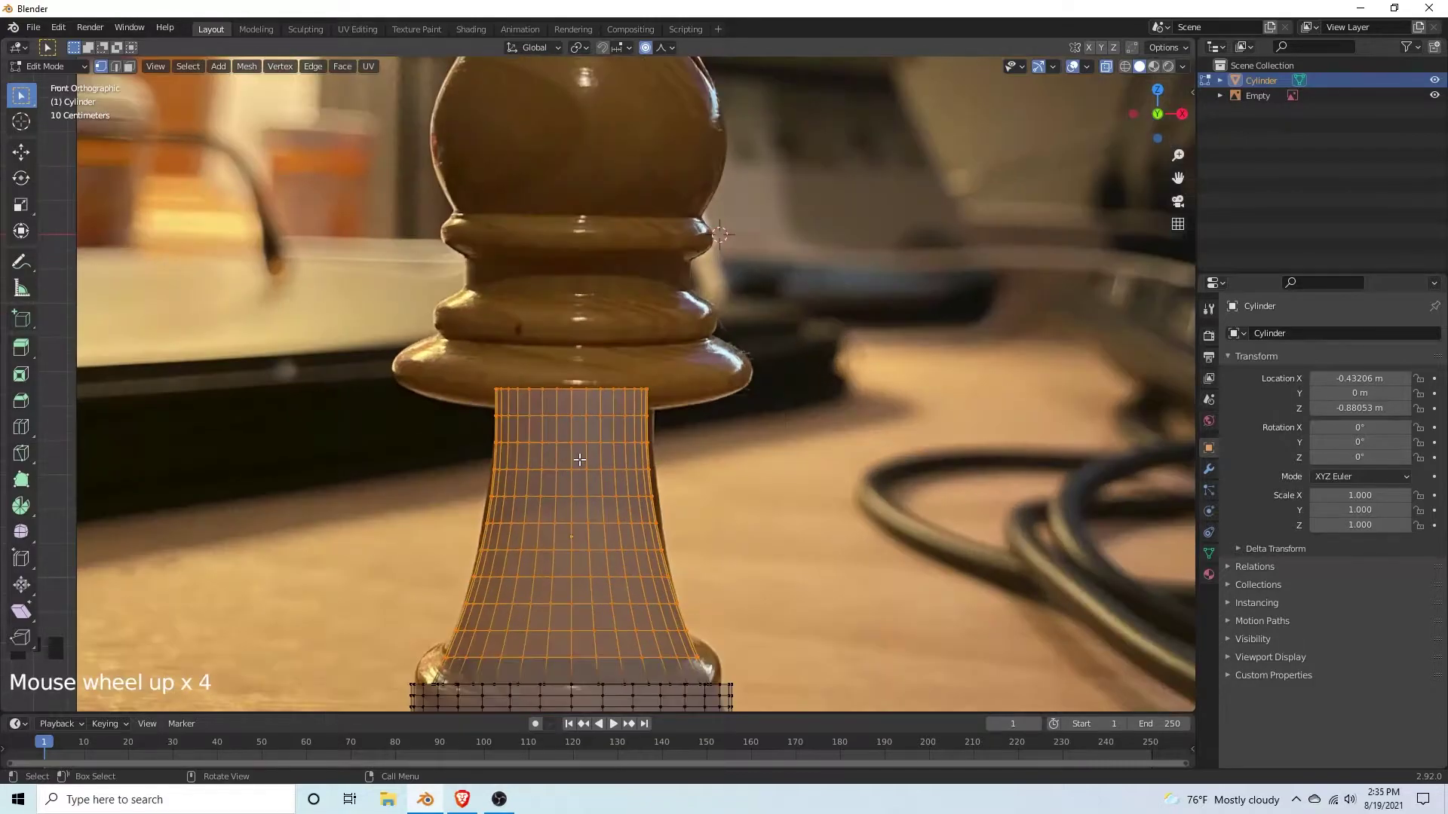
scroll(579, 459, "down", 2)
key("h")
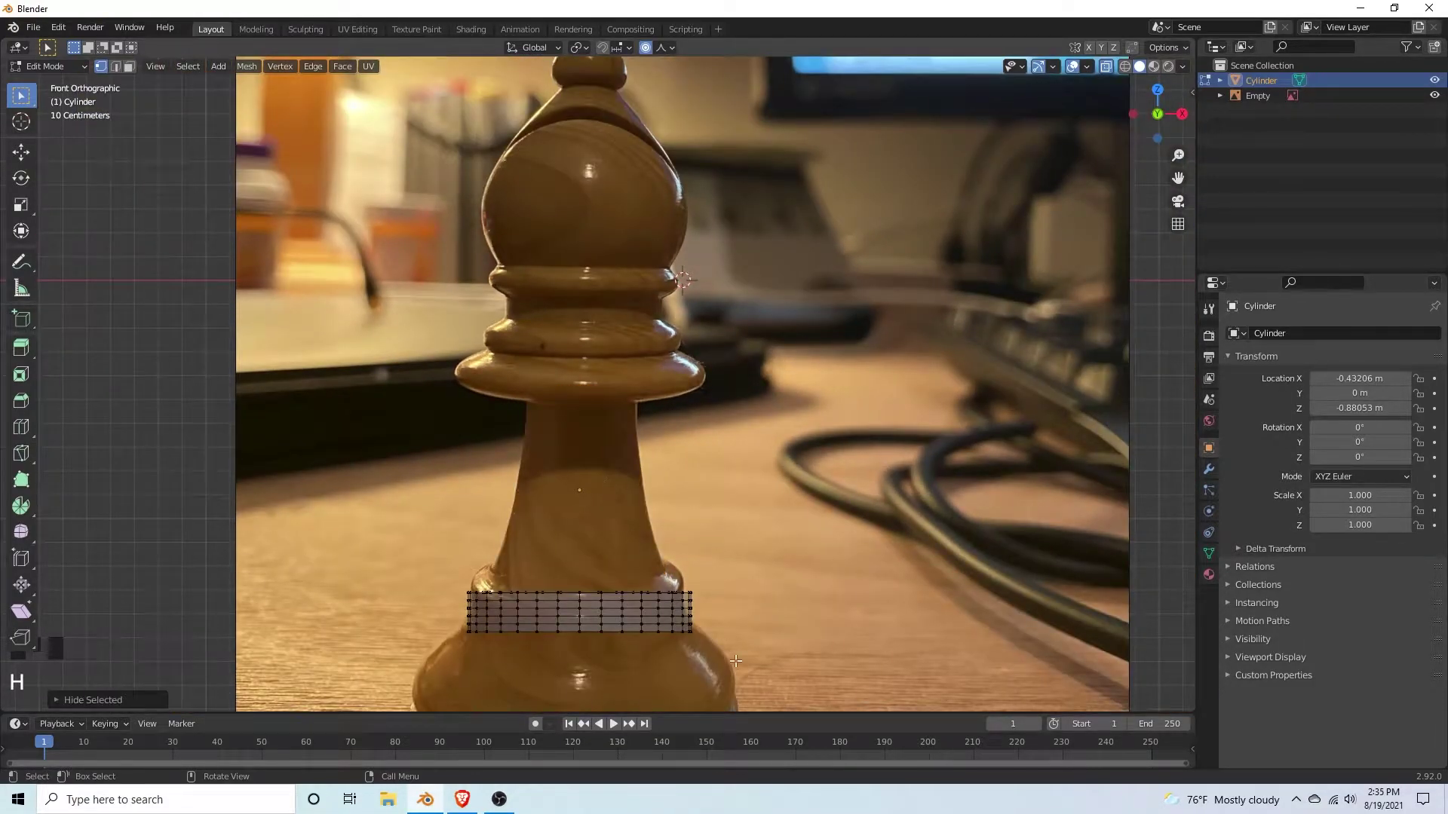
Step: Scale the band's bottom row outward about 1.14× with Z locked, proportional size 0.09
scroll(711, 656, "down", 2)
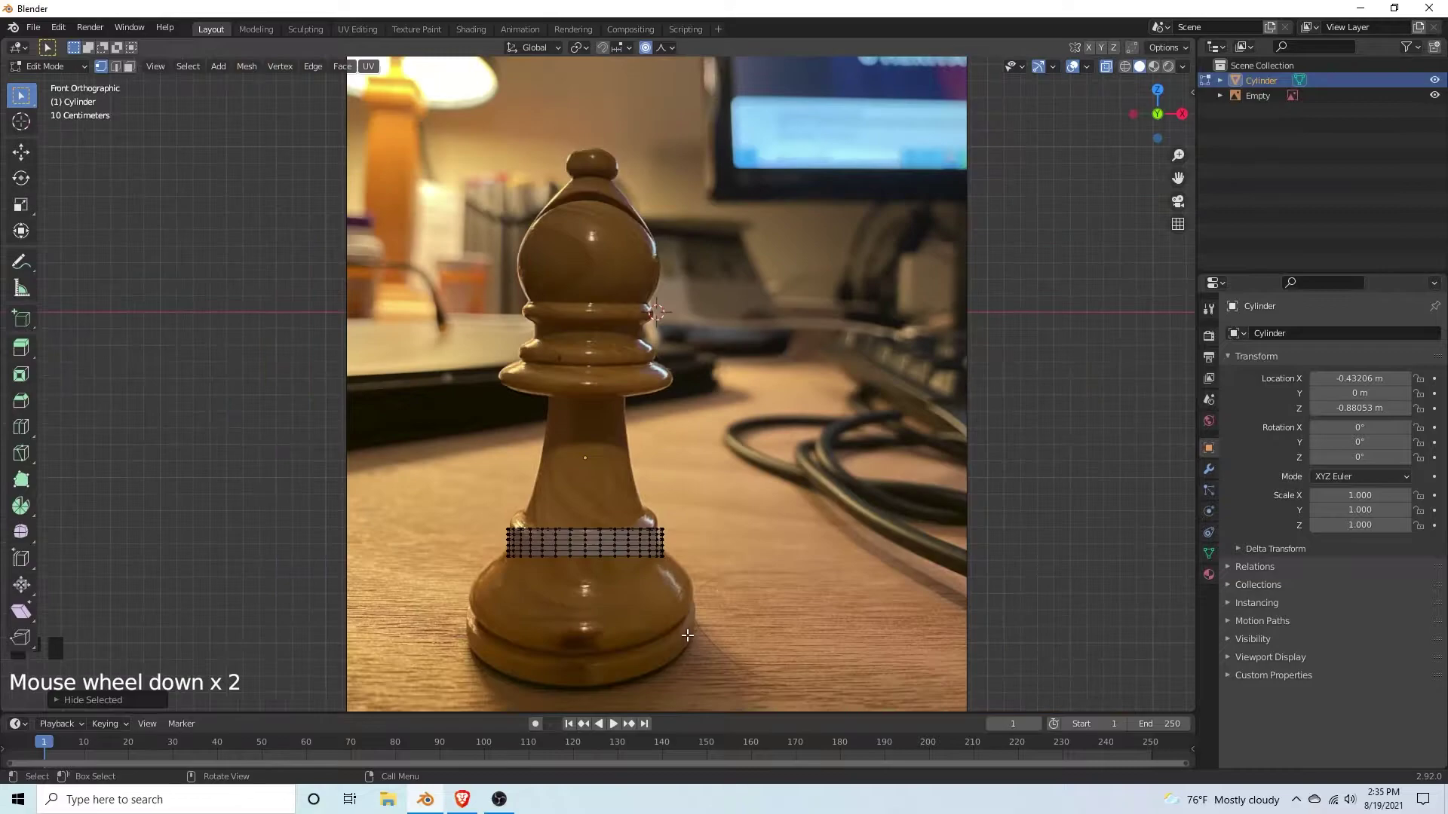
left_click_drag(707, 608, 483, 548)
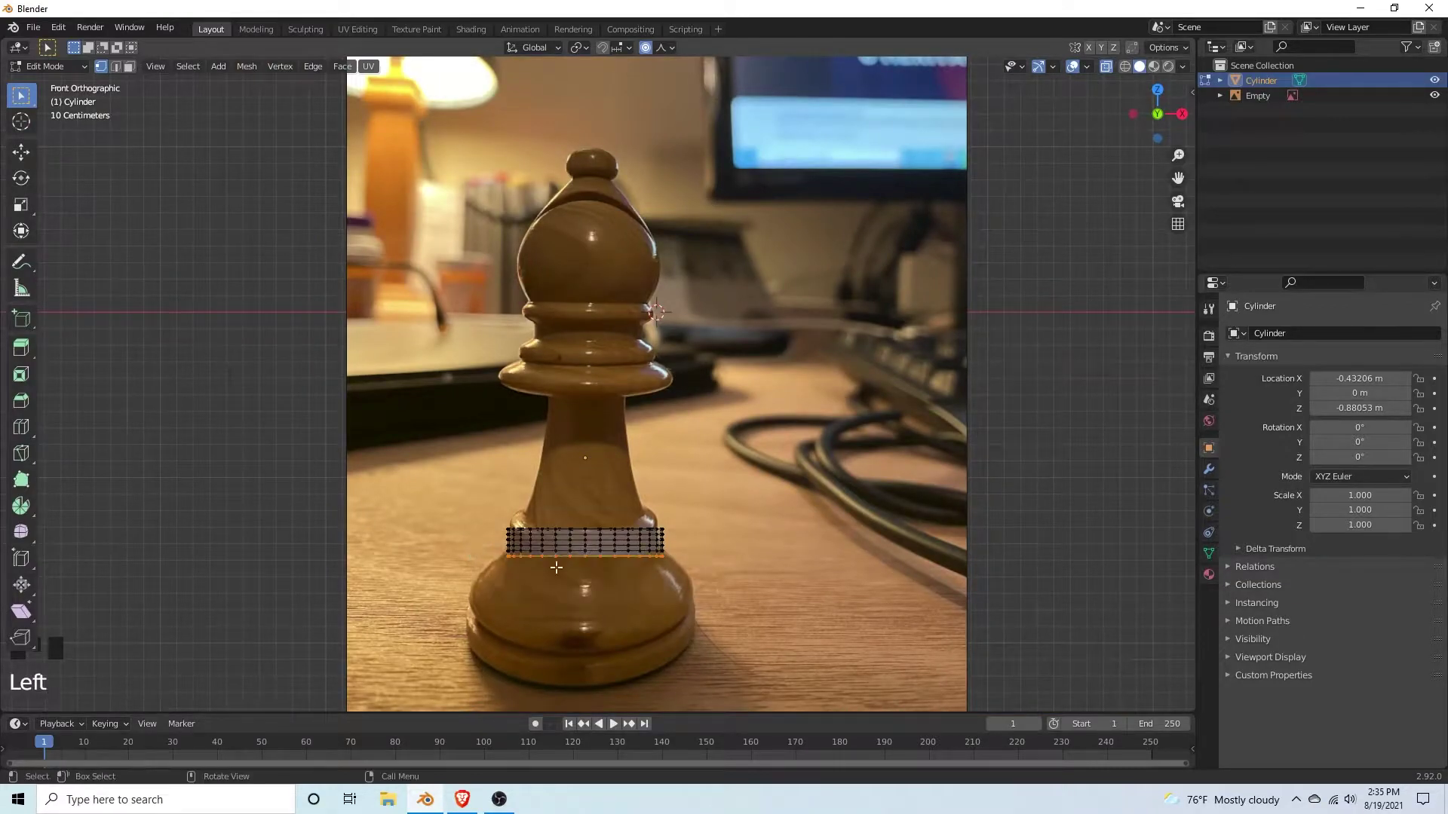
key("s")
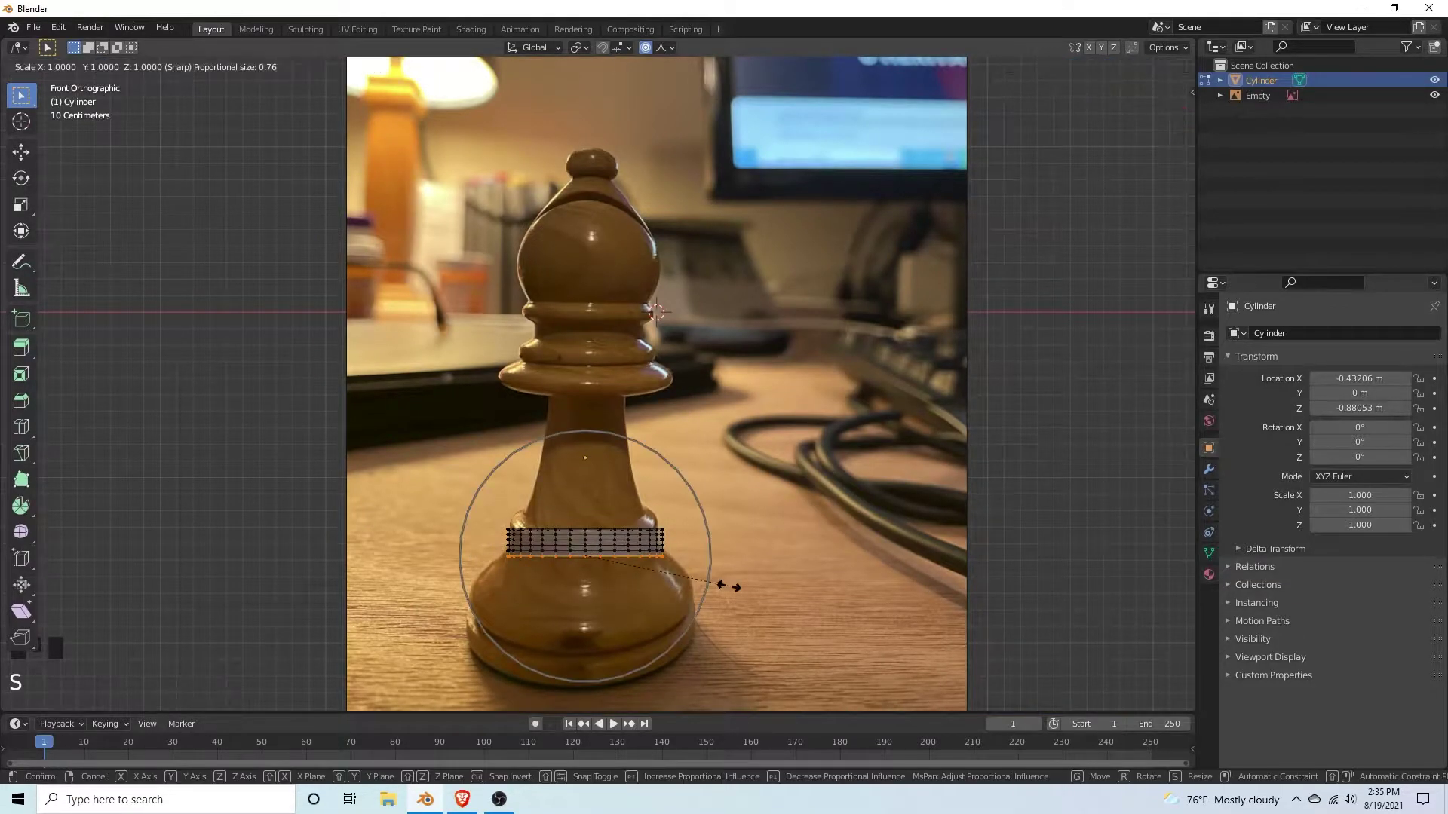
key("shift+z")
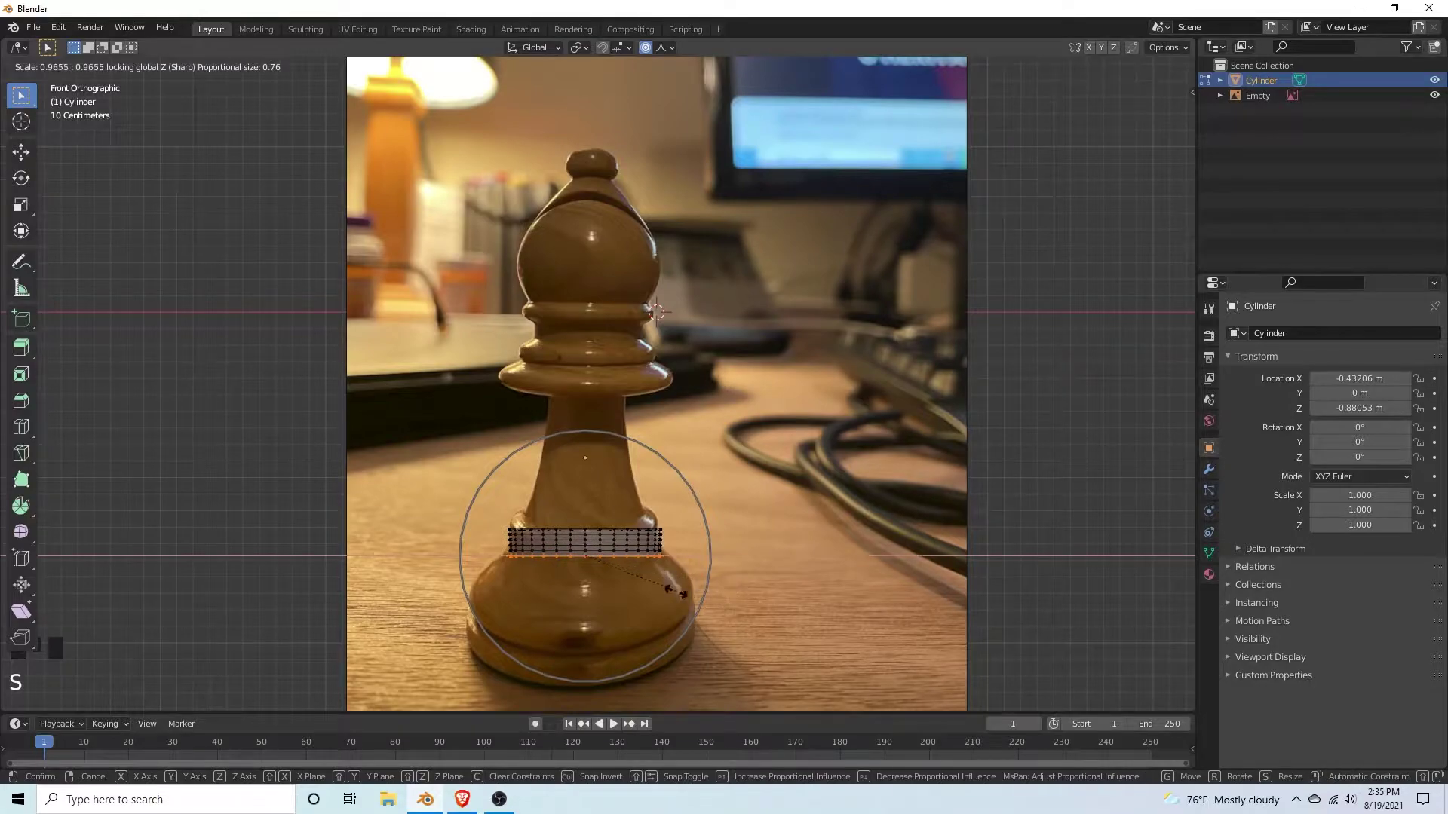
scroll(750, 590, "up", 2)
scroll(763, 593, "up", 6)
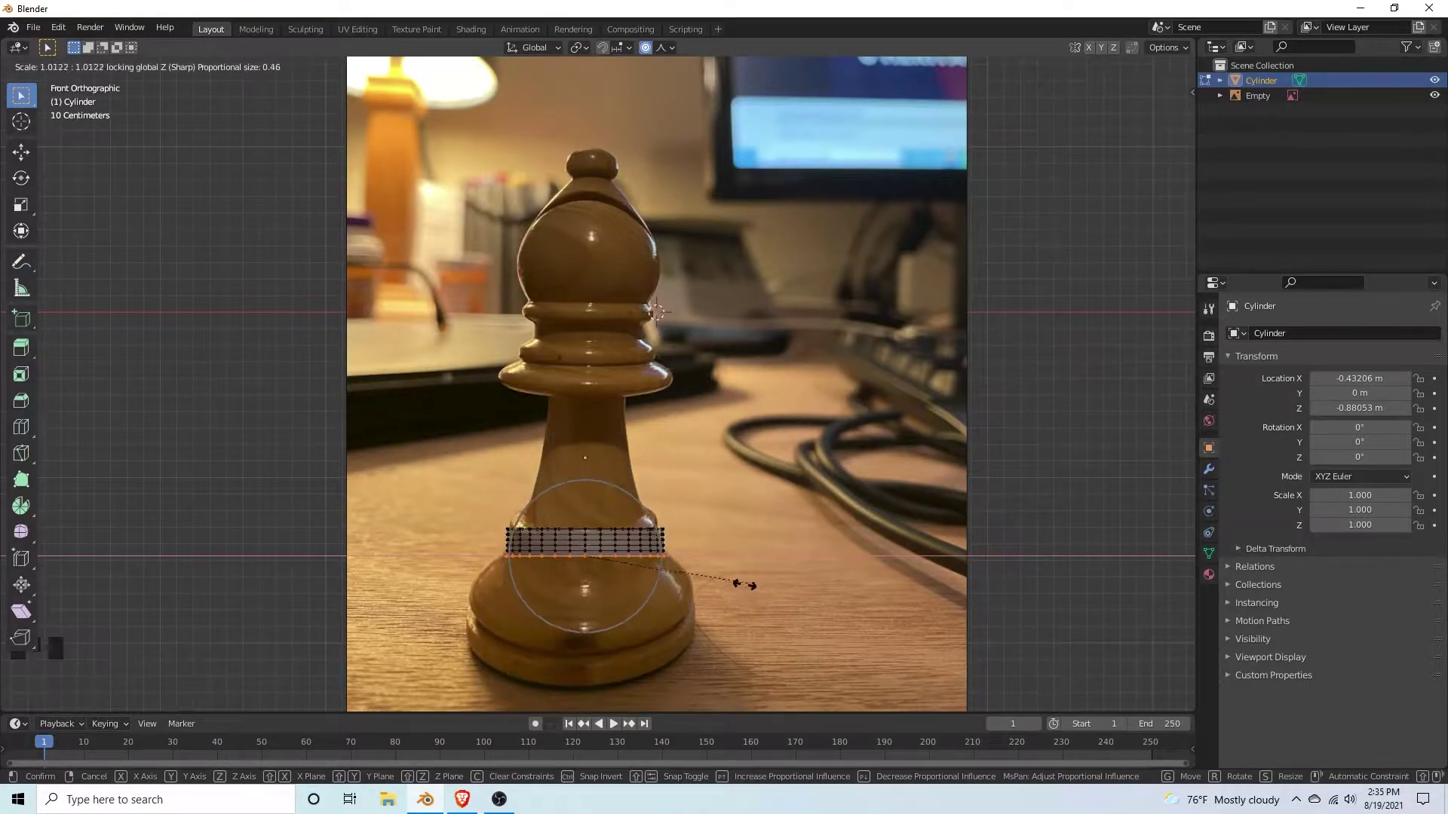
scroll(754, 611, "up", 4)
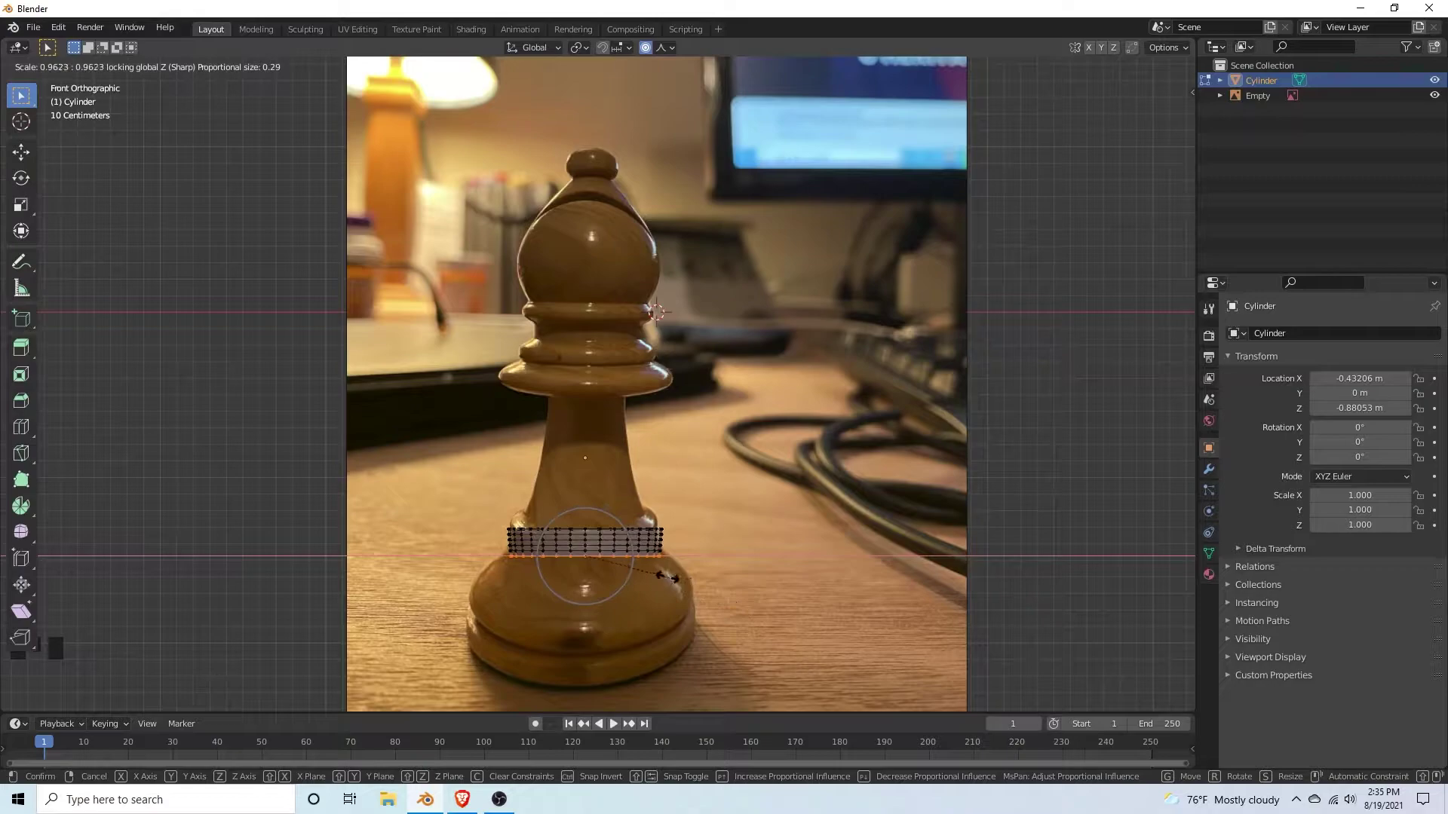
scroll(808, 589, "up", 4)
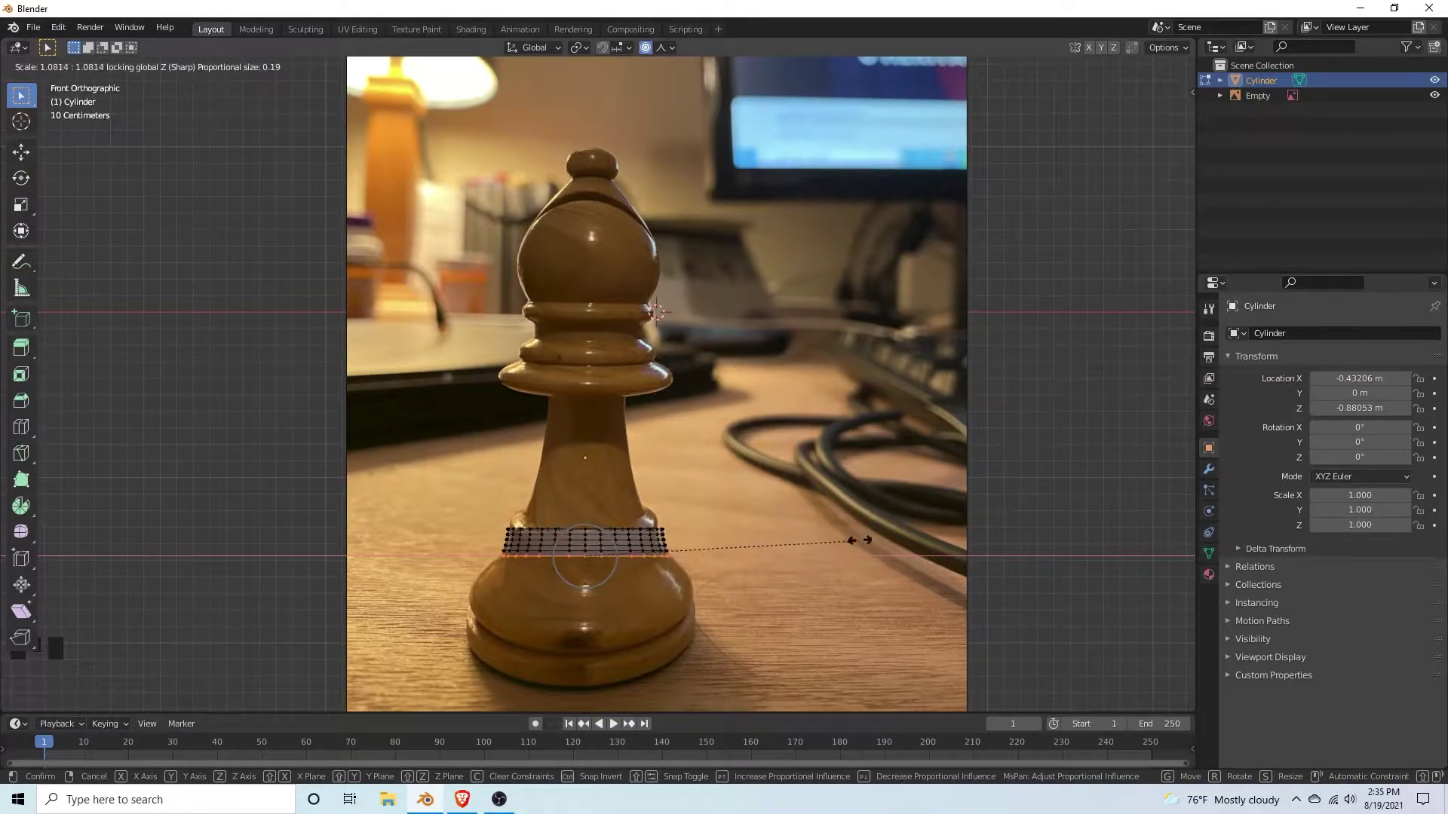
scroll(862, 507, "up", 4)
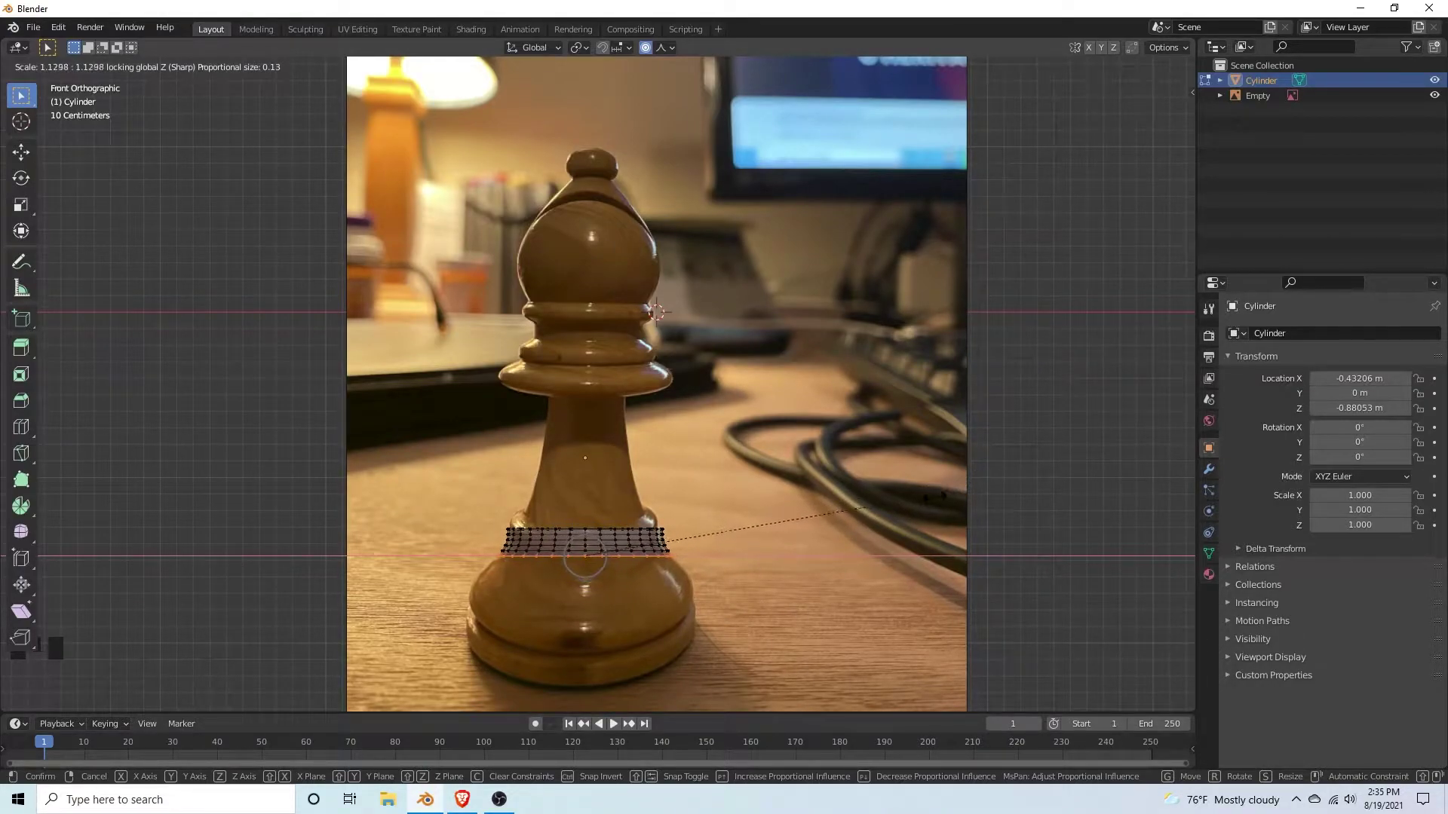
scroll(935, 533, "up", 2)
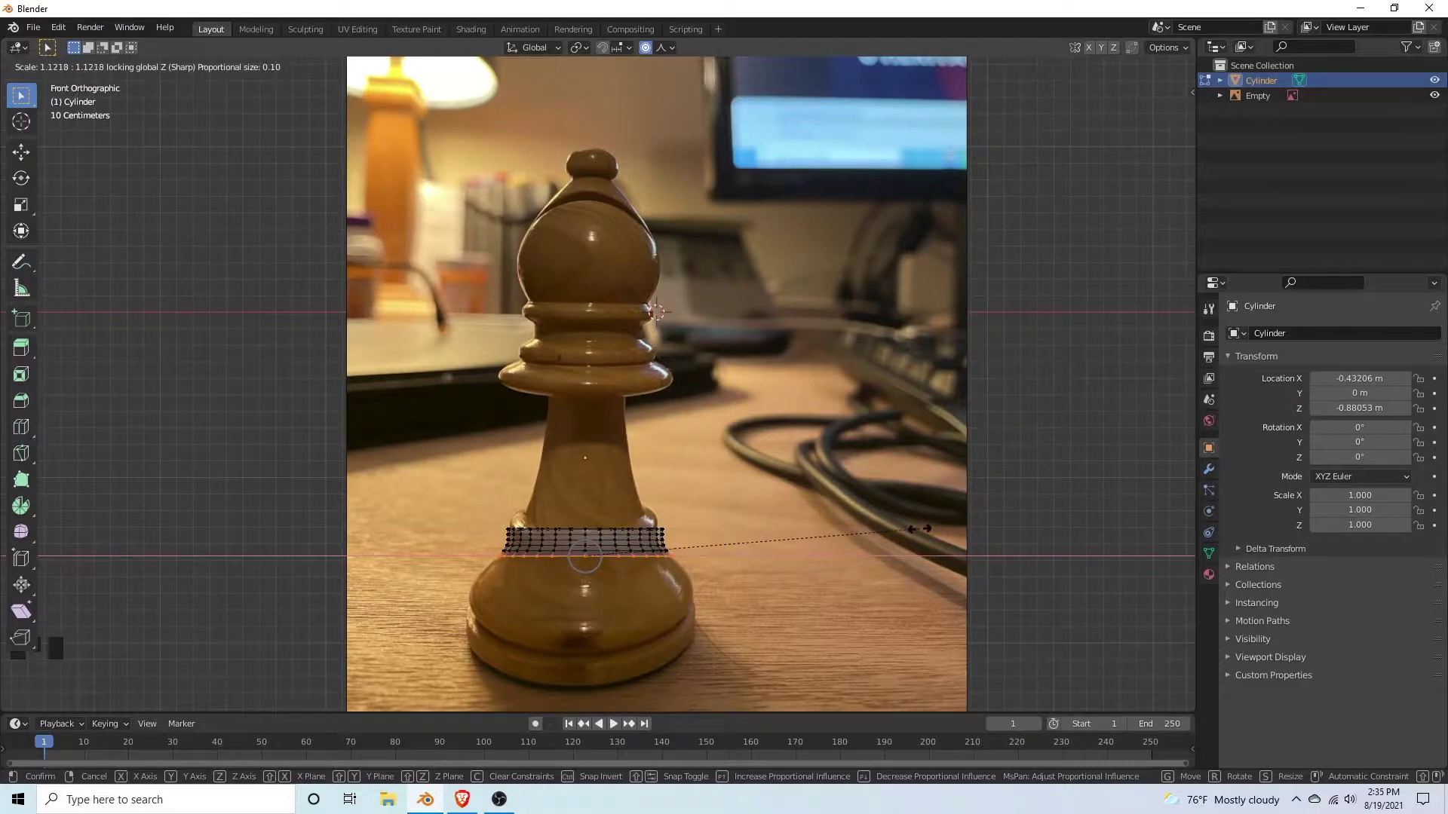
Step: Extrude the bottom edge loop downward and hide the upper rows
left_click(966, 539)
left_click(687, 537)
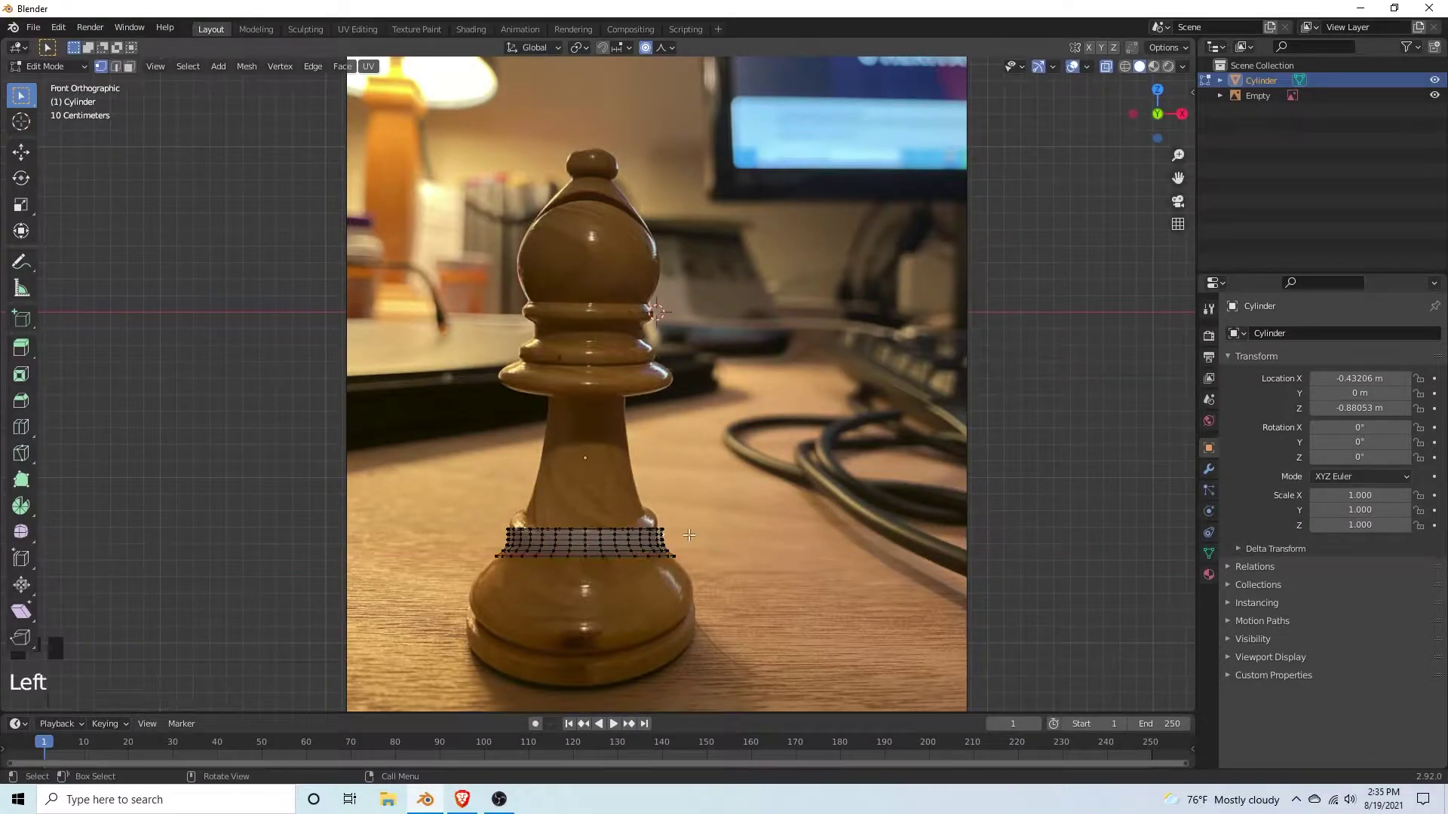
left_click(419, 556, "alt")
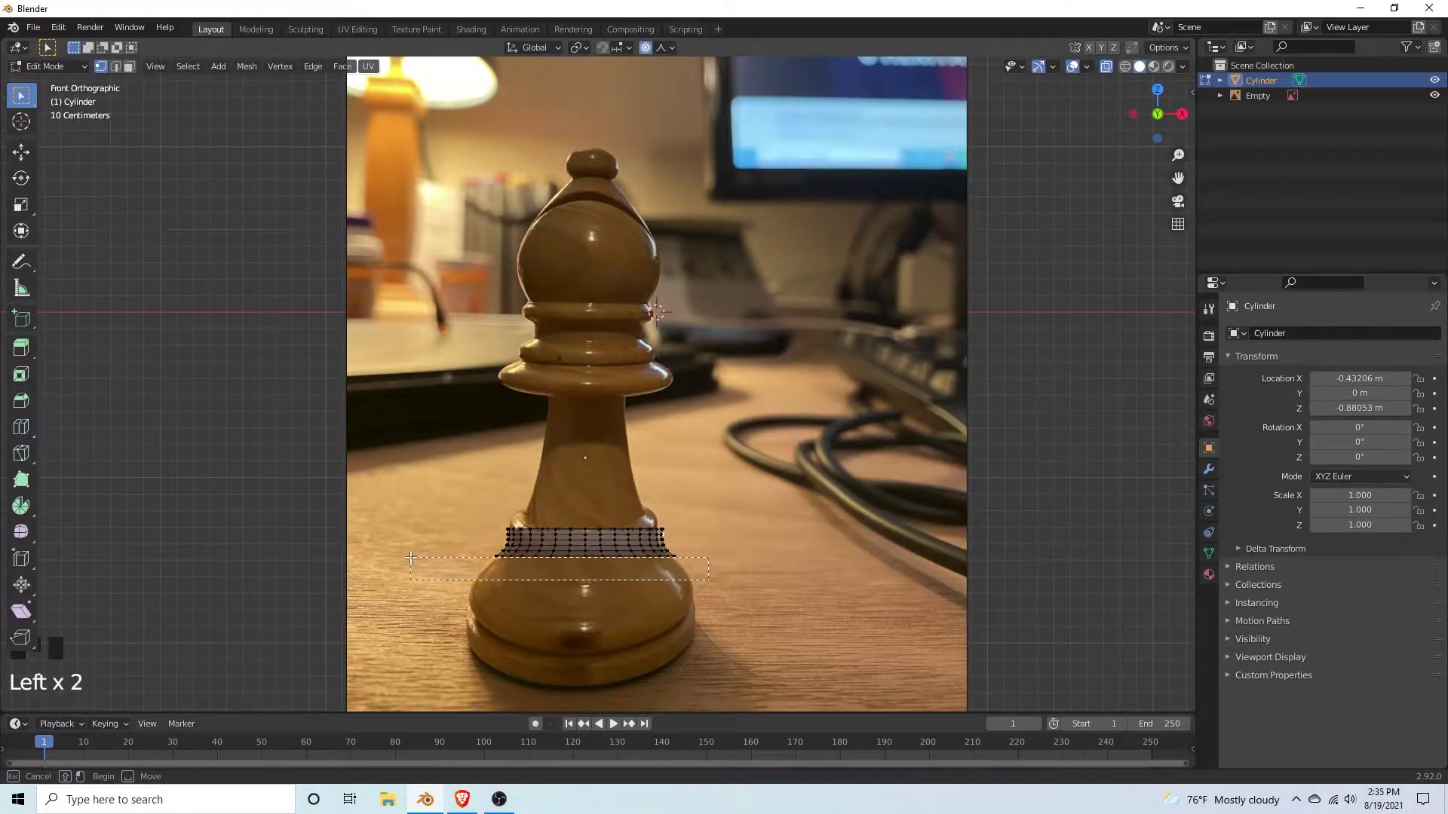
key("e")
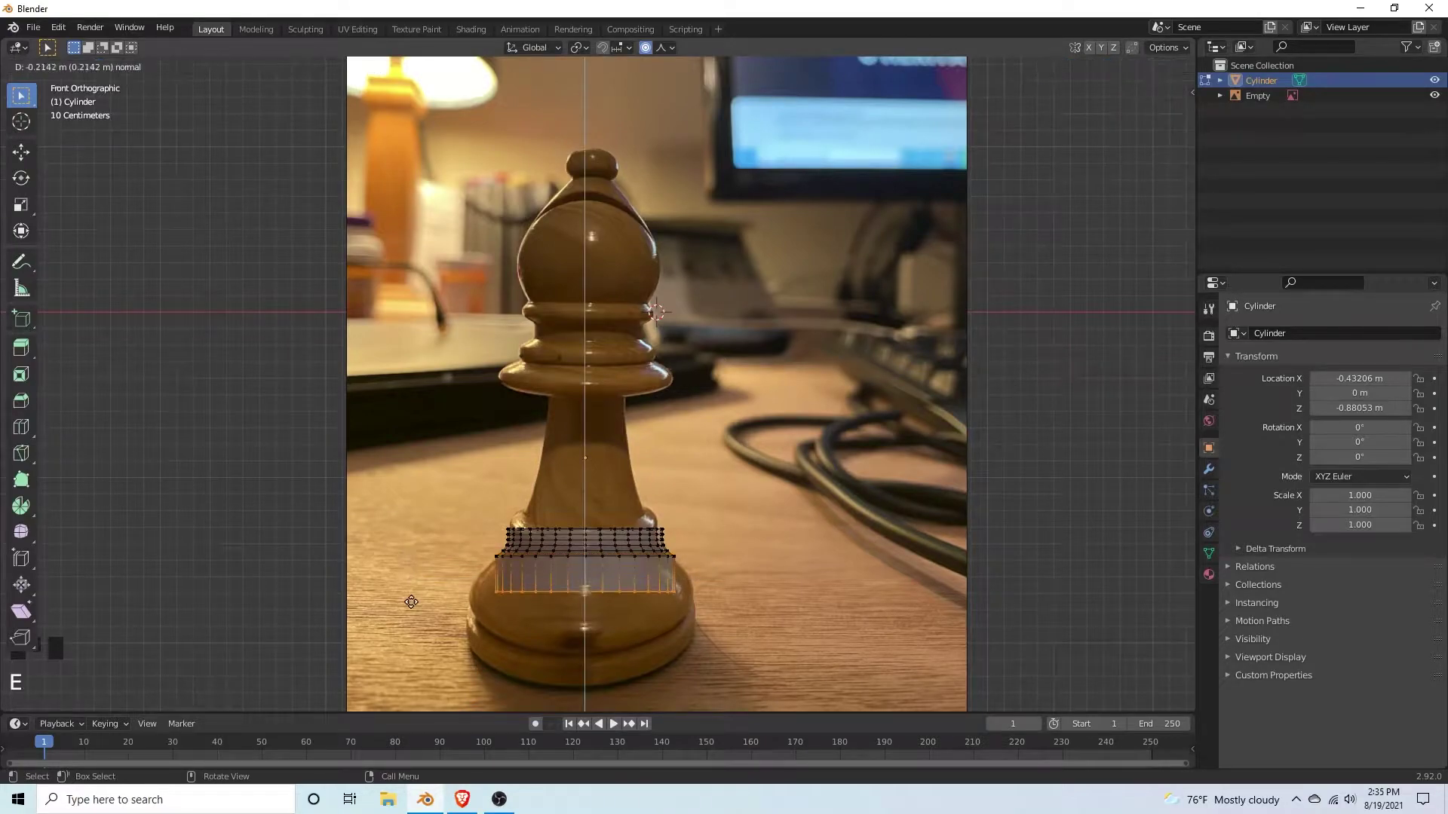
left_click(401, 643)
left_click(577, 579)
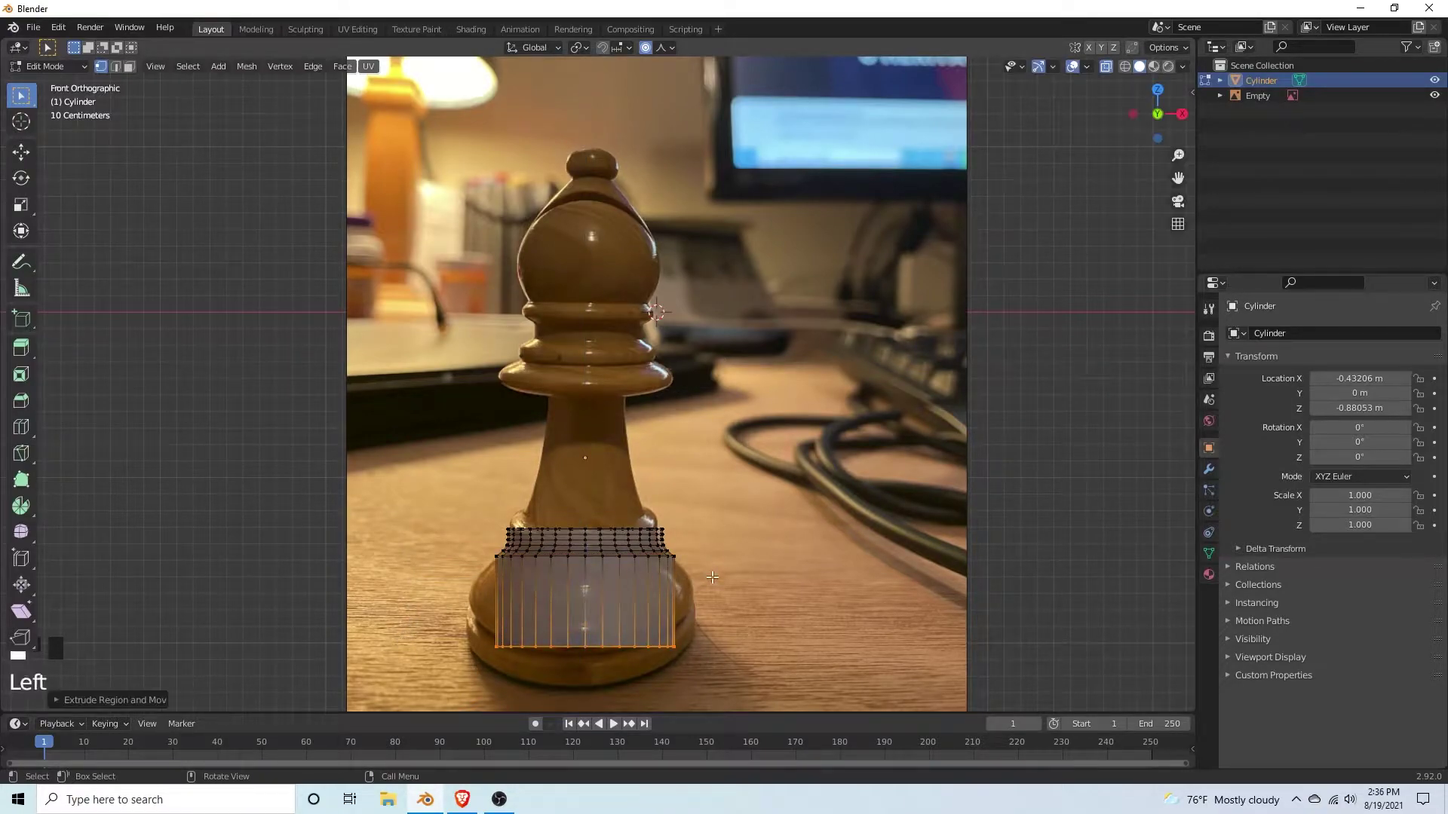
left_click_drag(488, 507, 691, 555)
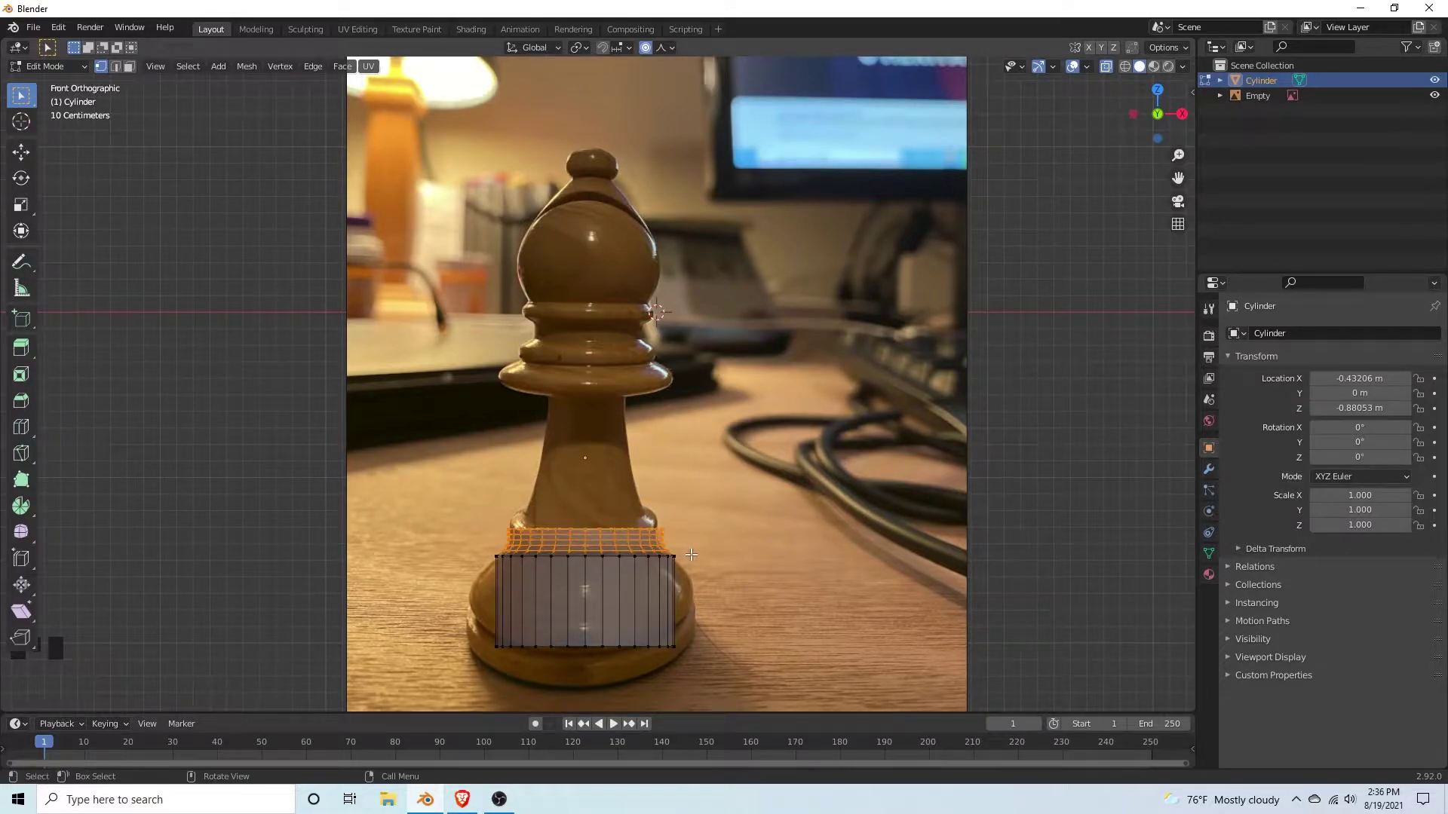
key("h")
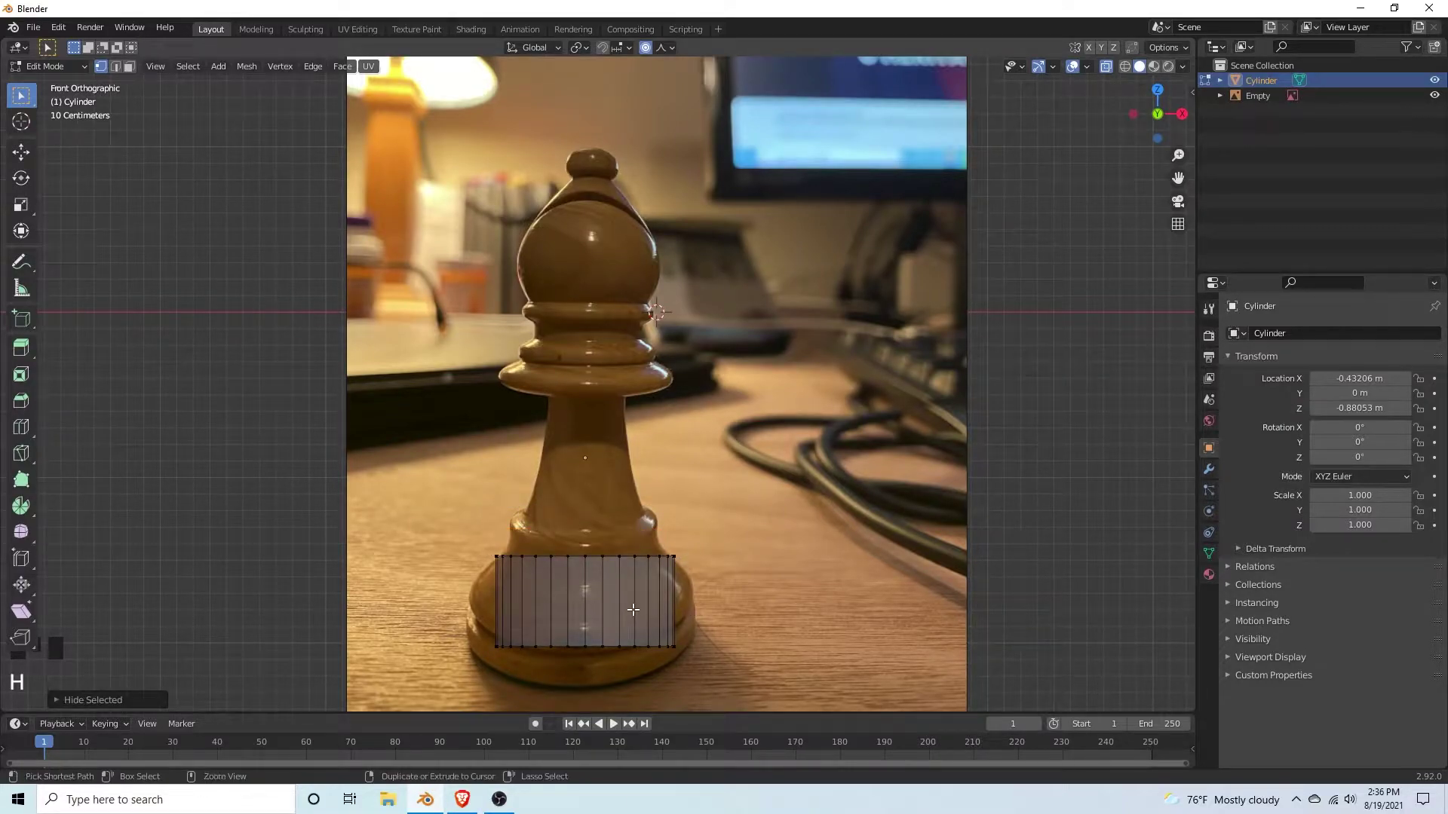
Step: Add evenly spaced loop cuts to the new section and set proportional falloff to Sphere
key("ctrl+r")
scroll(631, 608, "up", 10)
left_click(631, 608)
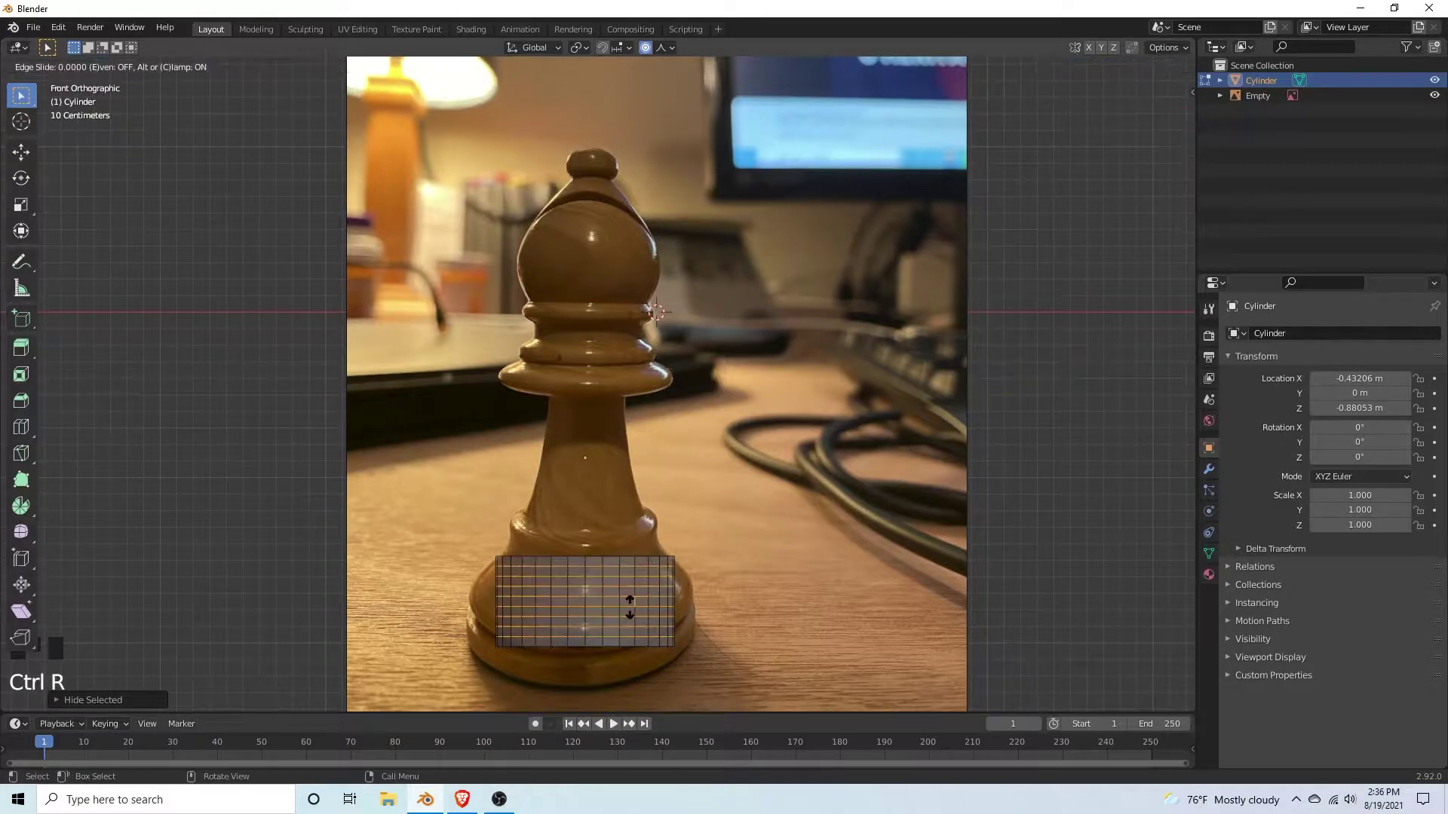
right_click(631, 608)
left_click(802, 608)
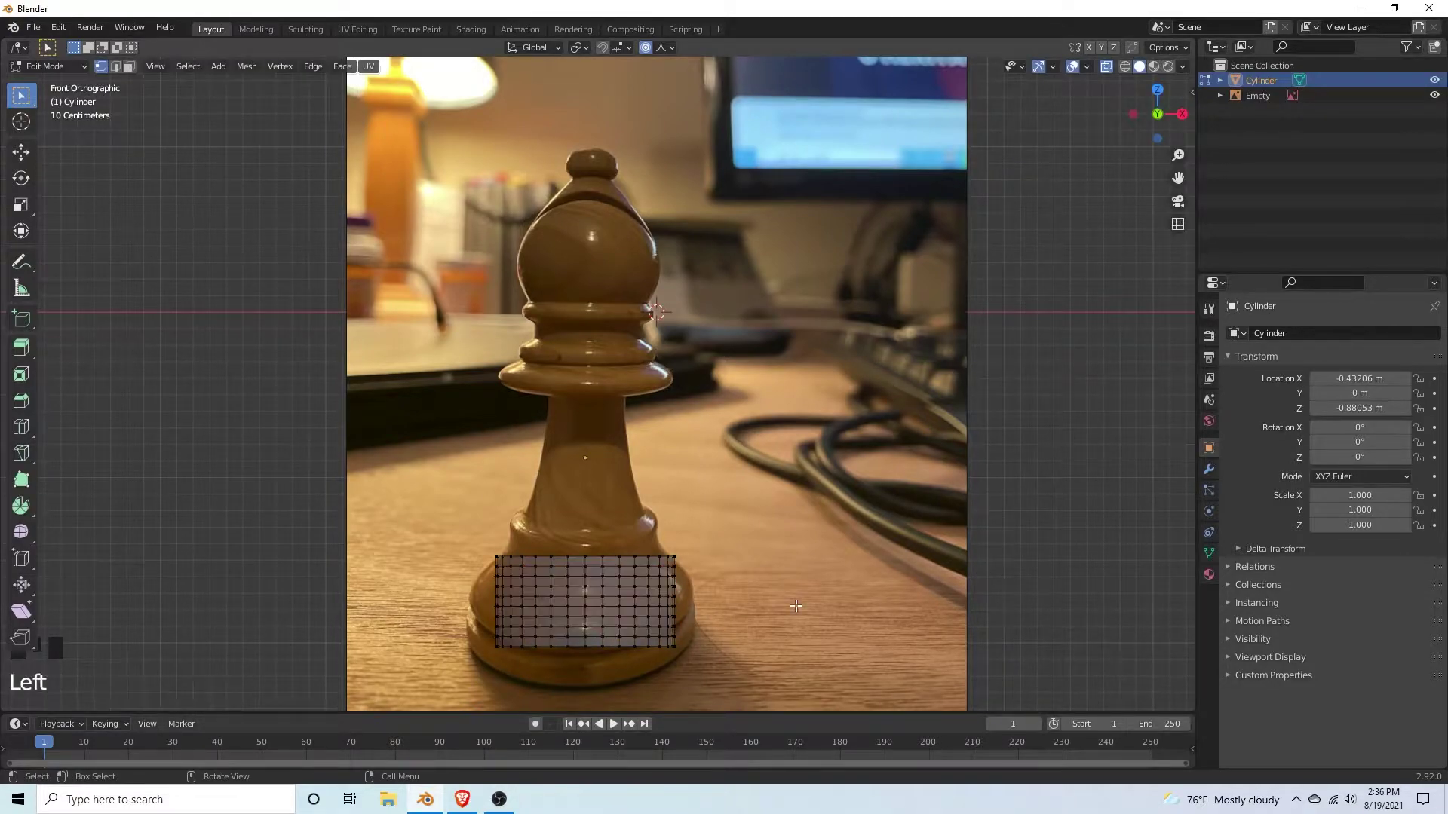
left_click(669, 46)
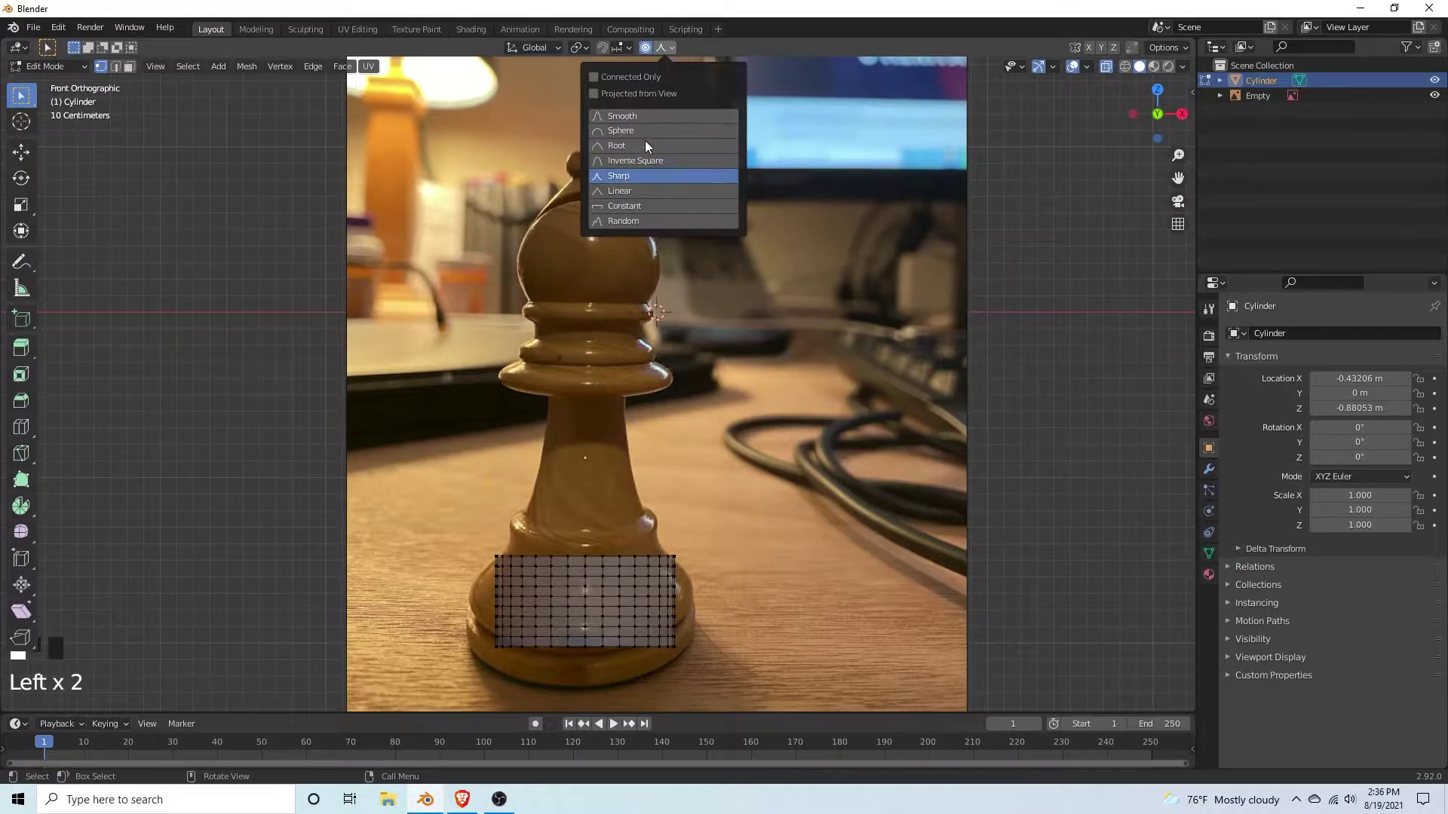
left_click(648, 131)
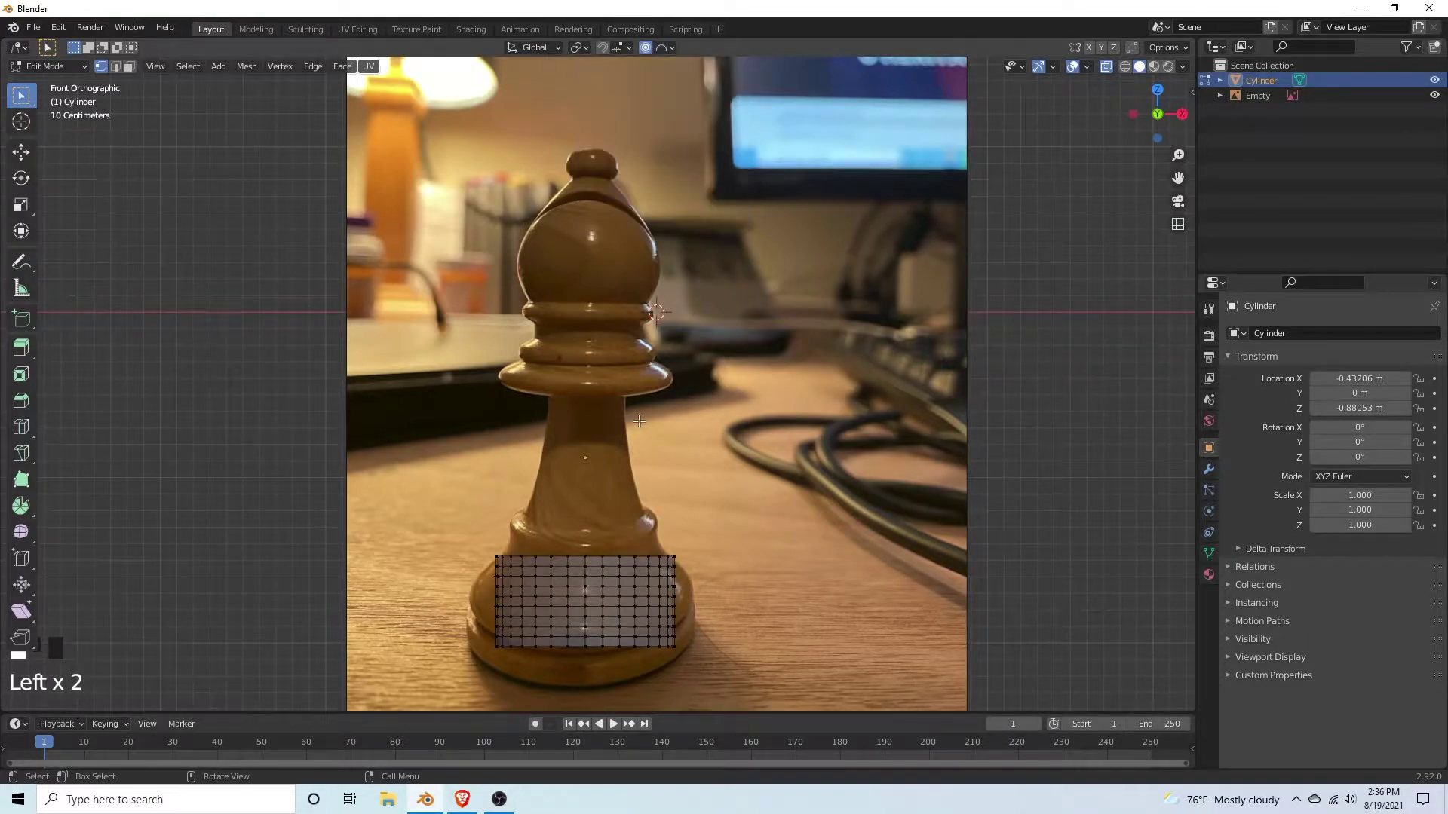
Step: Scale the middle loop outward about 1.35× with Z locked, proportional size 0.23
left_click(679, 607, "alt")
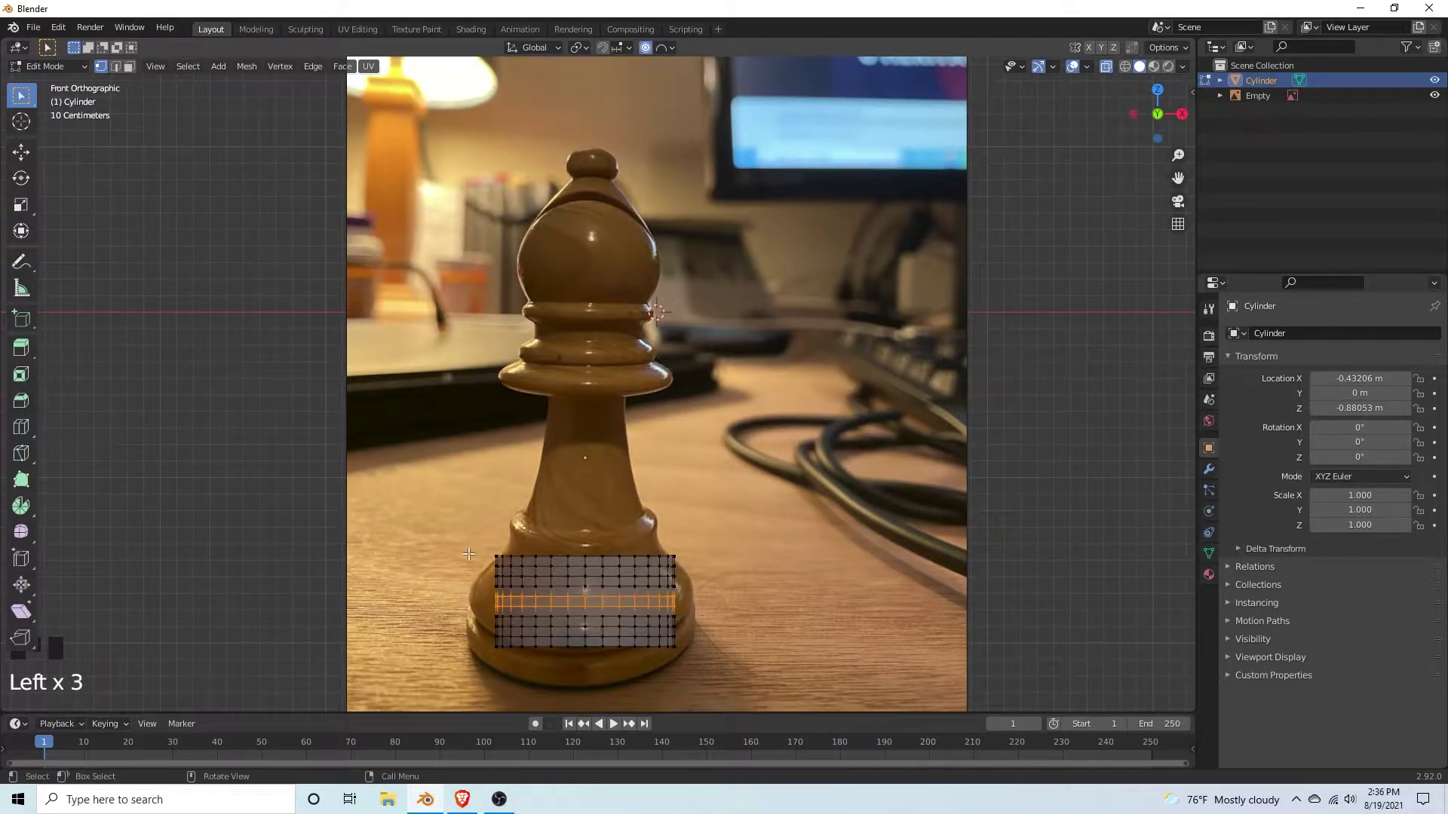
key("s")
key("shift+z")
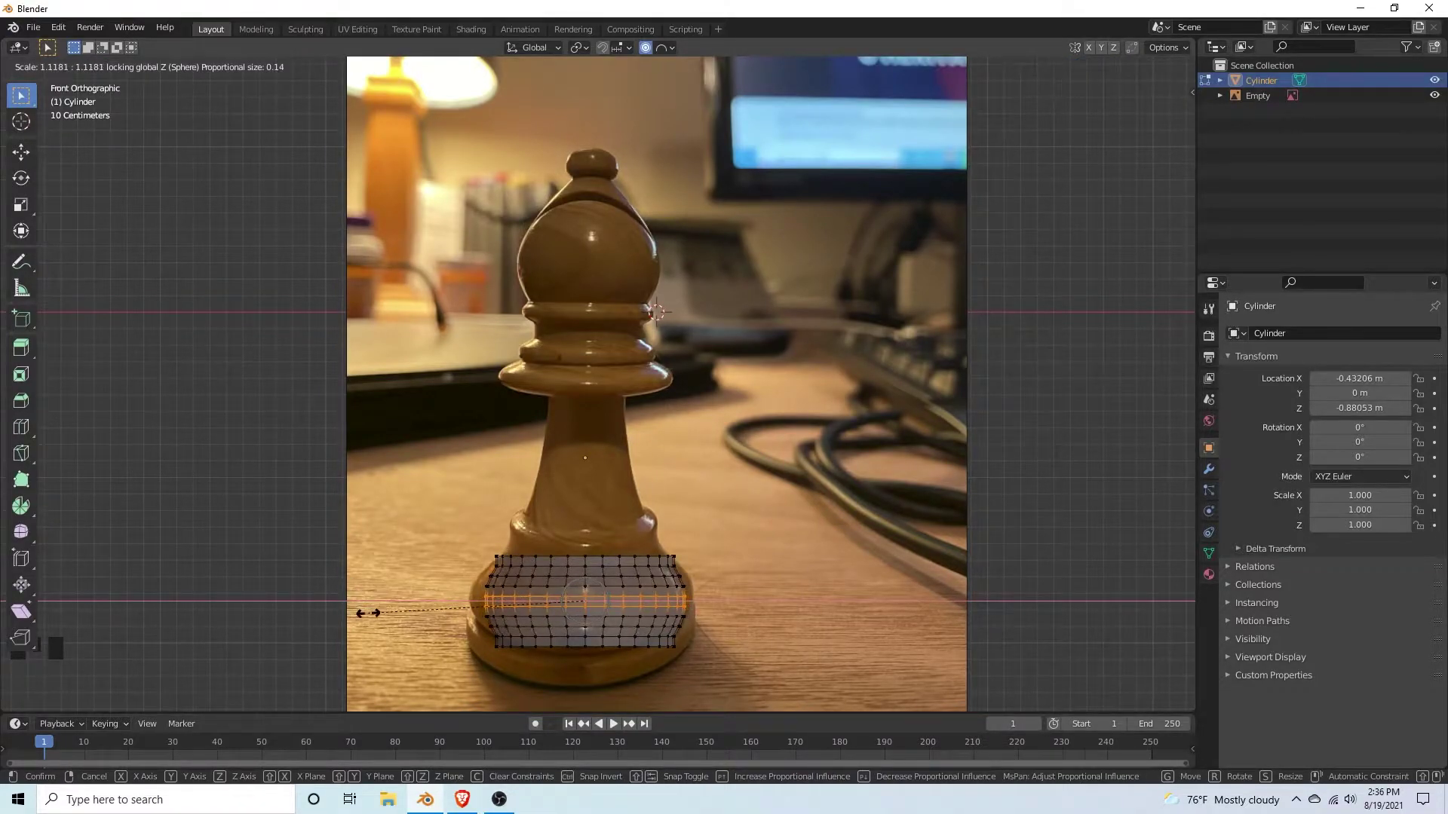
scroll(377, 622, "down", 6)
scroll(403, 656, "down", 5)
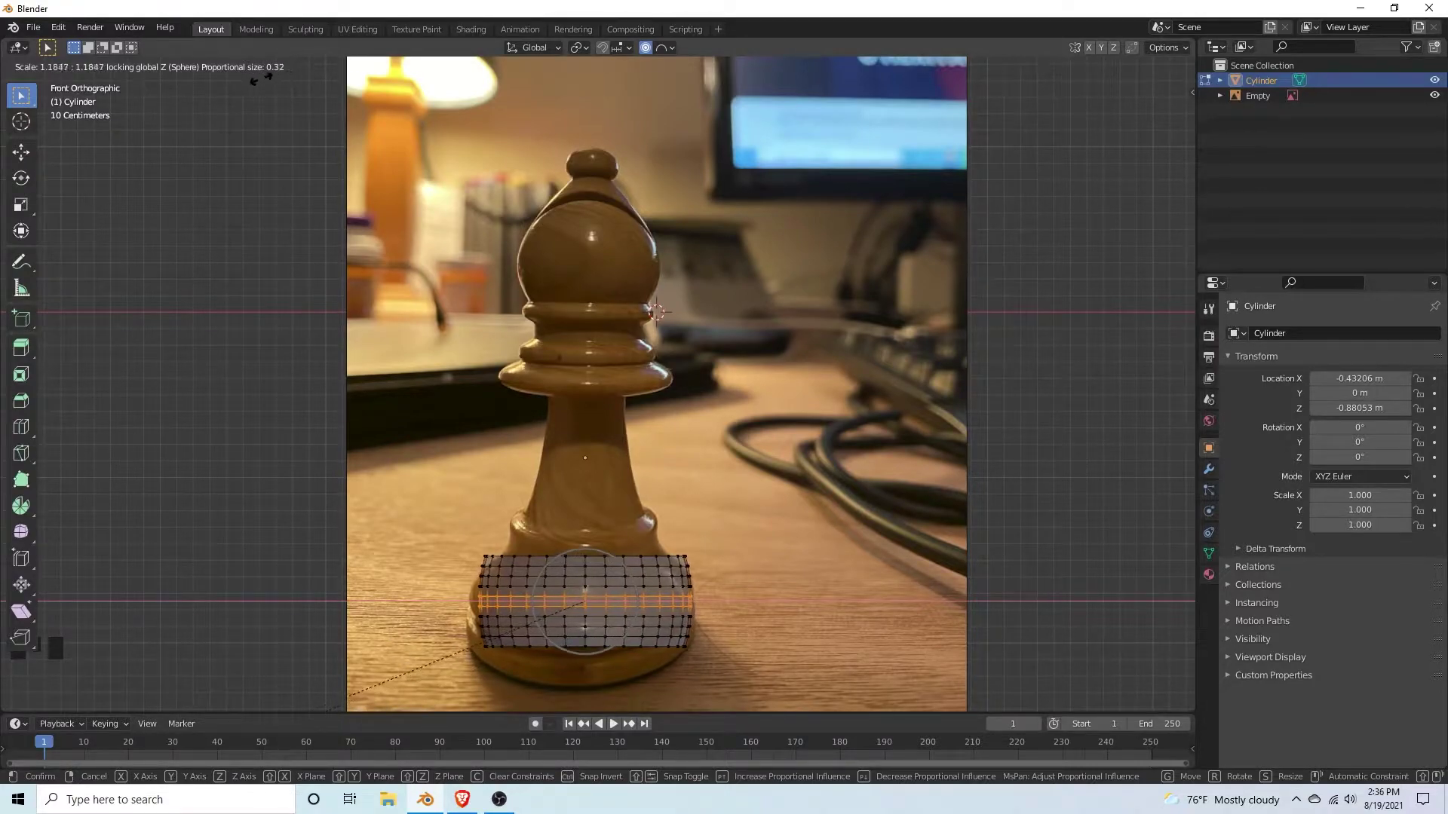
scroll(171, 101, "up", 2)
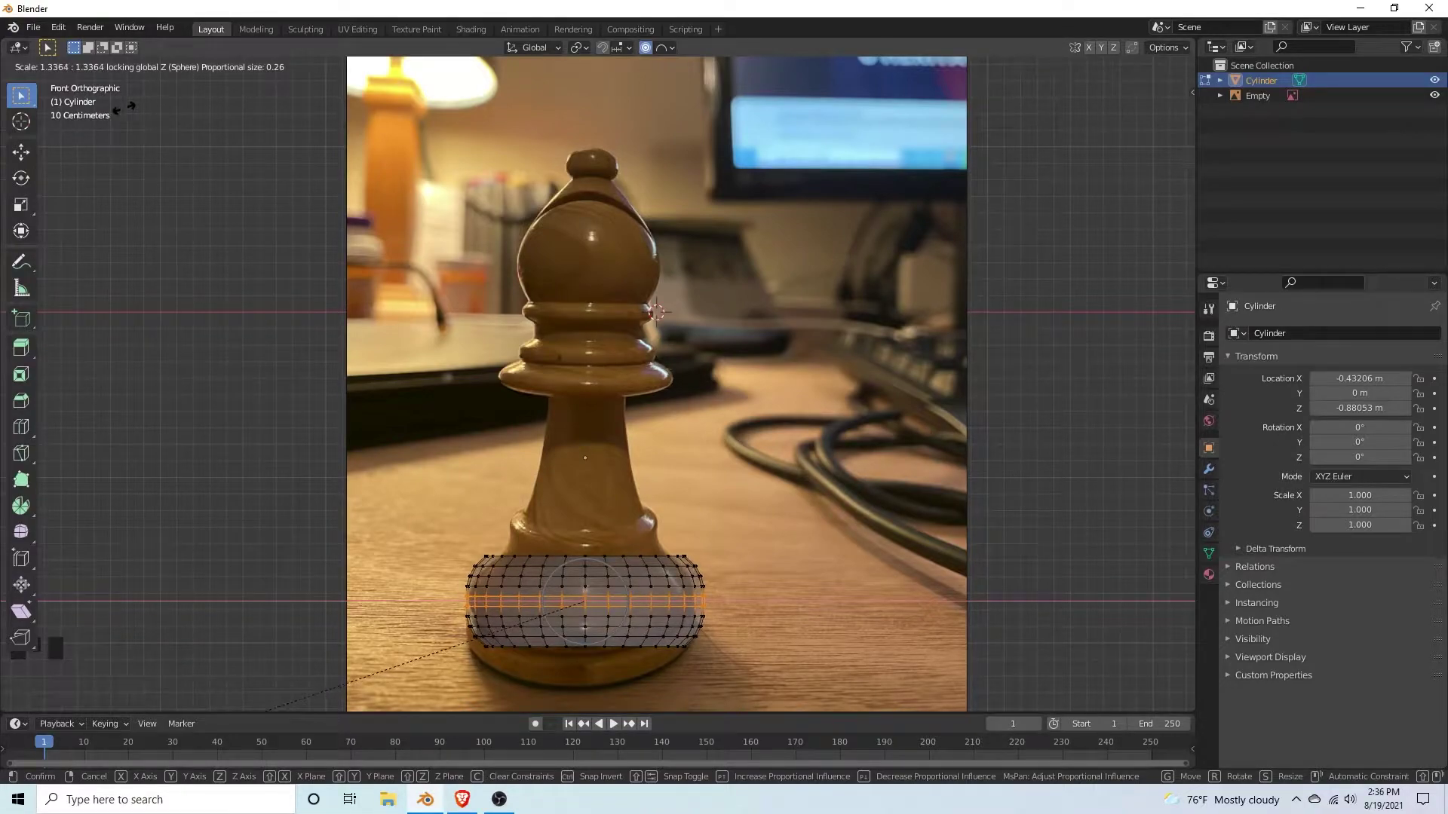
scroll(115, 106, "up", 1)
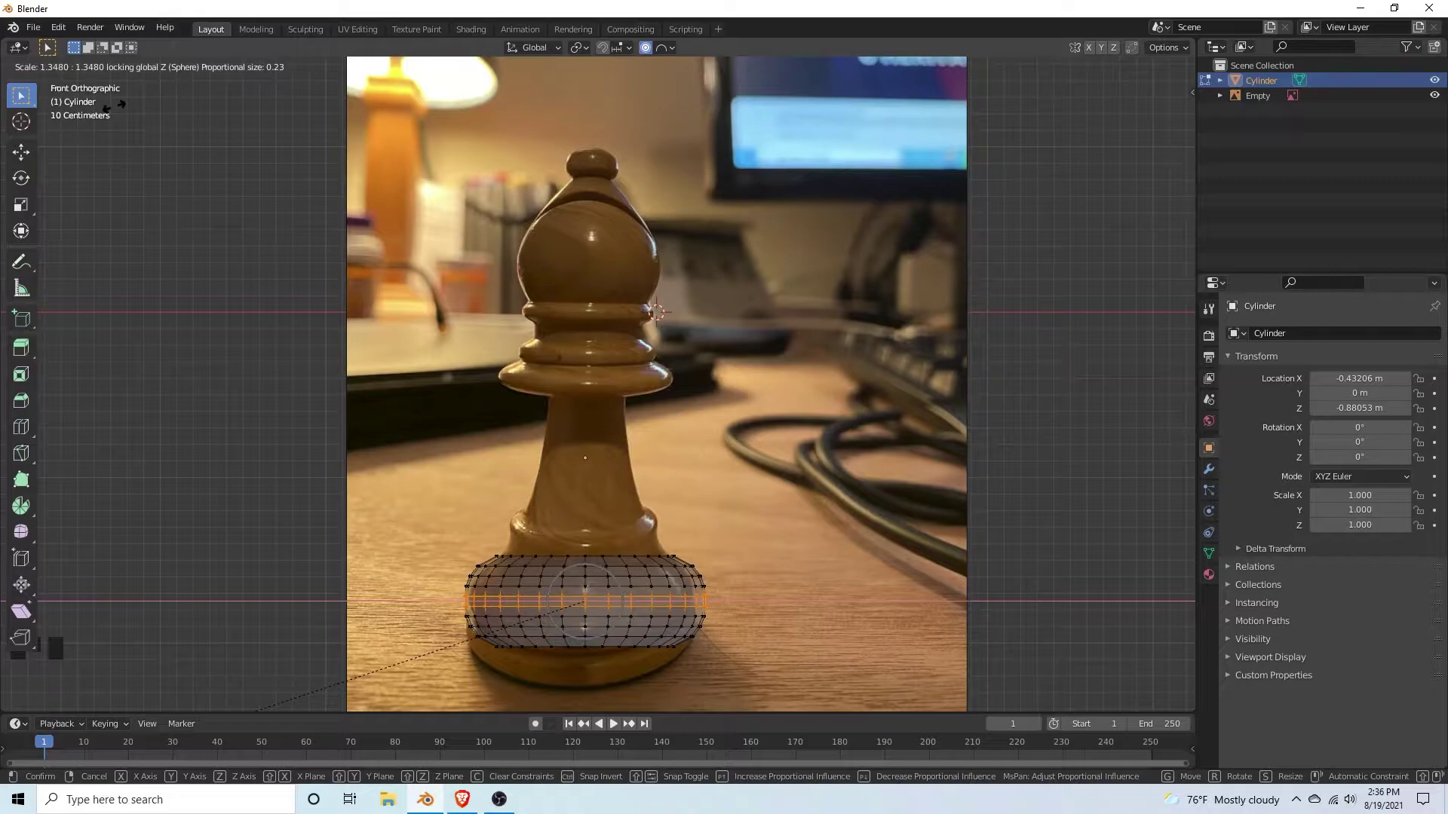
Step: Reveal the hidden mesh, select its bottom ring and turn proportional editing off
left_click(114, 106)
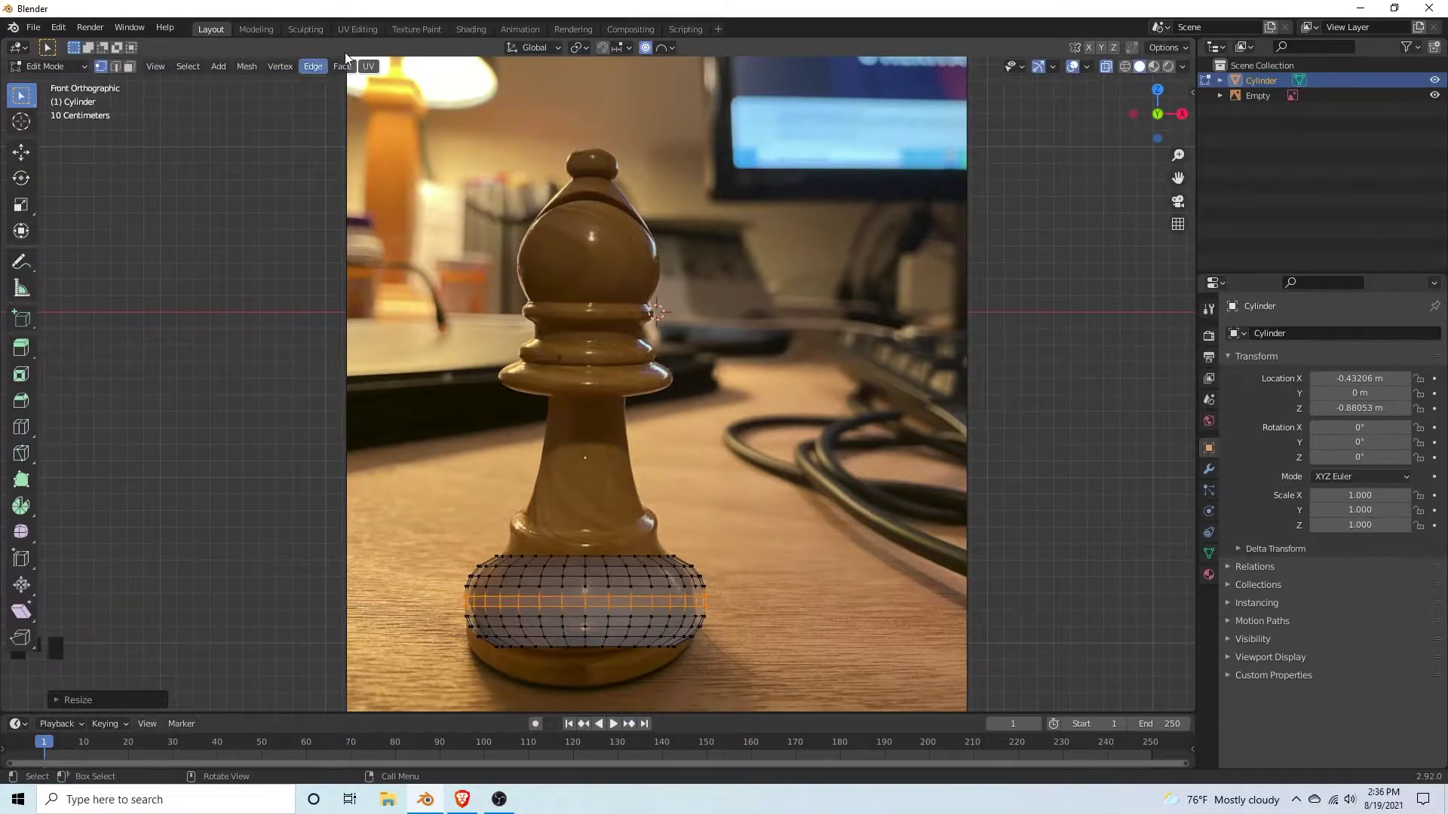
left_click(633, 409)
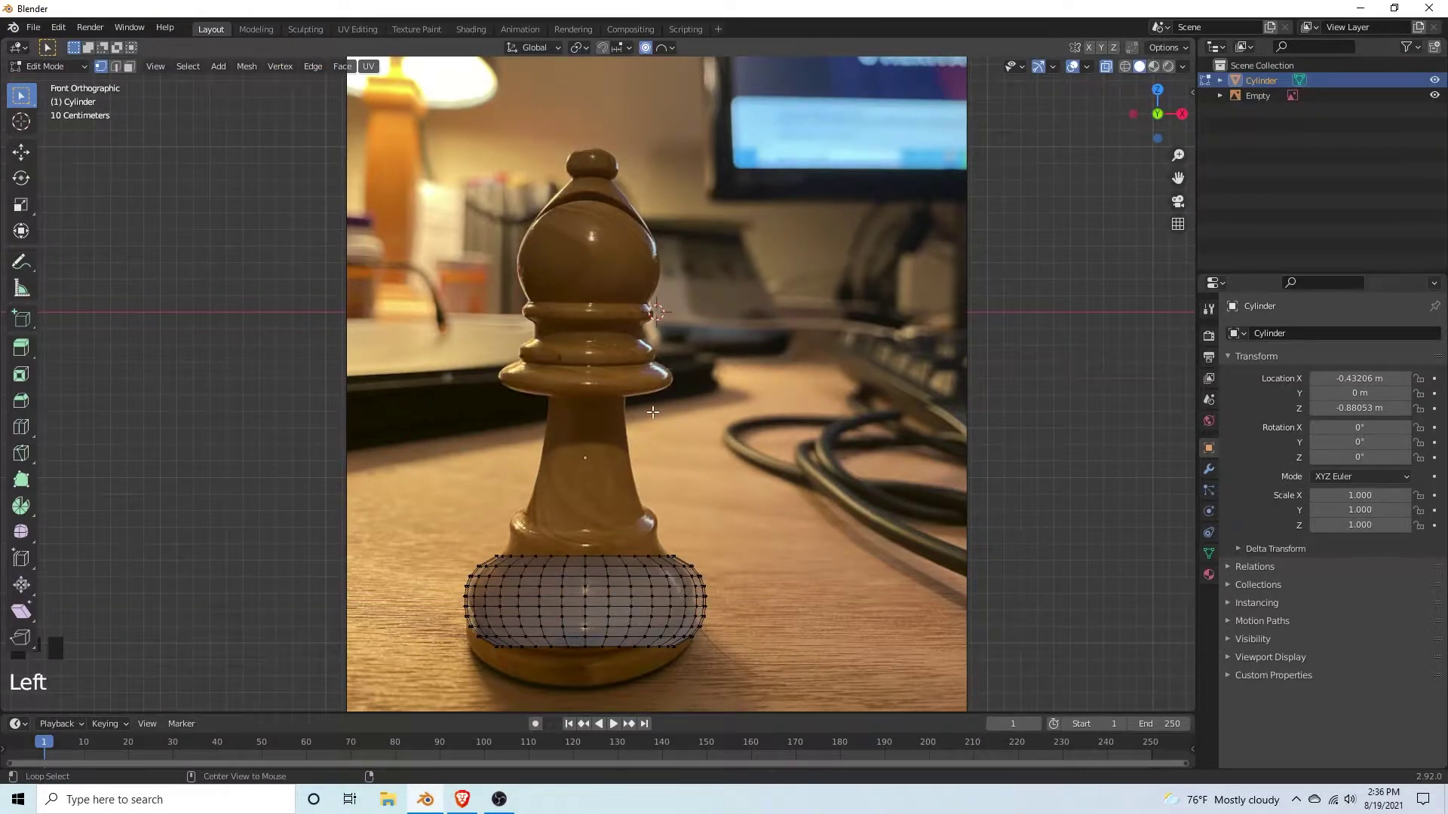
key("alt+h")
left_click(816, 375)
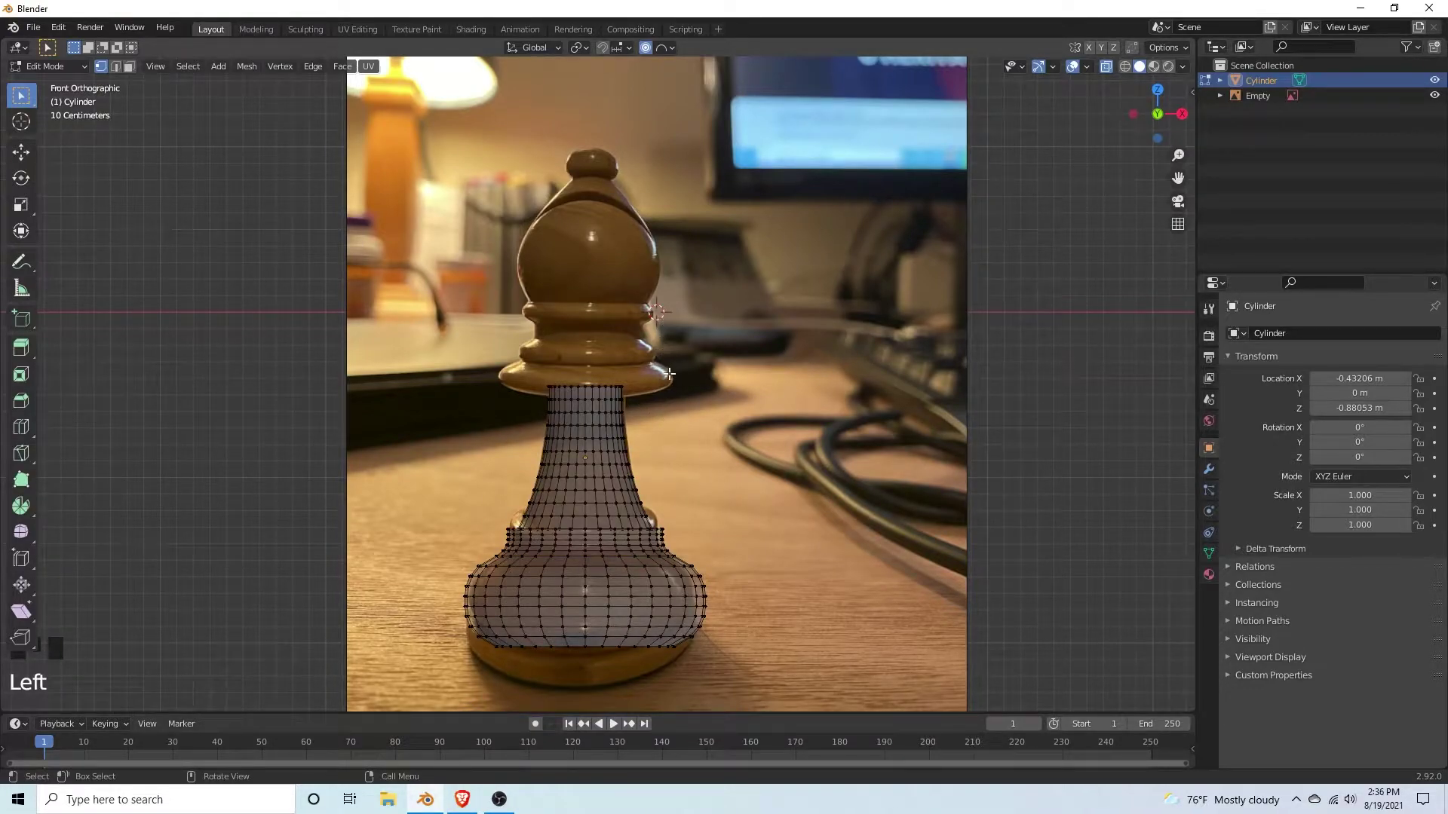
middle_click_drag(528, 578, 539, 399, "shift")
left_click_drag(735, 533, 432, 464)
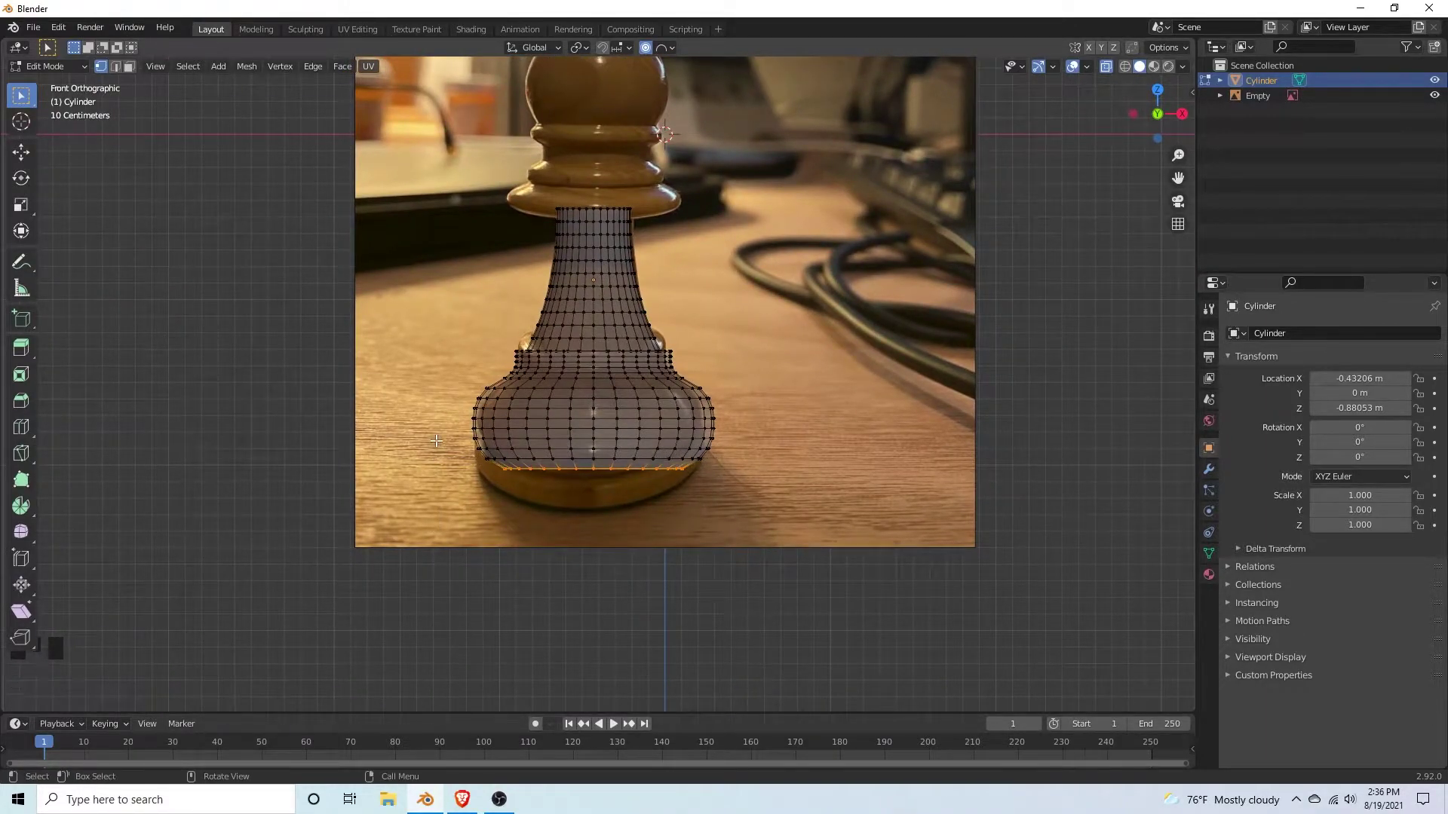
key("o")
Step: Extrude the bottom ring down, resize it, and extrude it down again
key("e")
left_click(565, 309)
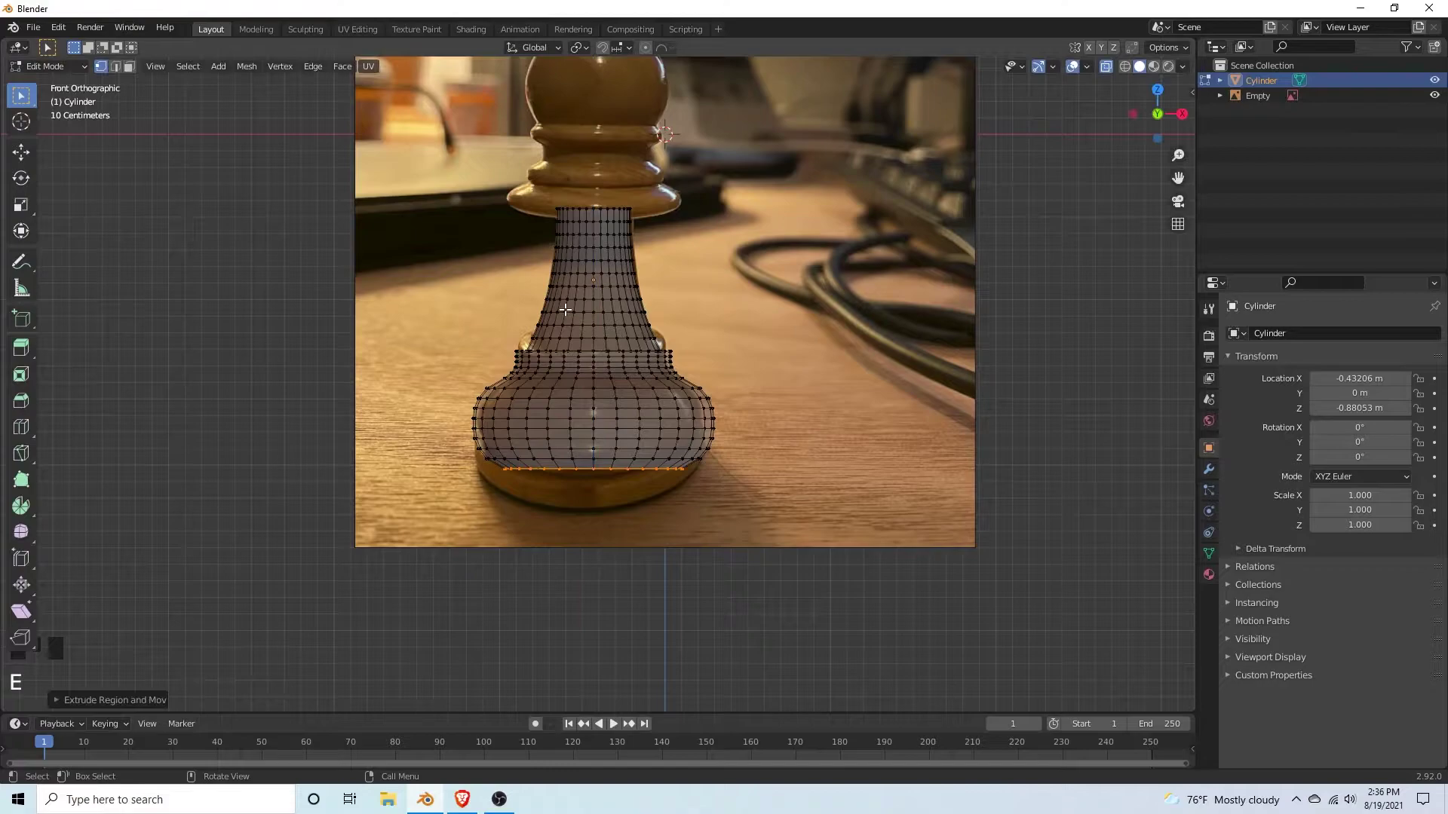
key("s")
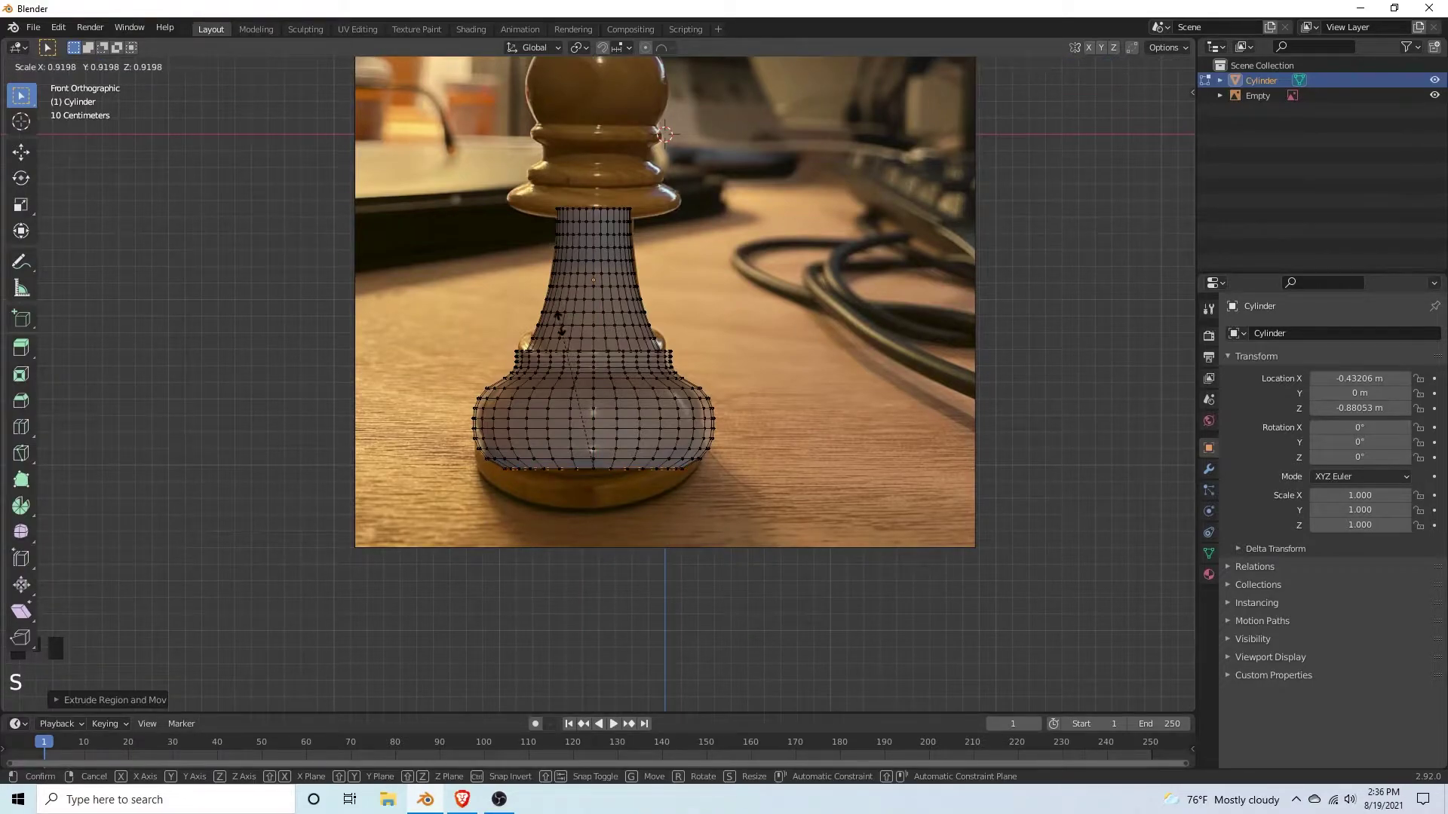
left_click(560, 324)
key("e")
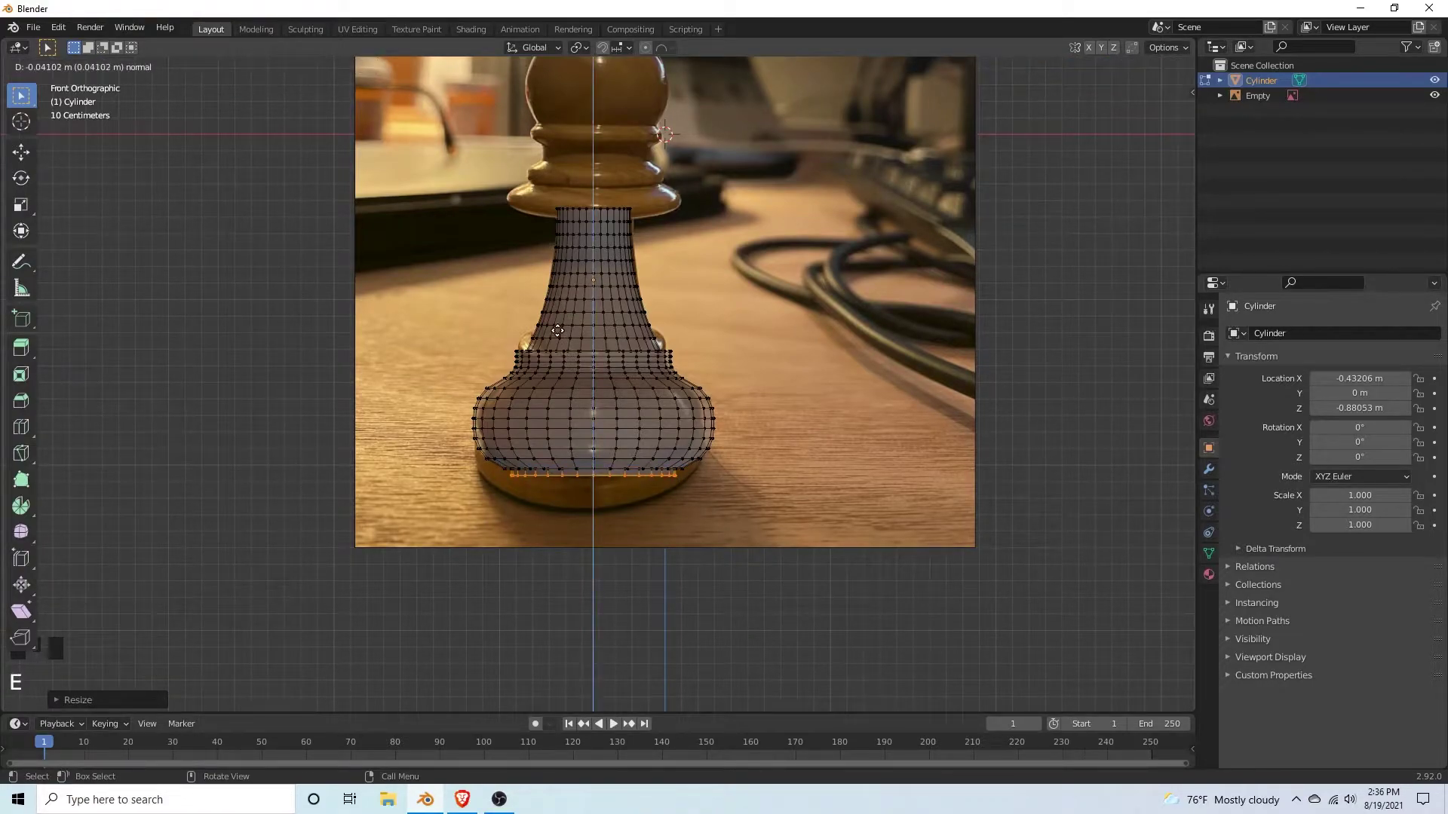
left_click(558, 330)
Step: Extrude the ring in place, widen it into a flat foot, and extrude it down twice
key("e")
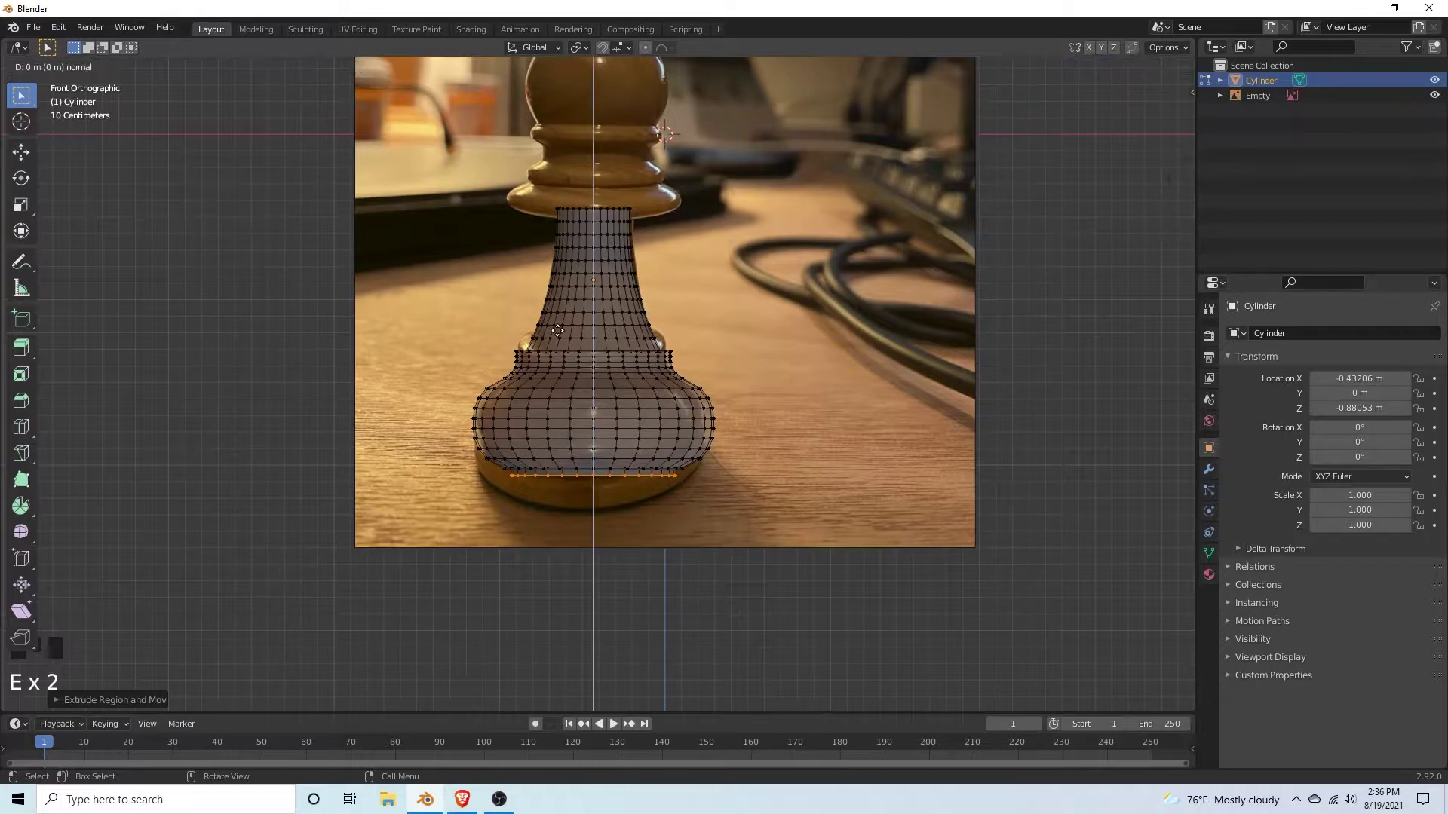
left_click(558, 330)
key("s")
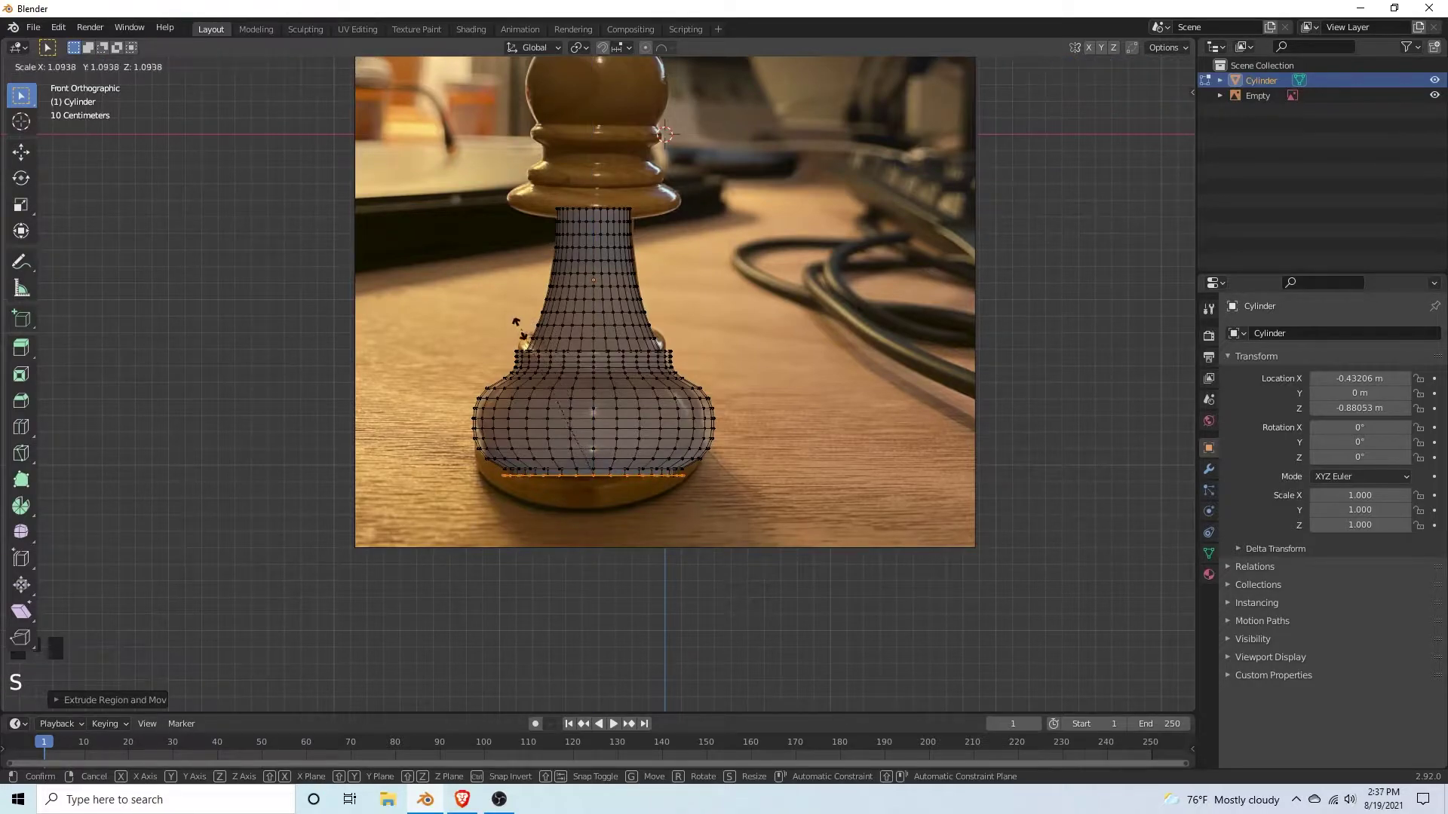
left_click(456, 337)
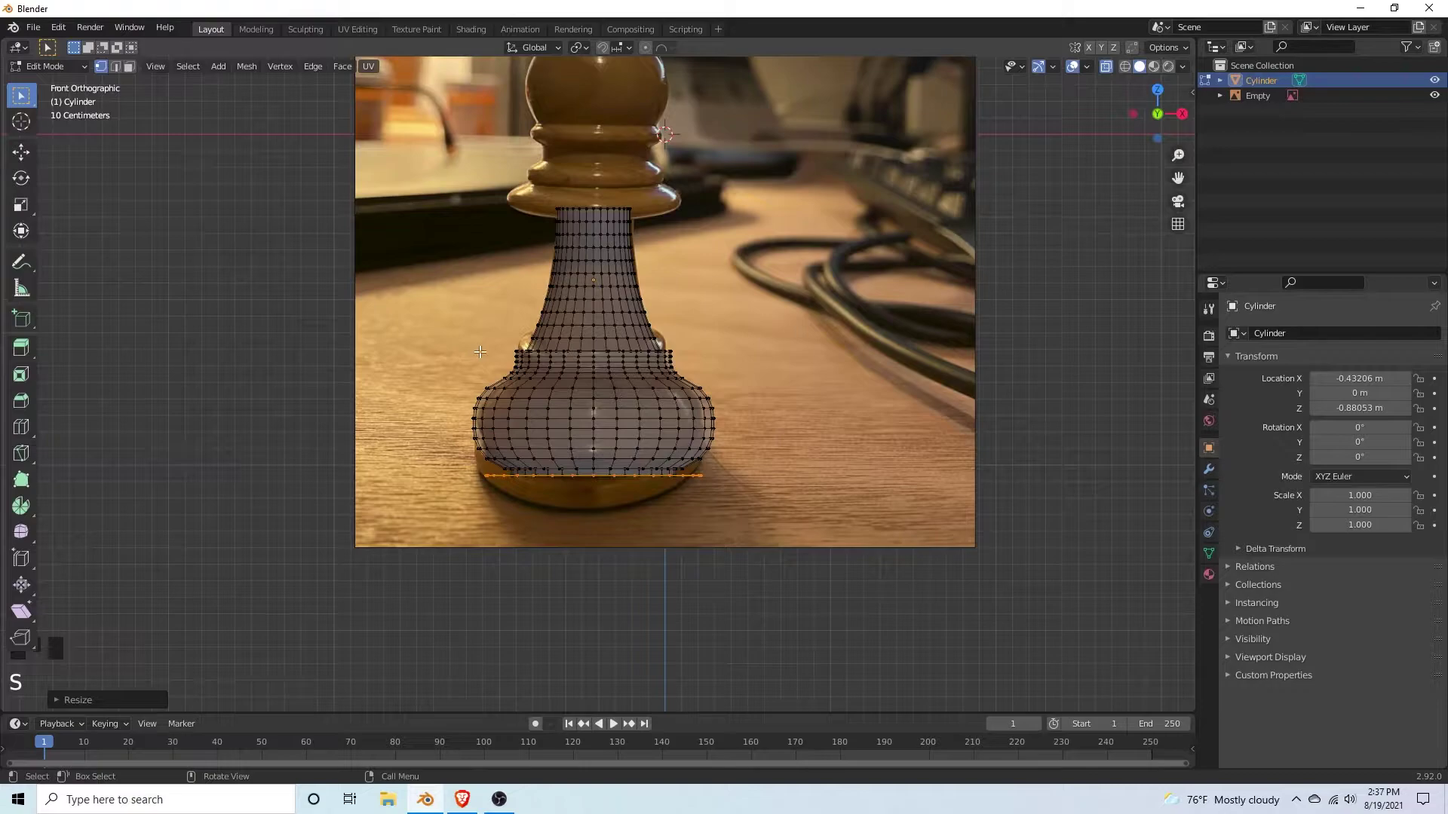
key("e")
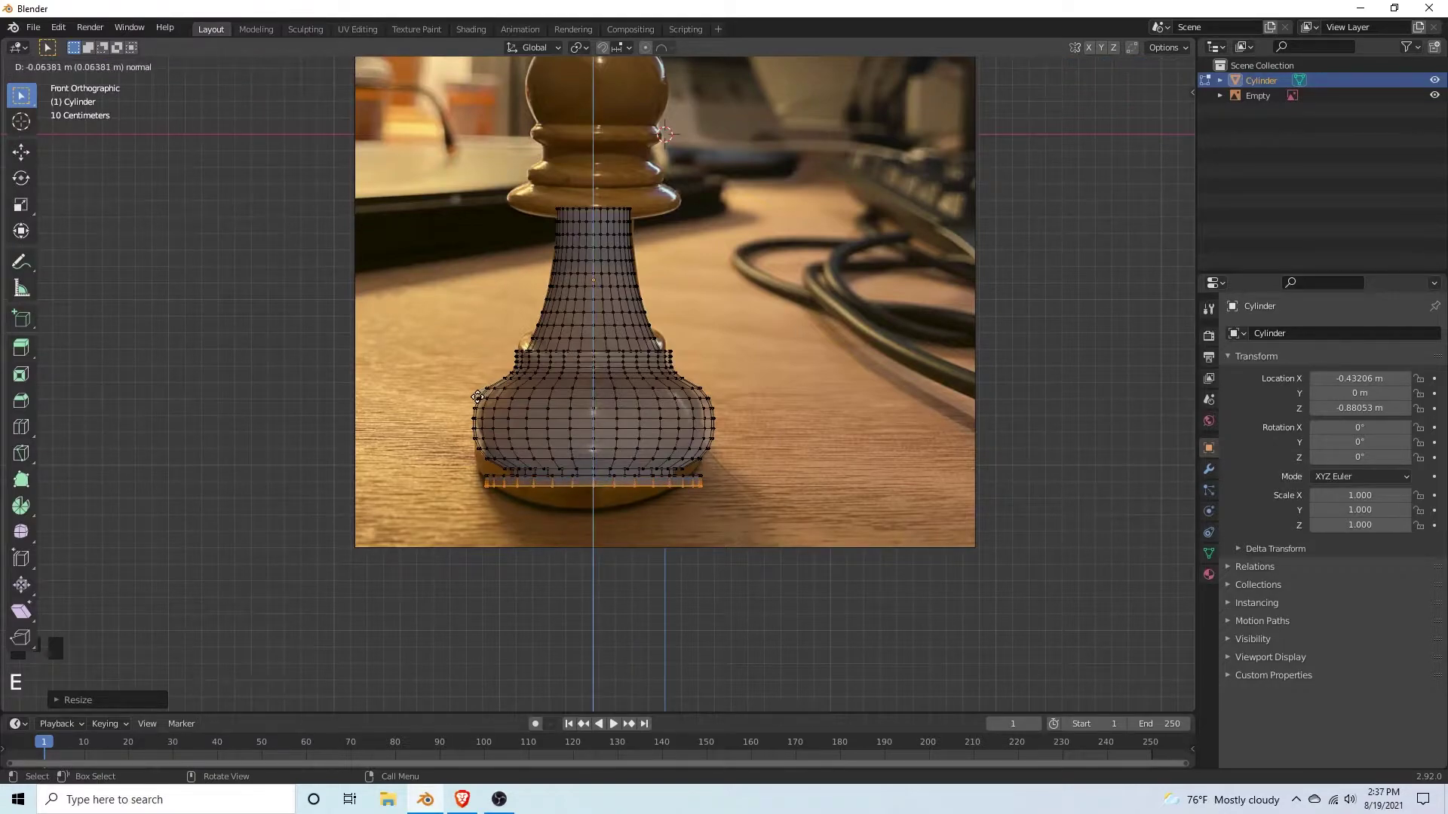
left_click(476, 399)
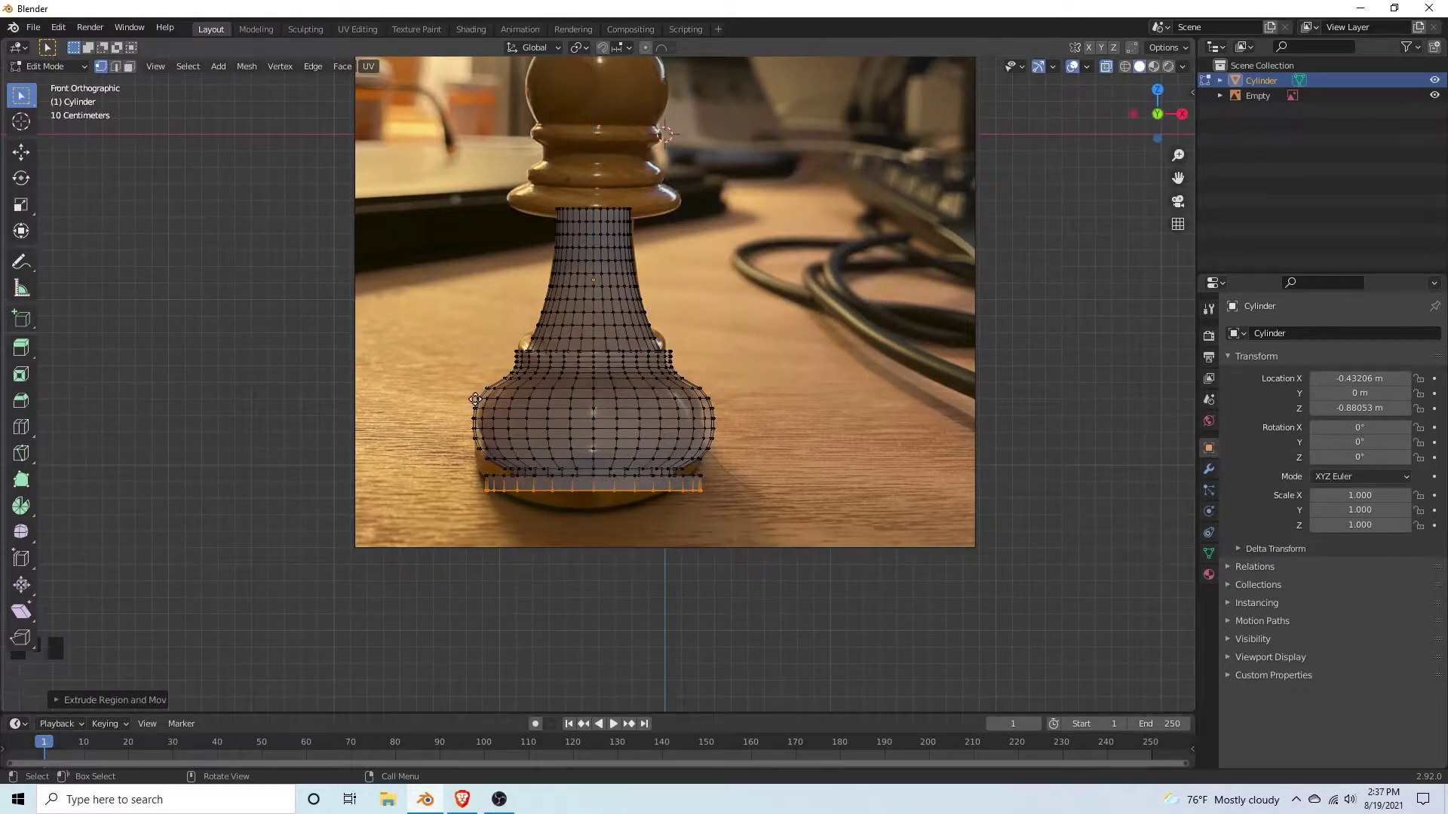
key("e")
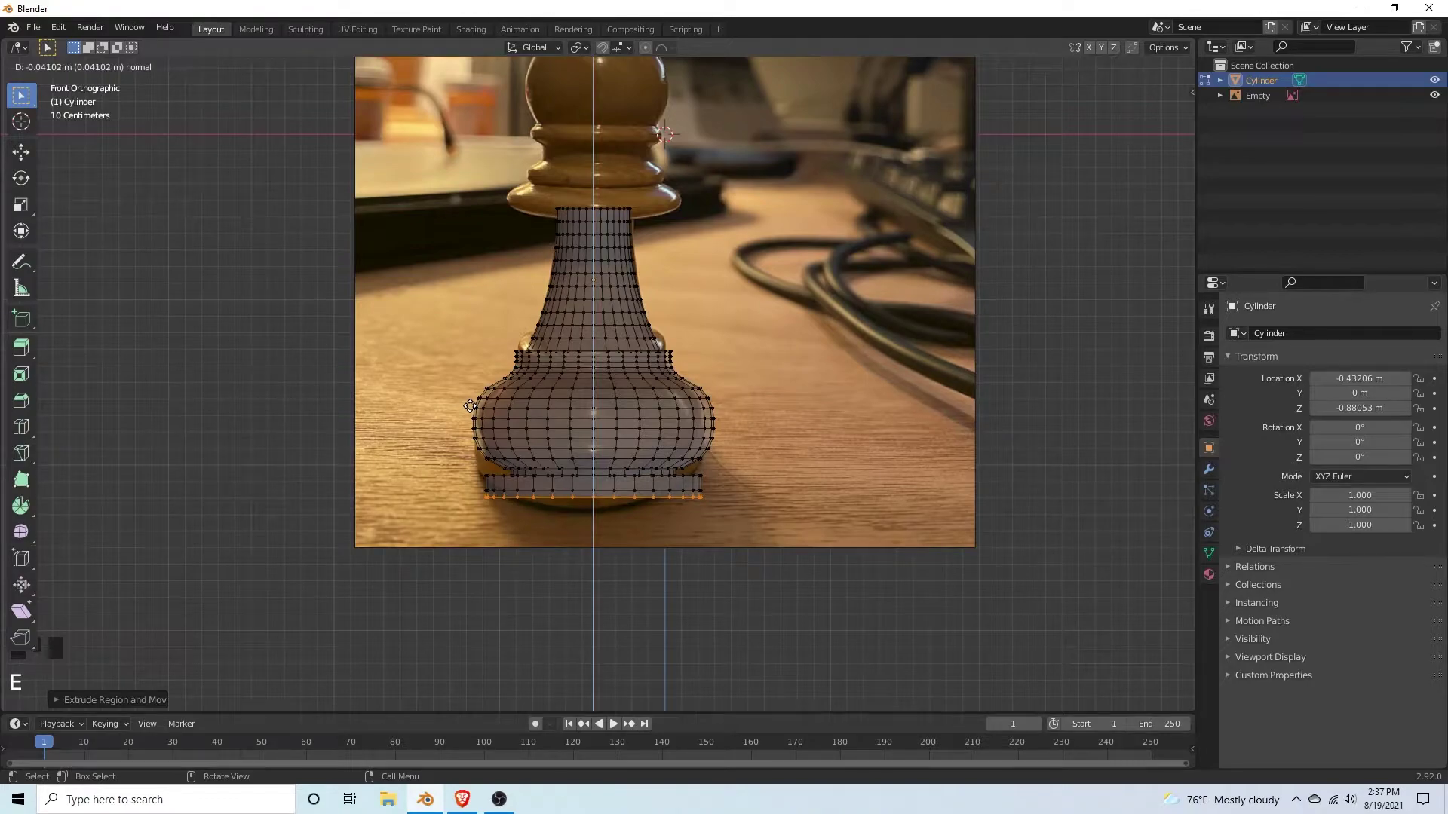
left_click(528, 504)
Step: Select the entire bishop mesh and hide it to compare with the photo
left_click(527, 504)
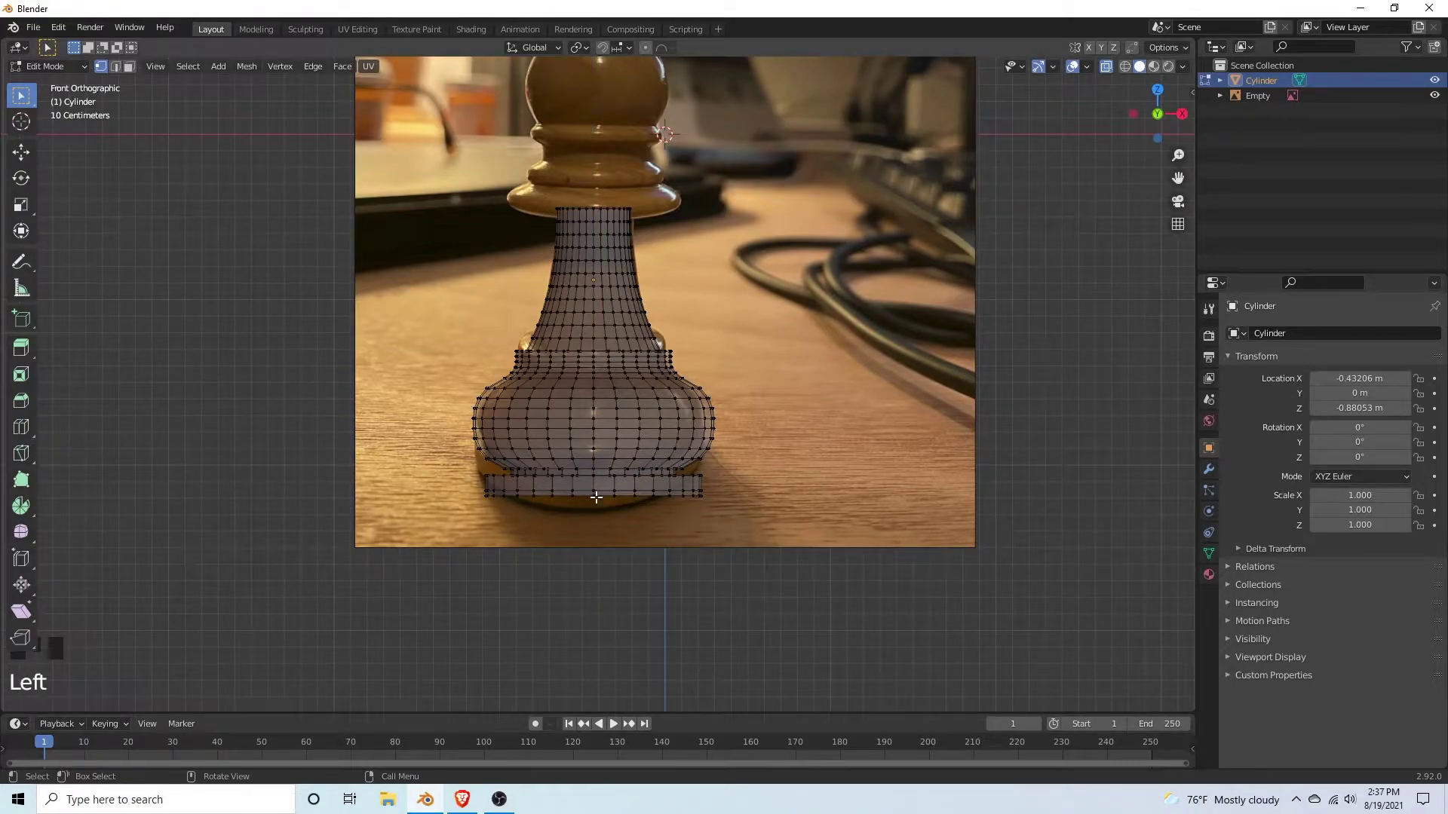
left_click_drag(864, 642, 413, 170)
key("h")
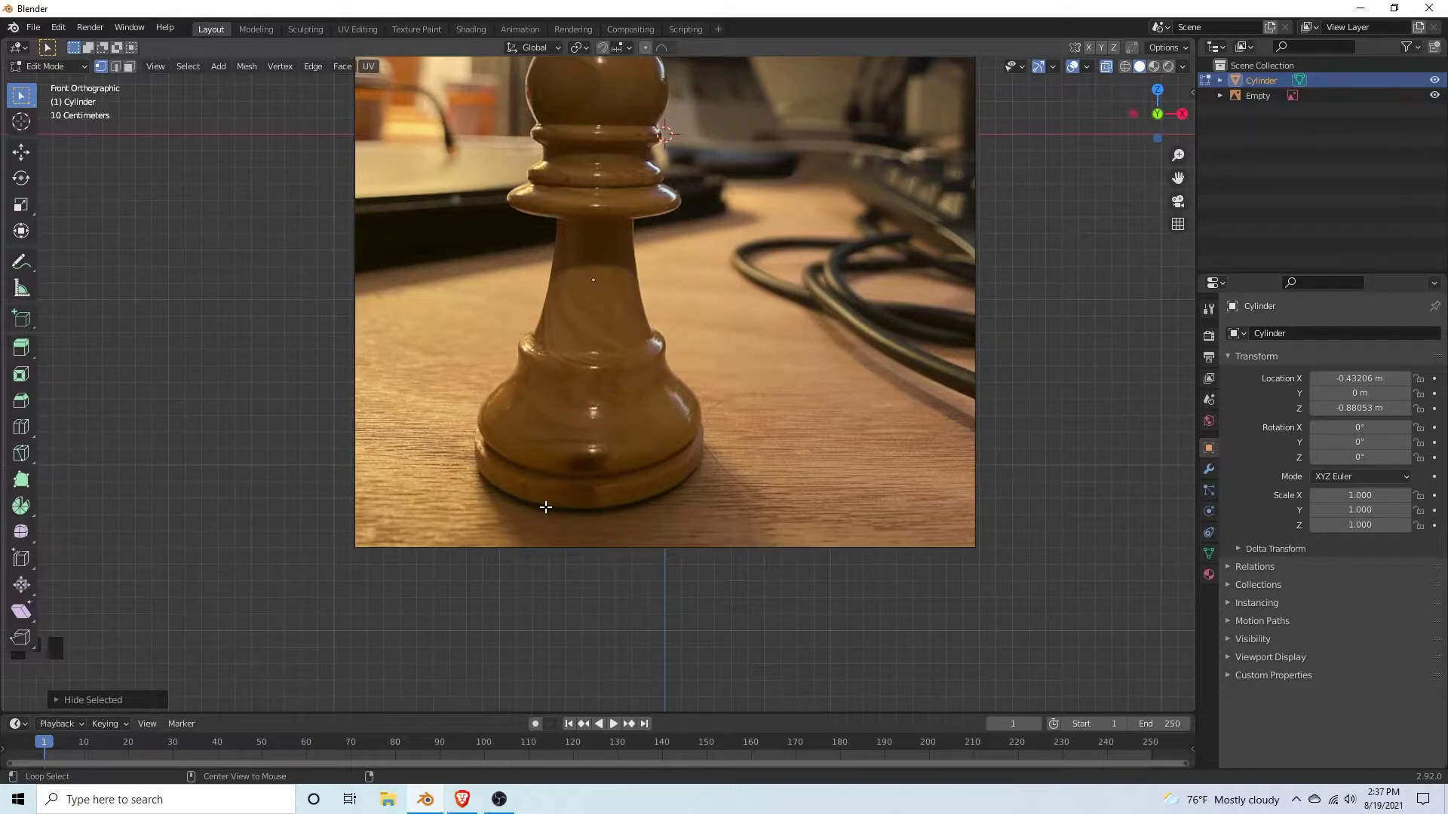
Step: Reveal the hidden mesh and select the top edge loop of the neck
key("alt+h")
left_click(777, 261)
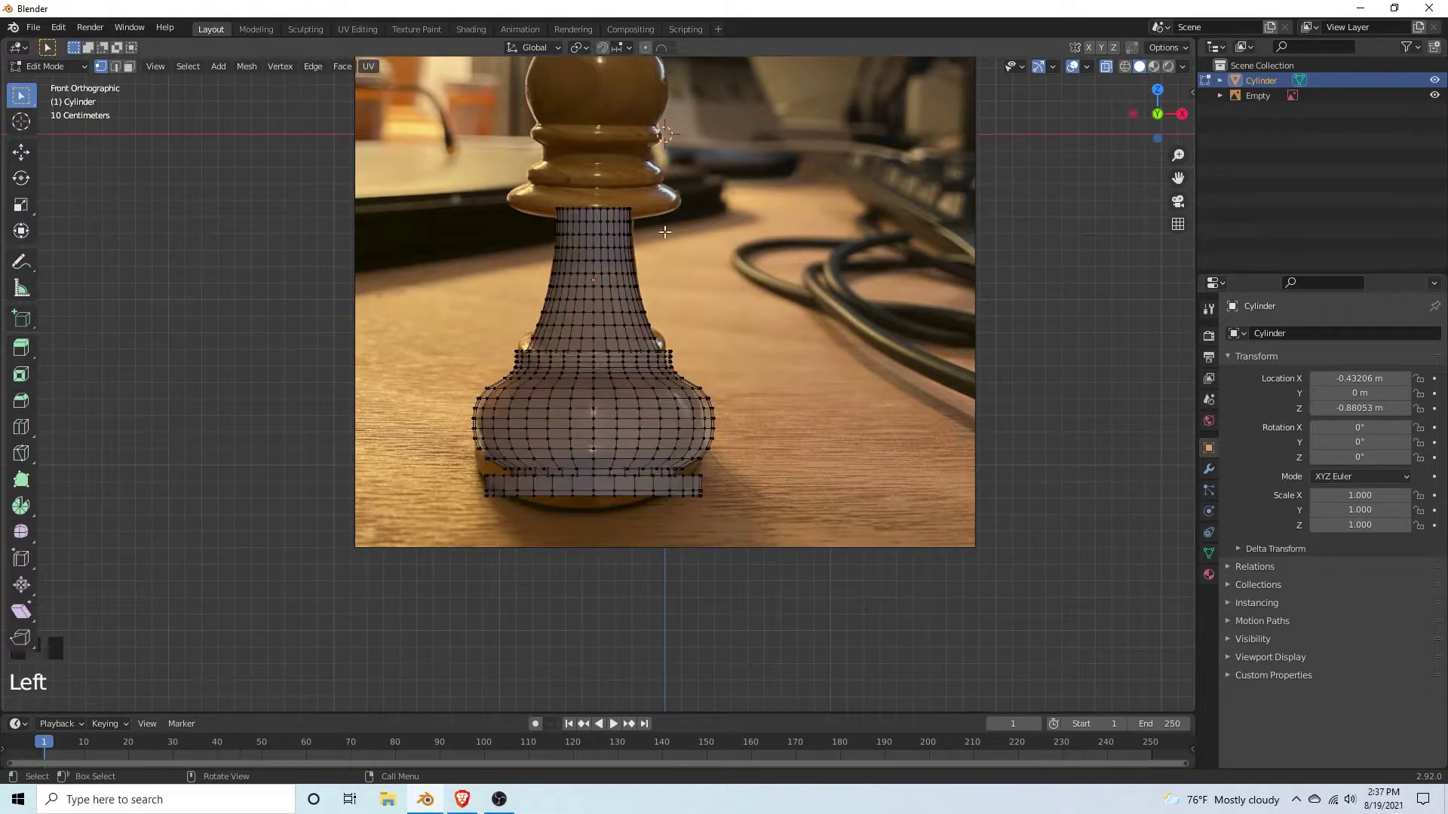
middle_click_drag(777, 262, 781, 360, "shift")
scroll(692, 388, "up", 3)
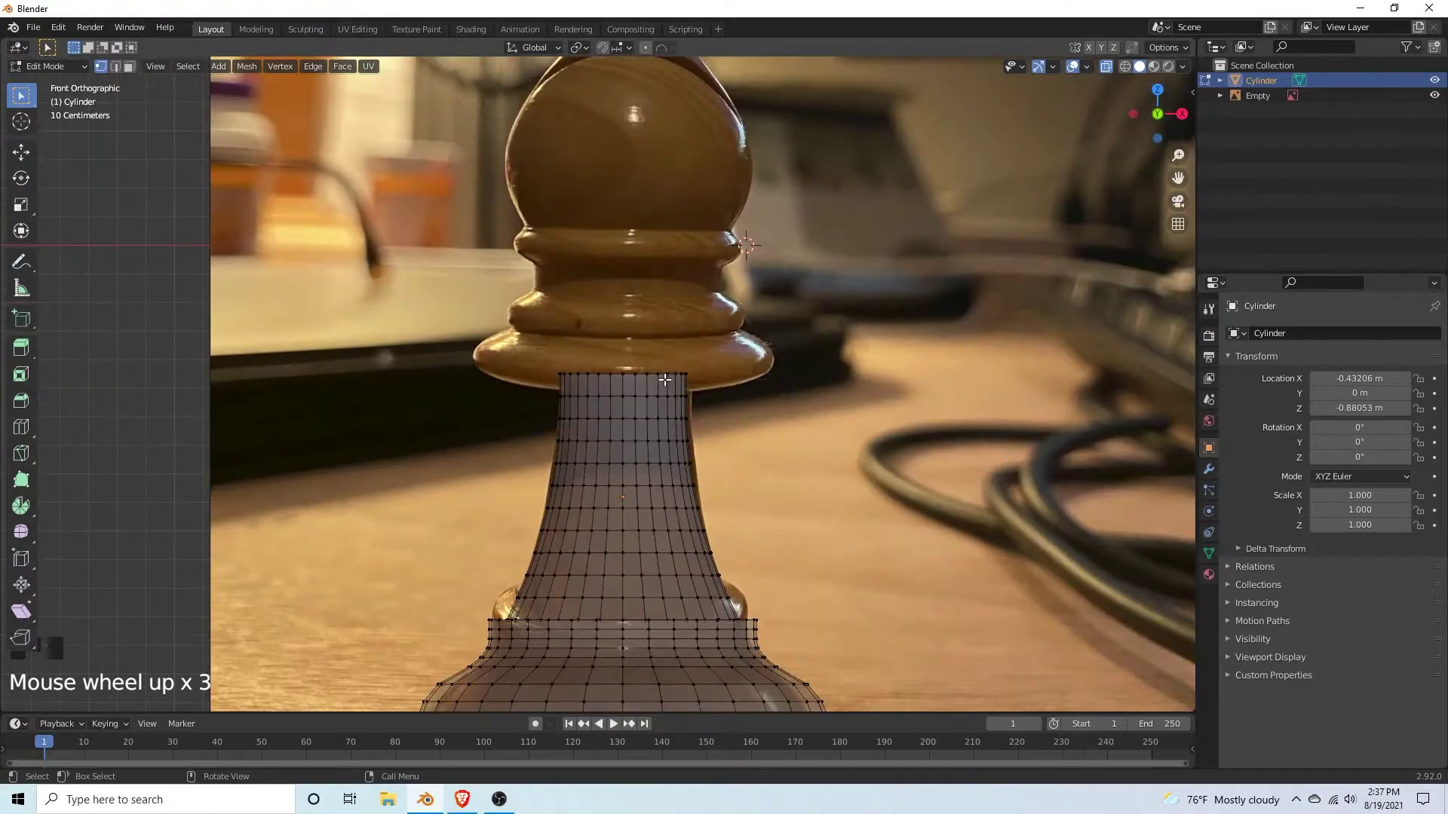
left_click_drag(548, 341, 753, 406)
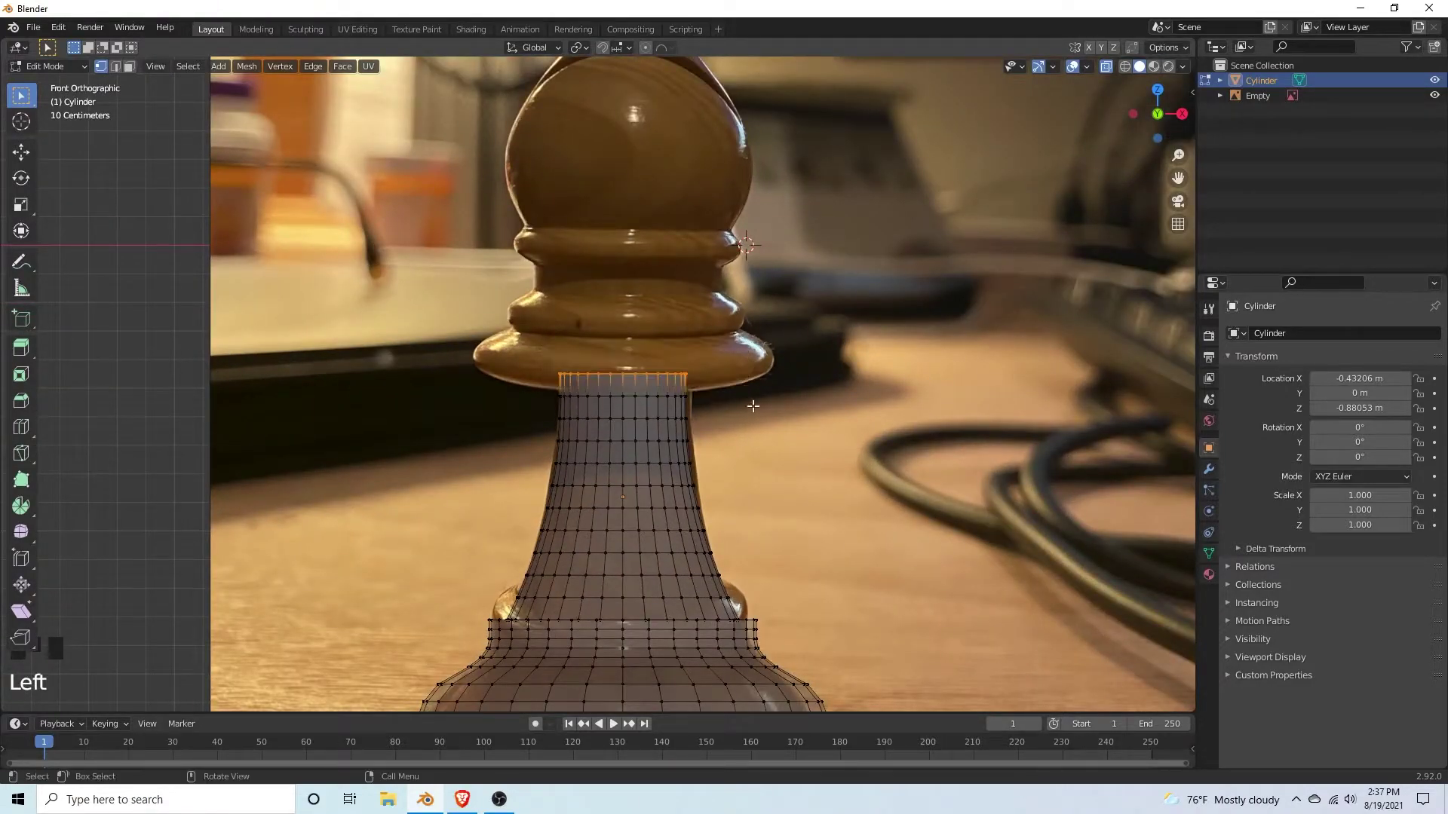
Step: Extrude the neck's top loop, scale it wider and extrude it upward into a collar ring
key("e")
left_click(600, 367)
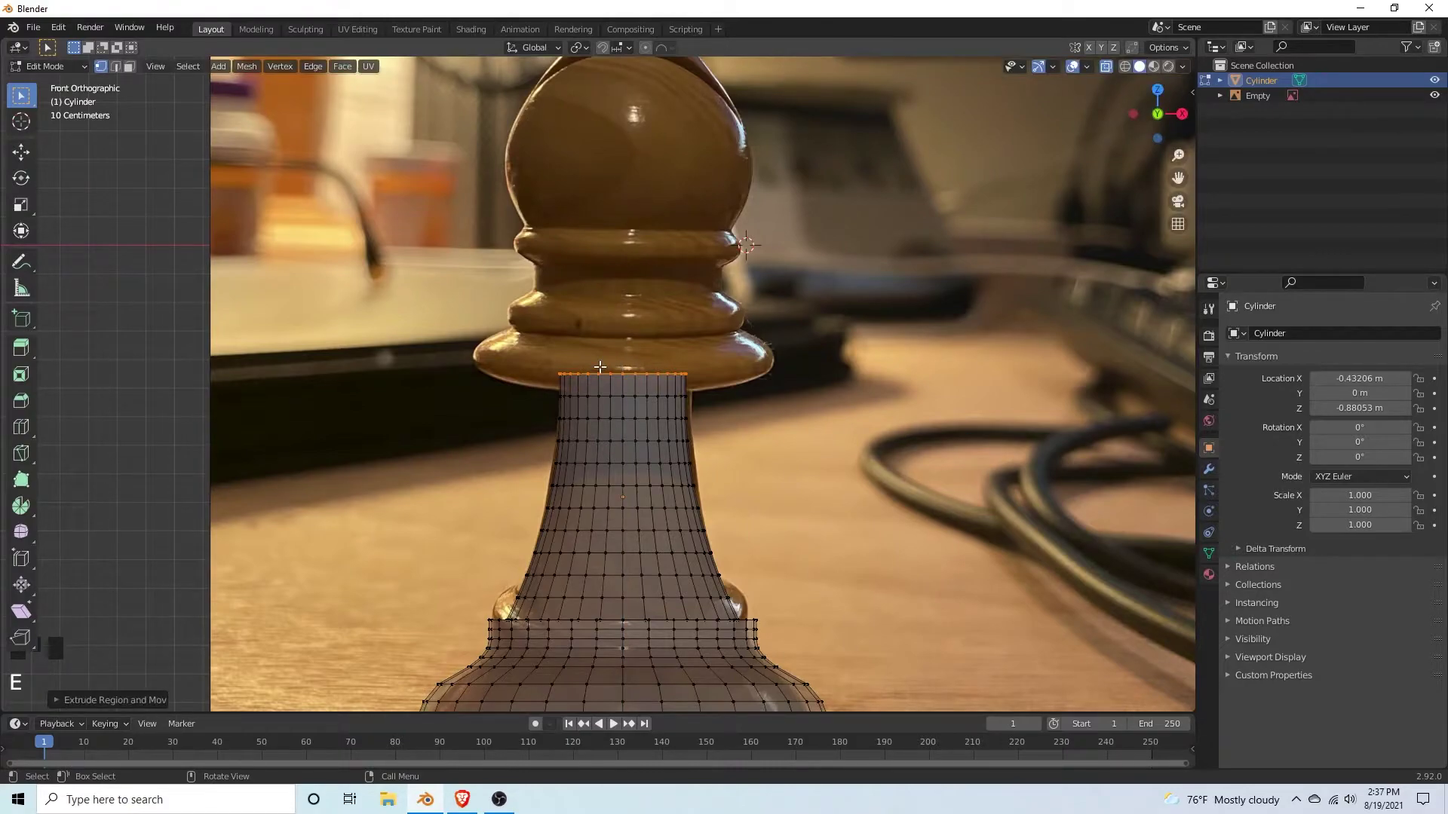
key("s")
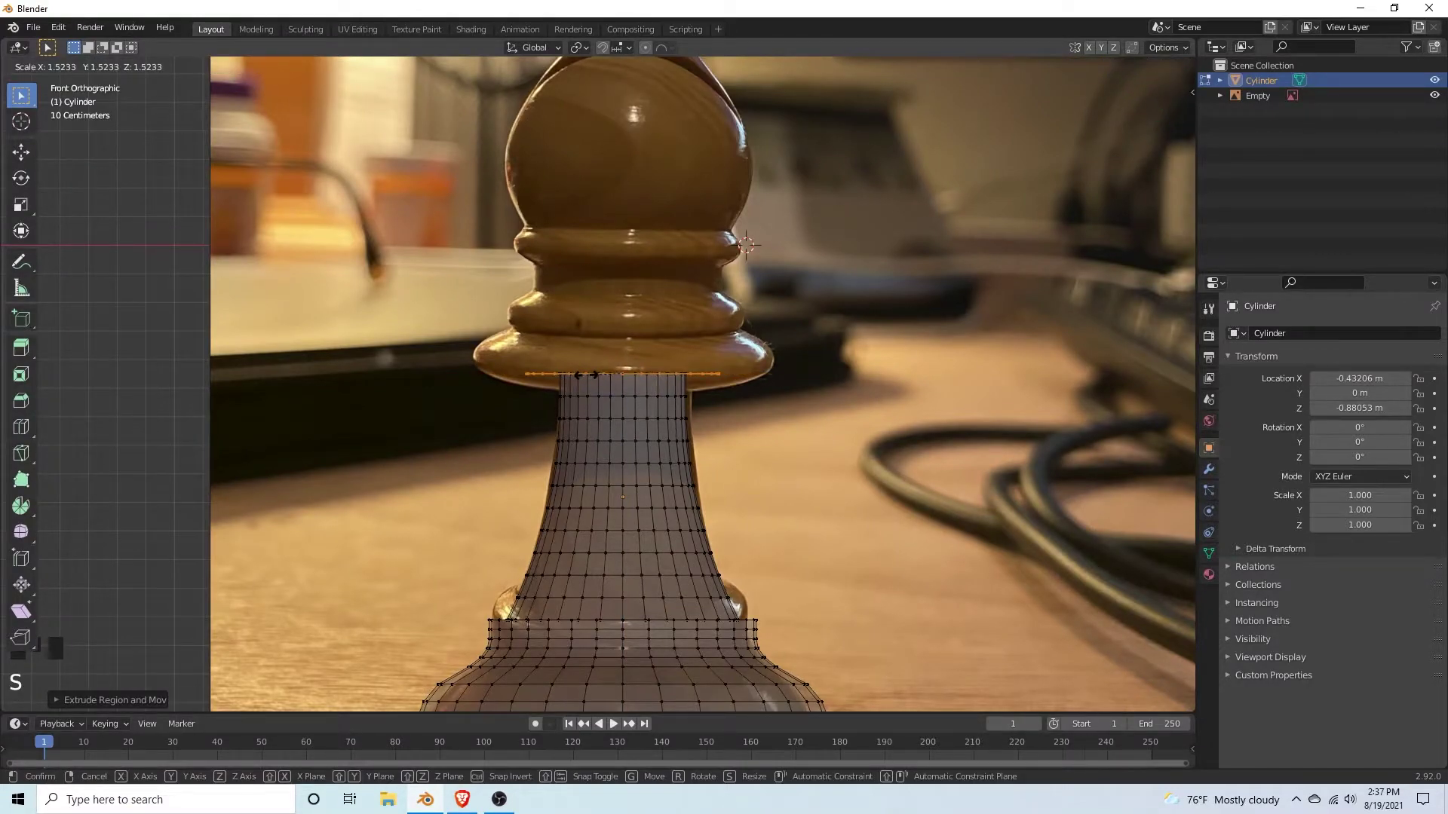
left_click(586, 374)
key("e")
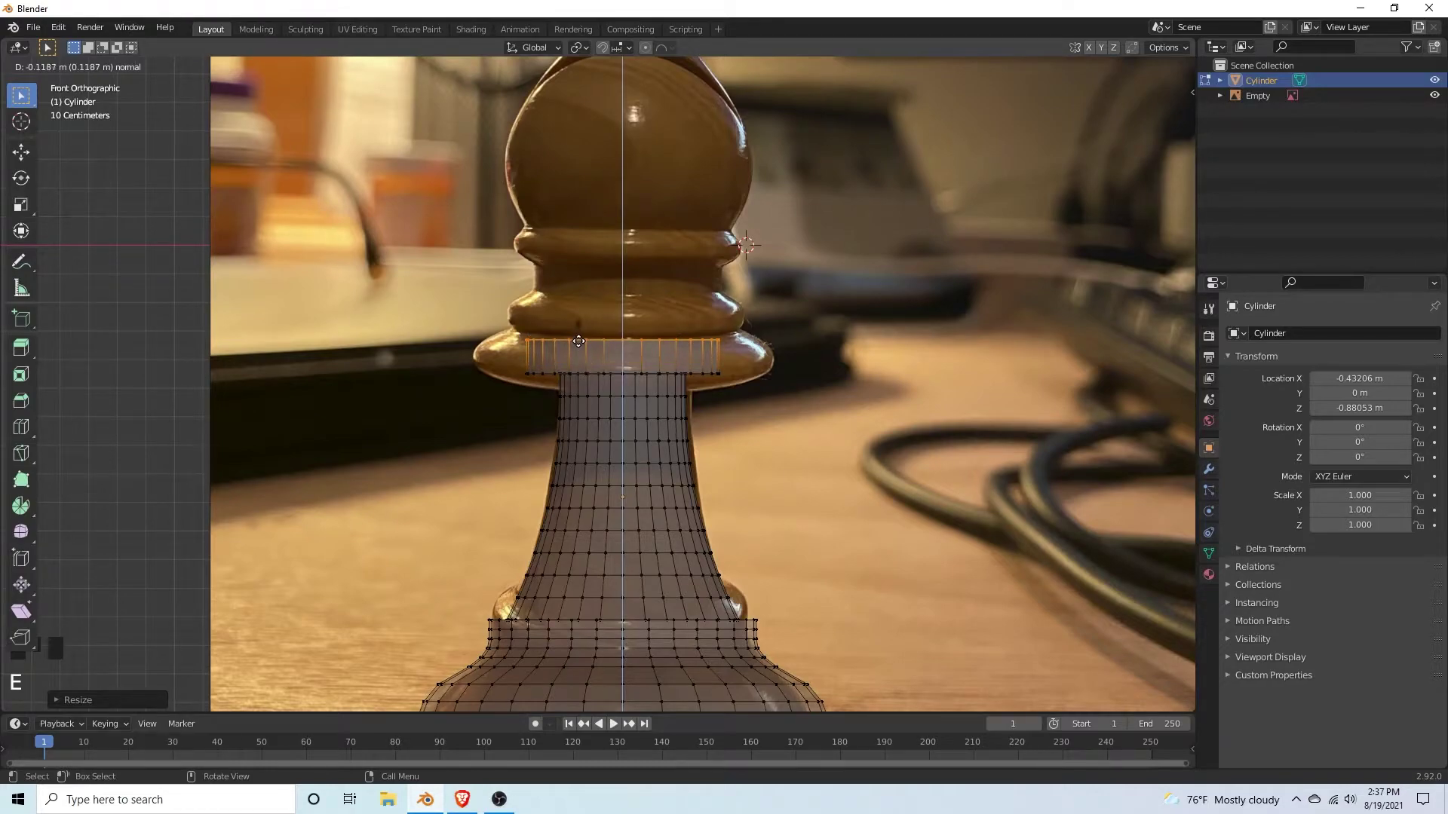
left_click(581, 342)
Step: Add three loop cuts around the collar ring and select the lower mesh
left_click(1000, 409)
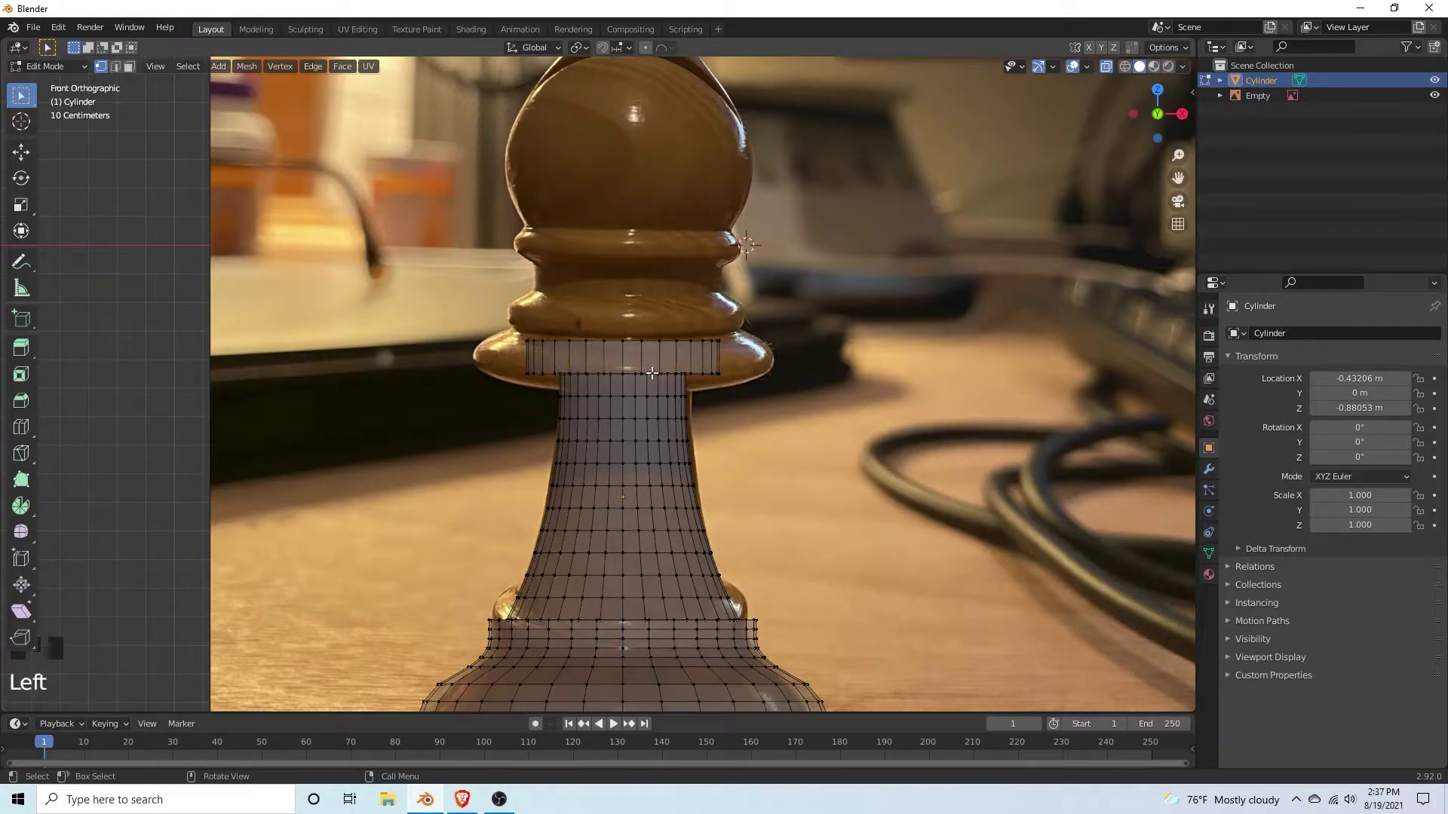
key("ctrl+r")
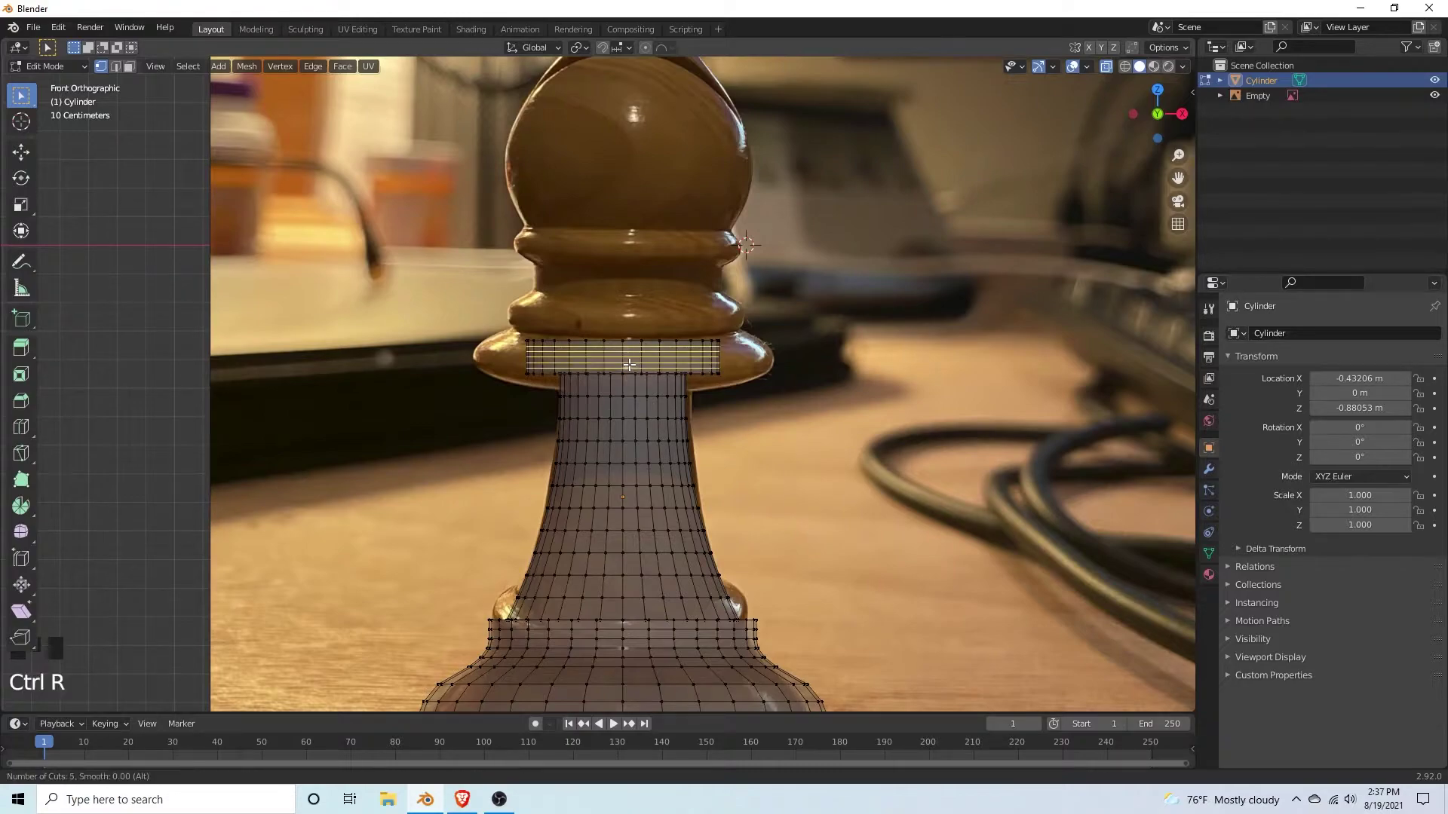
scroll(629, 365, "up", 2)
left_click(629, 365)
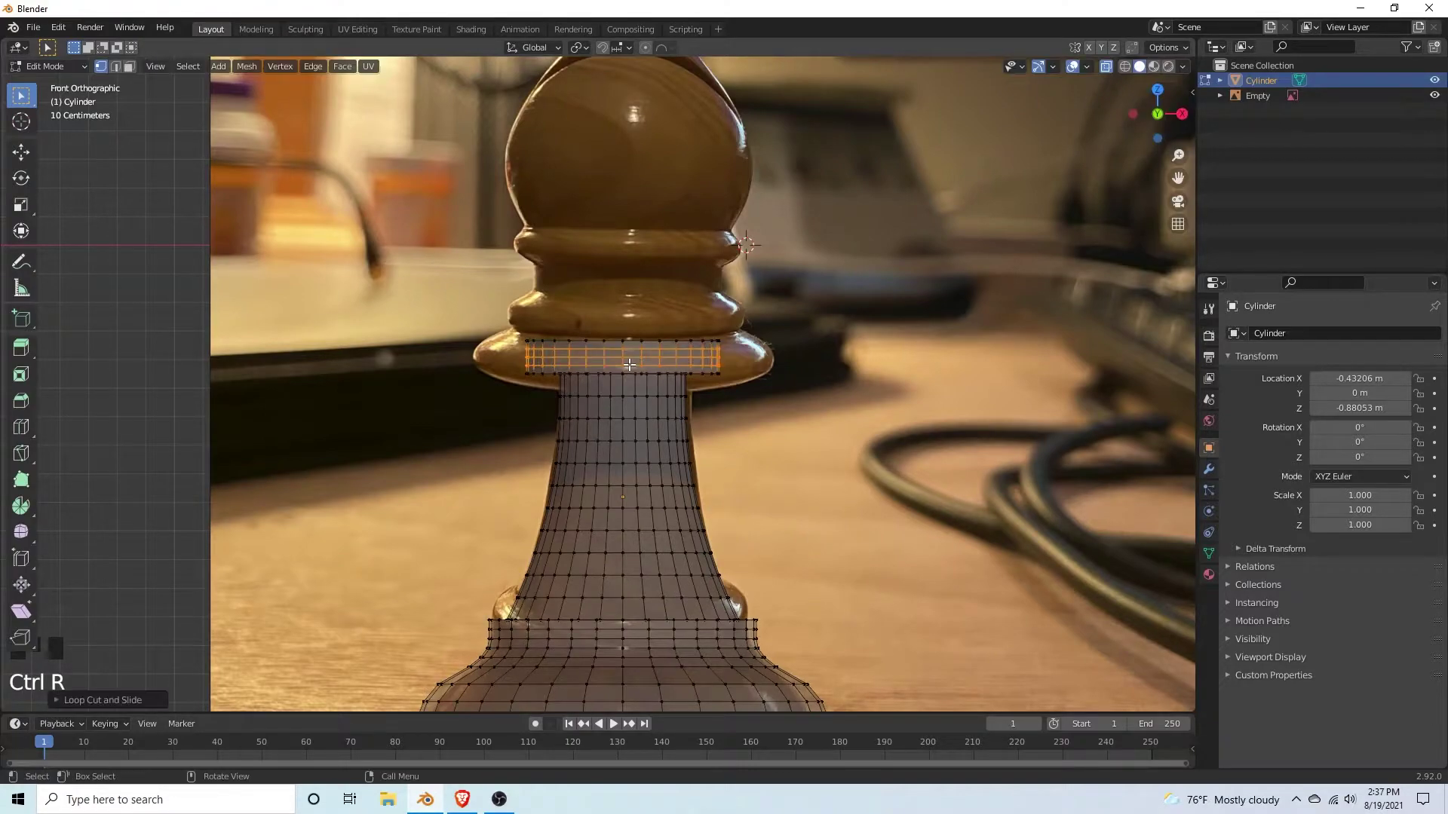
scroll(818, 462, "down", 3)
left_click_drag(458, 398, 864, 713)
left_click_drag(556, 389, 711, 434, "shift")
Step: Hide the lower mesh and scale the collar's middle loop horizontally about 1.22× with proportional editing
key("h")
scroll(705, 432, "up", 6)
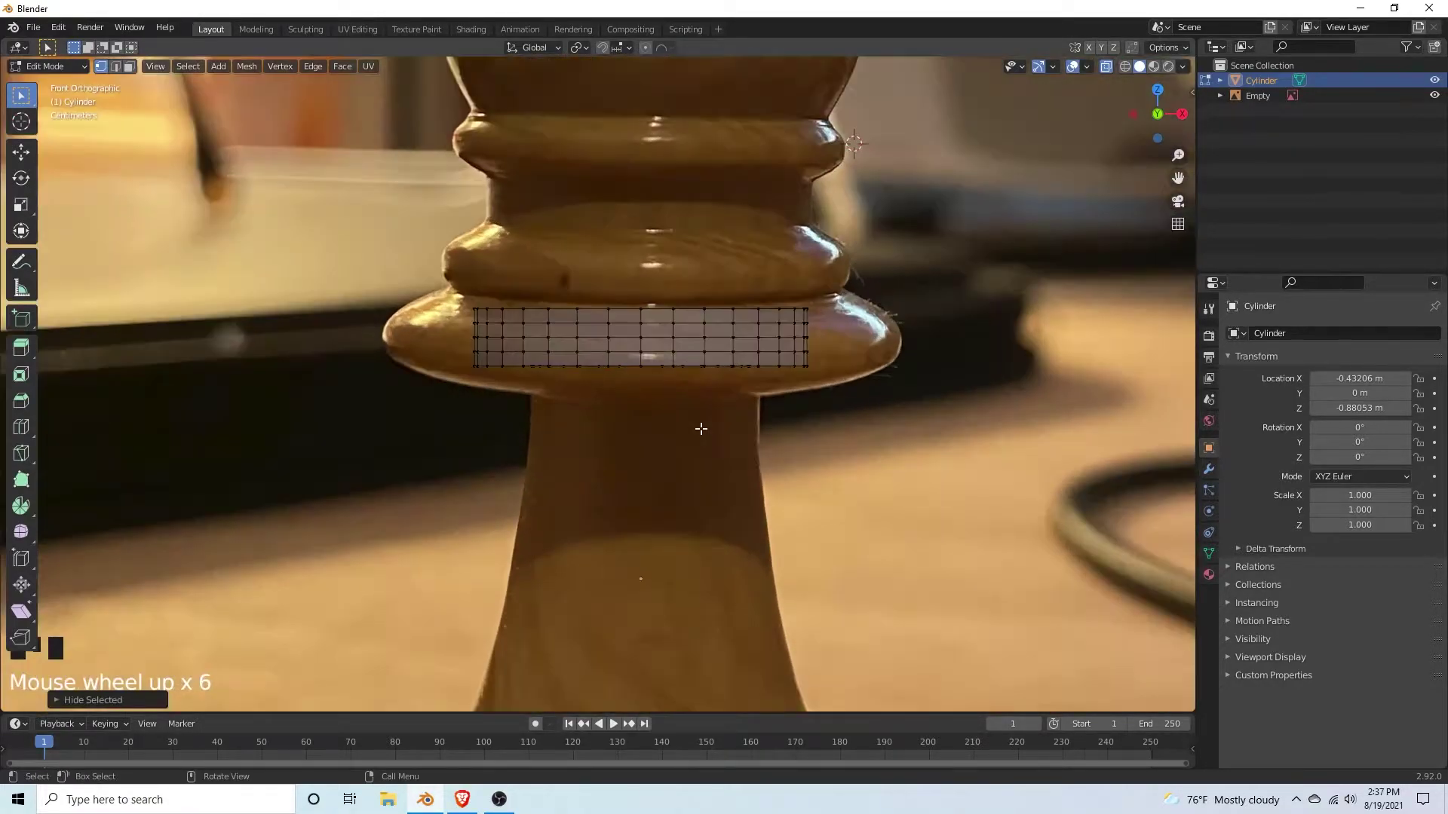
left_click_drag(843, 352, 739, 275)
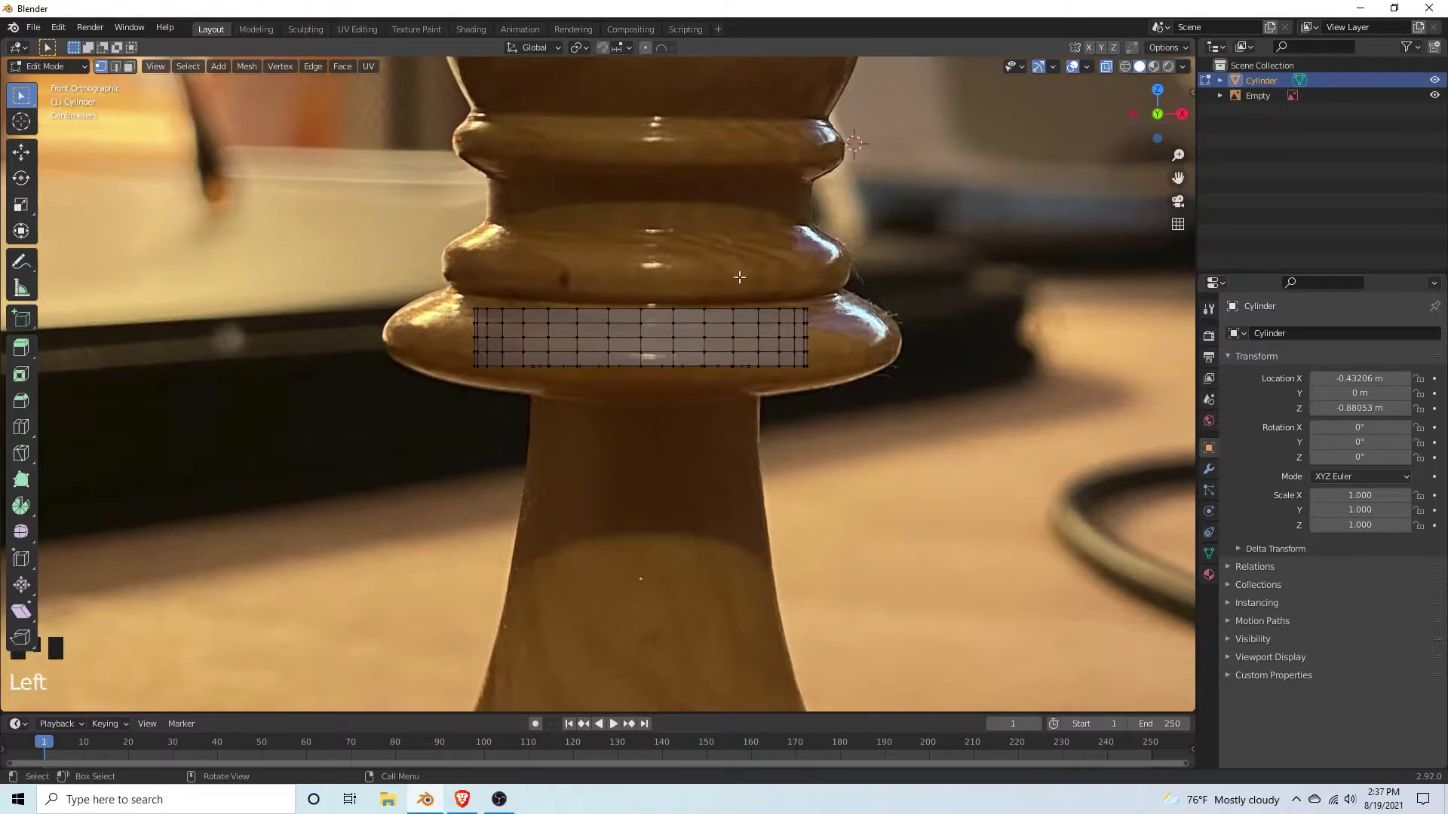
key("o")
left_click_drag(816, 347, 442, 329)
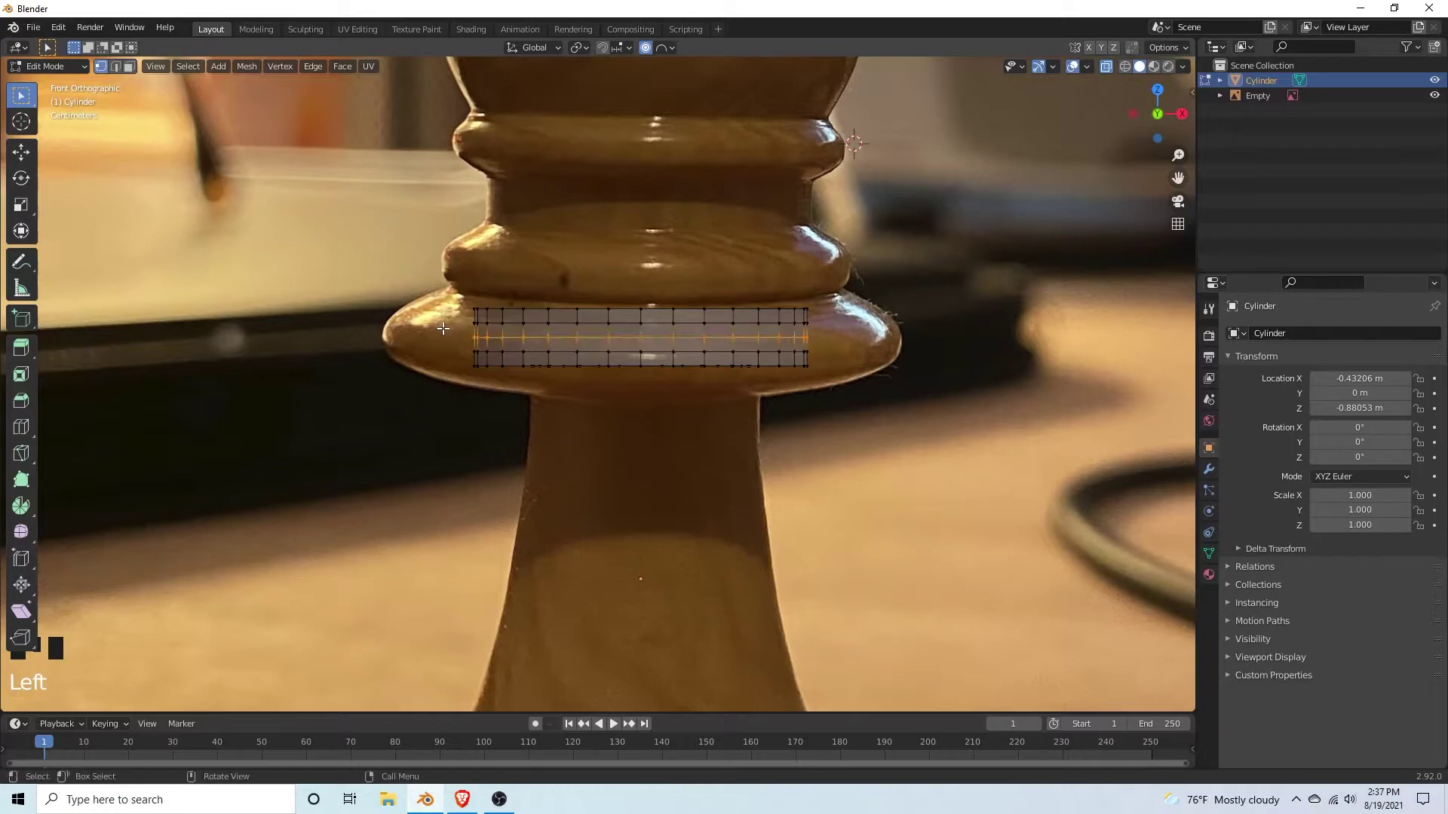
key("s")
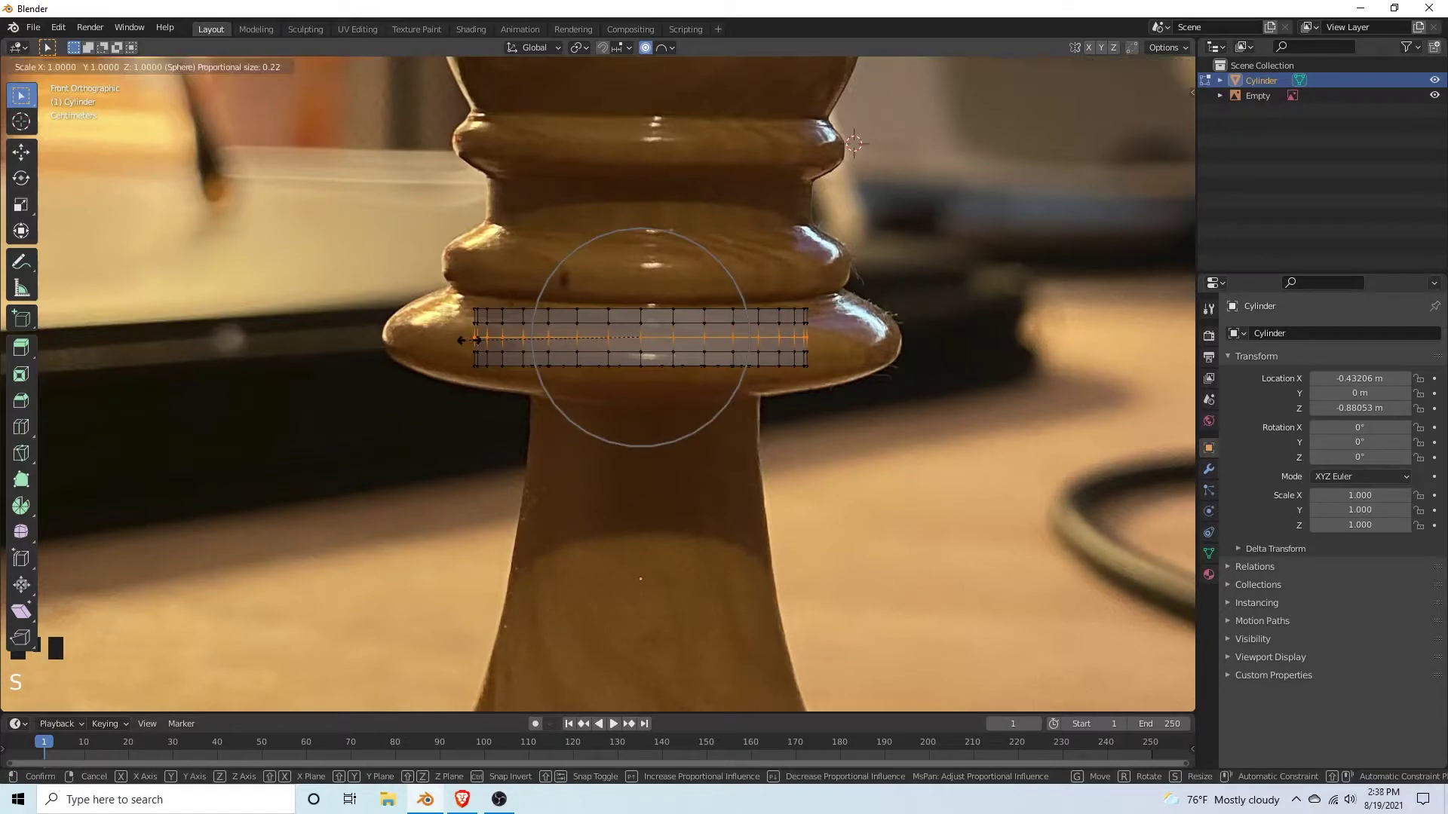
key("shift+z")
scroll(430, 344, "up", 1)
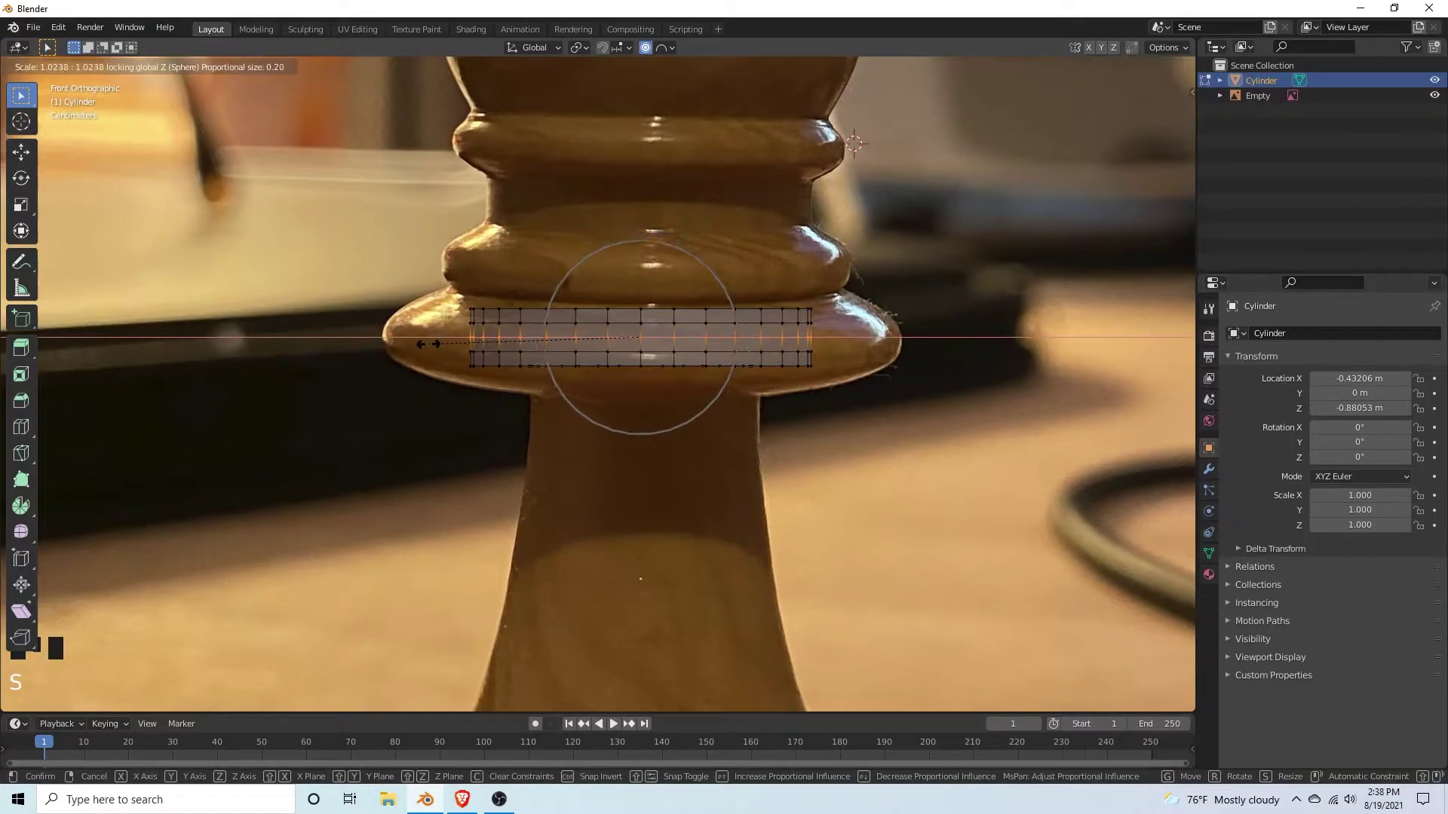
scroll(430, 347, "up", 5)
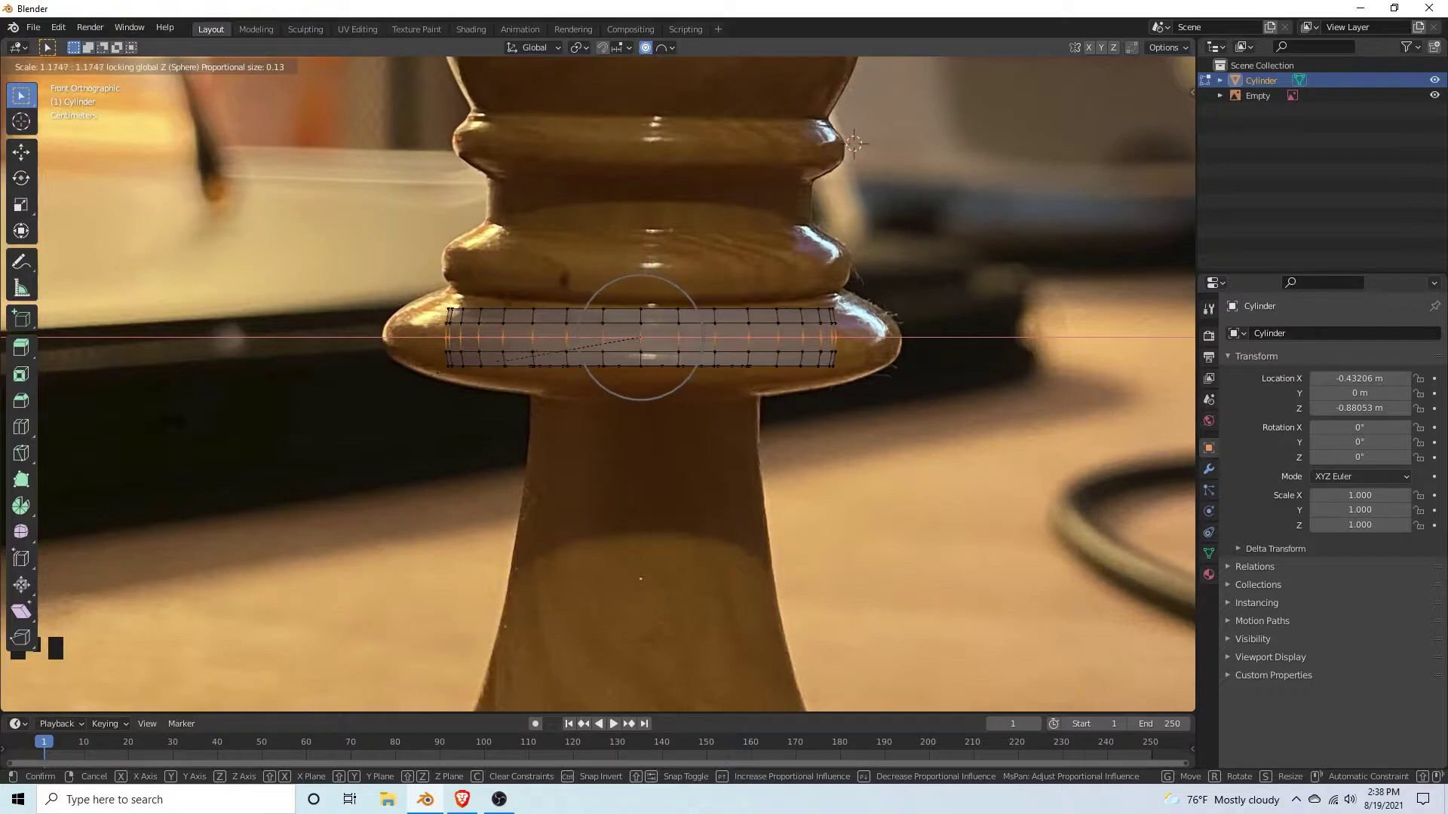
scroll(436, 373, "up", 6)
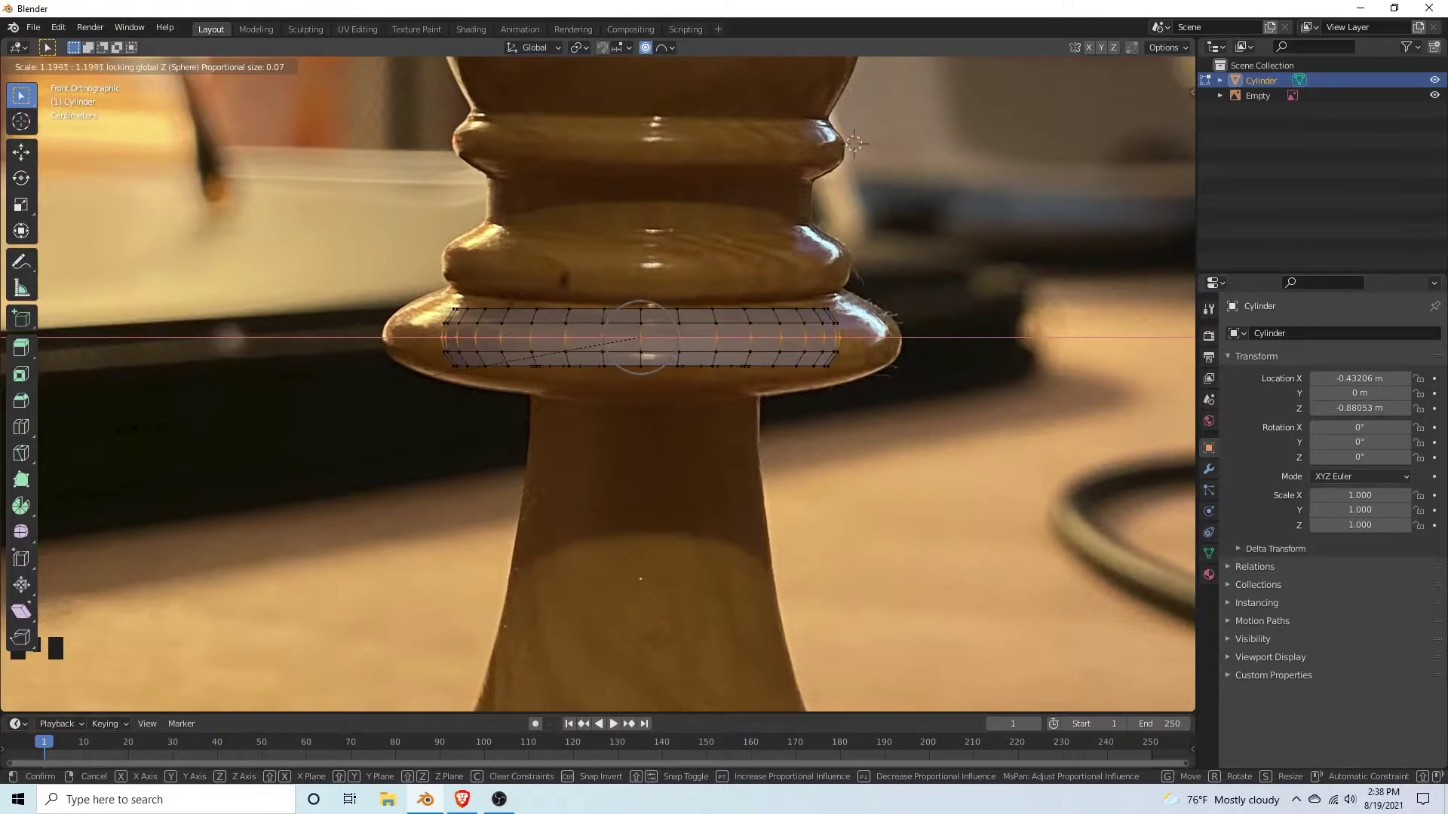
scroll(429, 373, "up", 1)
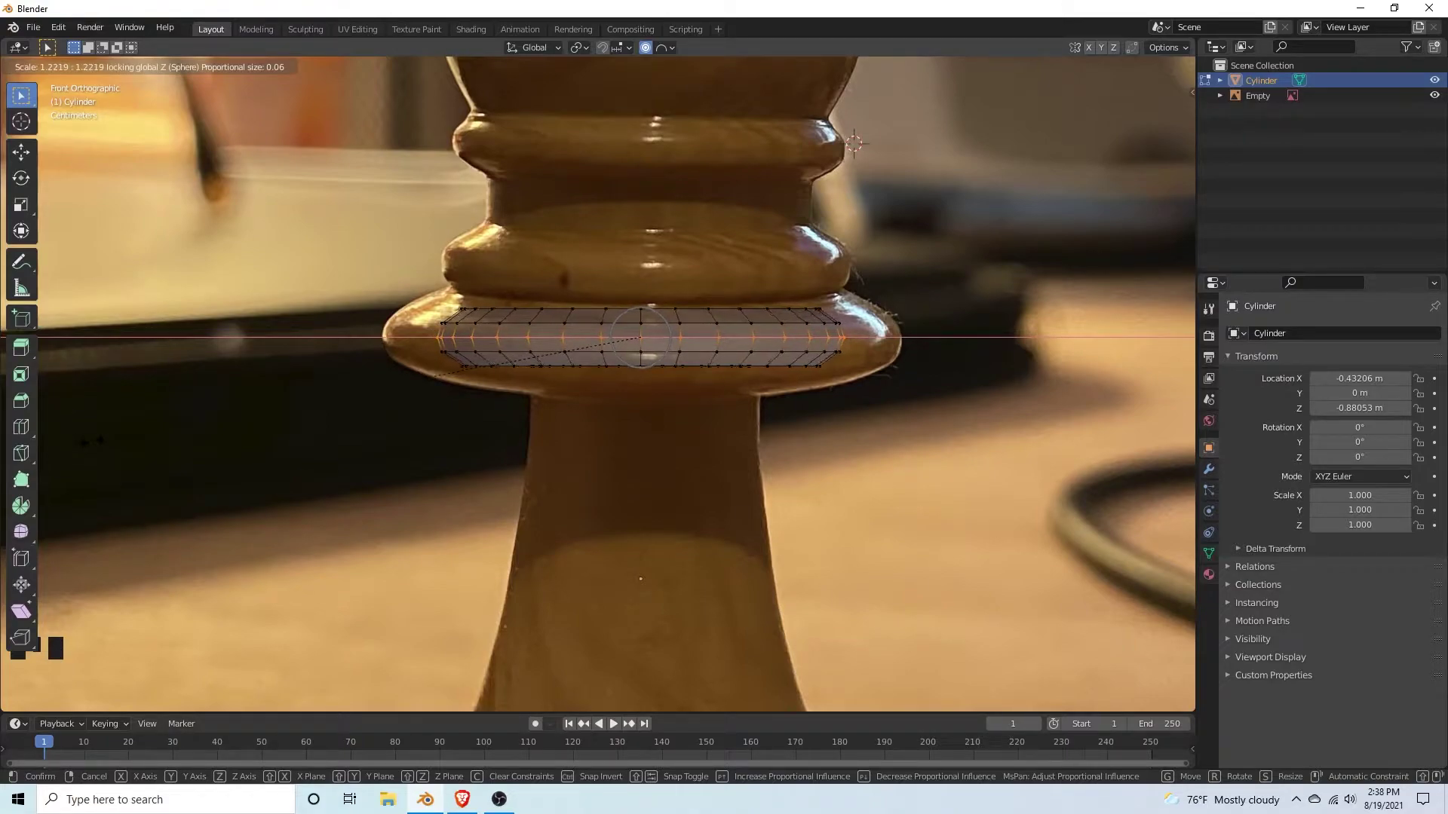
left_click(436, 375)
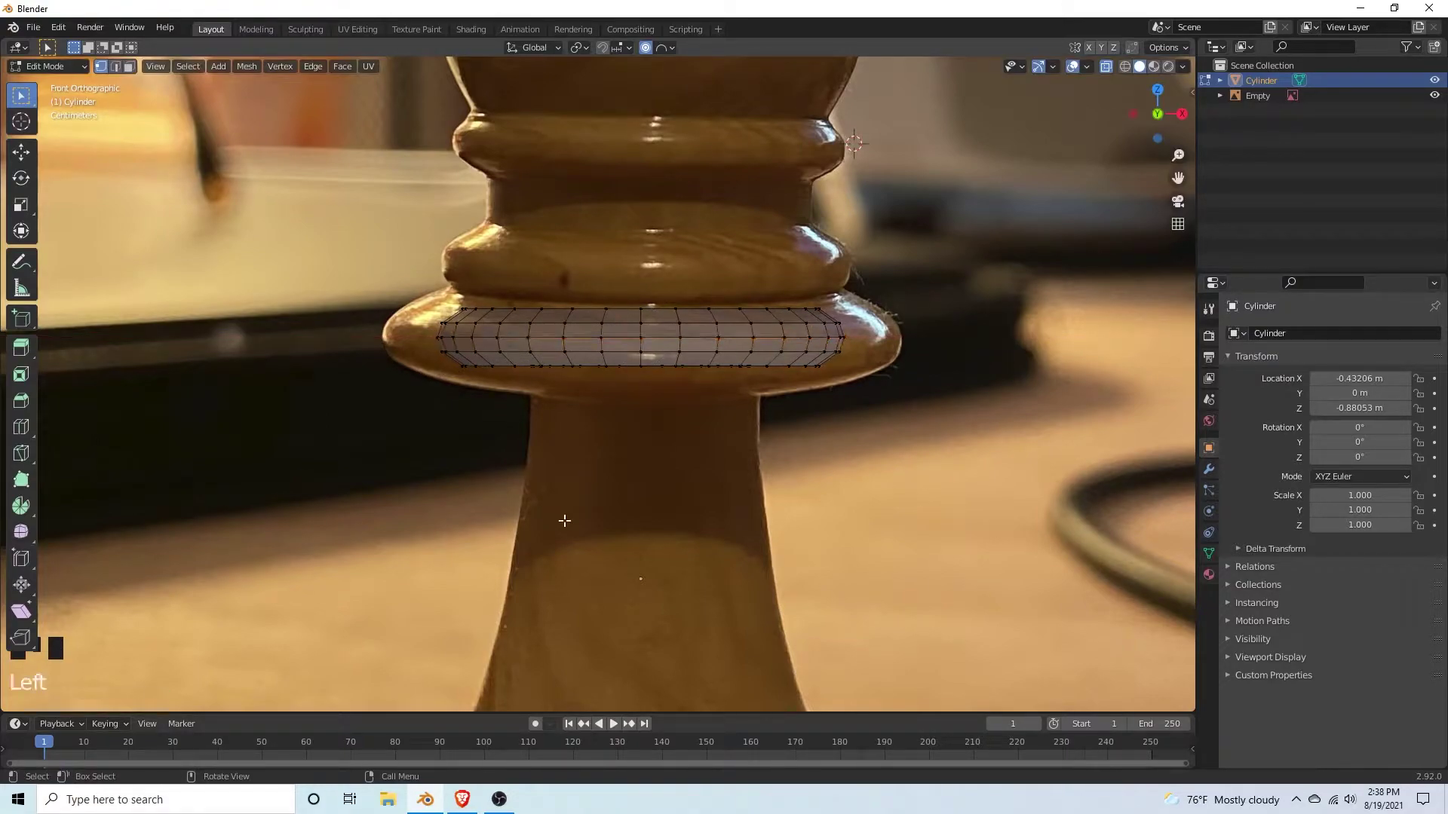
Step: Extrude the collar's top ring upward into a new band and add a loop cut across it
left_click_drag(439, 288, 837, 323)
key("e")
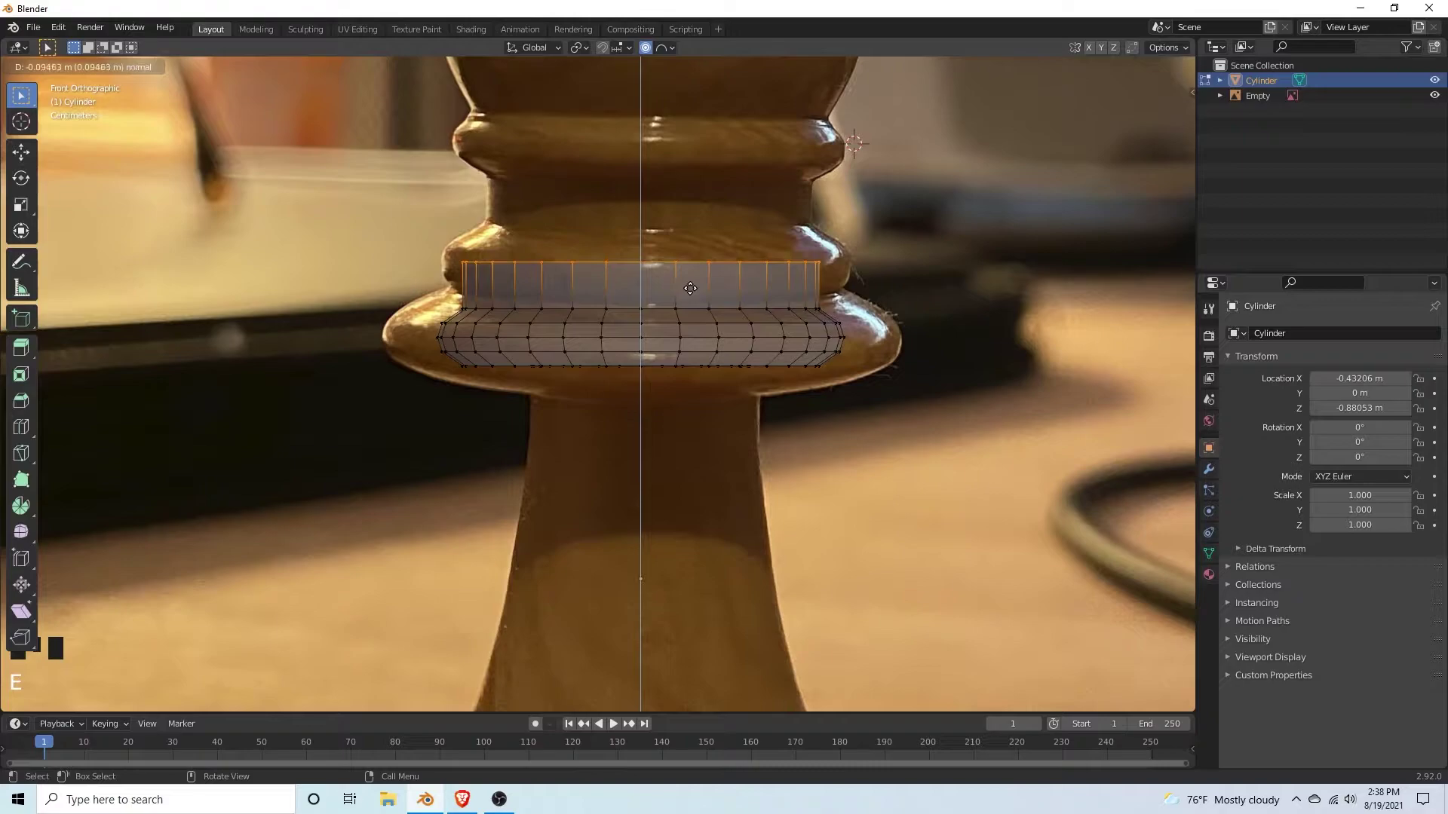
left_click(690, 286)
key("alt+a")
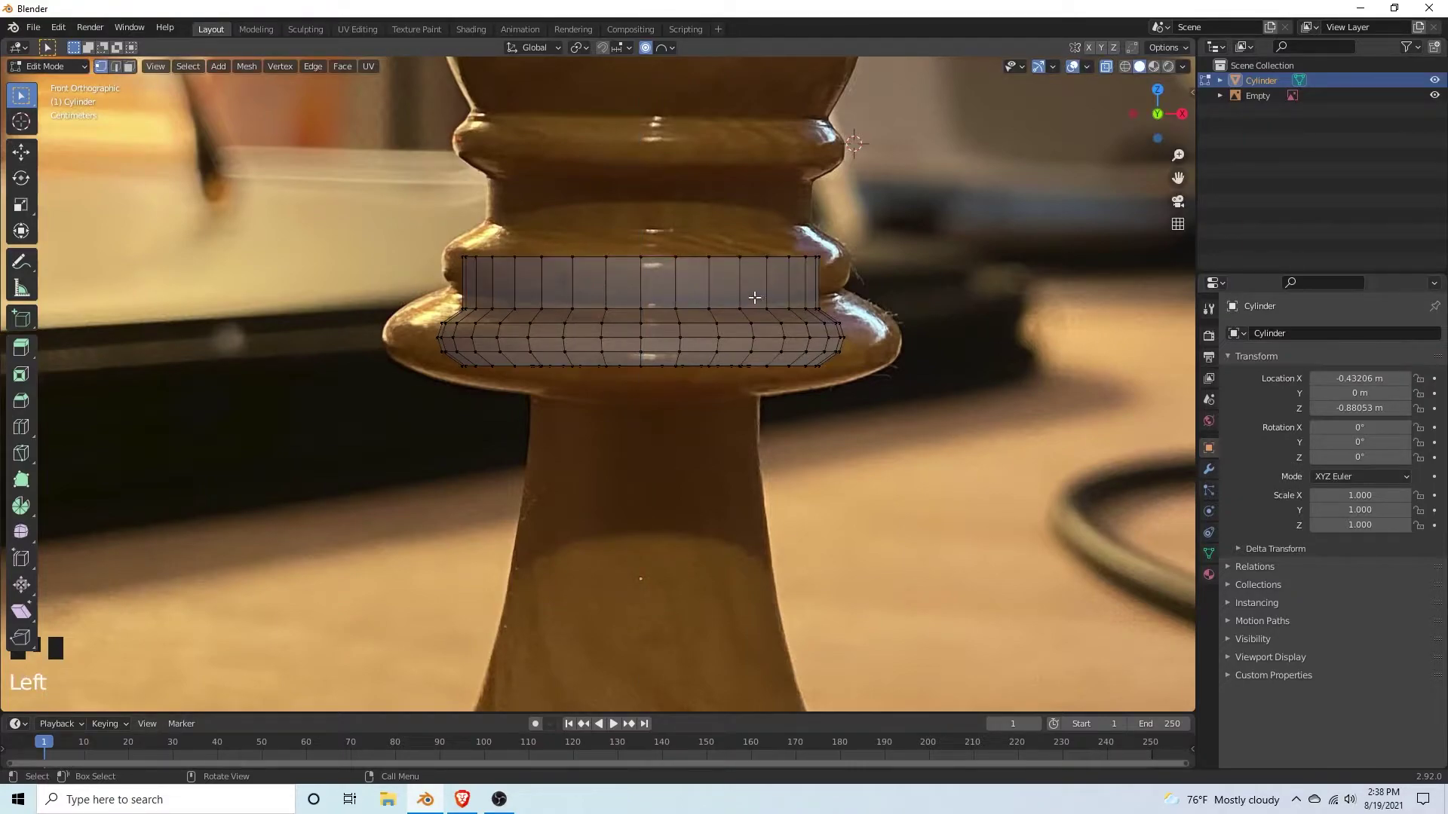
key("ctrl+r")
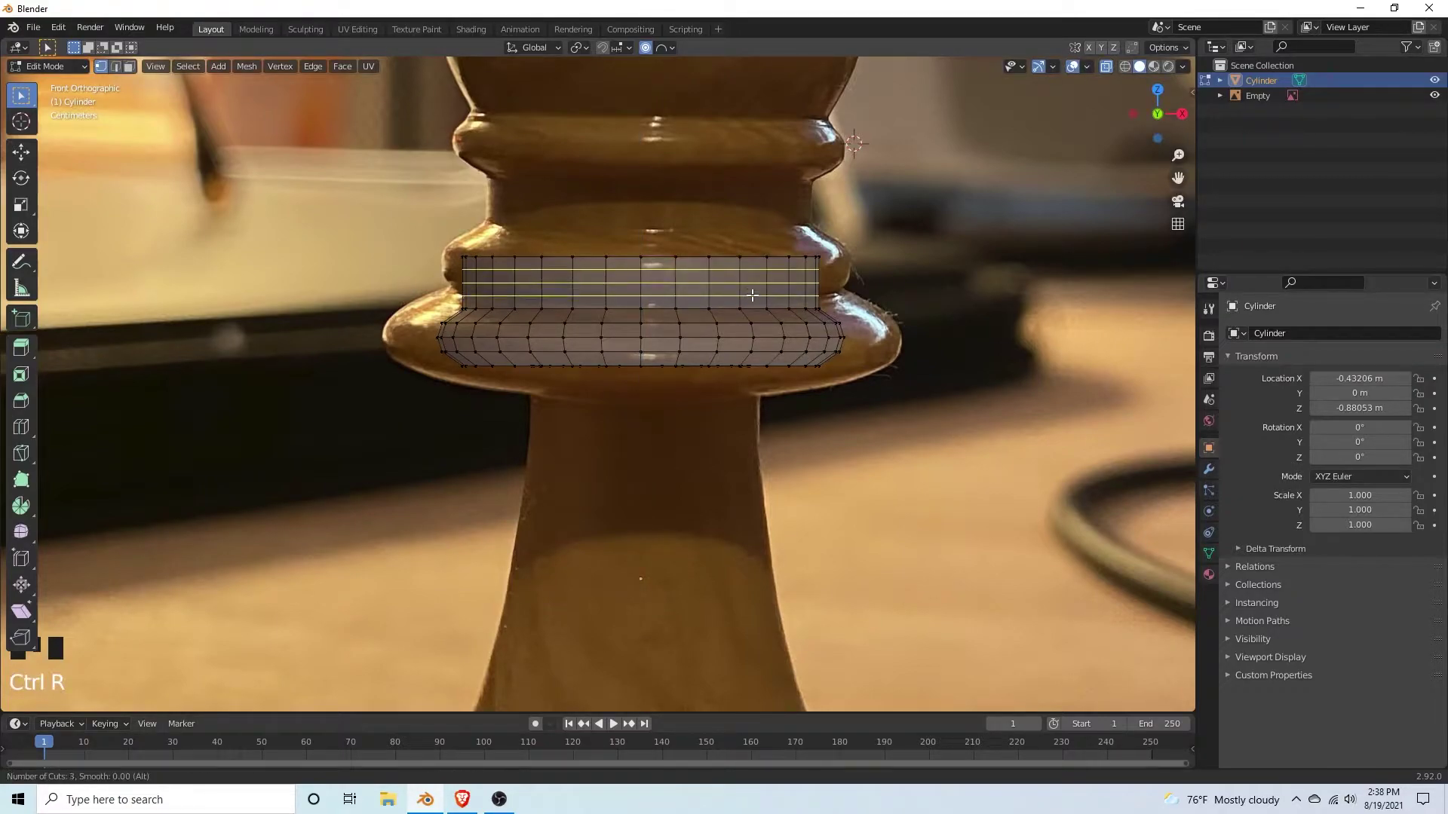
left_click(752, 295)
left_click(752, 294)
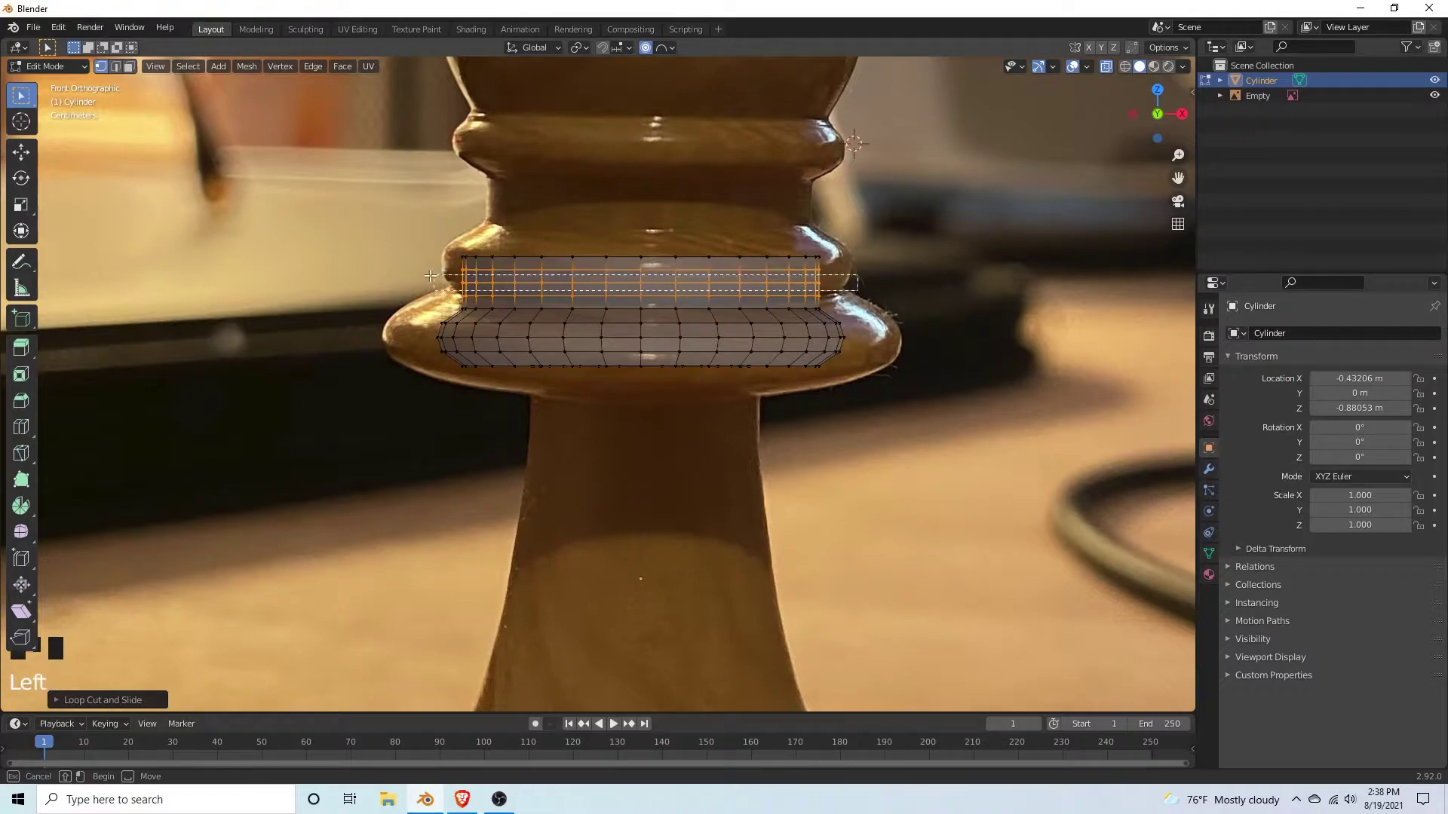
Step: Widen the band's middle loop horizontally about 1.05× and extrude its top upward
left_click(724, 284, "alt")
key("s")
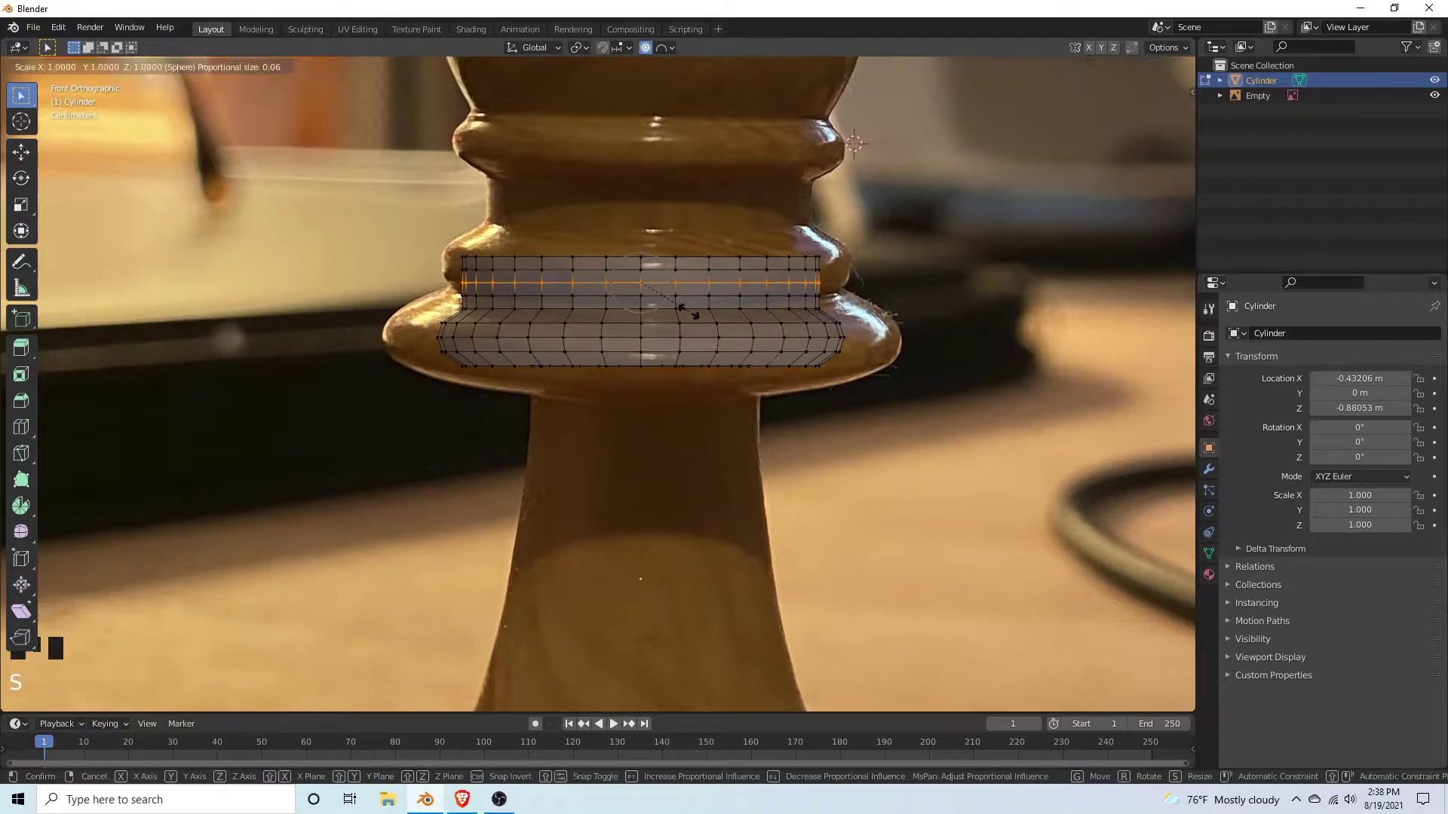
key("shift+z")
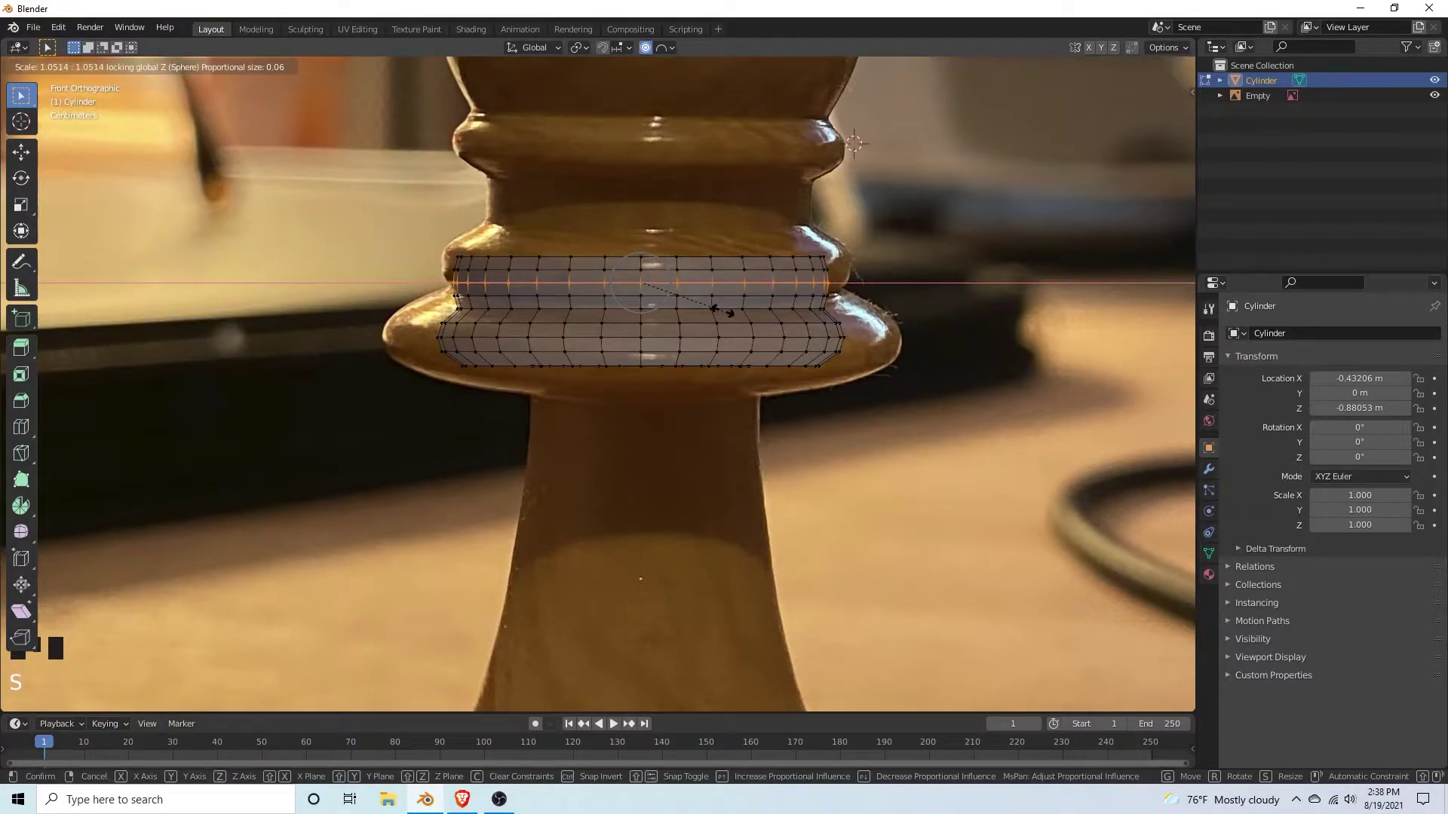
key("shift+z")
scroll(728, 311, "up", 1)
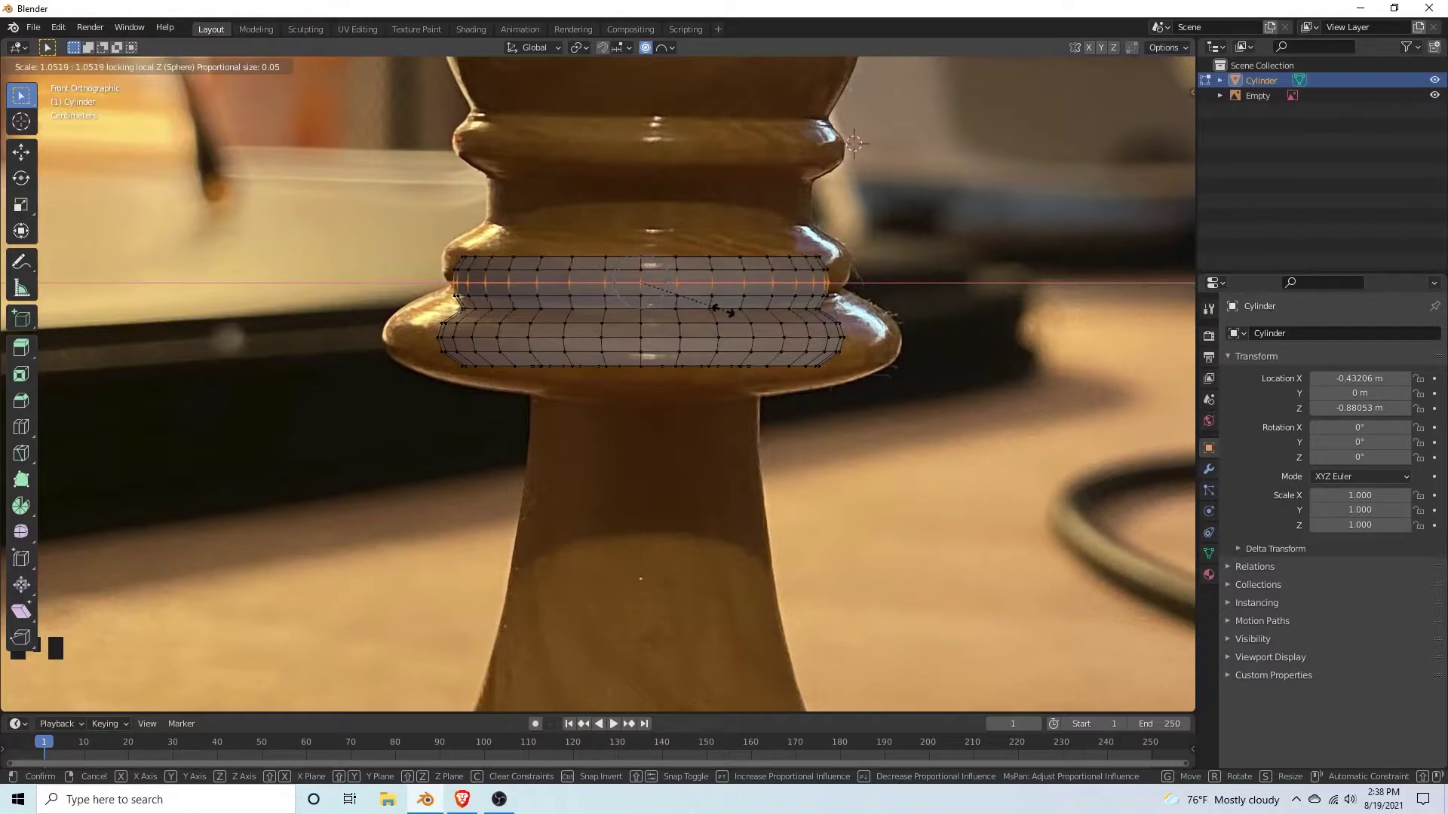
left_click(723, 309)
key("e")
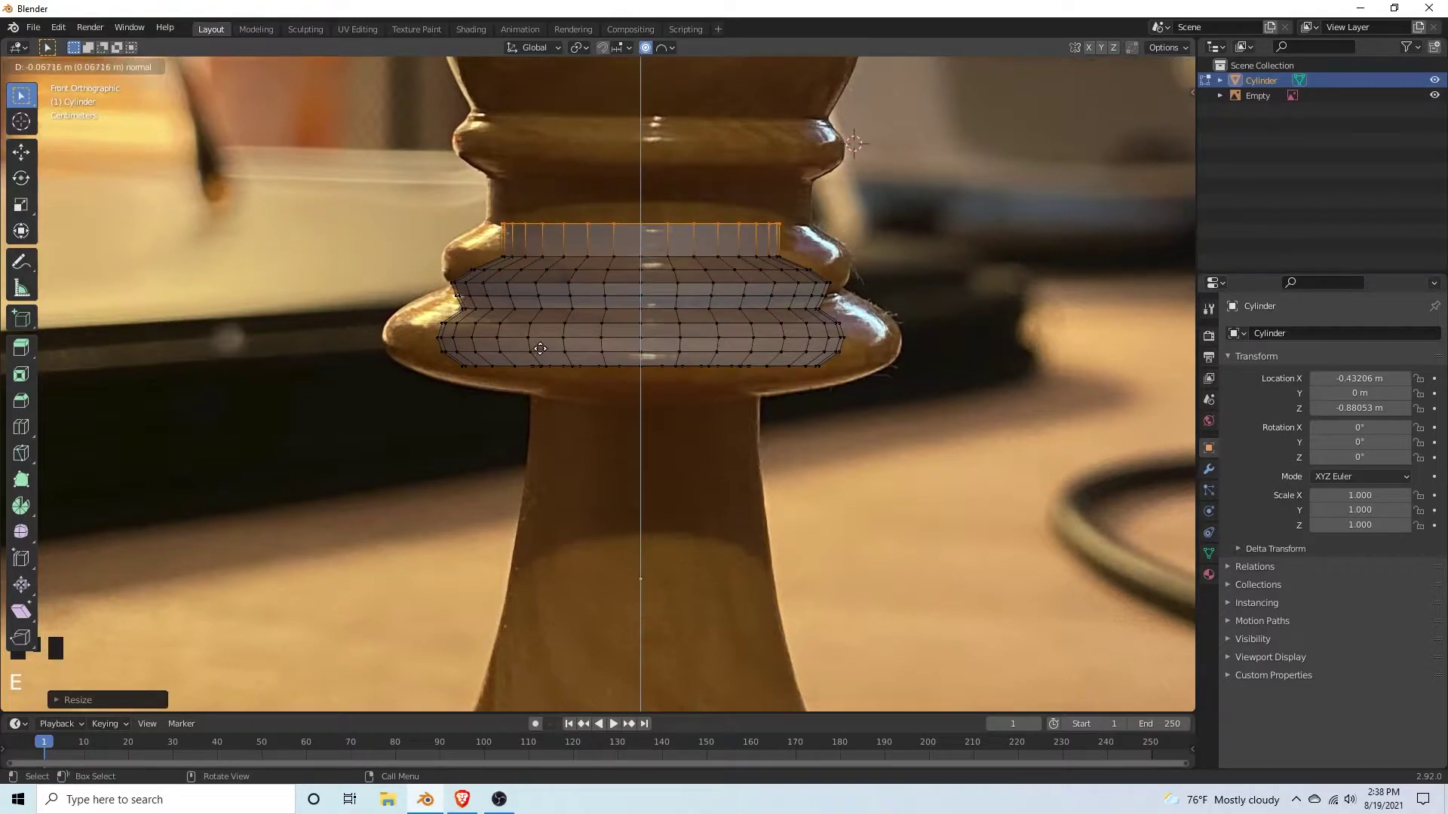
left_click(540, 348)
left_click(800, 229)
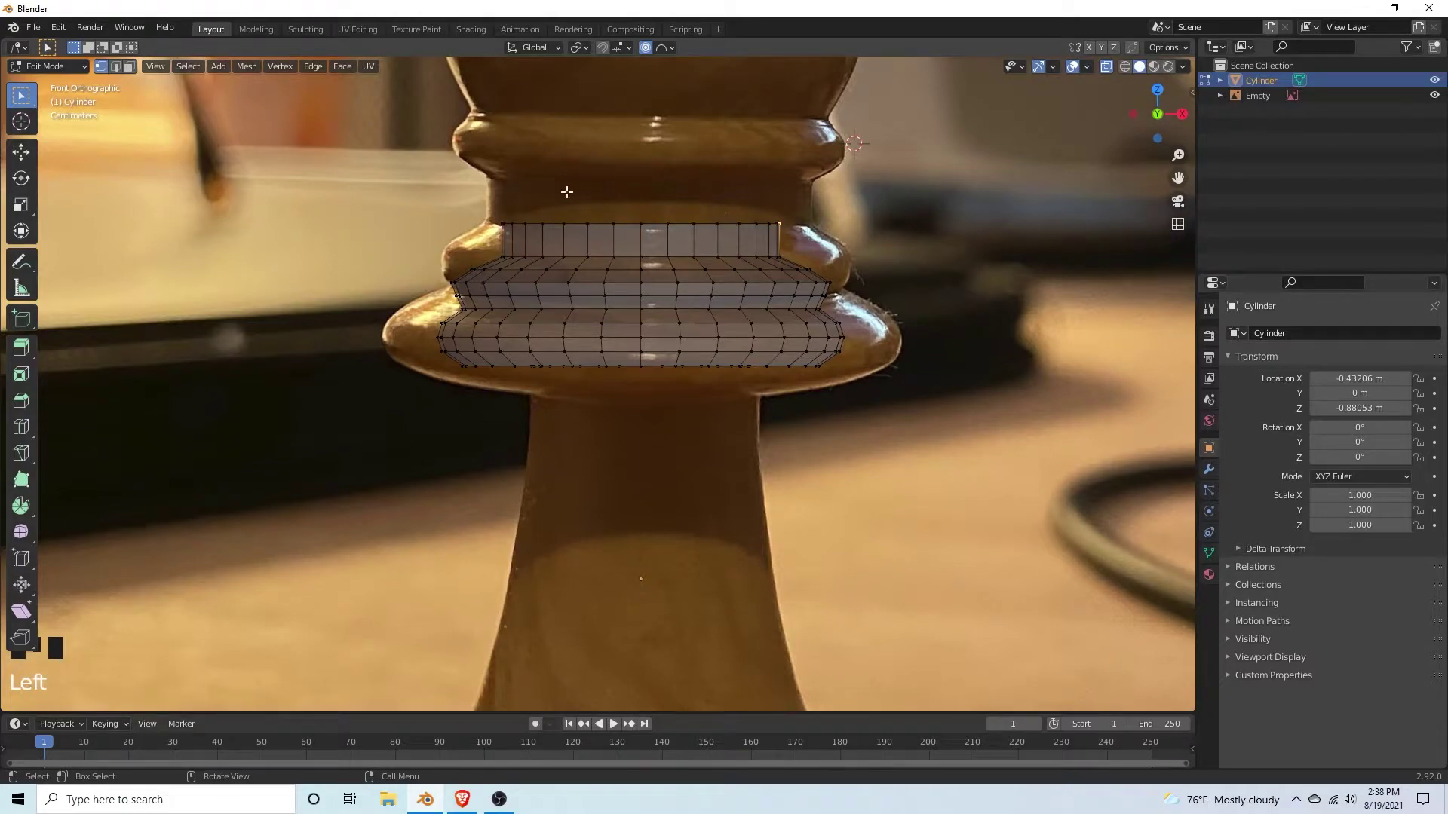
scroll(577, 132, "down", 1)
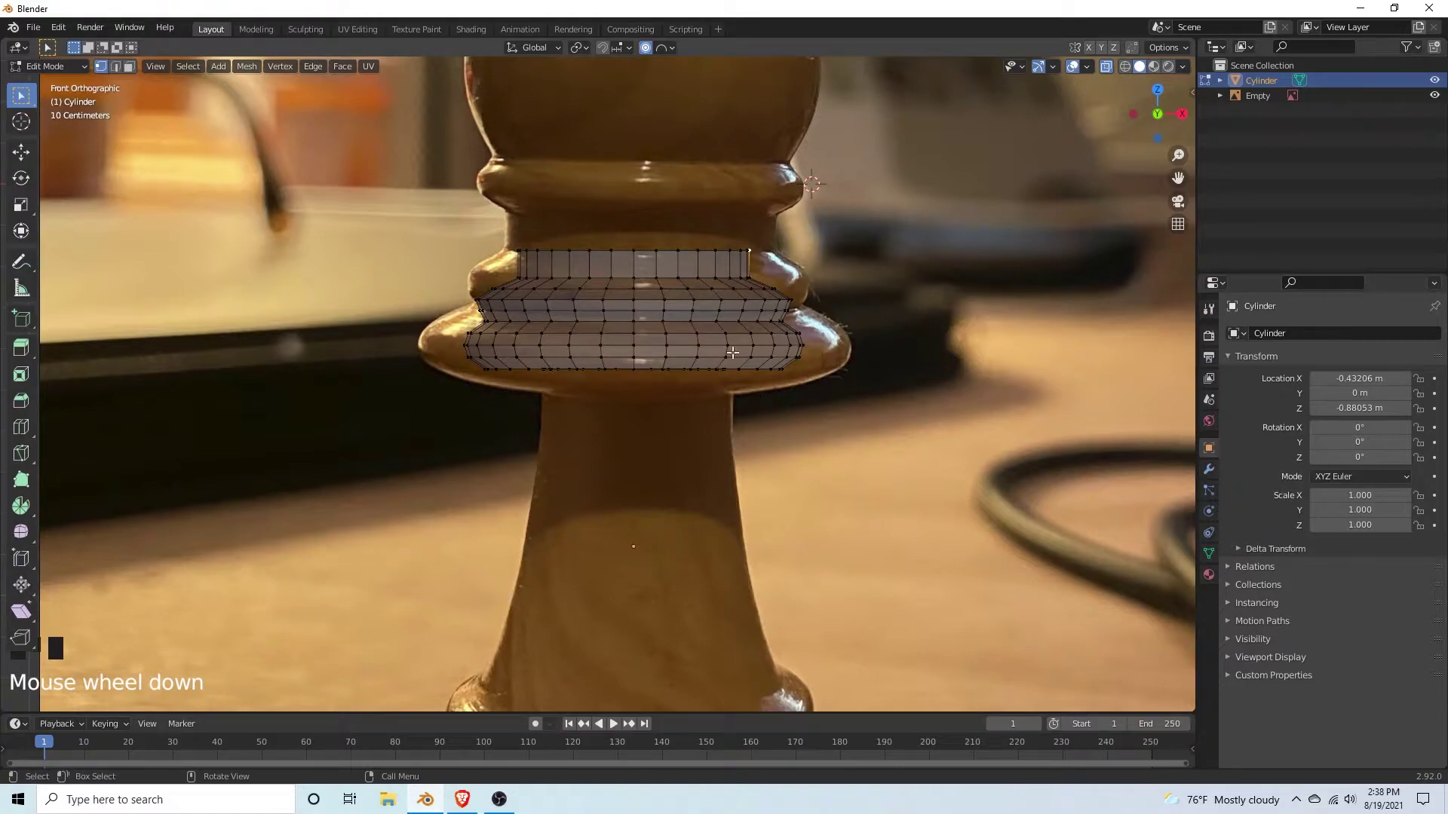
Step: Extrude the top vertex row upward and add edge loops across the new band
left_click(566, 216)
left_click_drag(752, 266, 434, 247)
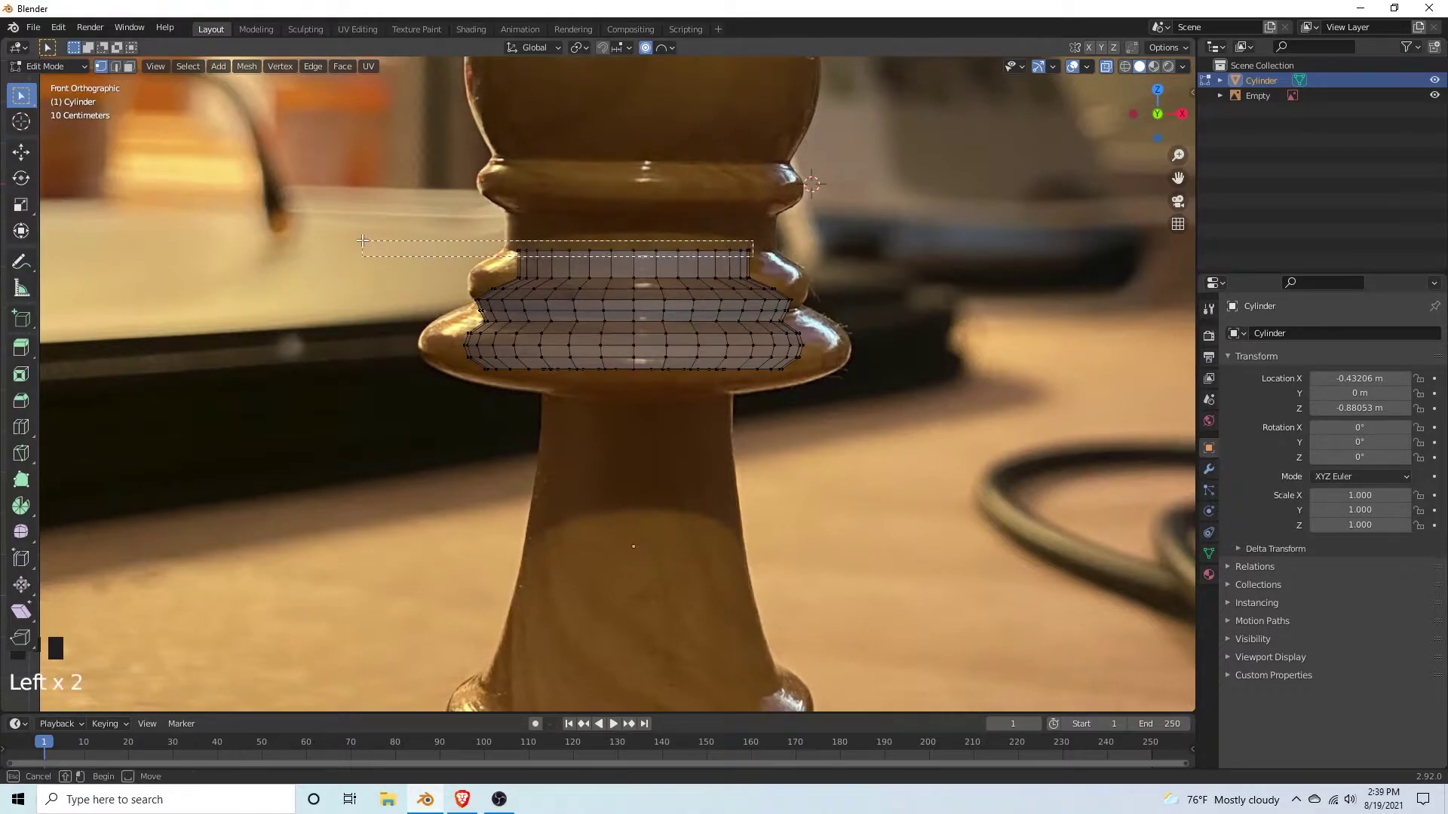
key("e")
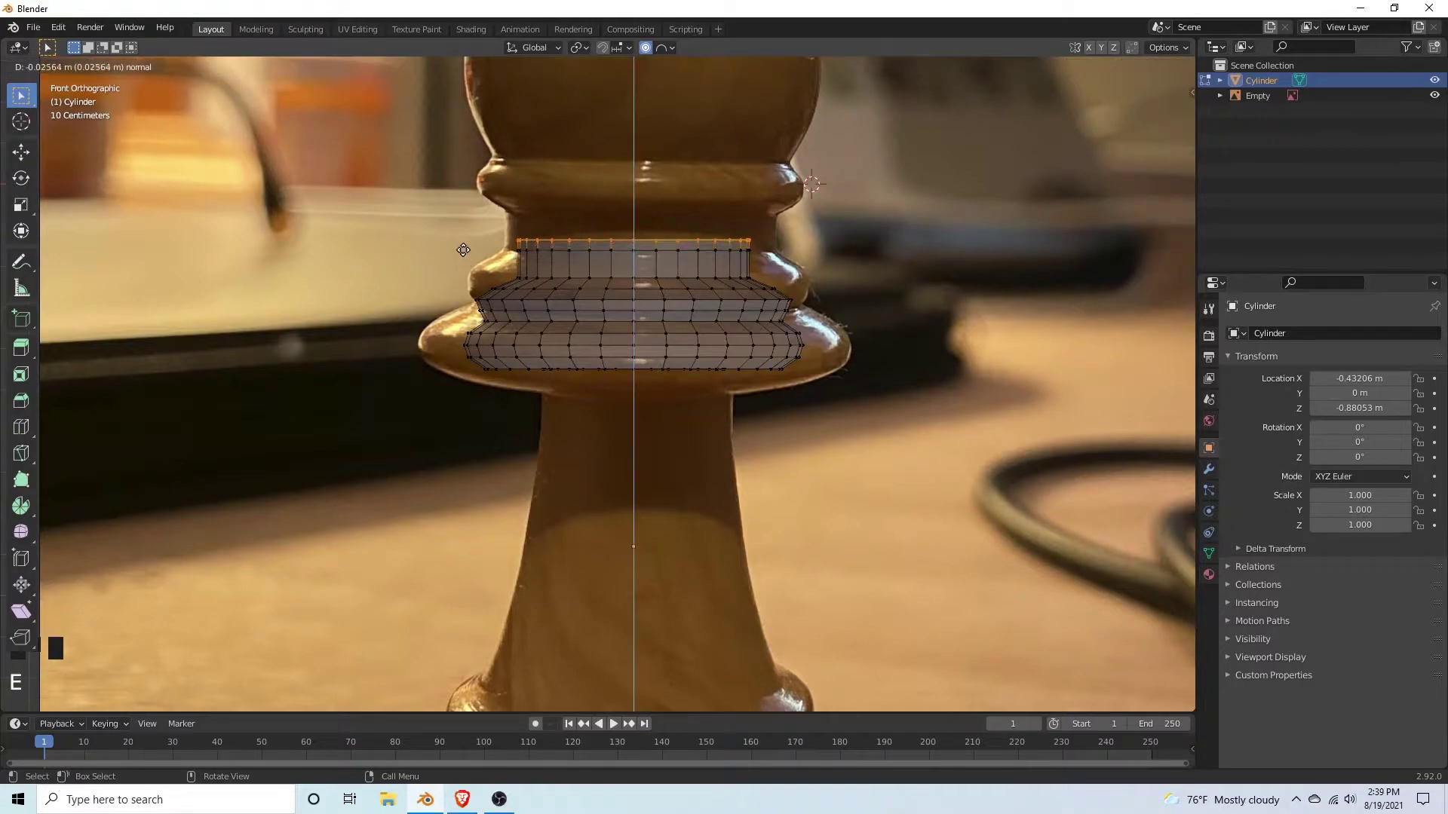
left_click(461, 235)
left_click(854, 257)
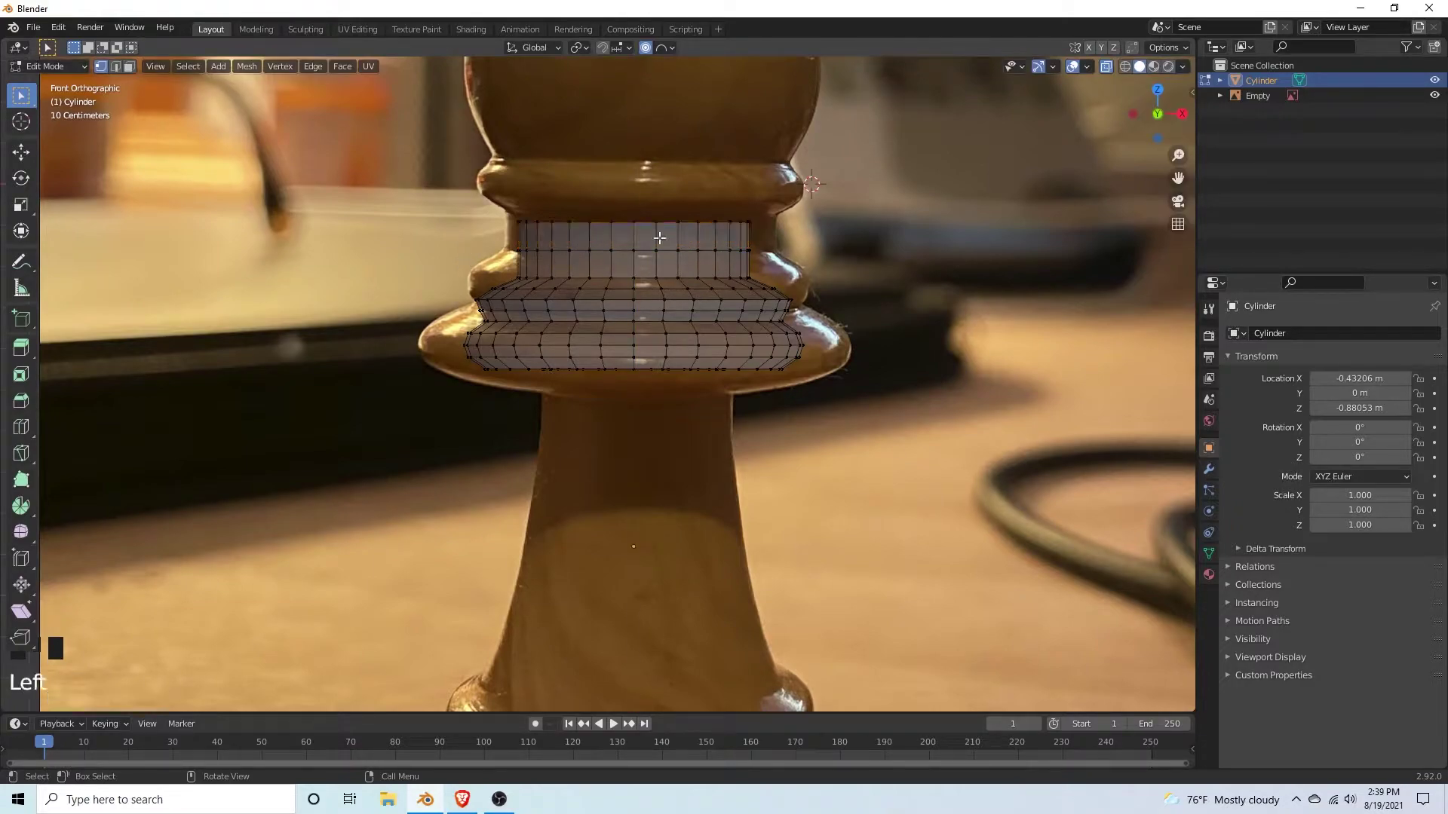
key("ctrl+r")
scroll(650, 232, "up", 2)
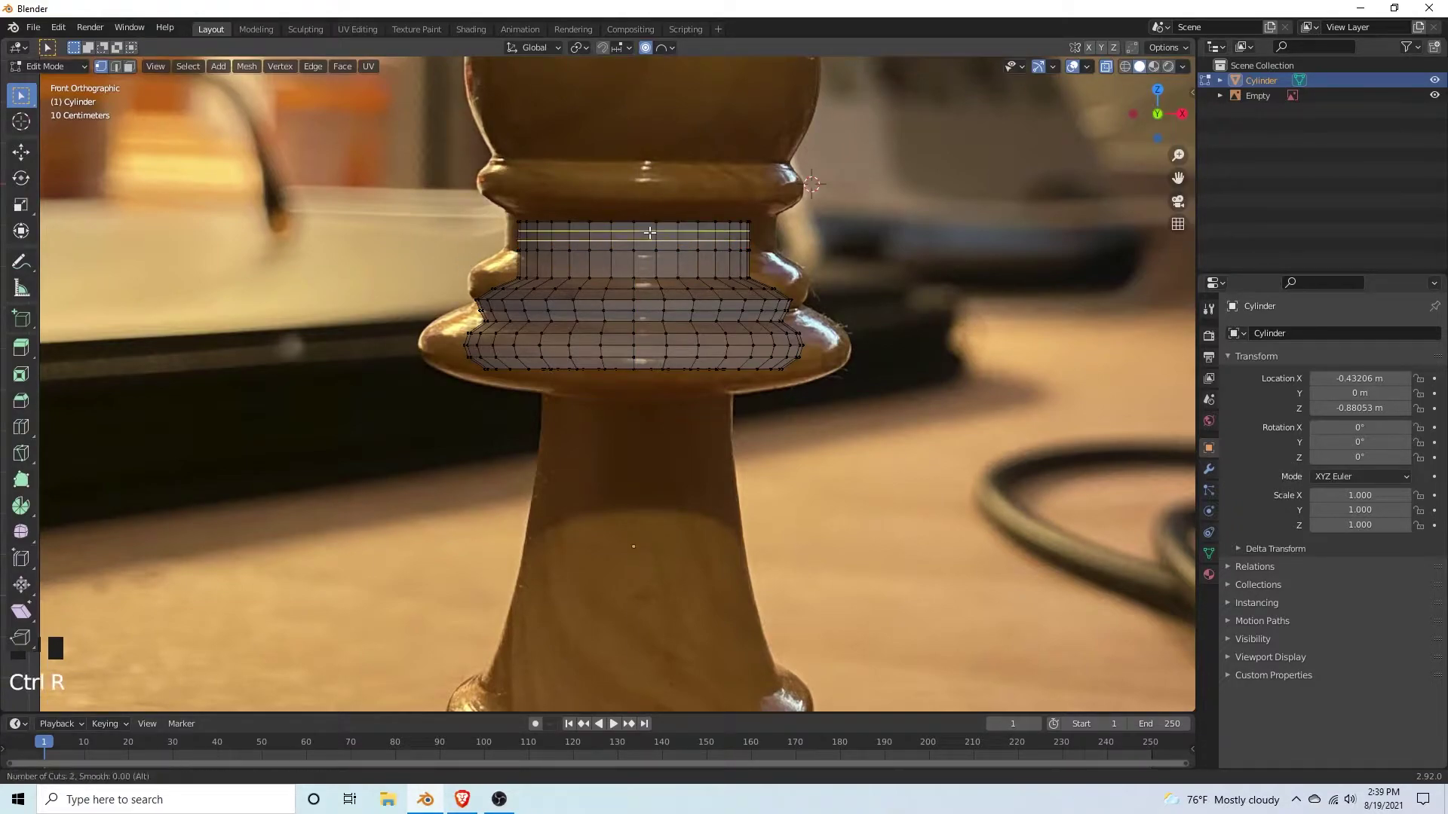
left_click(649, 233)
left_click(649, 232)
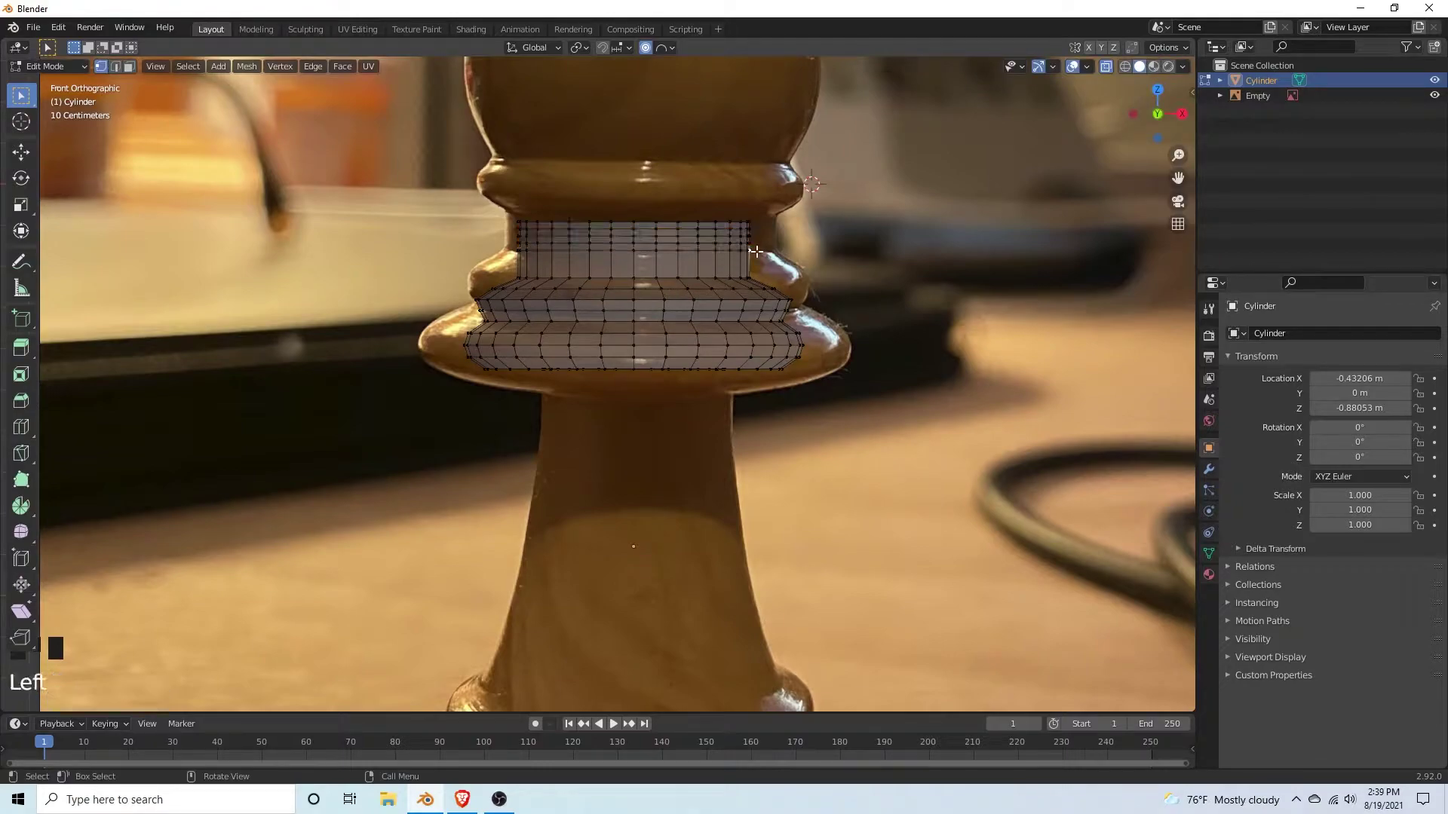
Step: Hide the collar's lower rings and widen its middle edge loop horizontally
left_click(435, 256)
left_click(403, 246)
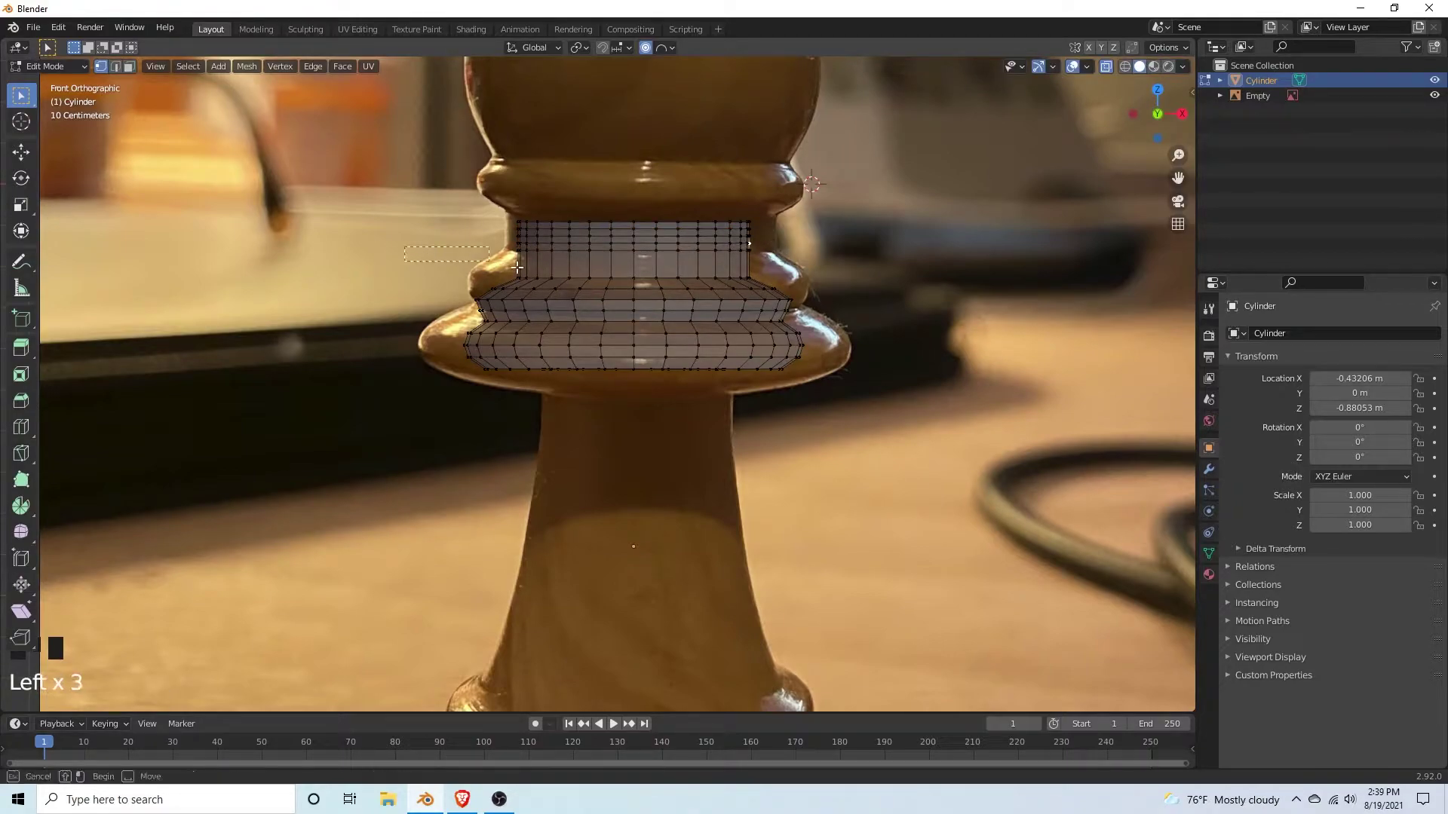
left_click(494, 275)
left_click_drag(445, 264, 873, 406)
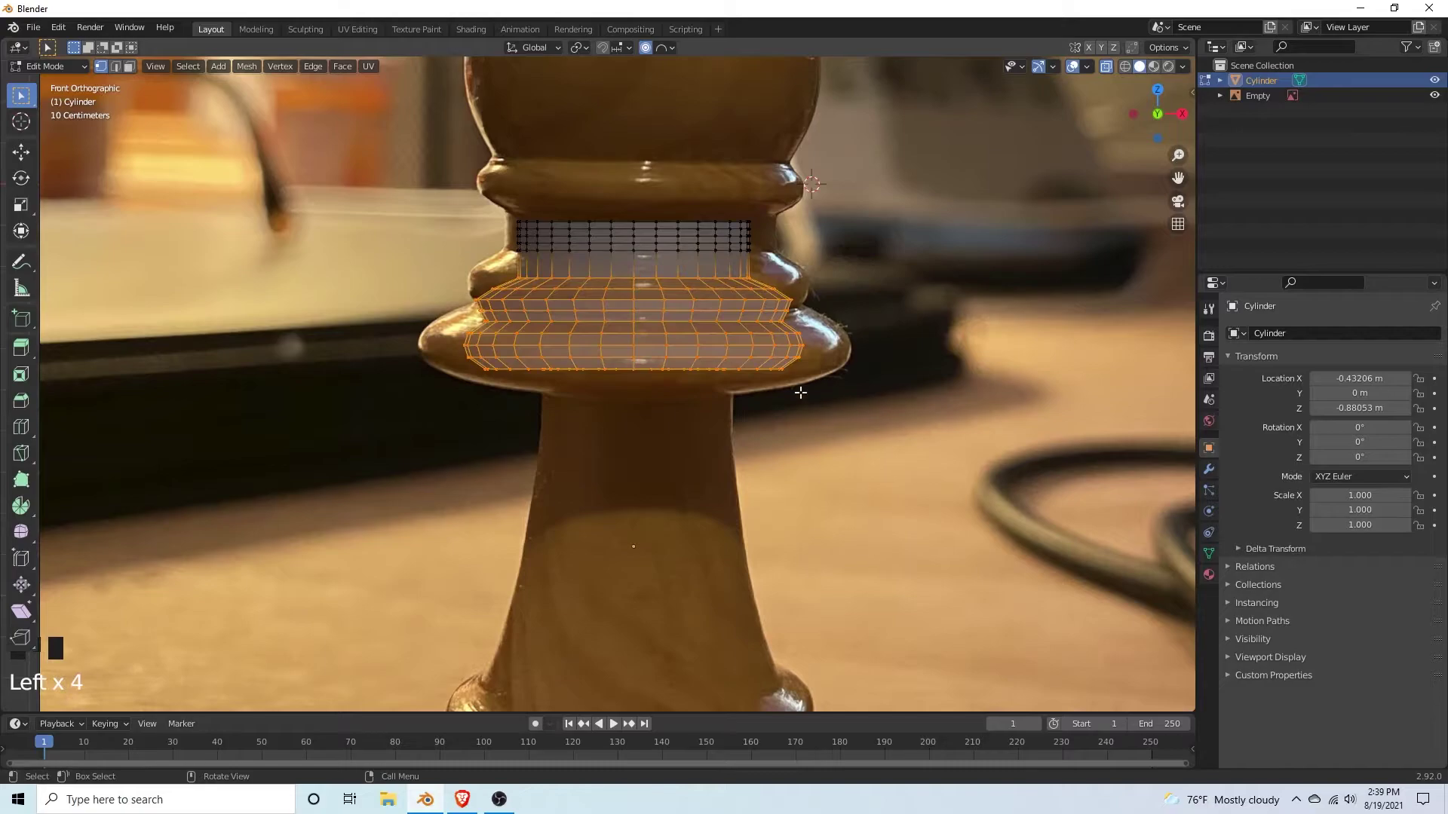
key("h")
scroll(756, 269, "up", 2)
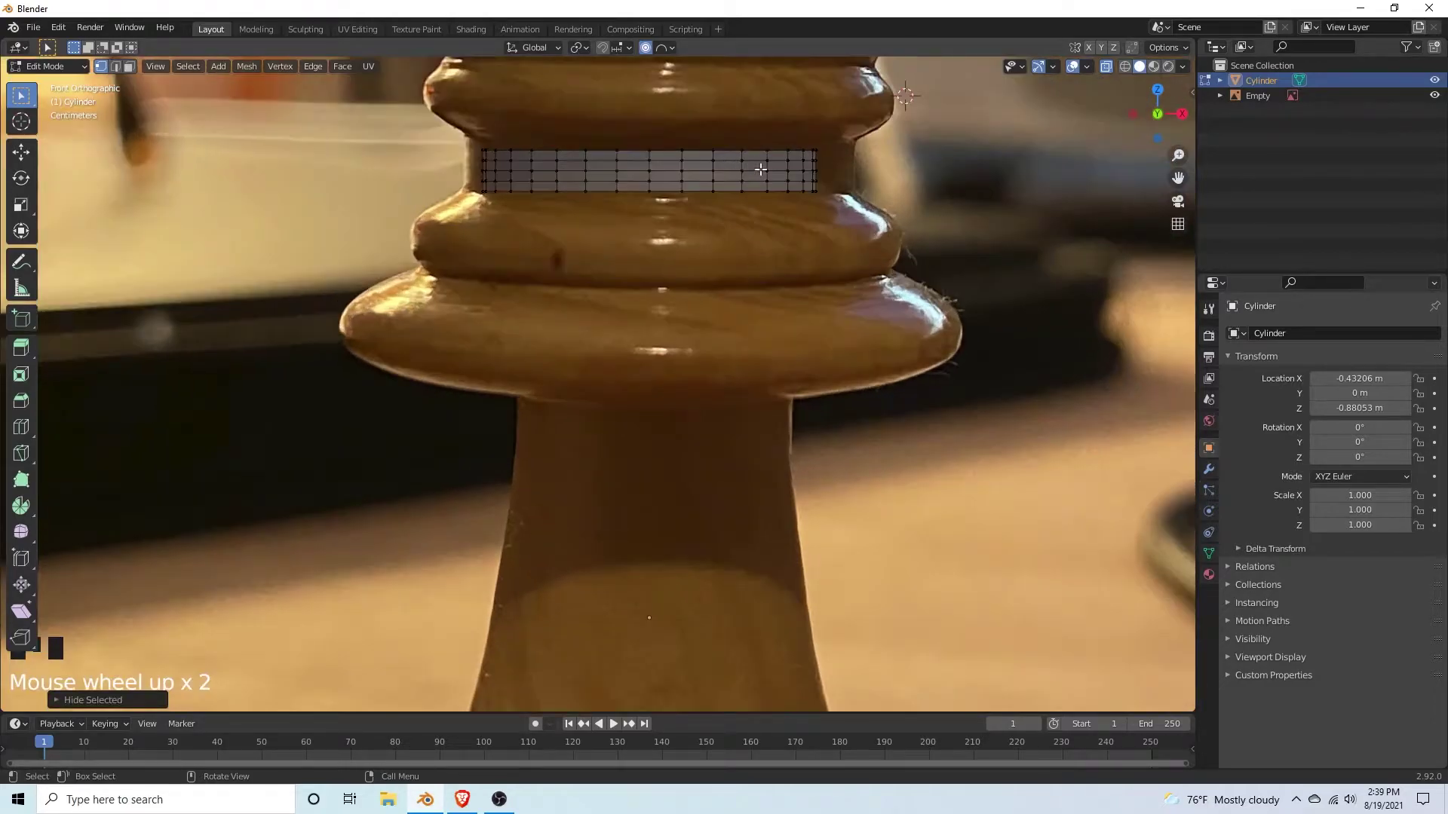
left_click_drag(820, 179, 427, 165)
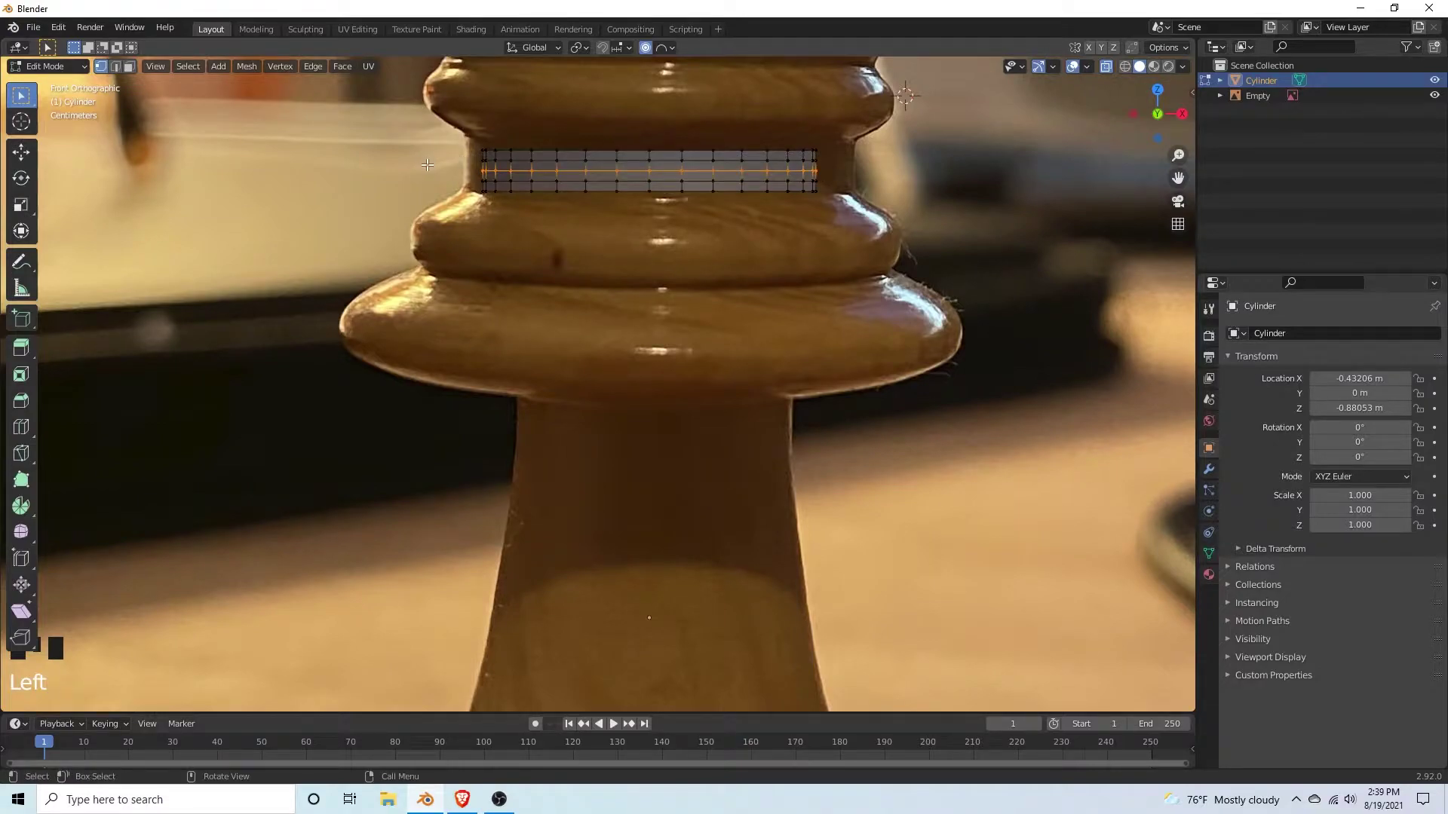
key("s")
key("shift+z")
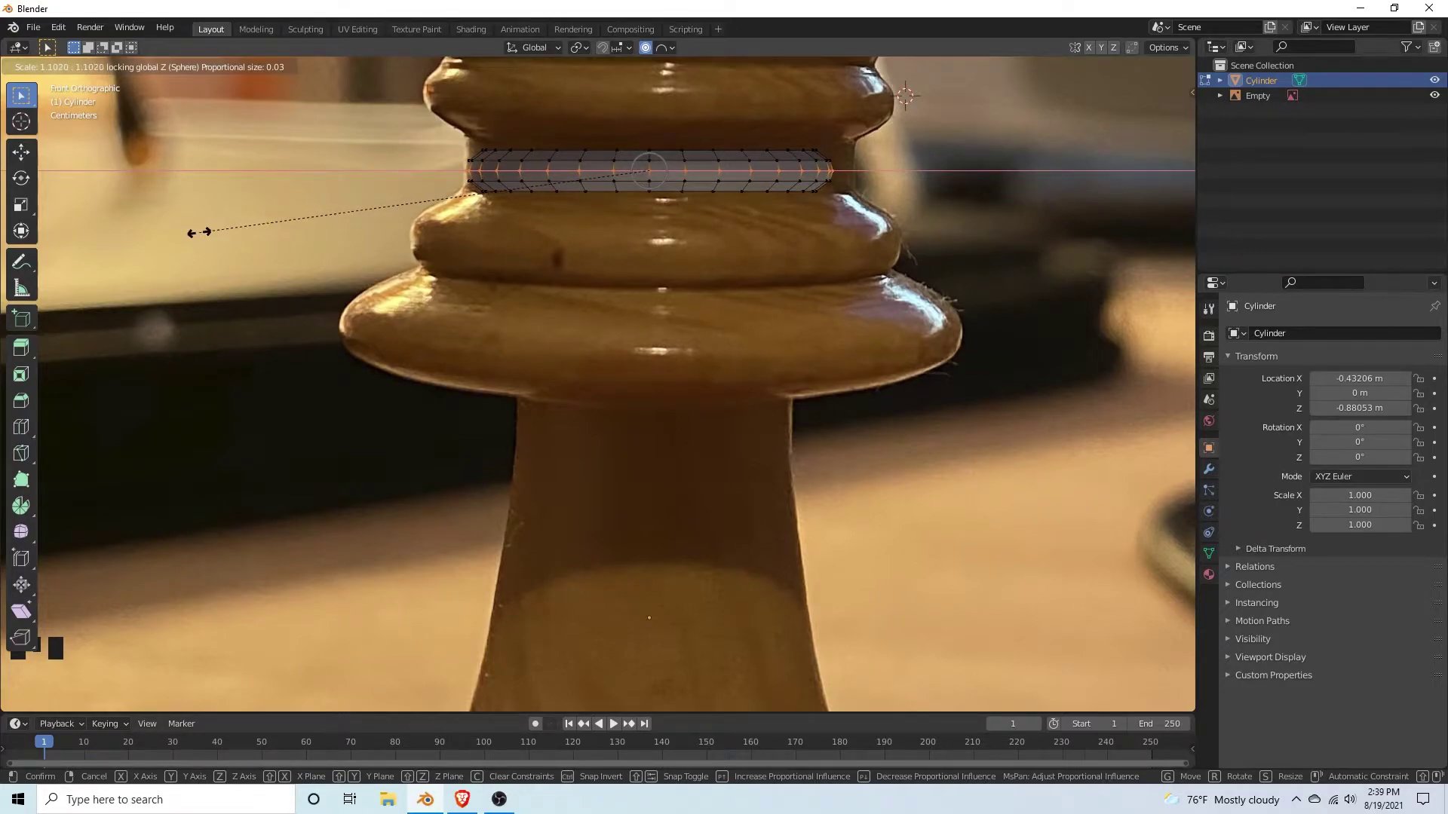
left_click(272, 215)
Step: Resize the collar's top vertex row
left_click(479, 126)
left_click_drag(461, 131, 816, 158)
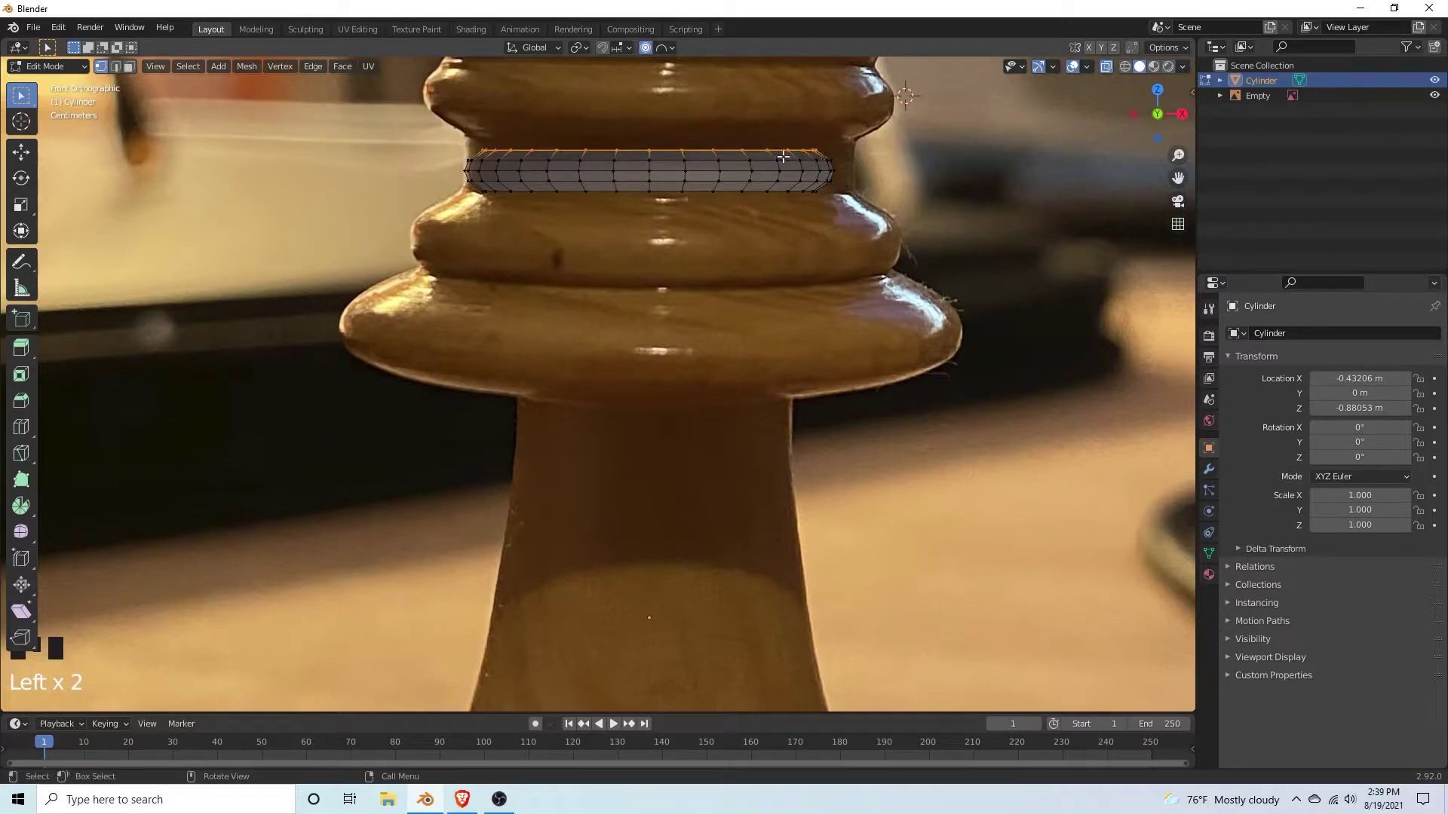
key("s")
key("shift+z")
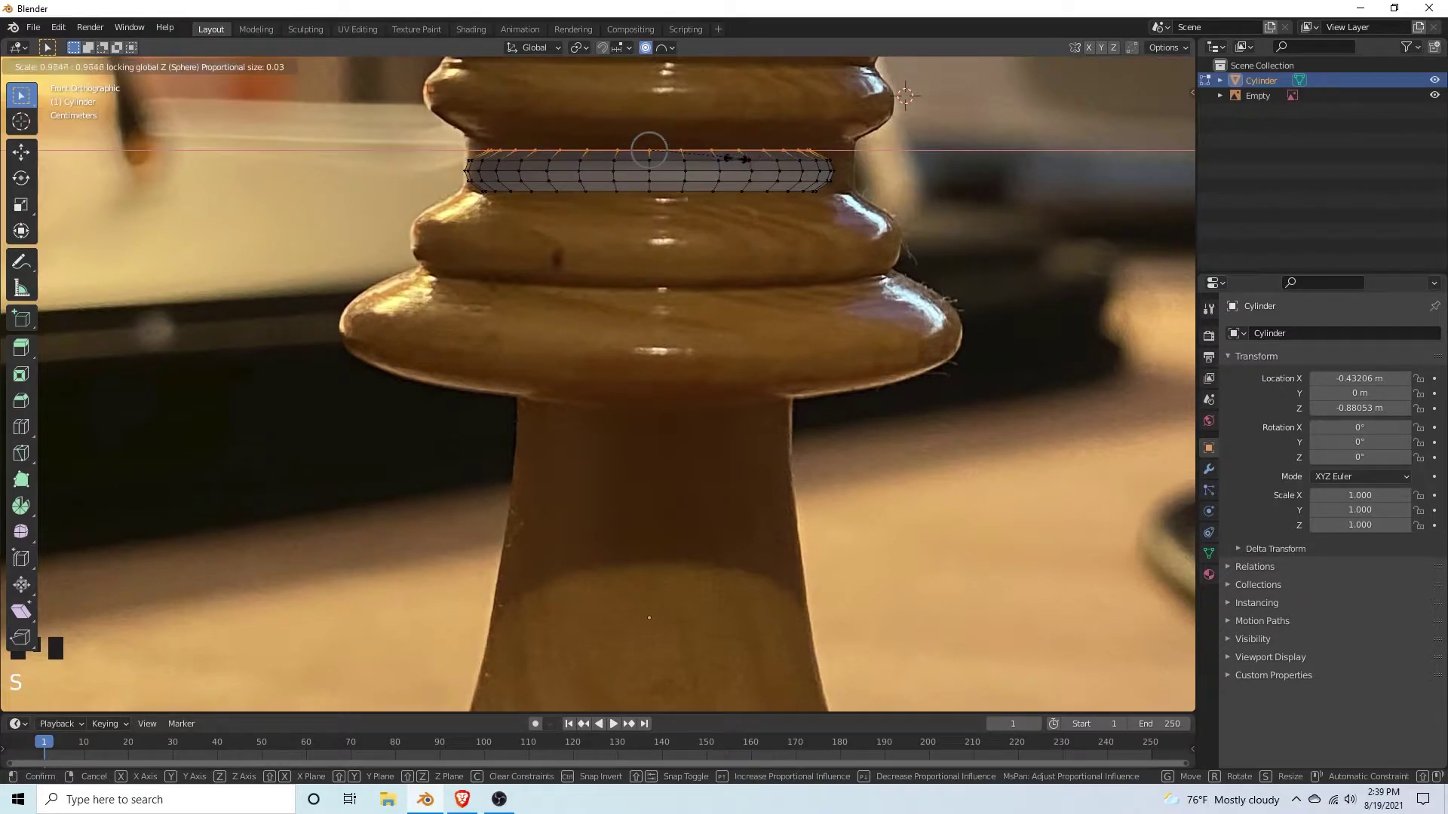
key("shift+z")
key("shift+z")
left_click(842, 267)
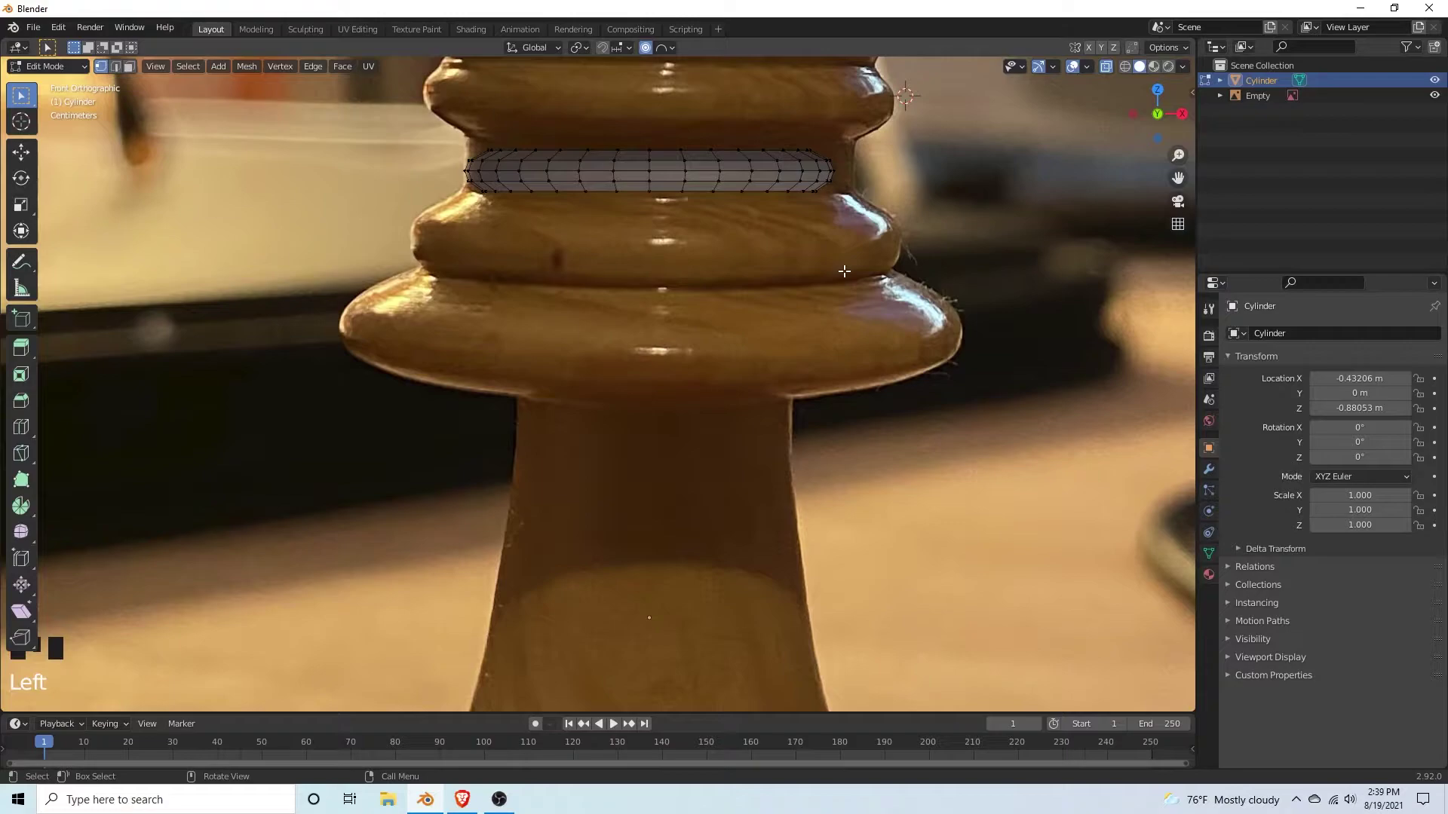
Step: Reveal the hidden rings, select the whole mesh and raise it about 0.13 m along Z
key("l")
key("alt+a")
scroll(903, 316, "down", 5)
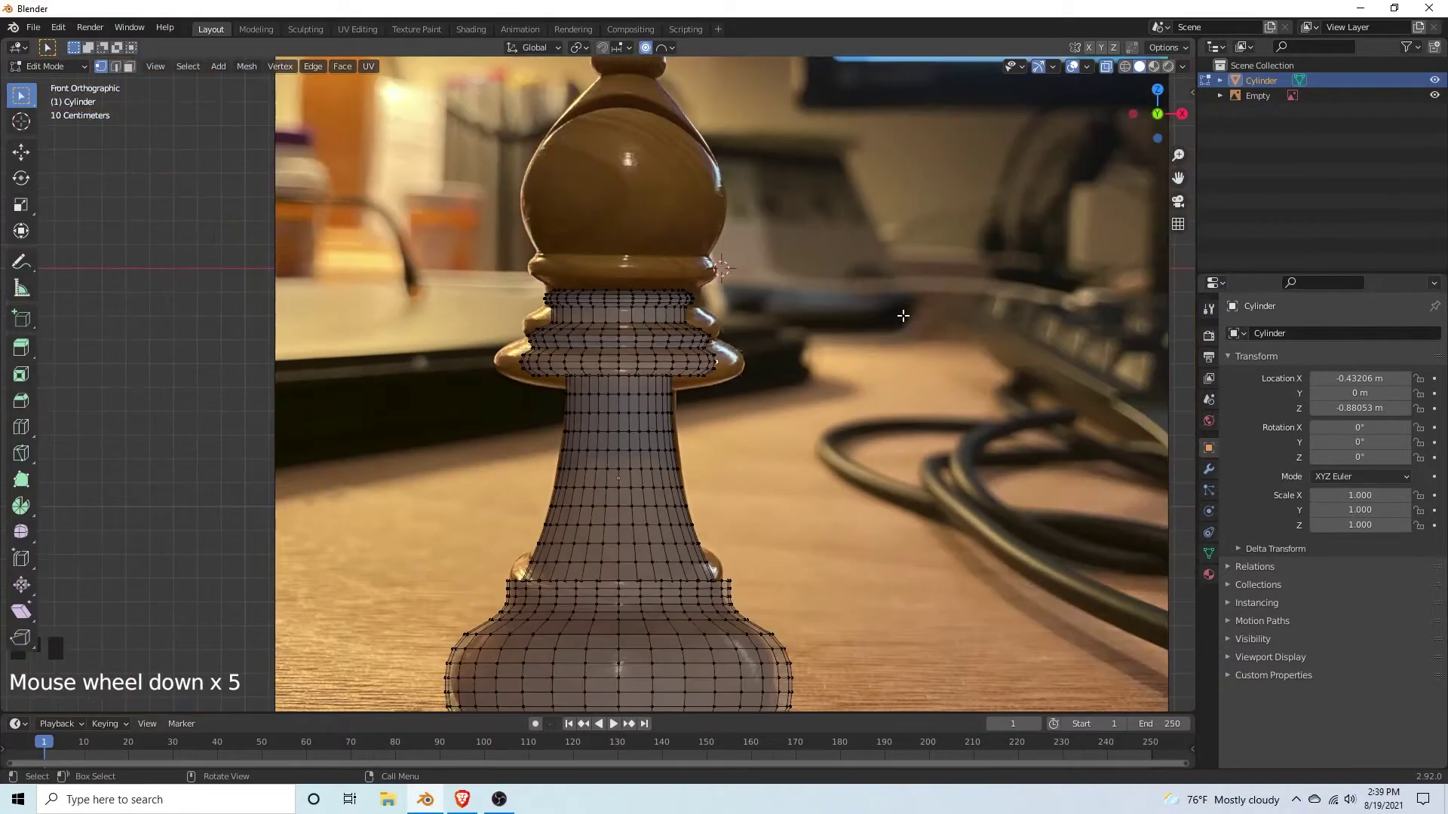
scroll(942, 325, "up", 4)
scroll(877, 425, "down", 8)
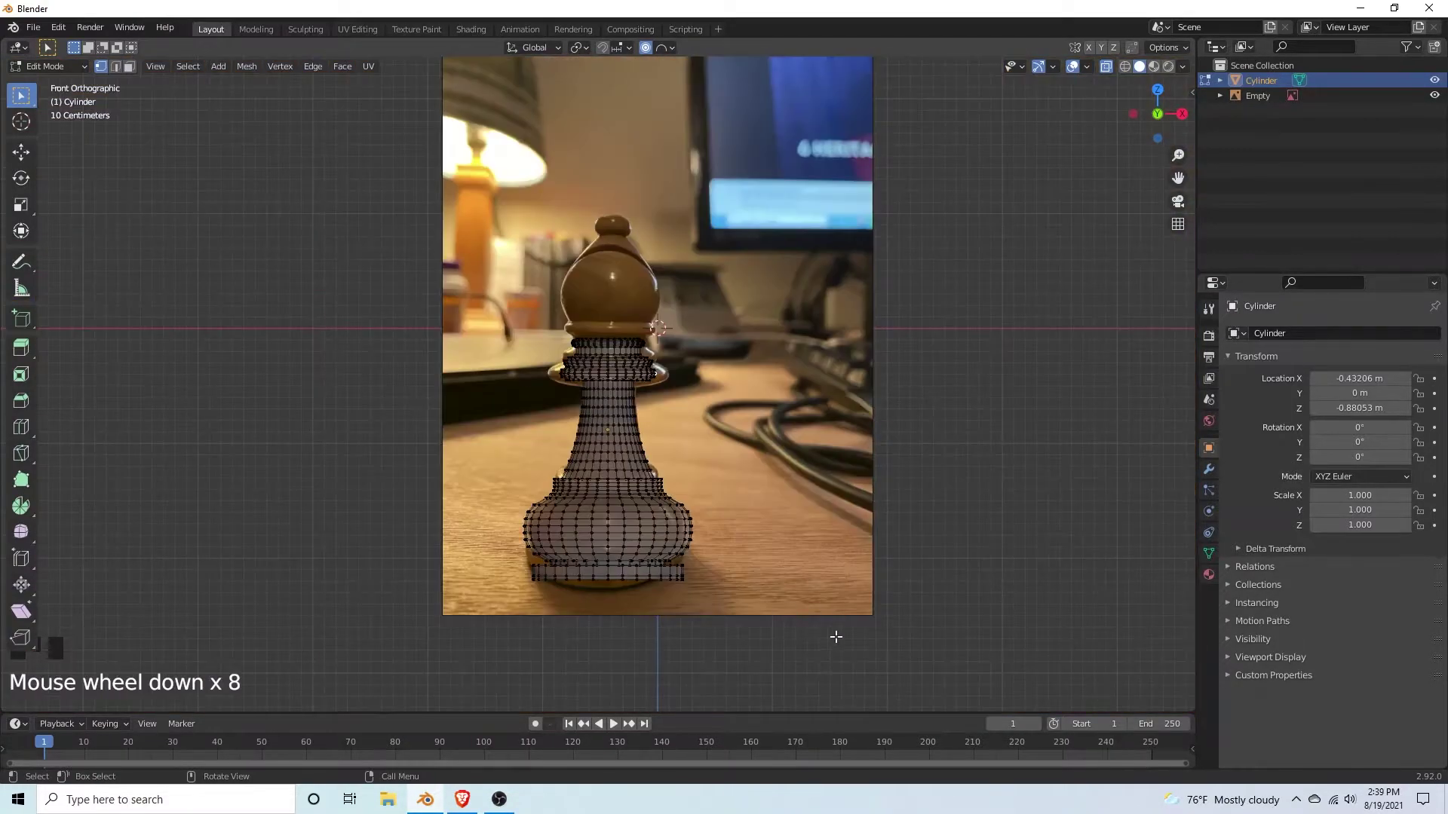
left_click_drag(837, 682, 407, 234)
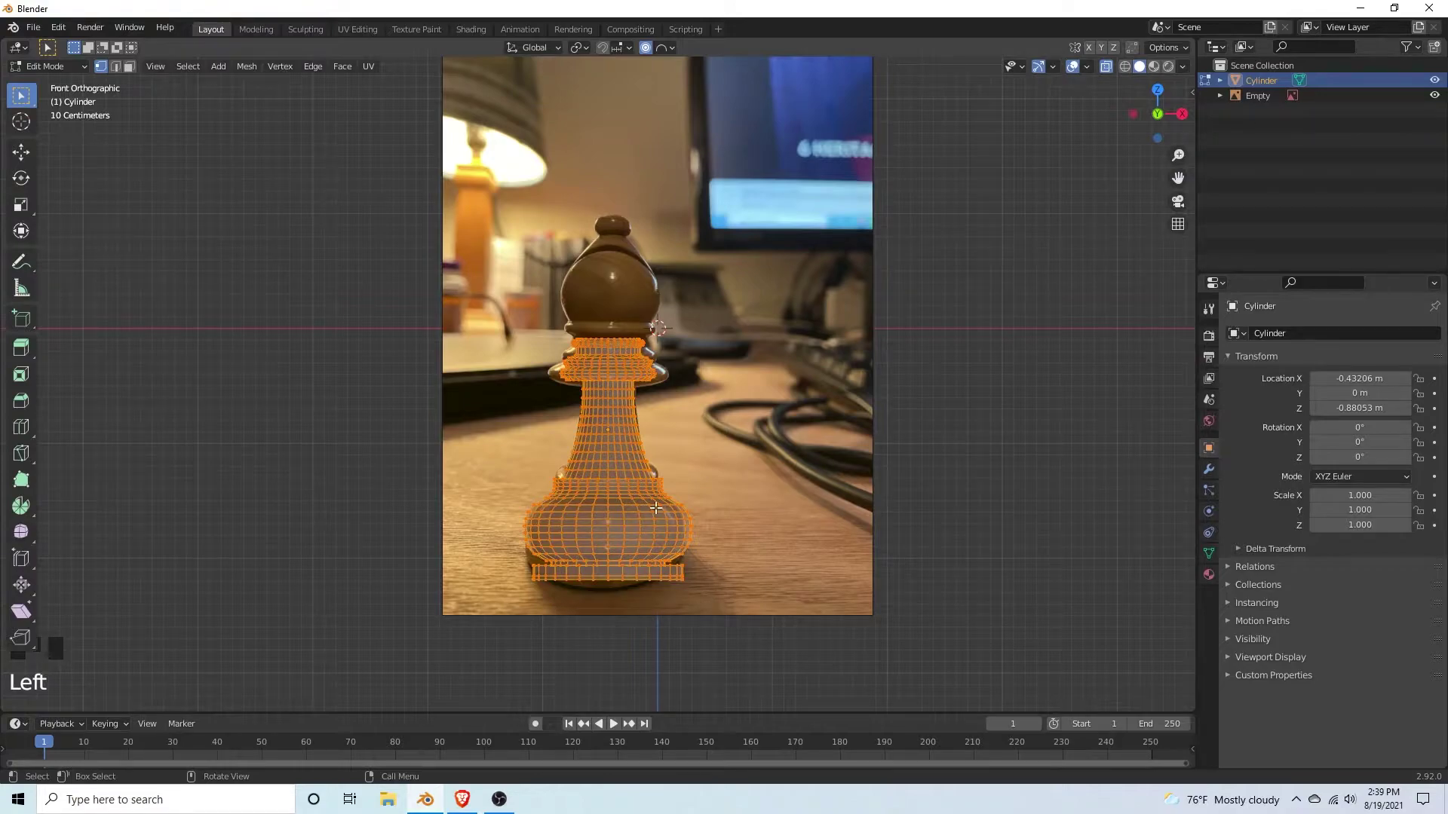
key("g")
key("z")
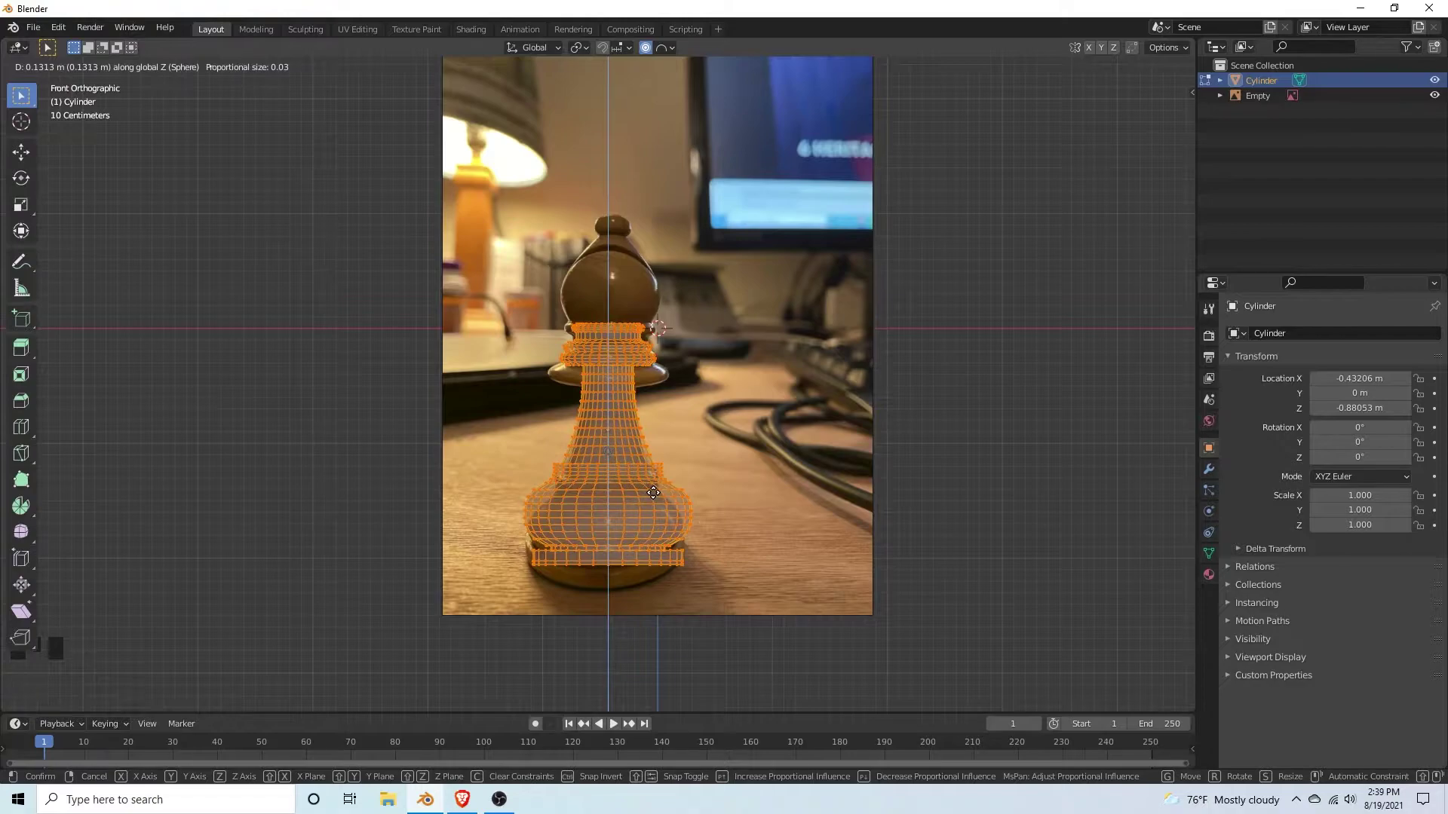
left_click(655, 491)
scroll(671, 500, "up", 3)
Step: Extrude the mesh's top ring about 0.63 m upward into the bishop's head
middle_click_drag(822, 381, 802, 494, "shift")
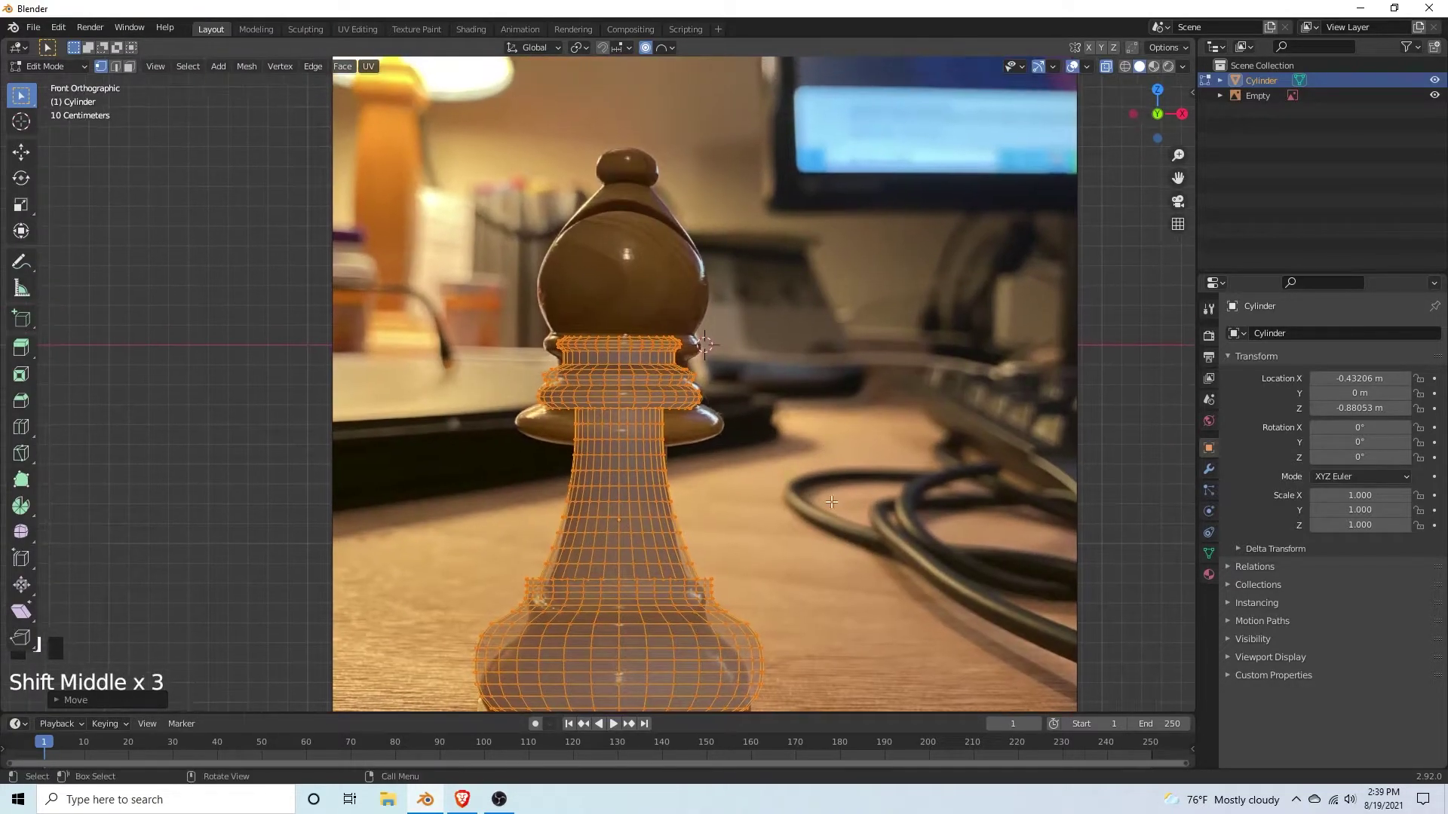
scroll(802, 494, "up", 4)
middle_click_drag(867, 392, 903, 506, "shift")
left_click(903, 506)
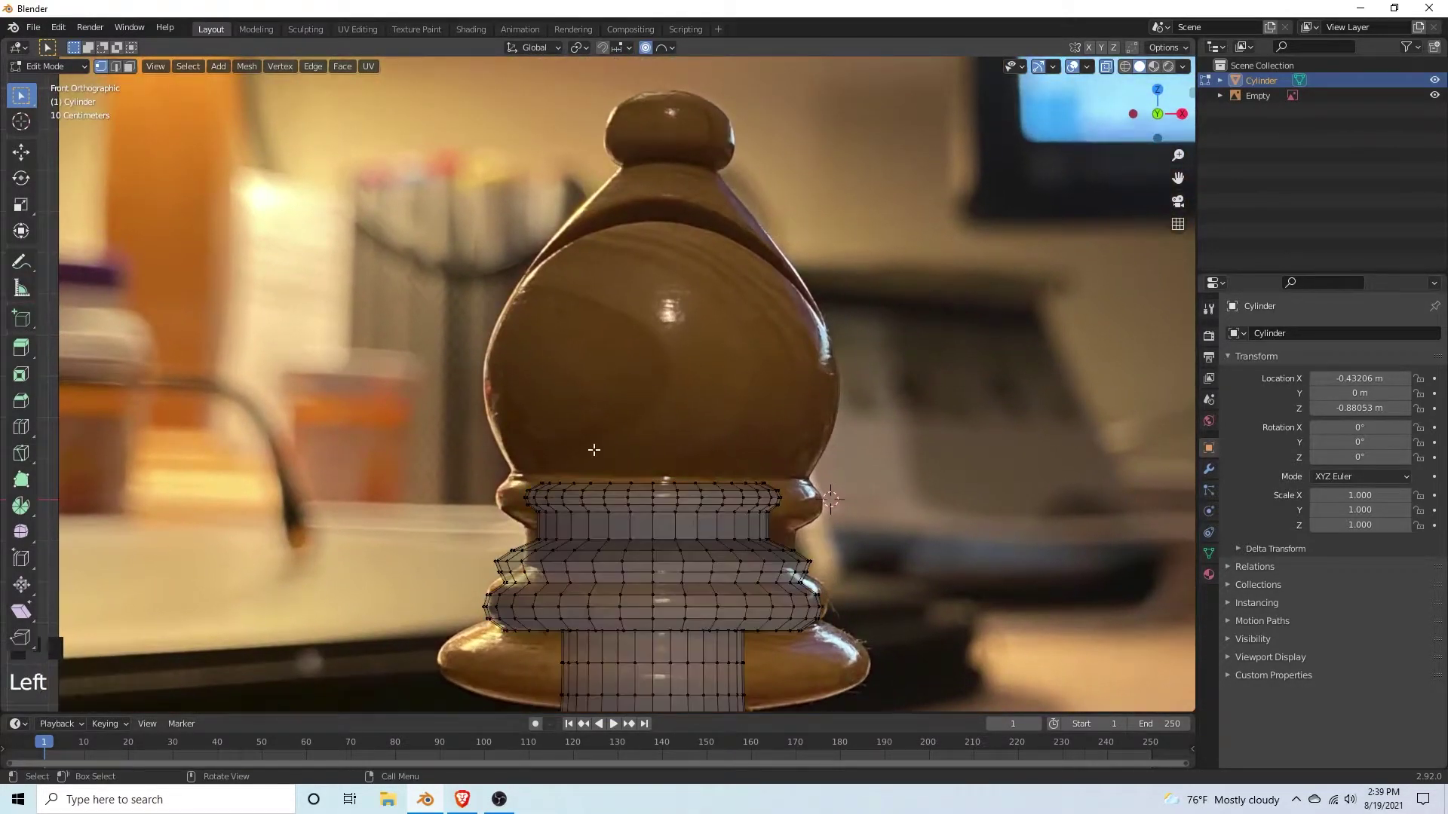
left_click_drag(520, 438, 840, 491)
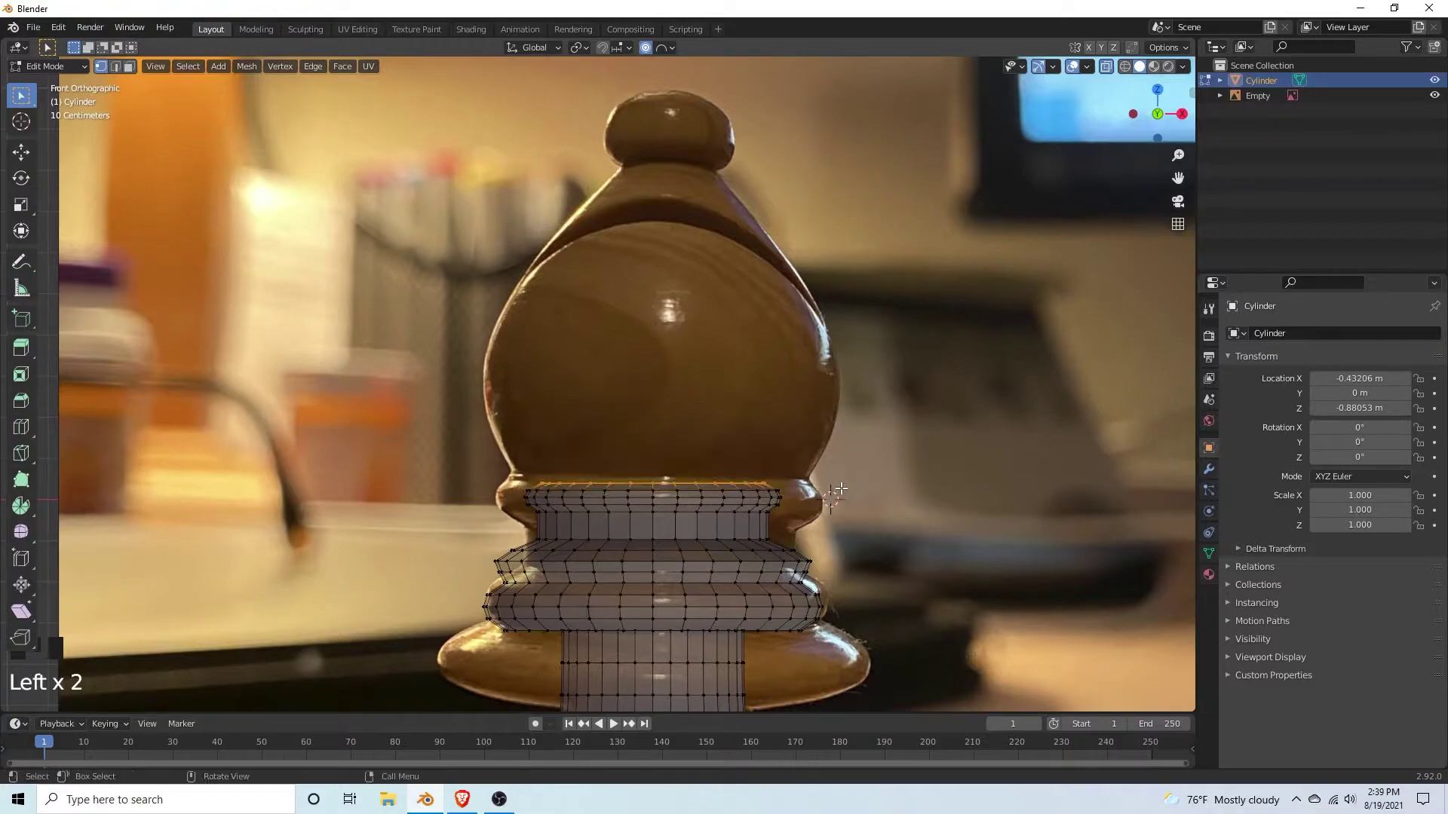
key("e")
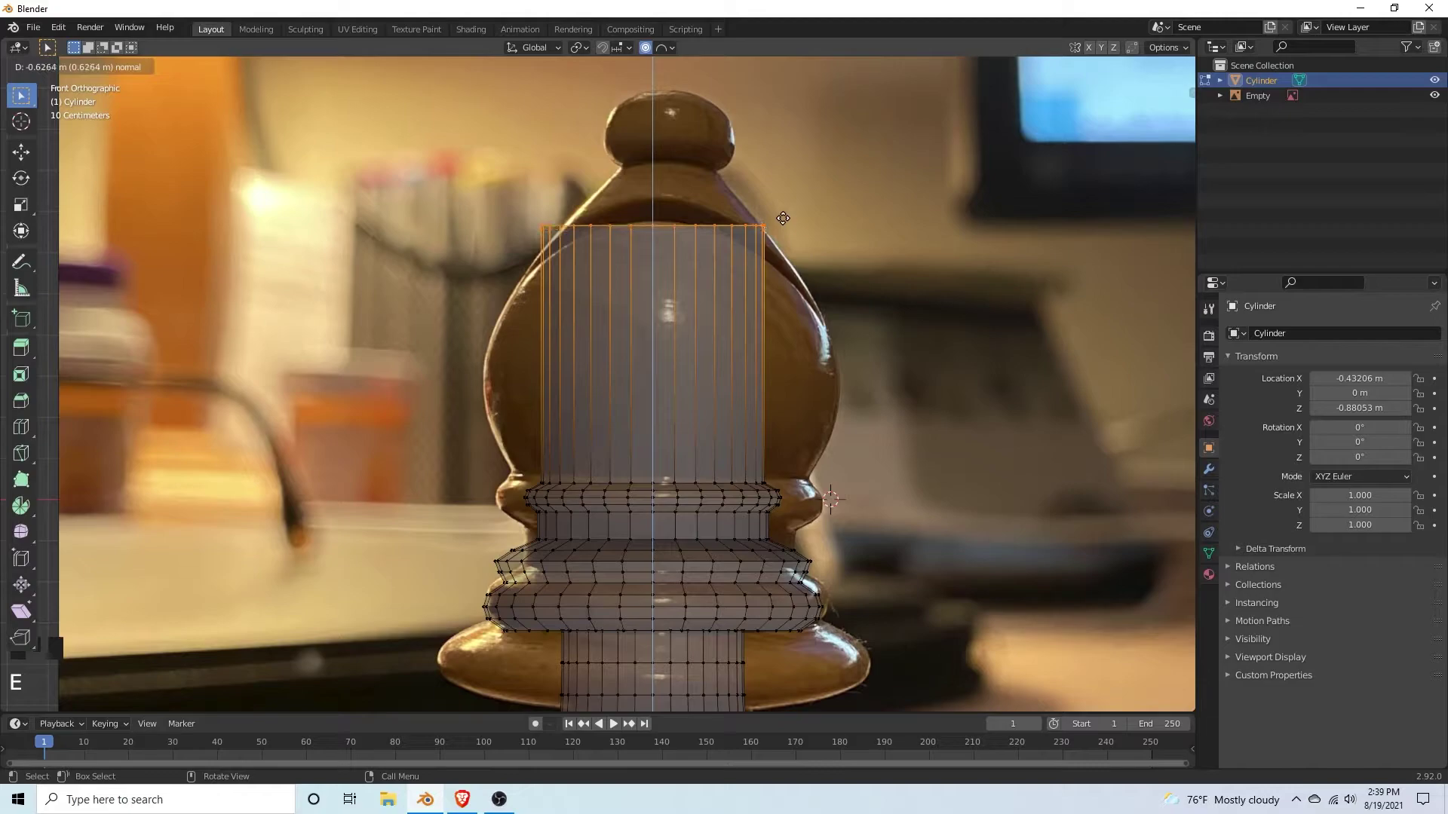
left_click(785, 219)
Step: Add eight loop cuts along the new column and scale the topmost ring inward
left_click(711, 394)
key("ctrl+r")
scroll(659, 372, "up", 7)
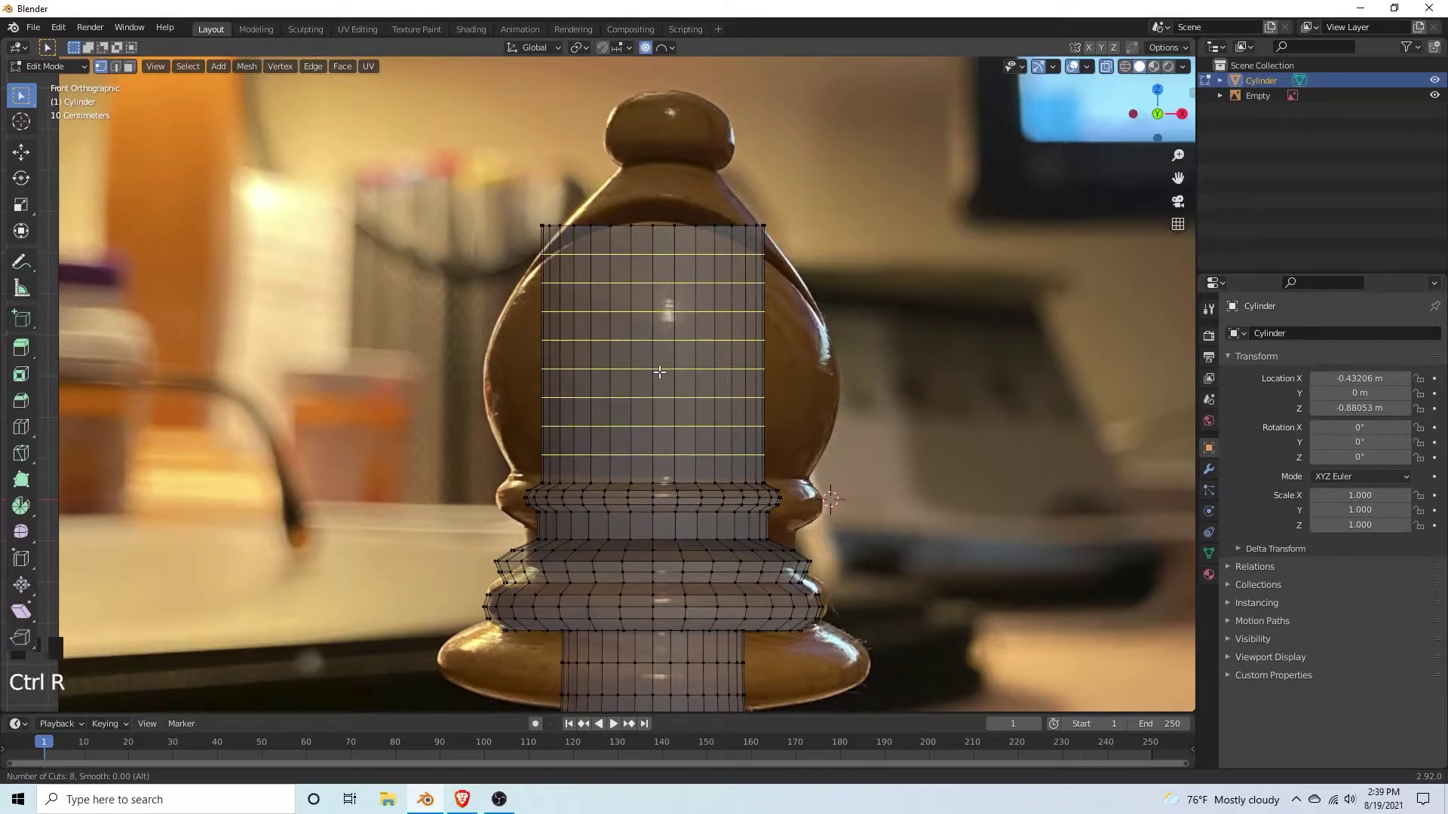
left_click(659, 371)
left_click(659, 372)
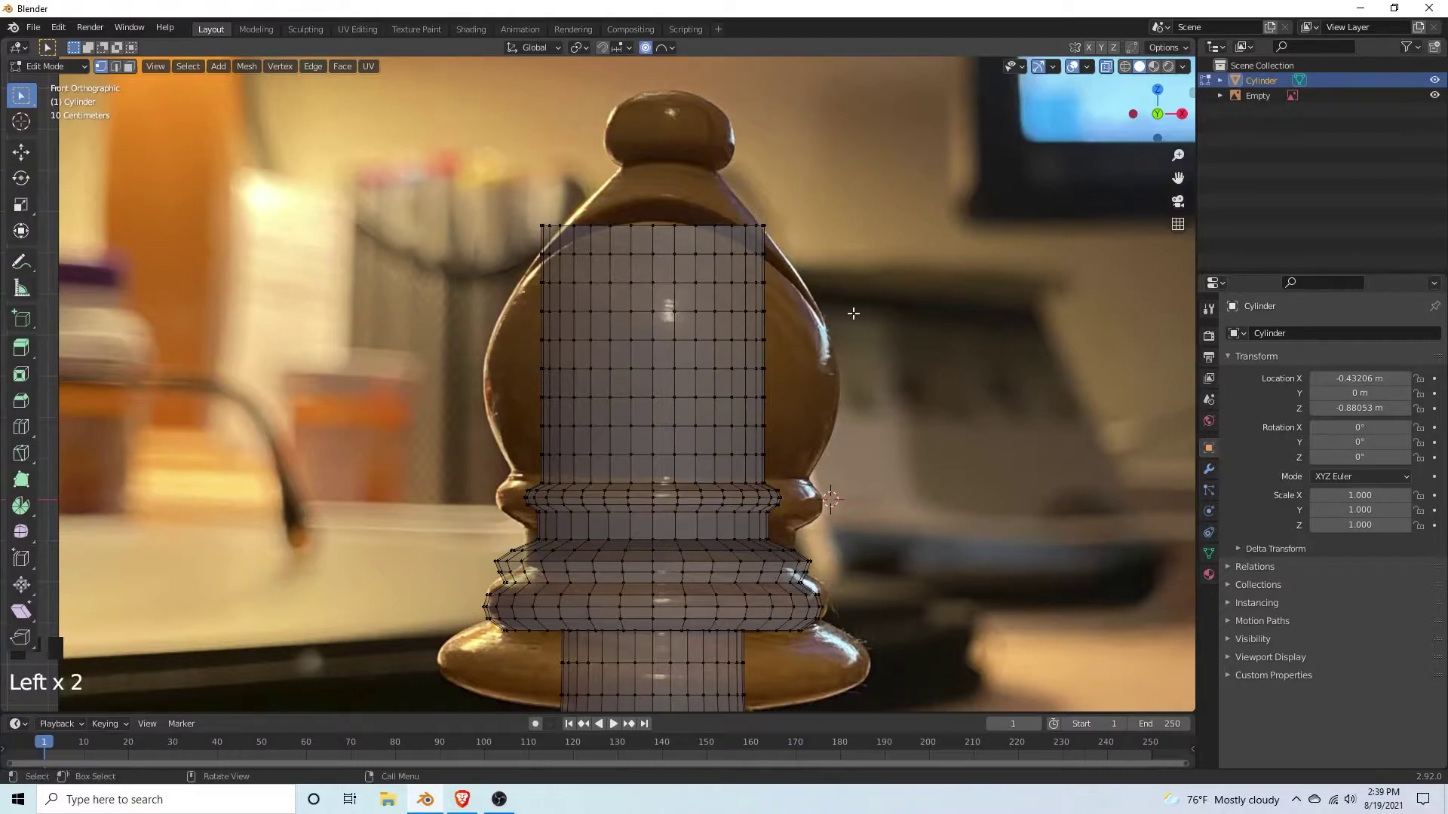
left_click_drag(475, 175, 784, 241)
key("s")
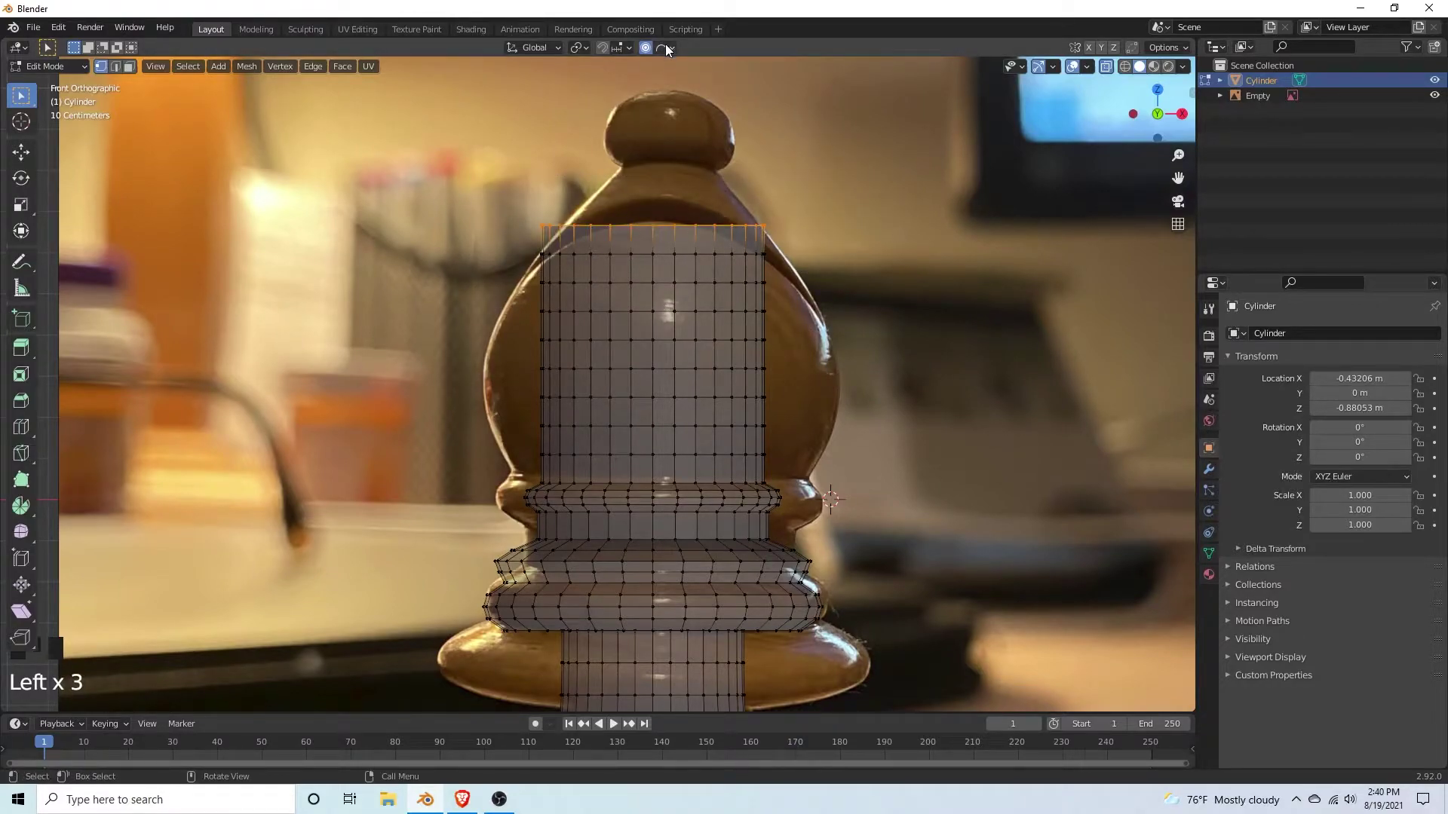
left_click(896, 489)
Step: Reshape the head rings and widen the bulb's widest ring horizontally
key("s")
left_click(226, 507)
scroll(603, 452, "down", 3)
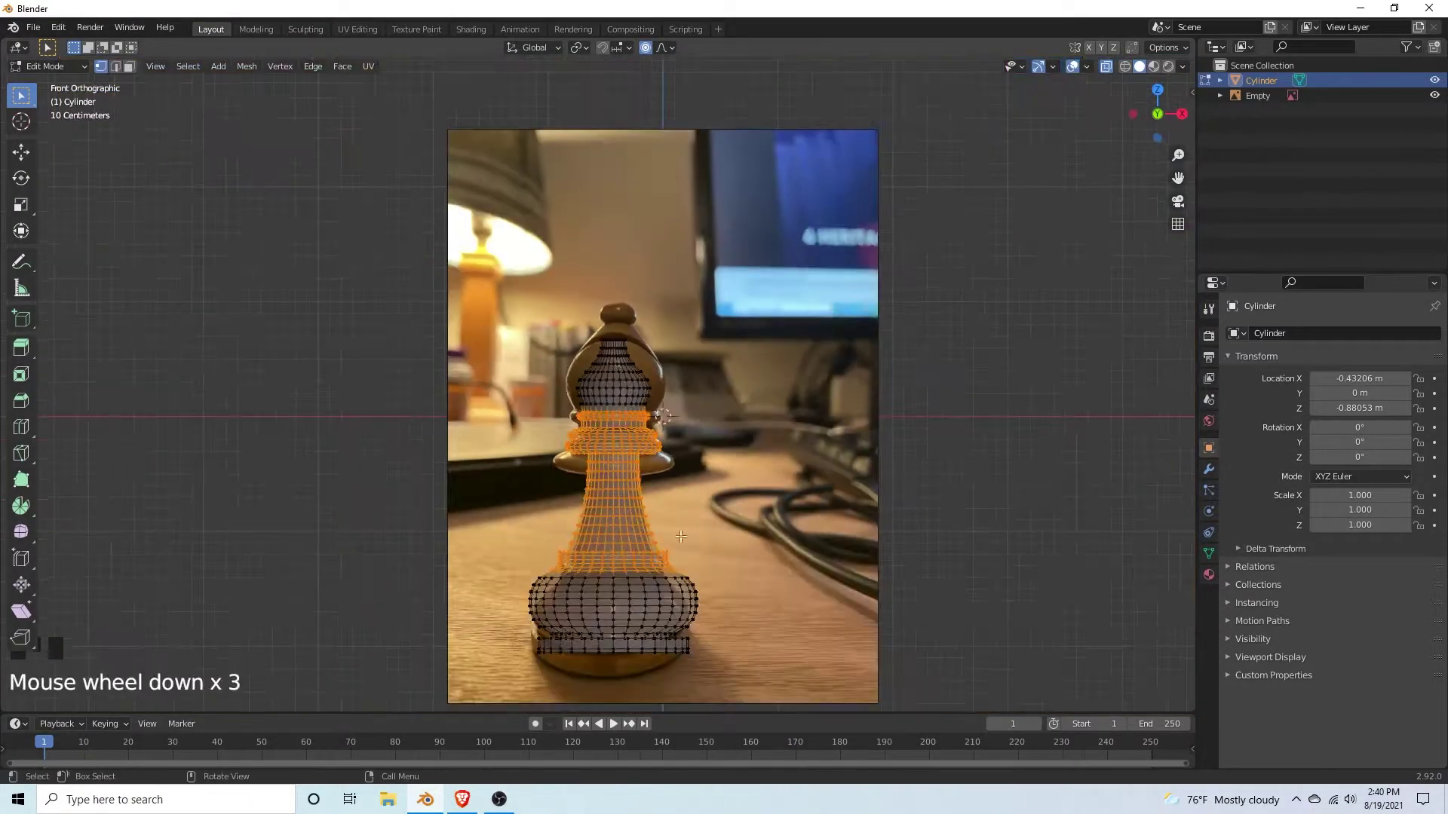
scroll(606, 506, "up", 3)
left_click_drag(481, 457, 605, 507)
scroll(606, 507, "down", 3)
scroll(633, 362, "up", 4)
left_click_drag(485, 297, 566, 336)
key("s")
key("shift+z")
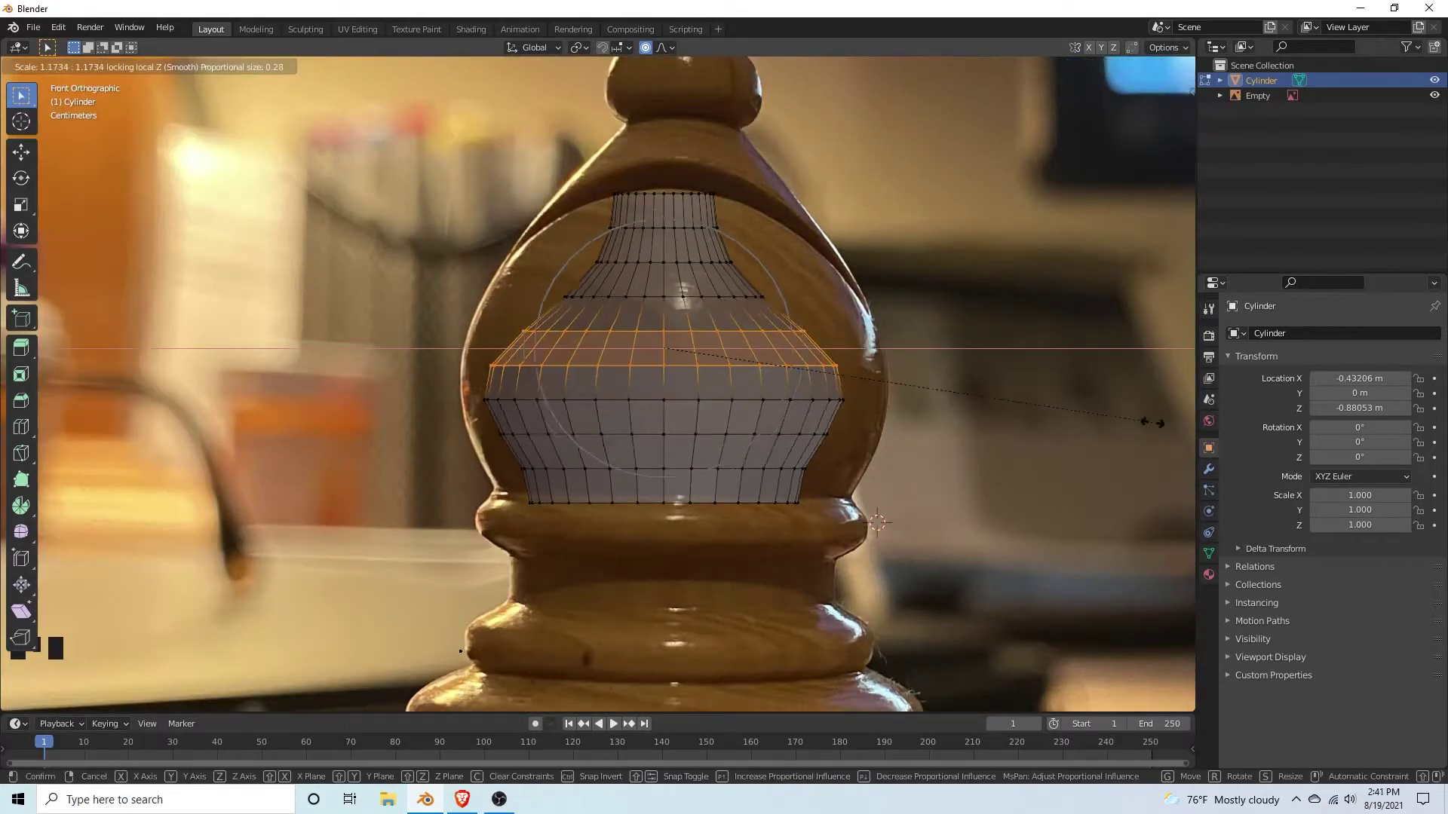
scroll(372, 346, "up", 1)
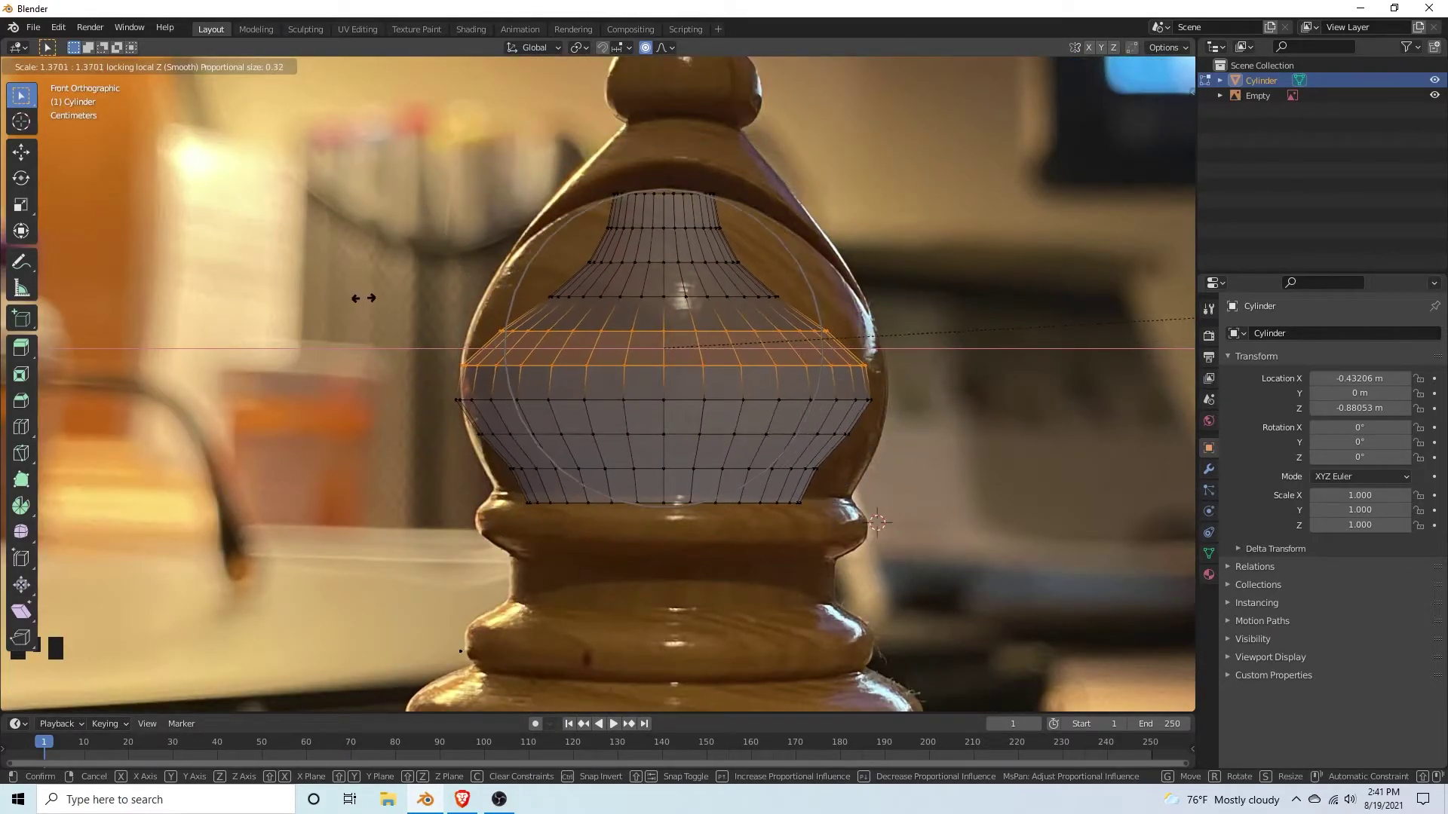
scroll(339, 211, "down", 3)
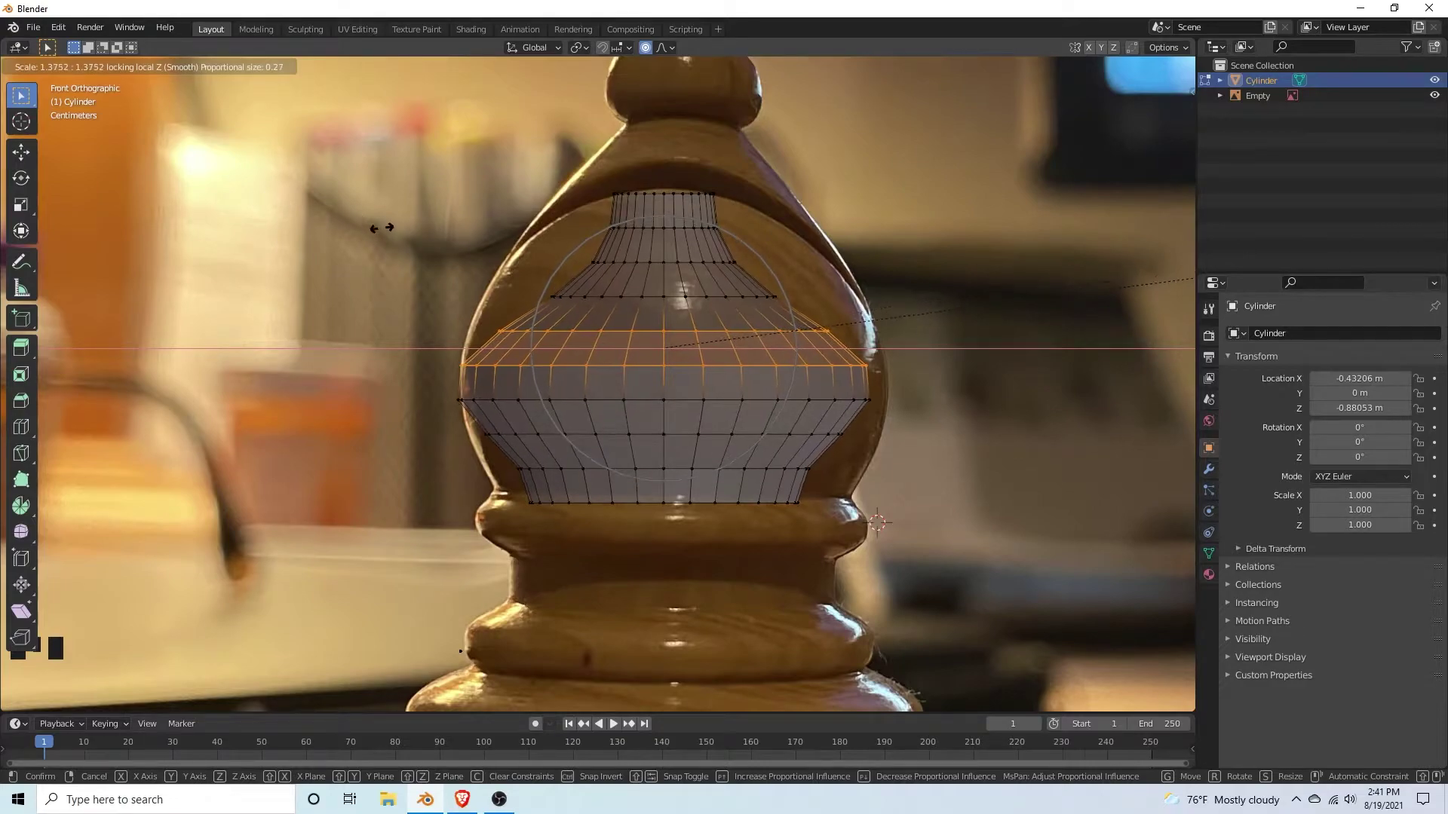
left_click(368, 228)
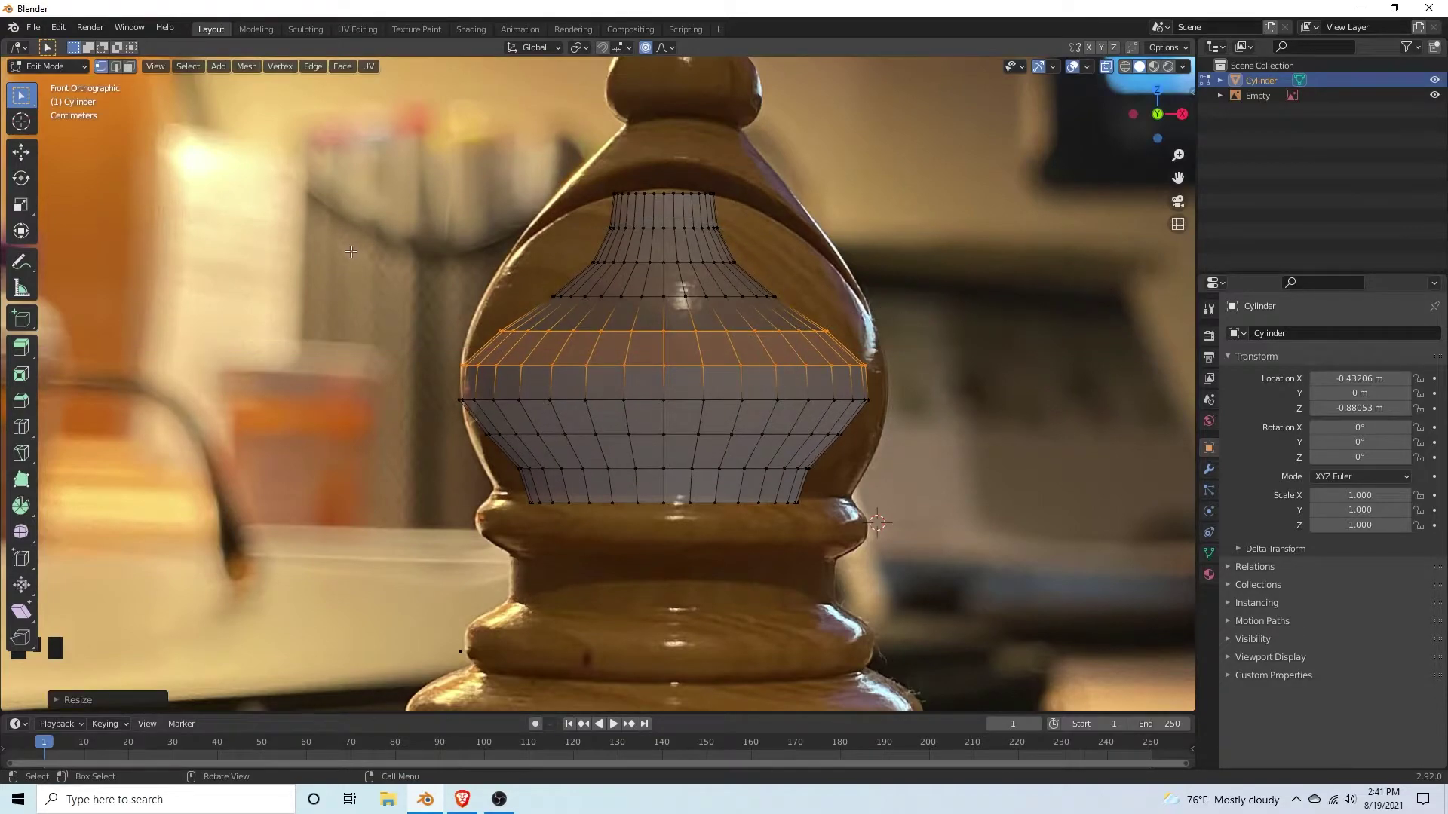
Step: Widen the bulb's lower ring horizontally, then revert the recent reshaping
left_click(531, 470, "alt")
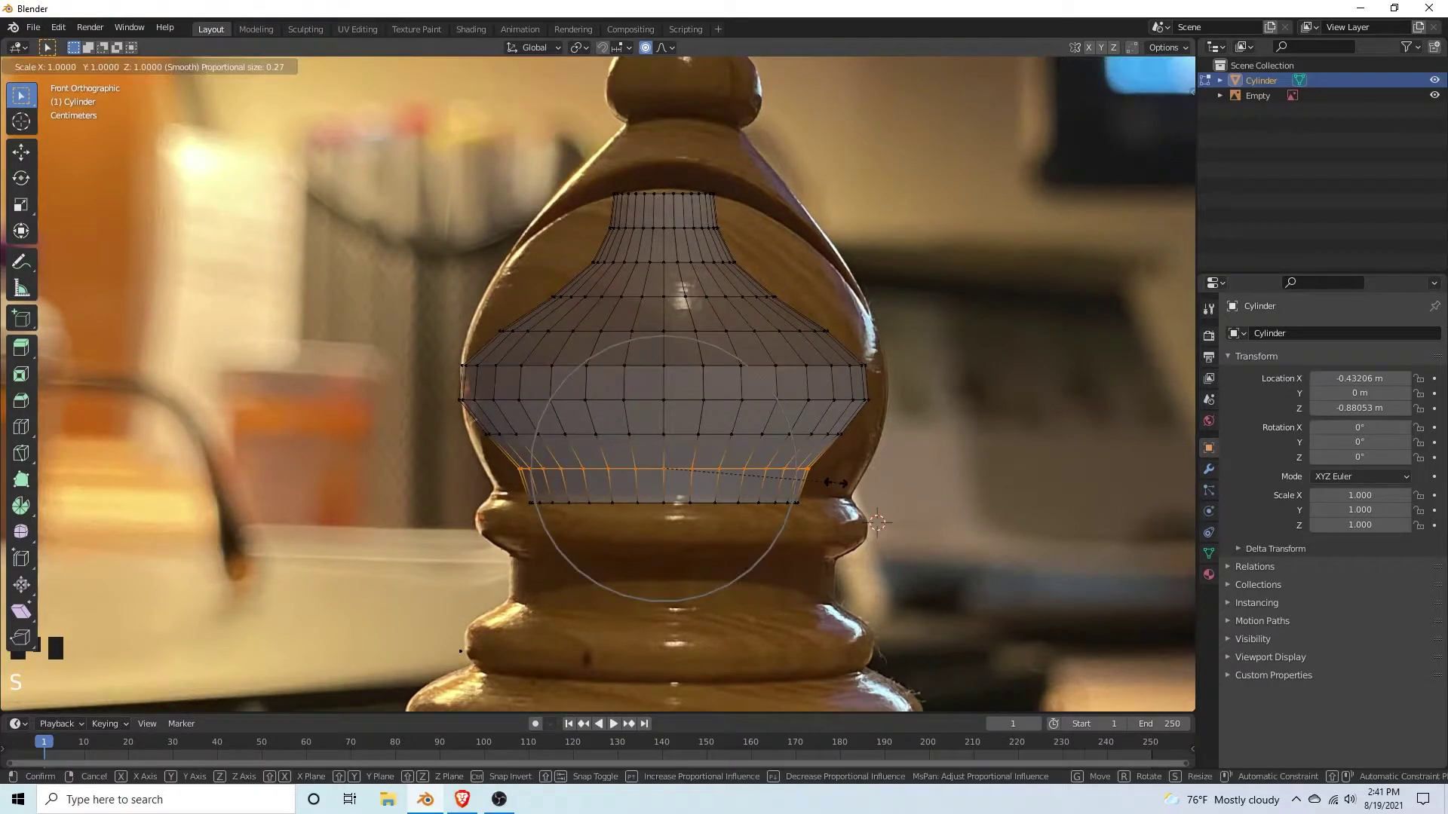
key("shift+z")
scroll(980, 503, "up", 1)
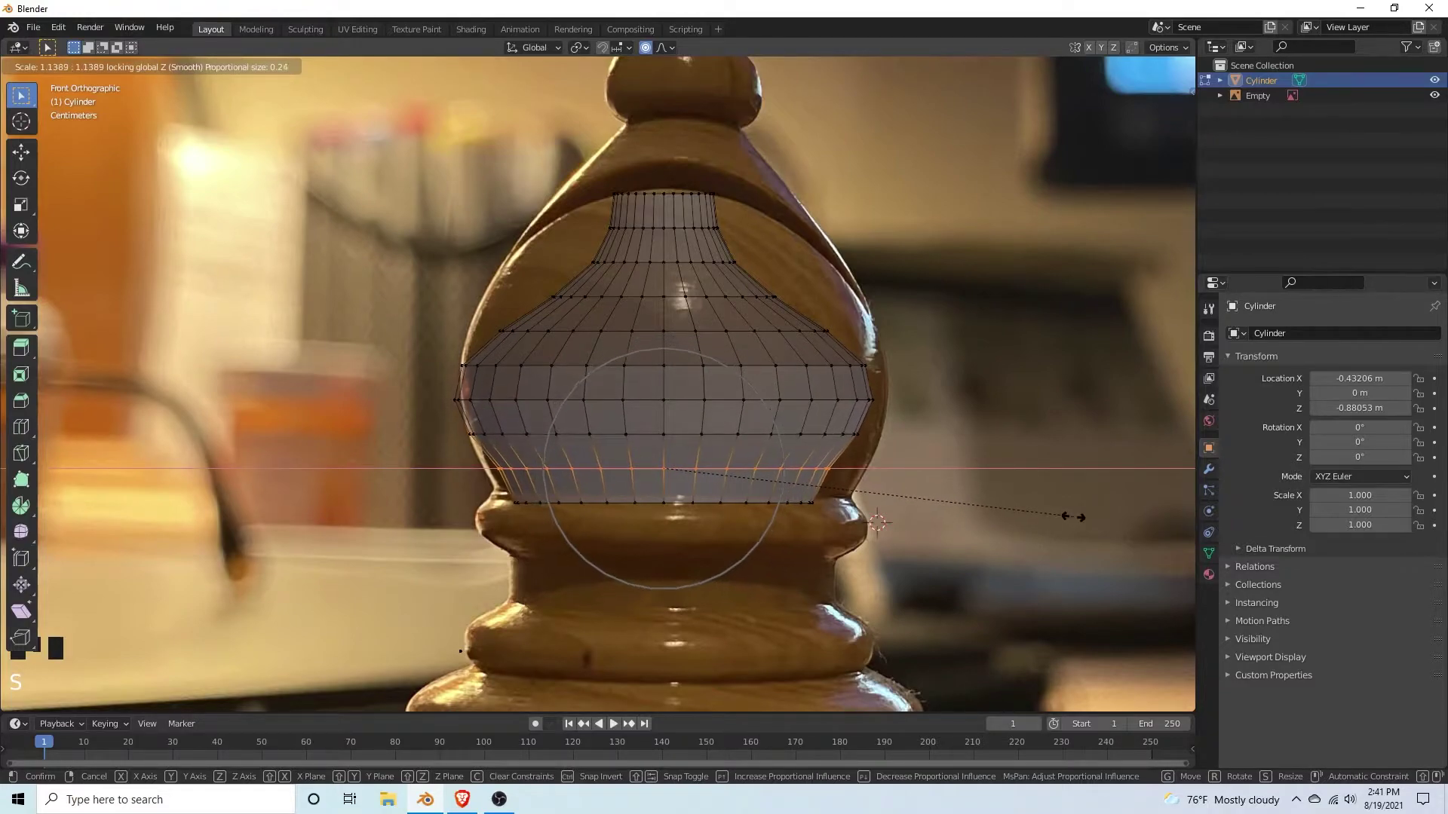
scroll(1094, 518, "up", 5)
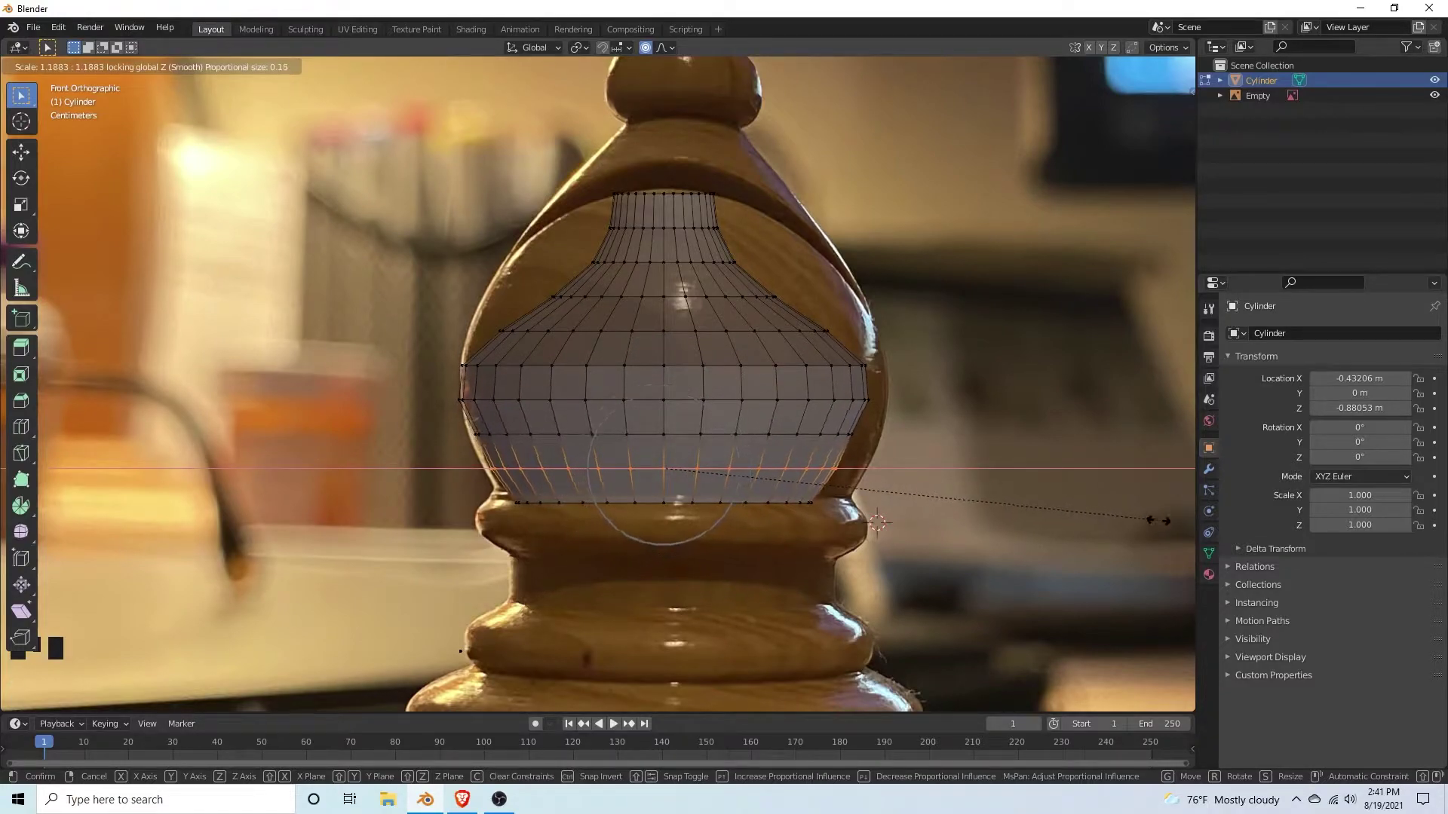
scroll(1150, 528, "down", 1)
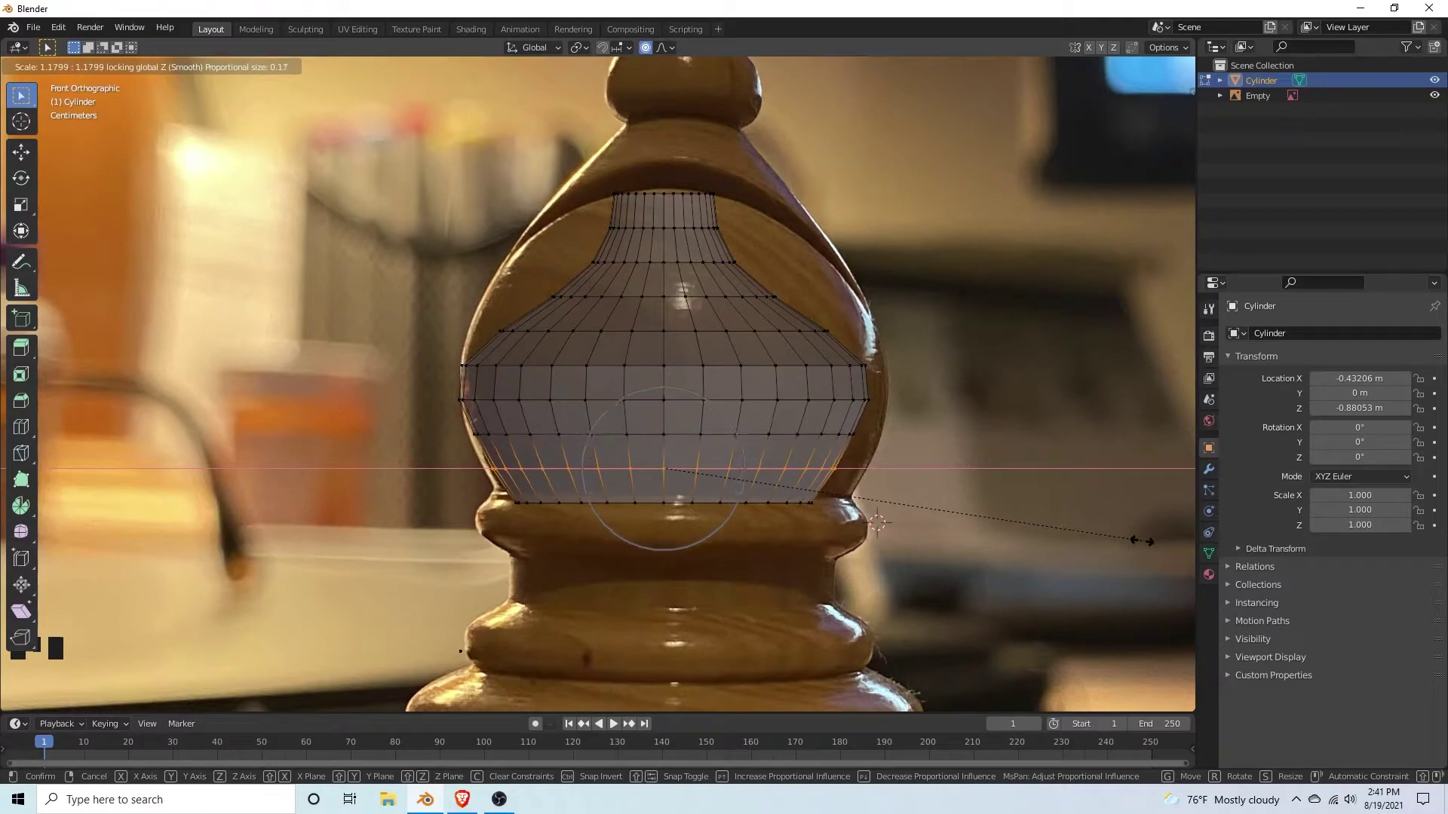
left_click(1124, 528)
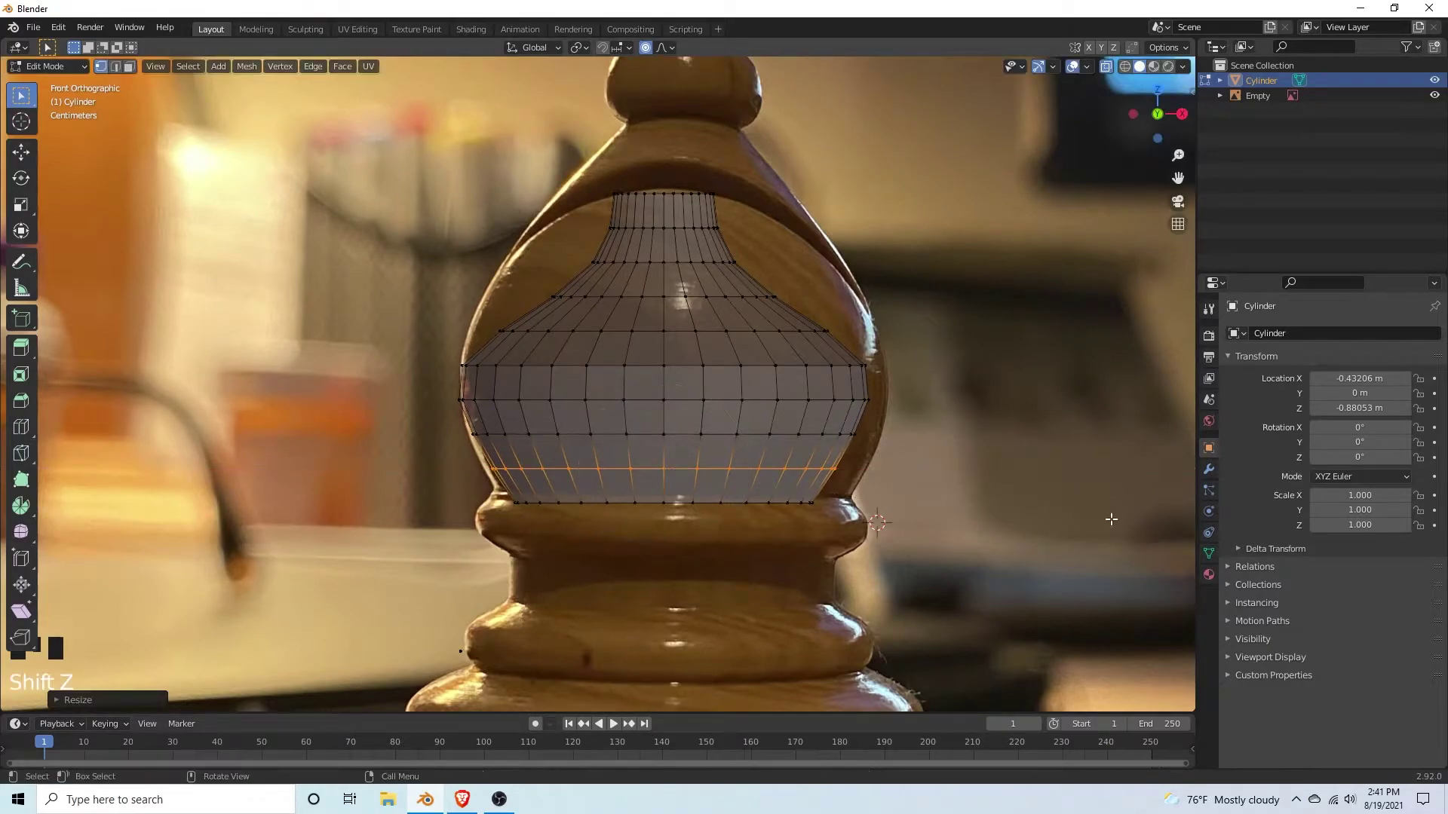
key("ctrl+shift+z")
key("ctrl+shift+z")
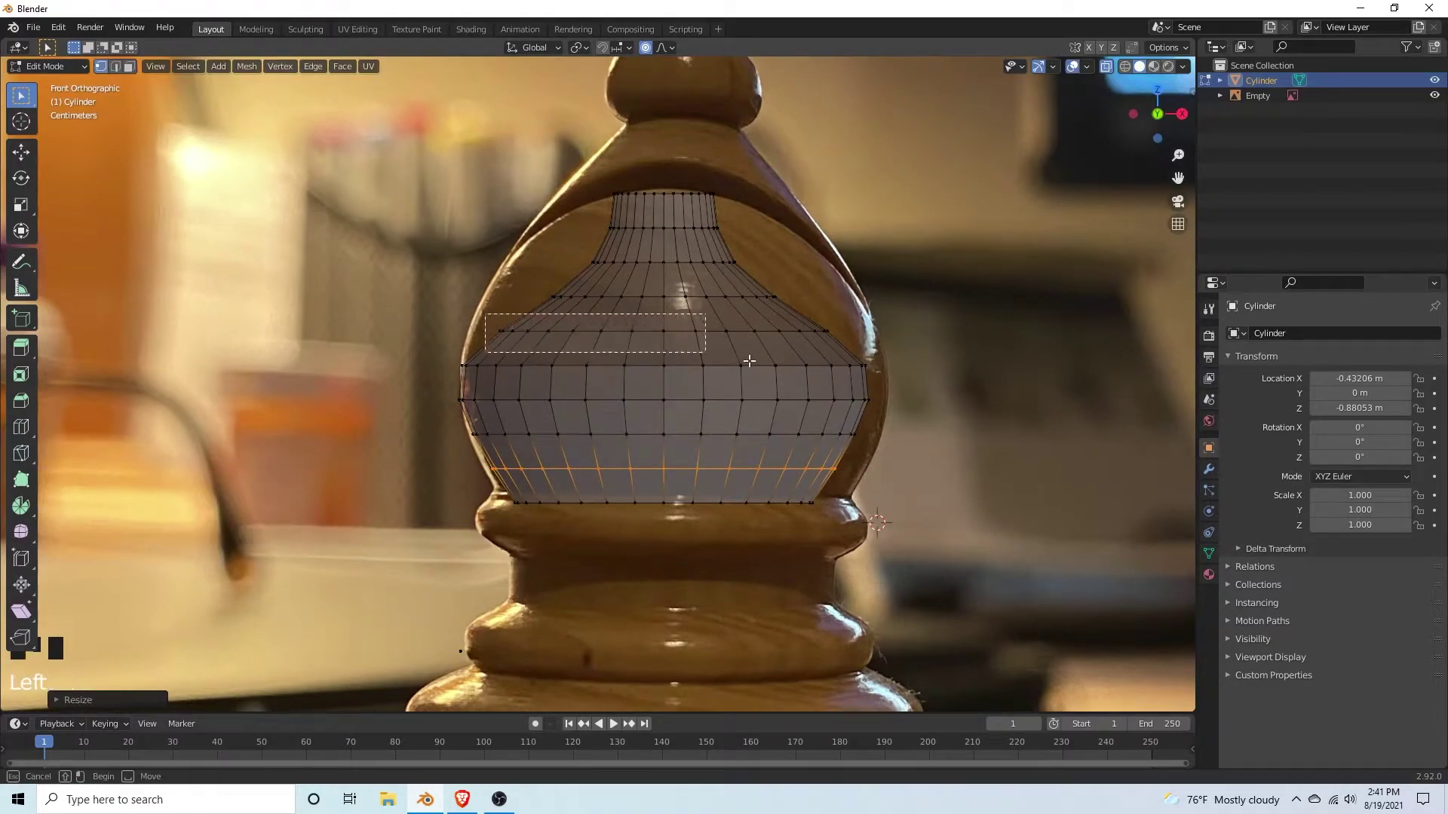
Step: Widen the head's upper ring and lower rows horizontally to form an egg-shaped bulb
key("s")
key("shift+z")
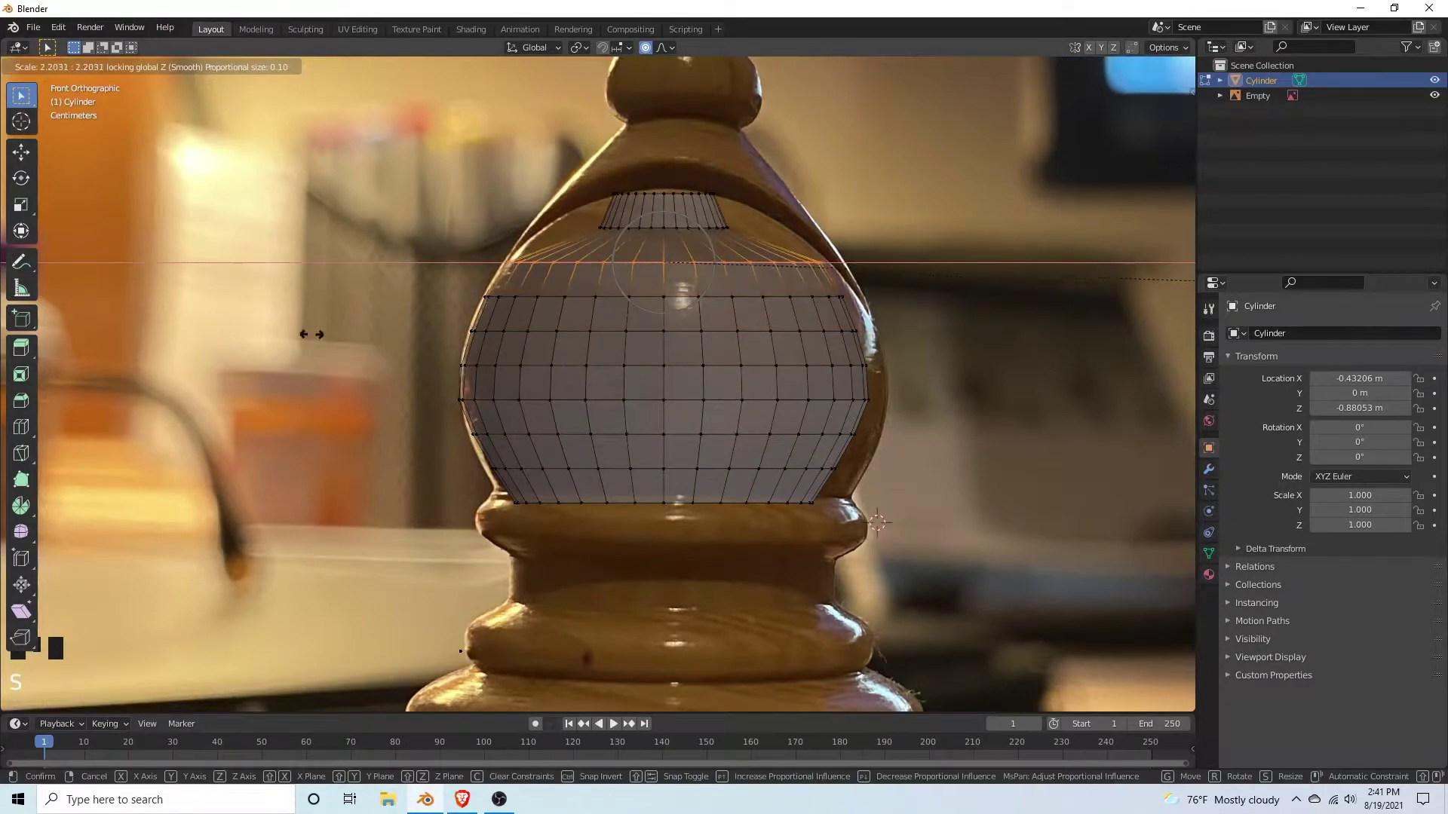
left_click(419, 450)
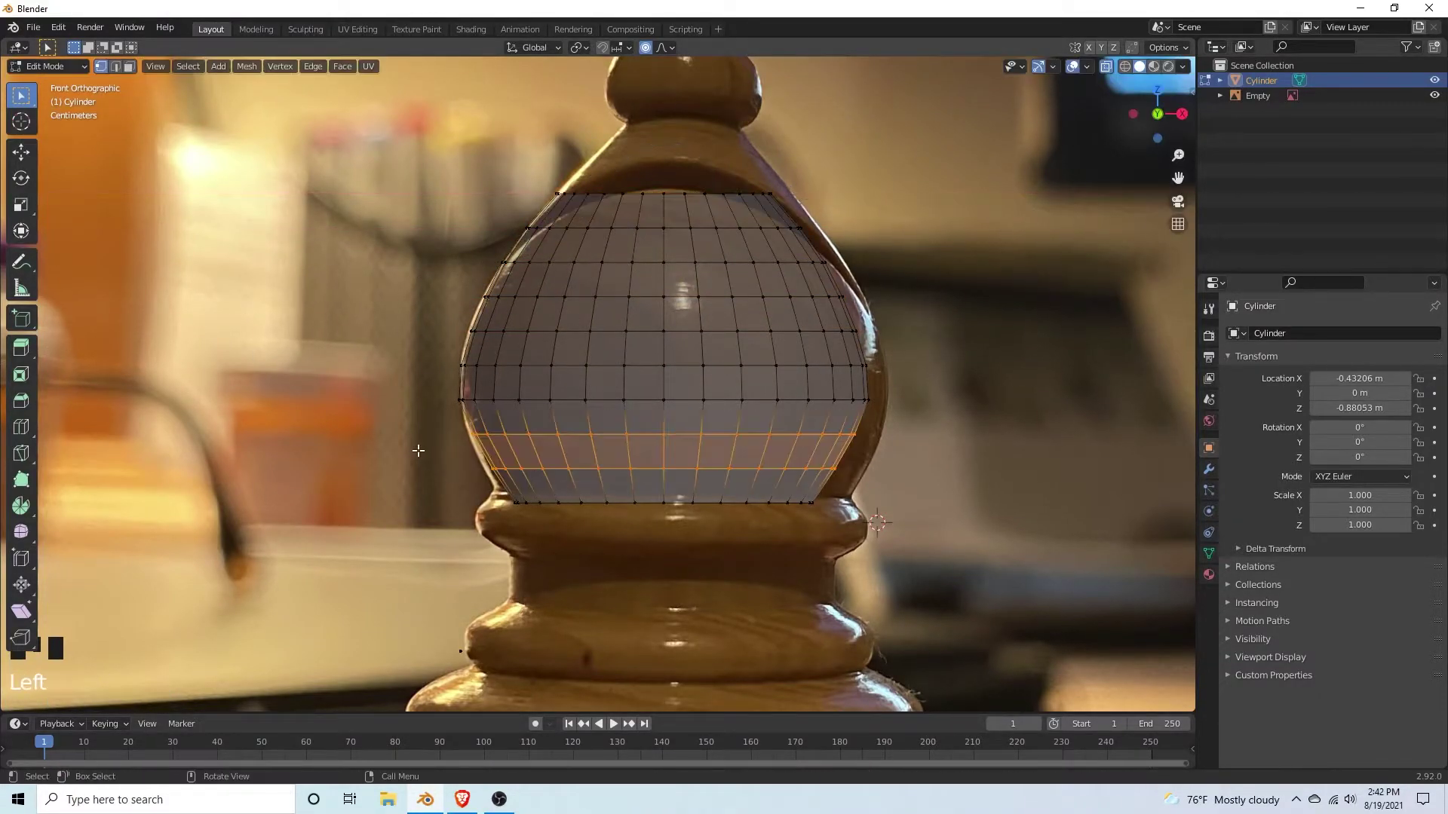
key("s")
key("shift+z")
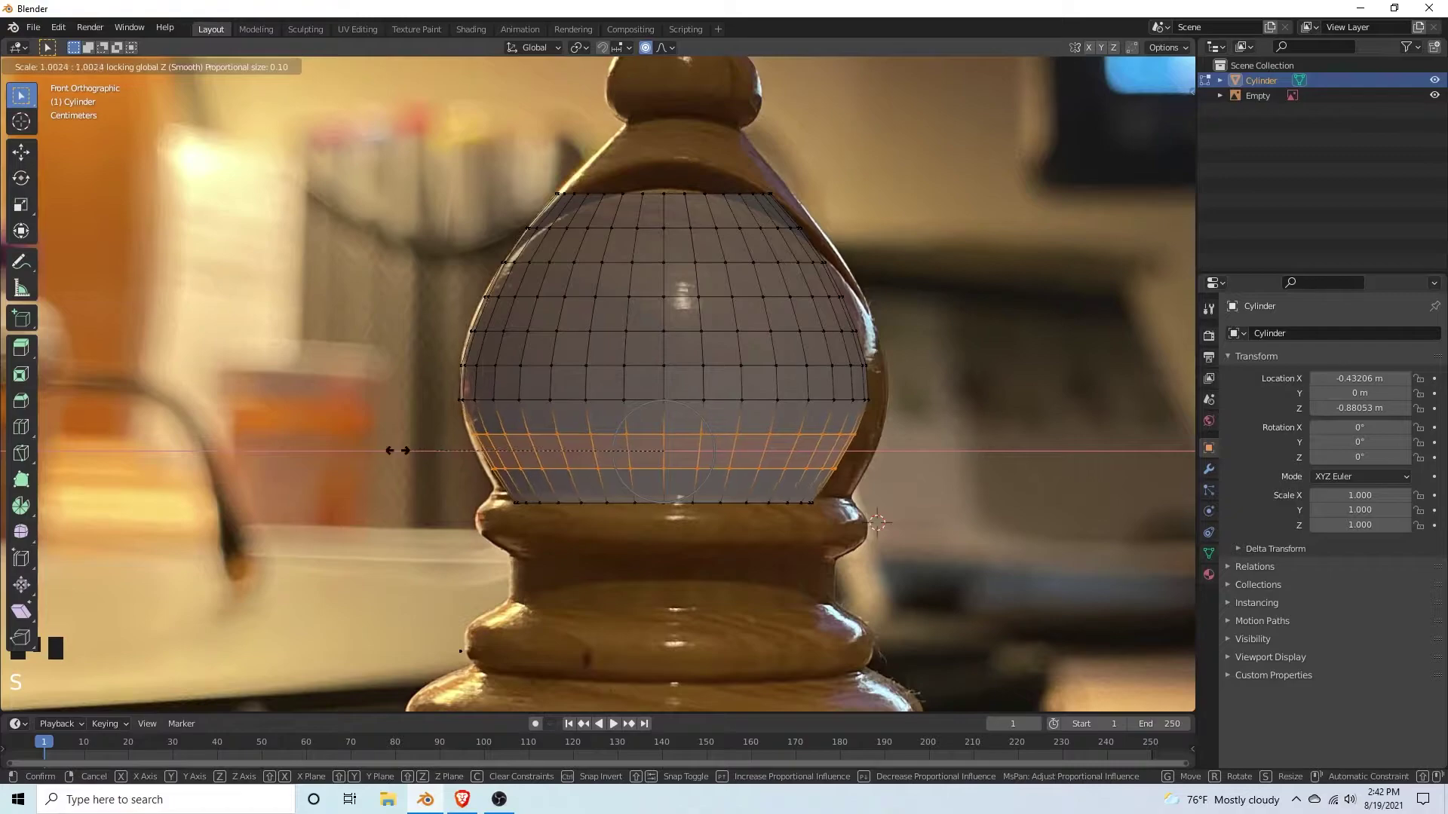
left_click(333, 447)
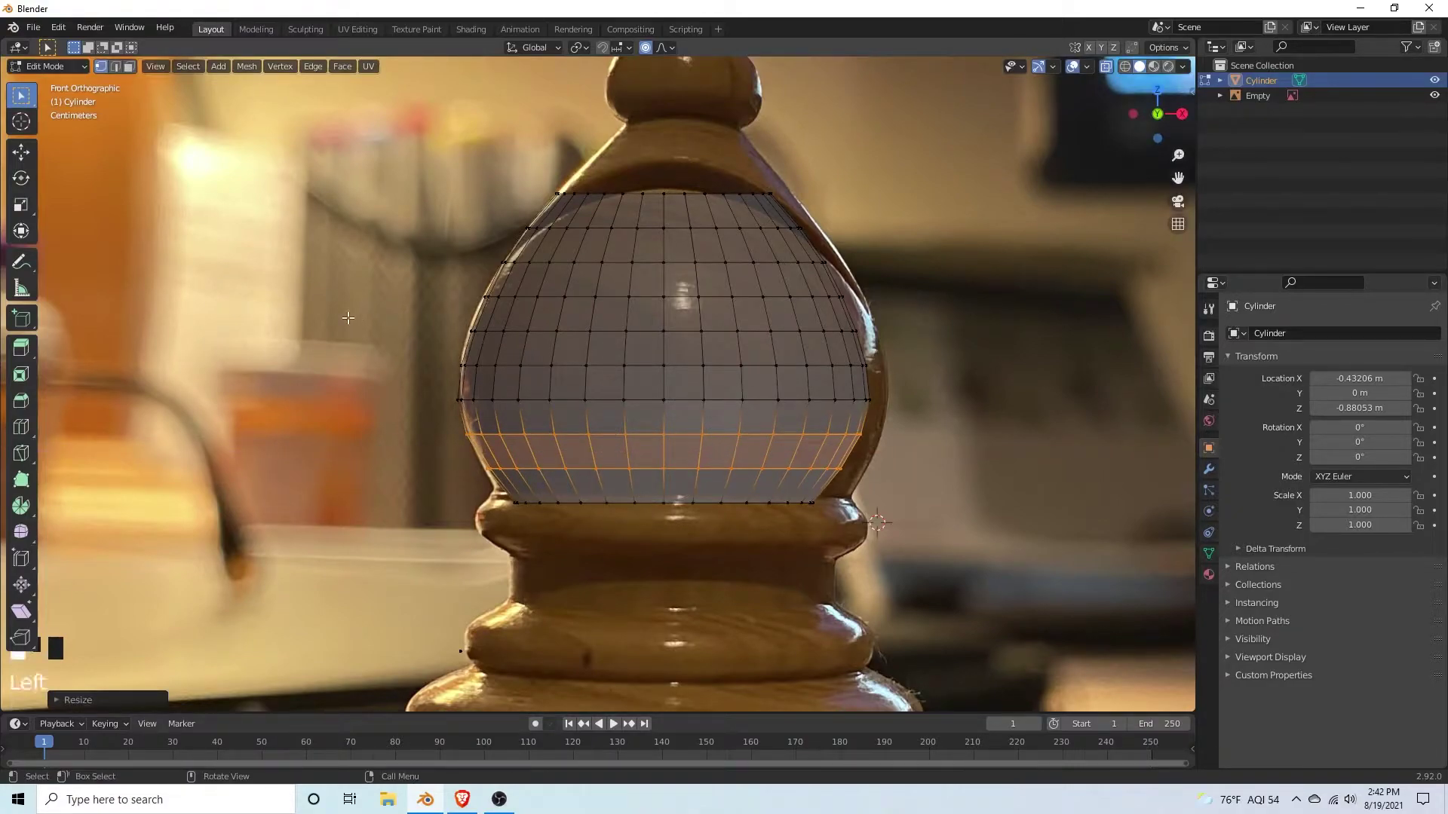
Step: Extrude the head's top vertex ring upward into a new band
key("alt+a")
middle_click_drag(958, 341, 937, 430, "shift")
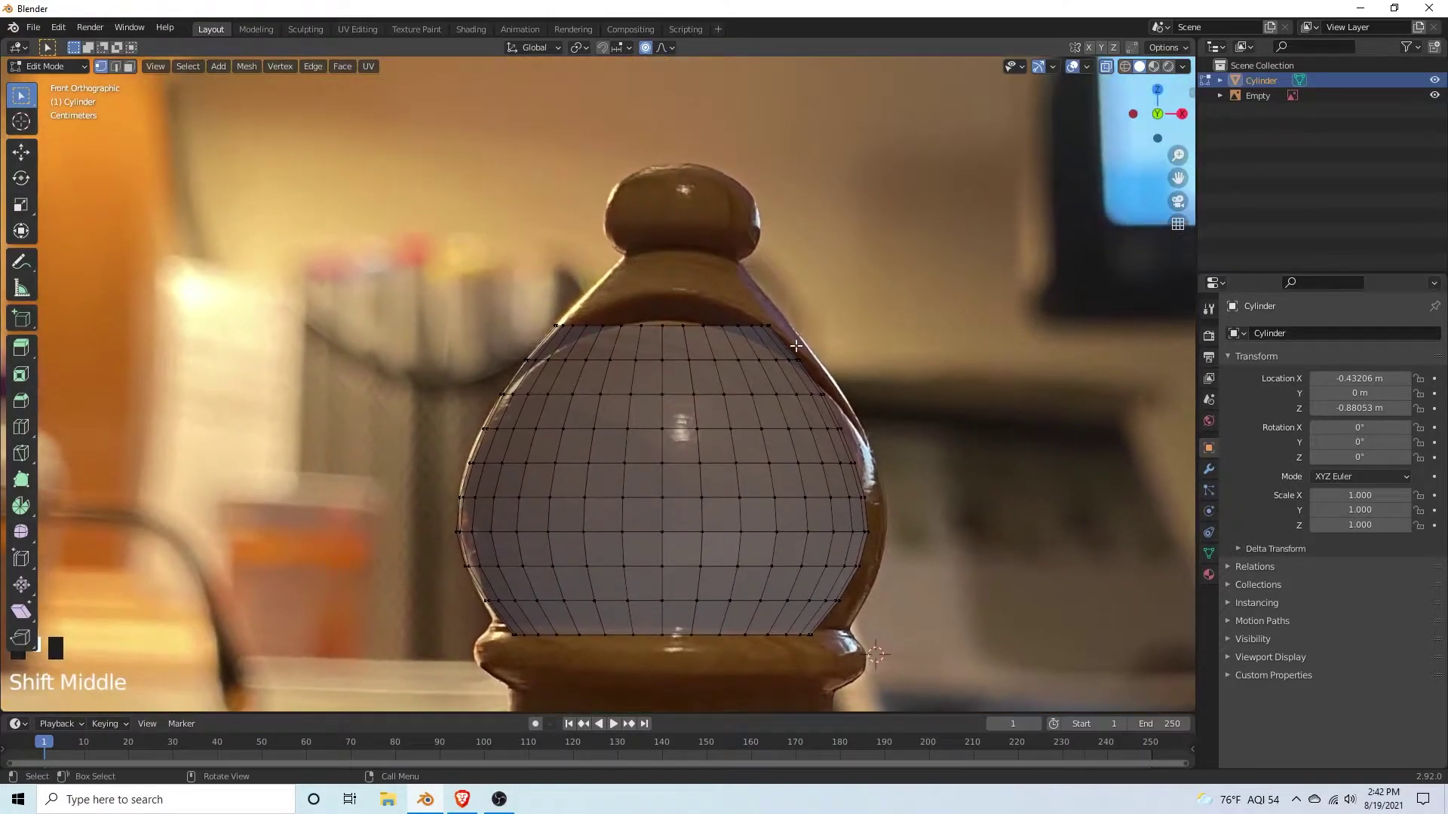
left_click_drag(796, 262, 558, 341)
key("e")
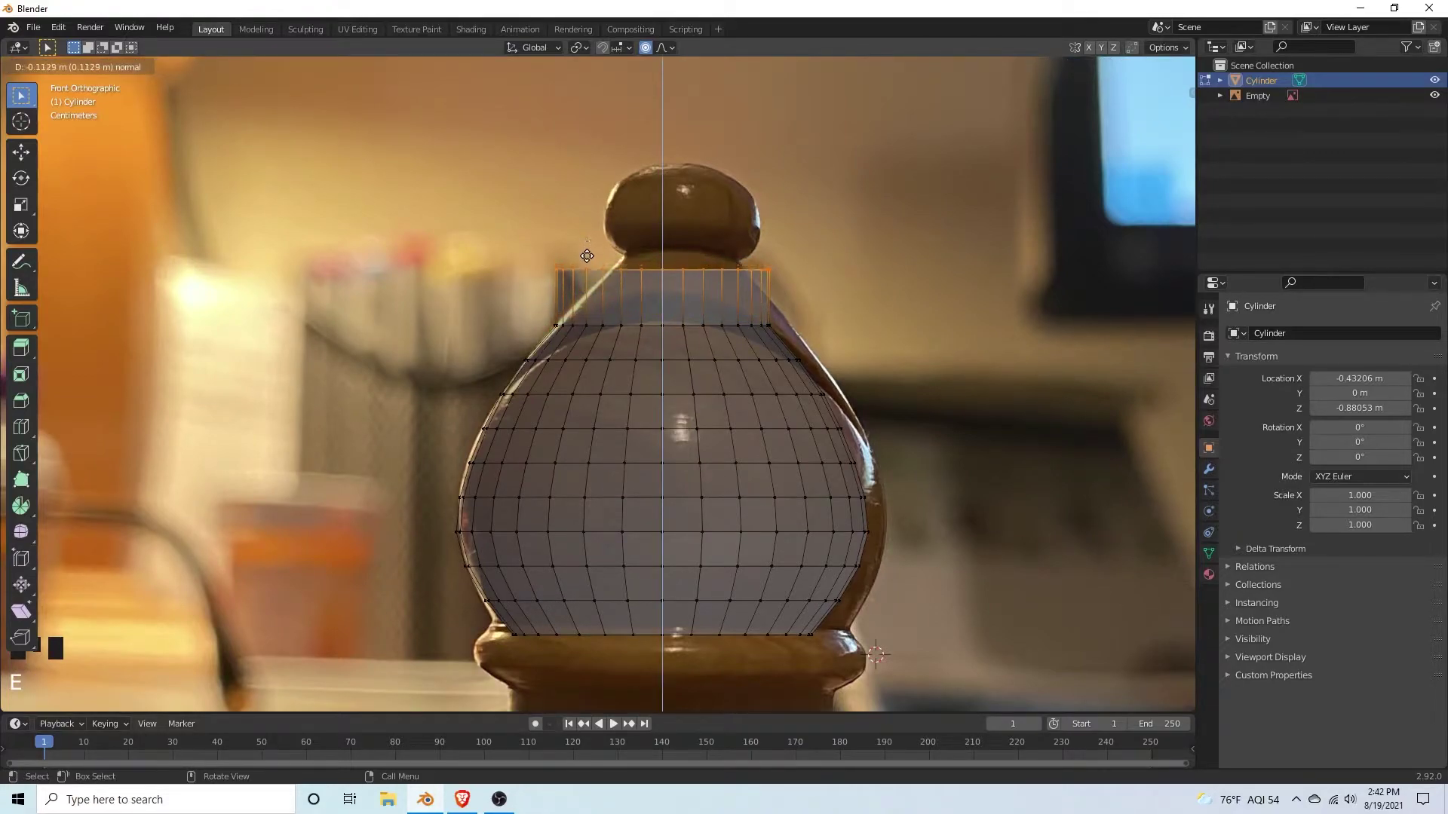
left_click(590, 265)
left_click(738, 309)
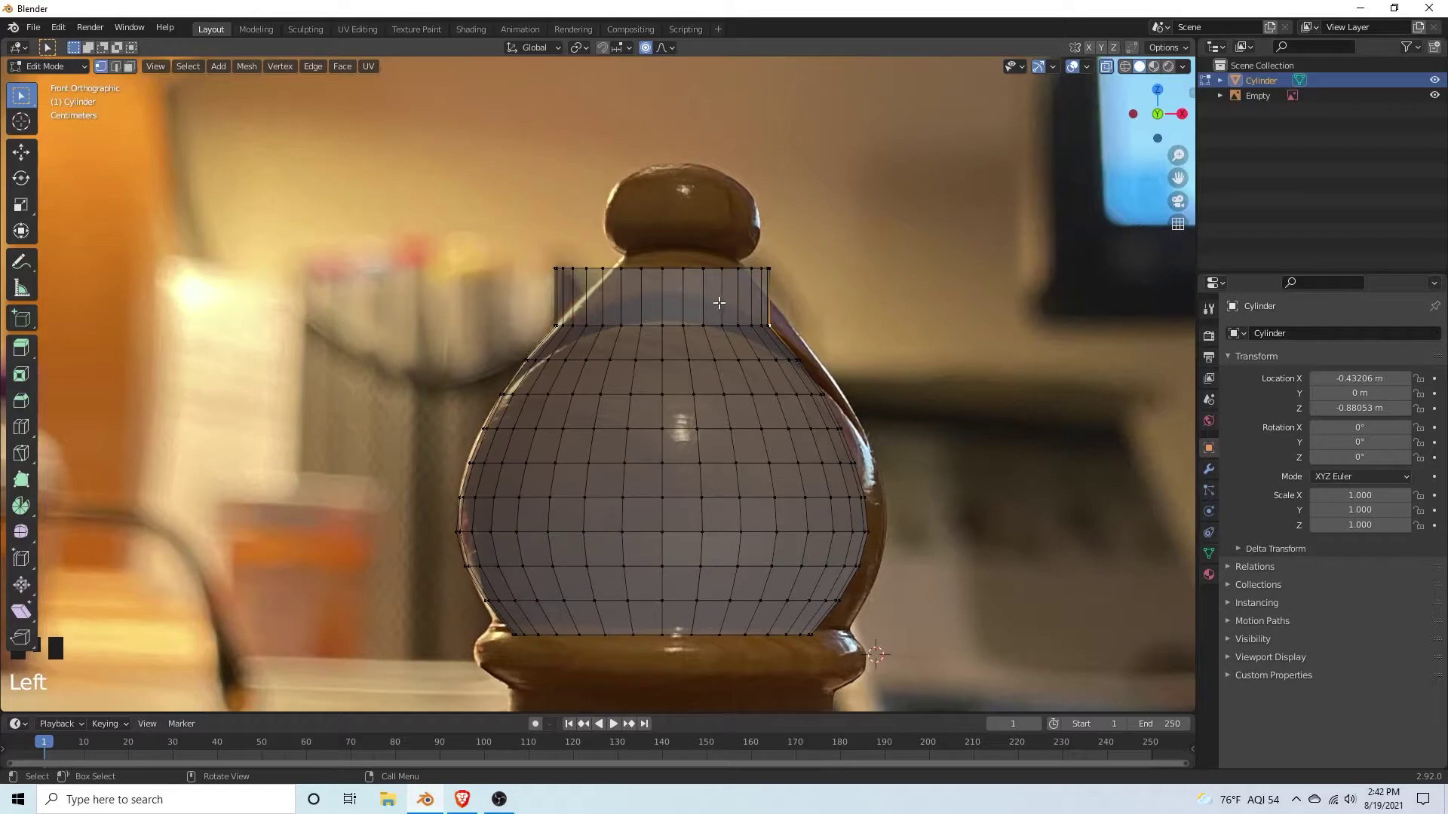
left_click(718, 302)
Step: Add two loop cuts on the top band, pinch it inward, and switch to solid shading
key("ctrl+r")
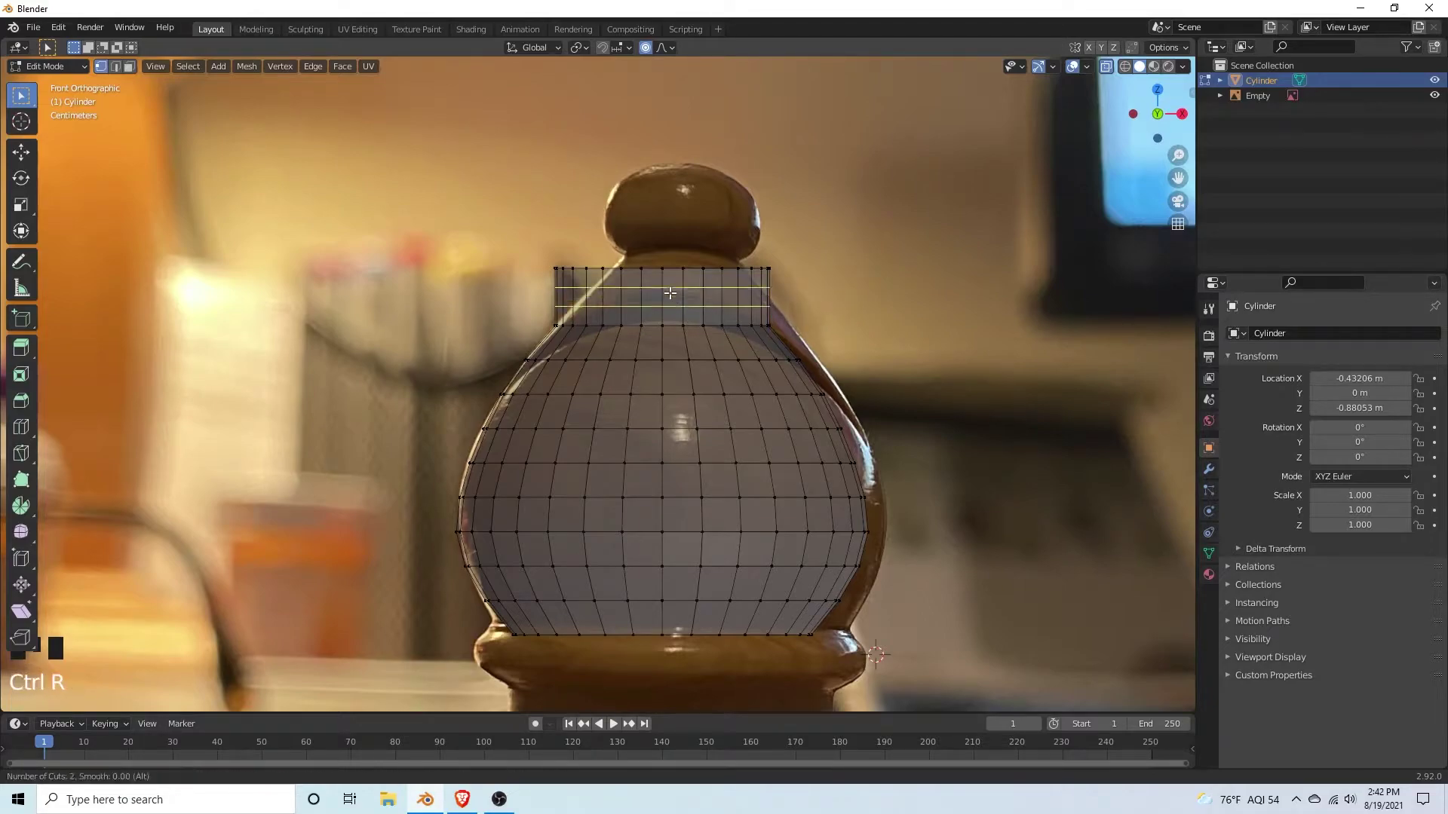
left_click(670, 294)
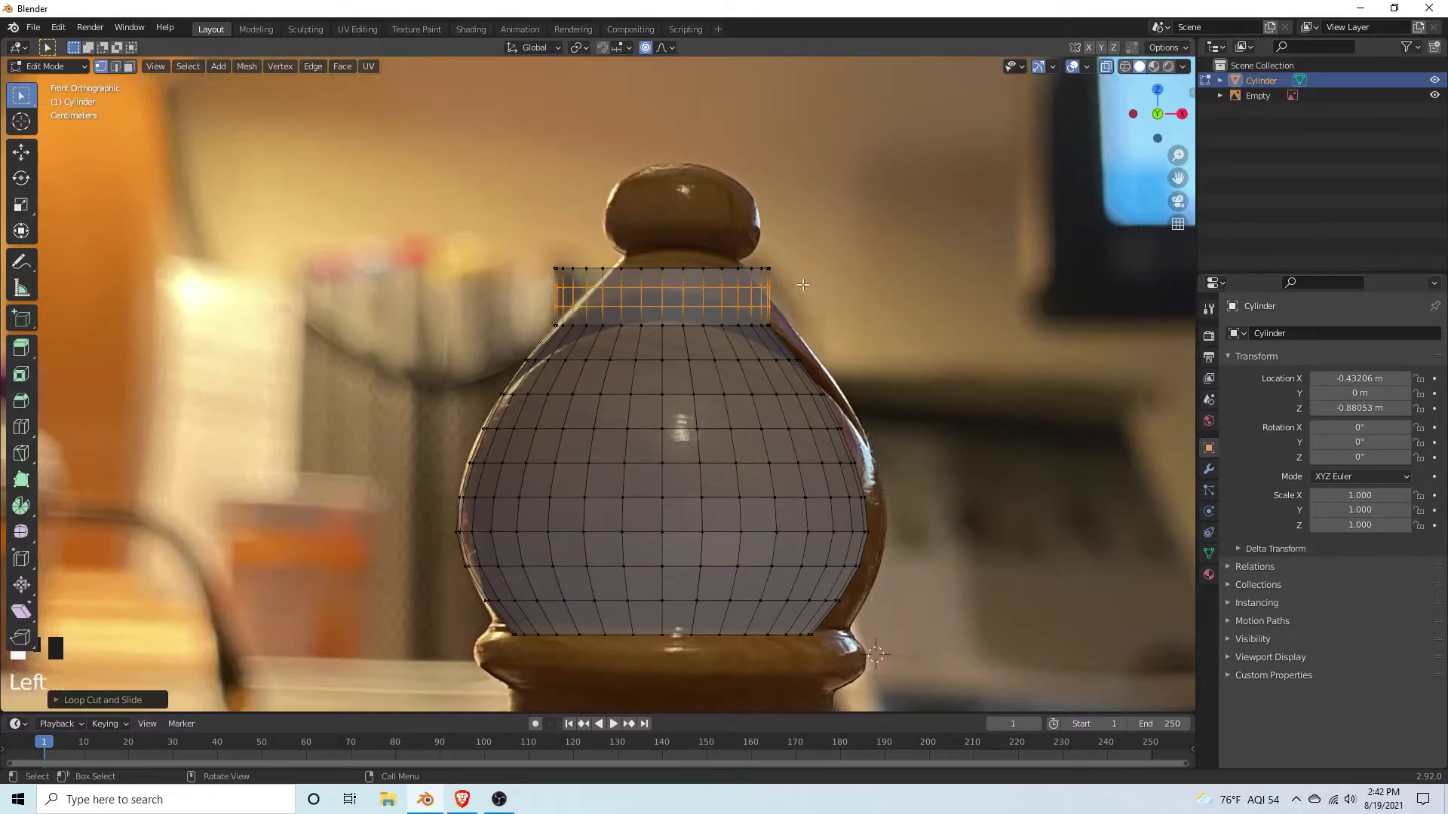
key("s")
key("shift+z")
left_click(1148, 272)
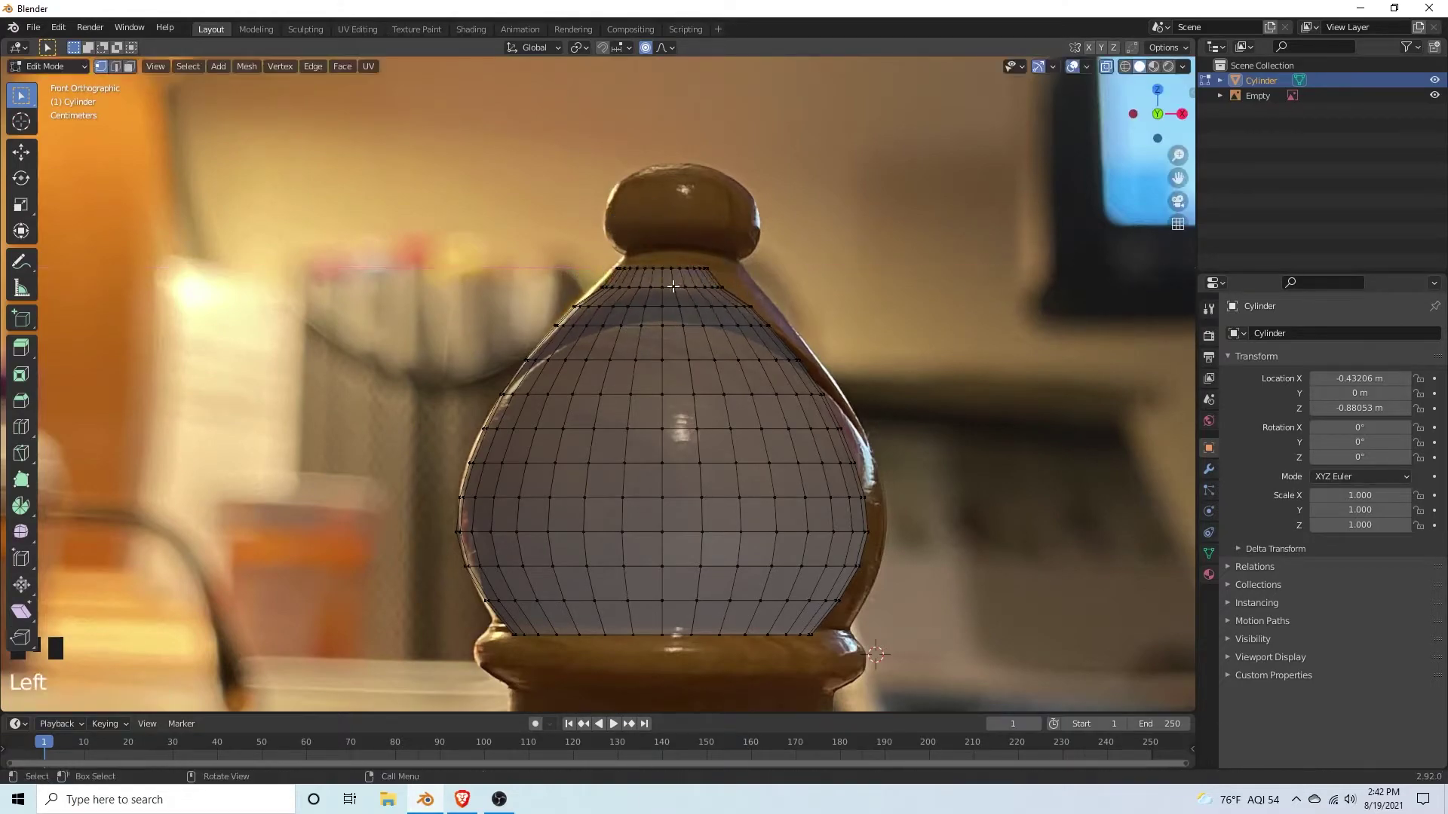
key("z")
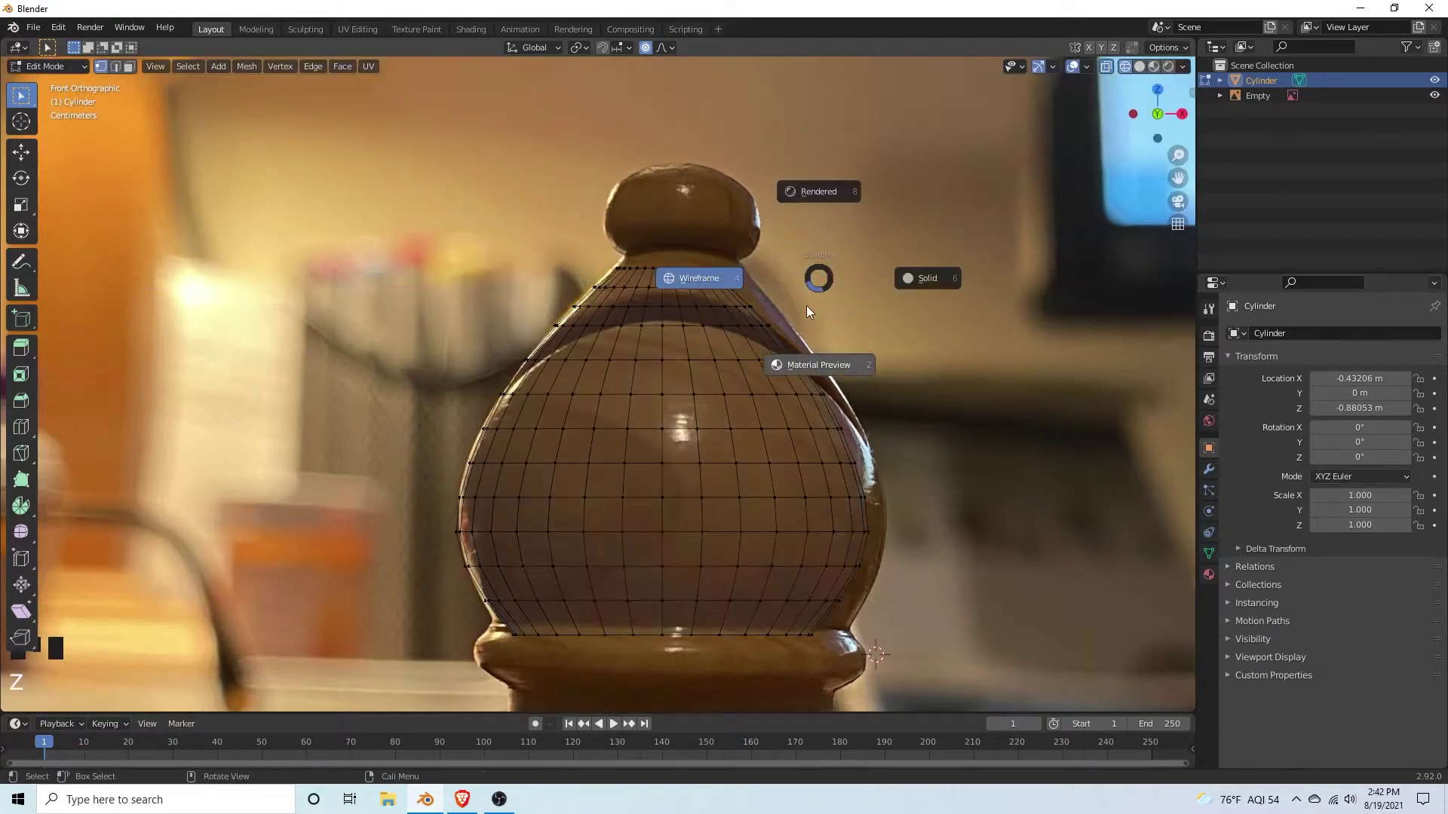
left_click(917, 280)
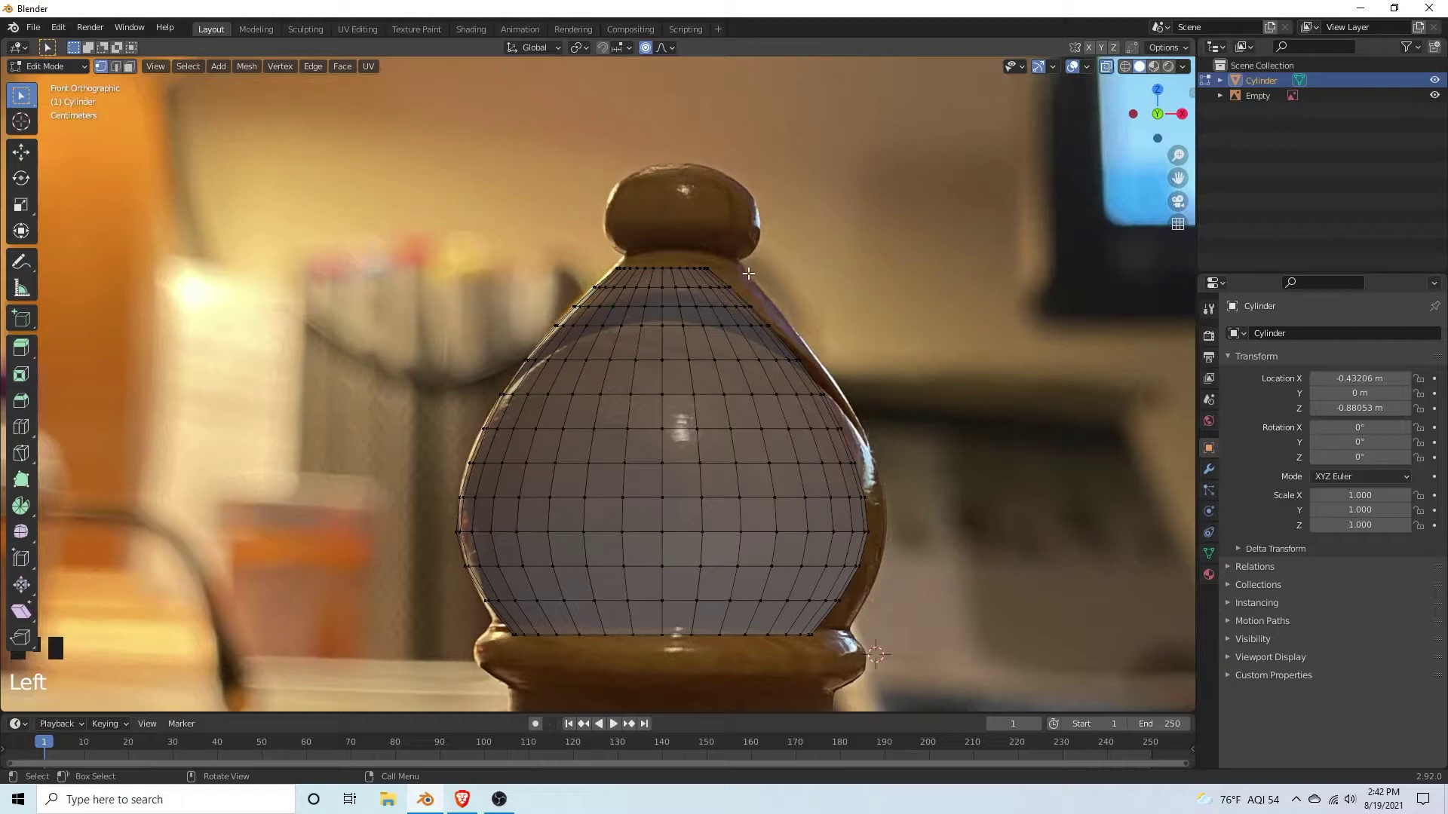
Step: Unhide the lower part of the bishop mesh, deselect it, and frame the head's top
scroll(1003, 373, "down", 4)
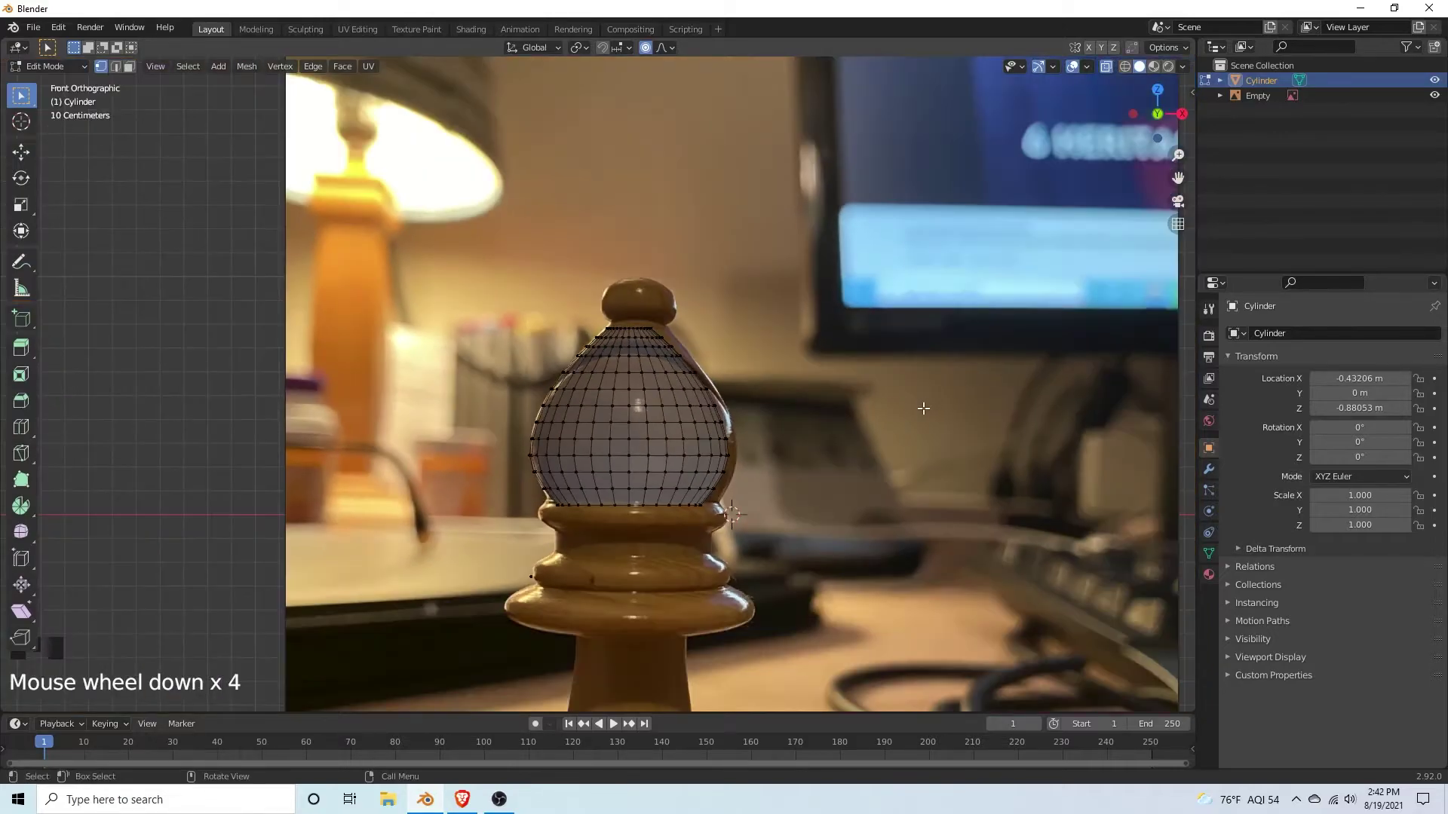
key("alt")
key("alt+h")
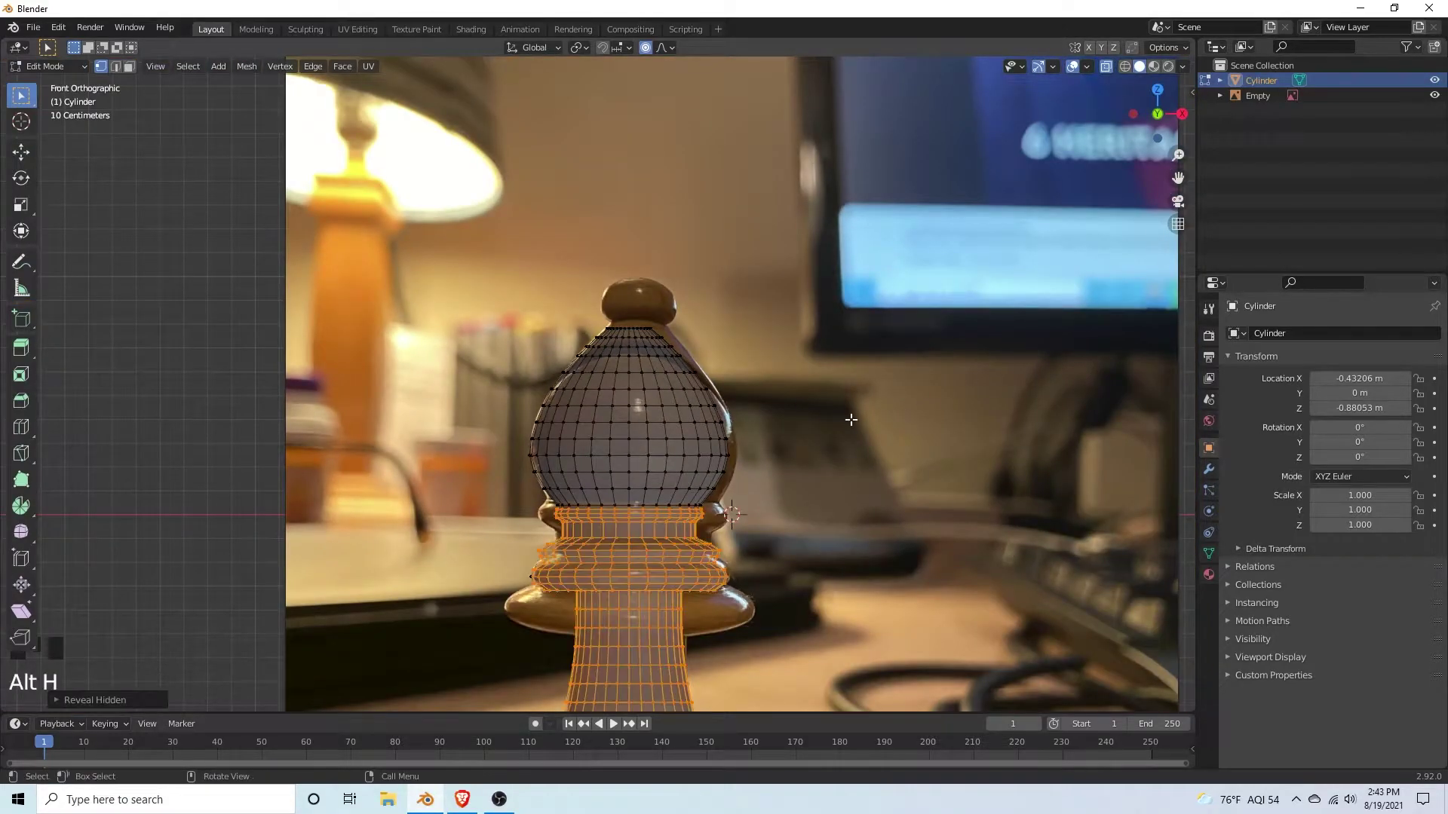
left_click(828, 419)
key("shift")
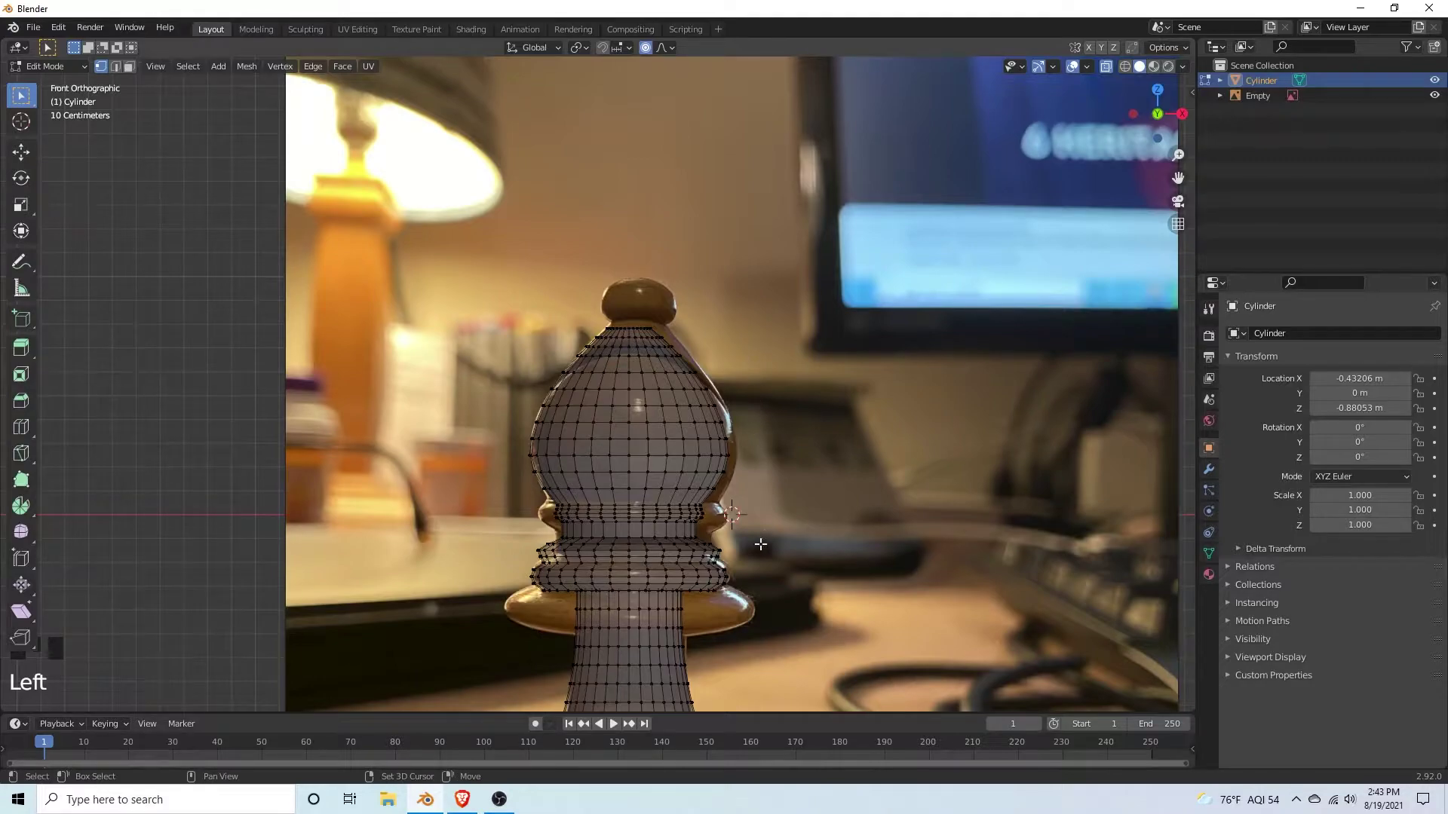
middle_click_drag(760, 543, 754, 675, "shift")
scroll(720, 552, "up", 4)
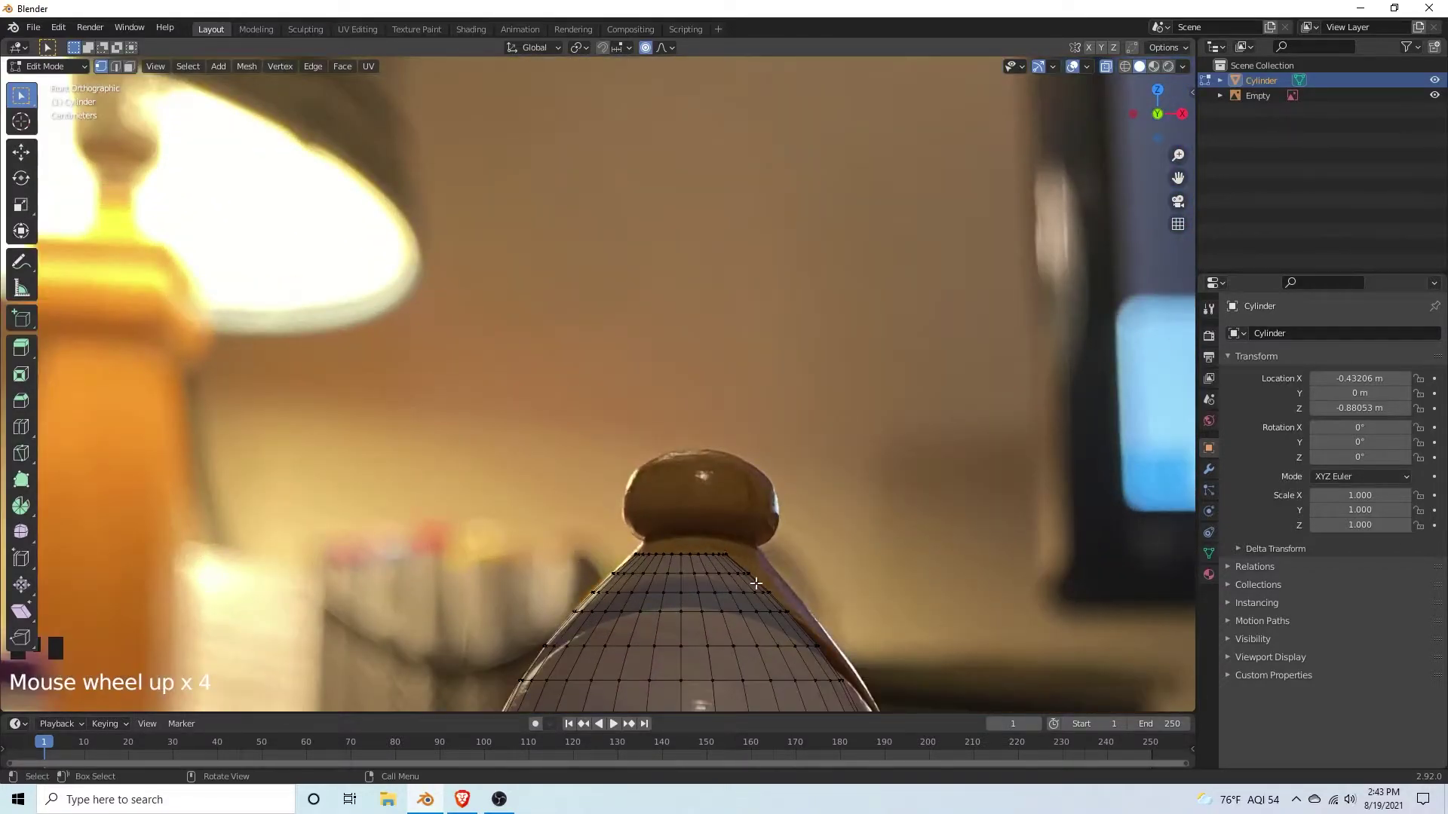
left_click(575, 514)
Step: Extrude the head's top edge loop upward into a short neck
left_click(736, 544)
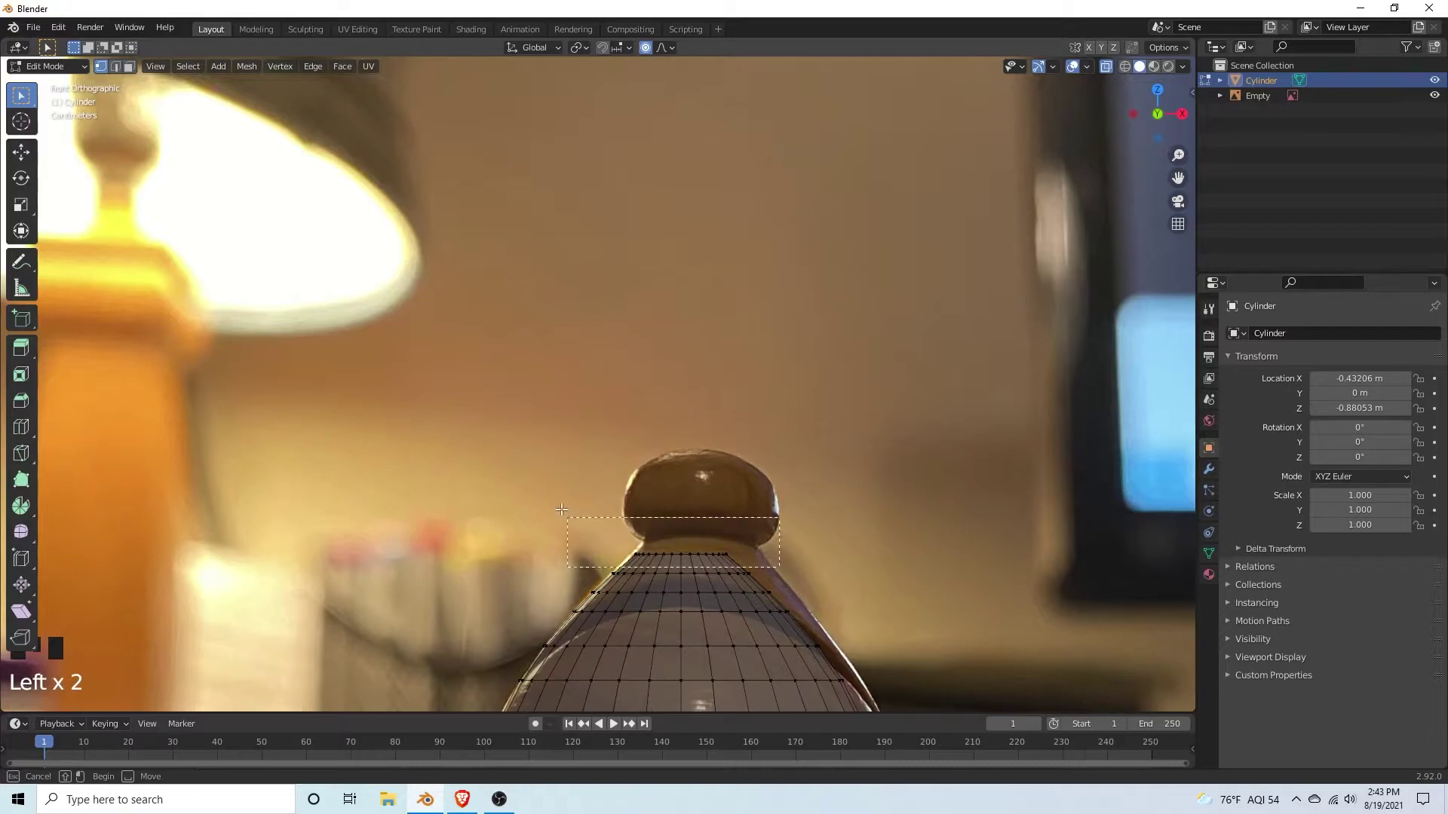
key("e")
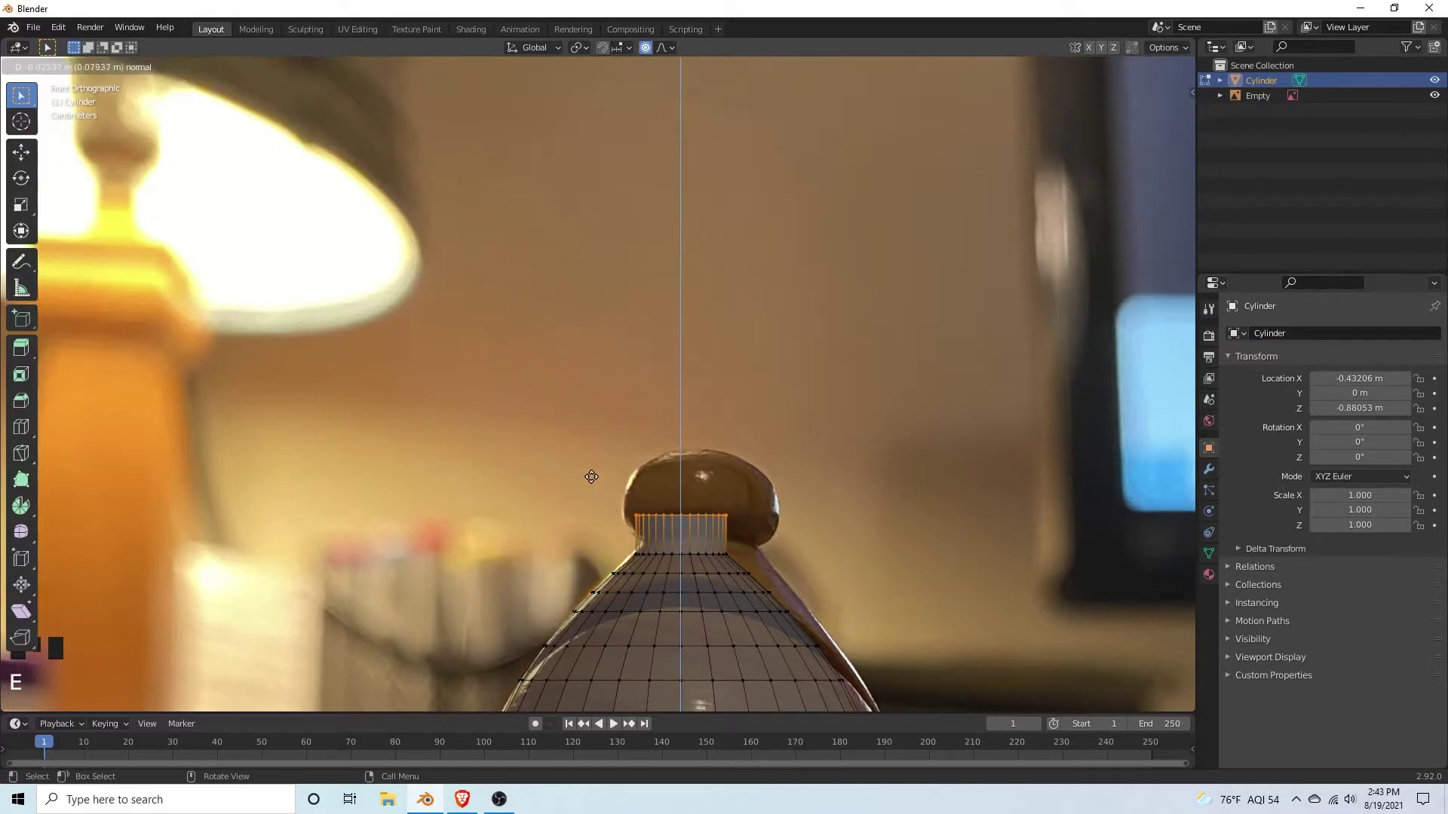
left_click(594, 472)
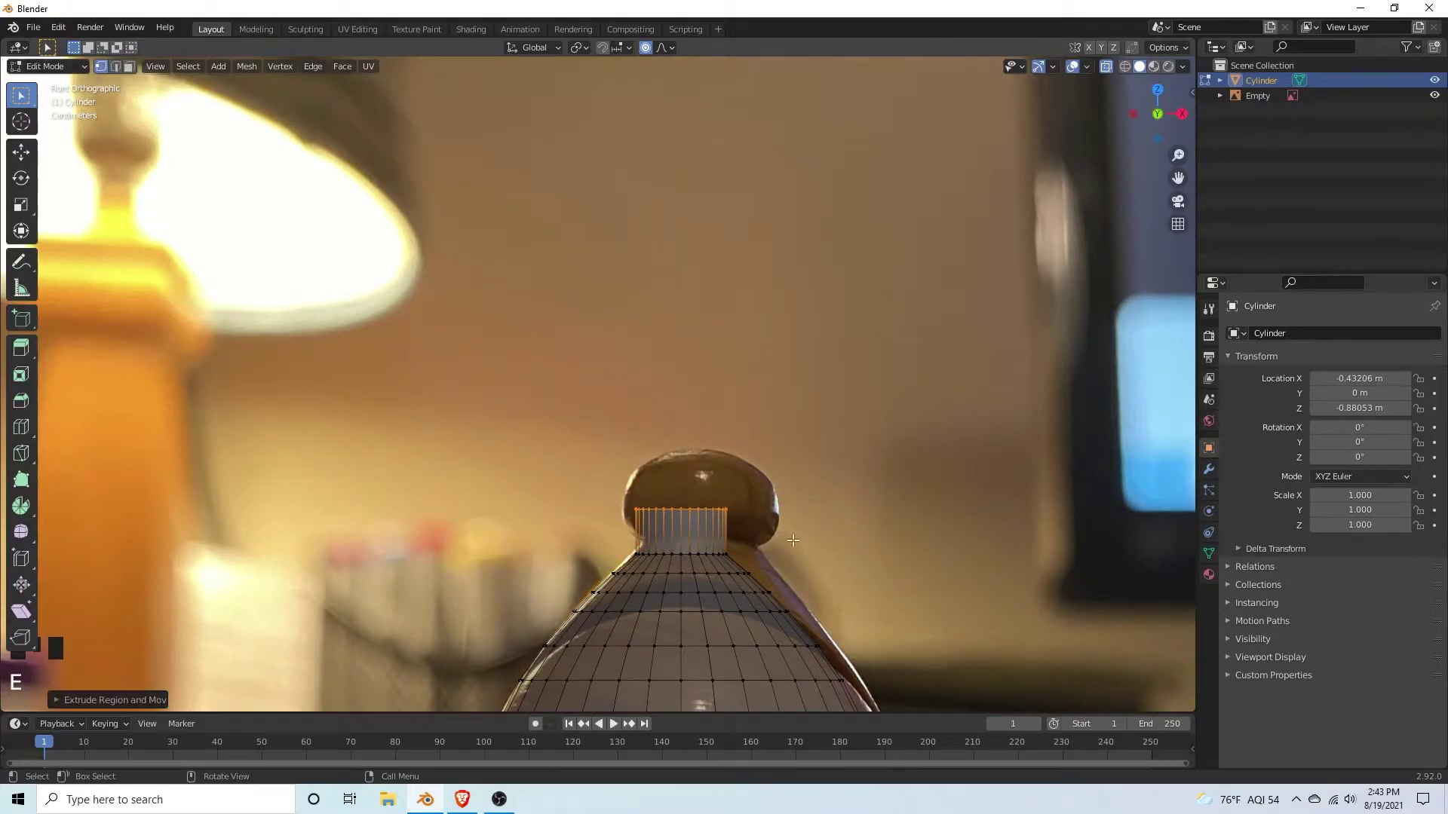
left_click(702, 525)
Step: Add four evenly spaced loop cuts around the neck
key("ctrl+r")
scroll(666, 536, "up", 3)
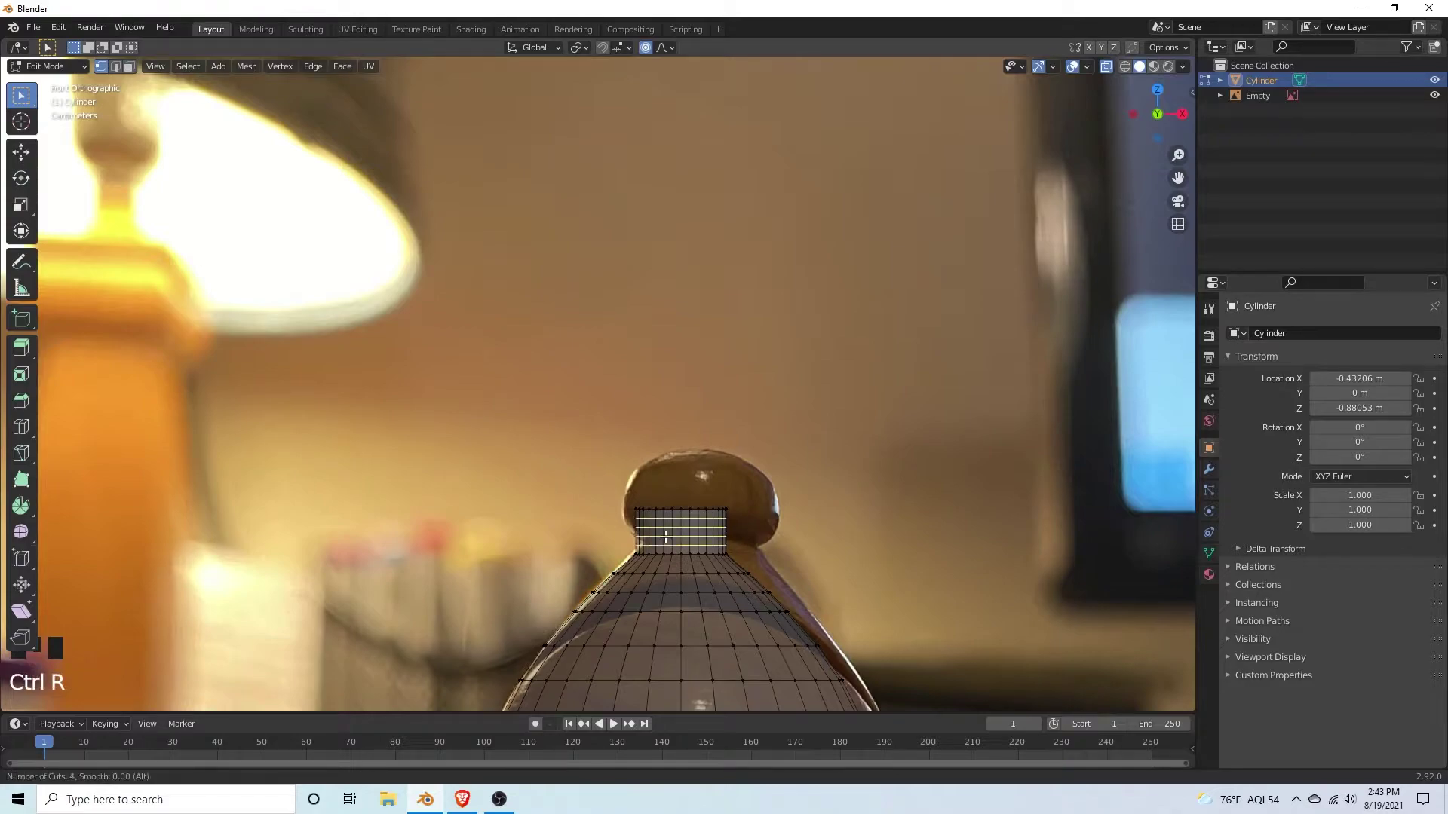
left_click(666, 537)
right_click(666, 536)
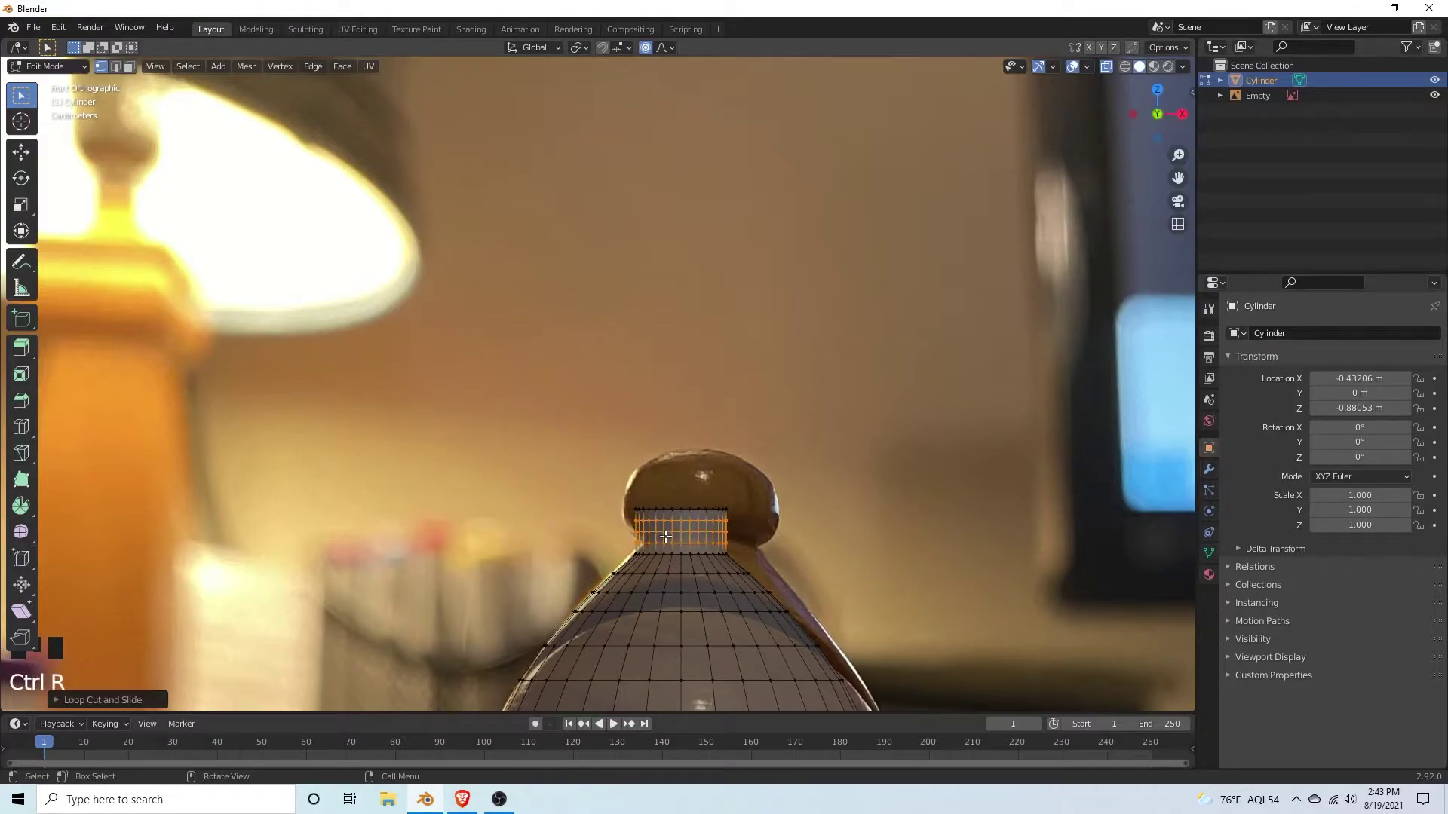
left_click(737, 515)
Step: Scale two neck loops horizontally only (Shift+Z) to pinch the neck into a rounded bulge
left_click_drag(737, 535, 620, 523)
key("s")
key("shift+z")
key("shift+z")
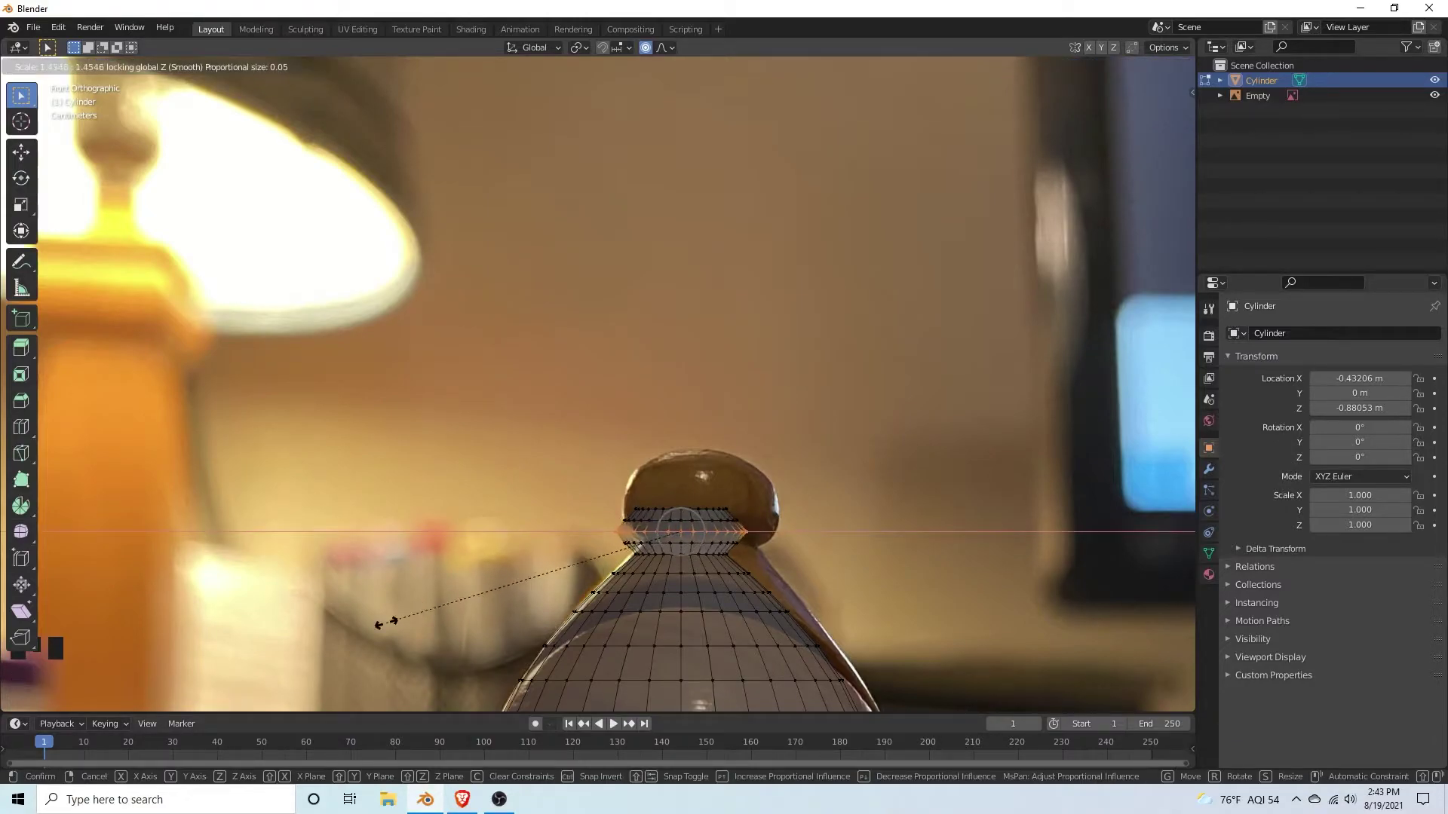
left_click(609, 531)
mouse_move(612, 523)
left_mouse_down()
mouse_move(767, 546)
mouse_move(758, 535)
left_mouse_up()
key("s")
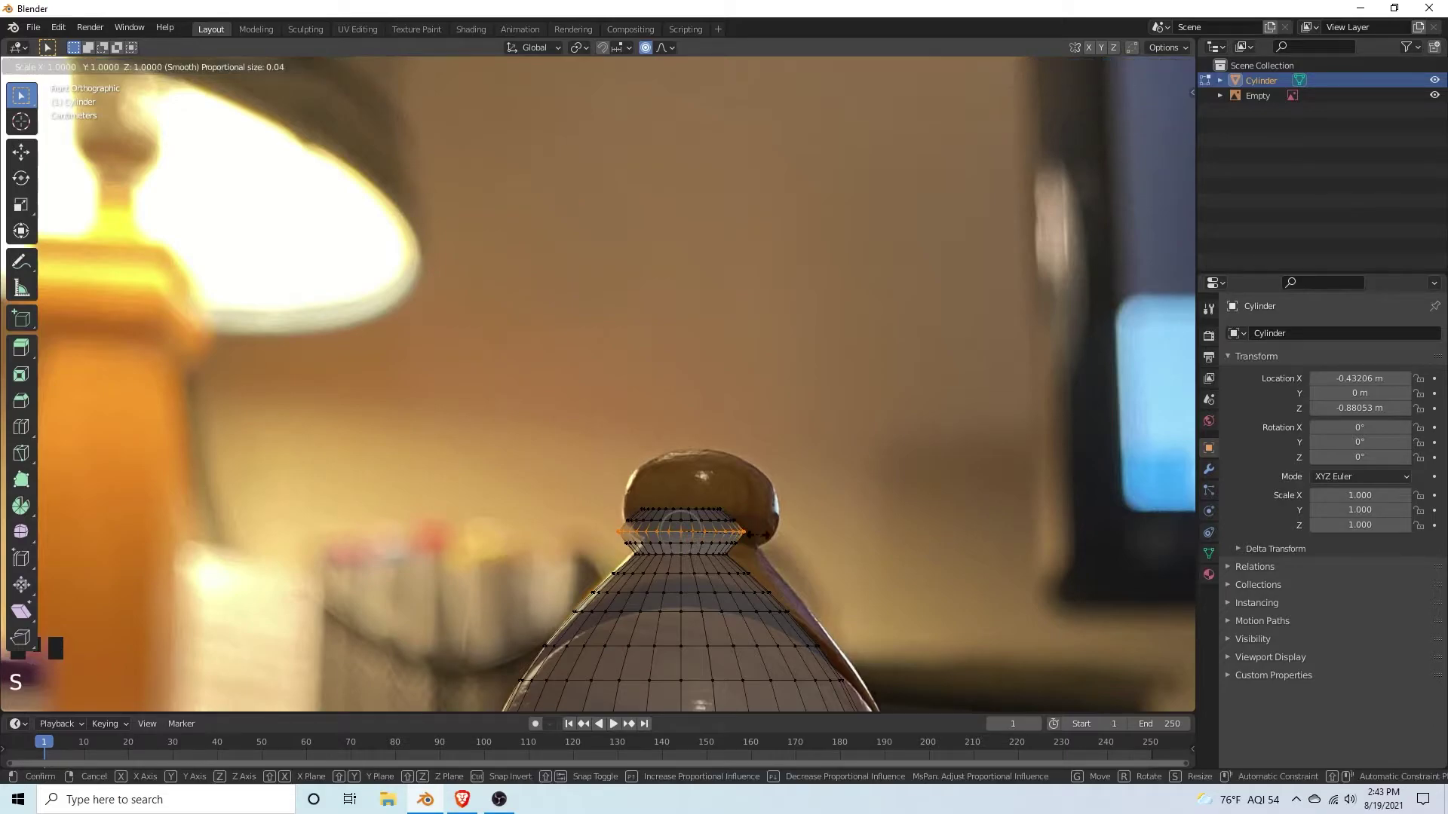
key("shift+z")
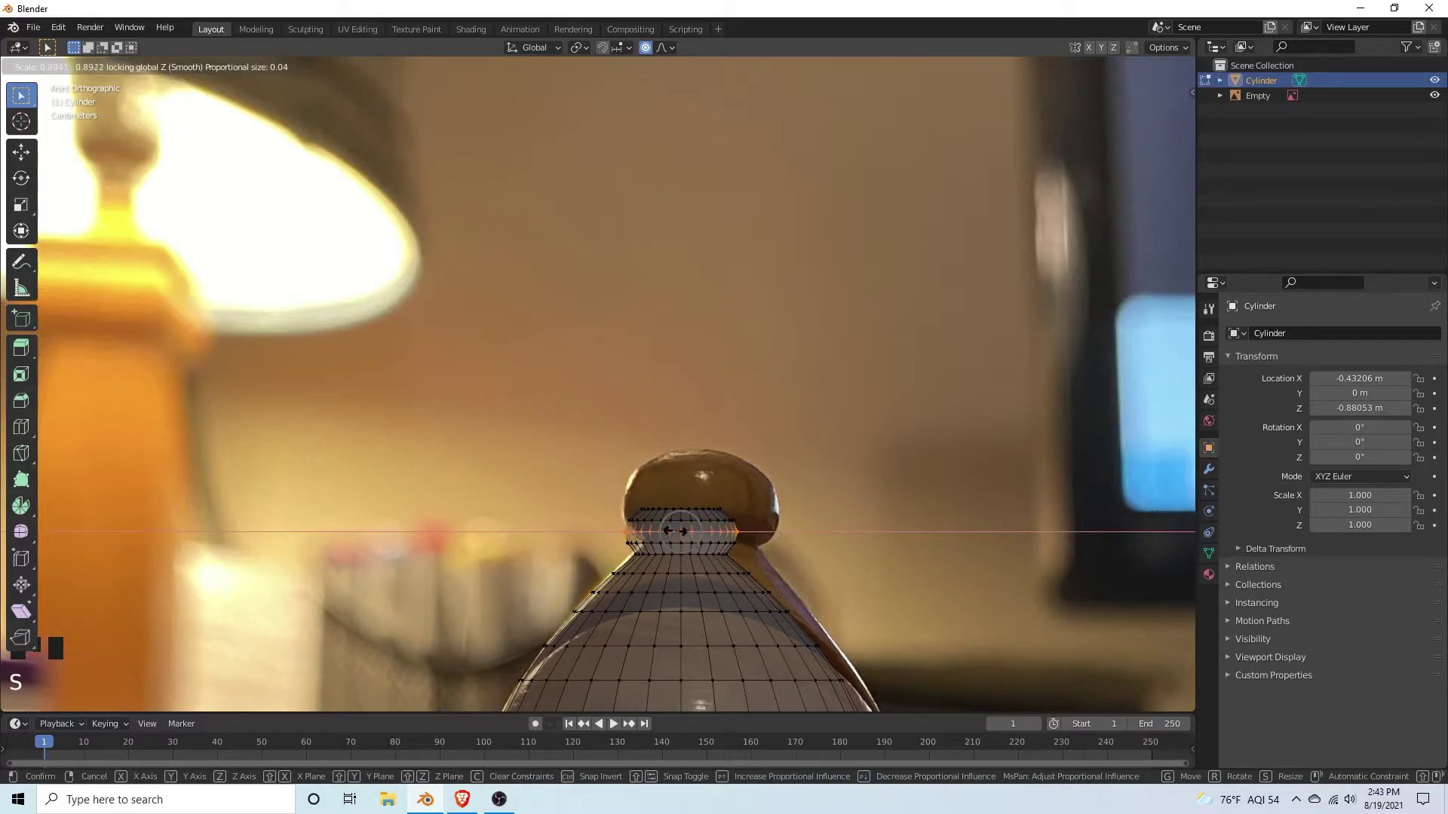
key("shift+z")
left_click(871, 550)
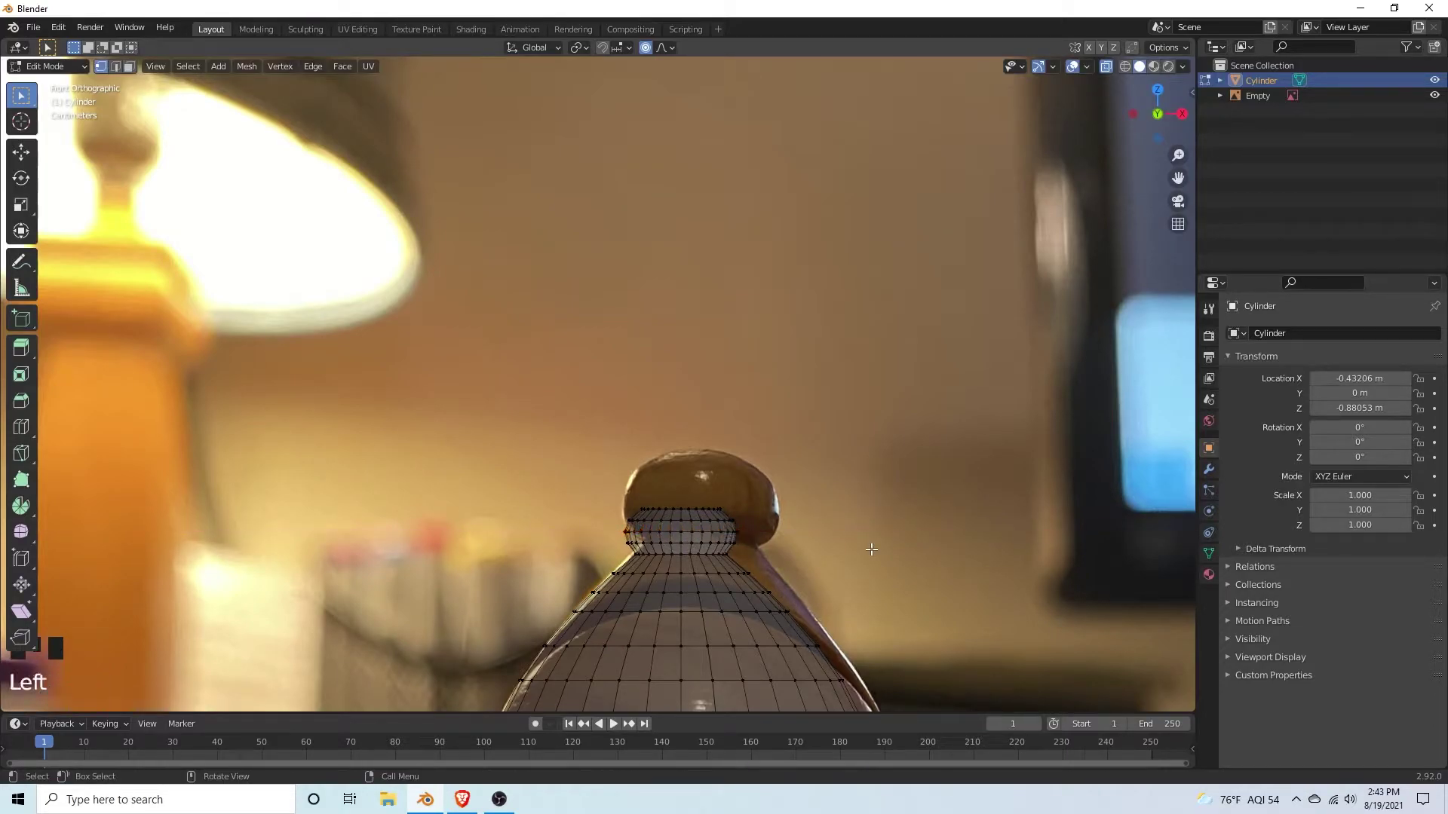
scroll(872, 550, "down", 8)
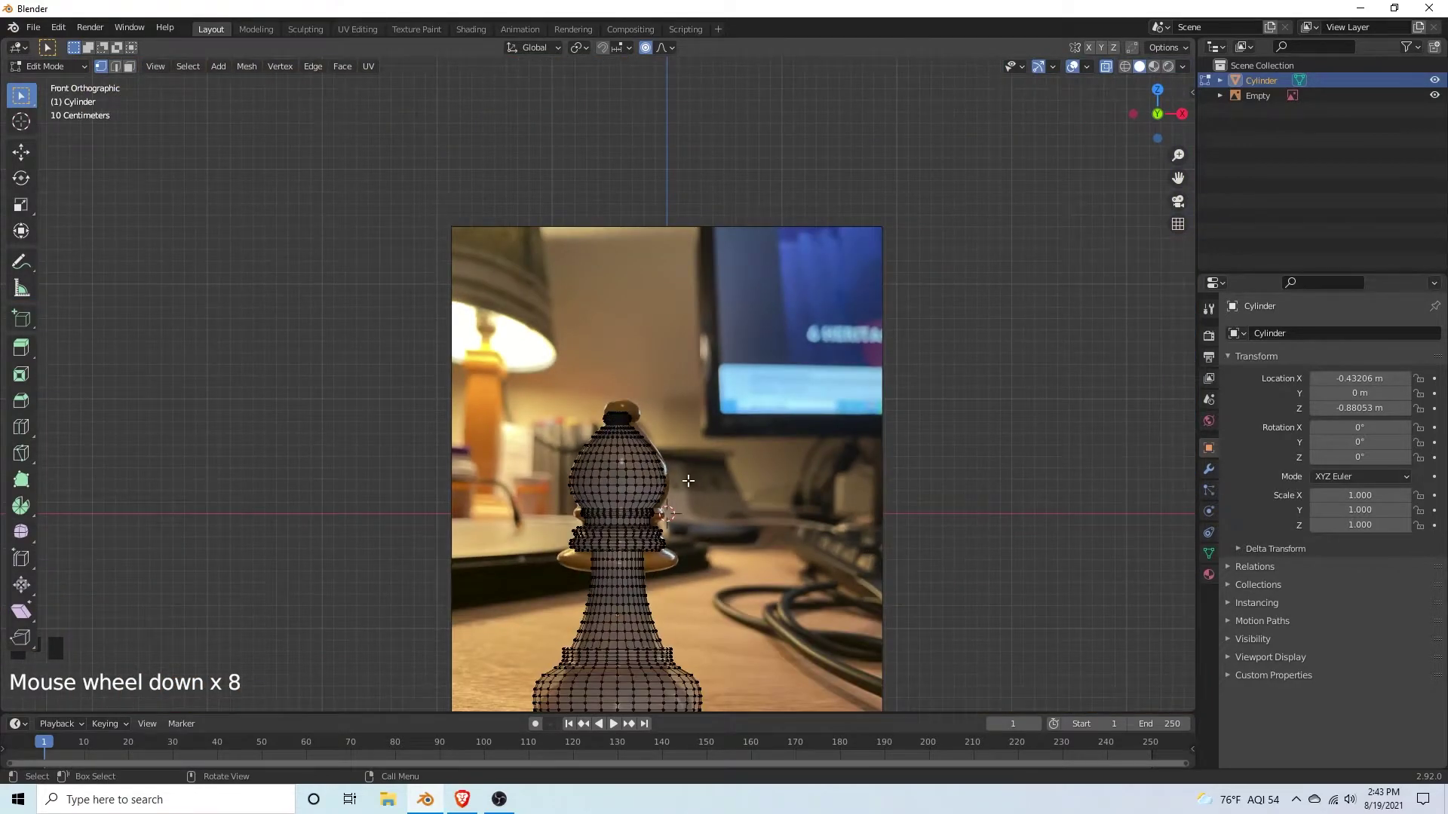
Step: Turn off see-through display and hide the reference image to view the neck top
scroll(688, 481, "up", 8)
middle_click_drag(688, 481, 788, 547)
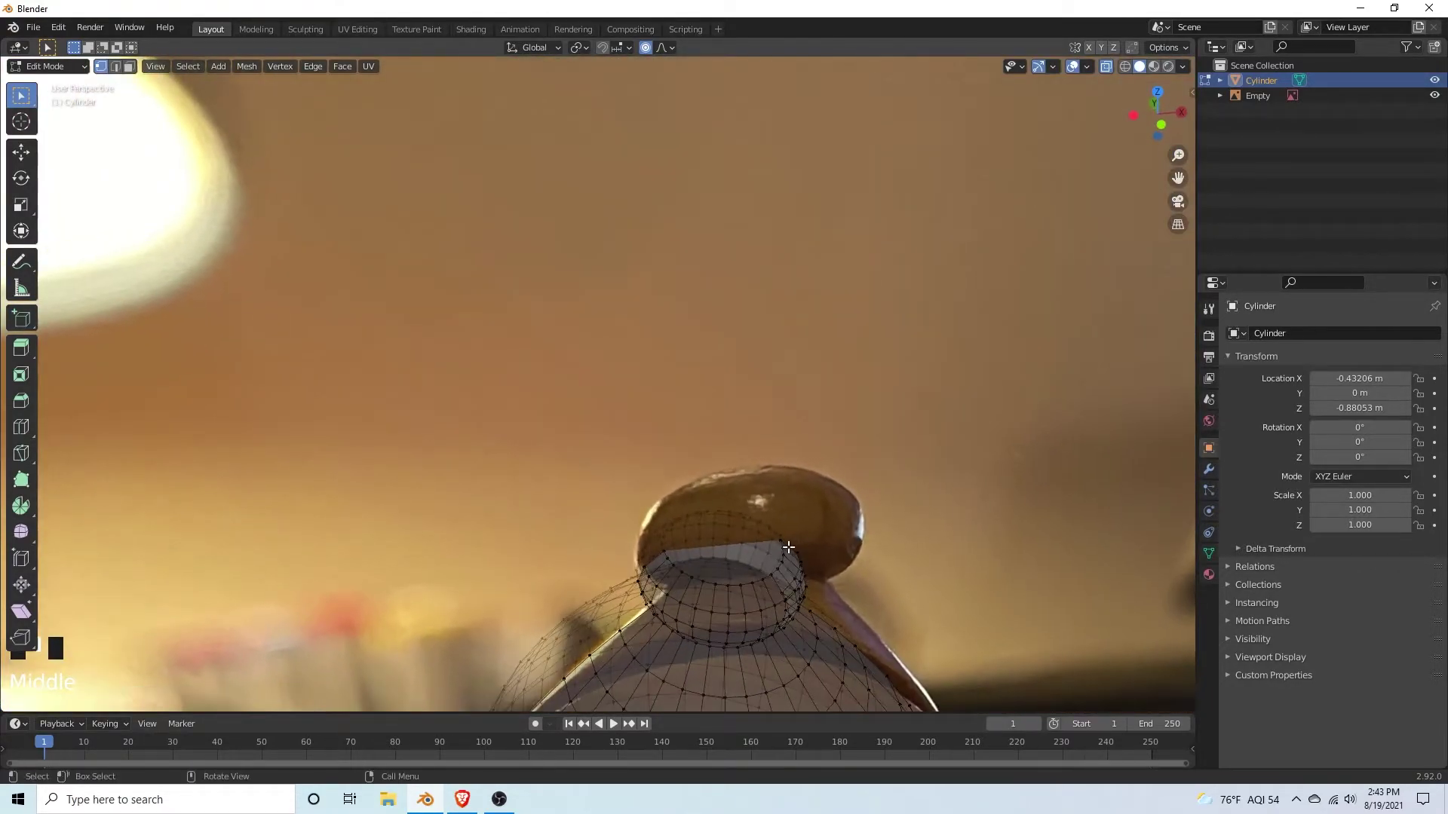
key("alt+z")
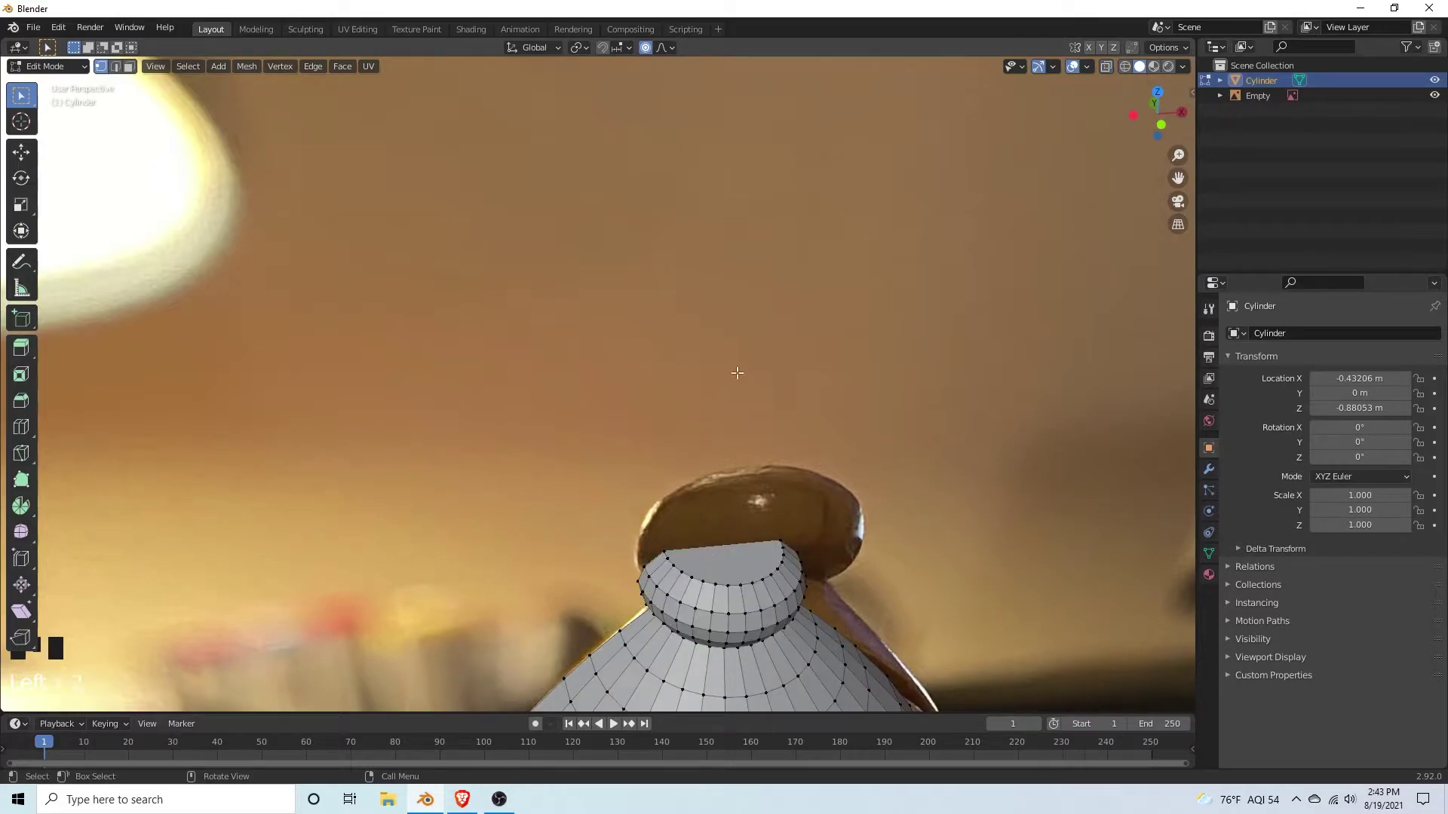
scroll(720, 388, "down", 8)
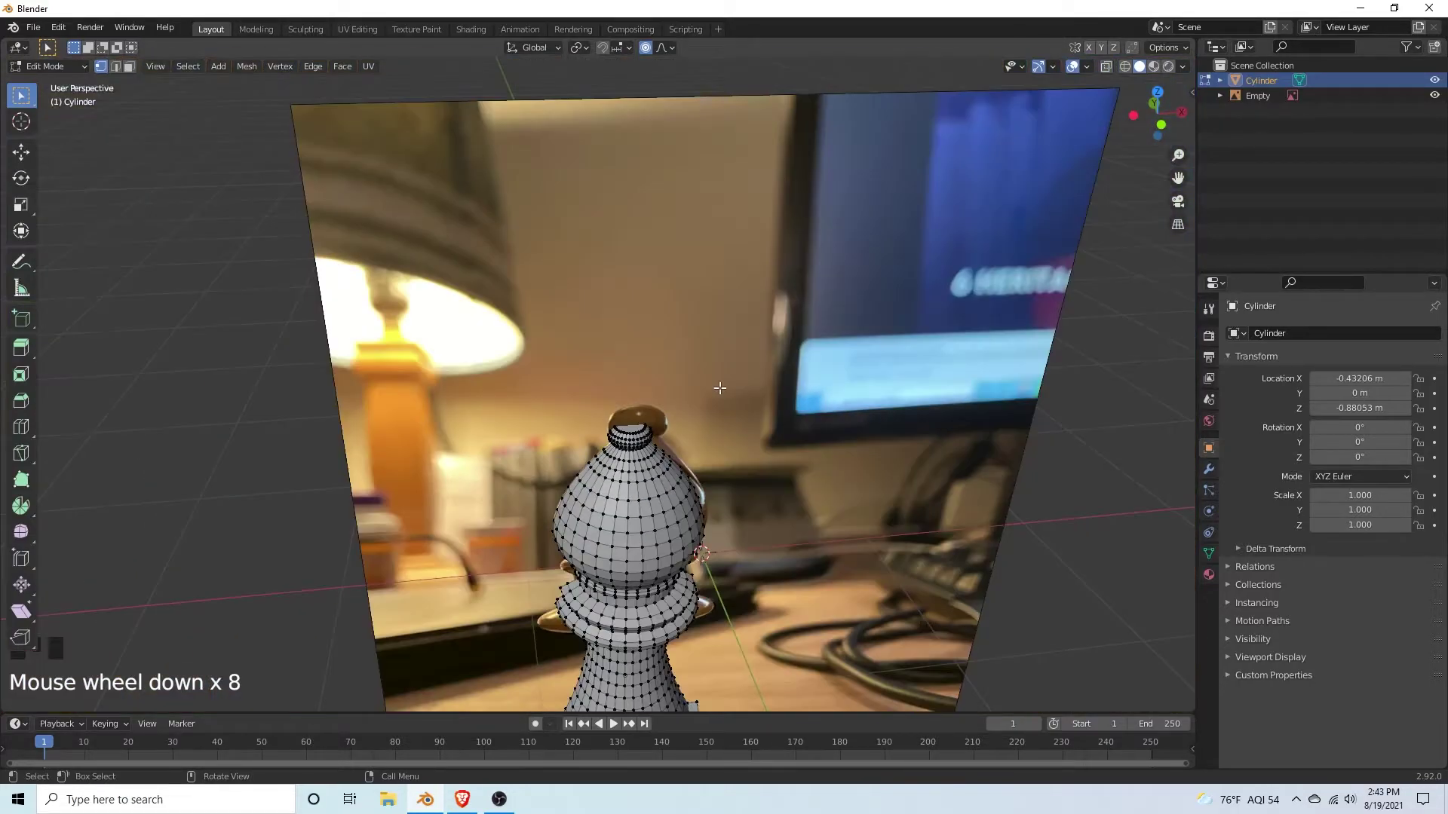
left_click(1435, 95)
scroll(780, 366, "up", 4)
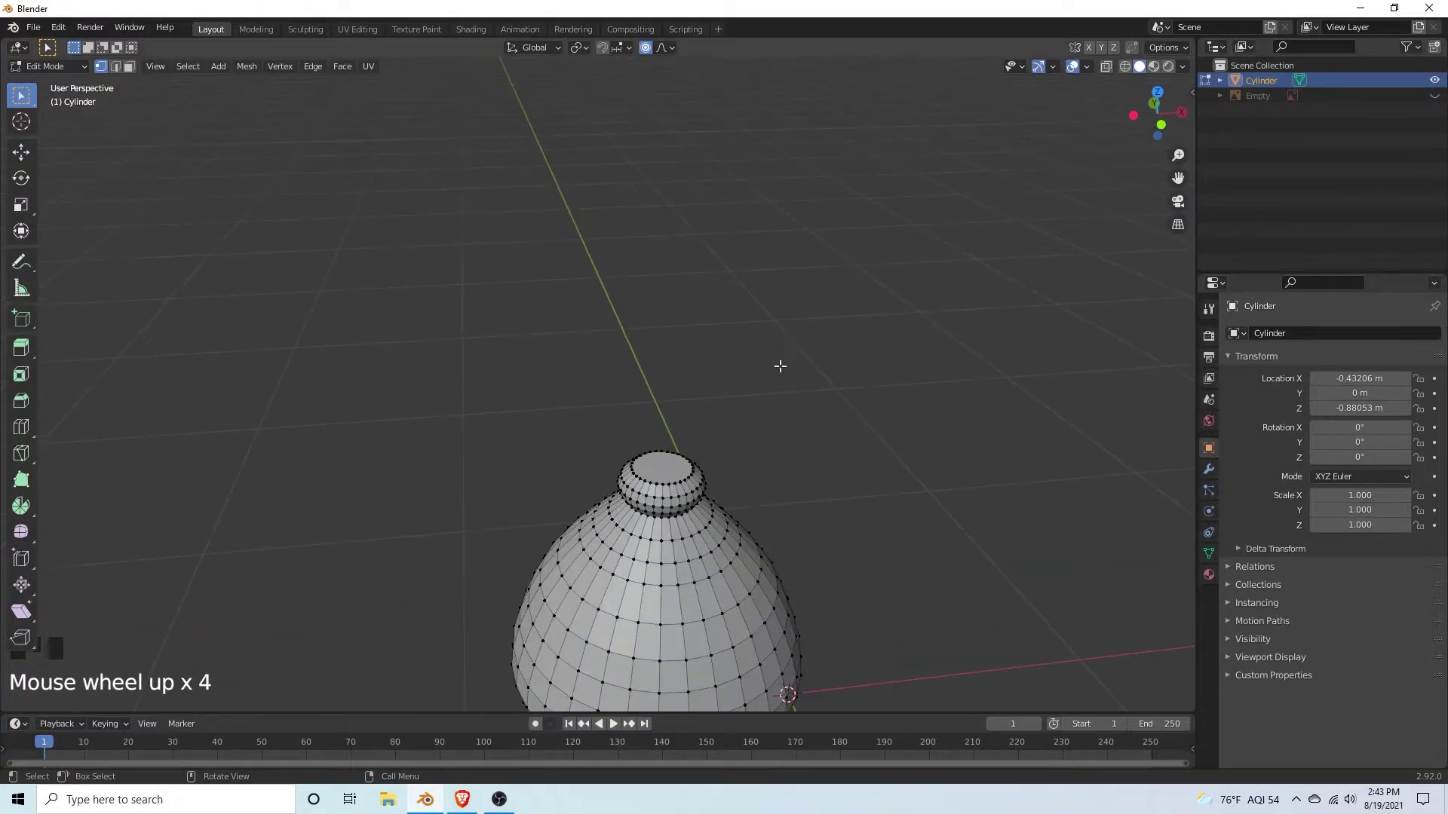
Step: In face select mode, inset the bishop's top cap face
key("3")
left_click(662, 462)
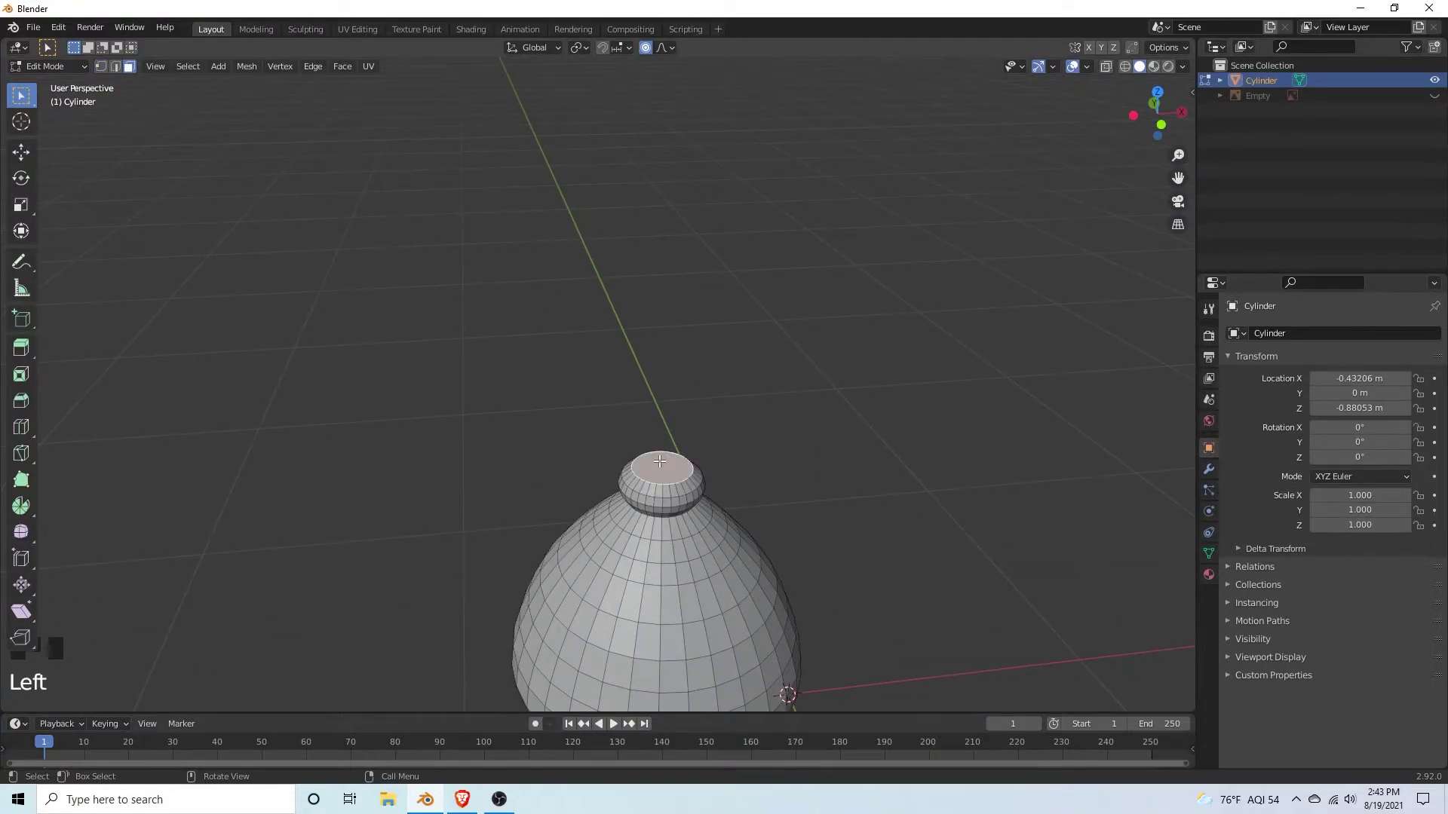
key("i")
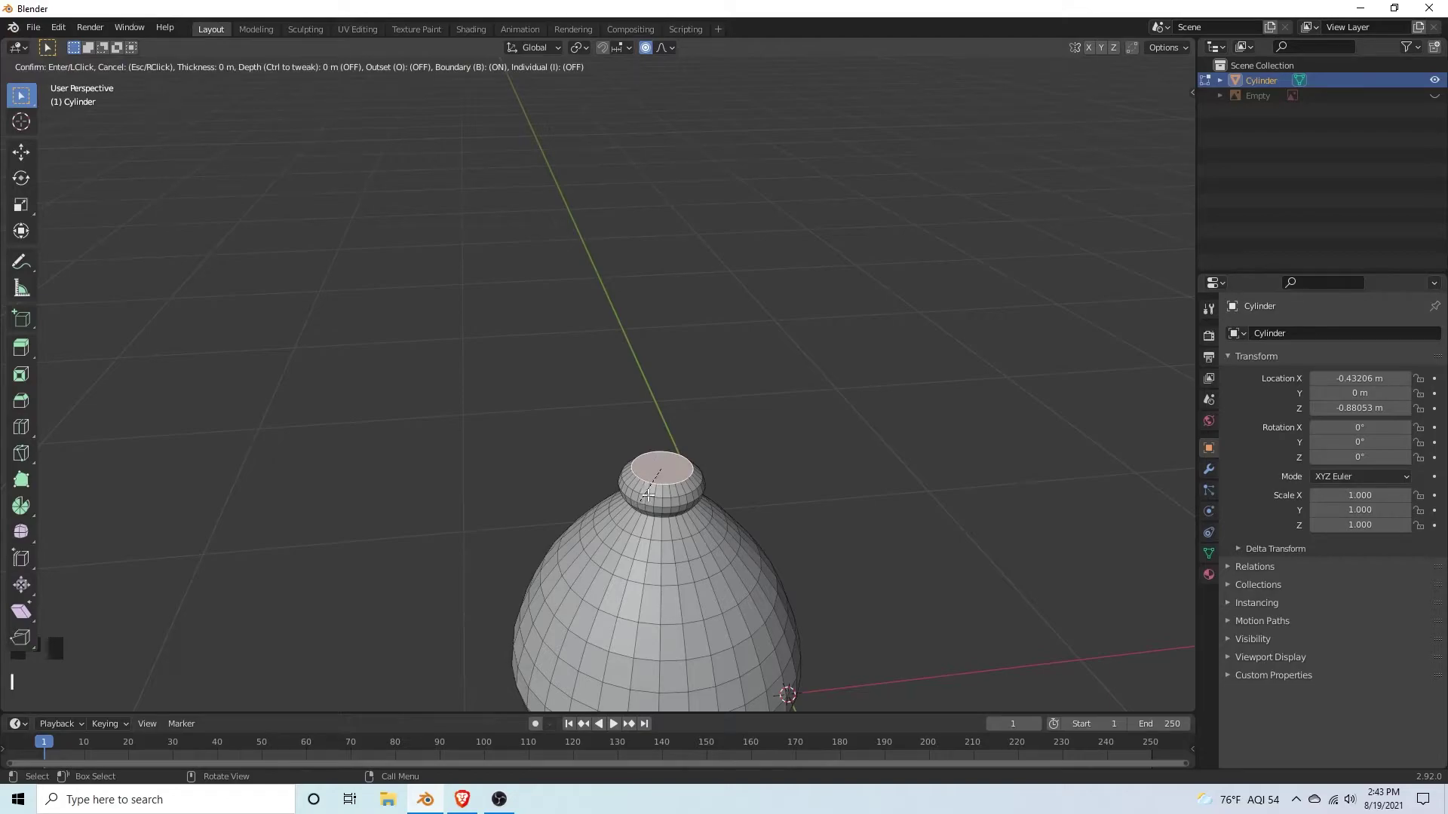
key("Escape")
middle_click_drag(743, 505, 692, 472)
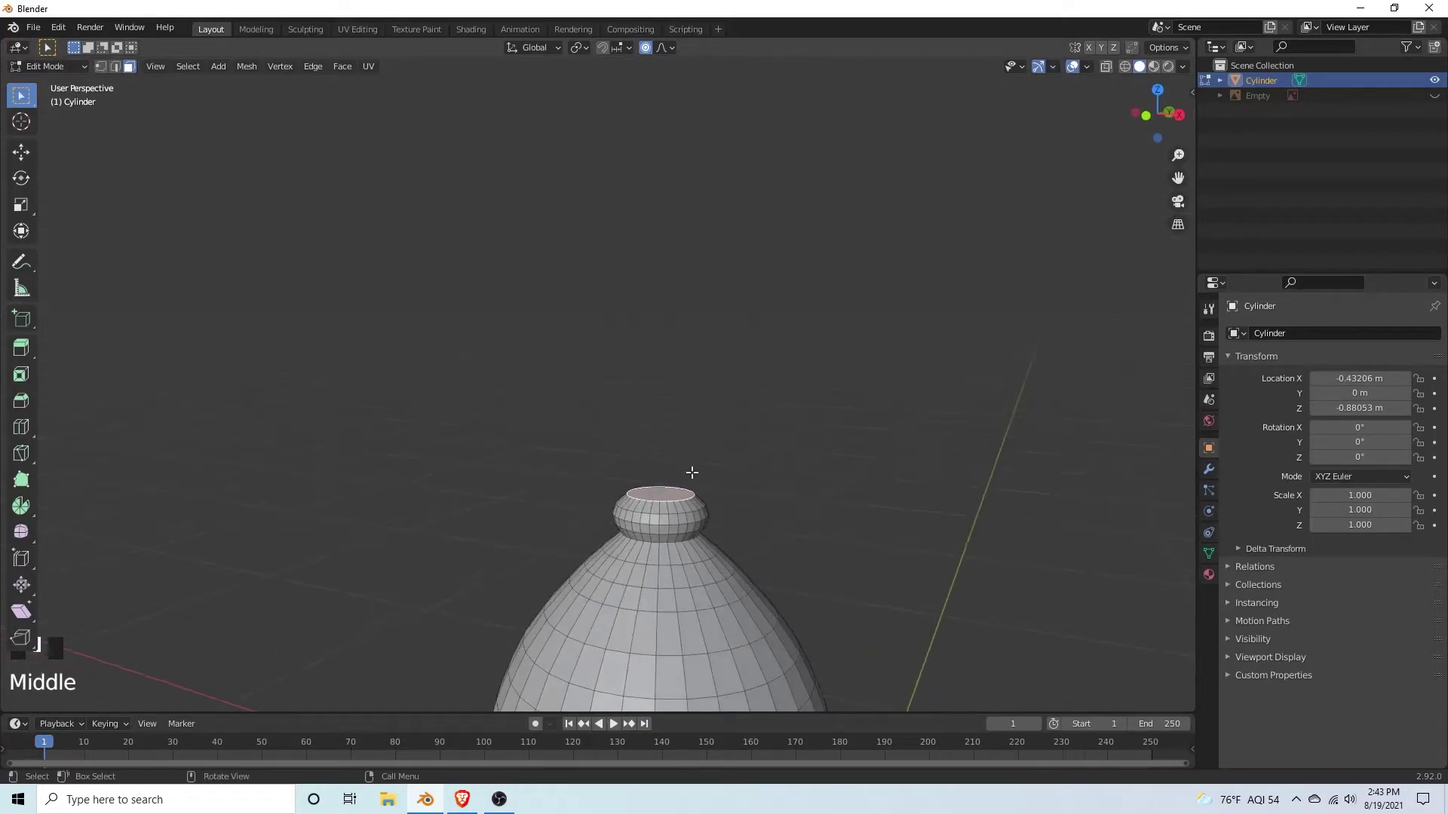
key("i")
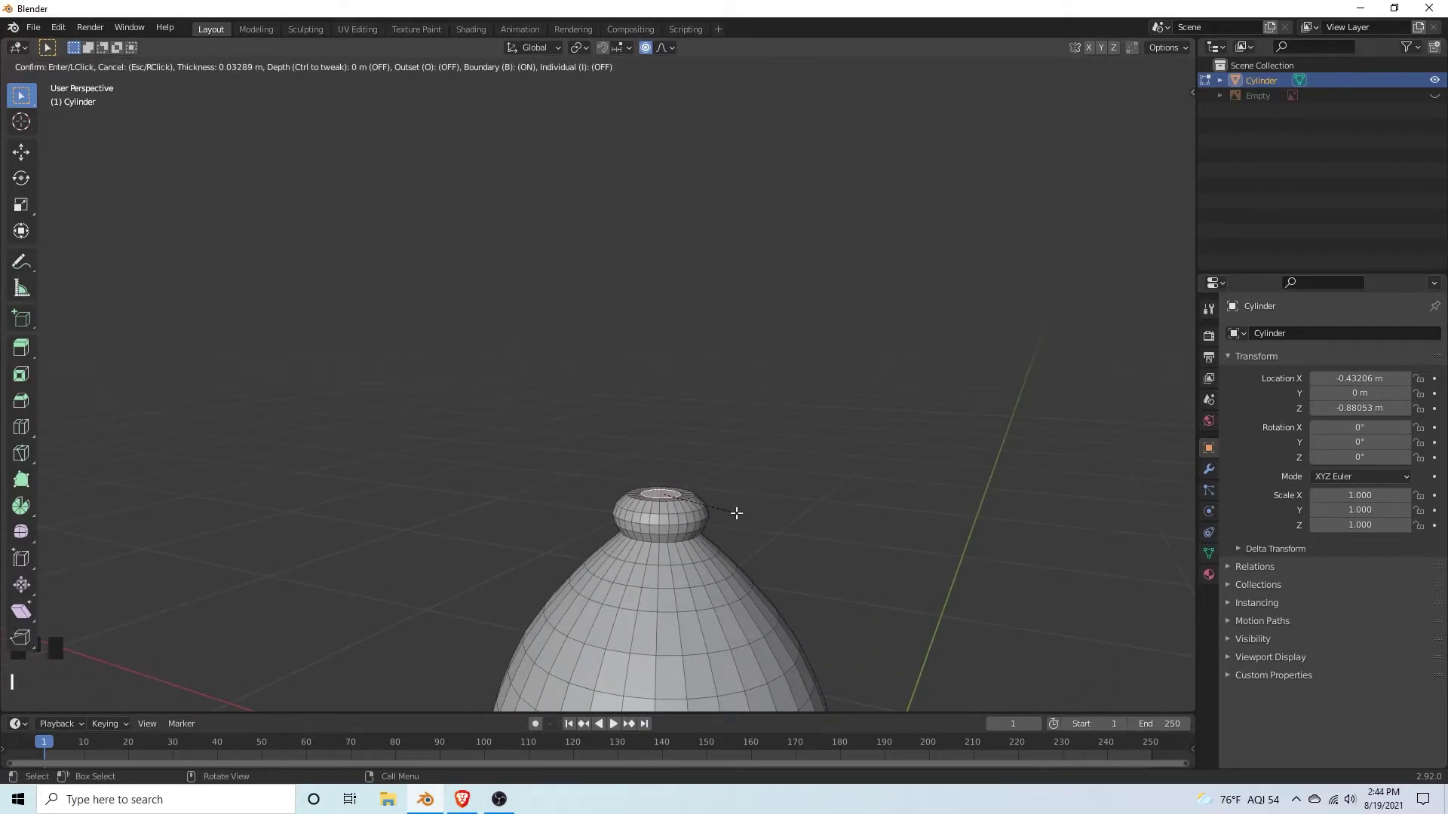
left_click(736, 513)
Step: Turn off proportional editing and raise the inset face slightly along Z
key("g")
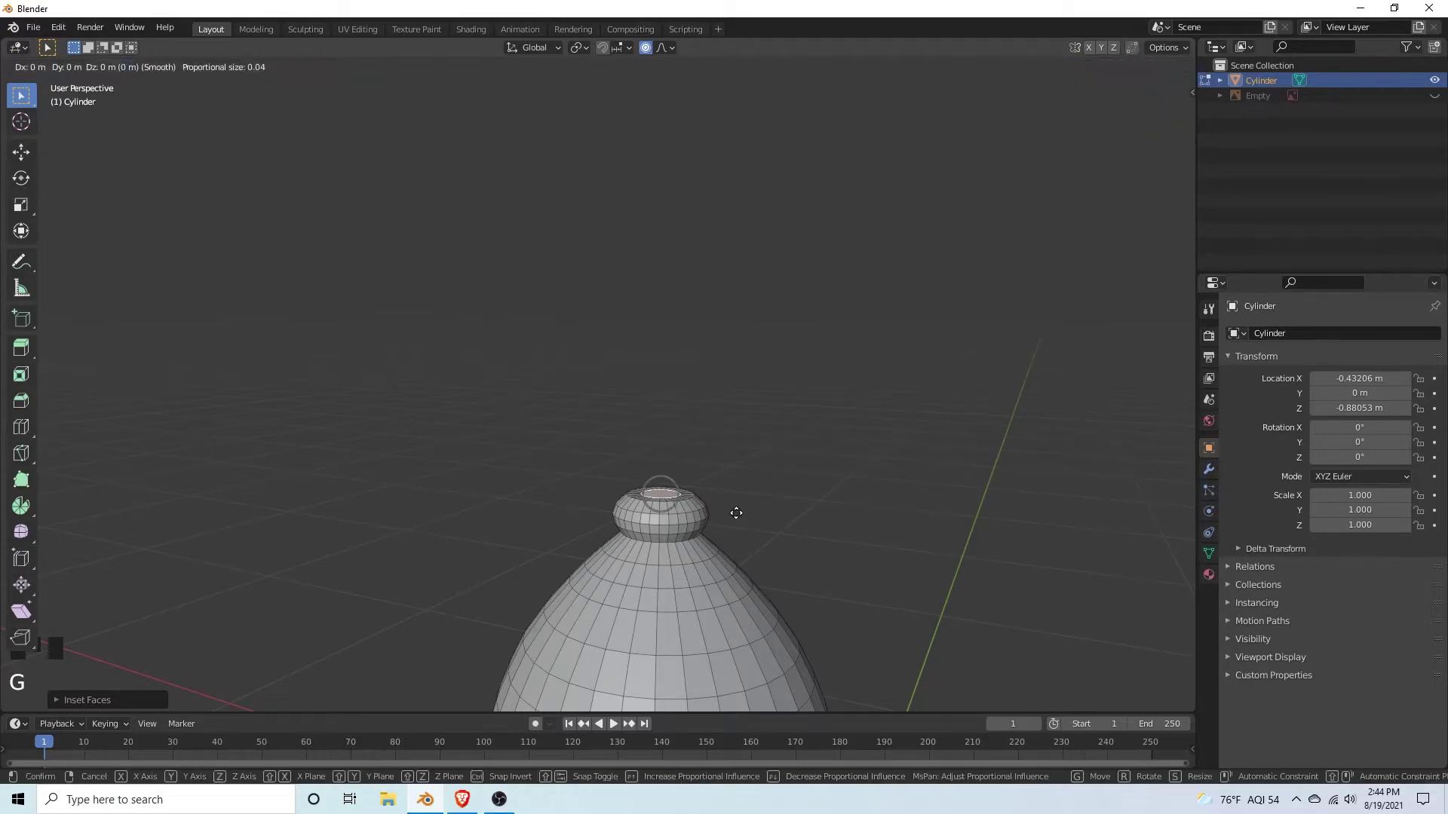
right_click(737, 513)
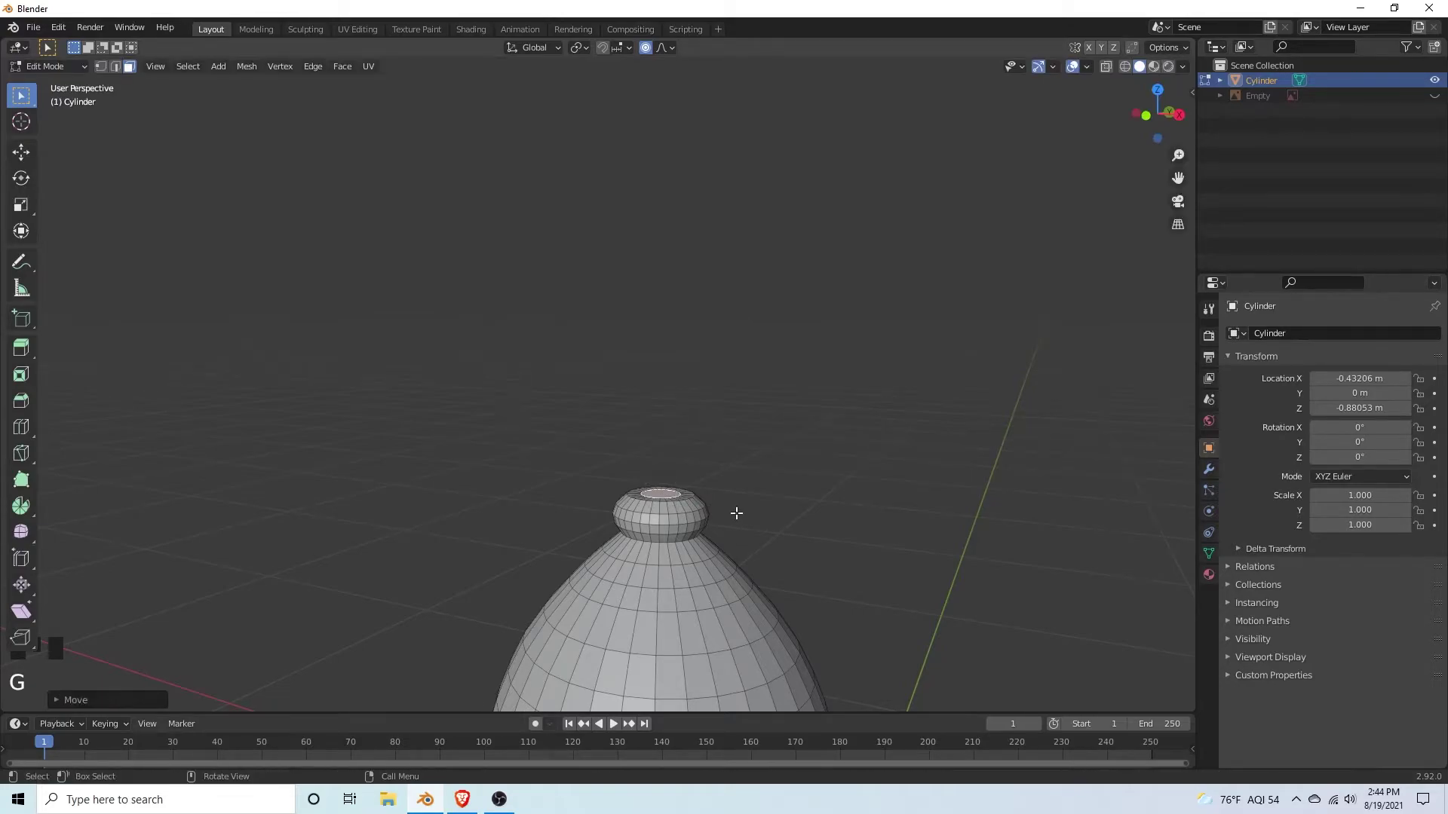
key("o")
key("g")
key("z")
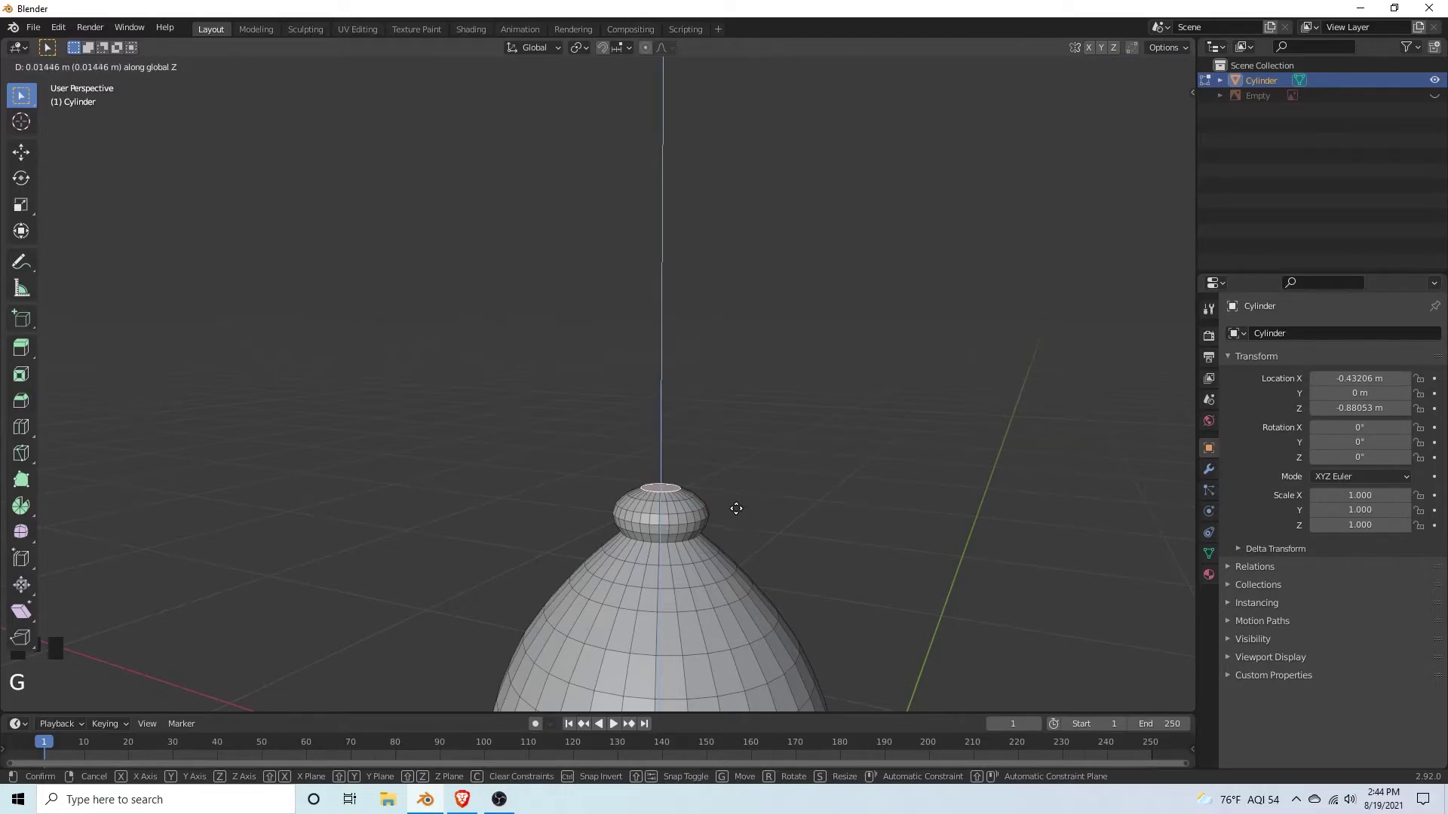
left_click(759, 507)
Step: Leave Edit Mode and orbit around the finished bishop
scroll(760, 509, "down", 12)
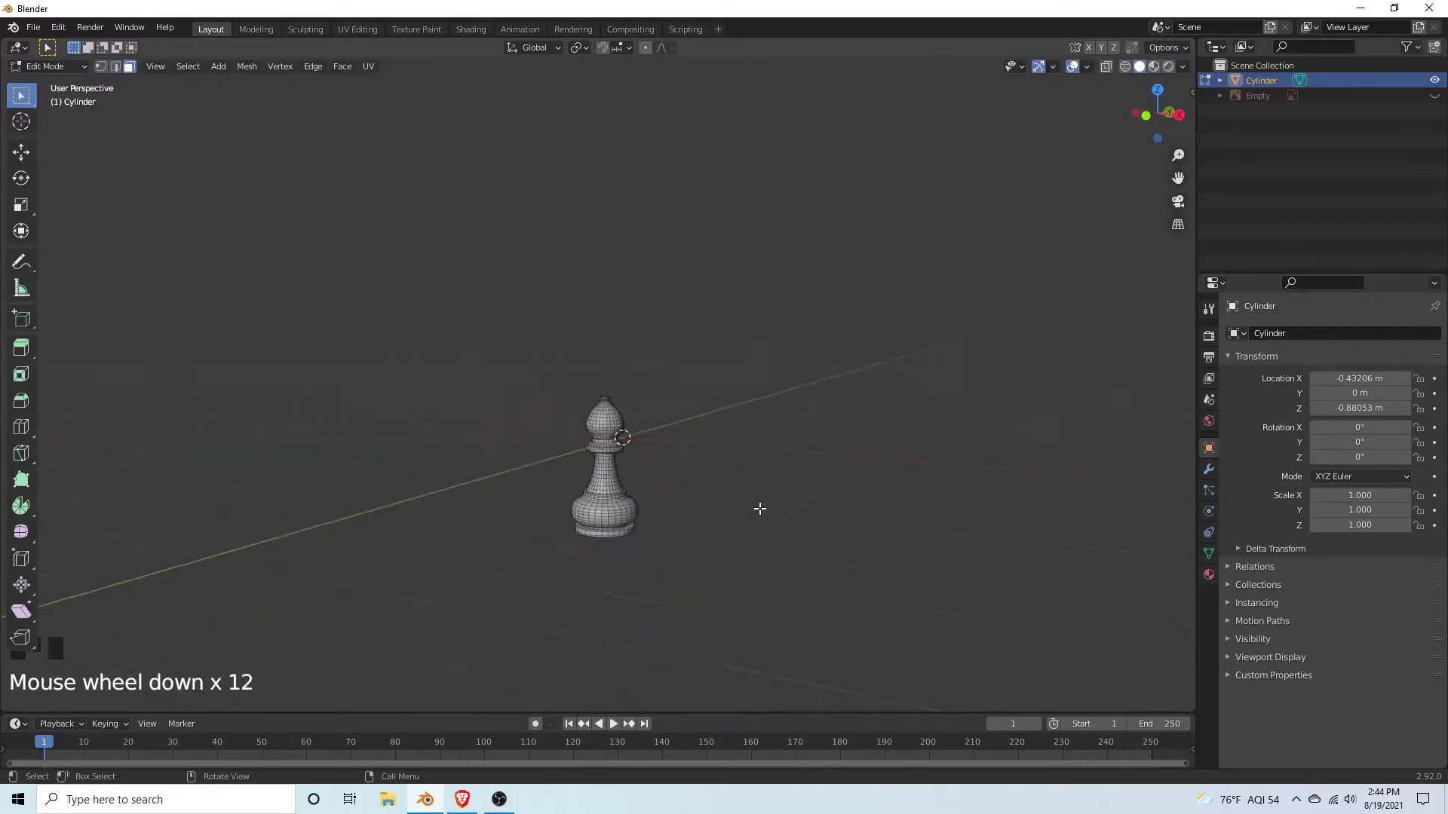
scroll(759, 509, "up", 5)
key("Tab")
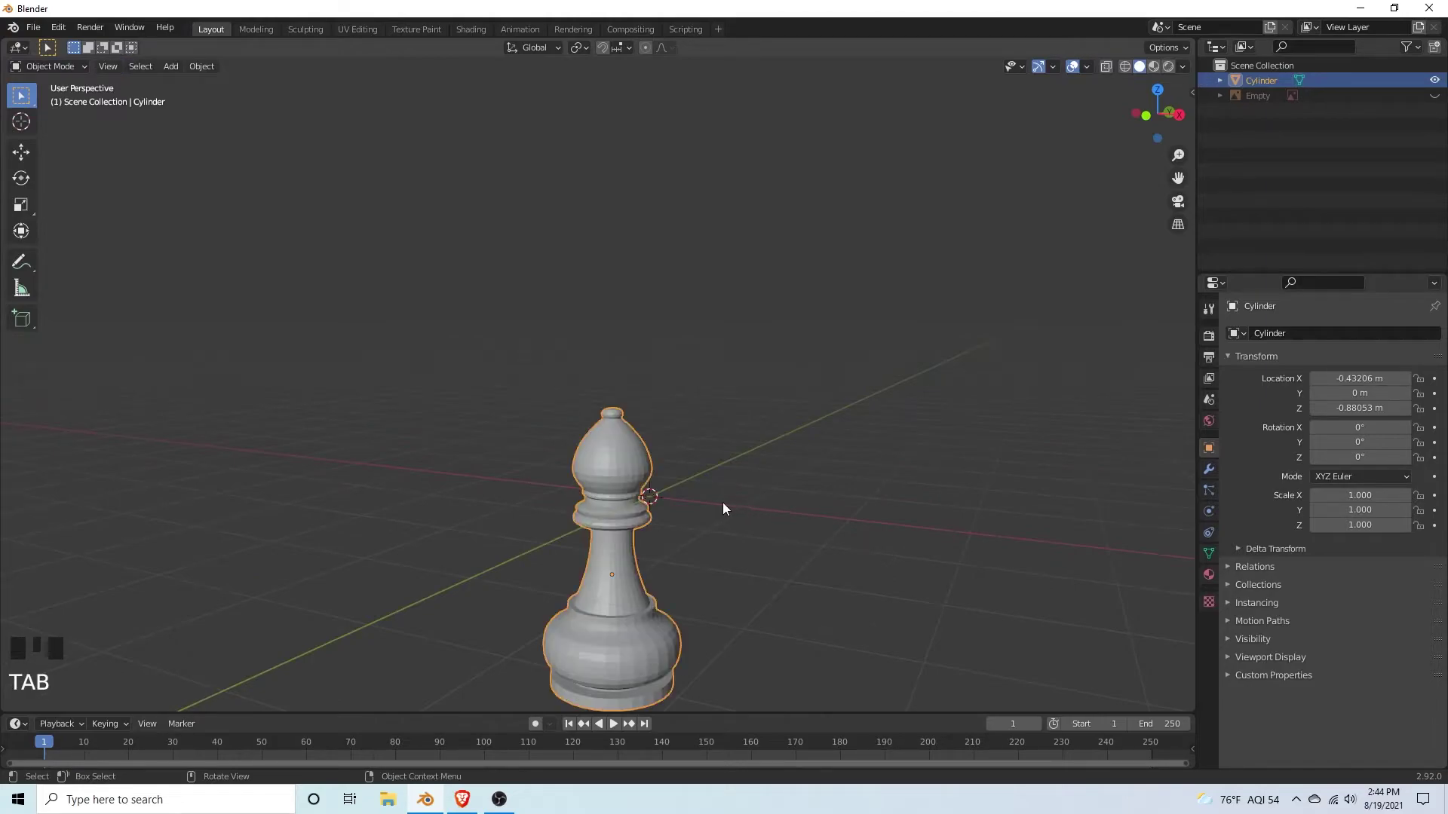
middle_click_drag(723, 502, 606, 534)
scroll(631, 494, "down", 6)
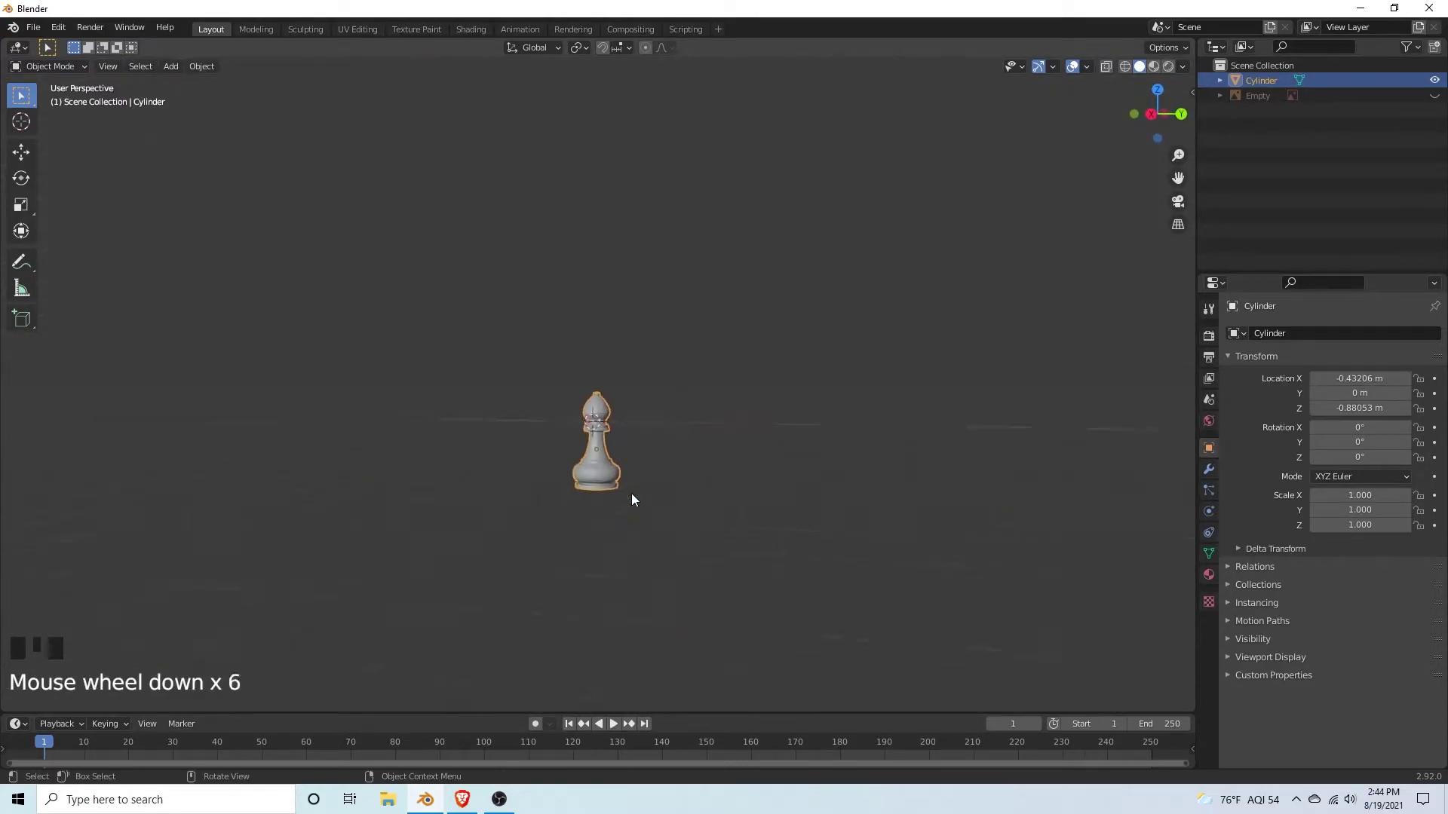
scroll(669, 509, "up", 7)
scroll(694, 503, "down", 6)
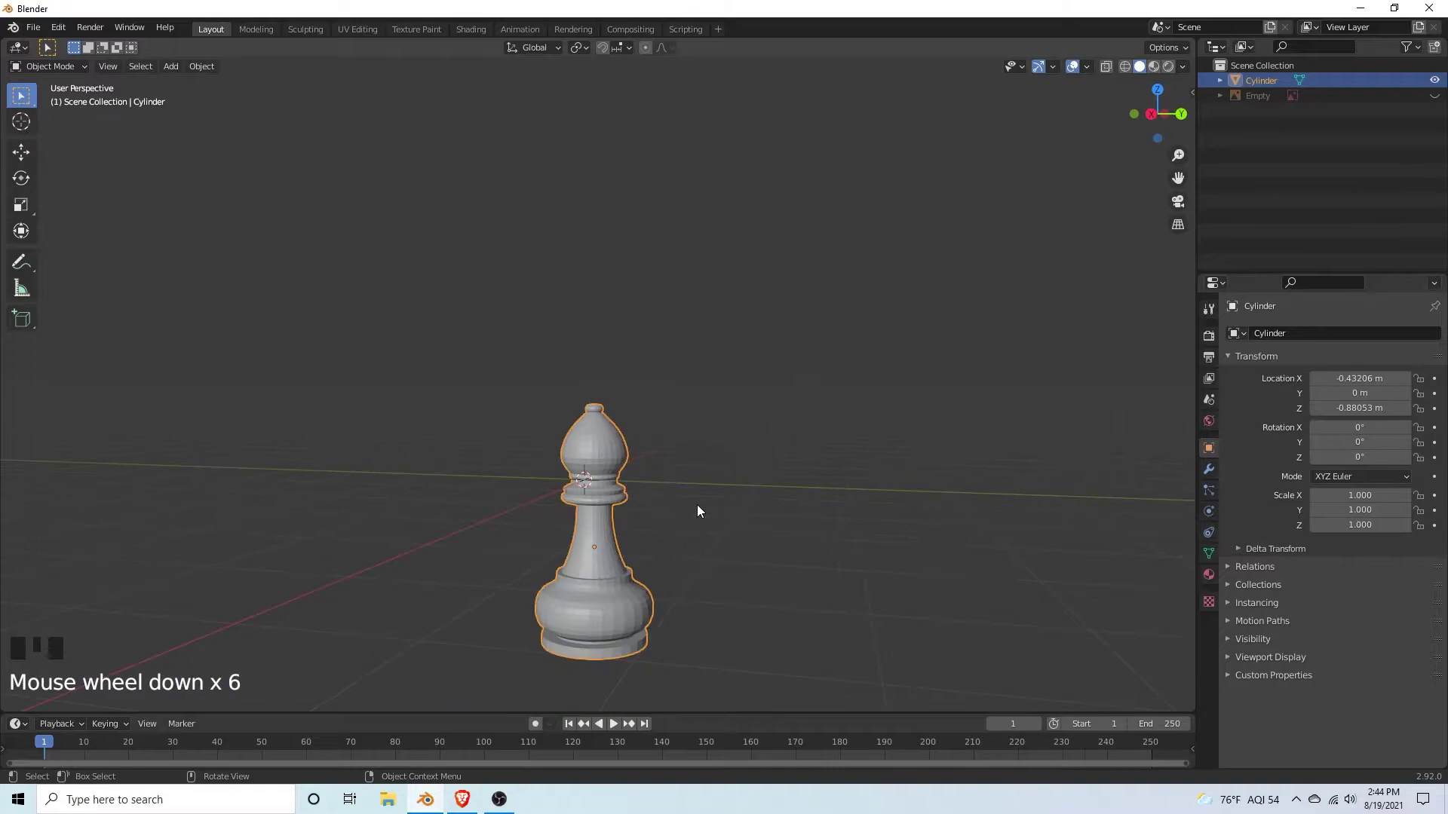
mouse_move(696, 512)
middle_mouse_down()
mouse_move(717, 656)
mouse_move(730, 491)
mouse_move(753, 443)
mouse_move(759, 573)
mouse_move(675, 506)
middle_mouse_up()
scroll(761, 445, "up", 5)
scroll(675, 505, "down", 2)
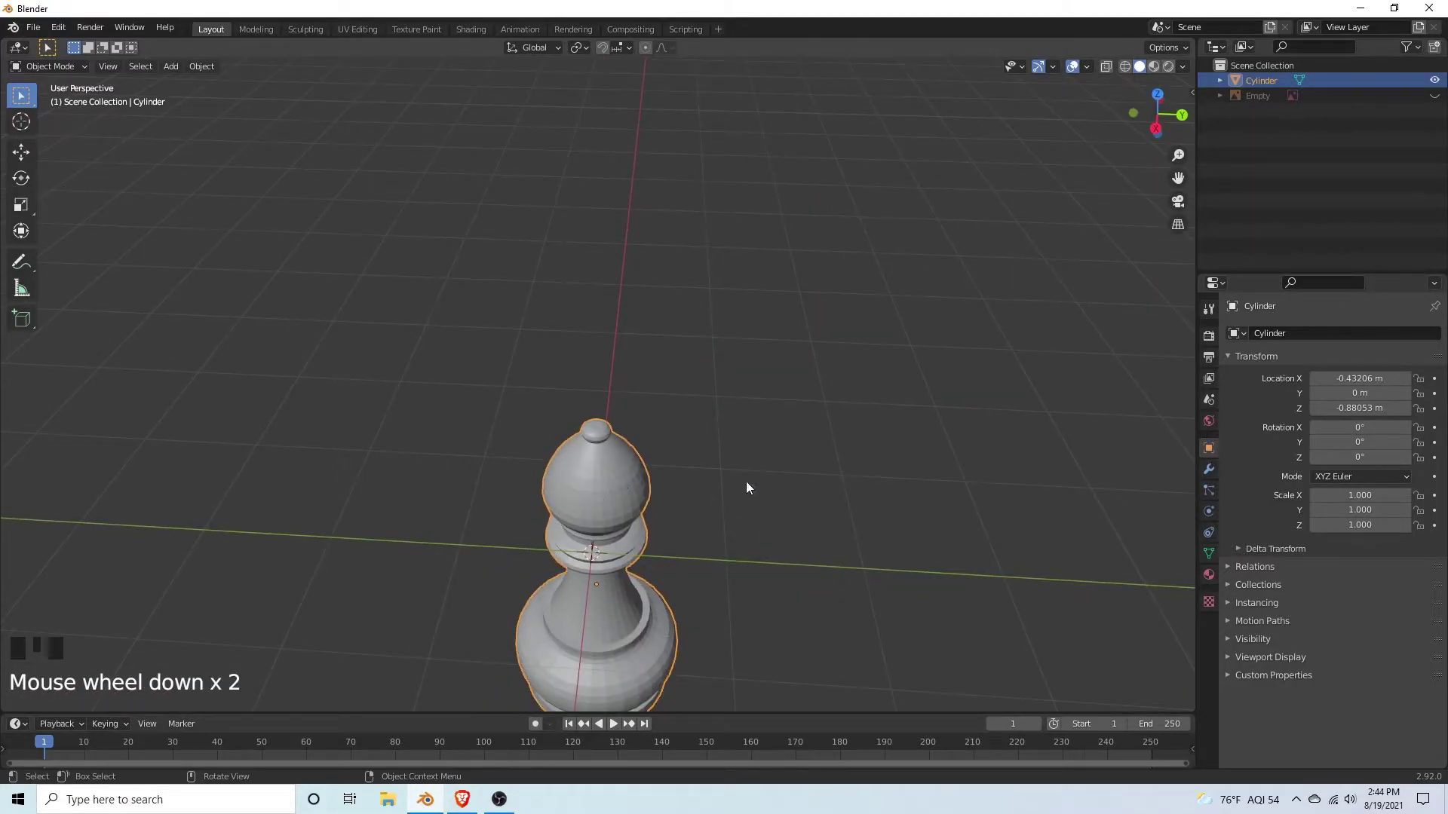
Step: Show the reference photo, then hide and reshow the bishop mesh to compare them
left_click(1434, 95)
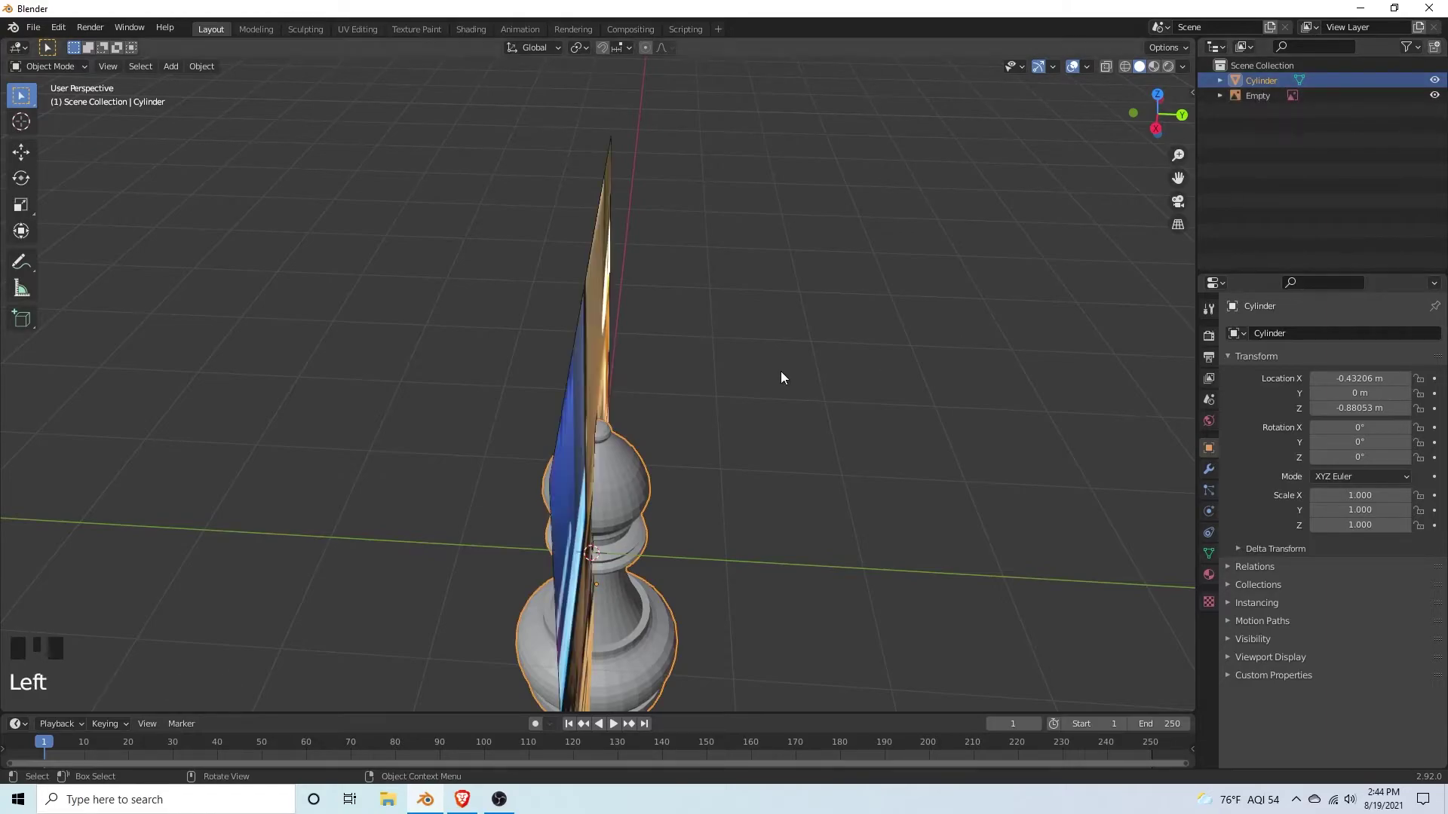
middle_click_drag(780, 377, 582, 462)
left_click(617, 481)
left_click(584, 487)
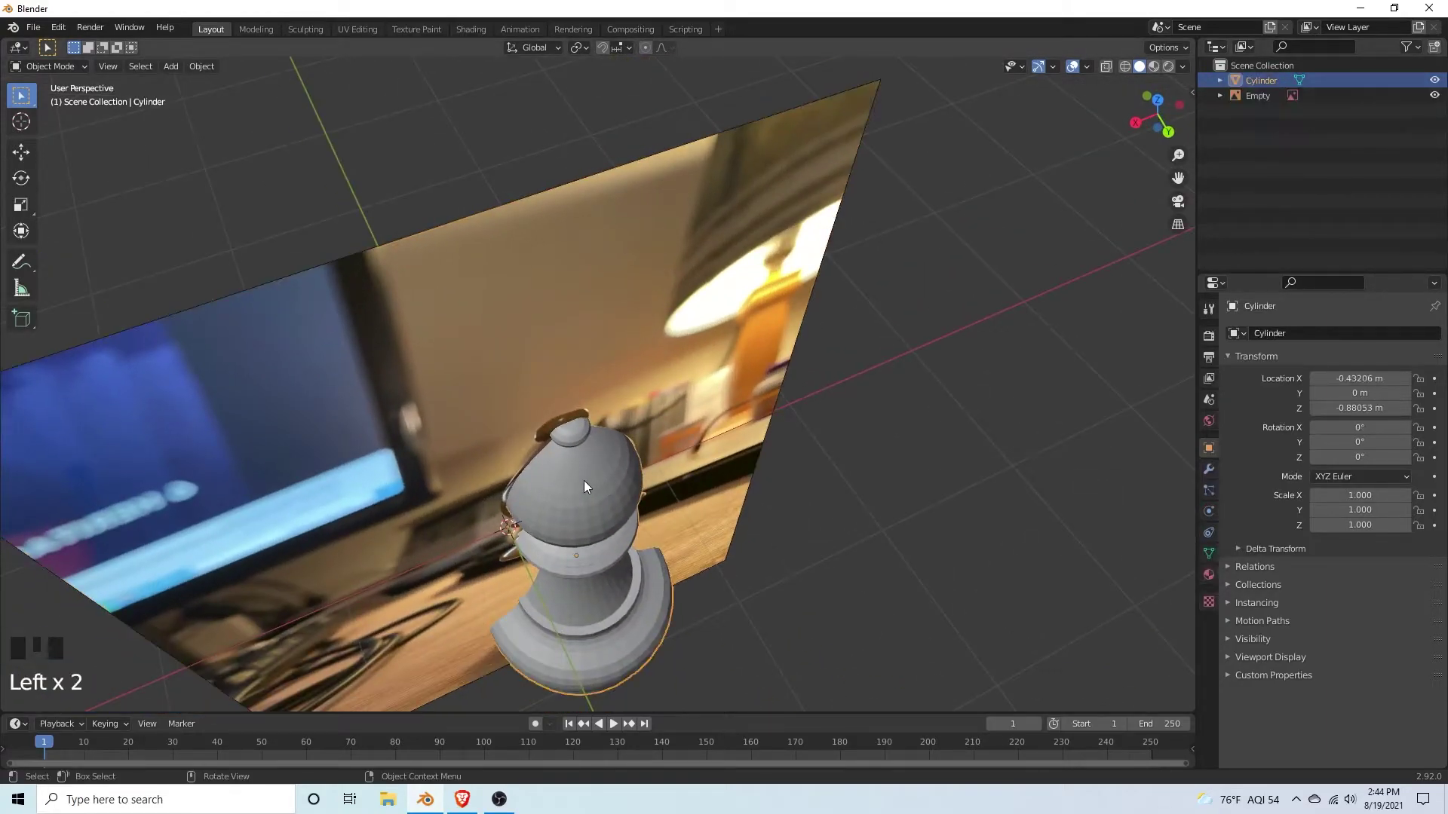
key("h")
middle_click_drag(586, 481, 538, 453)
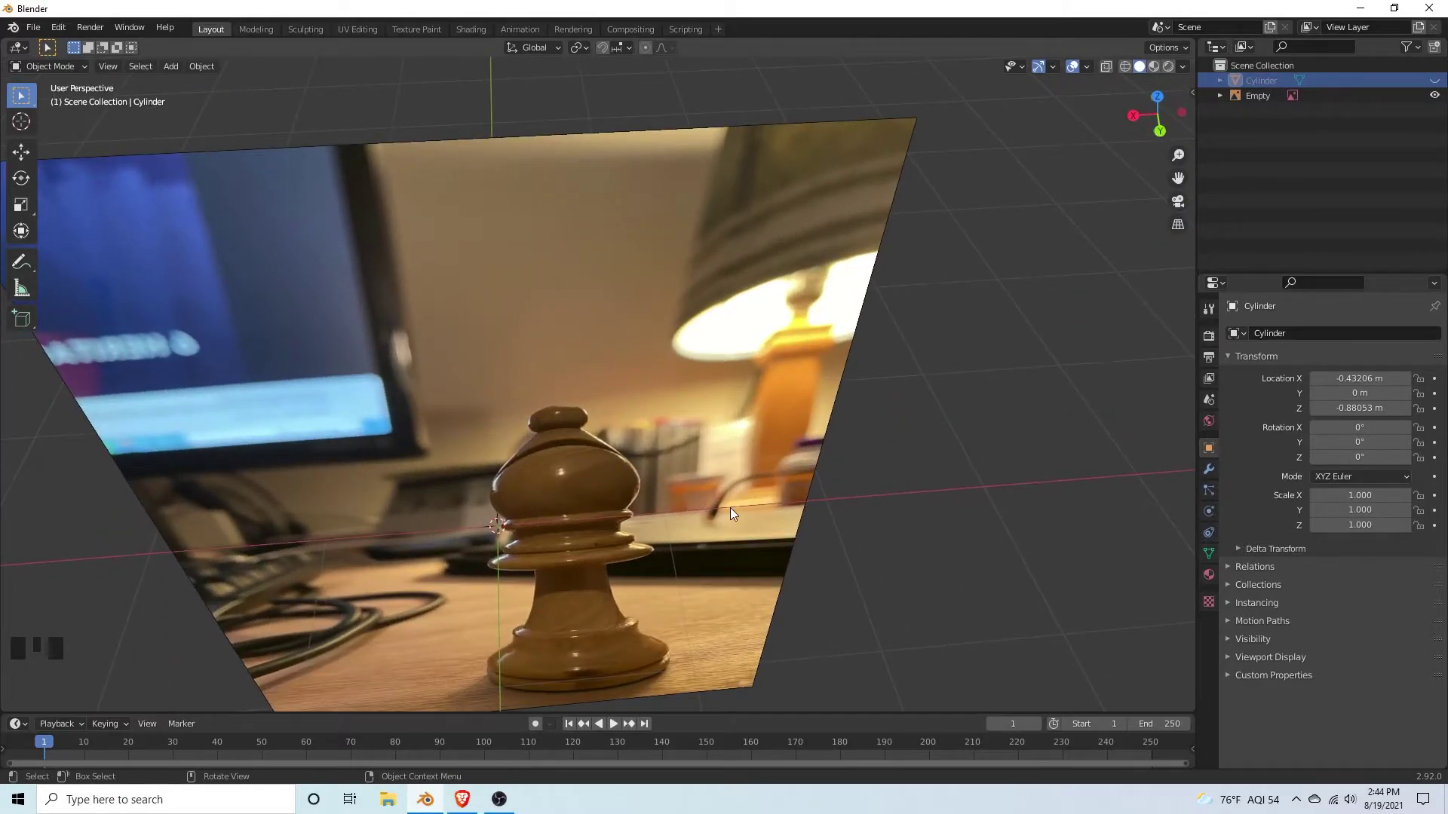
left_click(1434, 80)
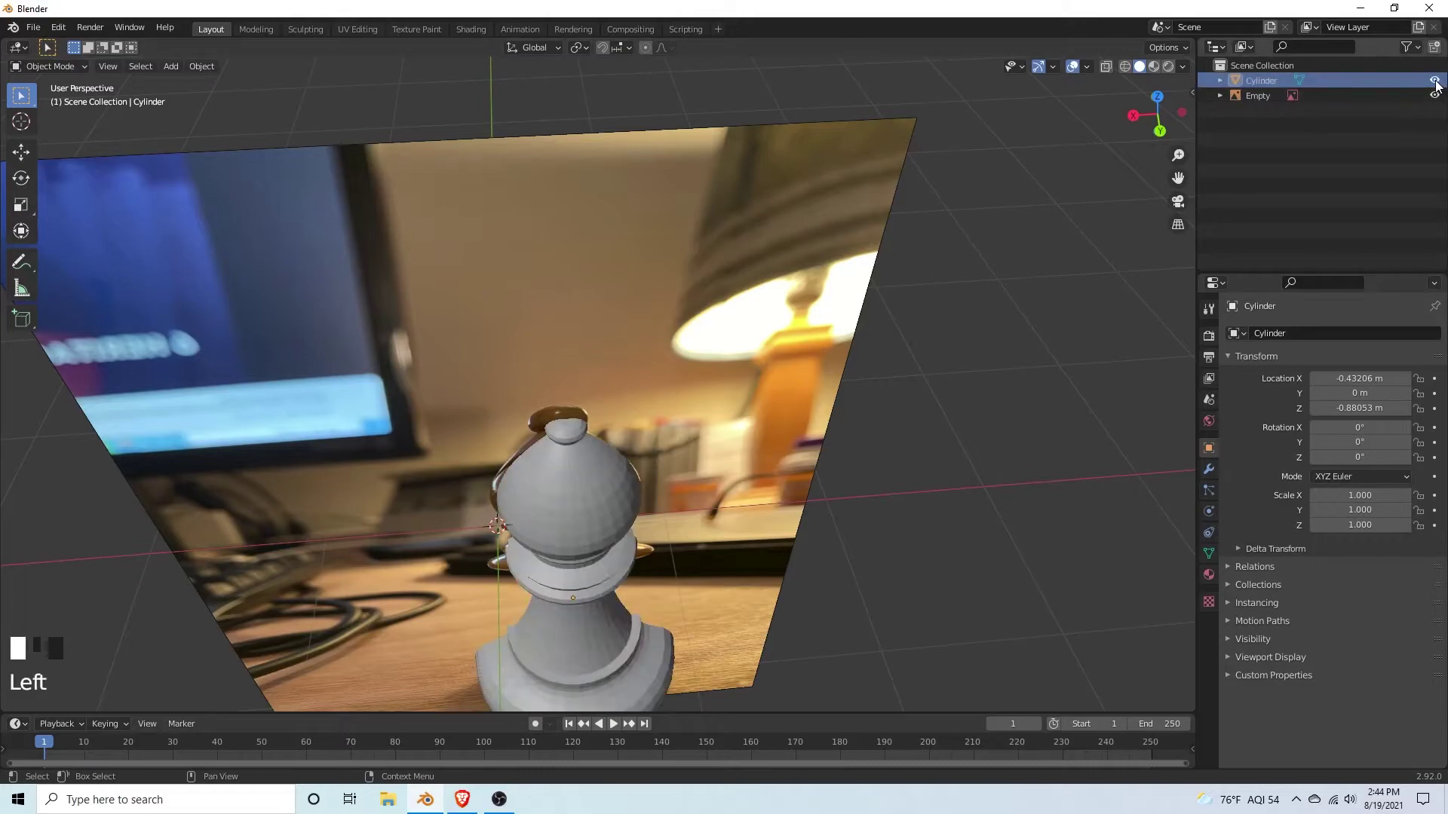
scroll(635, 278, "down", 2)
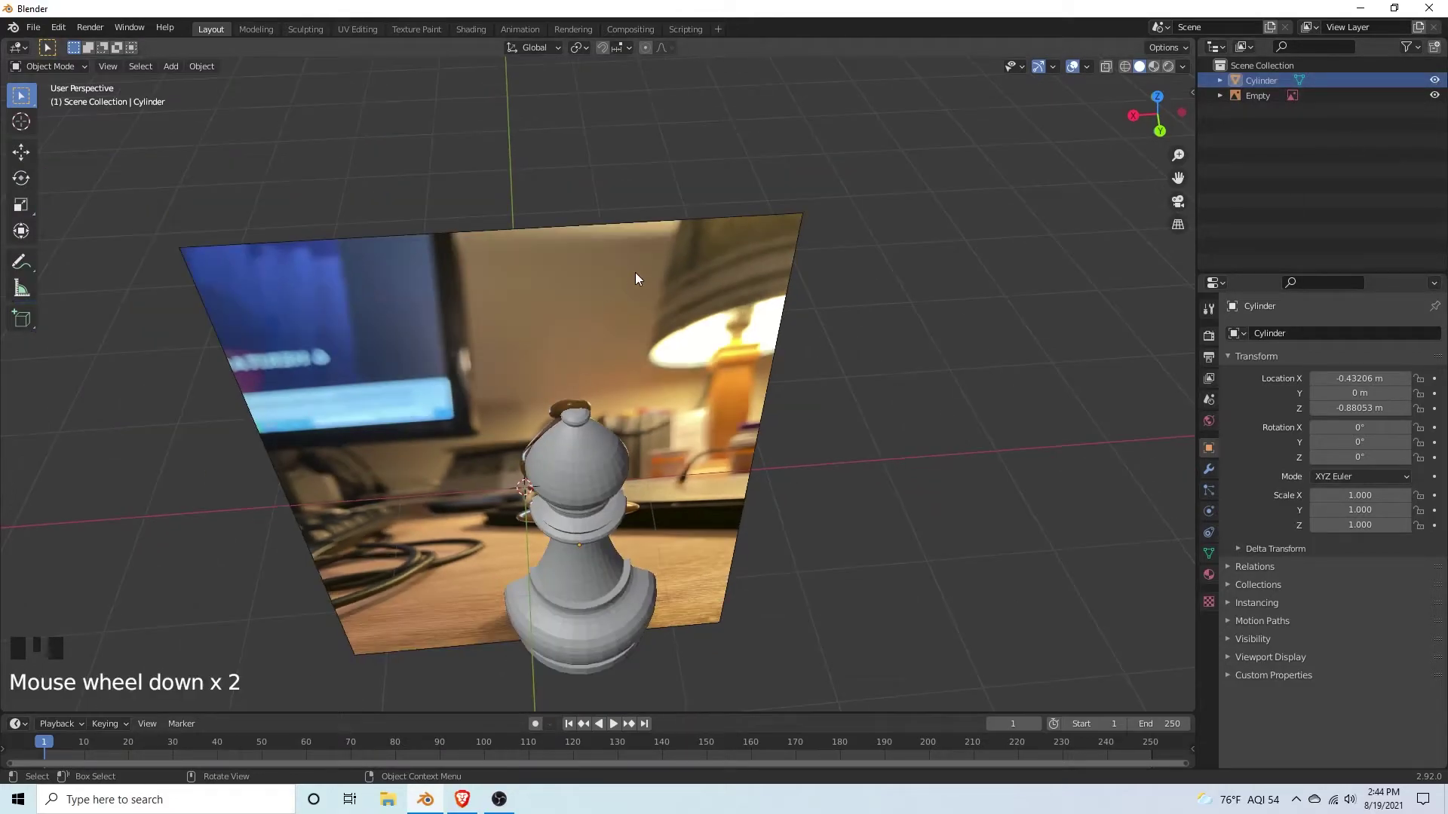
Step: Hide the reference photo, add a Mesh Plane, and raise it along Z above the bishop
left_click(1435, 95)
middle_click_drag(676, 472, 679, 330)
scroll(659, 345, "down", 2)
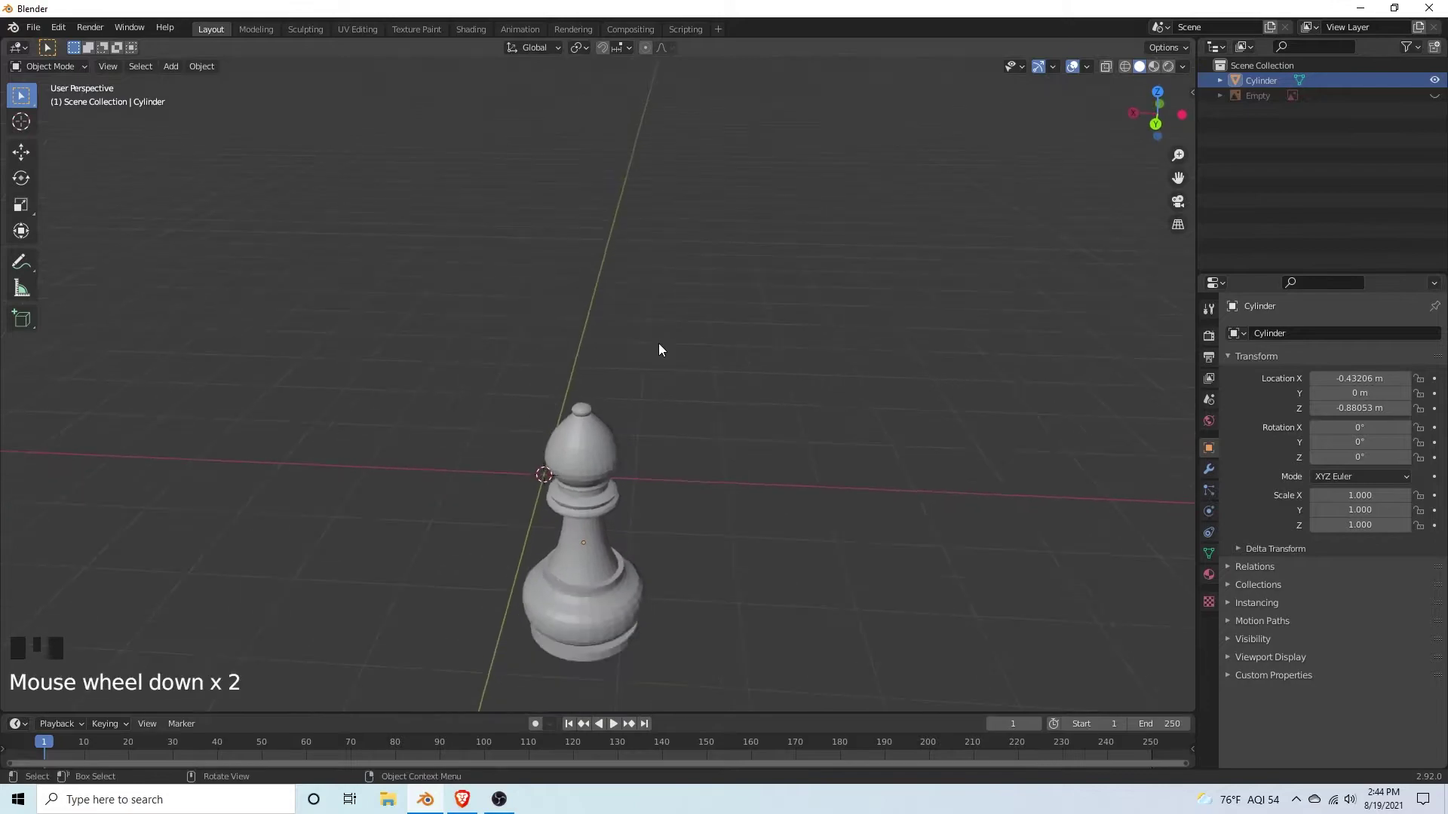
key("shift+a")
mouse_move(636, 471)
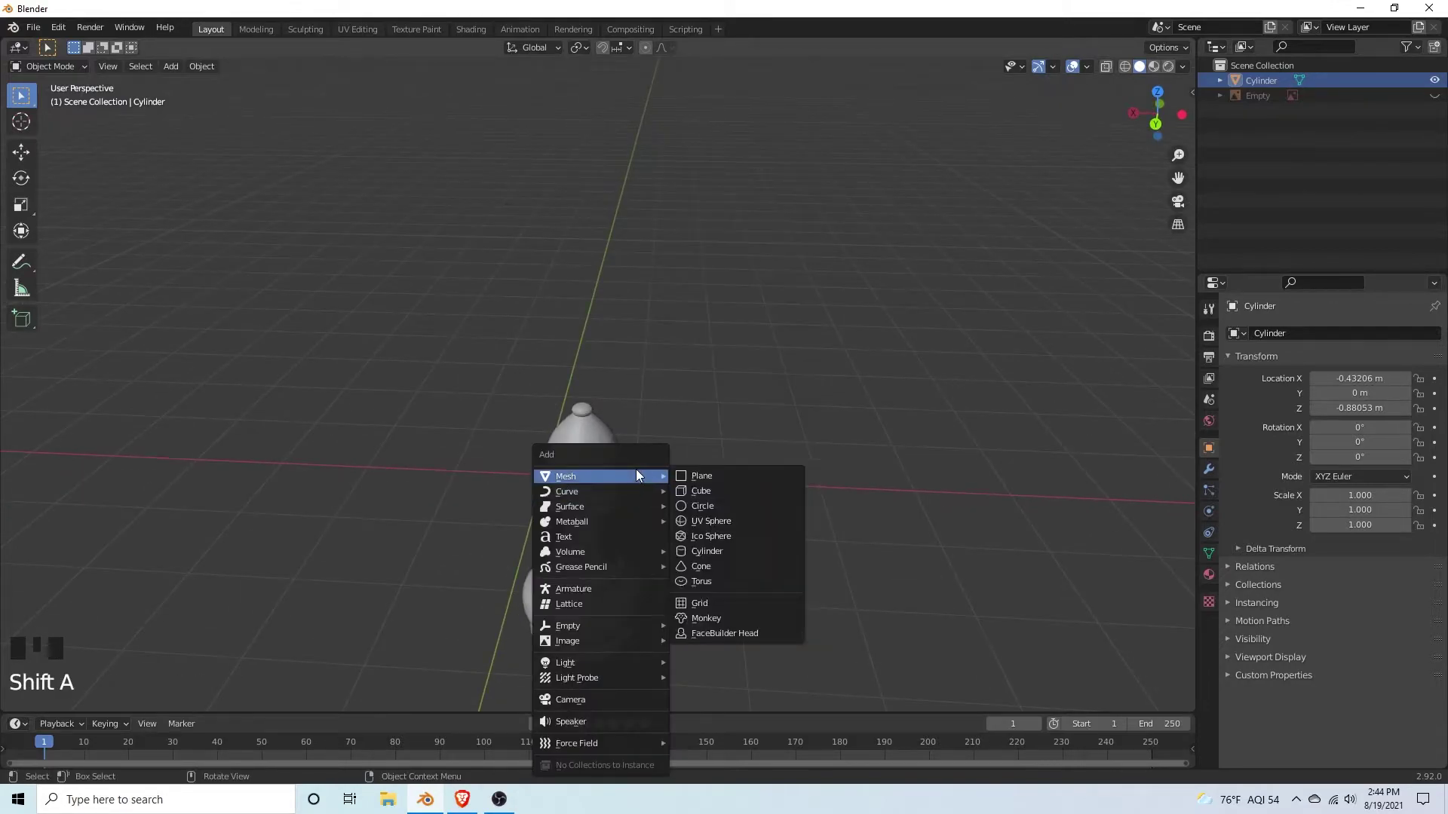
left_click(749, 476)
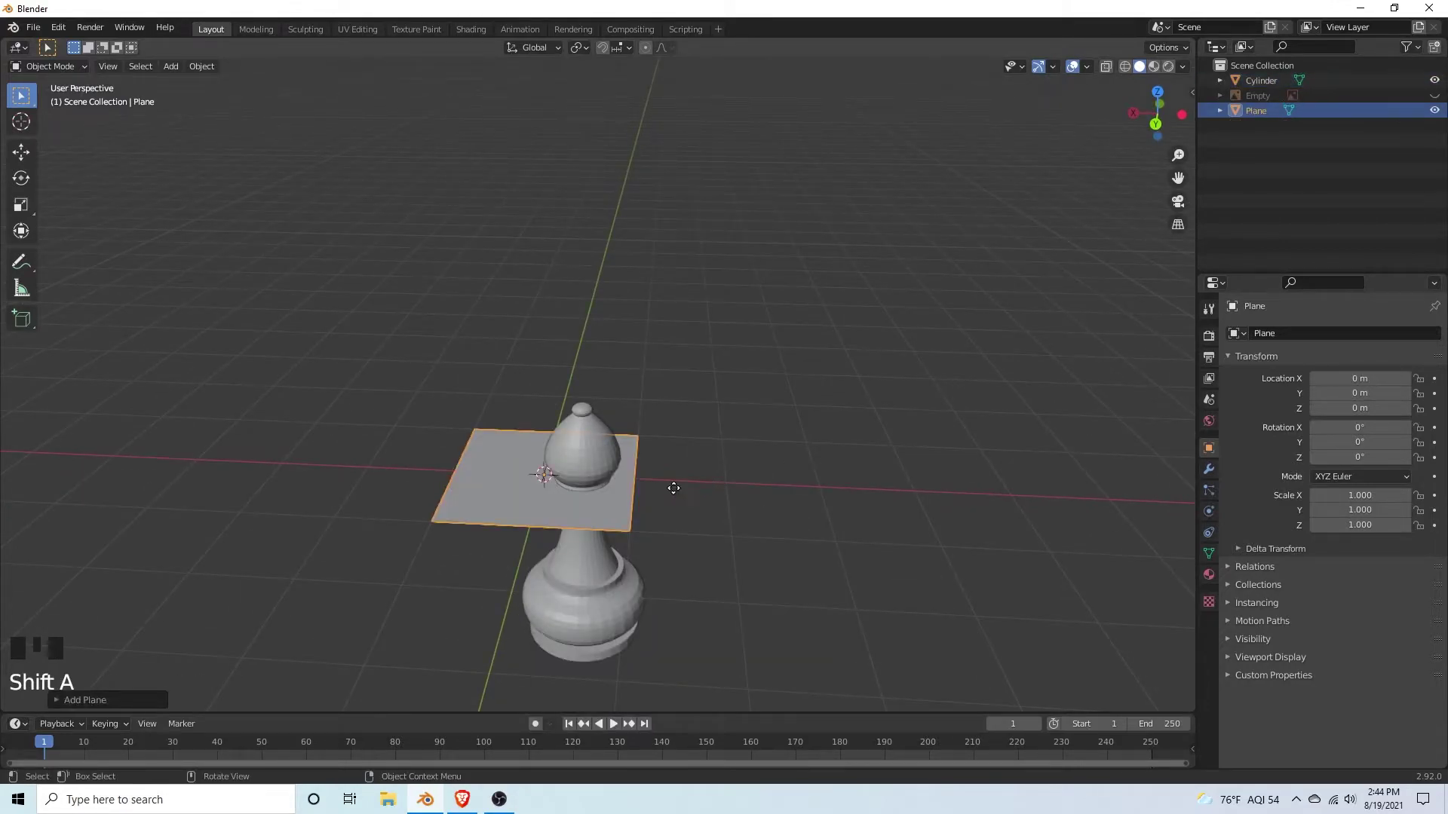
key("g")
key("z")
left_click(646, 405)
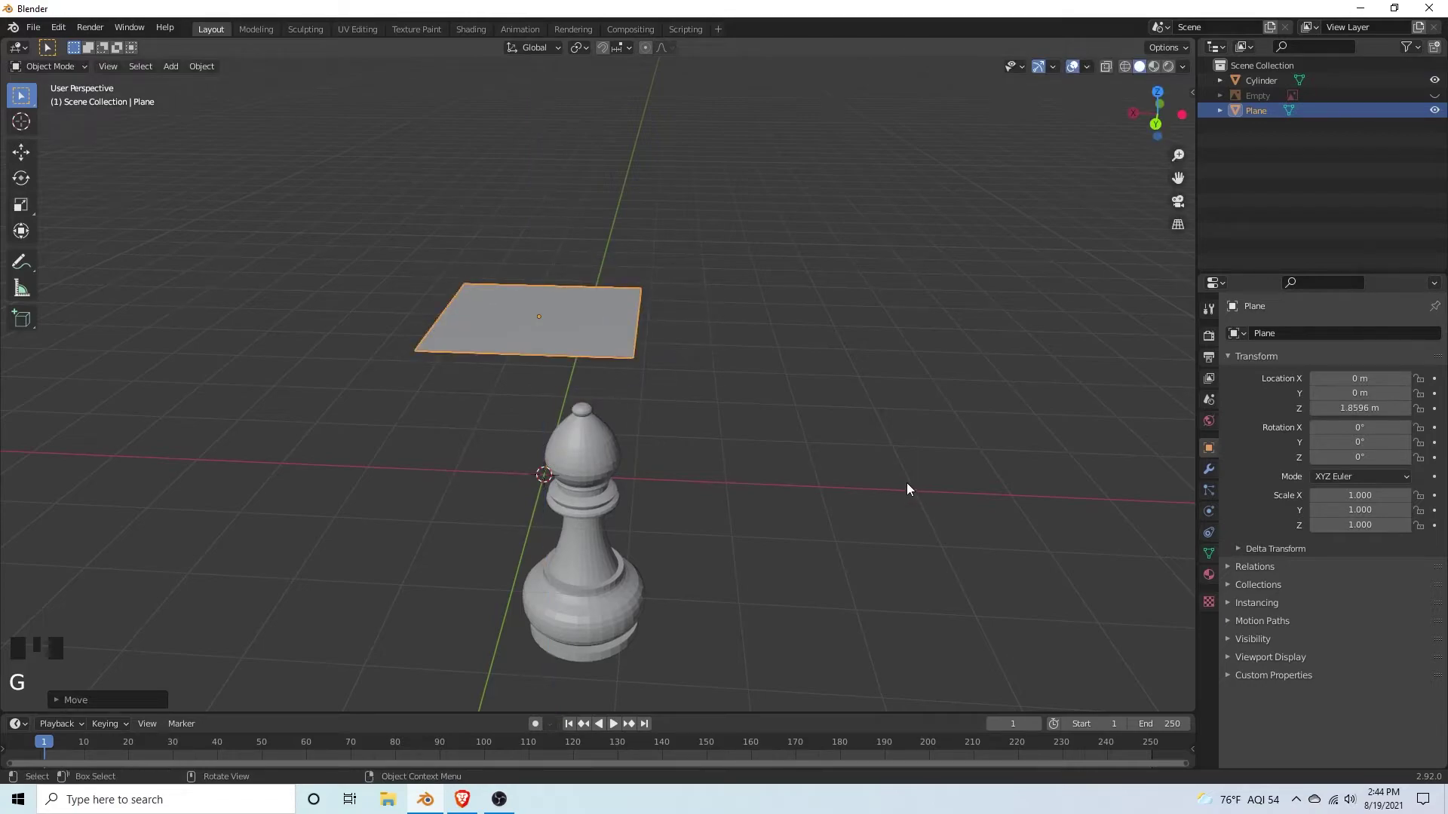
Step: Extrude the plane into a thick slab and scale the slab down
key("Tab")
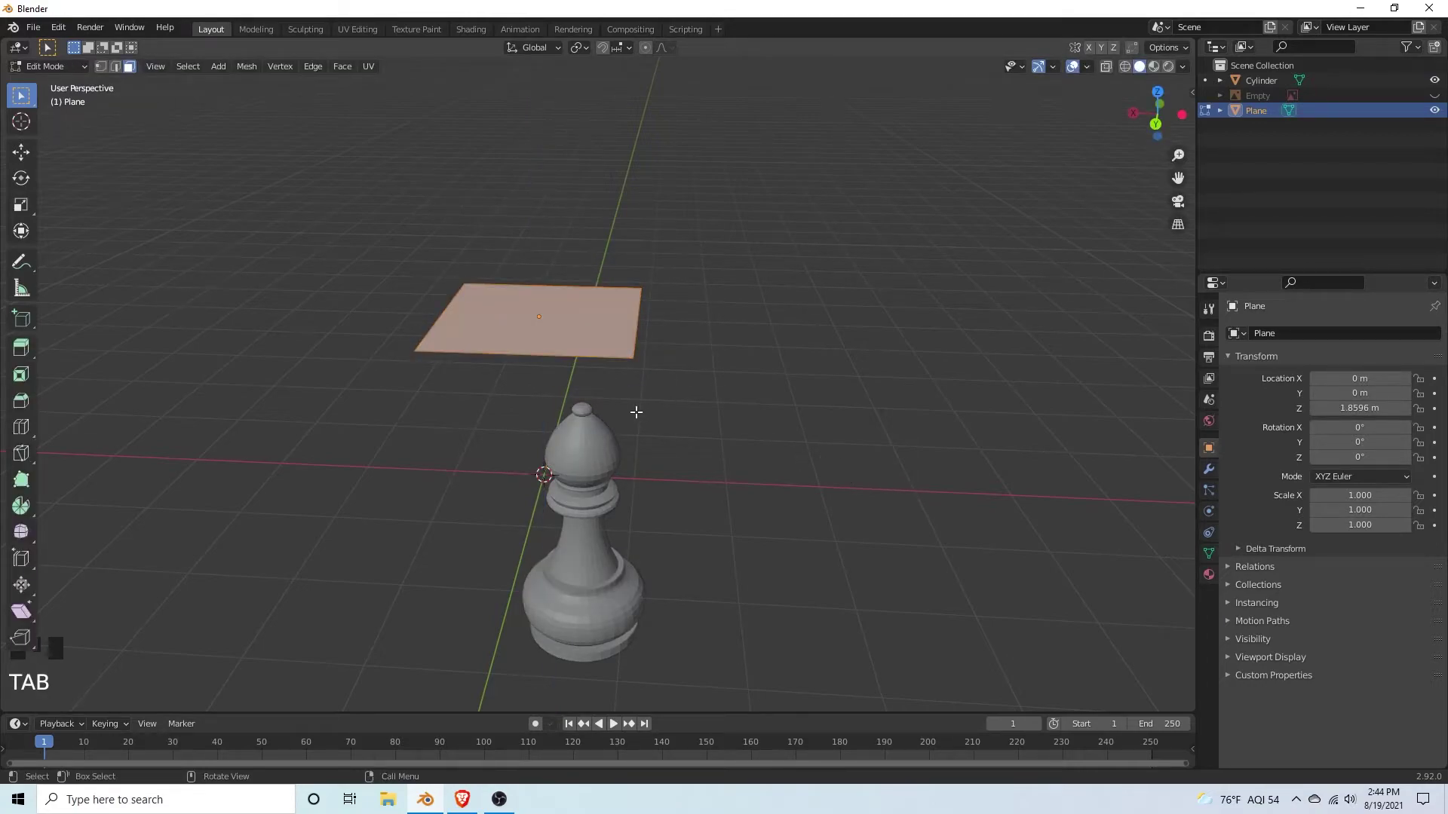
key("e")
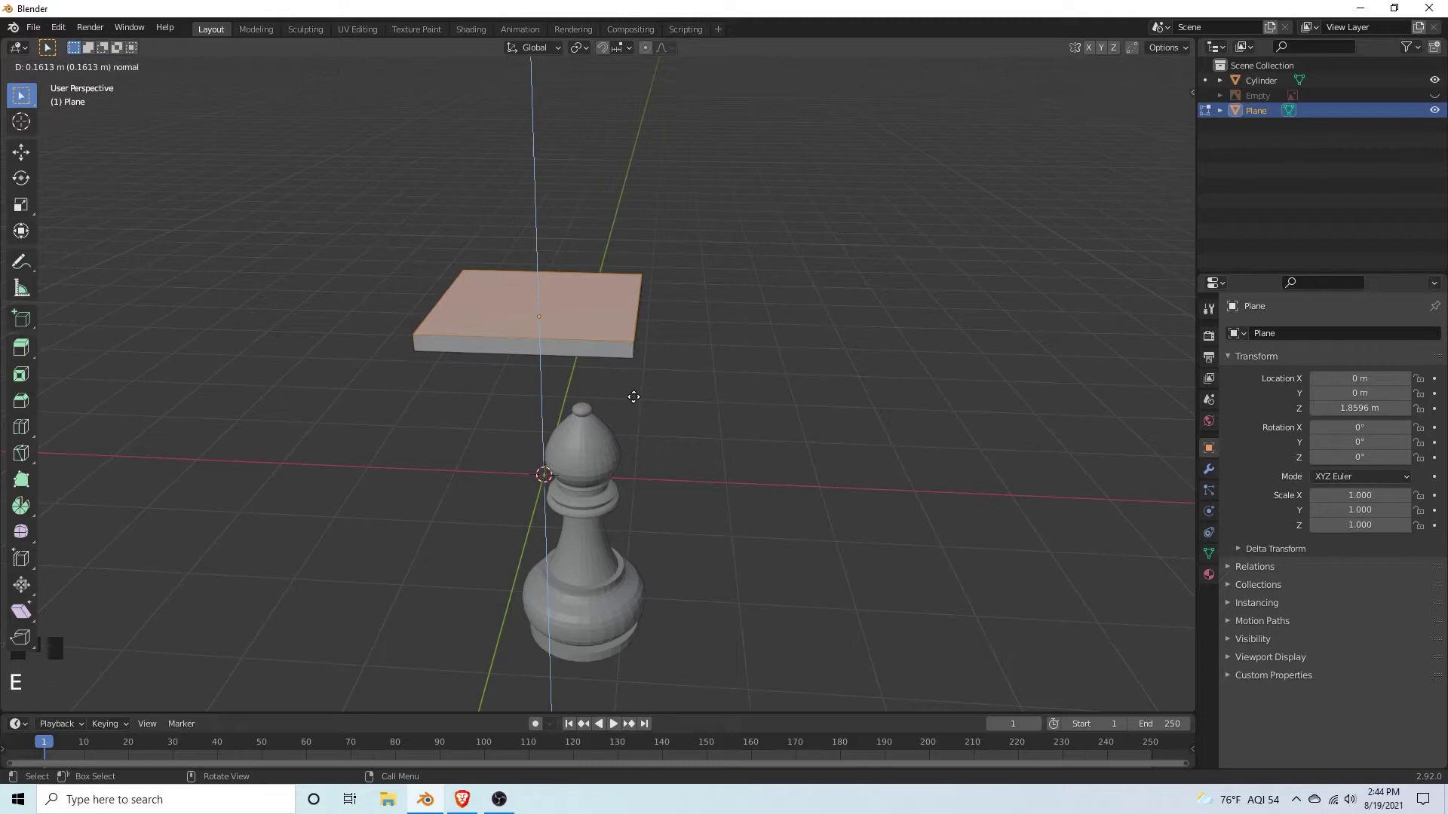
left_click(633, 400)
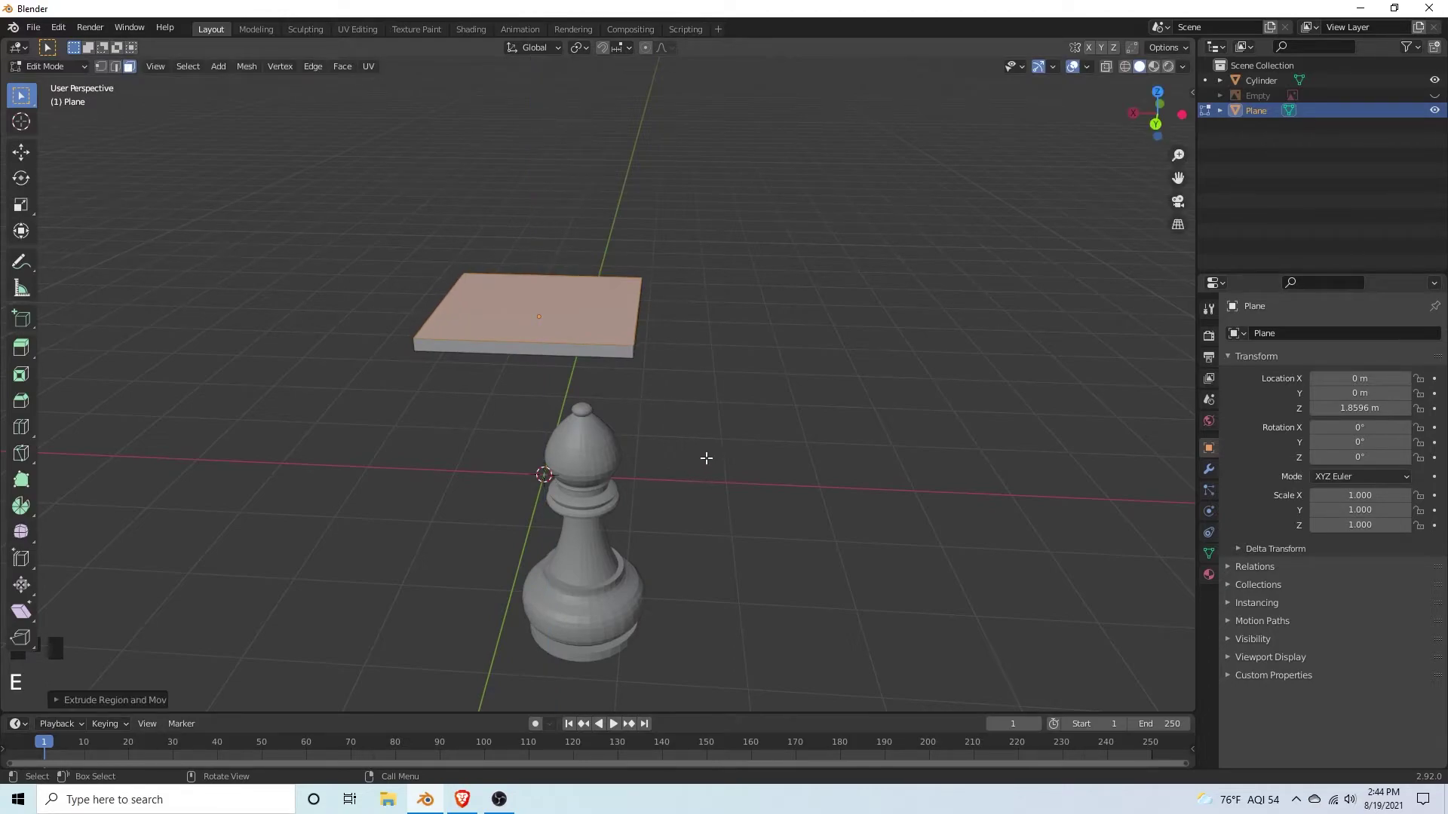
key("alt+z")
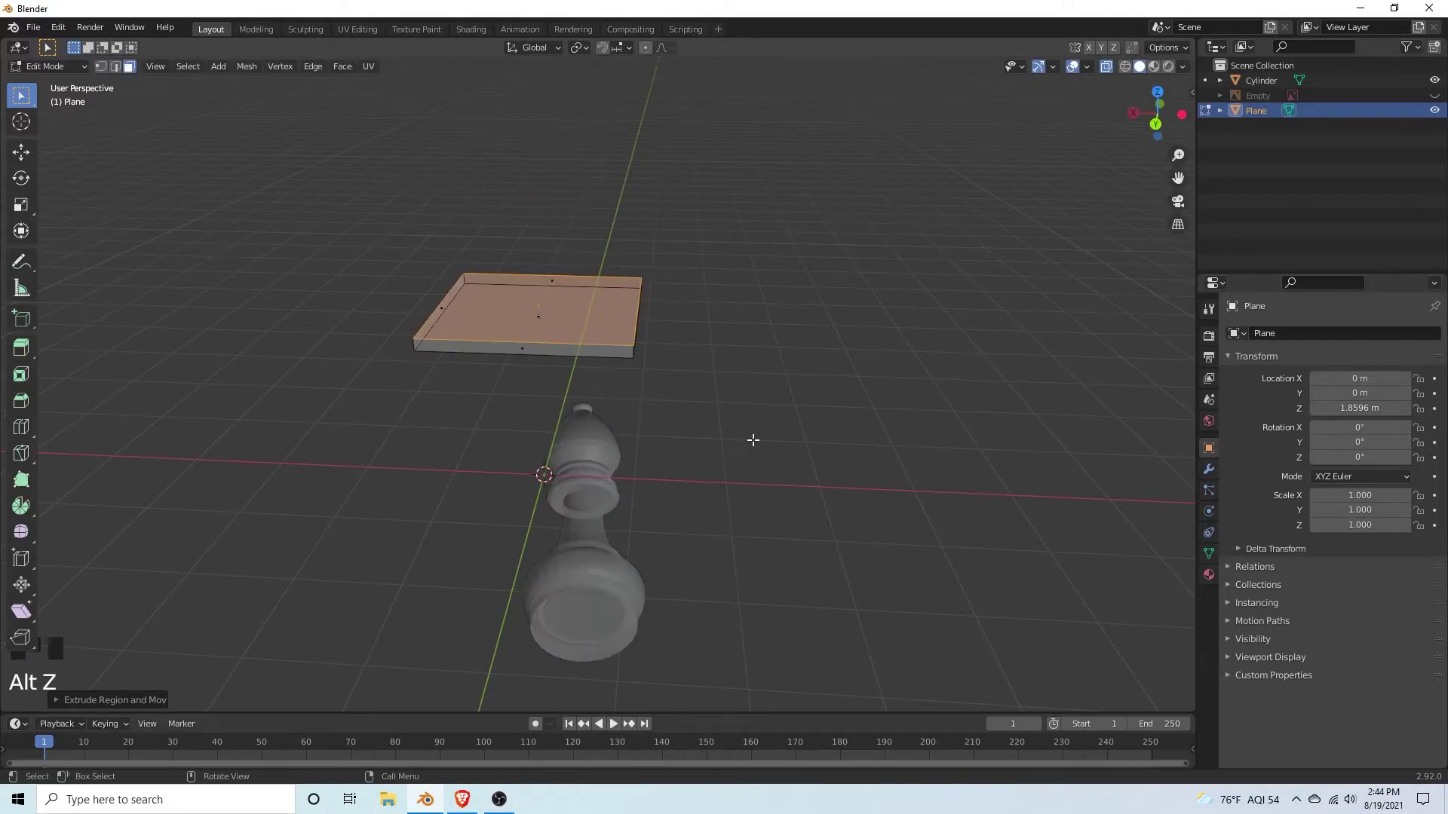
middle_click_drag(753, 443, 707, 516)
left_click_drag(708, 516, 217, 169)
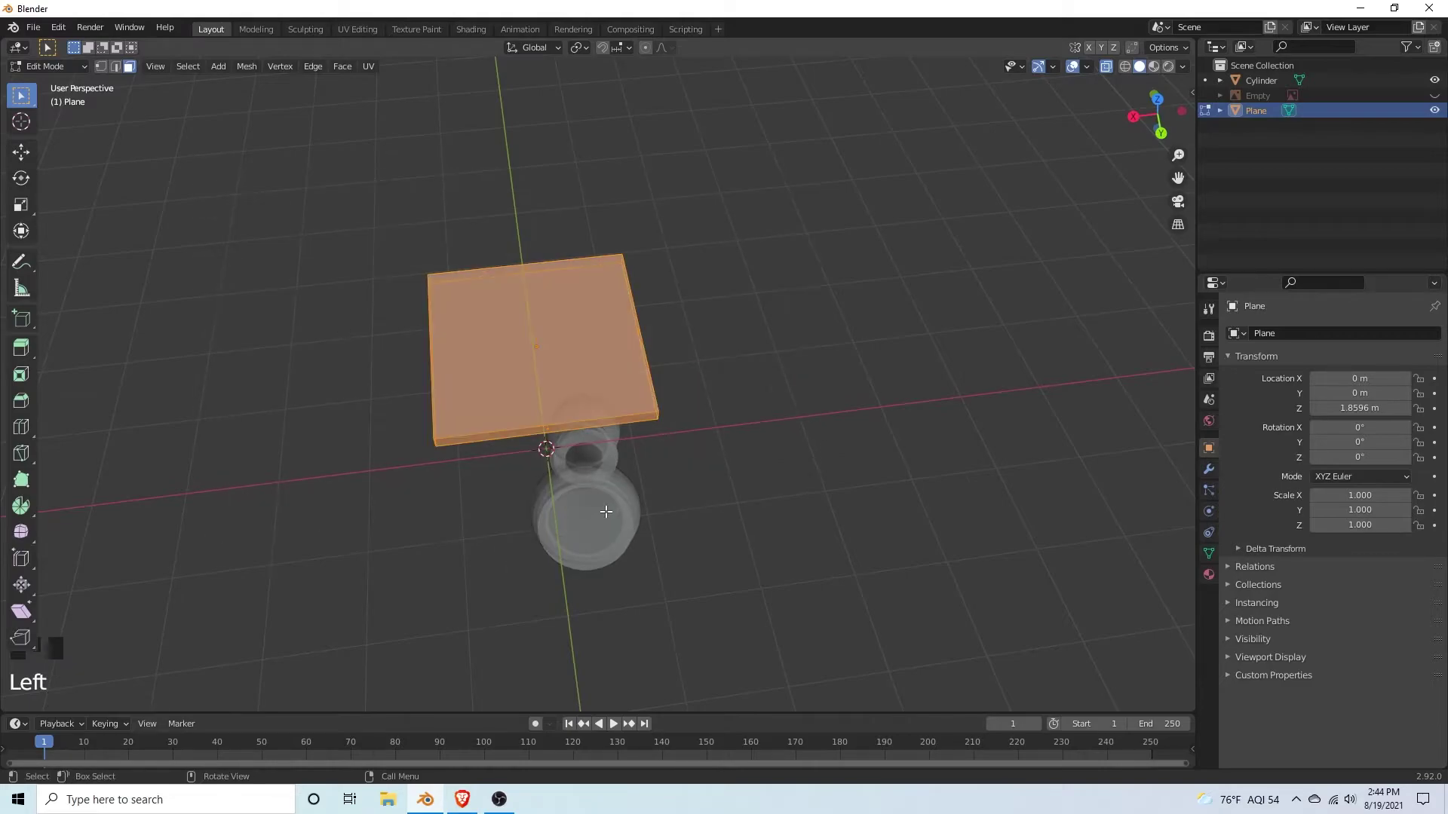
key("s")
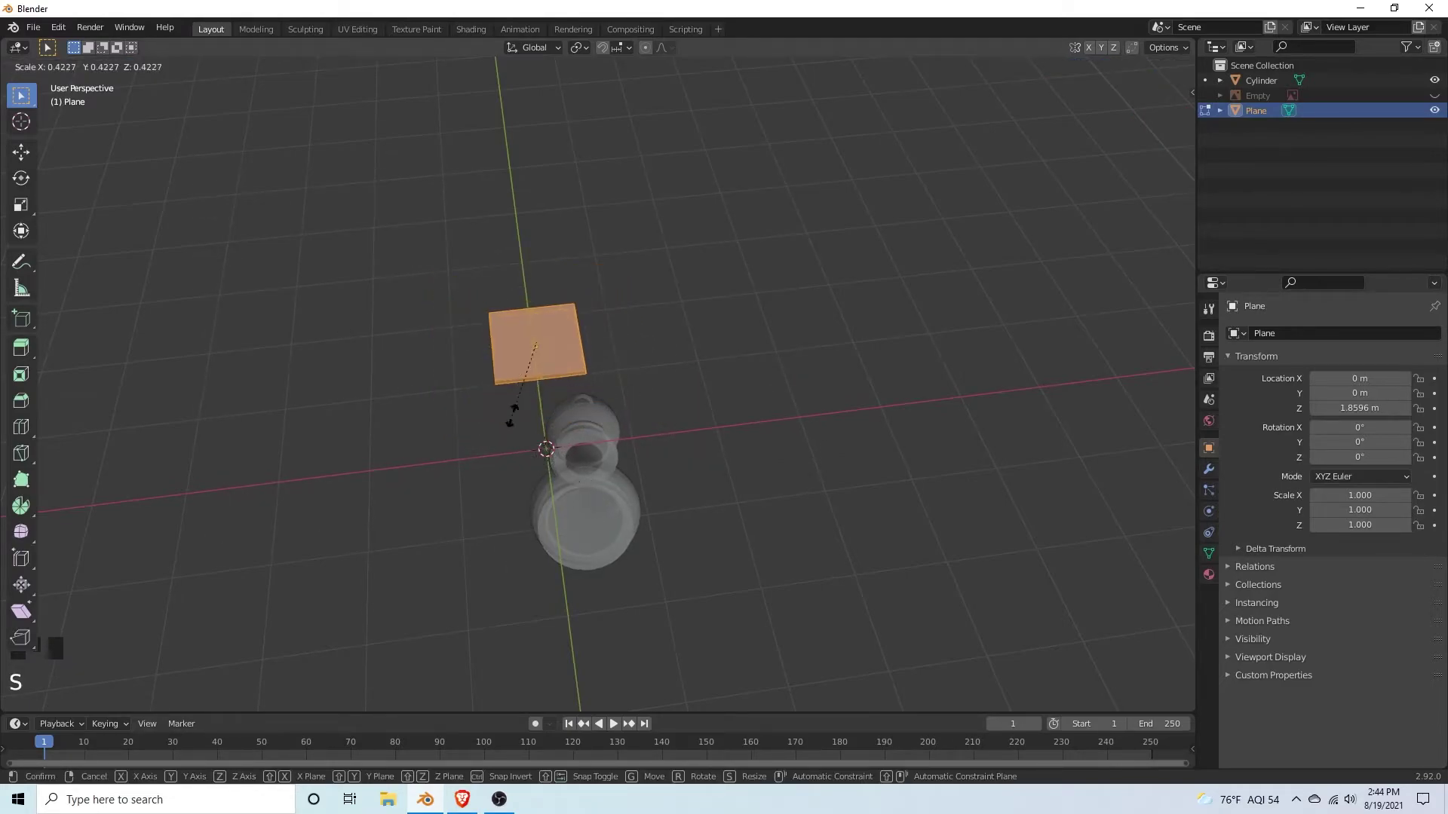
left_click(519, 433)
Step: Rotate the slab 90° about X to stand it upright, then restore solid display
middle_click_drag(519, 433, 554, 408)
key("r")
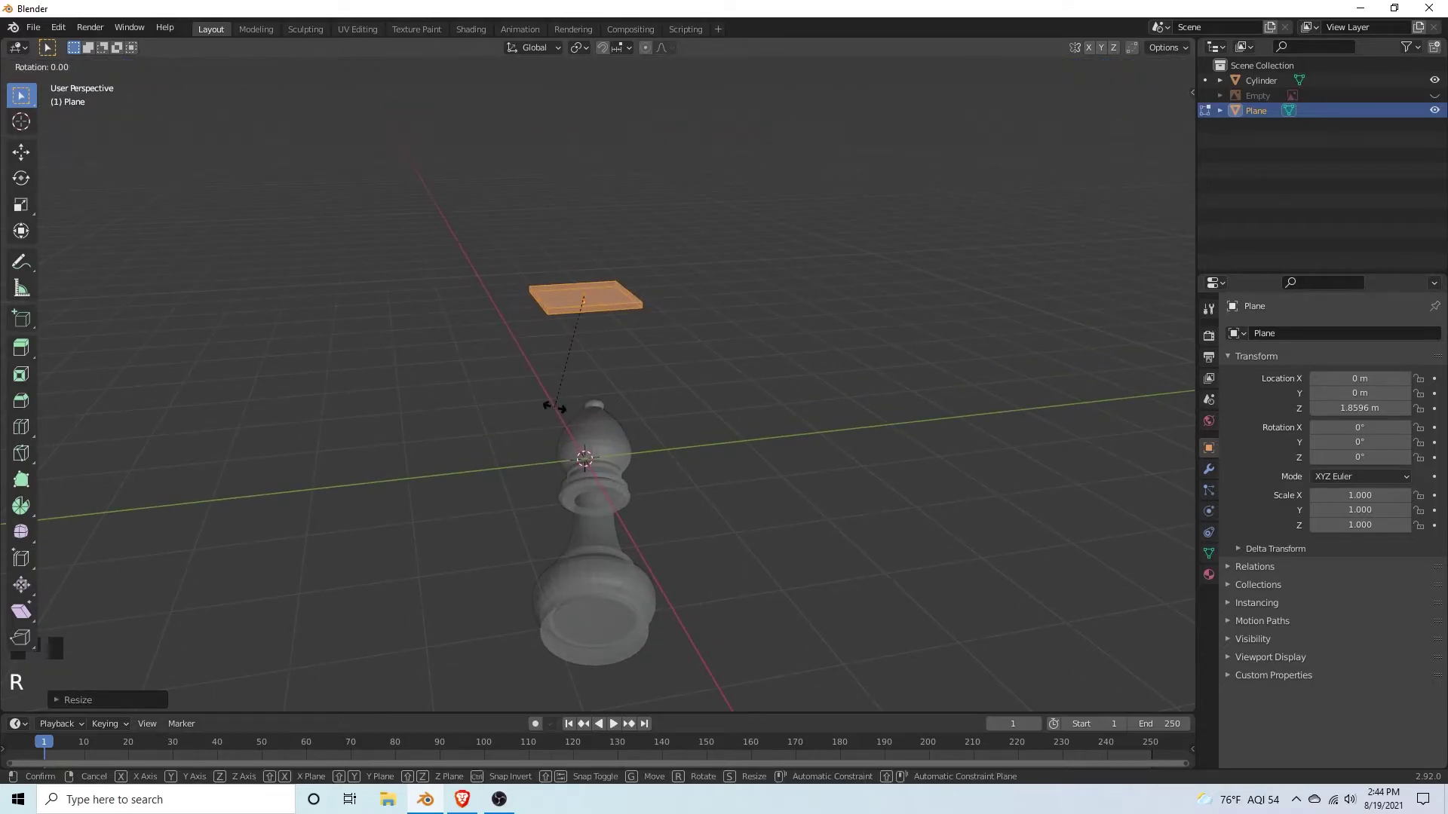
type("x90")
key("Return")
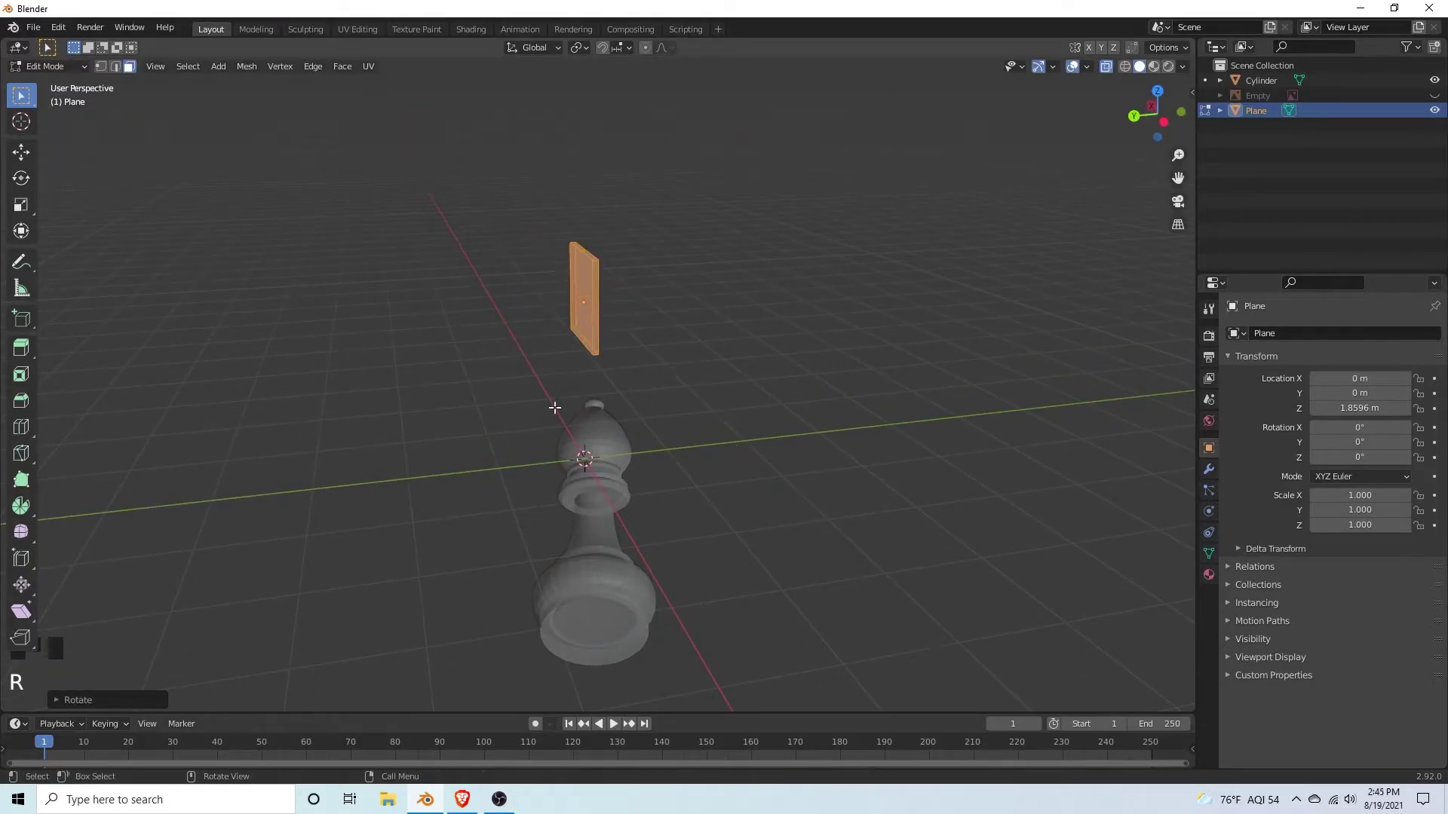
left_click(732, 424)
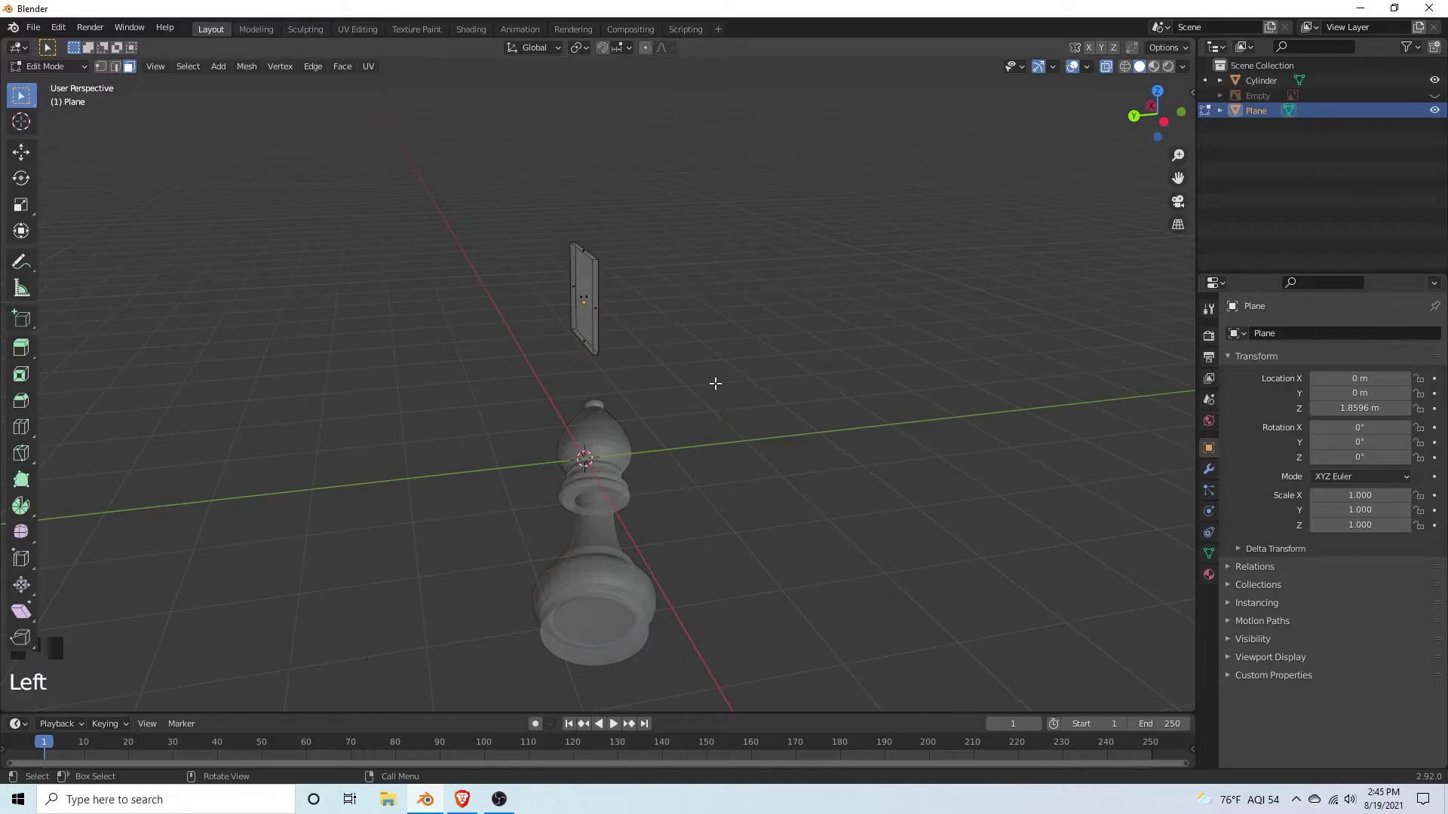
key("alt+z")
scroll(792, 401, "up", 3)
left_click(672, 321)
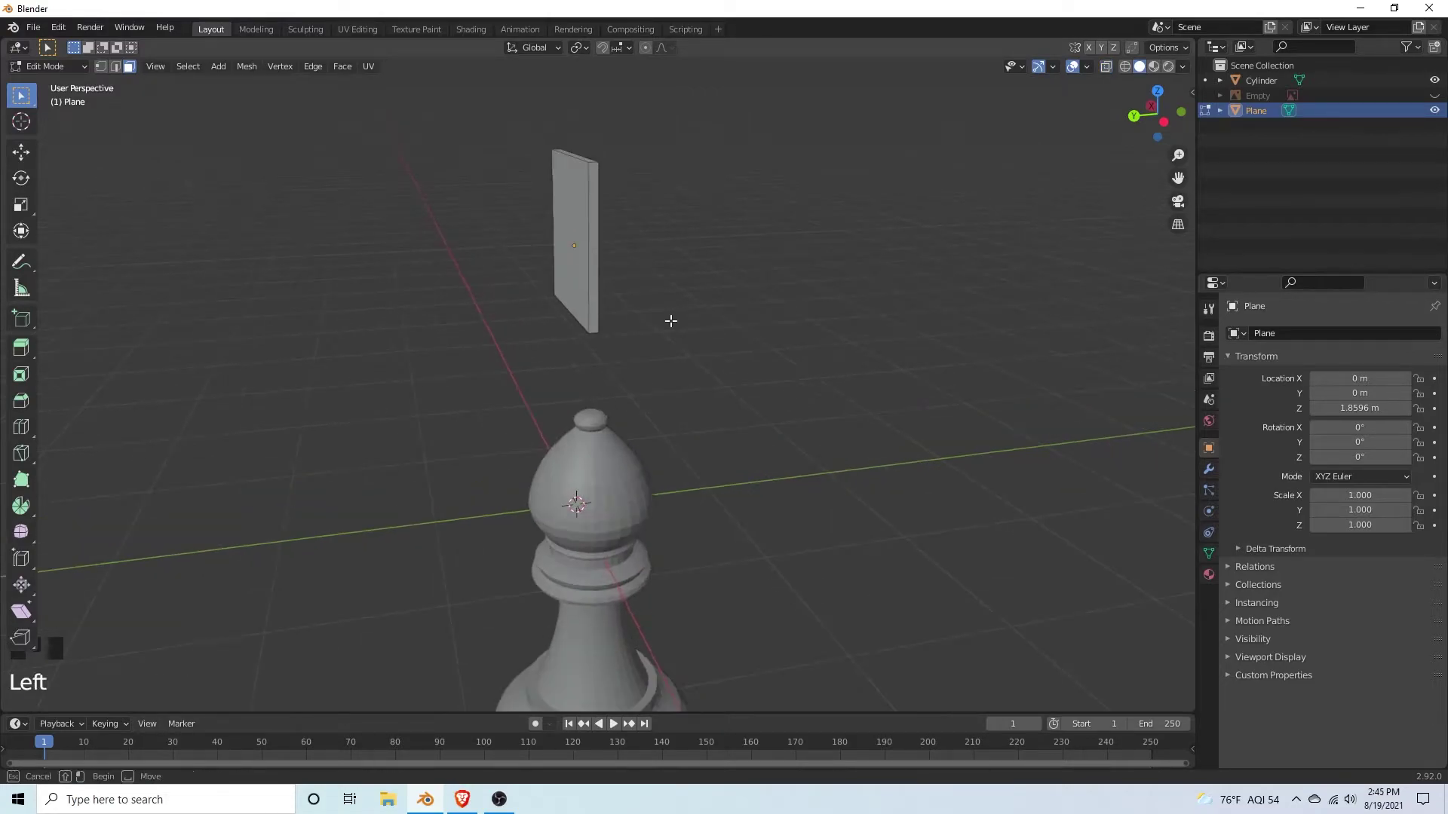
Step: Return to Object Mode and move the slab down along Z onto the bishop's head
left_click_drag(671, 320, 555, 282)
middle_click_drag(591, 308, 566, 310)
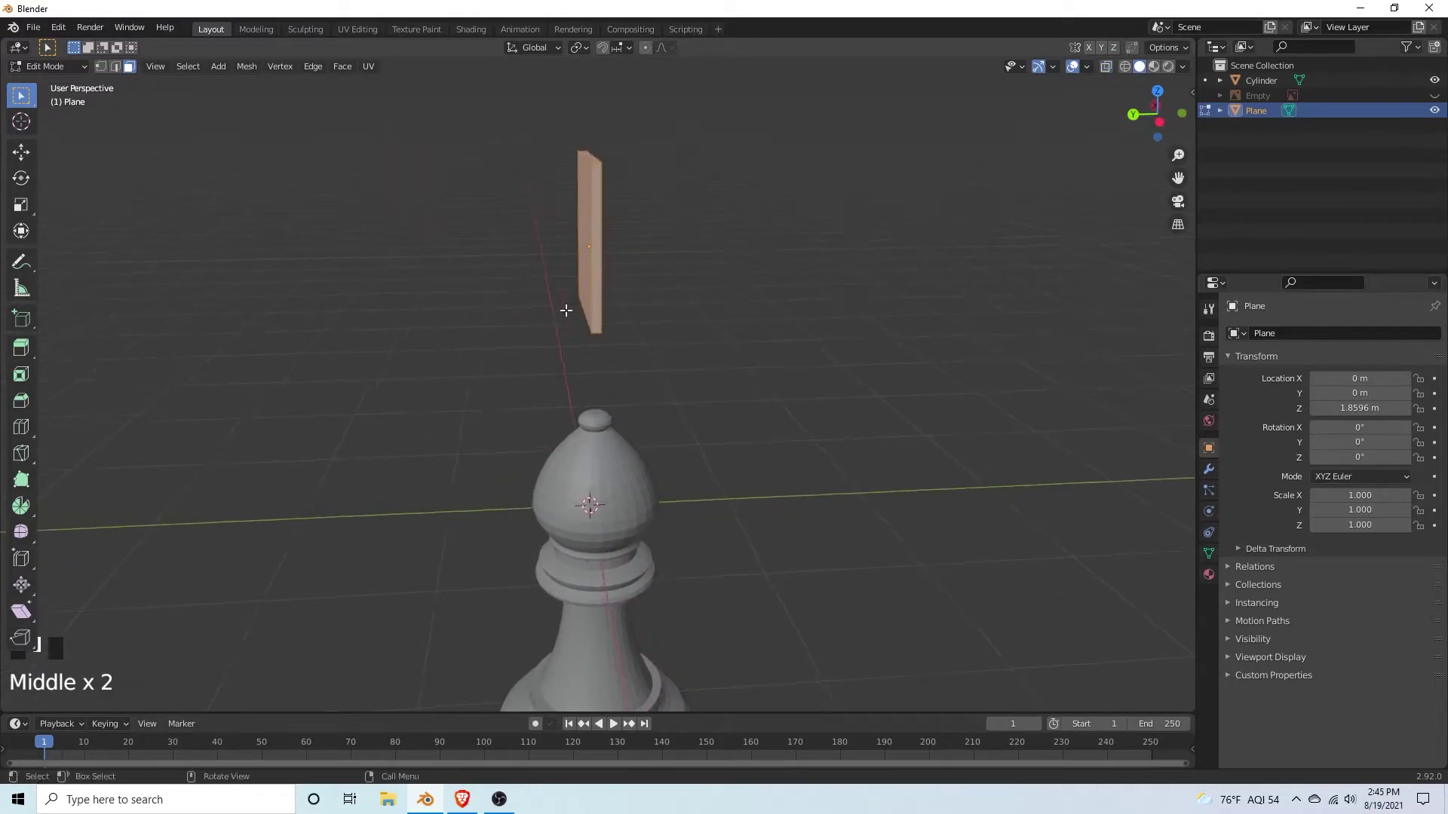
key("Tab")
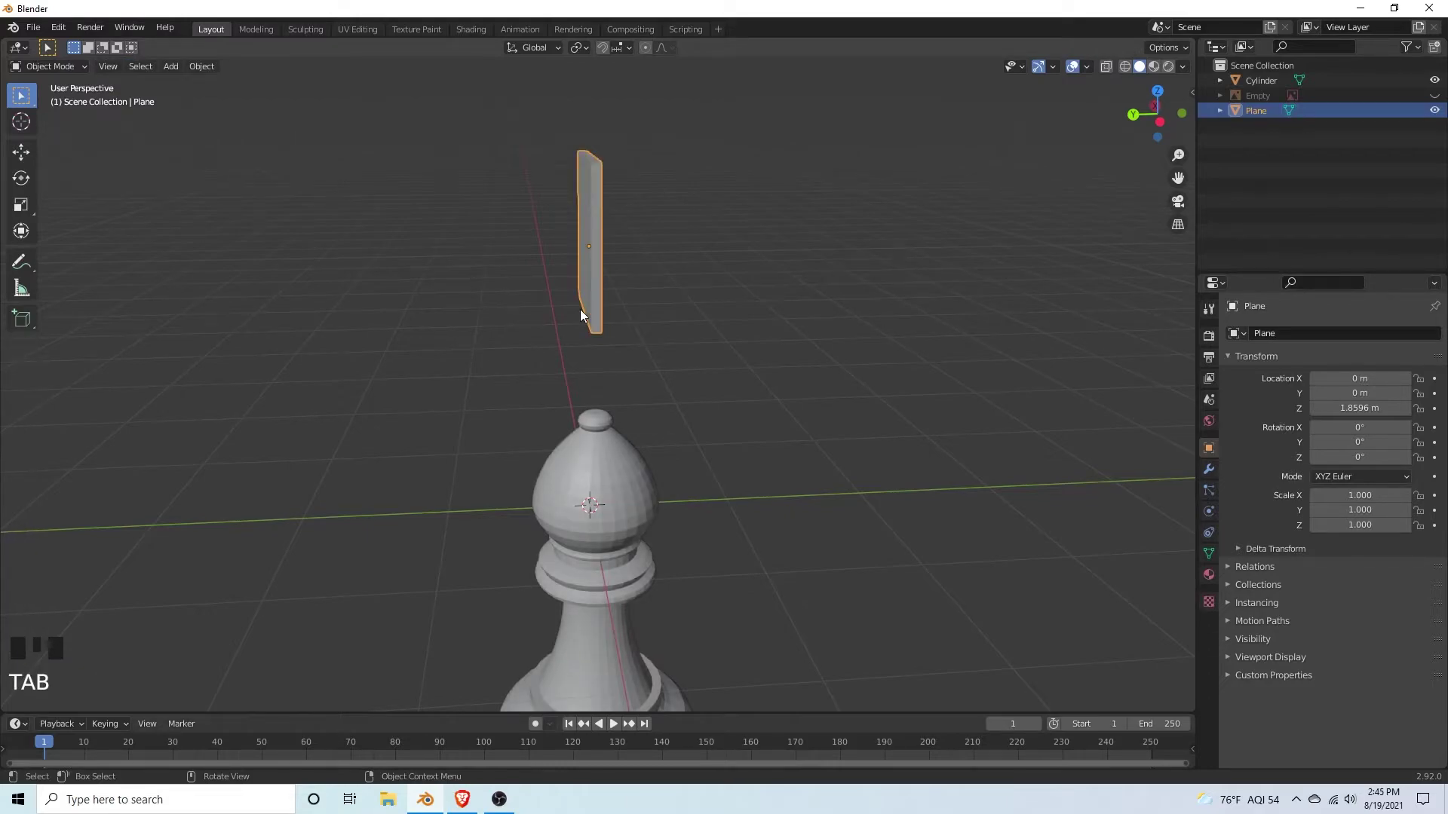
key("g")
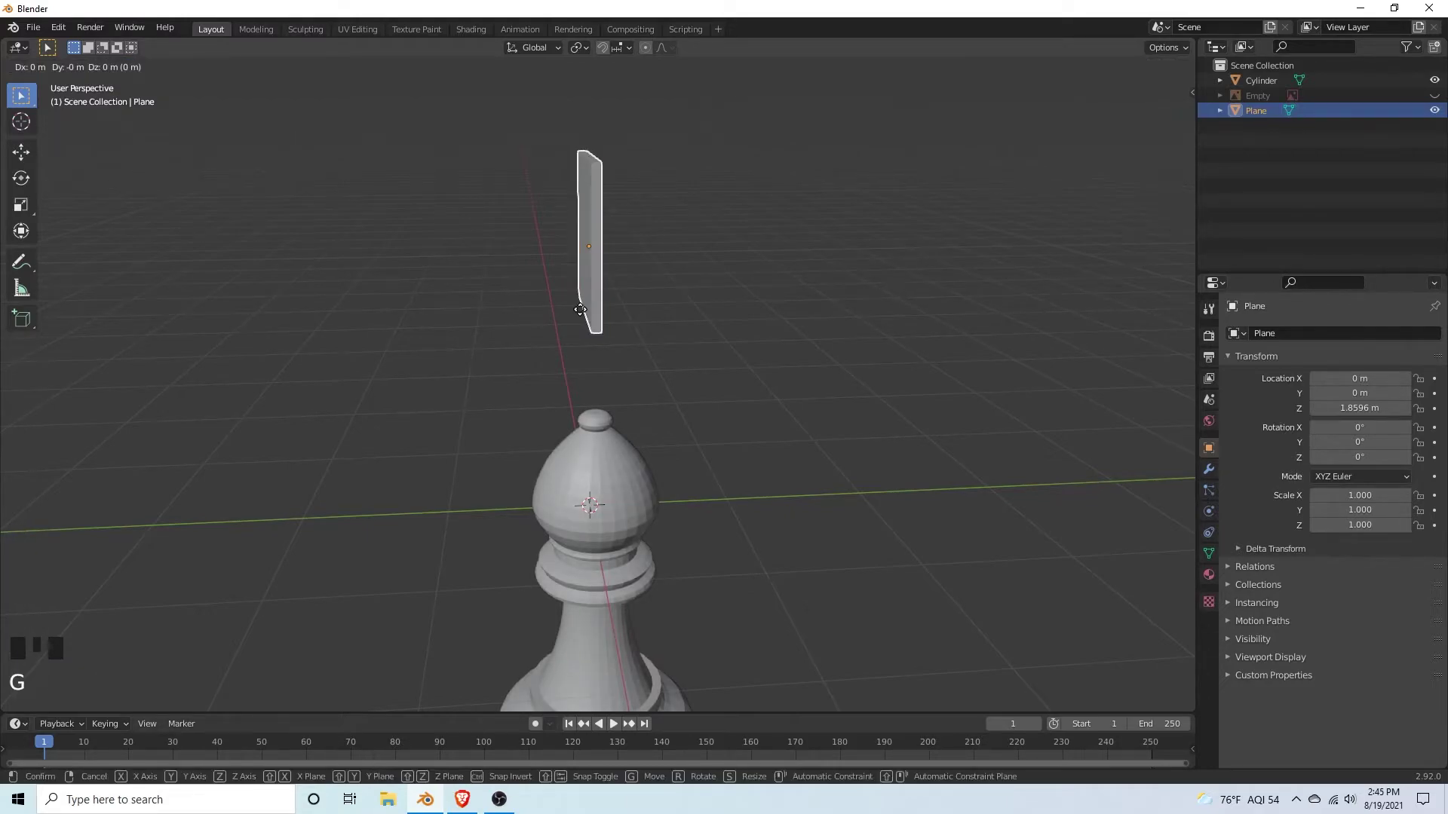
key("z")
left_click(612, 484)
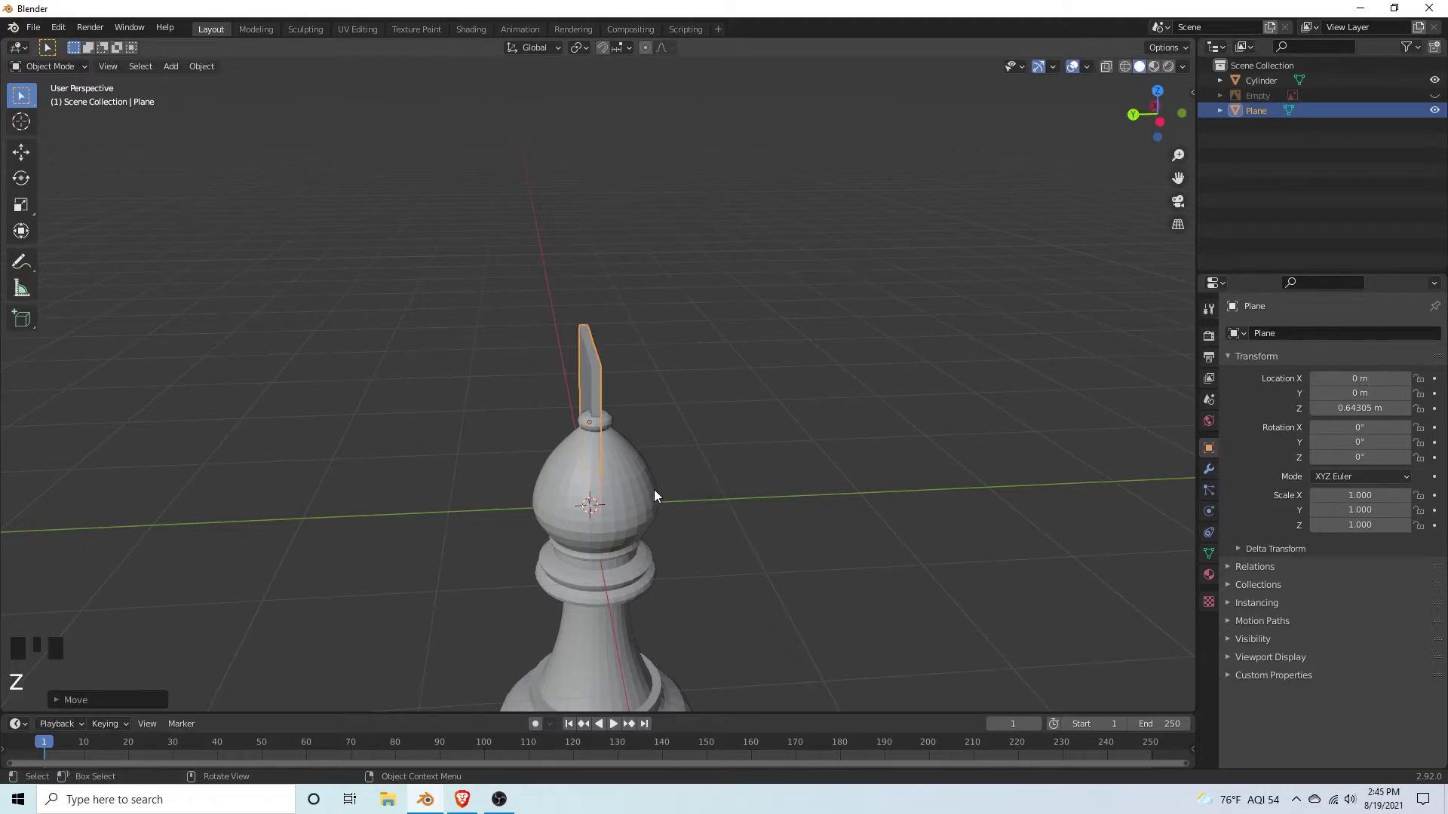
Step: Shift the slab along Y, then along X, to line it up over the head
key("g")
key("x")
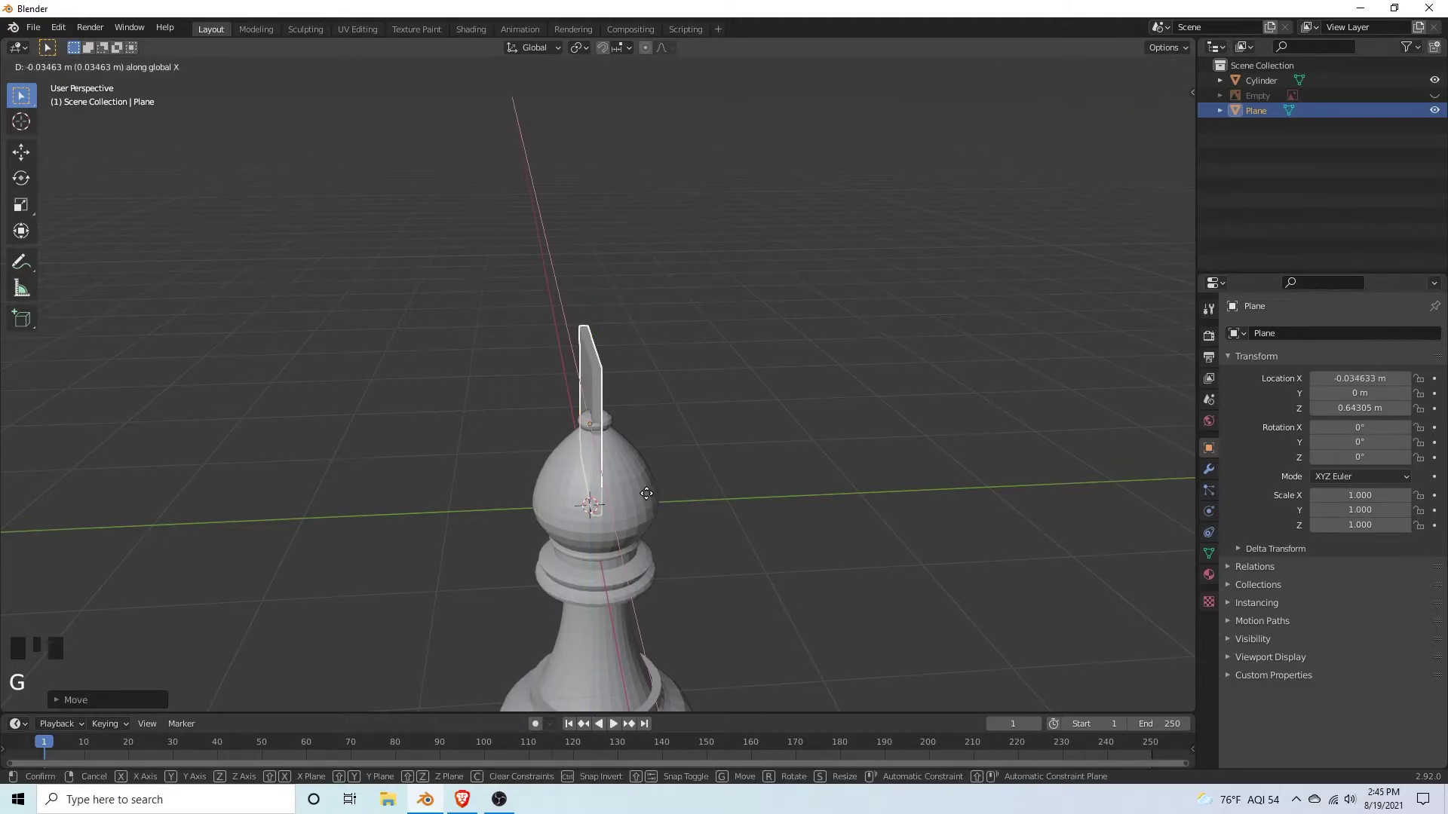
key("y")
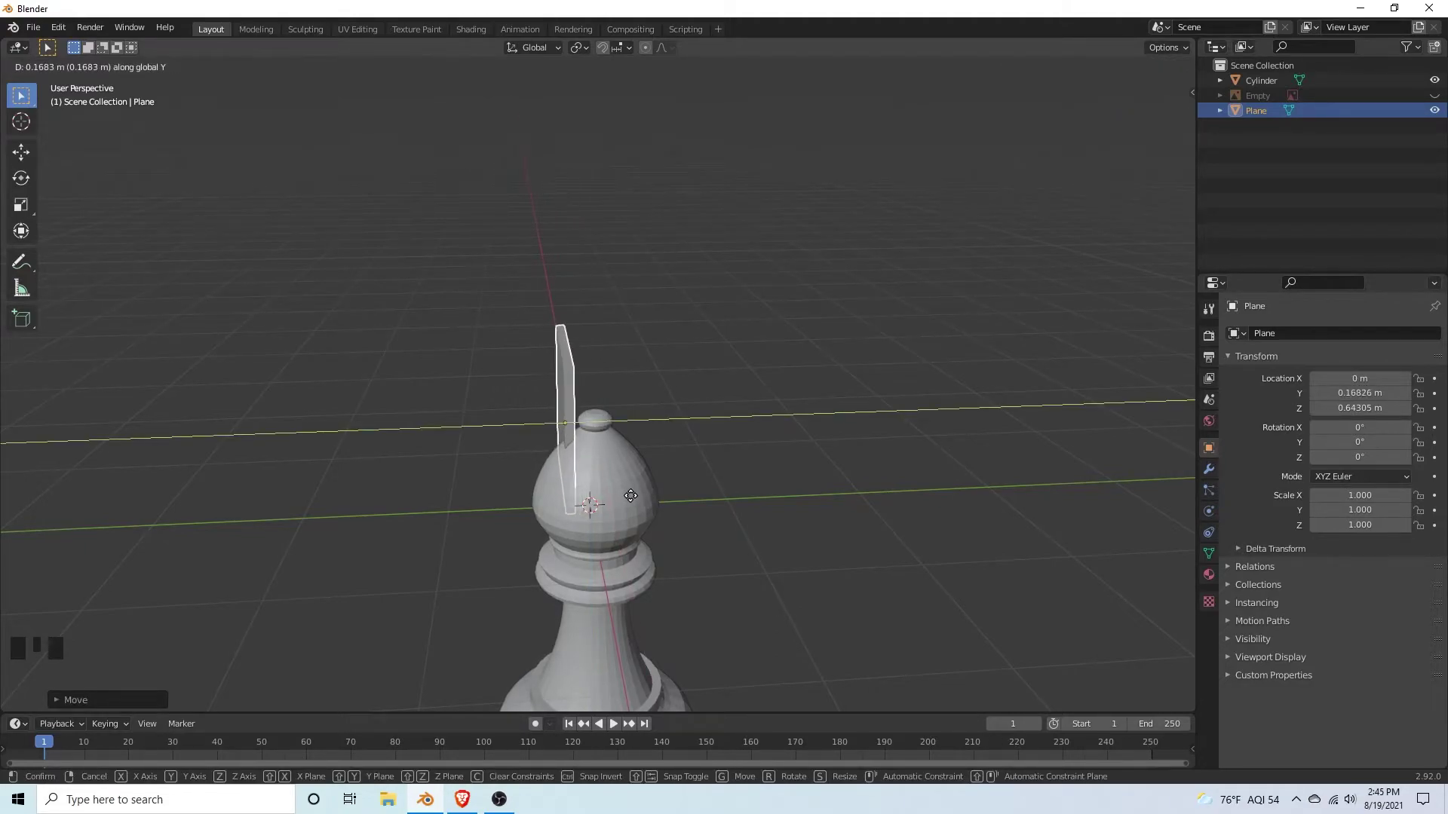
left_click(628, 496)
middle_click_drag(246, 506, 578, 472)
key("g")
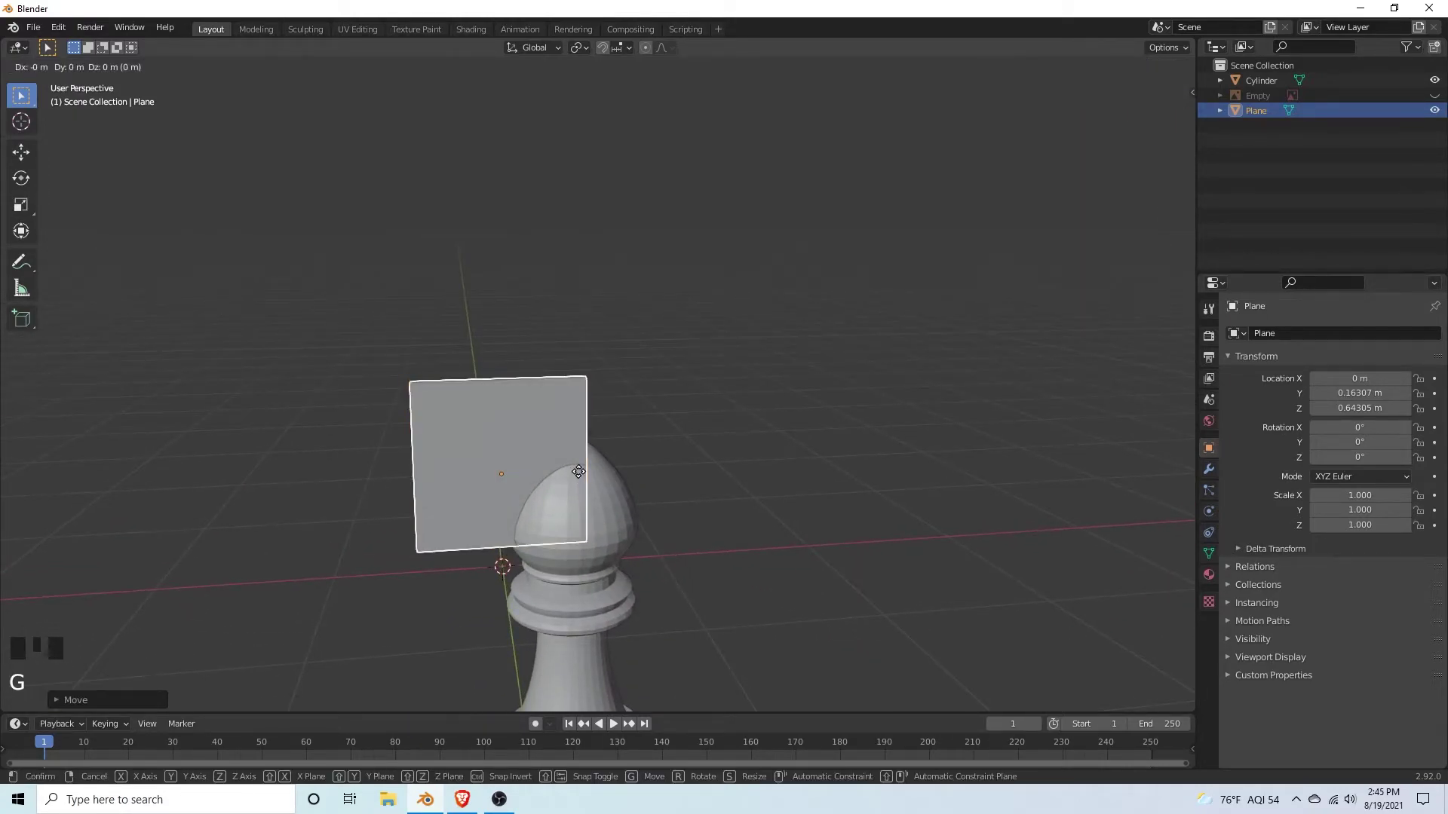
key("x")
left_click(649, 473)
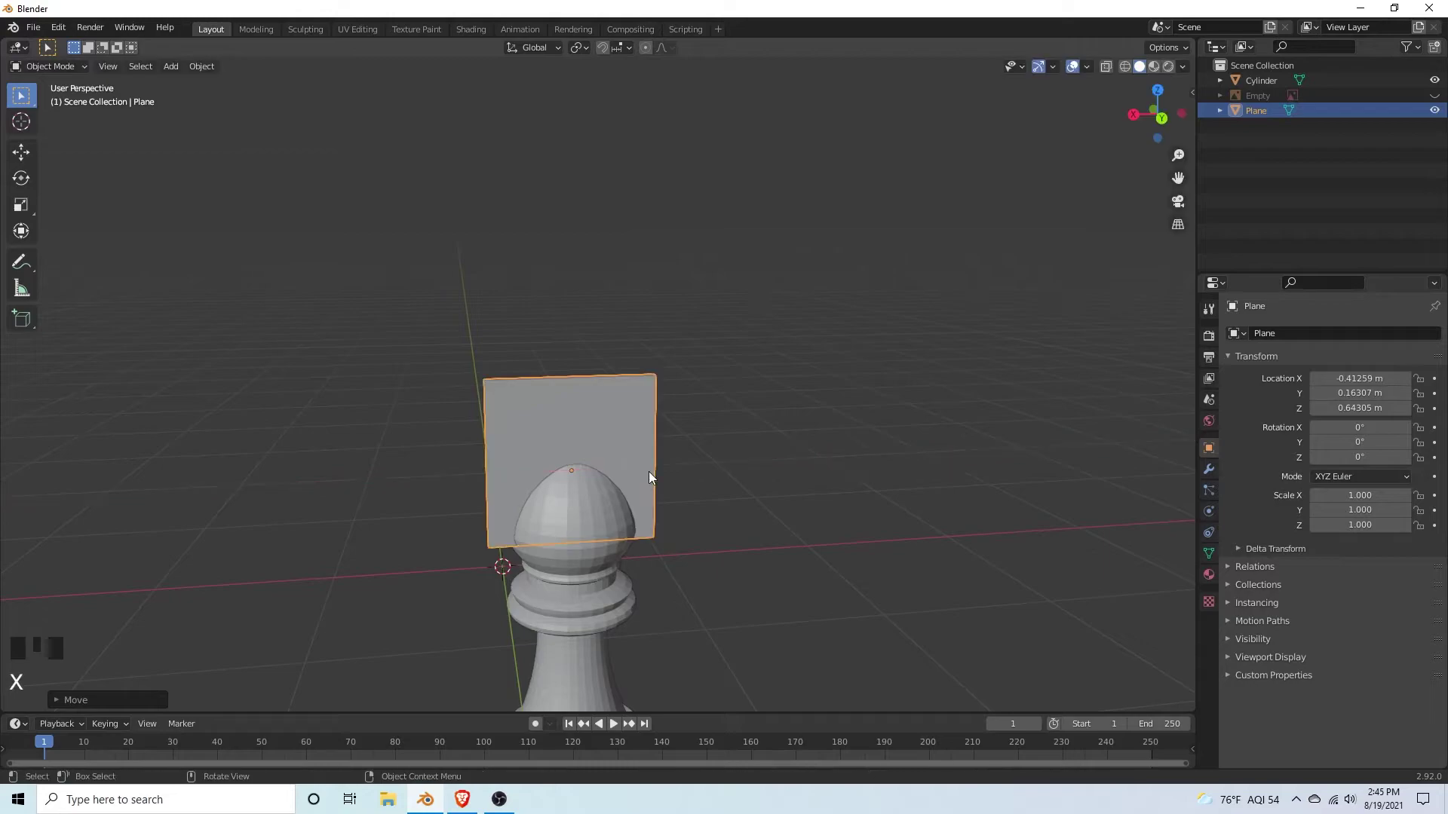
Step: Raise the slab to Z 0.81373 m and nudge it to Y 0.18984 m
key("g")
key("z")
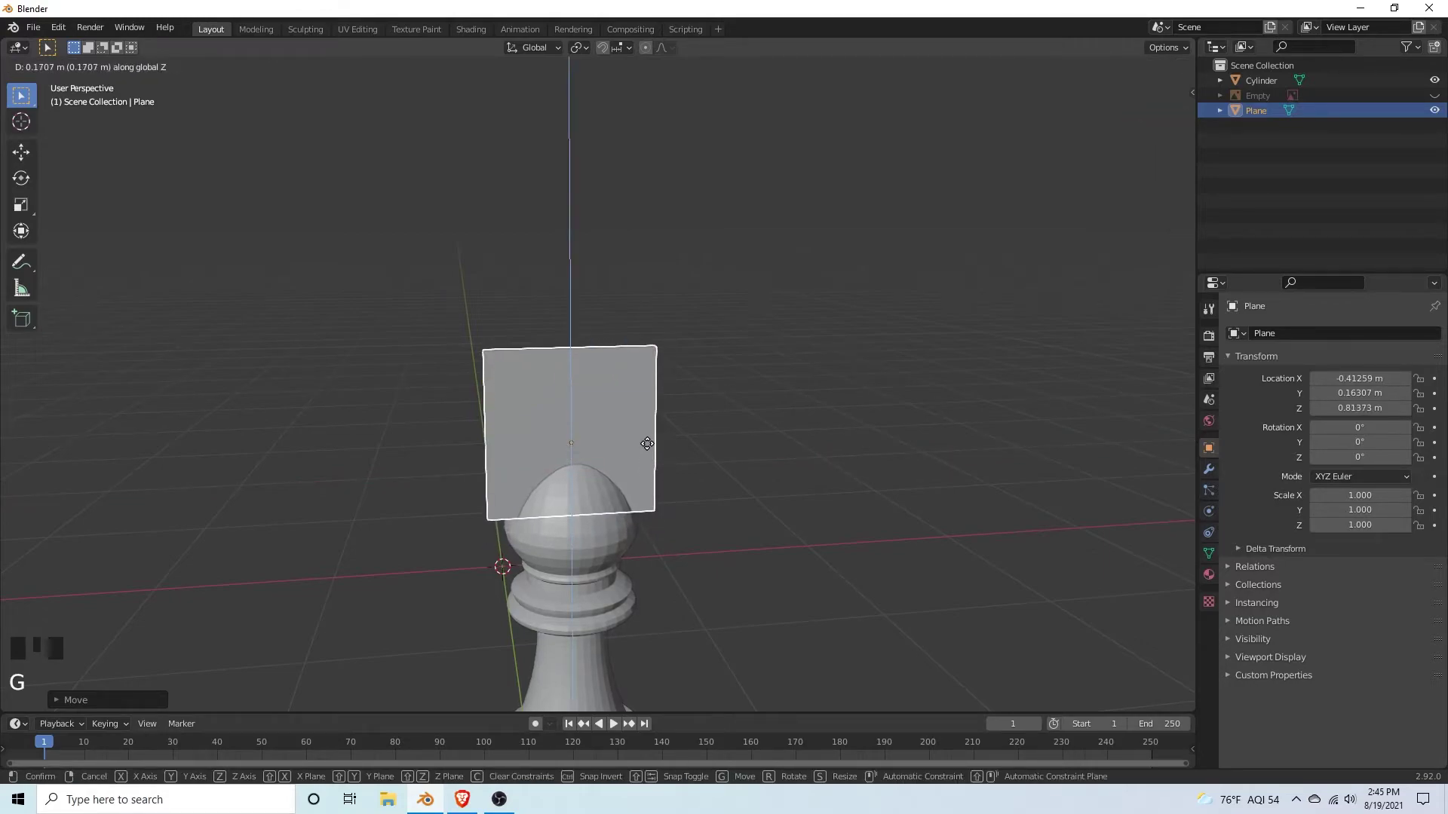
left_click(647, 443)
middle_click_drag(427, 587, 587, 588)
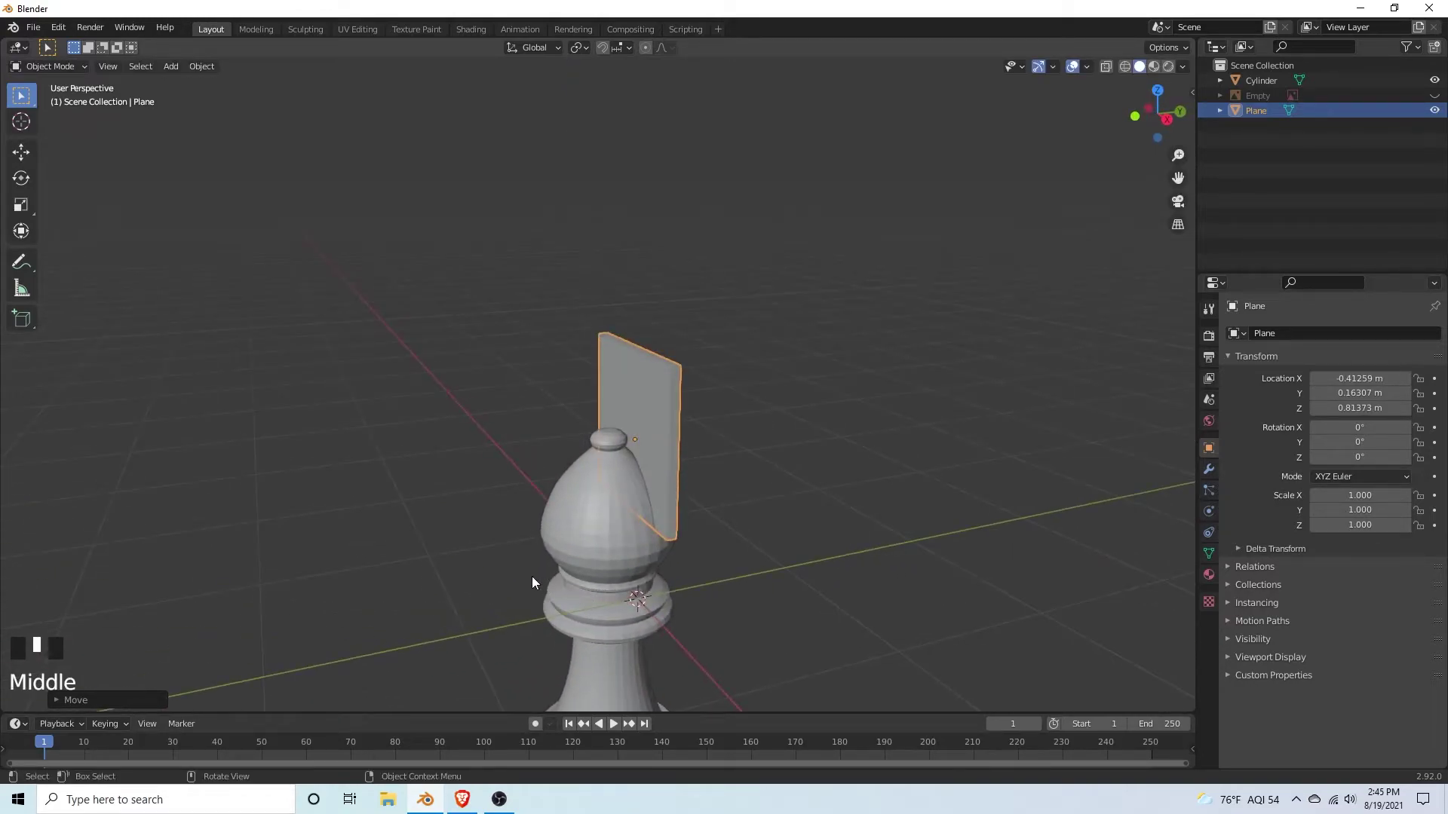
middle_click_drag(857, 598, 813, 602)
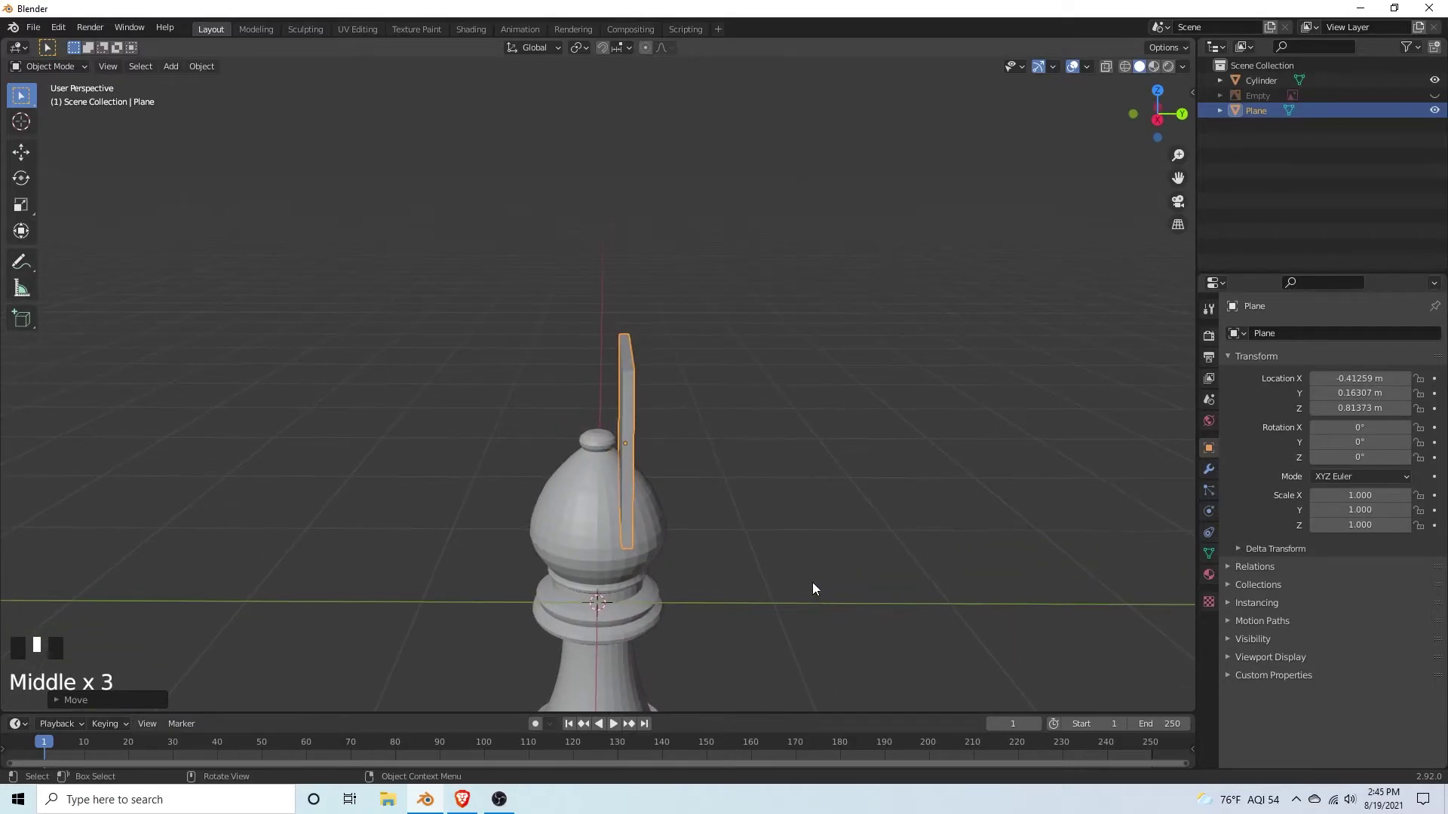
key("g")
key("x")
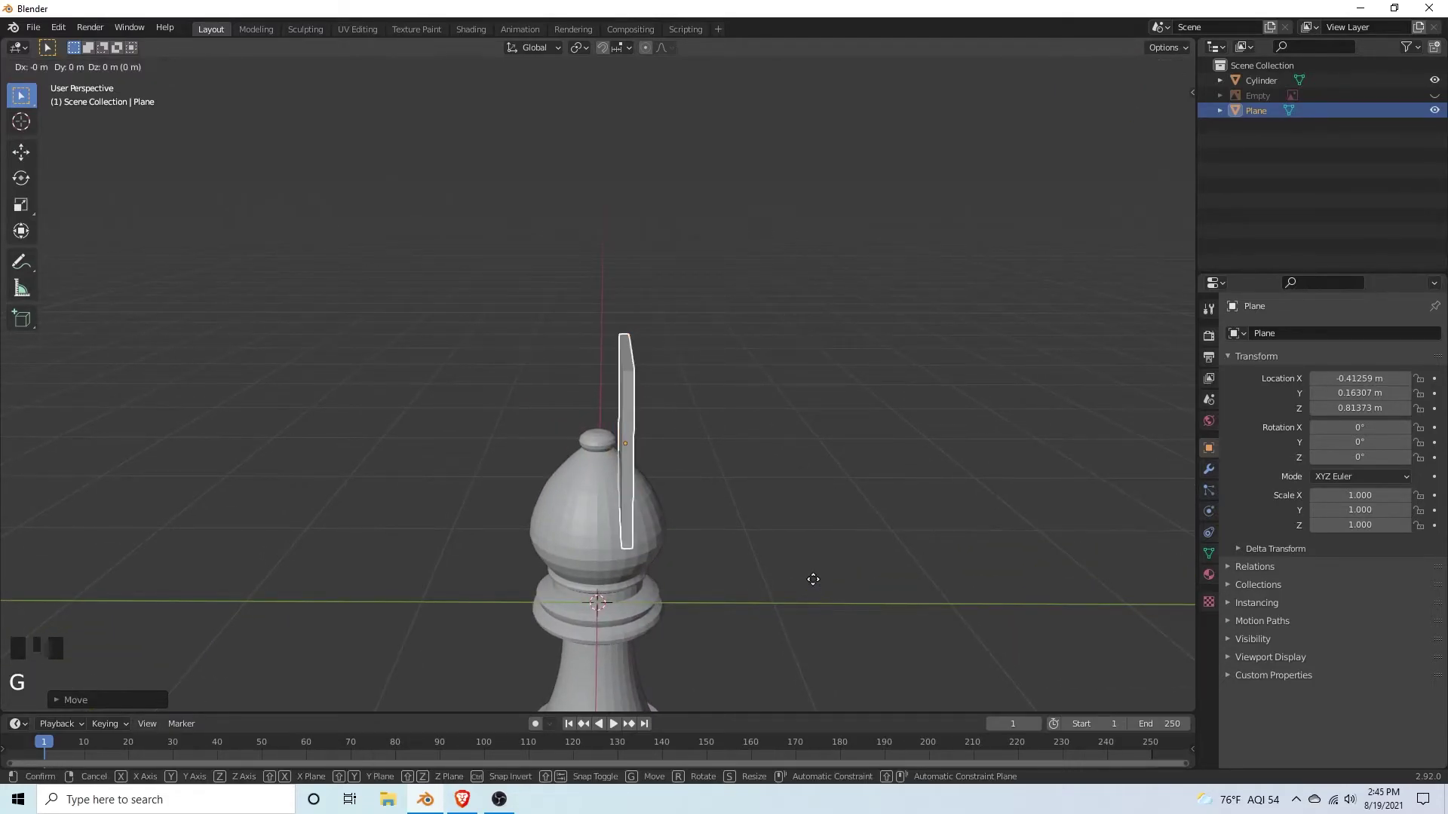
key("y")
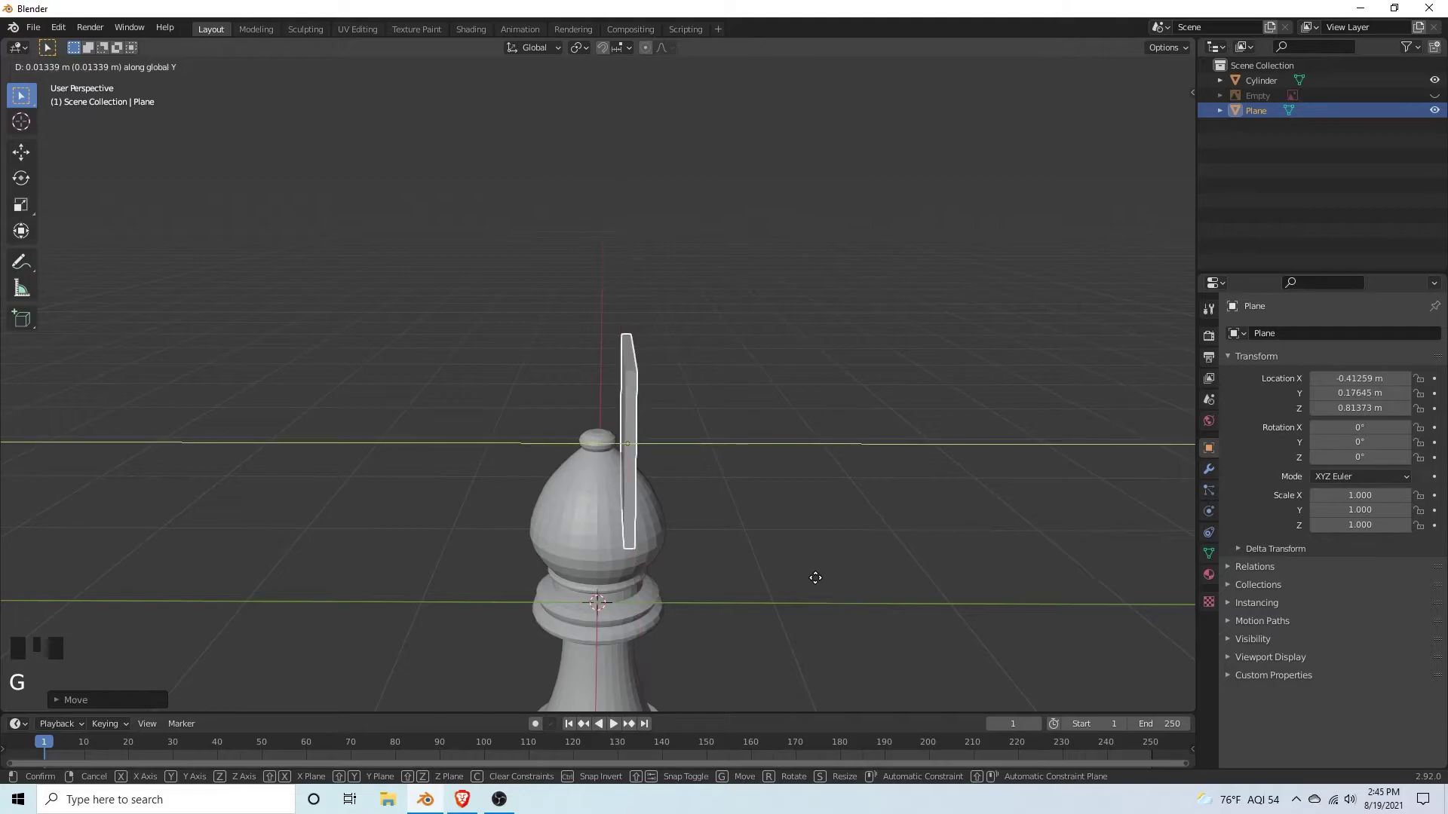
left_click(792, 574)
middle_click_drag(770, 572, 554, 564)
scroll(573, 563, "down", 1)
scroll(614, 563, "up", 2)
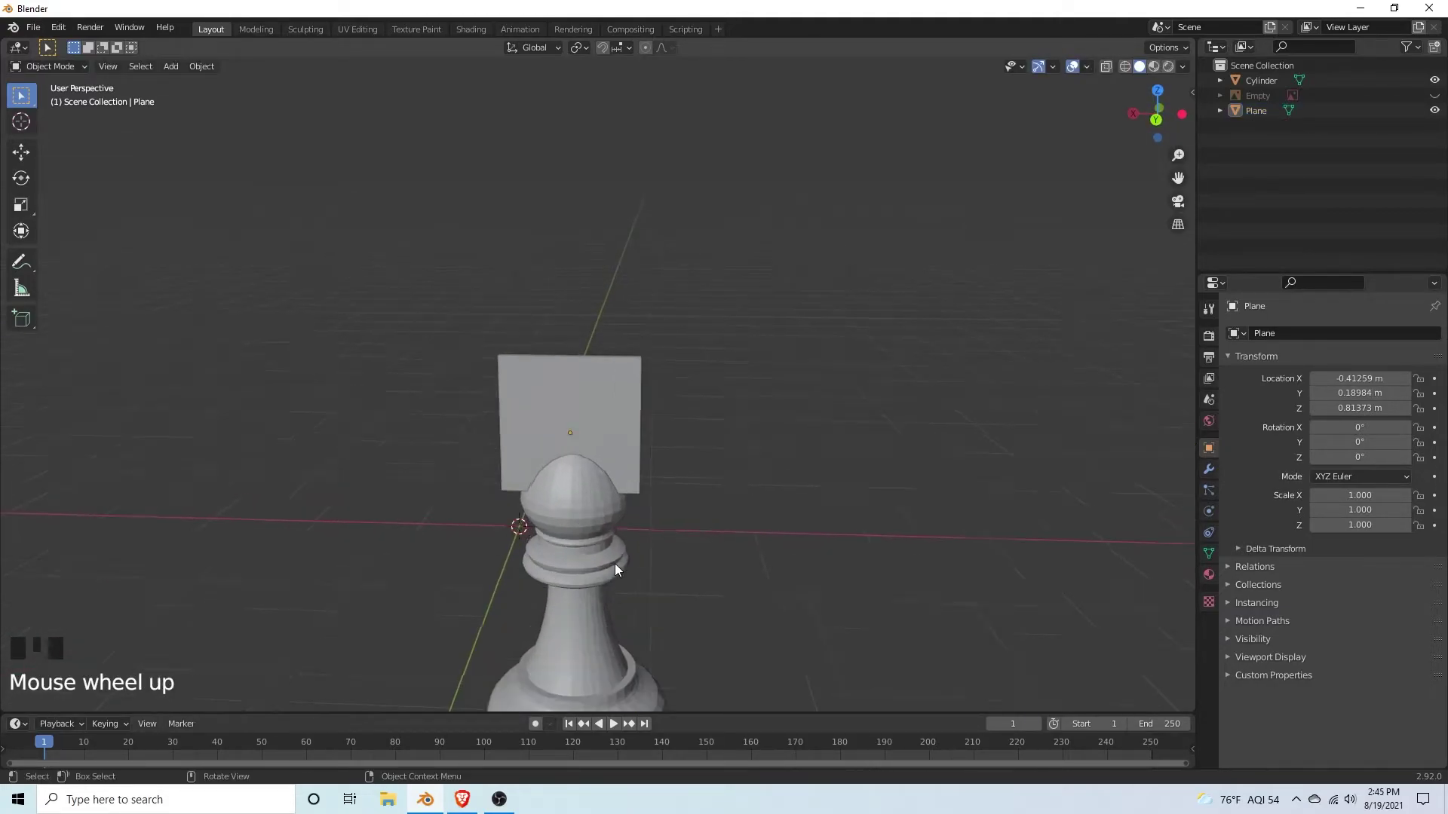
Step: Add a Boolean modifier to the bishop with Plane as the cutting object
left_click(581, 537)
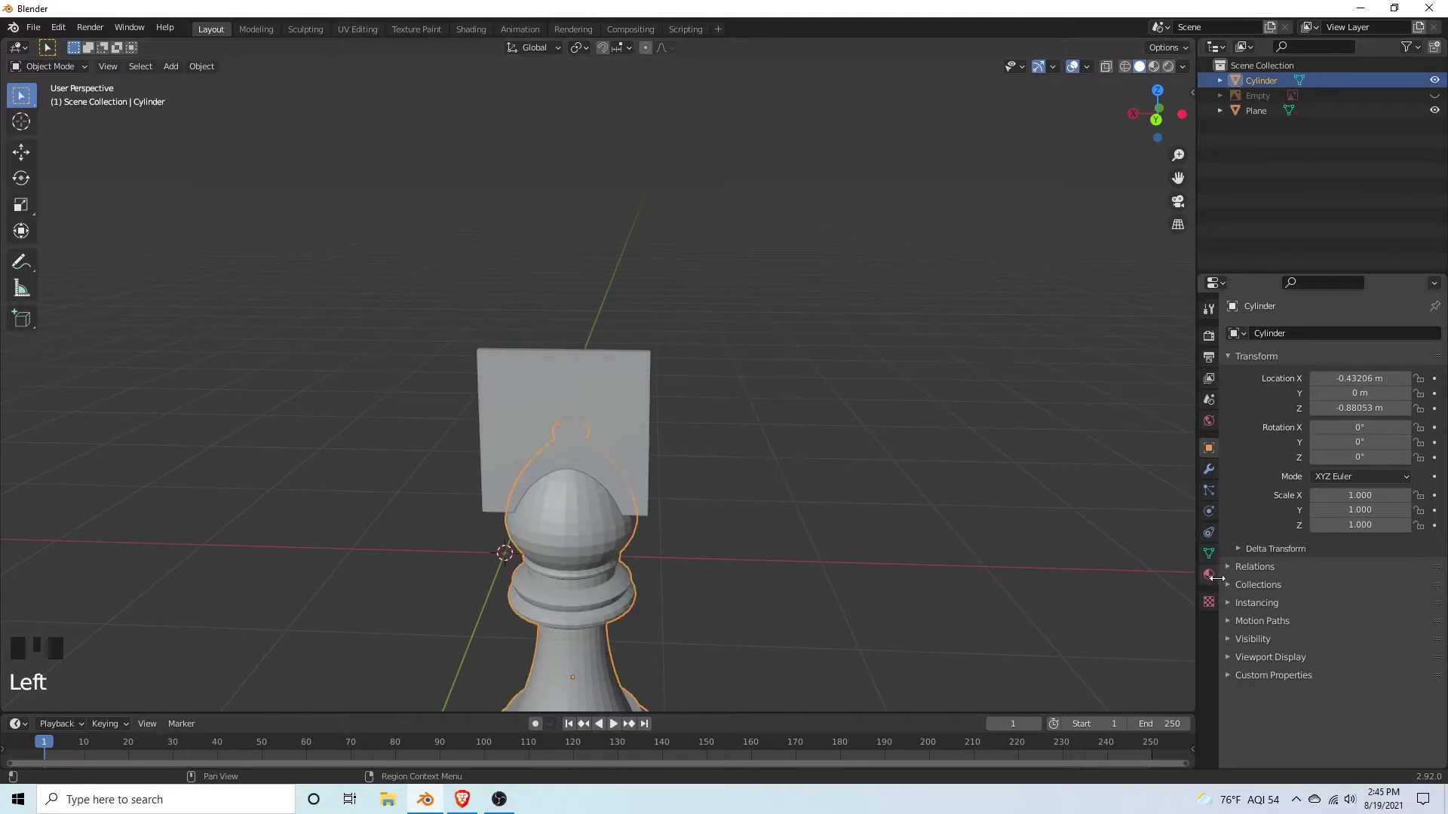
left_click(1193, 501)
left_click(1209, 469)
left_click(1333, 333)
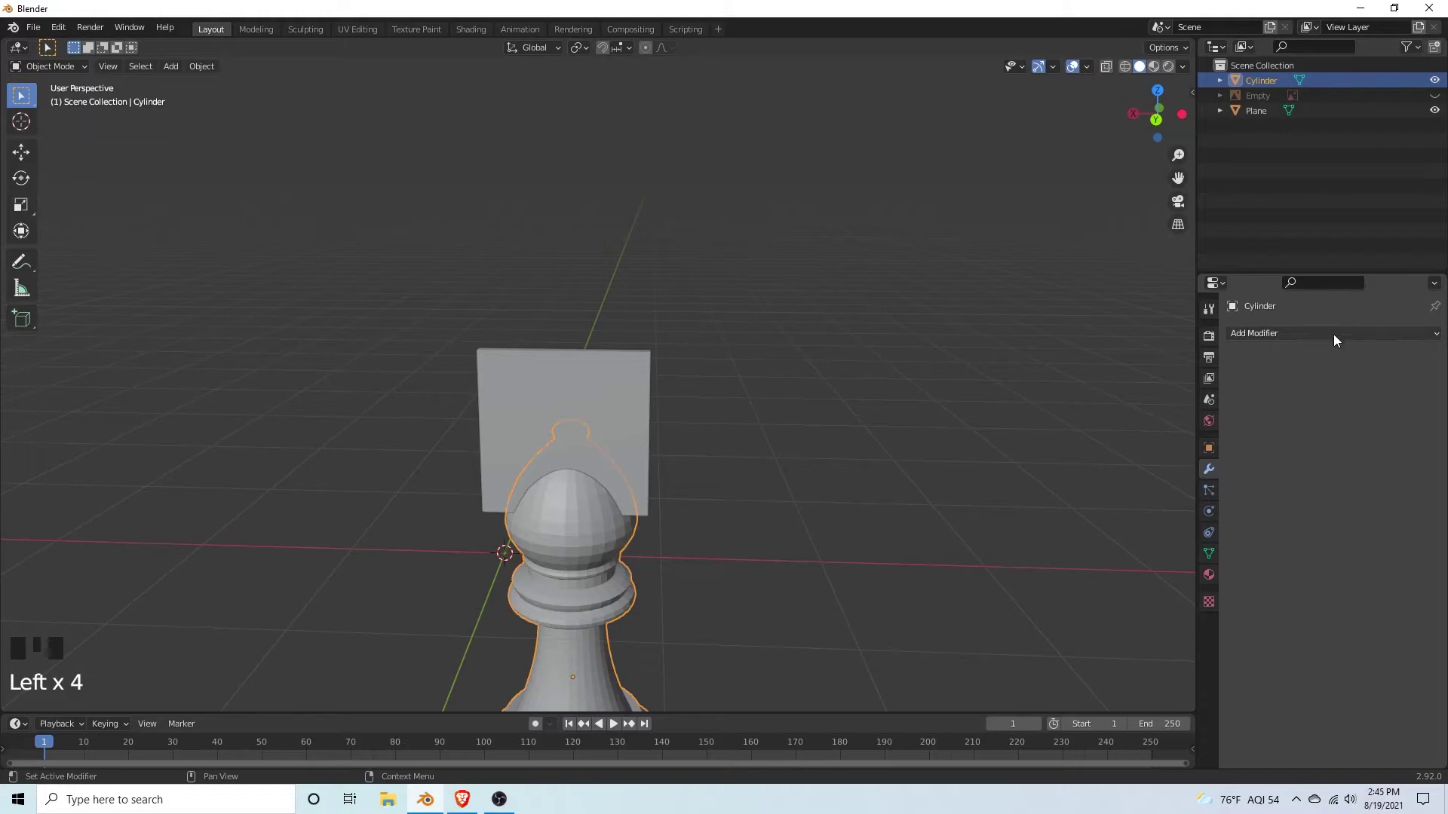
left_click(1151, 407)
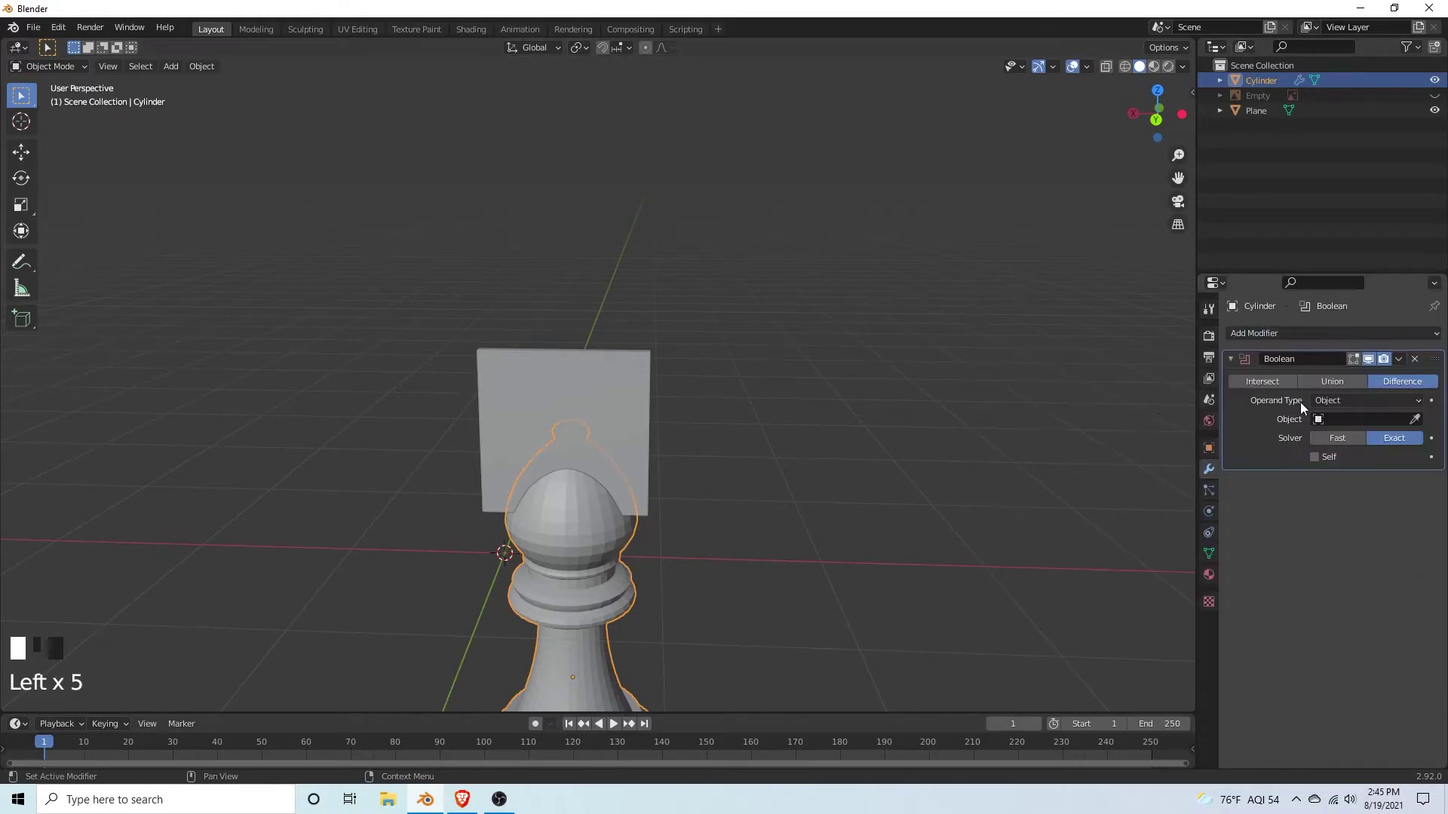
left_click(1333, 424)
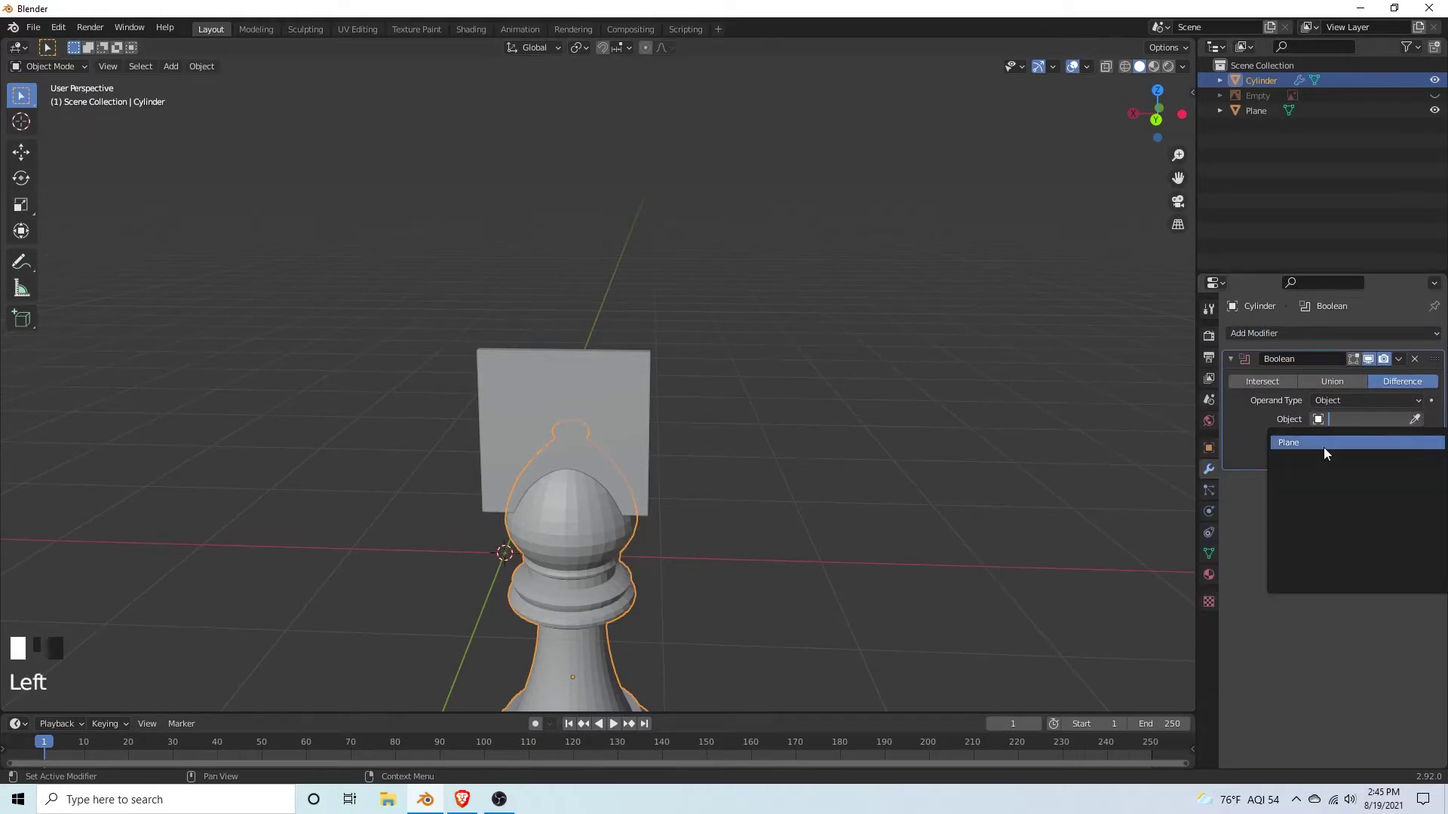
left_click(1323, 447)
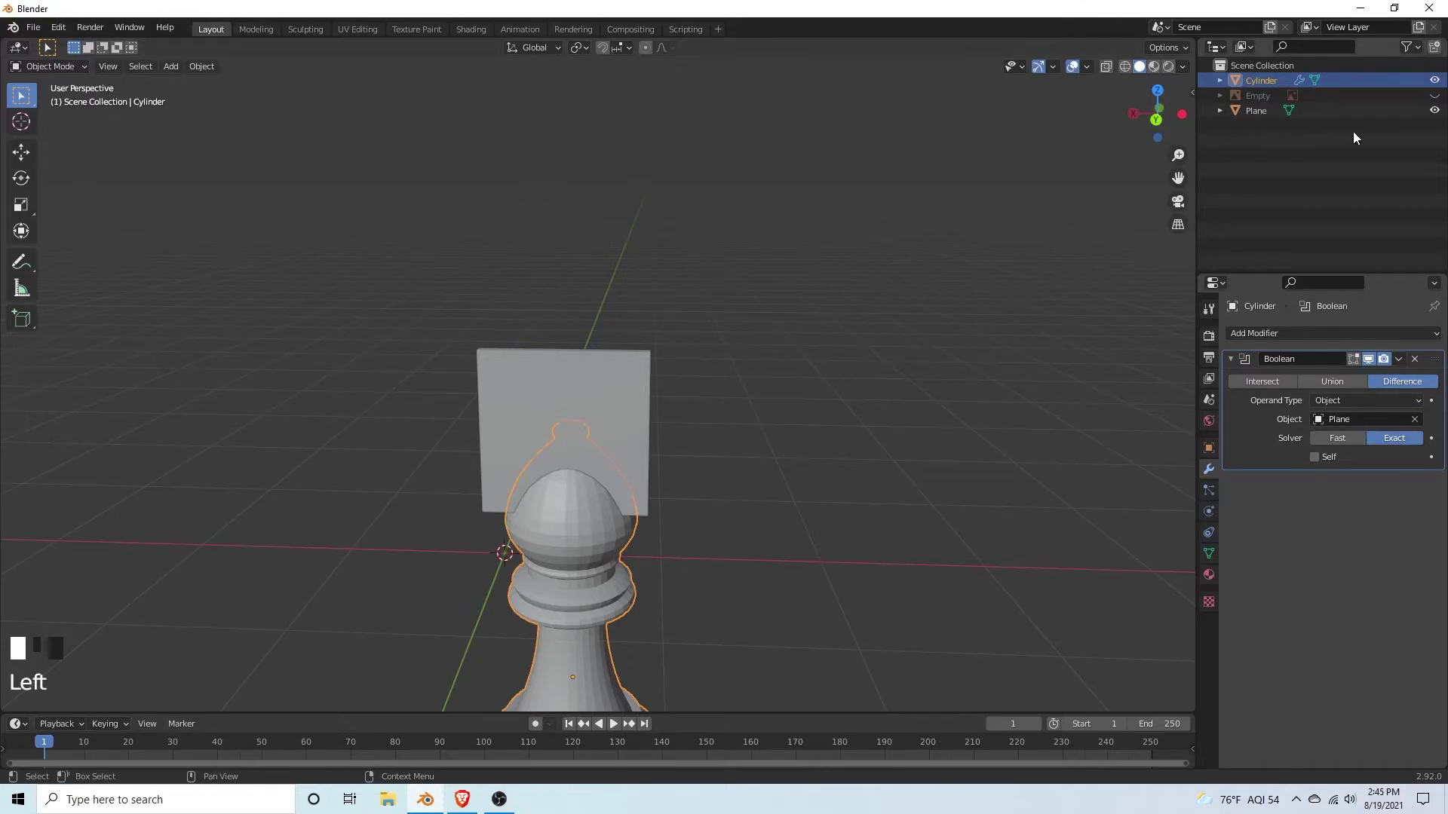
Step: Hide the Plane, inspect the slit in the head, and apply the Boolean modifier
left_click(1434, 110)
scroll(663, 490, "up", 3)
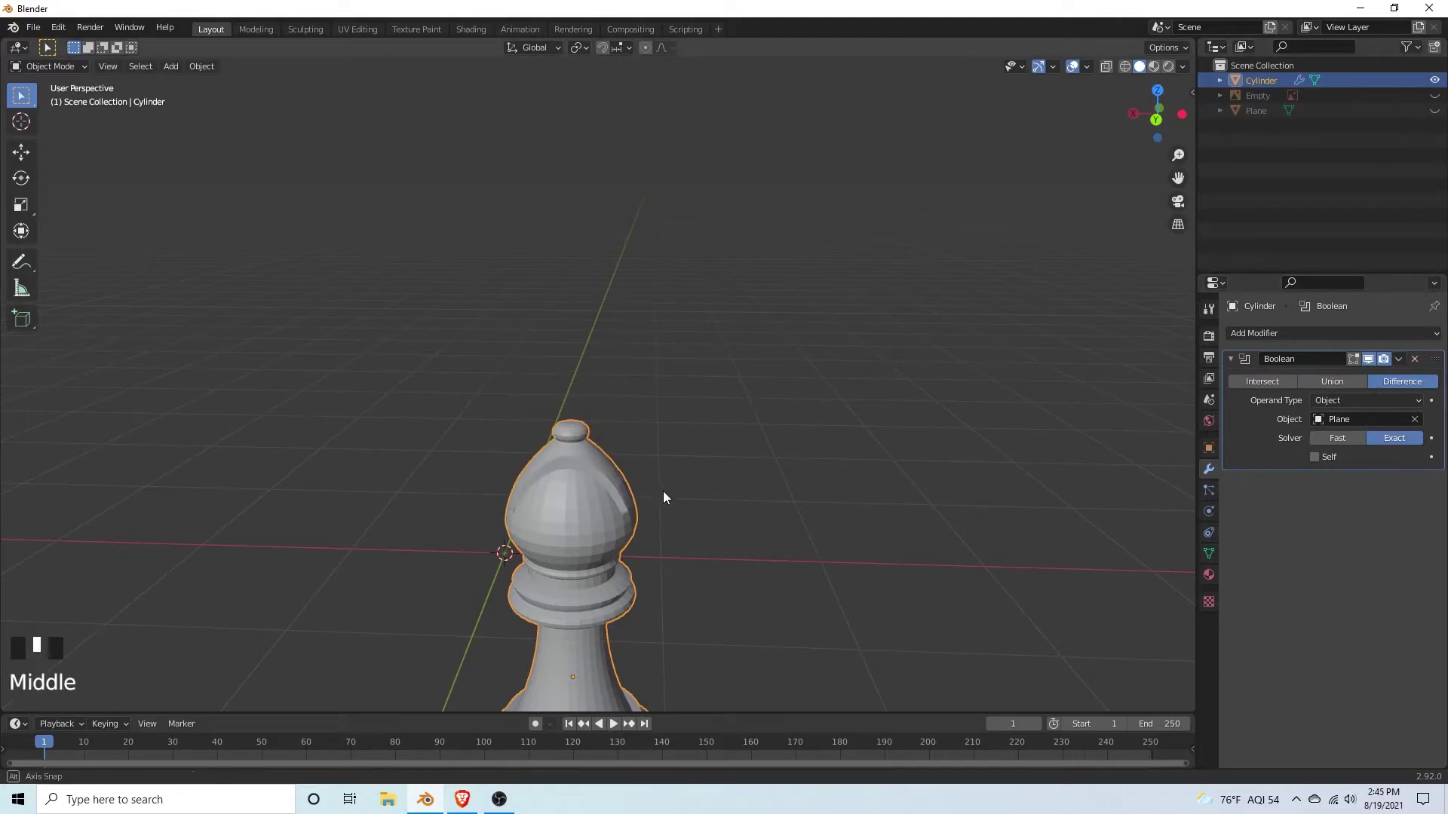
left_click(781, 499)
mouse_move(780, 496)
middle_mouse_down()
mouse_move(796, 591)
mouse_move(763, 496)
mouse_move(708, 462)
mouse_move(786, 483)
middle_mouse_up()
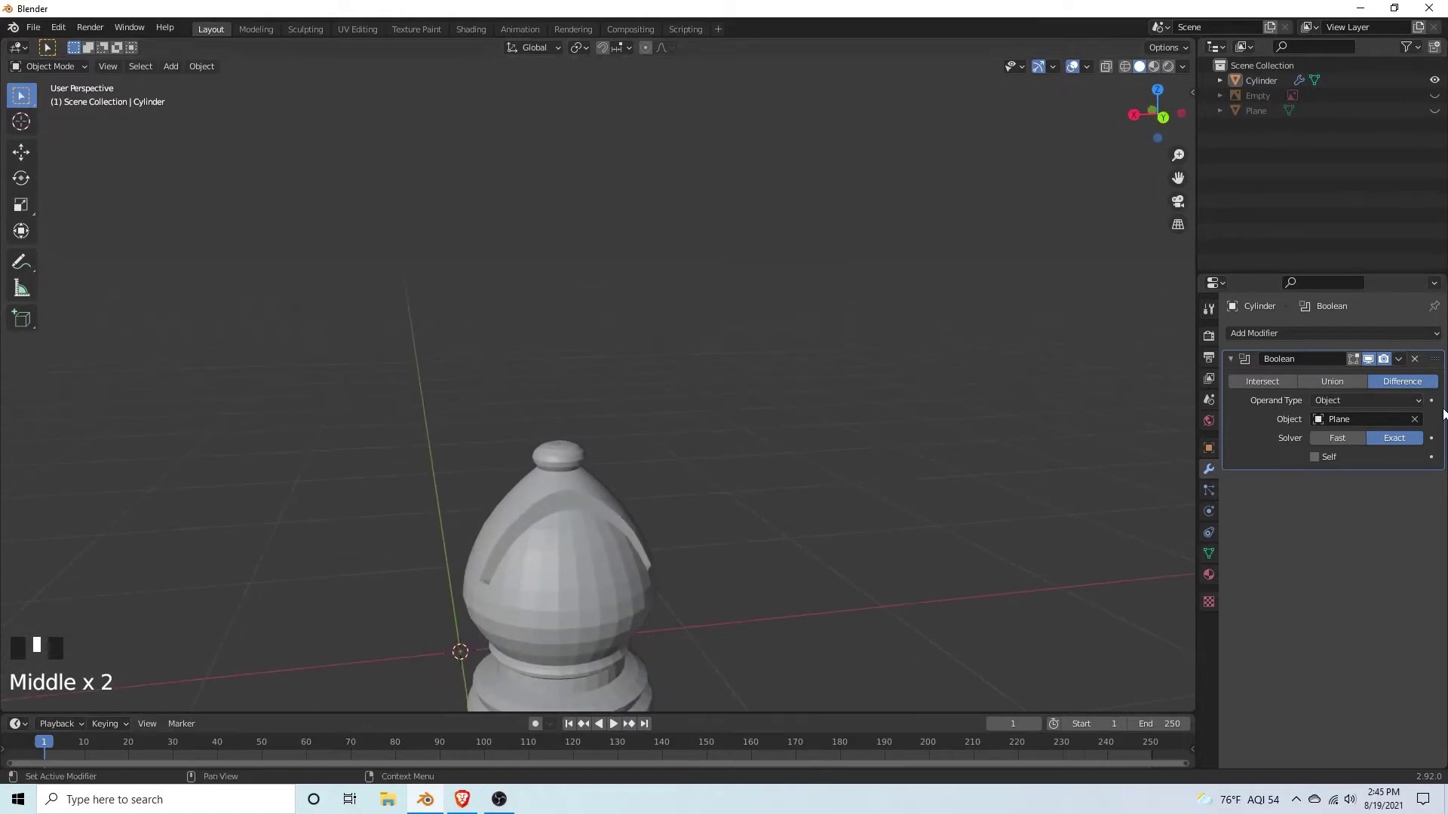
left_click(1399, 359)
left_click(1377, 383)
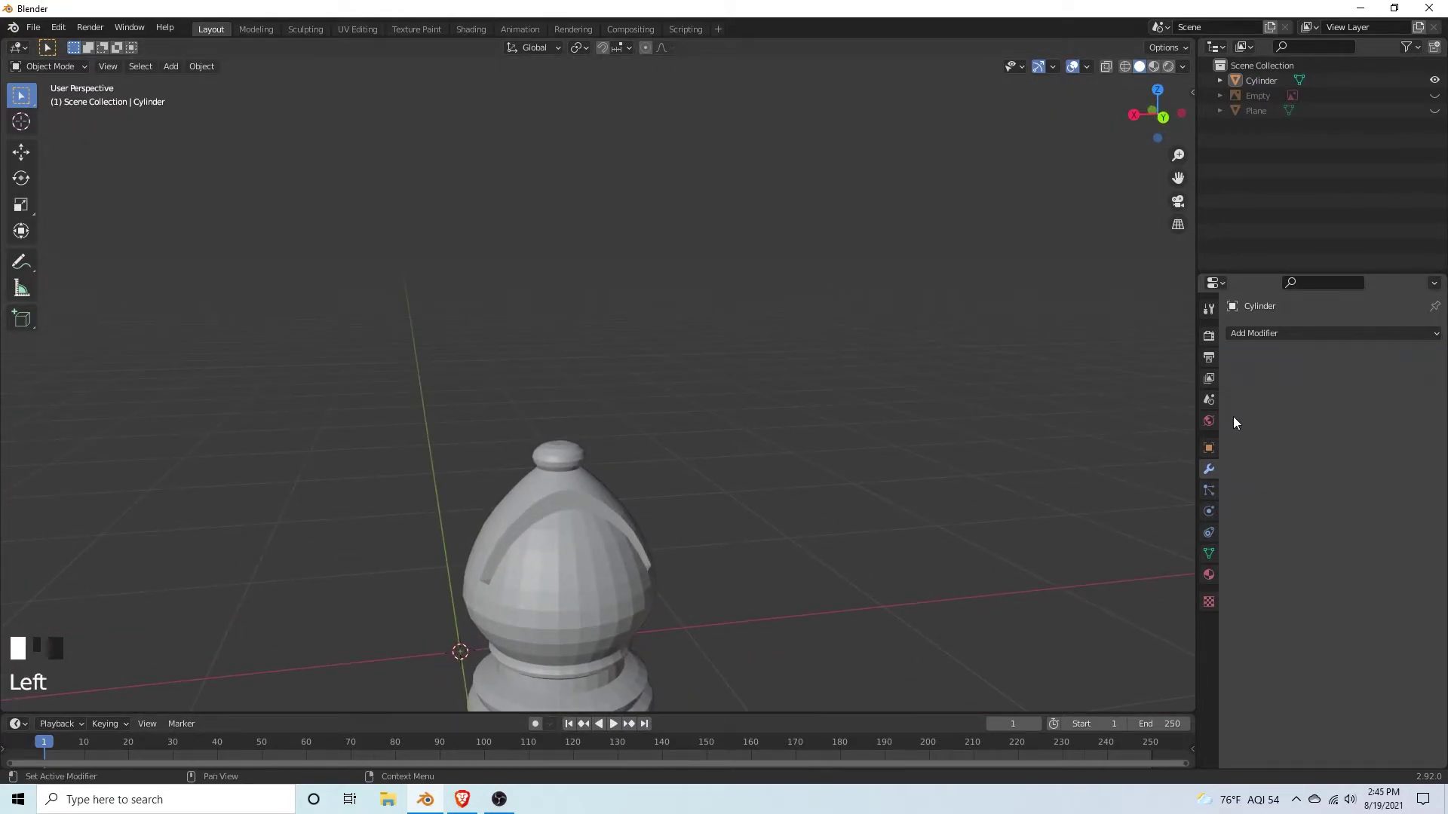
Step: Add a Subdivision Surface modifier (viewport 1, render 2) to the bishop
left_click(485, 548)
scroll(1212, 433, "down", 3)
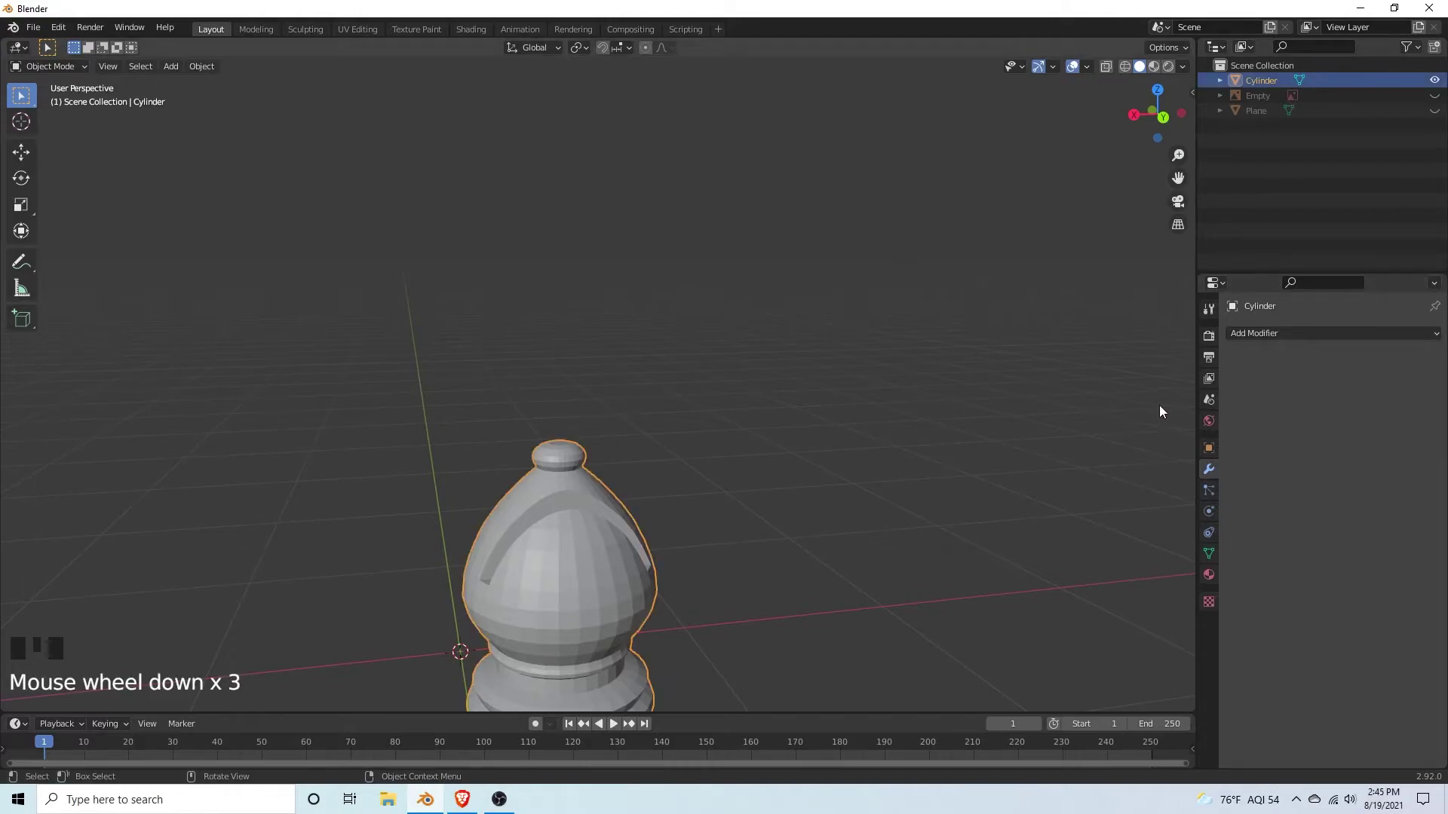
left_click(1304, 336)
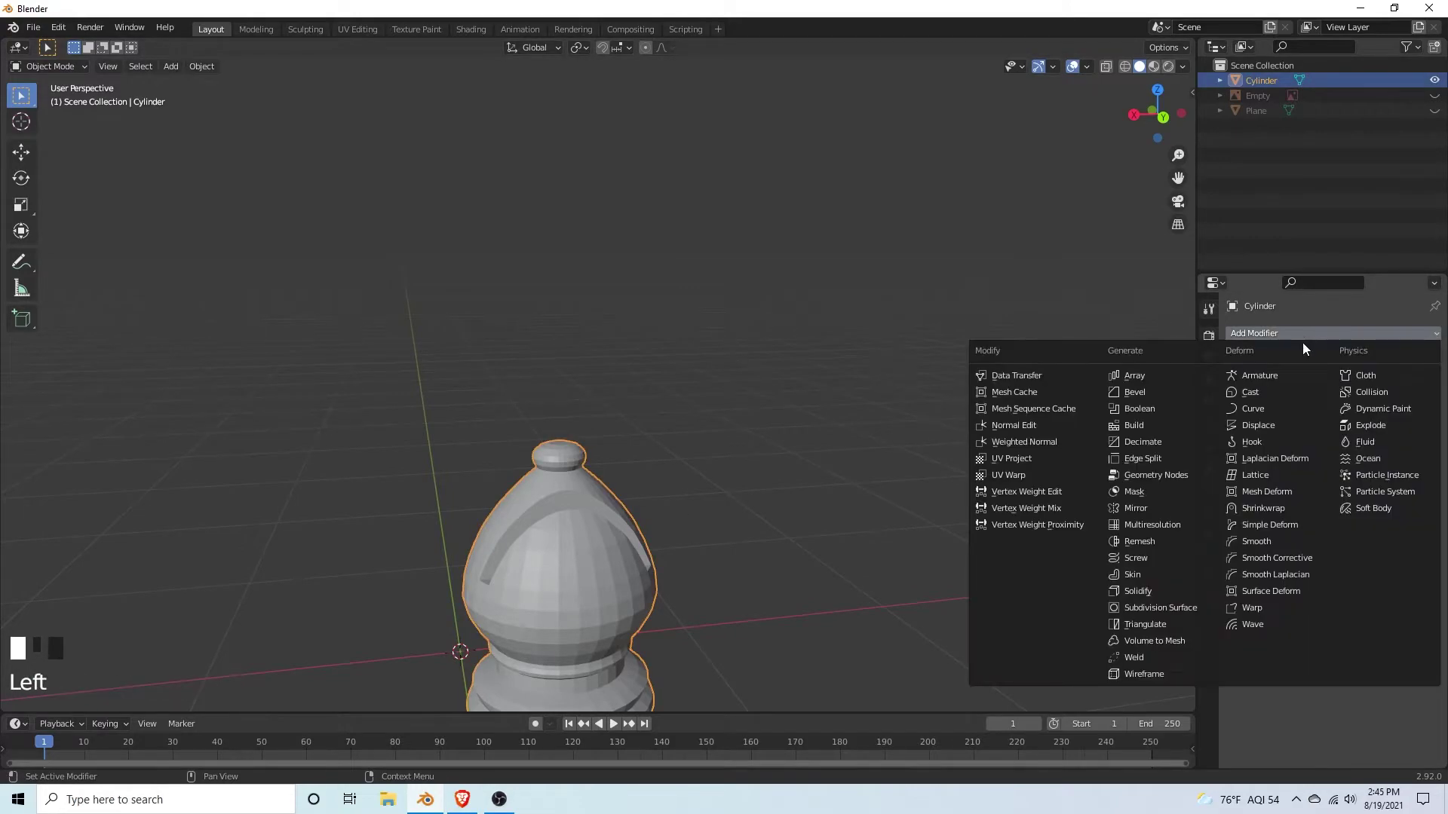
left_click(1133, 611)
Step: Shade the bishop smooth and enable Auto Smooth at 30° under Normals
left_click(589, 562)
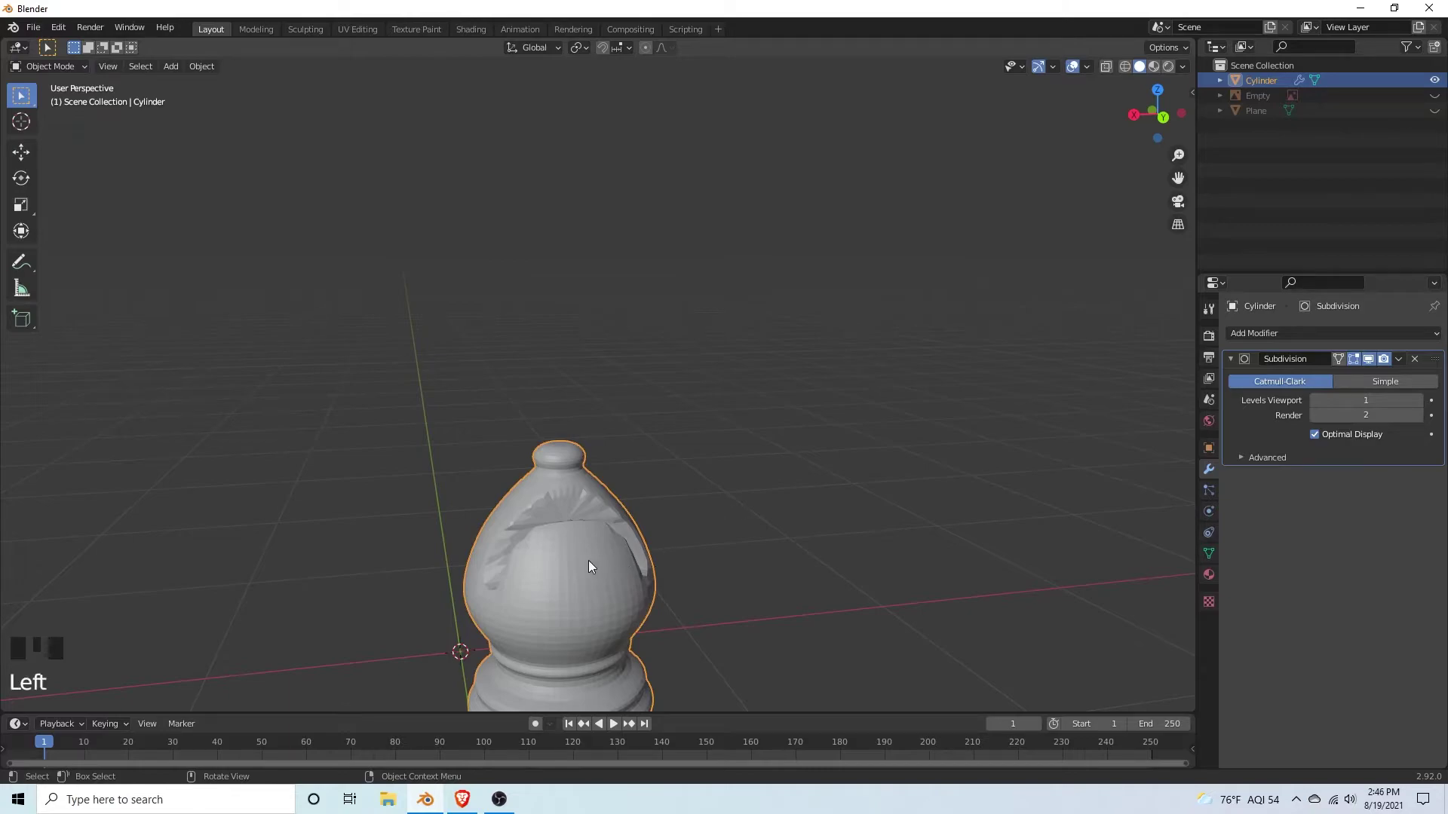
right_click(589, 562)
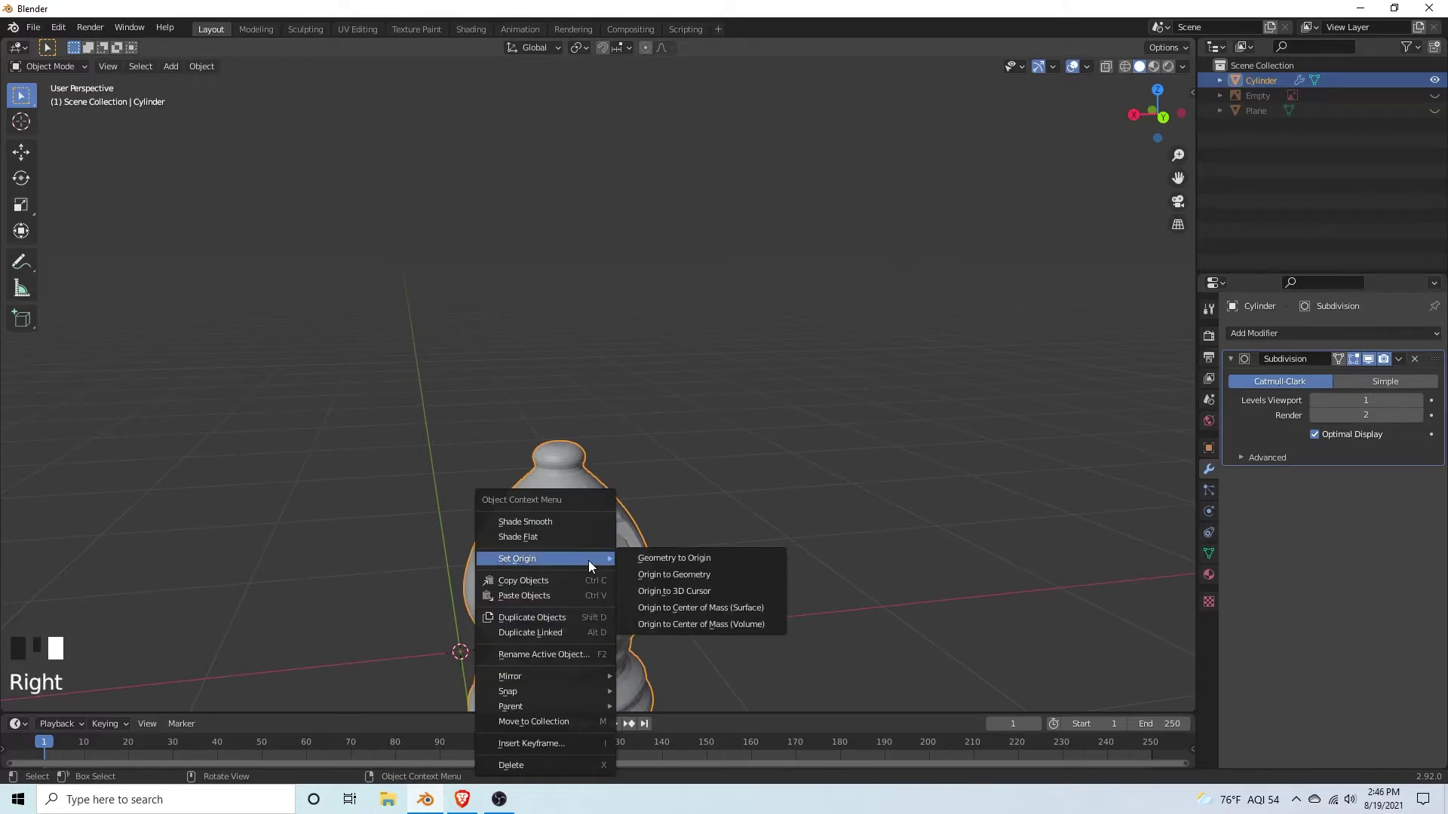
left_click(570, 520)
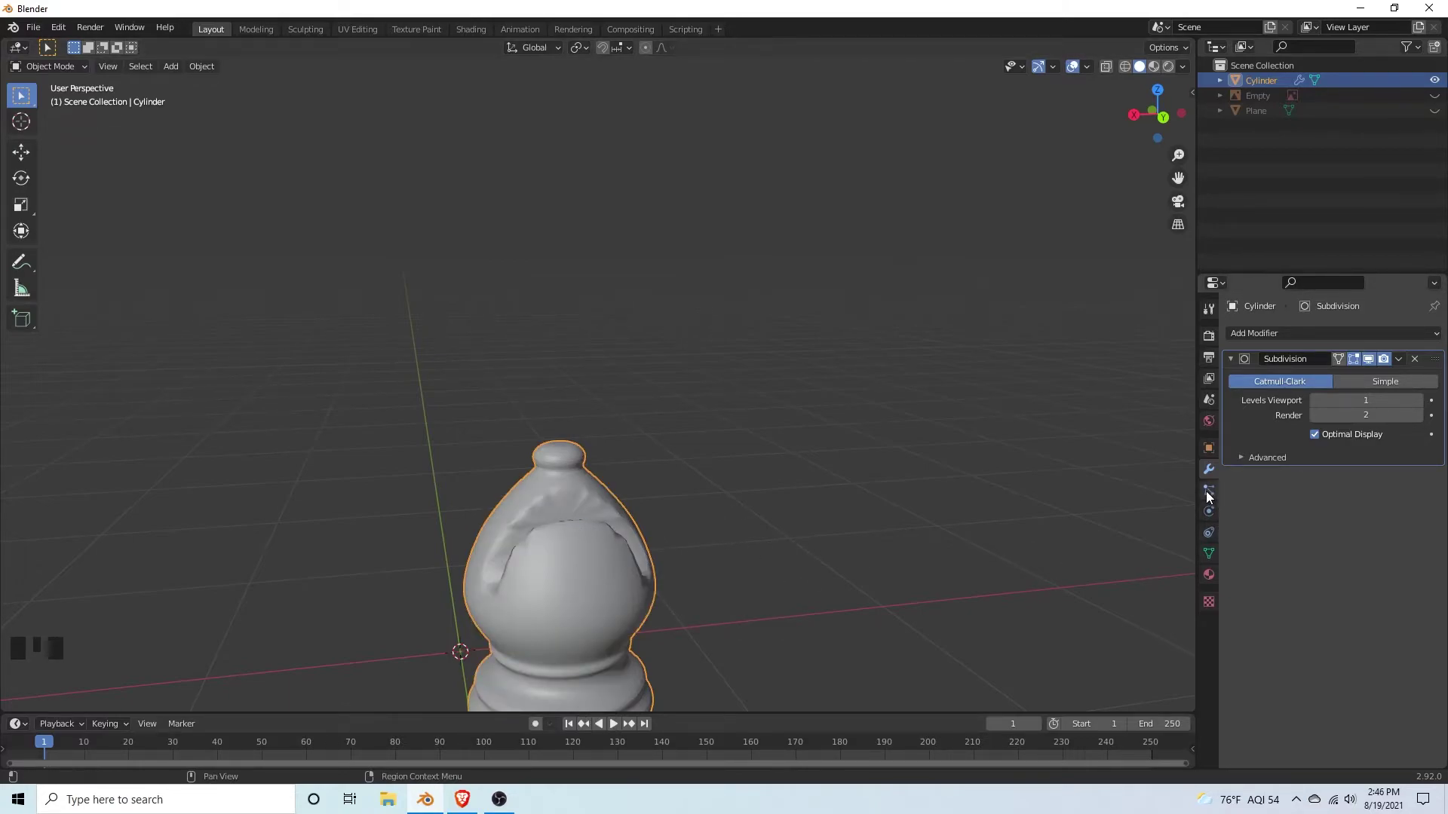
left_click(1210, 552)
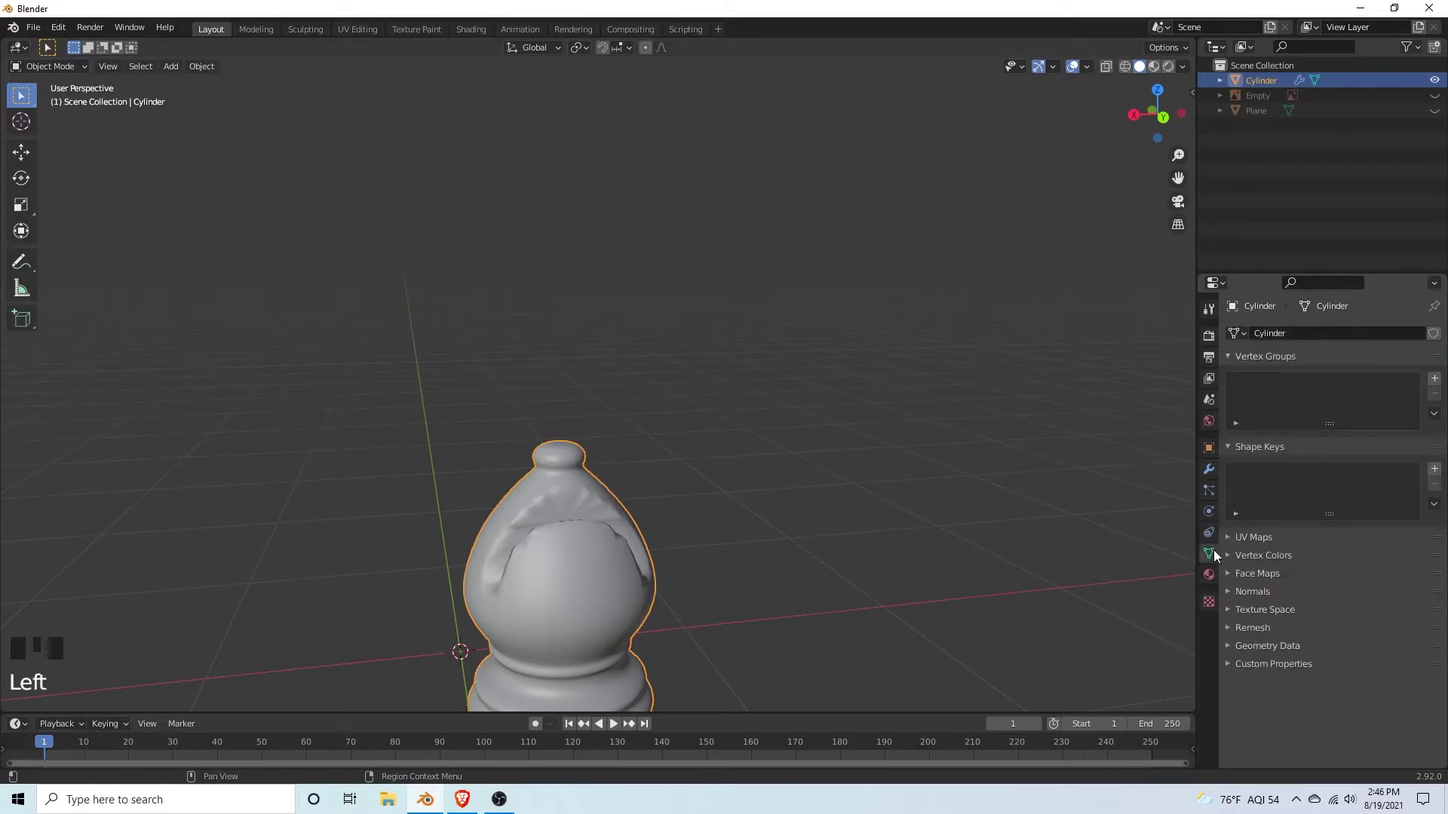
left_click(1249, 593)
left_click(1315, 614)
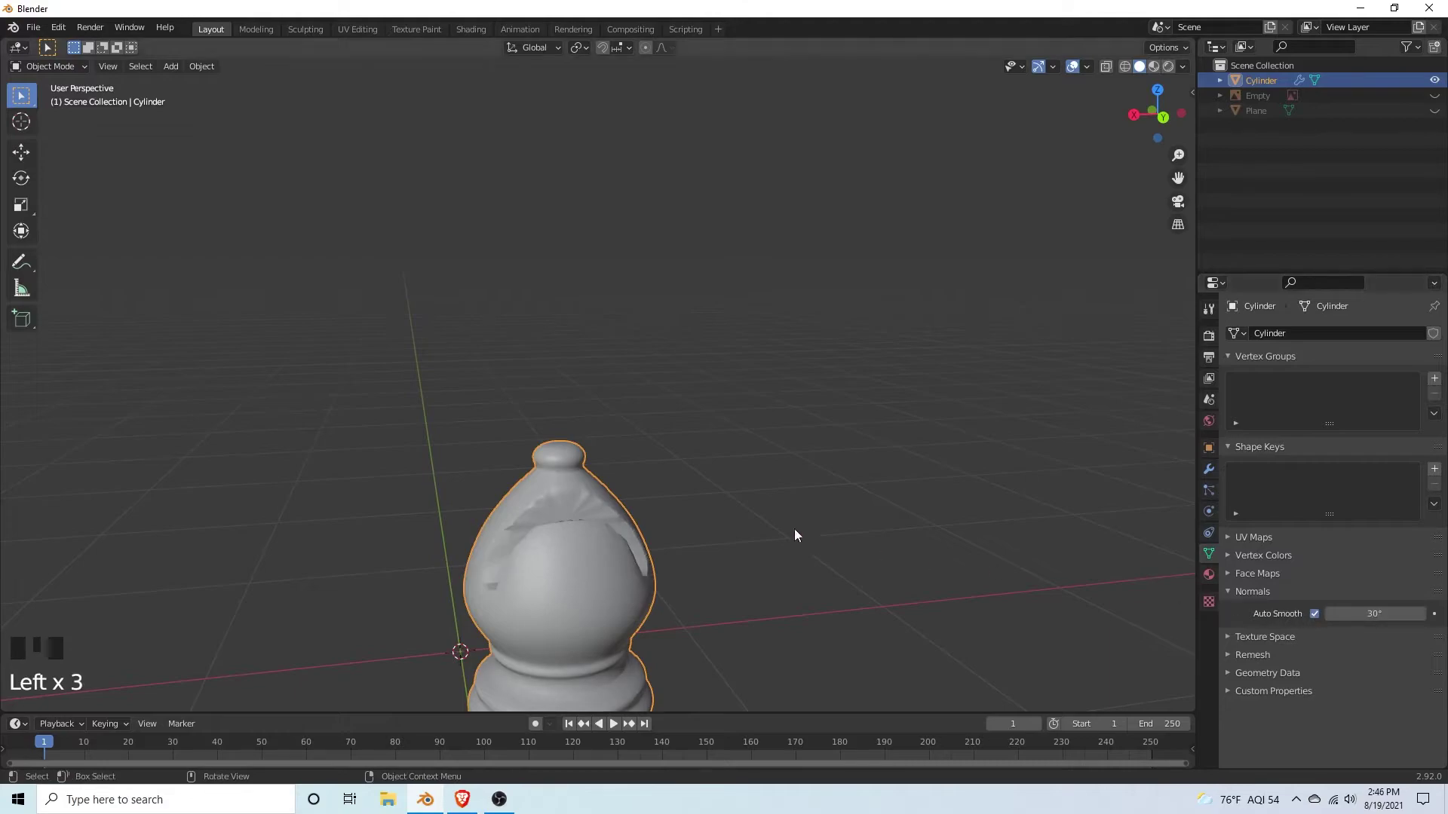
Step: In edit mode, crease the edge loop along the groove's outer edge to 1.0
key("Tab")
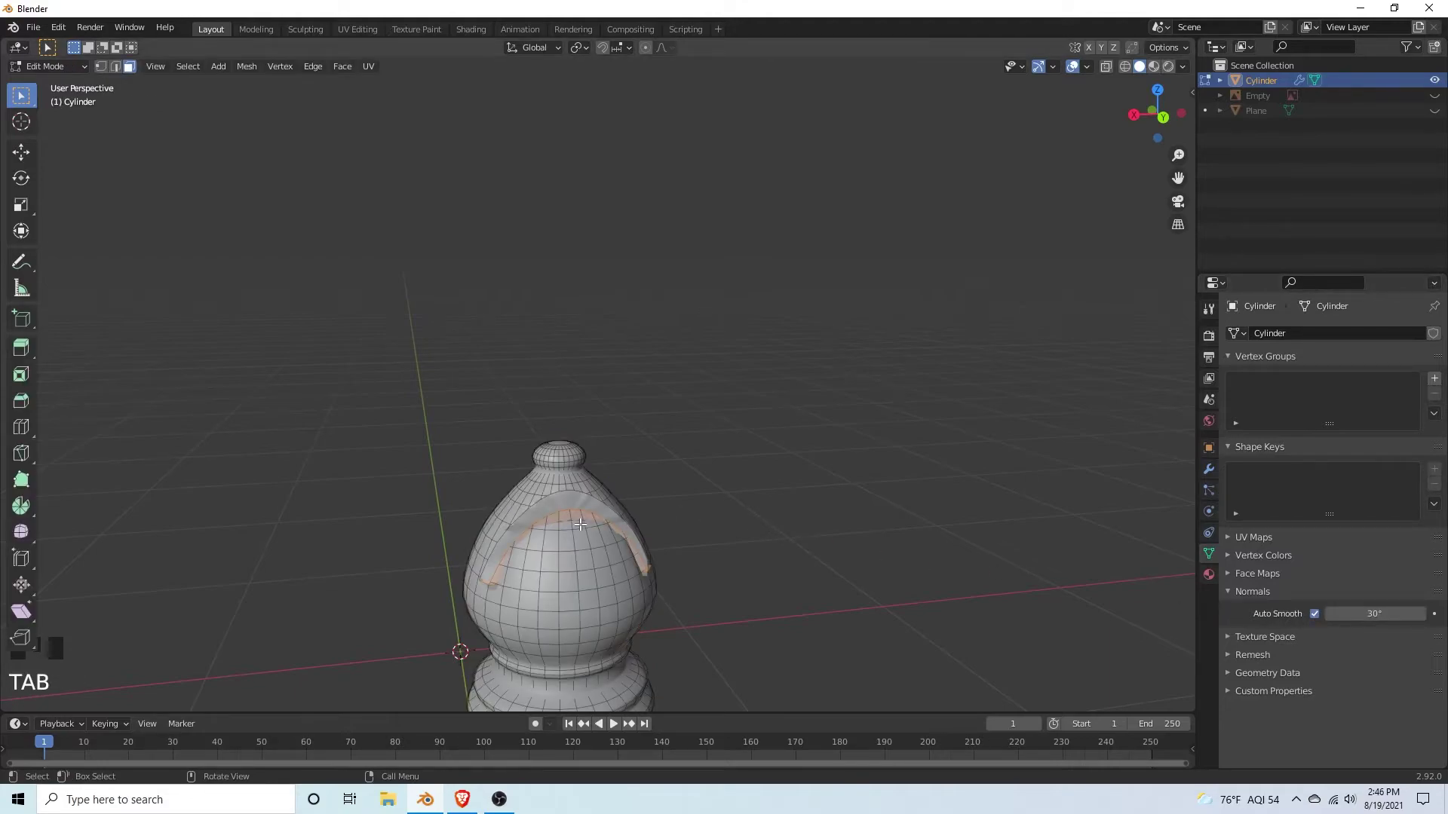
scroll(512, 565, "up", 2)
middle_click_drag(476, 586, 590, 579)
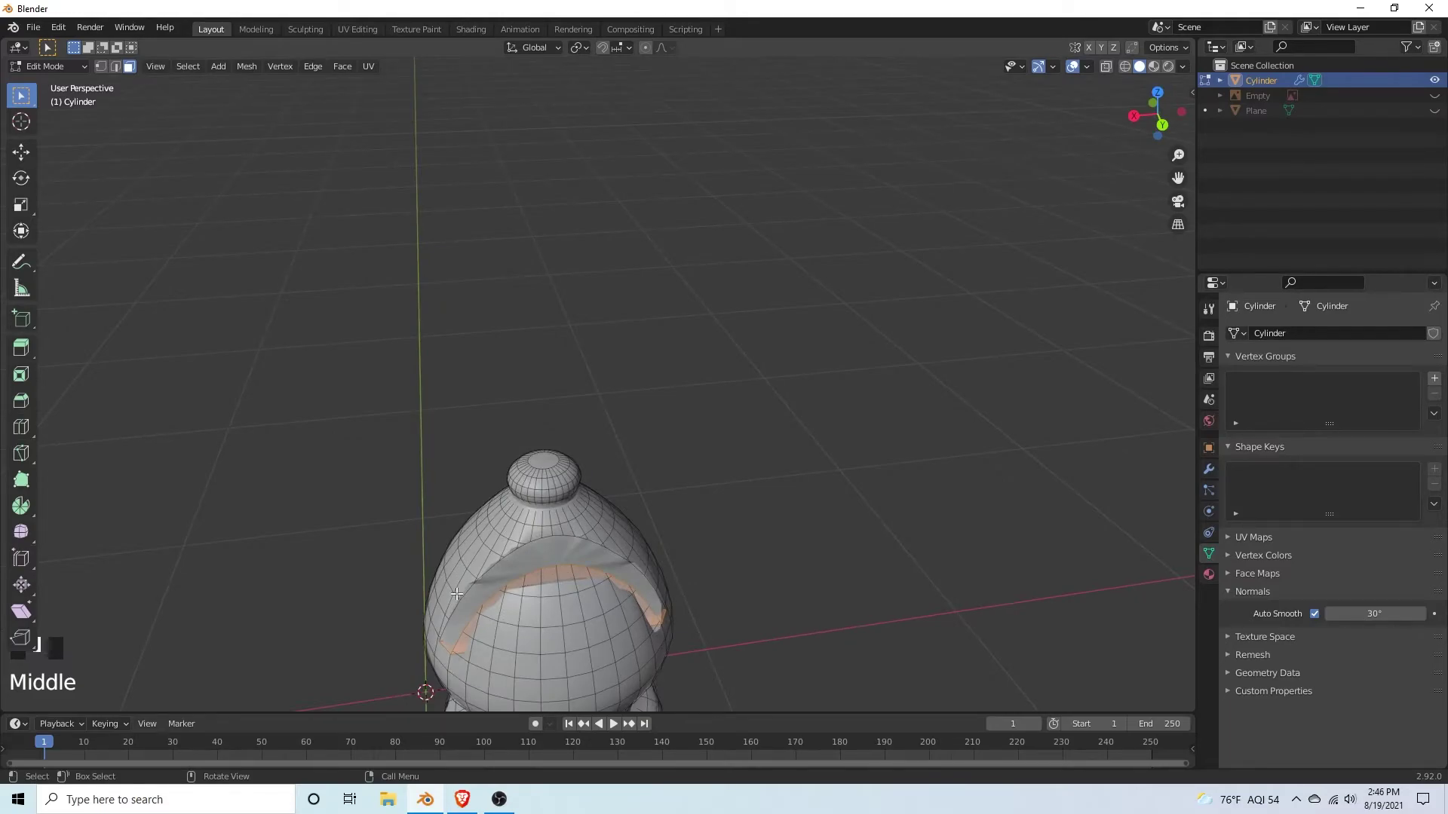
left_click(488, 570)
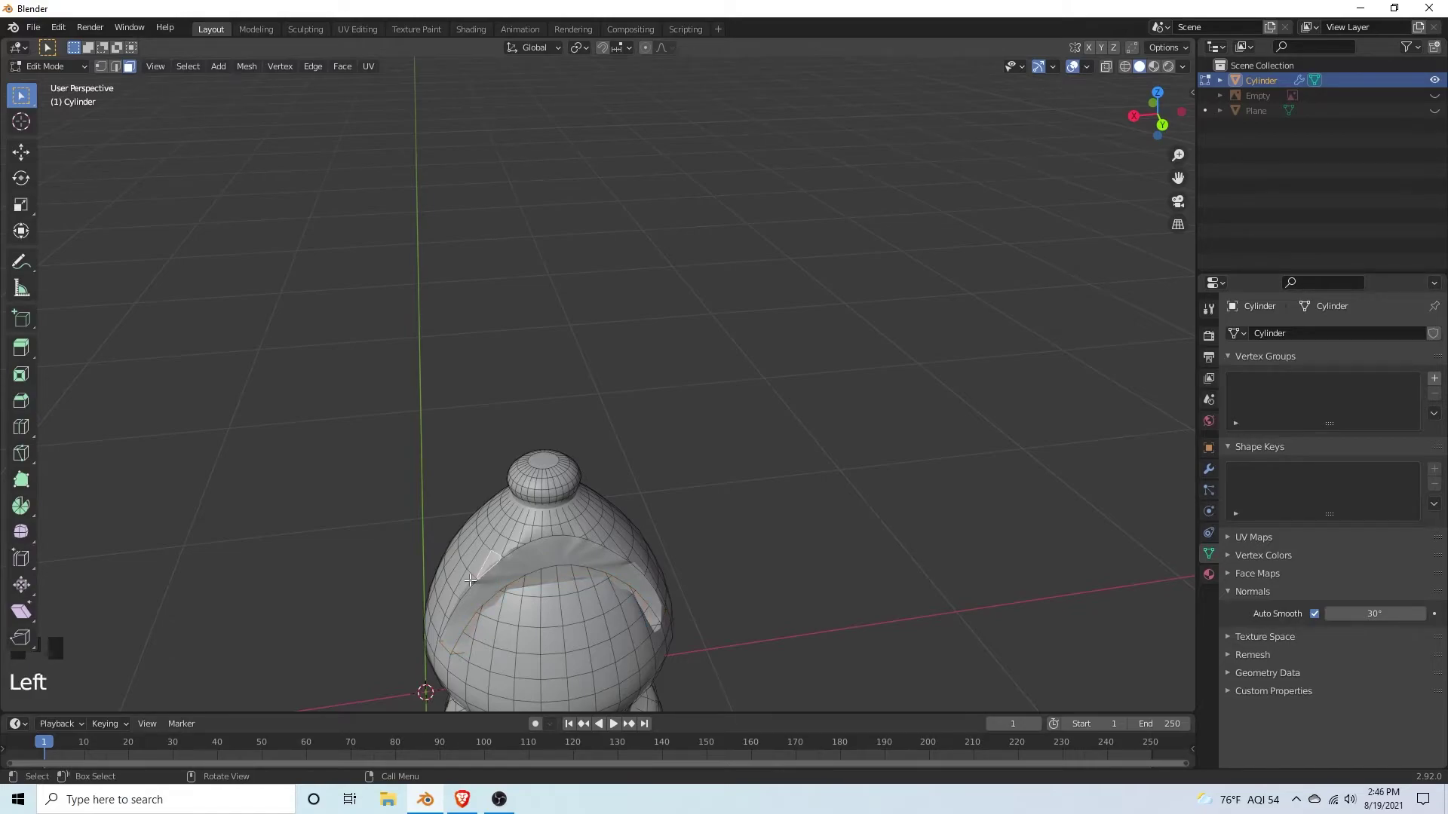
key("2")
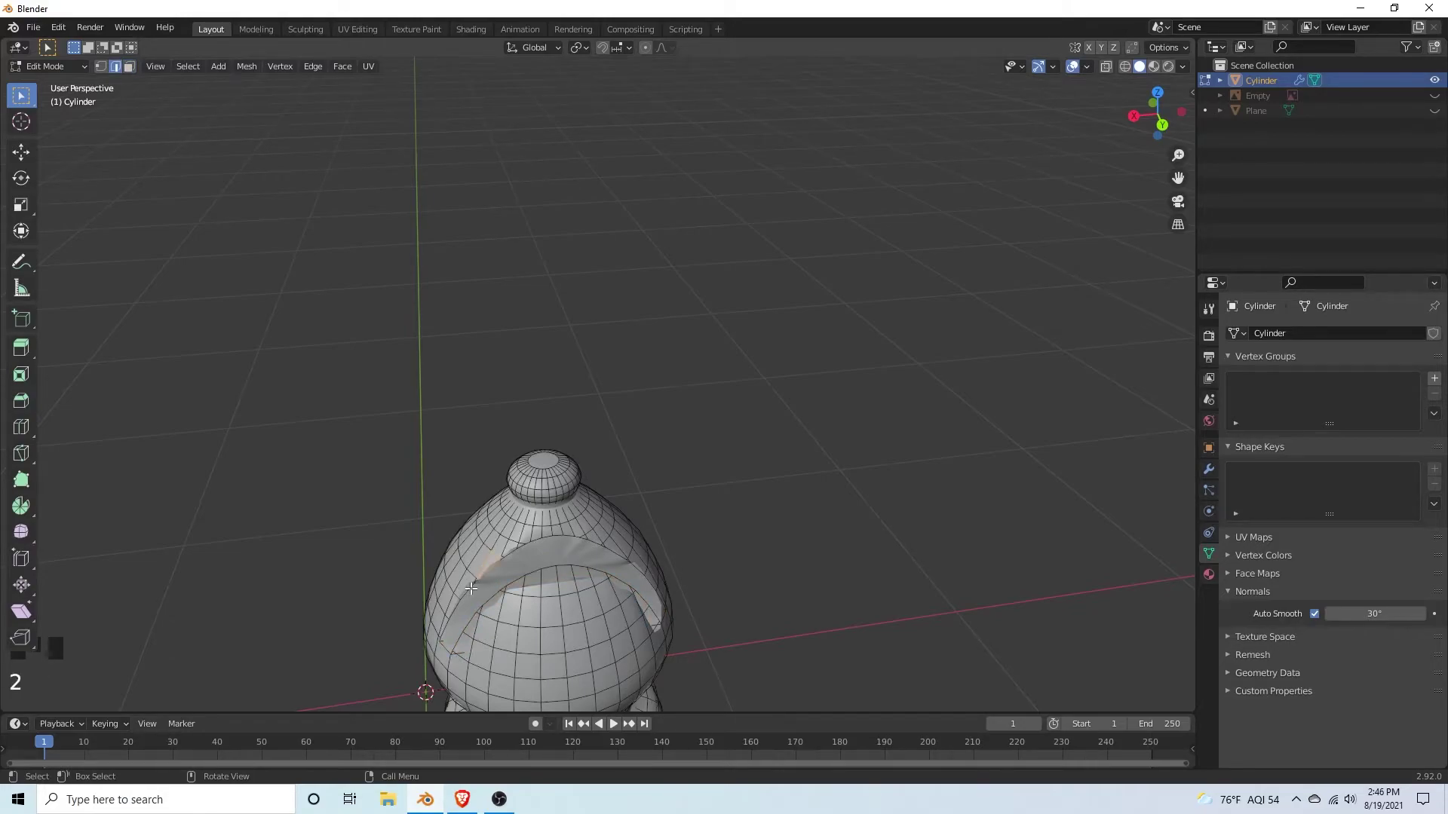
left_click(470, 588, "alt")
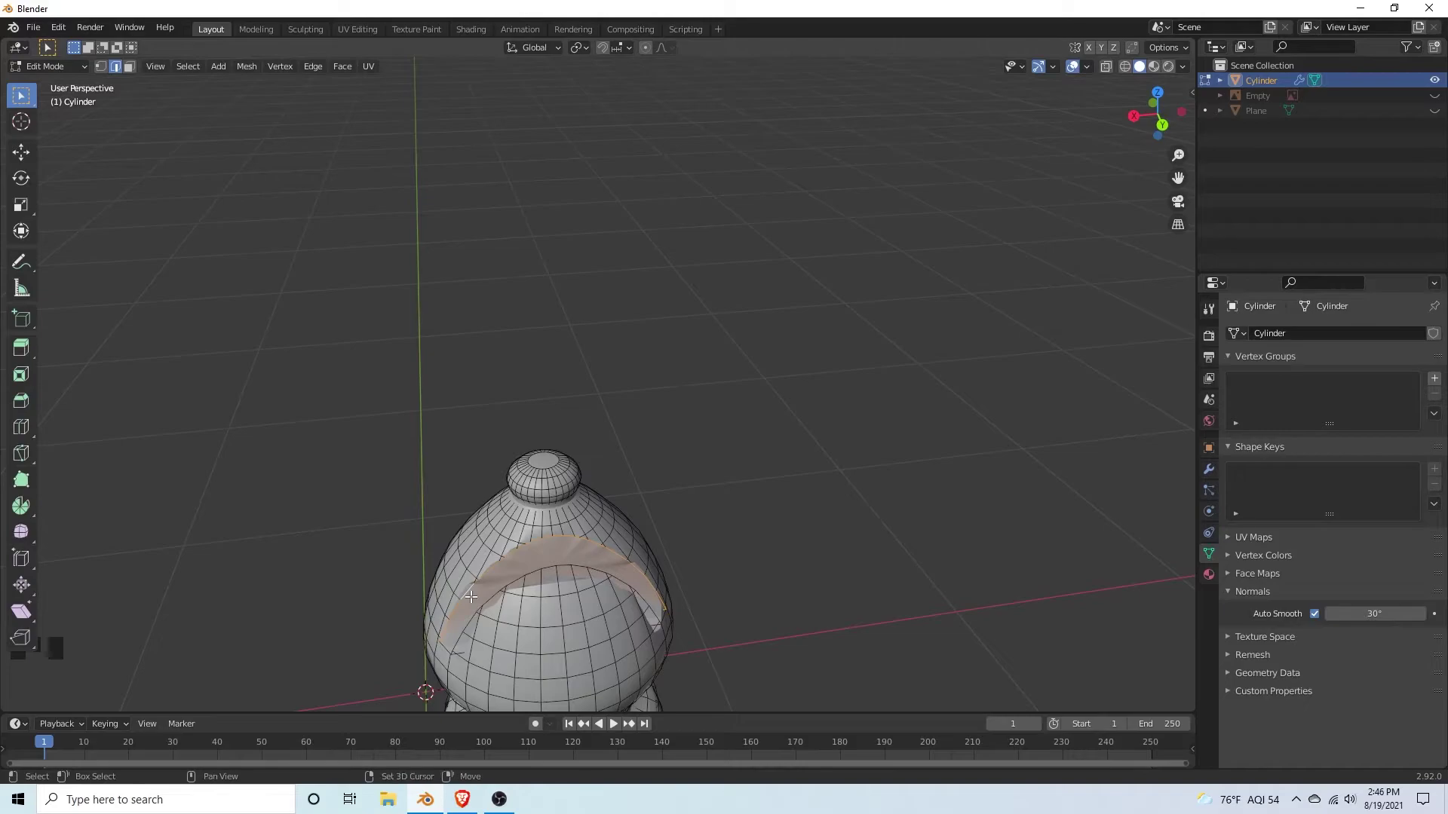
key("shift+e")
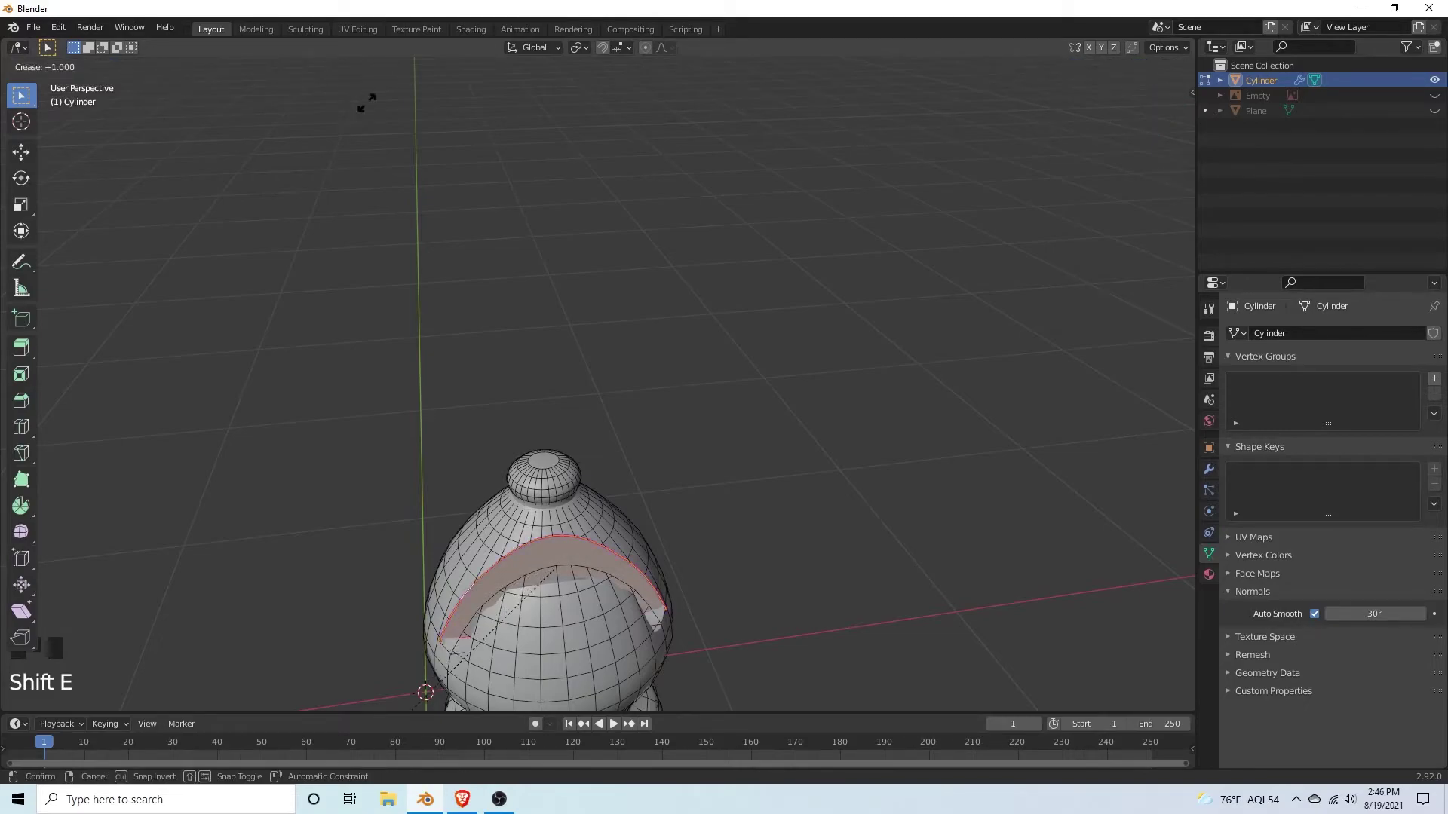
left_click(357, 109)
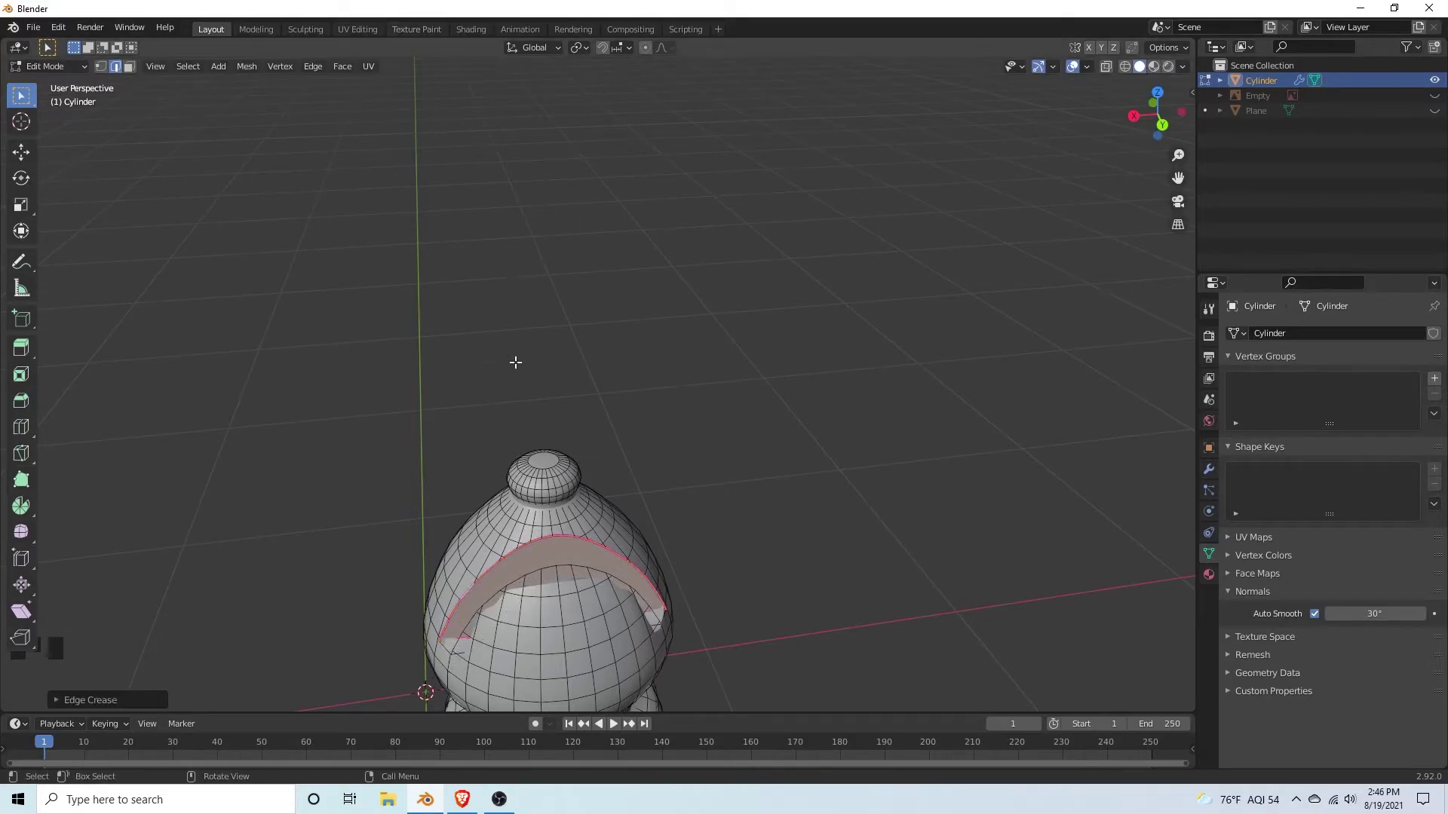
Step: Crease the groove's inner edge loop to 1.0 as well
left_click(524, 552)
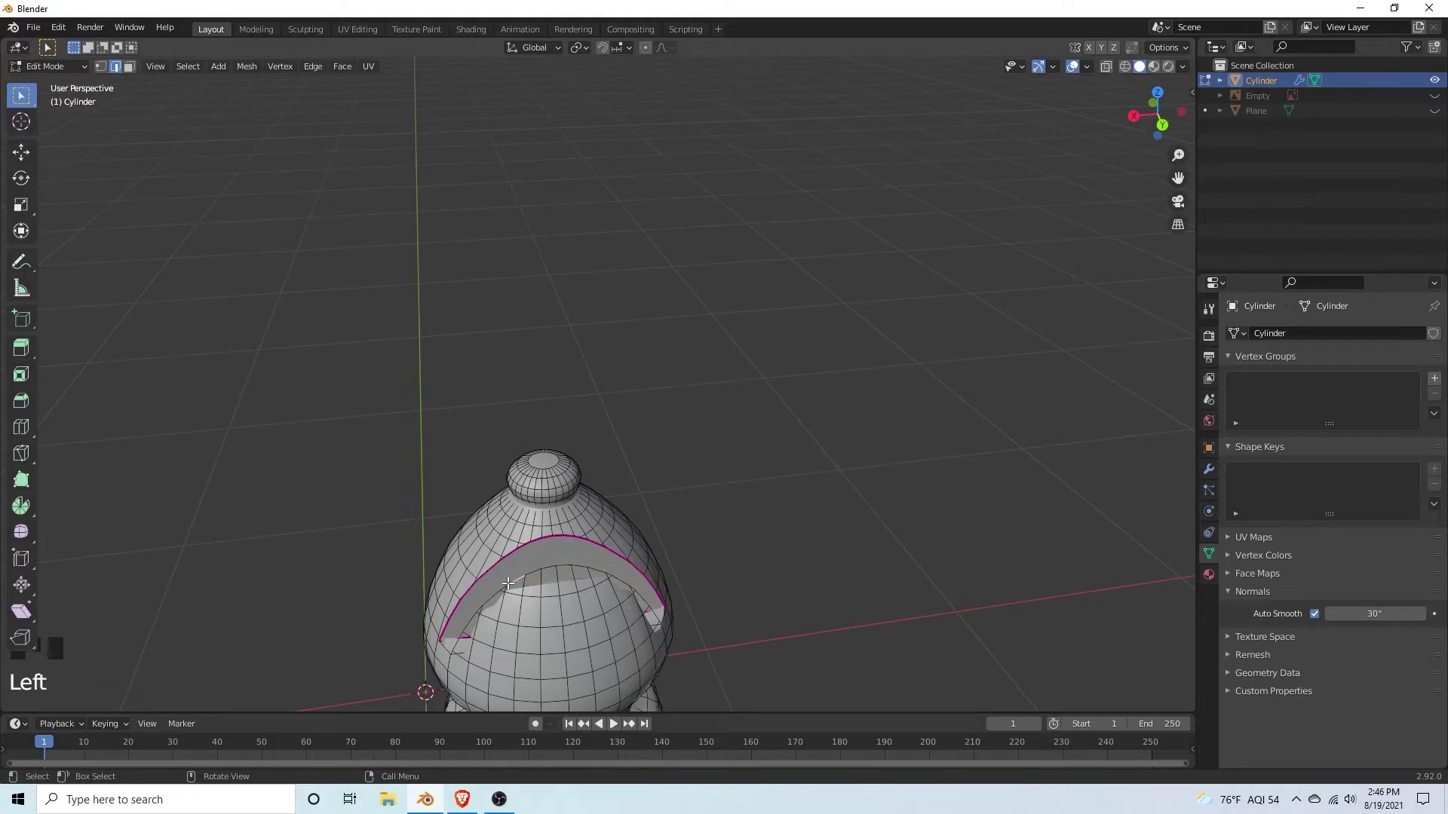
left_click(508, 583, "alt")
key("shift+e")
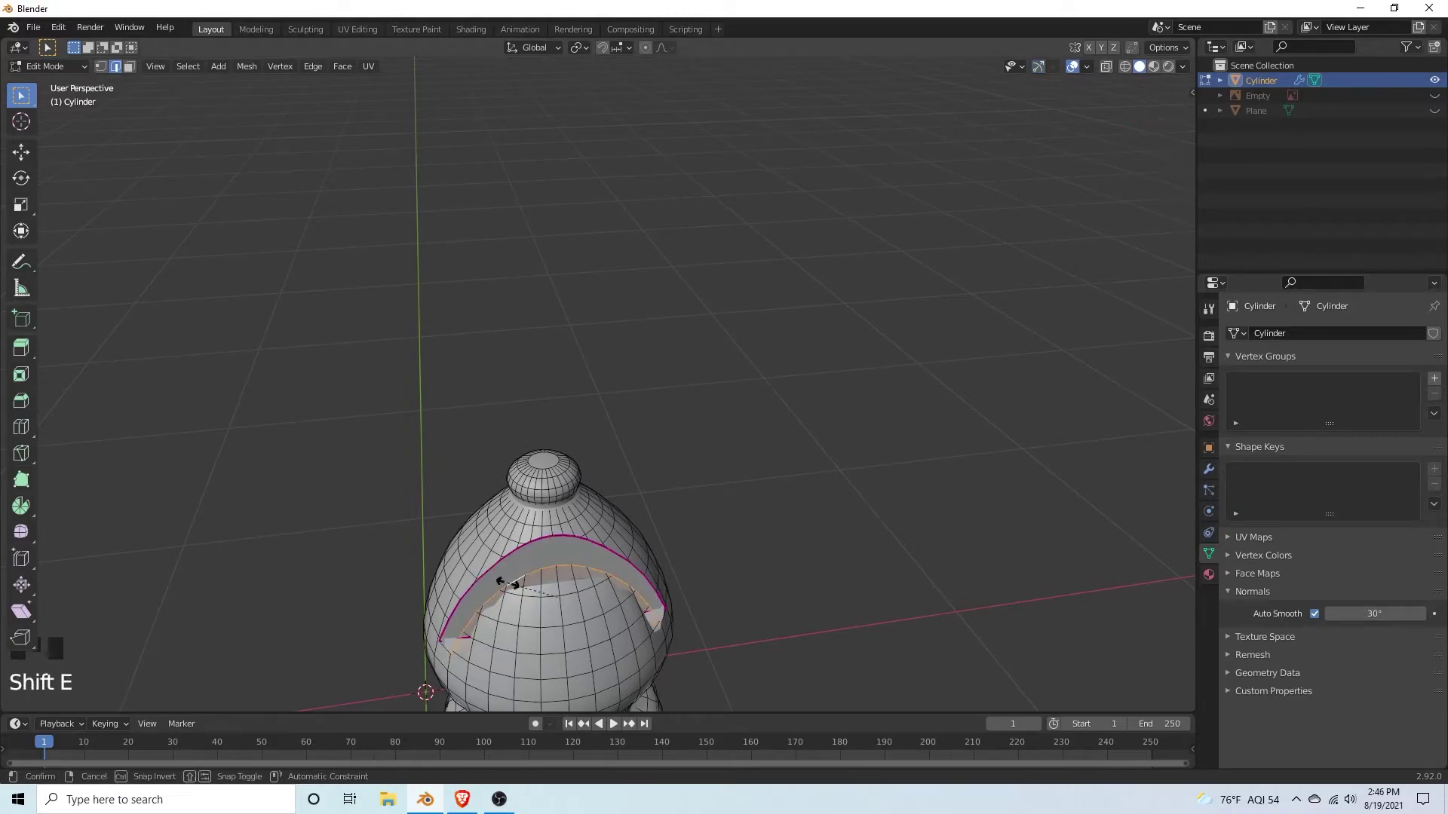
left_click(303, 75)
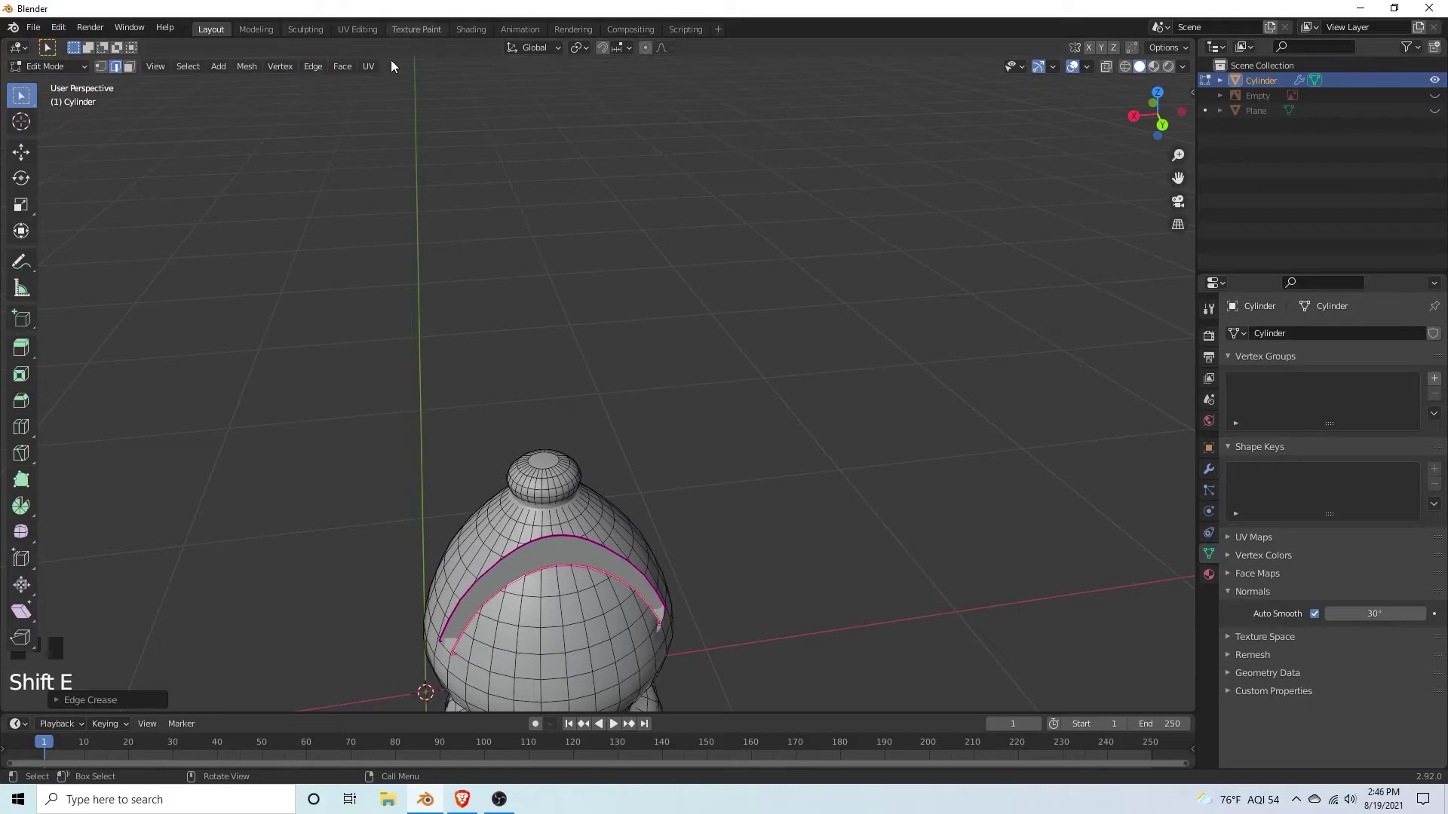
scroll(404, 327, "down", 4)
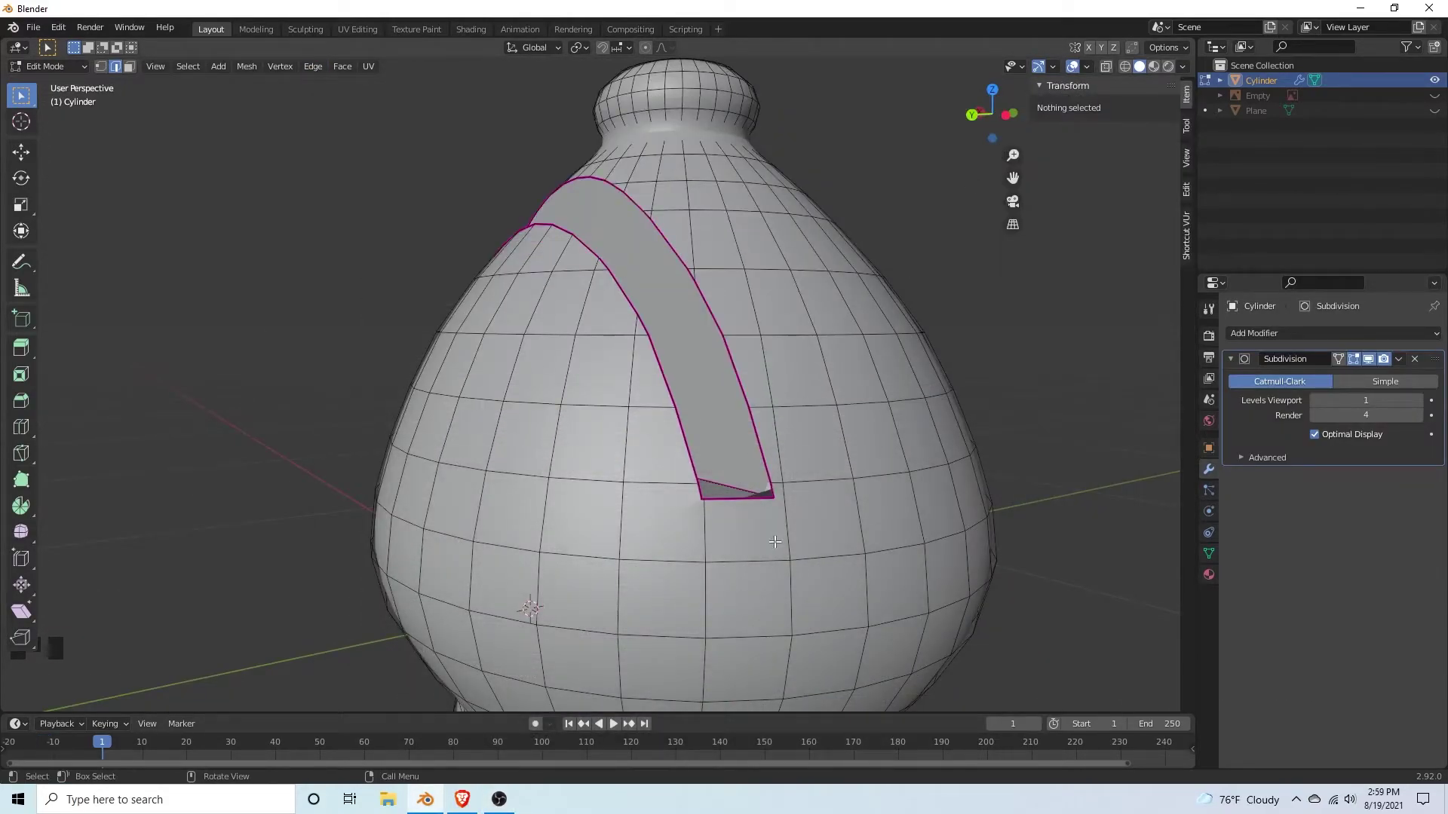
Step: Slide the vertex at the groove's lower corner down along its edge
scroll(774, 541, "up", 2)
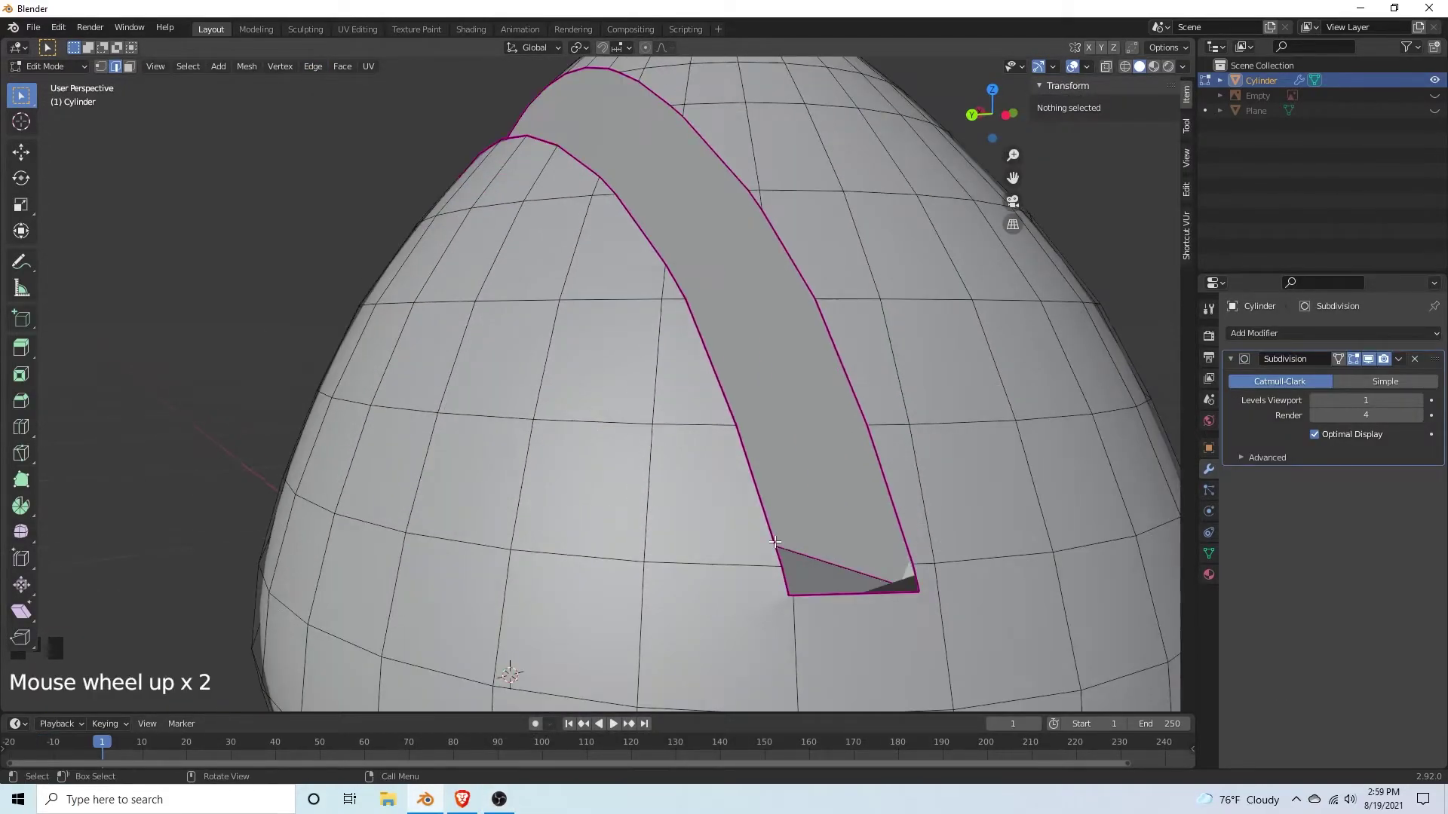
scroll(746, 531, "down", 6)
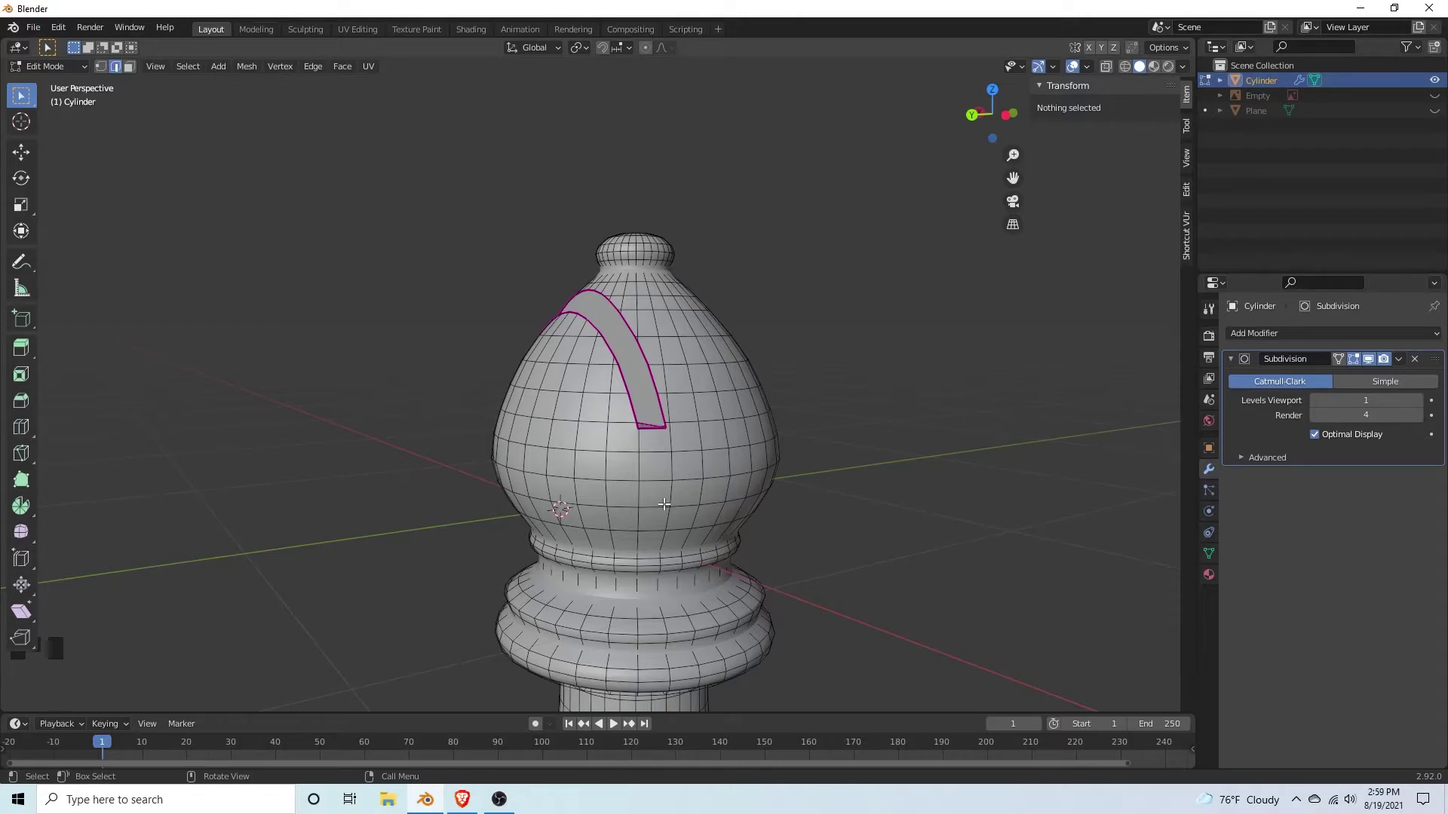
middle_click_drag(659, 502, 689, 499)
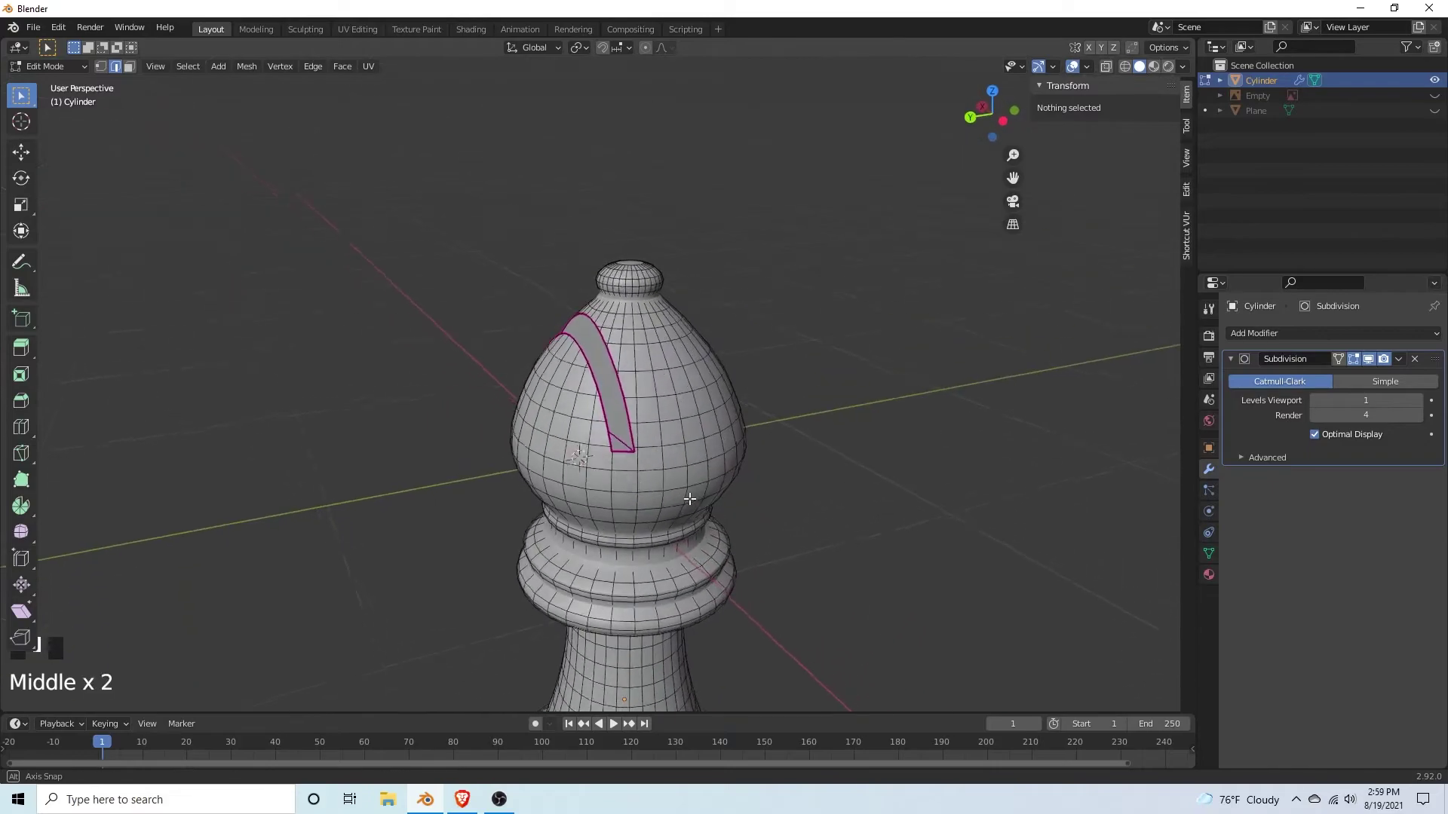
scroll(689, 499, "up", 7)
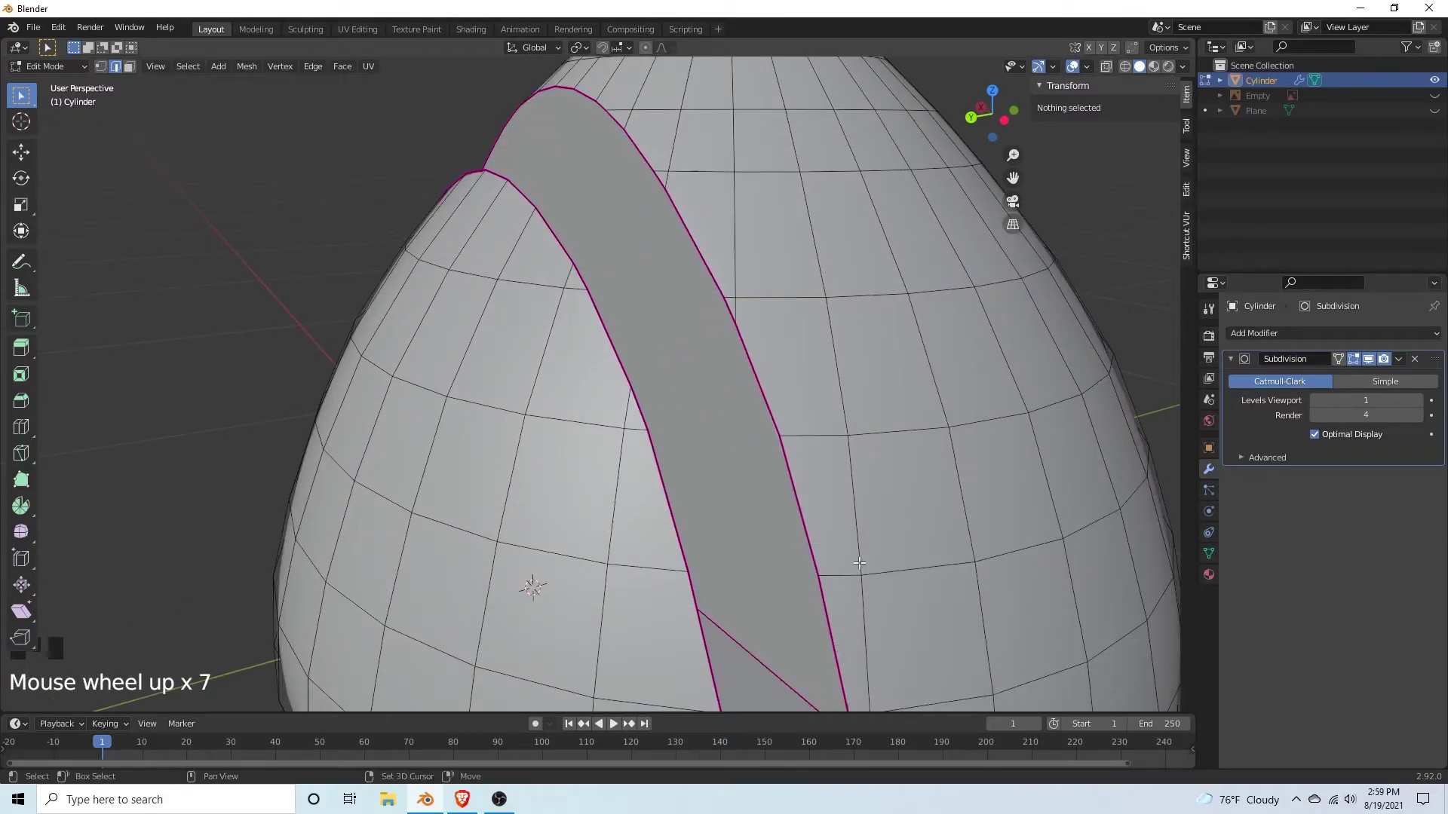
middle_click_drag(859, 563, 795, 438, "shift")
scroll(735, 368, "up", 1)
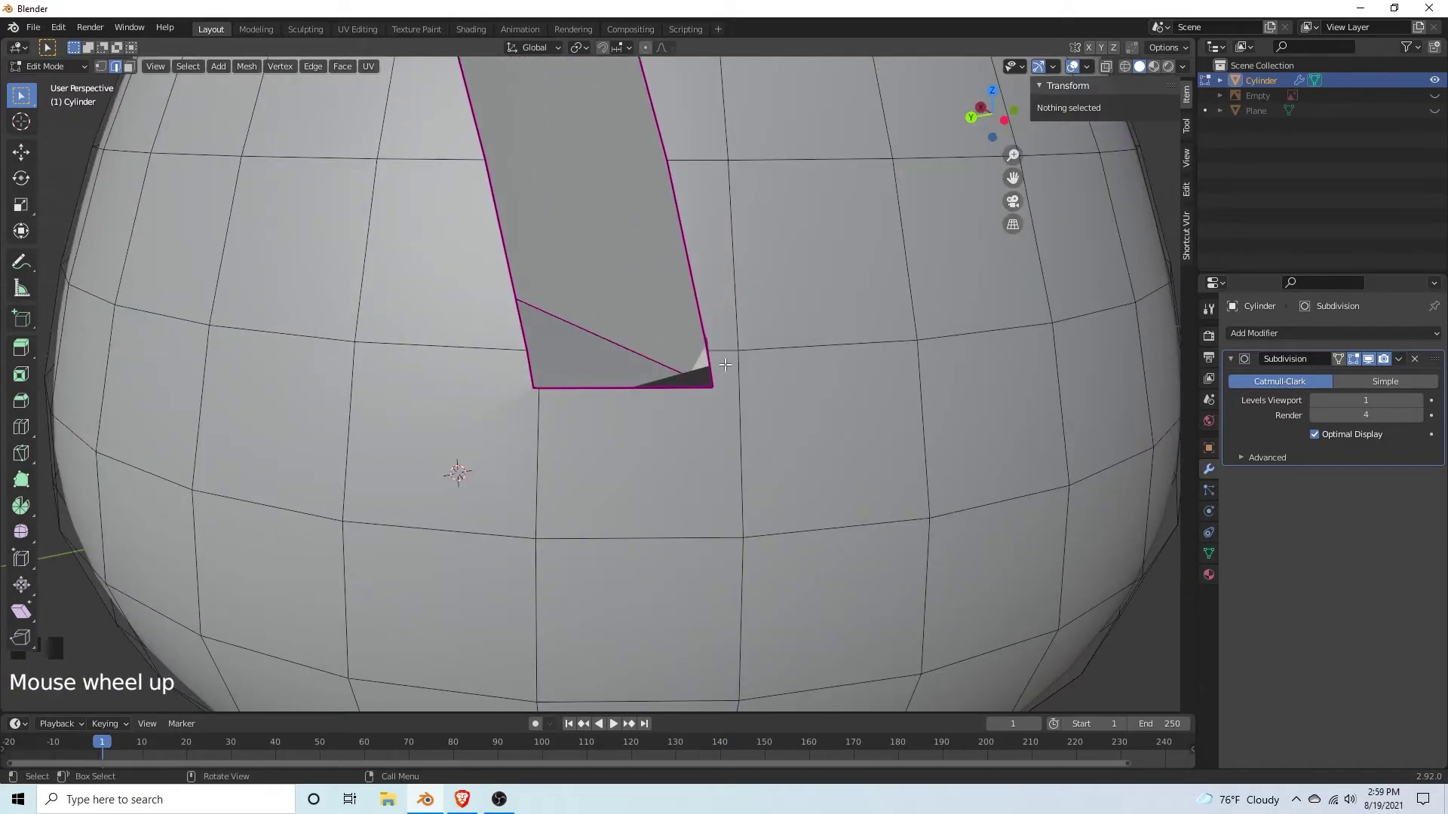
key("1")
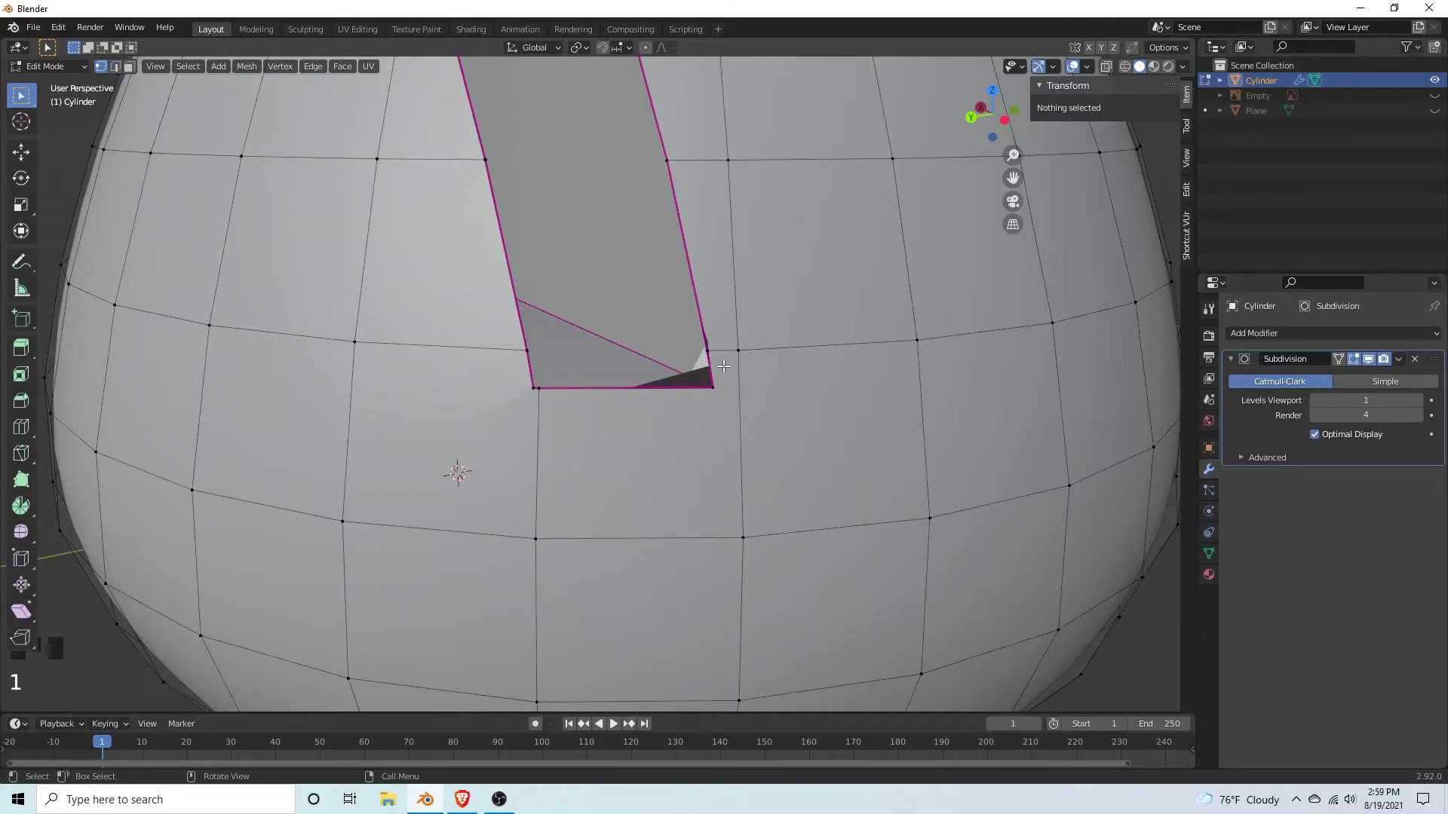
left_click(715, 357)
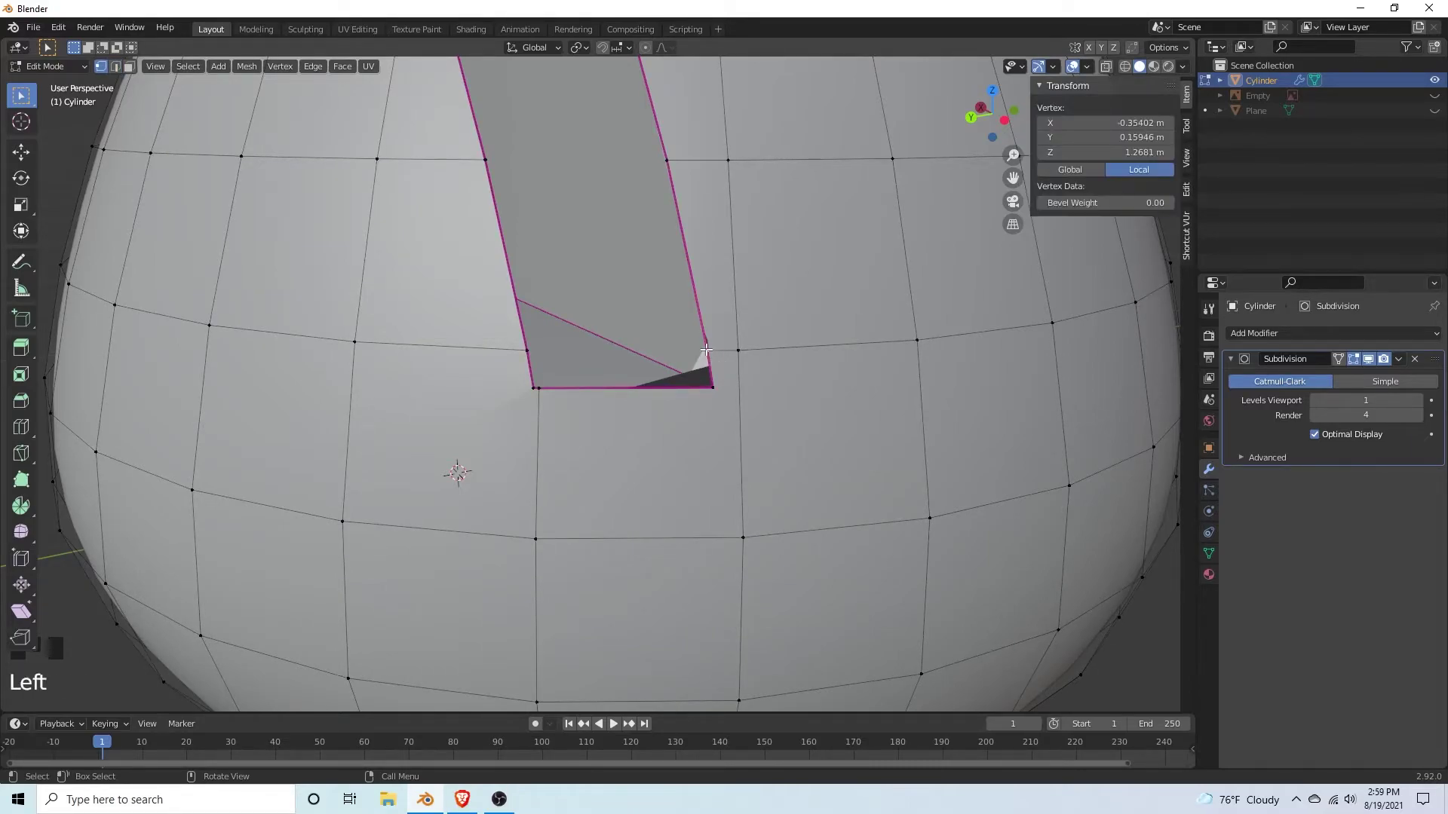
key("g")
key("g")
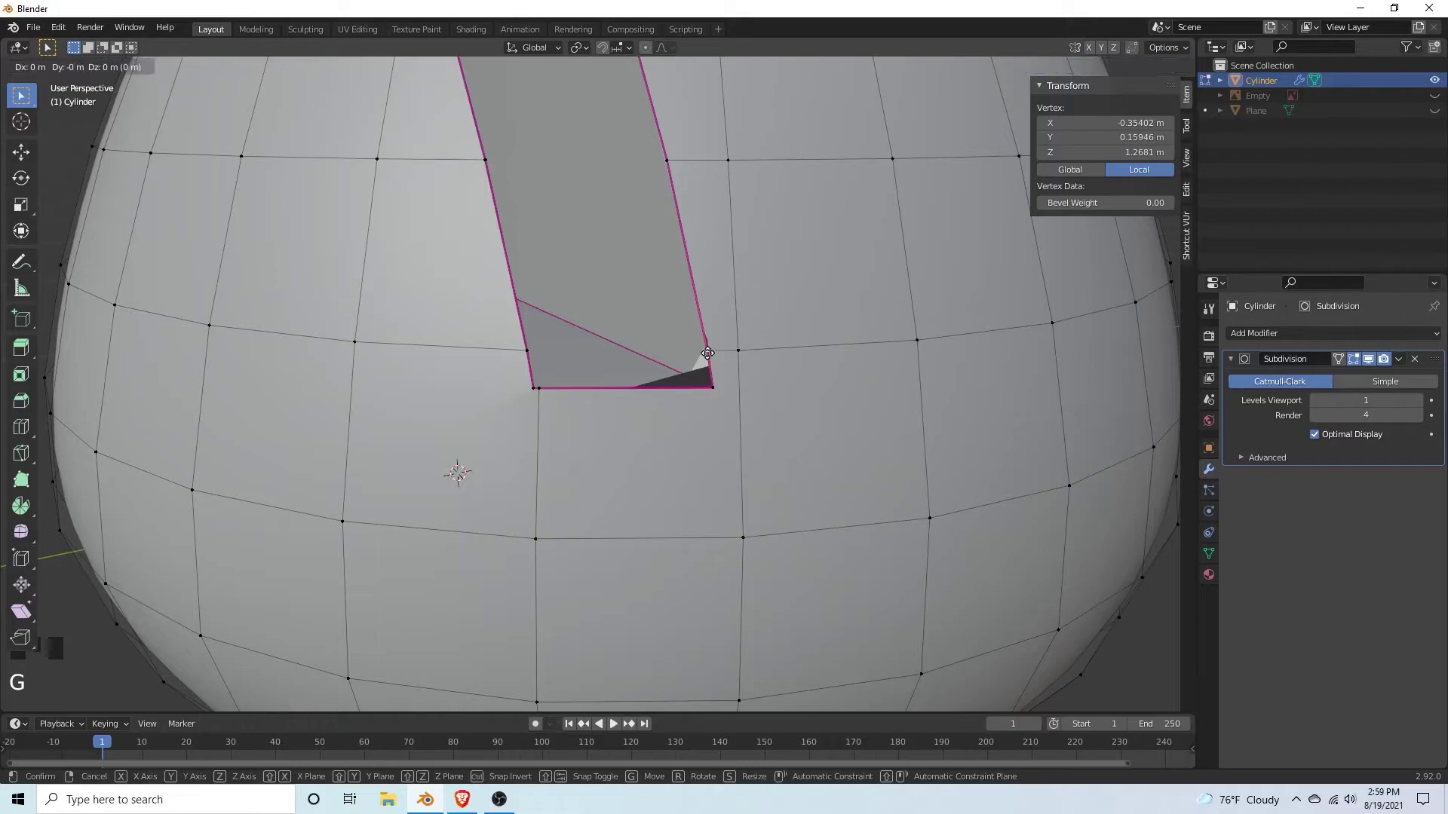
left_click(718, 407)
Step: Fully crease the groove's corner edge at 1.0
key("2")
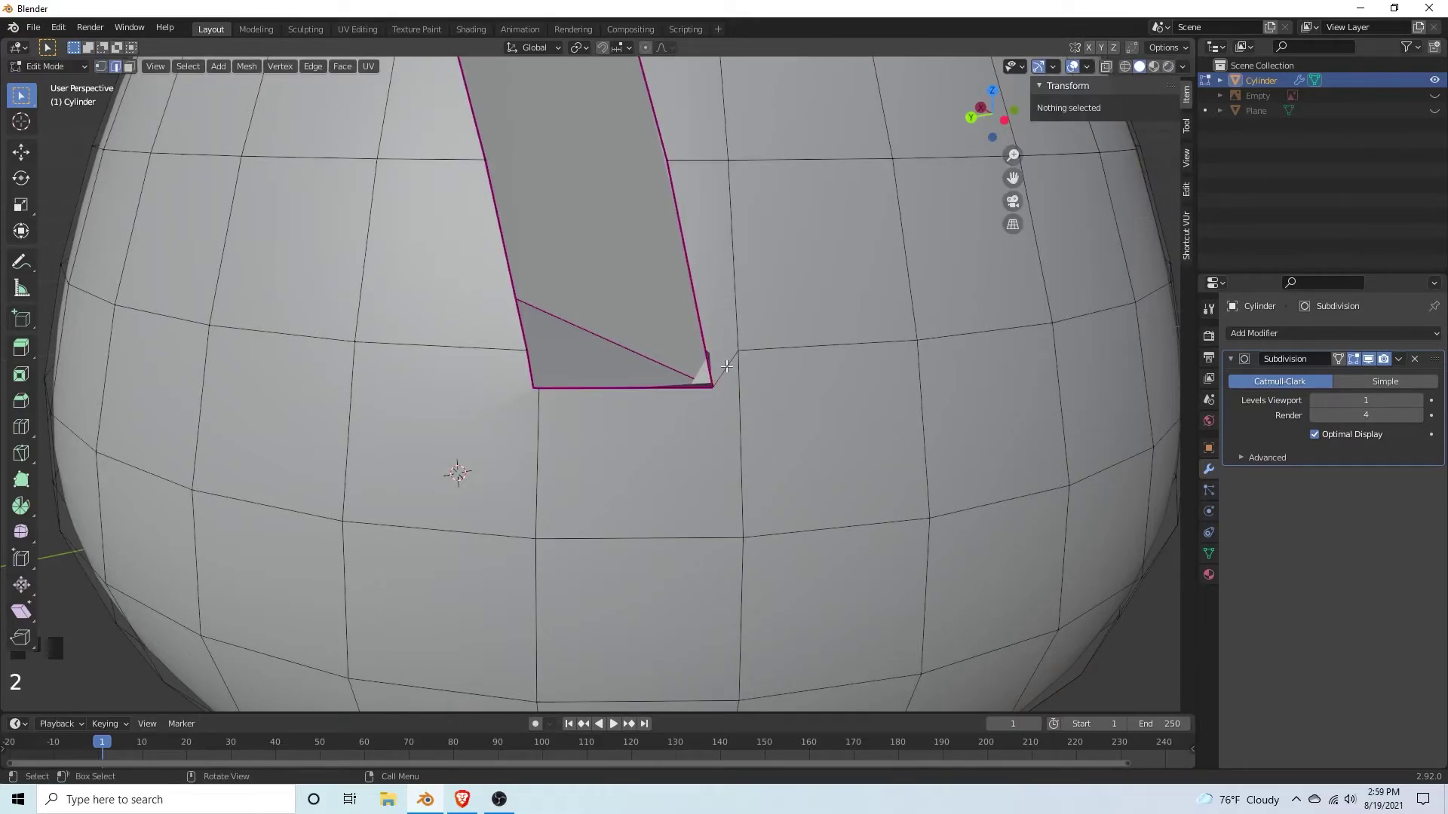
left_click(726, 365)
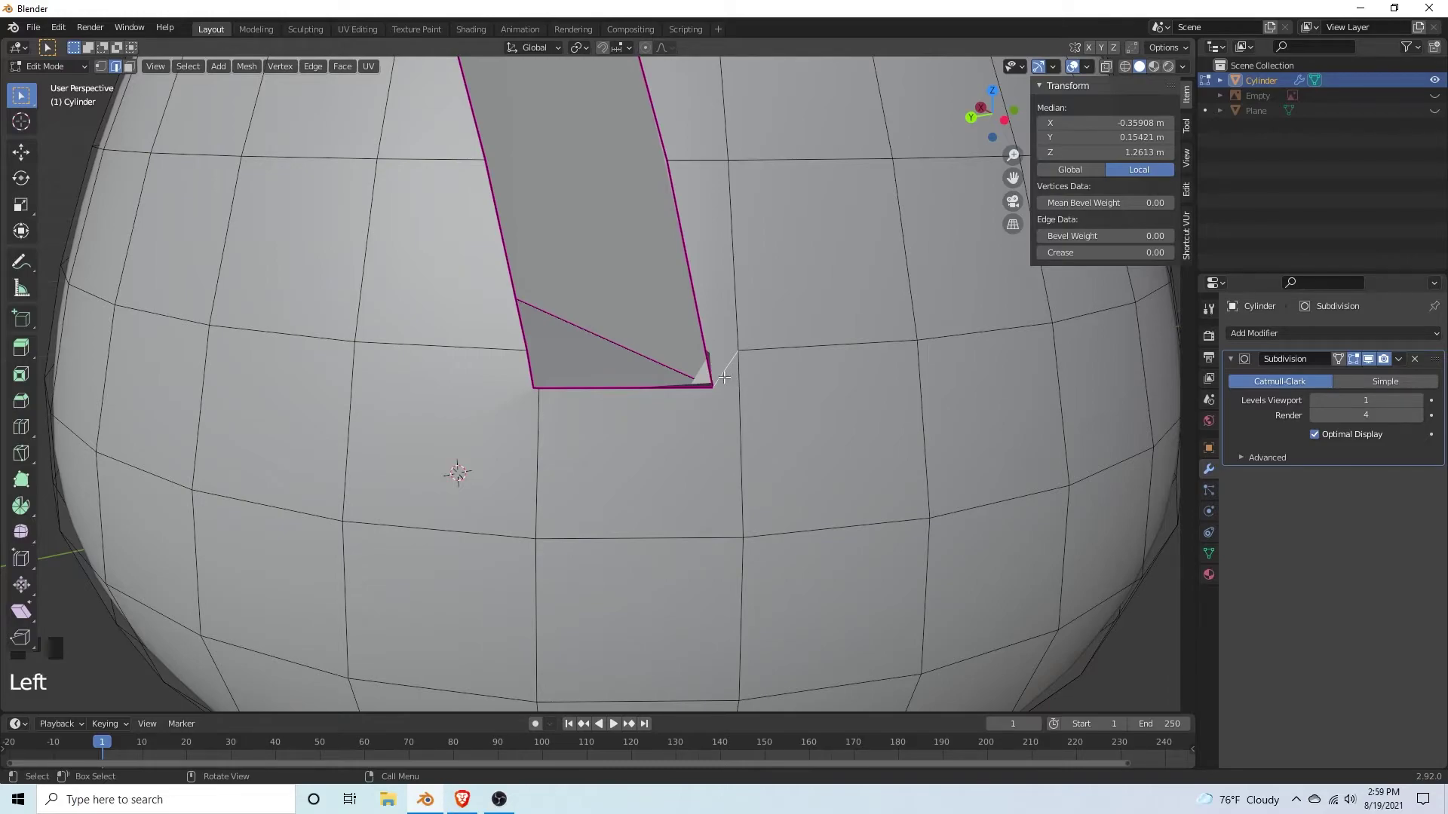
key("shift+e")
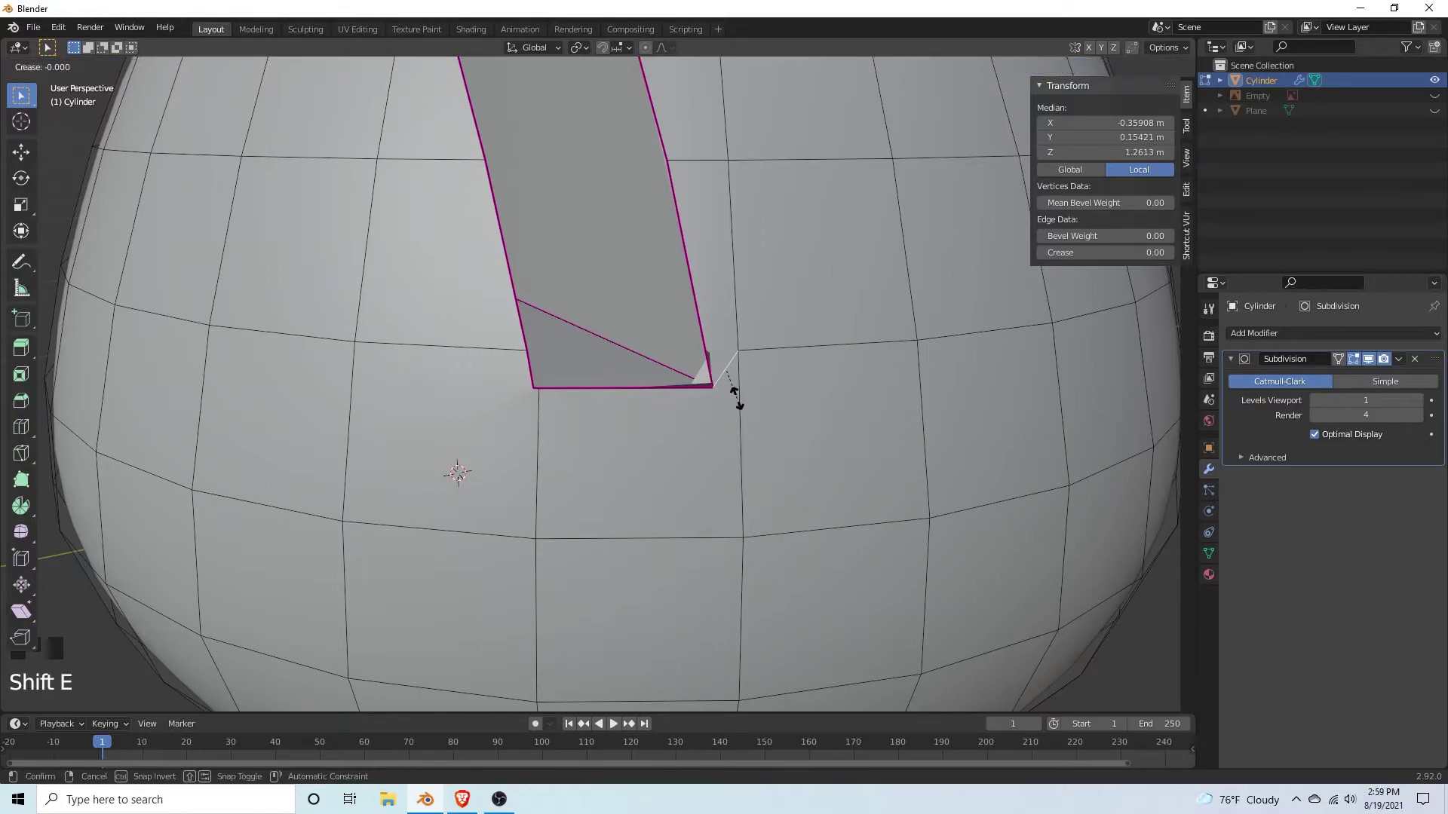
left_click(107, 534)
scroll(520, 421, "down", 2)
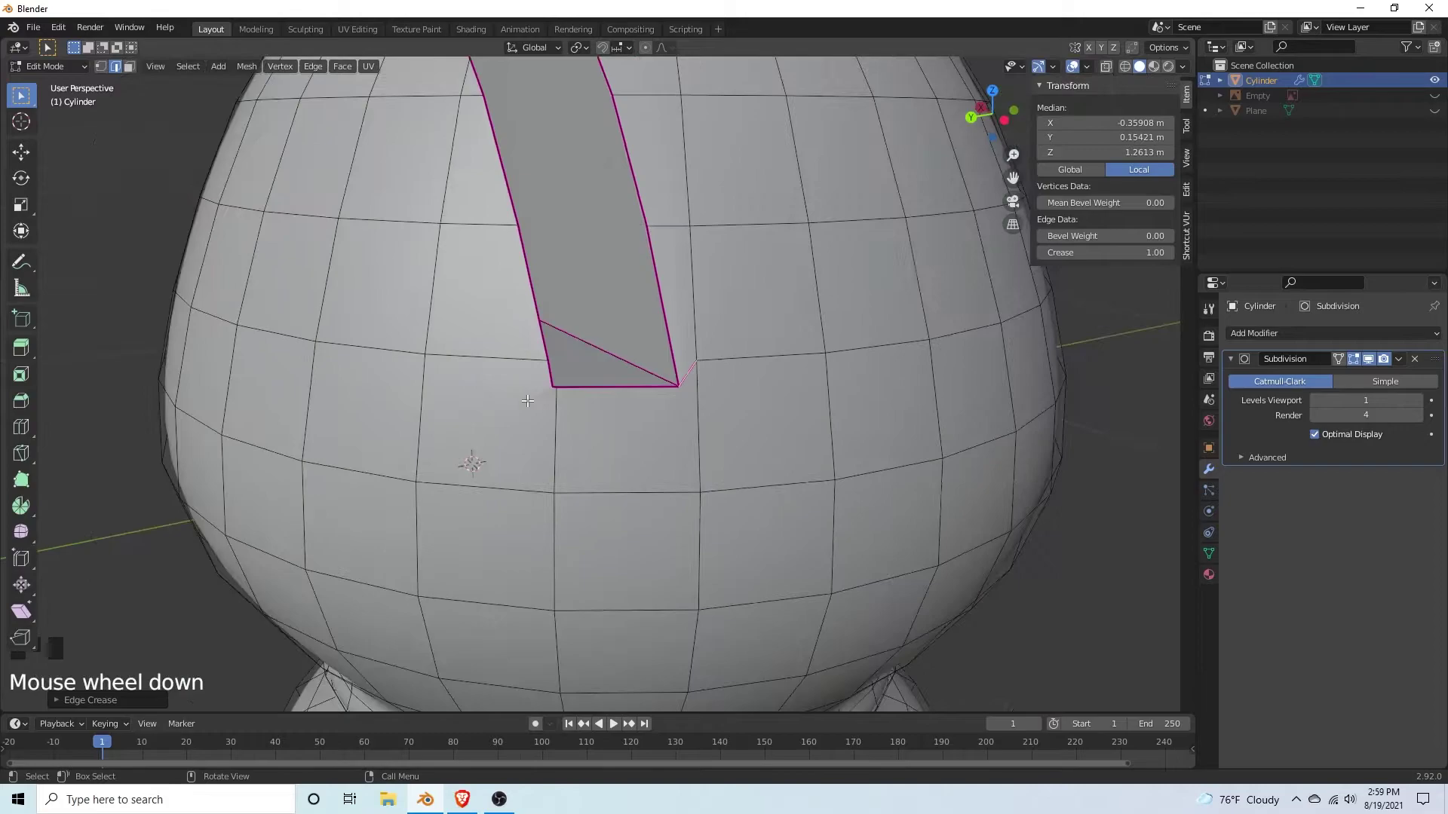
scroll(573, 400, "up", 2)
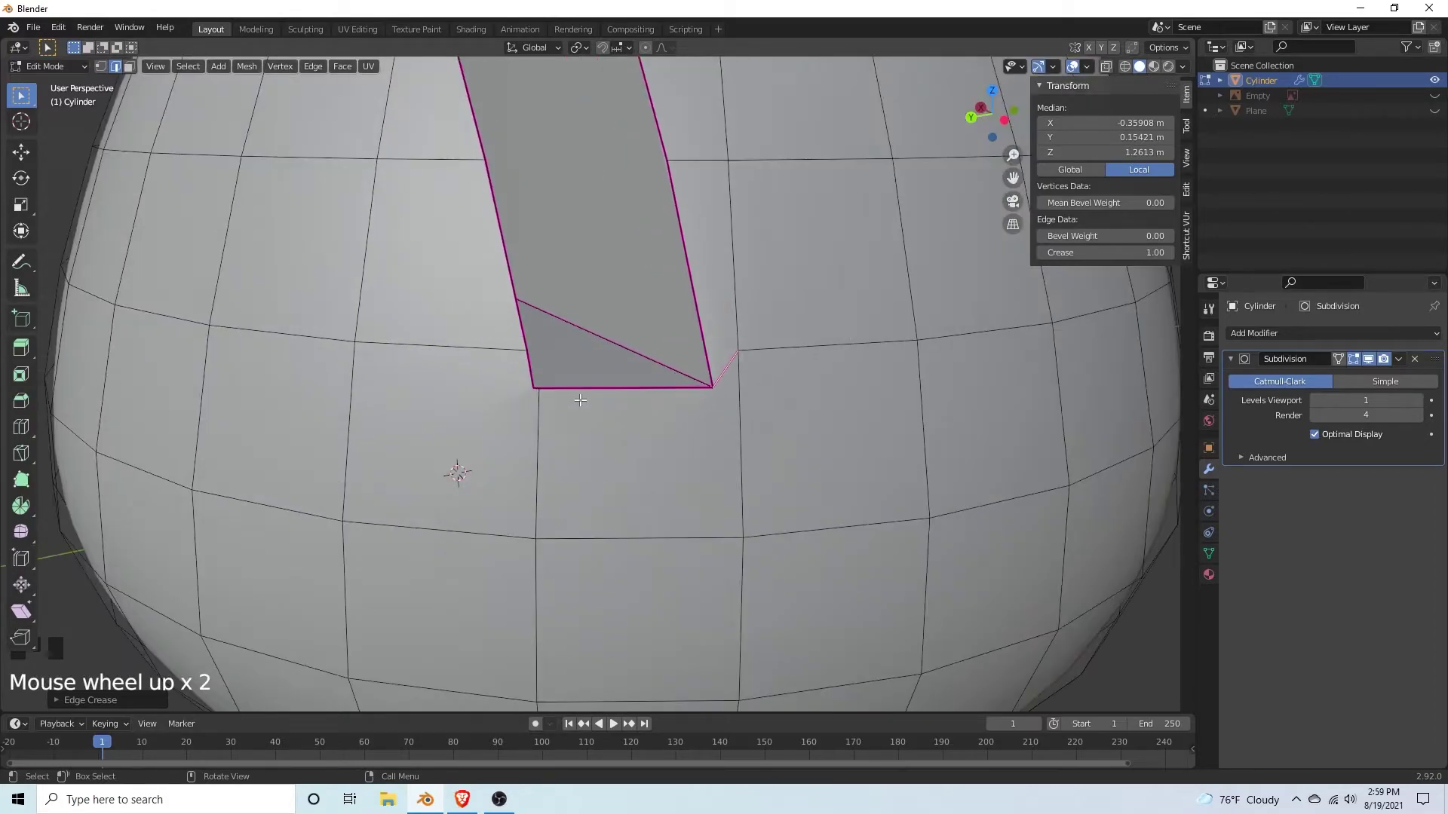
Step: Orbit around the bishop's head to inspect the top of the bishop
left_click(536, 452)
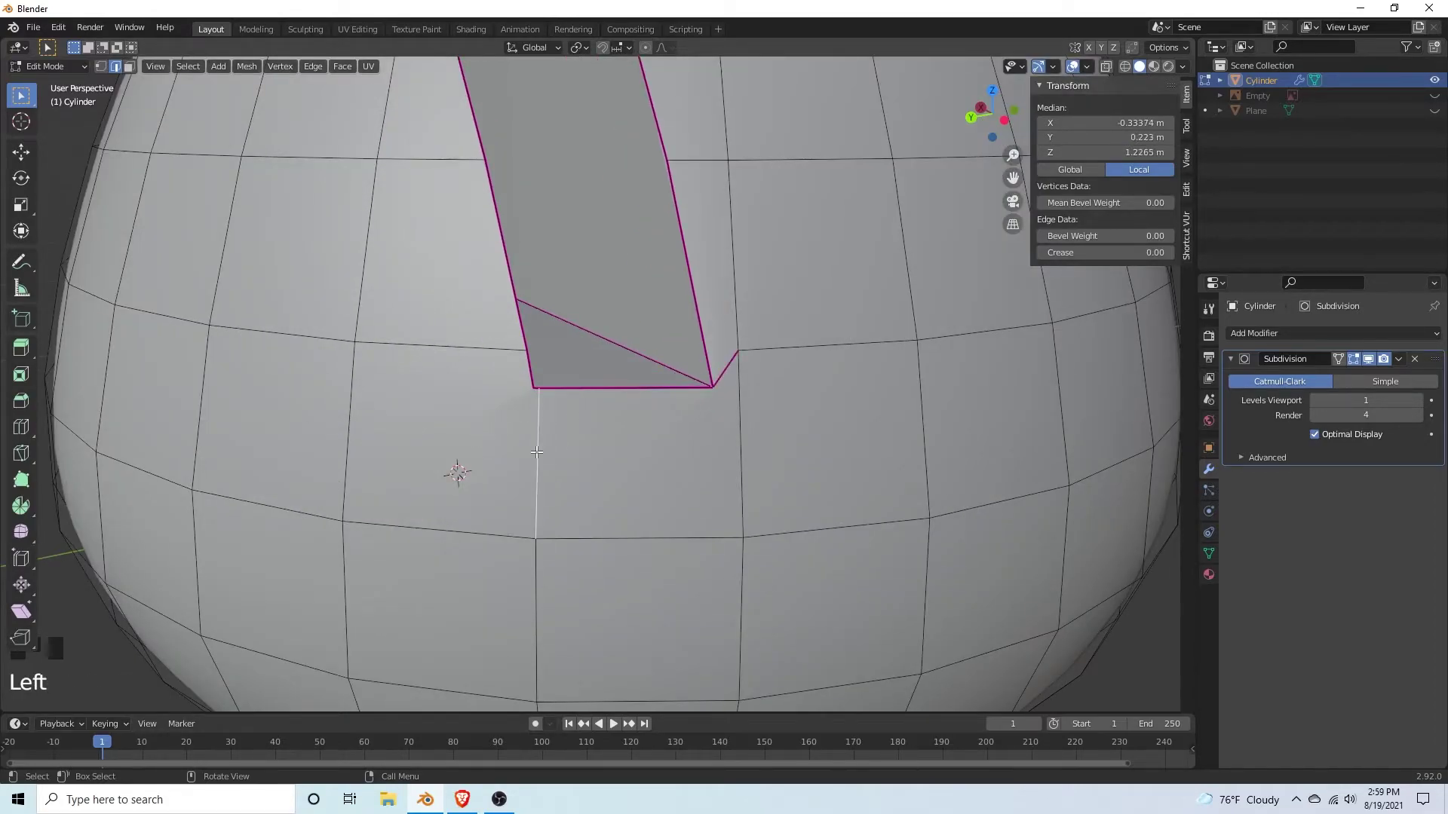
scroll(536, 452, "down", 7)
left_click(392, 469)
middle_click_drag(208, 375, 355, 445)
scroll(355, 445, "up", 3)
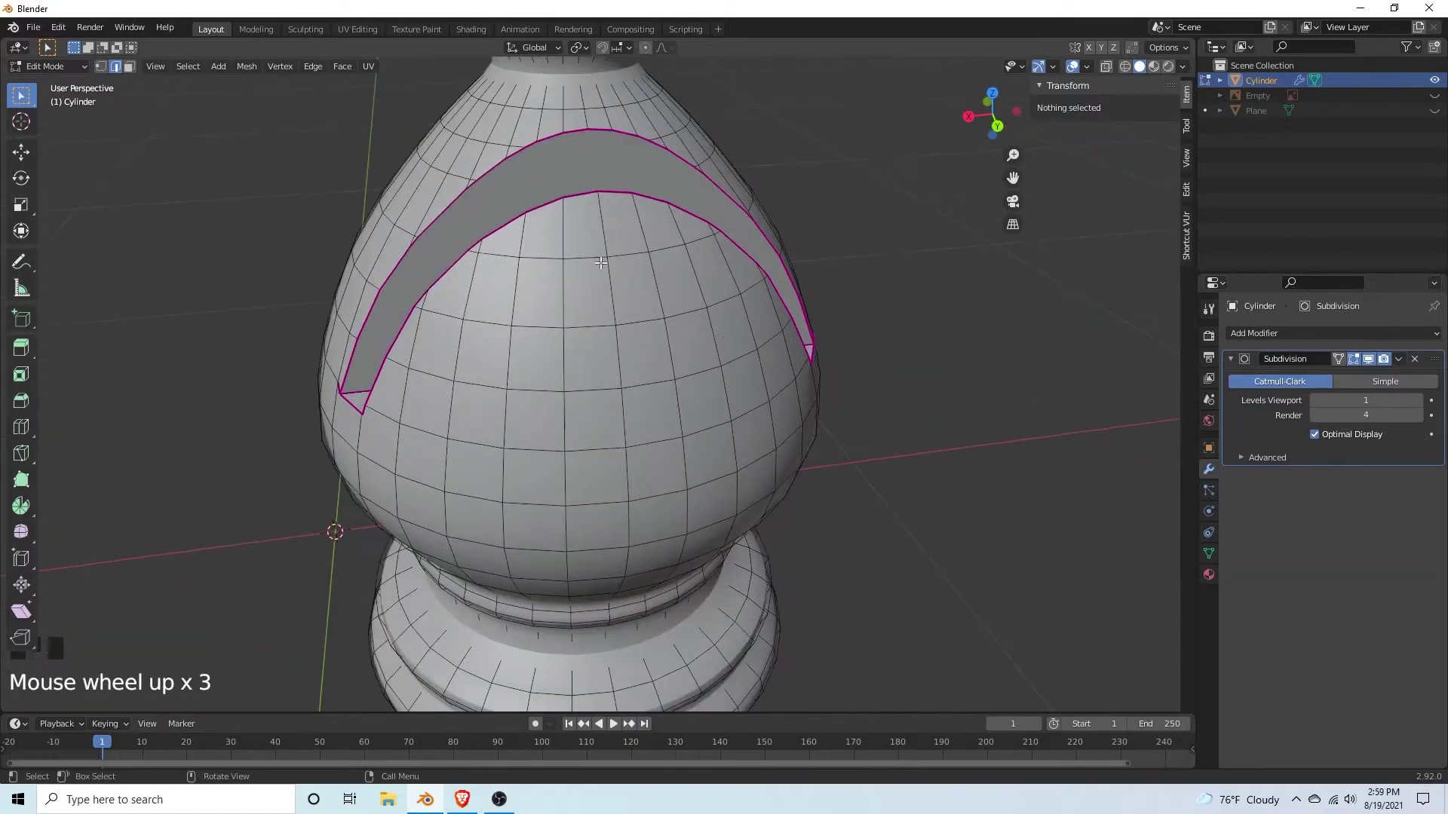
middle_click_drag(595, 219, 595, 320, "shift")
scroll(595, 320, "up", 1)
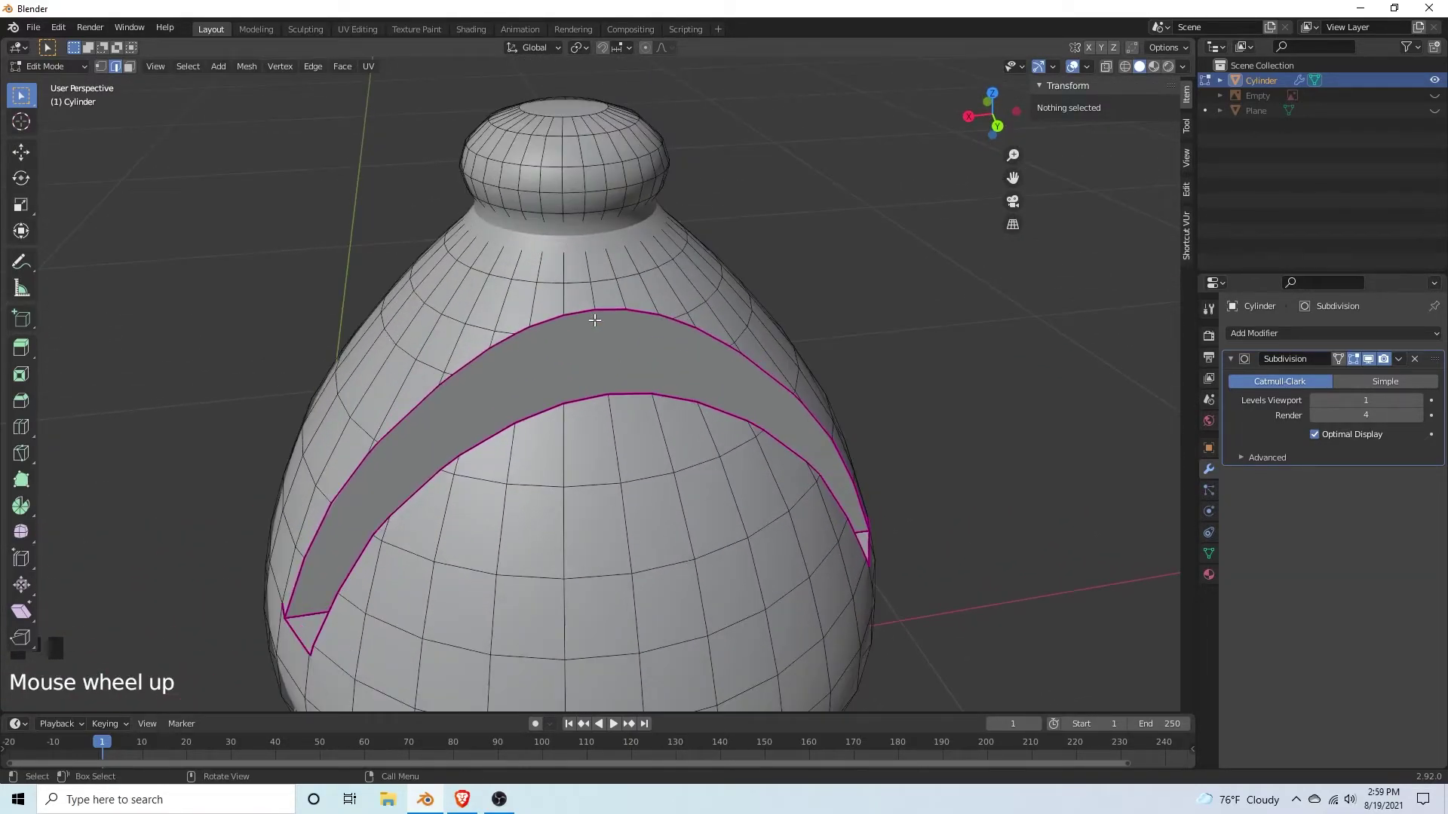
Step: Add a loop cut around the bishop's neck ring below the top knob
key("ctrl+r")
left_click(566, 248)
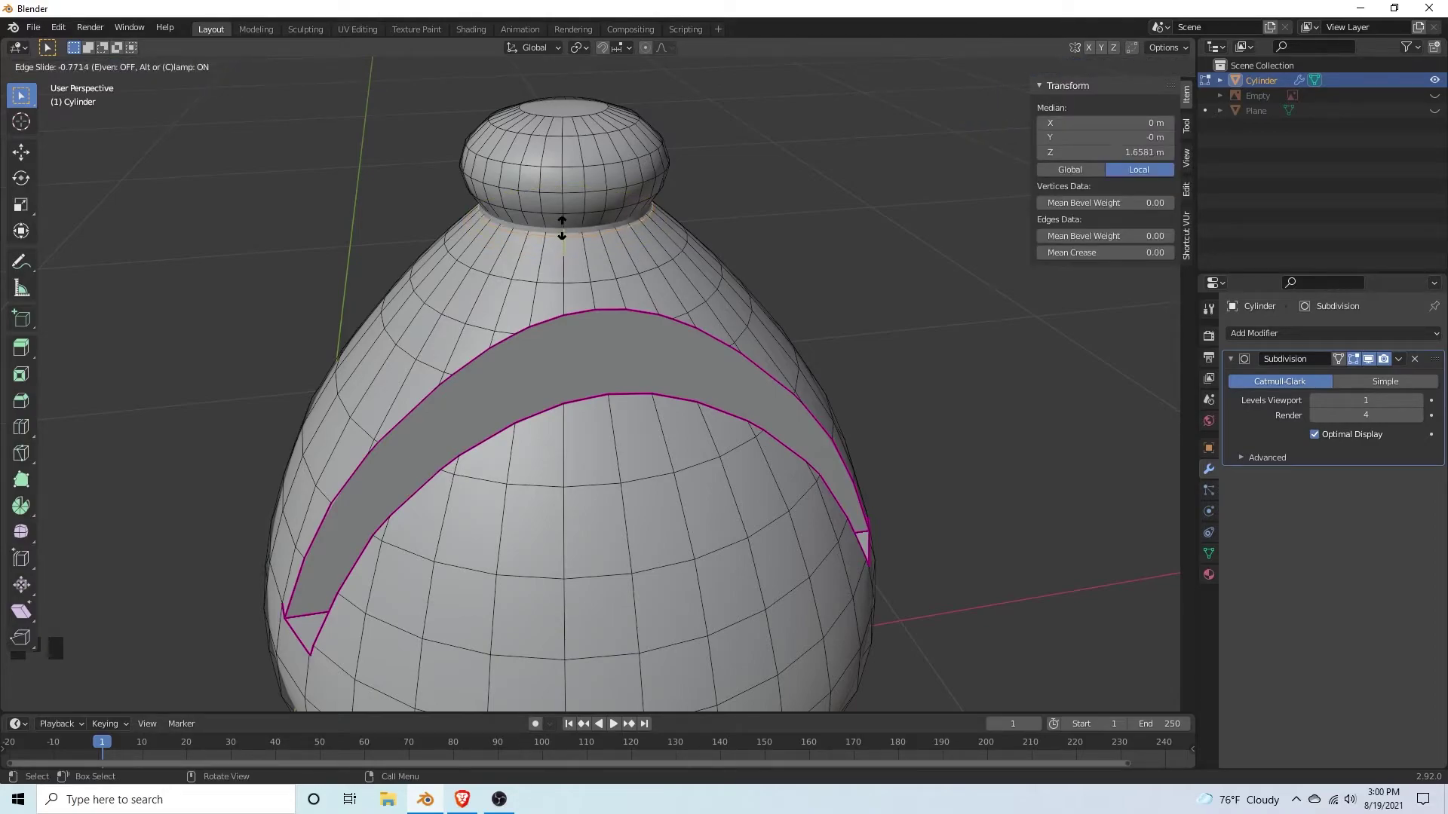
left_click(563, 231)
left_click(799, 221)
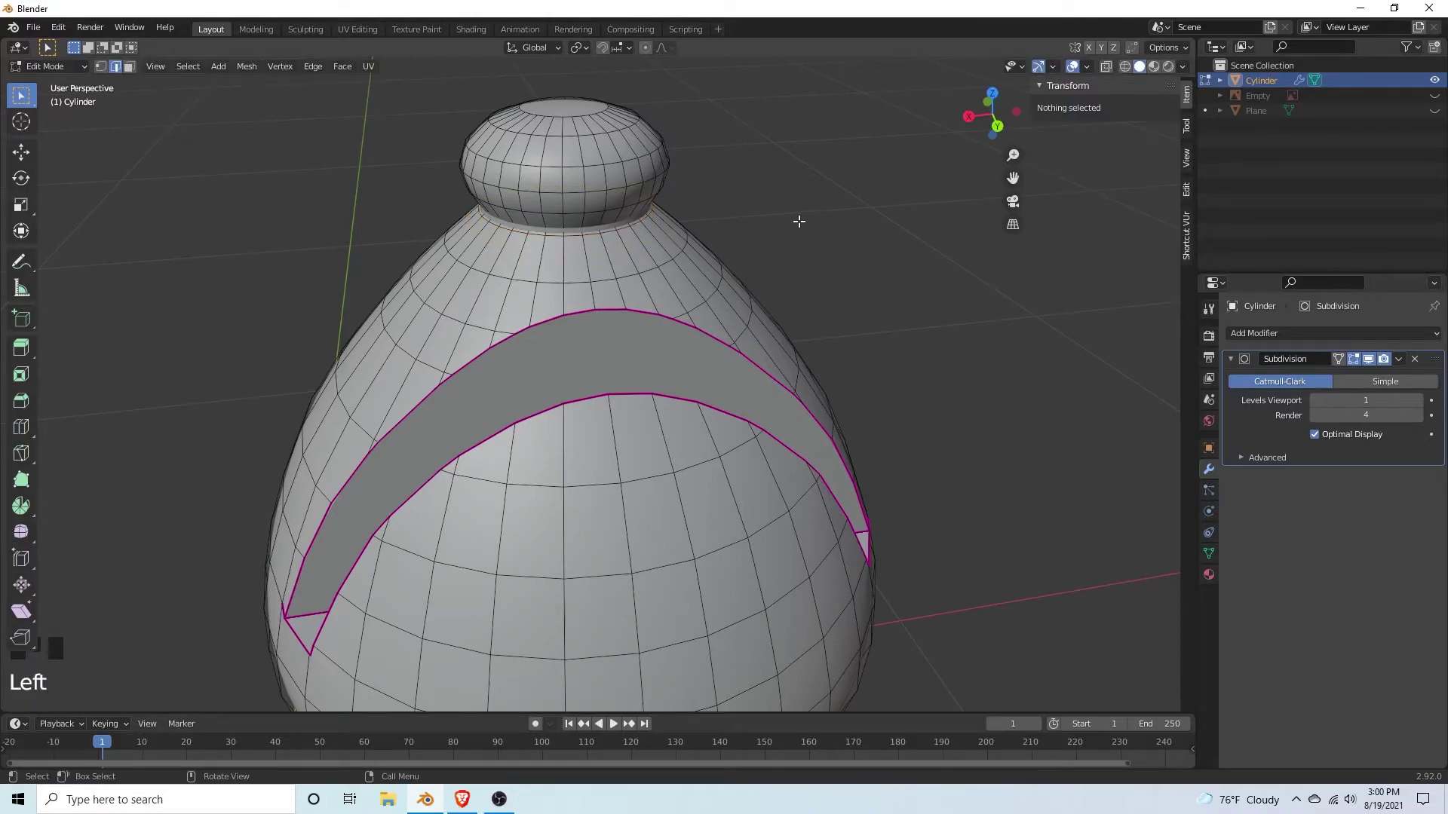
Step: Add a second neck loop cut, sliding it tight under the knob
key("ctrl+r")
left_click(525, 214)
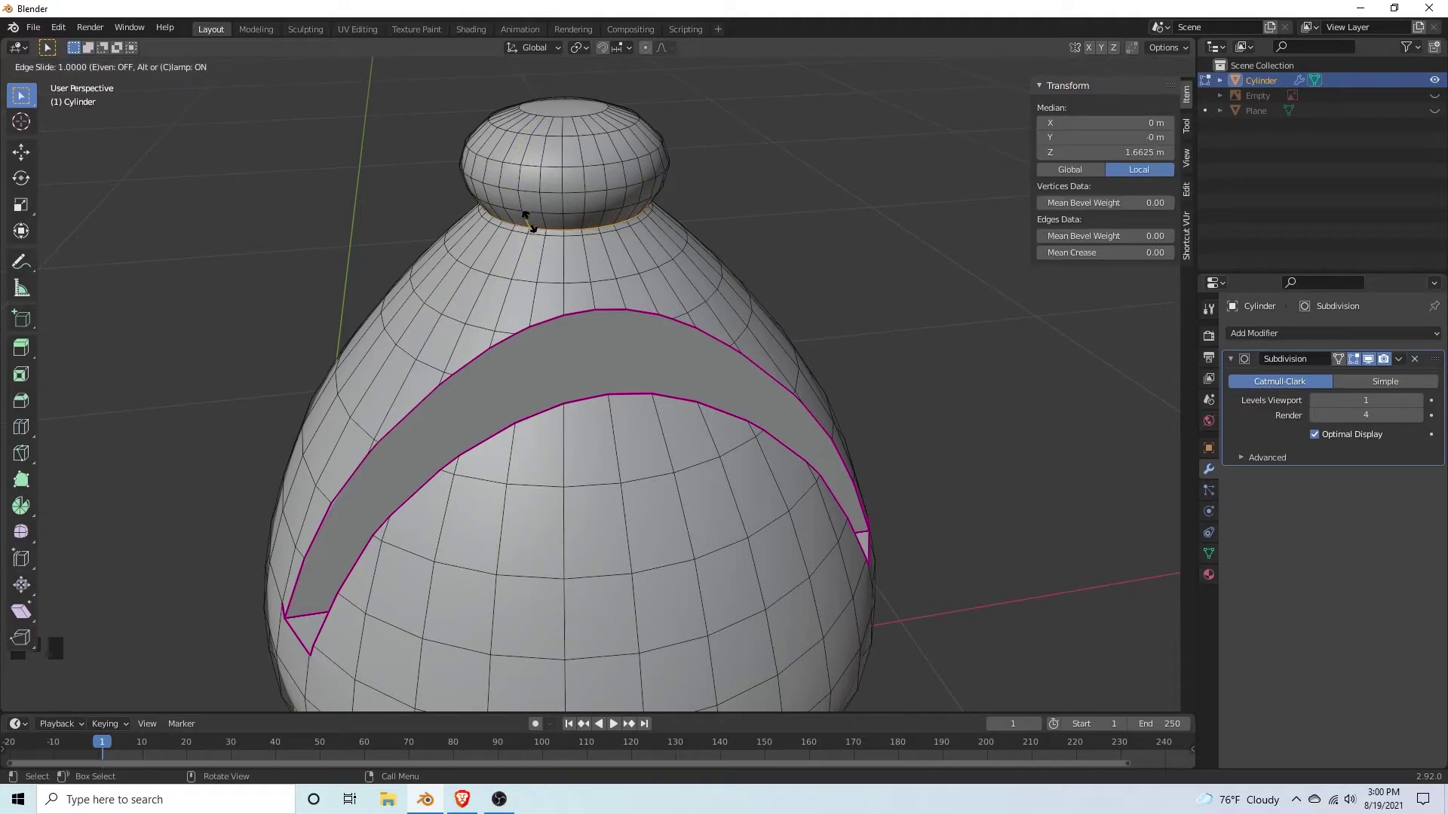
left_click(528, 220)
left_click(798, 276)
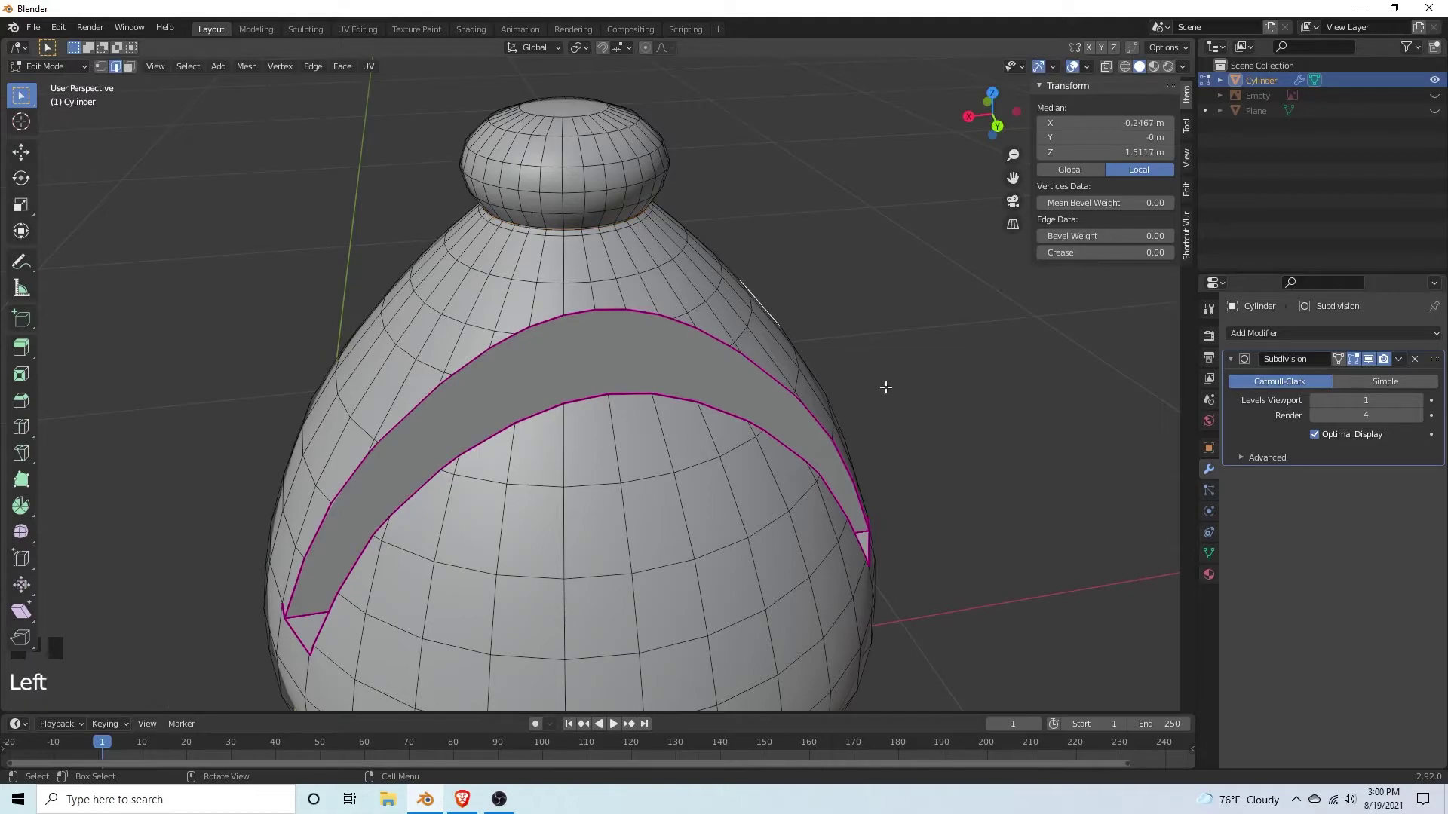
scroll(912, 466, "down", 4)
left_click(883, 538)
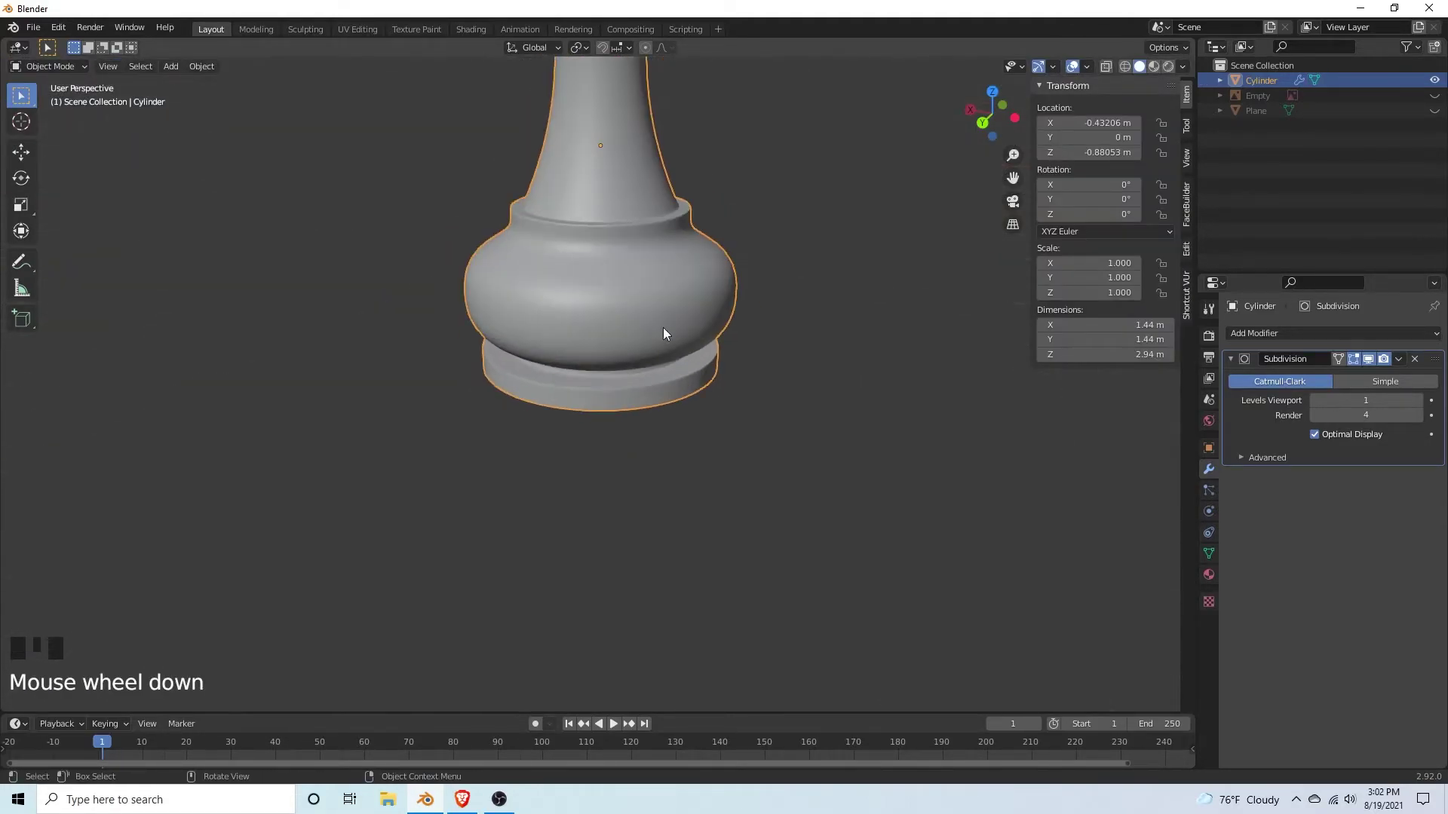
Step: Bevel the corner where the backdrop's floor meets the wall
scroll(649, 504, "down", 7)
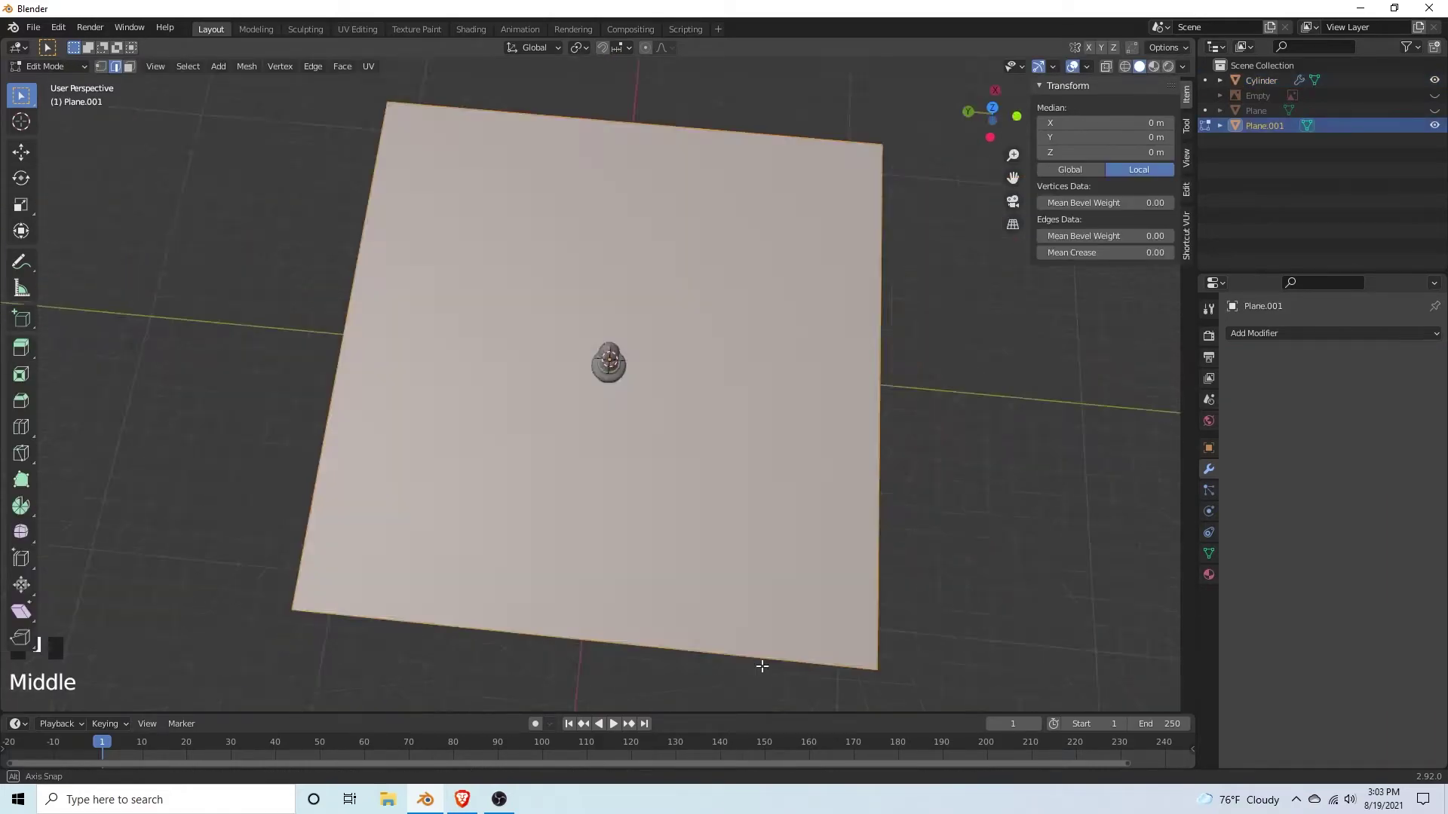
middle_click_drag(761, 667, 921, 333)
scroll(880, 540, "down", 3)
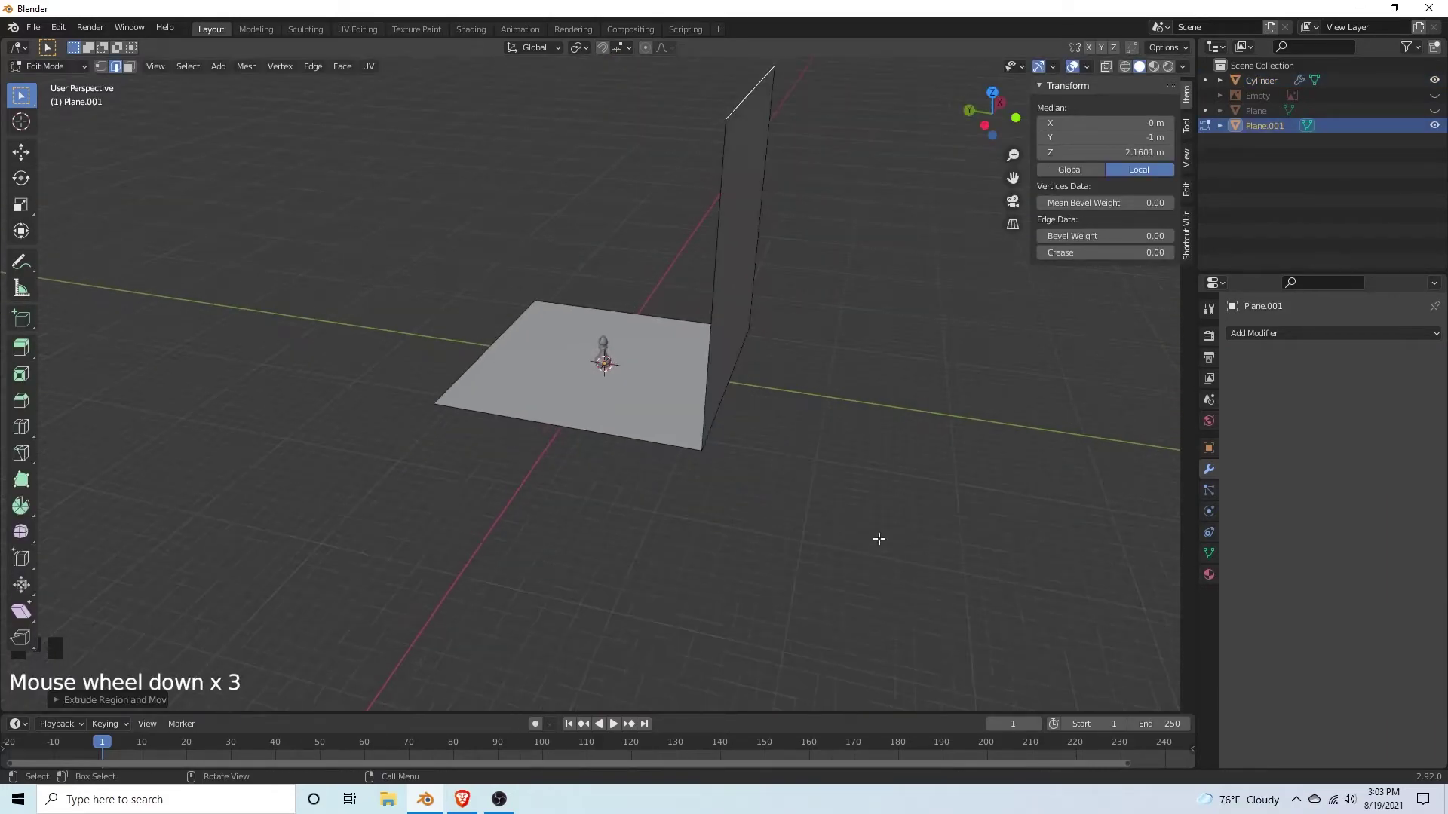
key("ctrl+b")
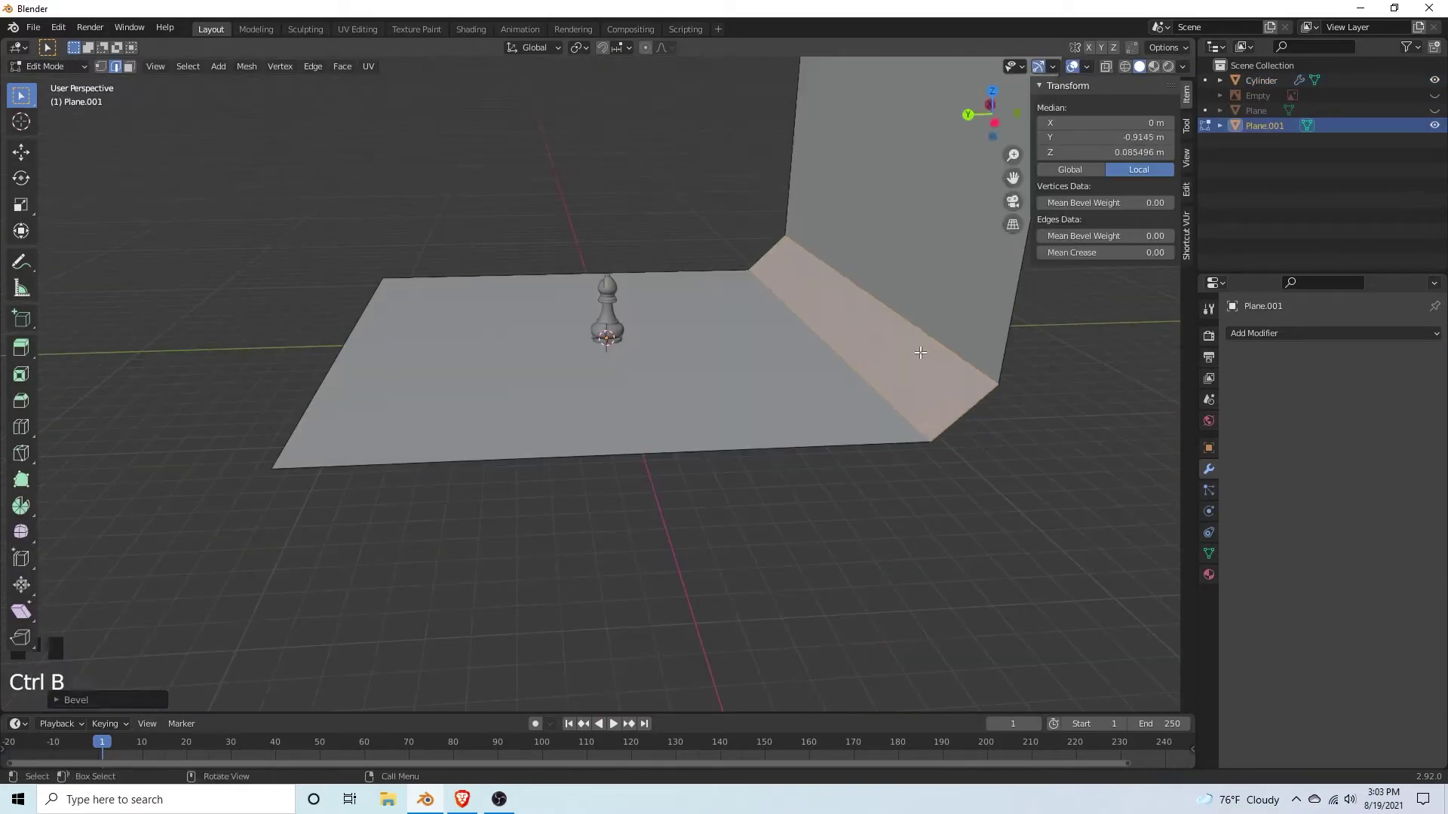
left_click(1044, 516)
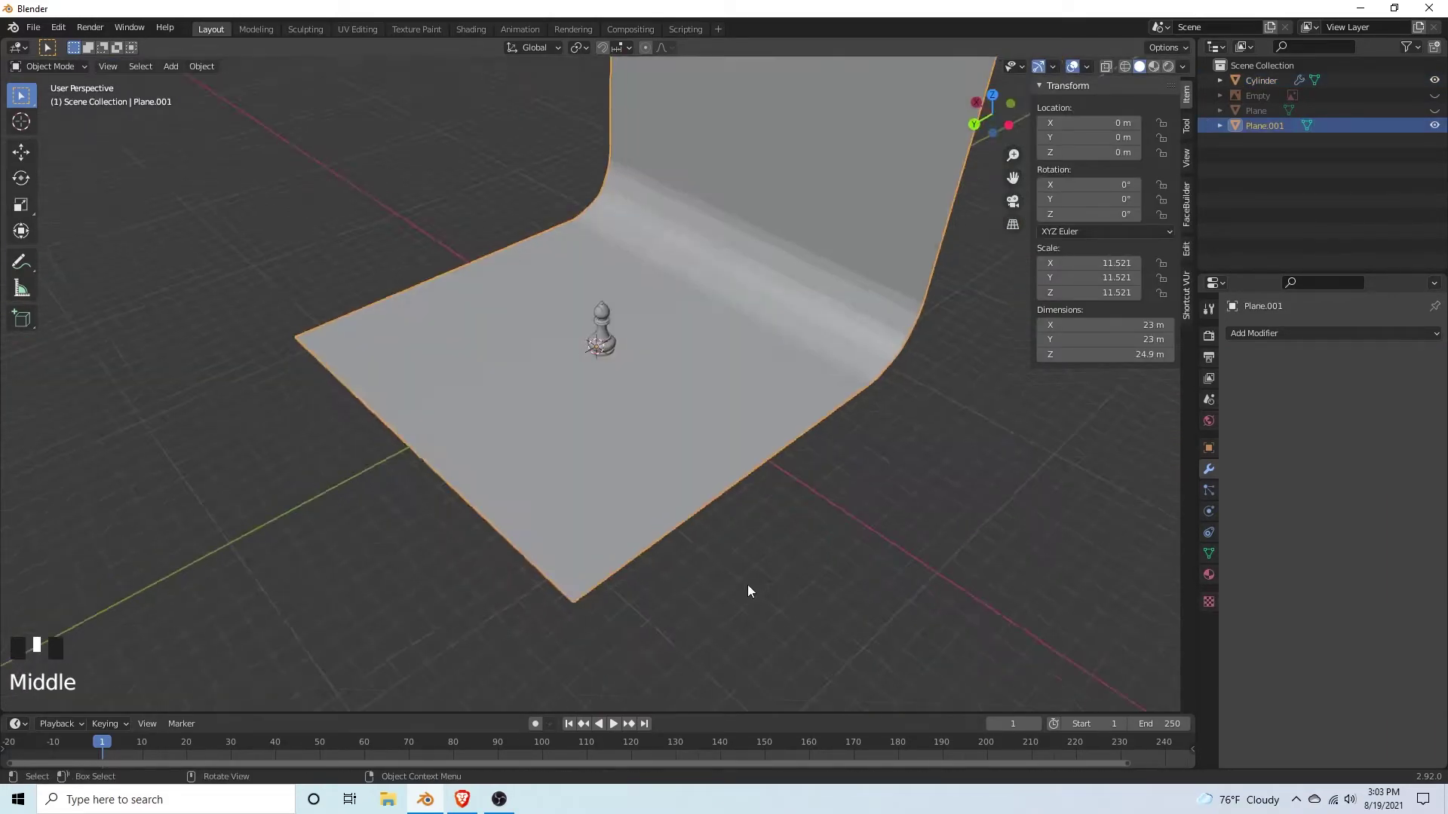
scroll(704, 550, "down", 6)
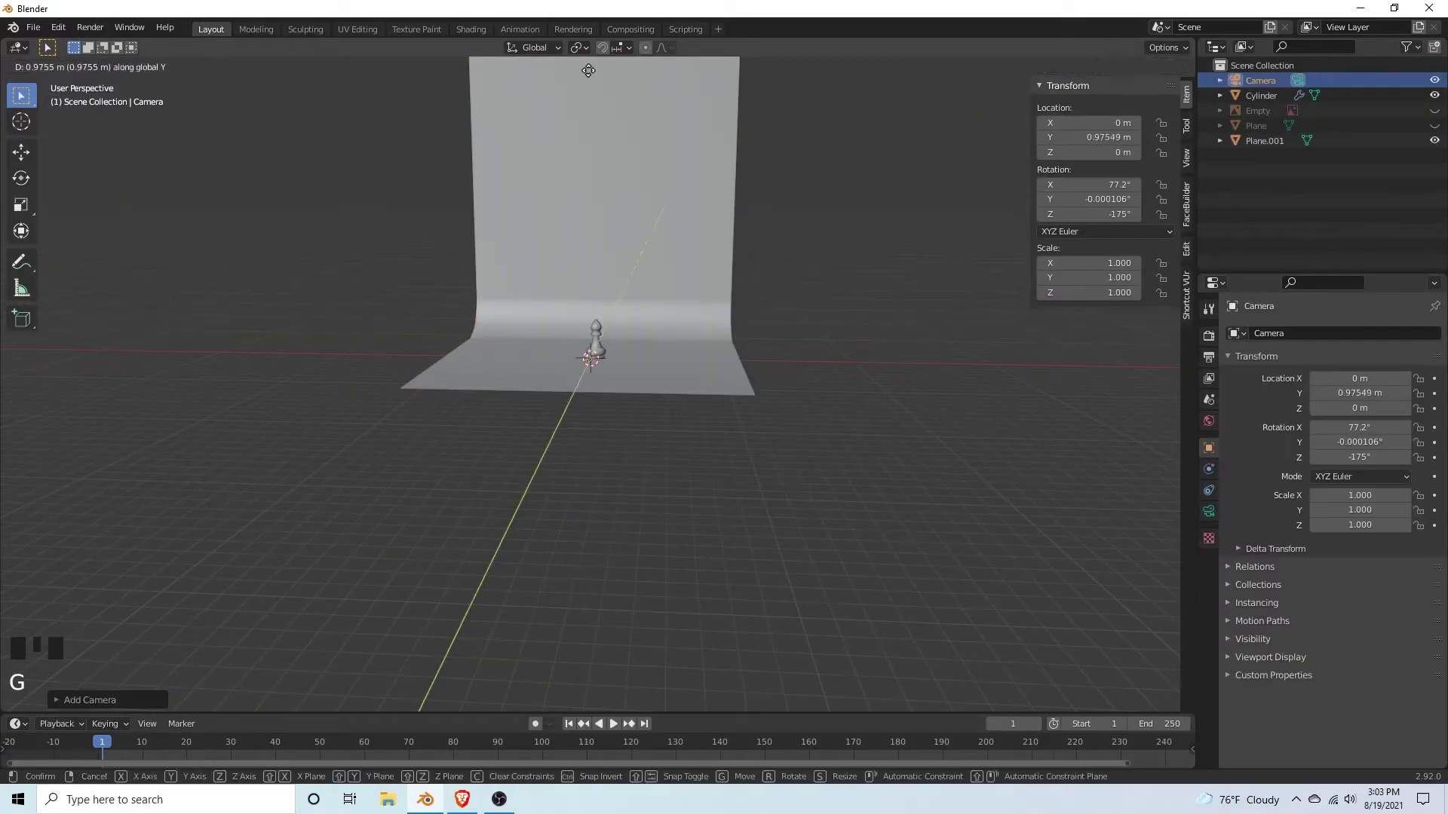
Step: Walk the scene camera forward, closer to the bishop
key("z")
key("z")
key("z")
key("KP_0")
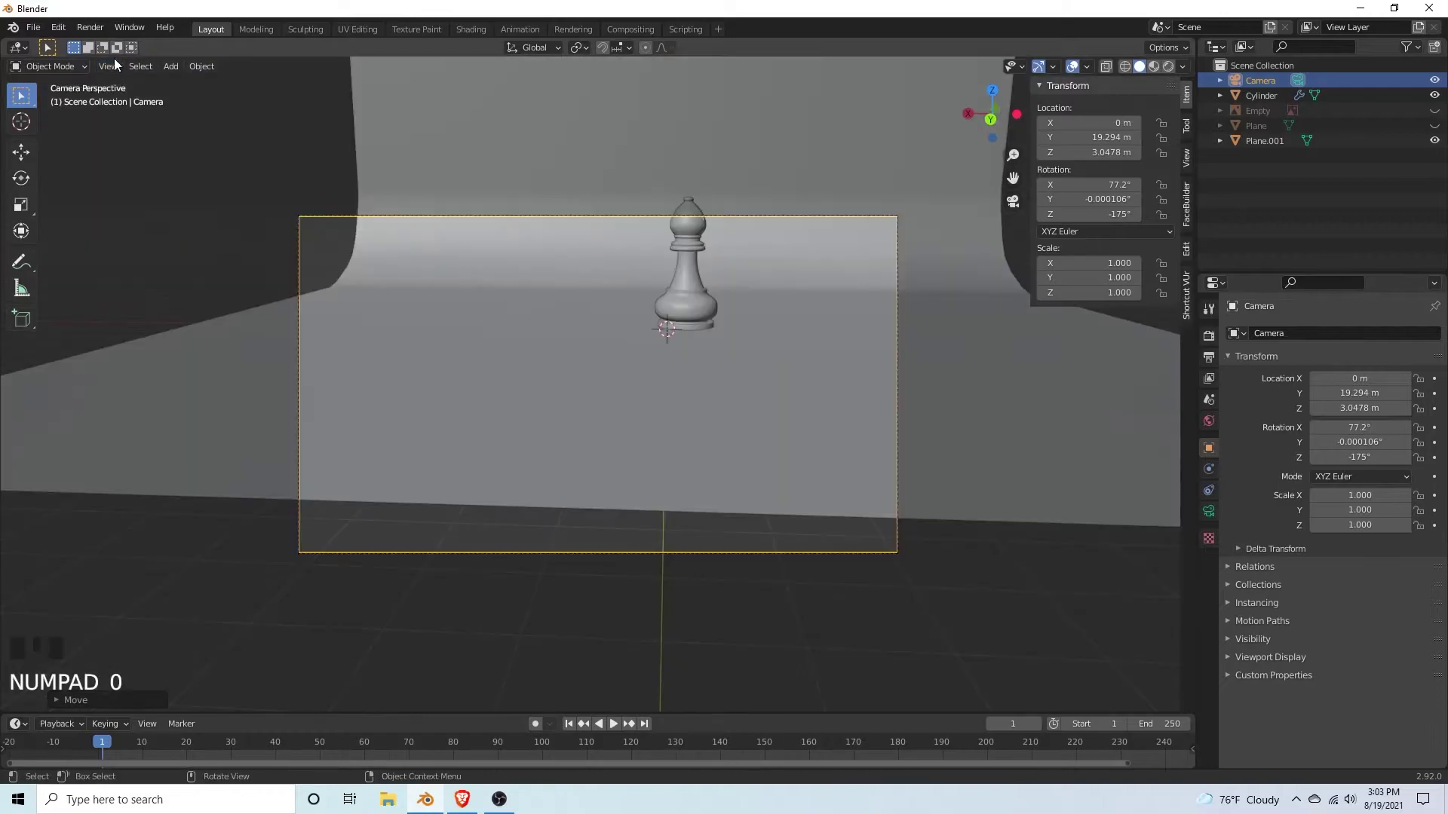
key("shift+grave")
key("w")
key("Return")
key("KP_0")
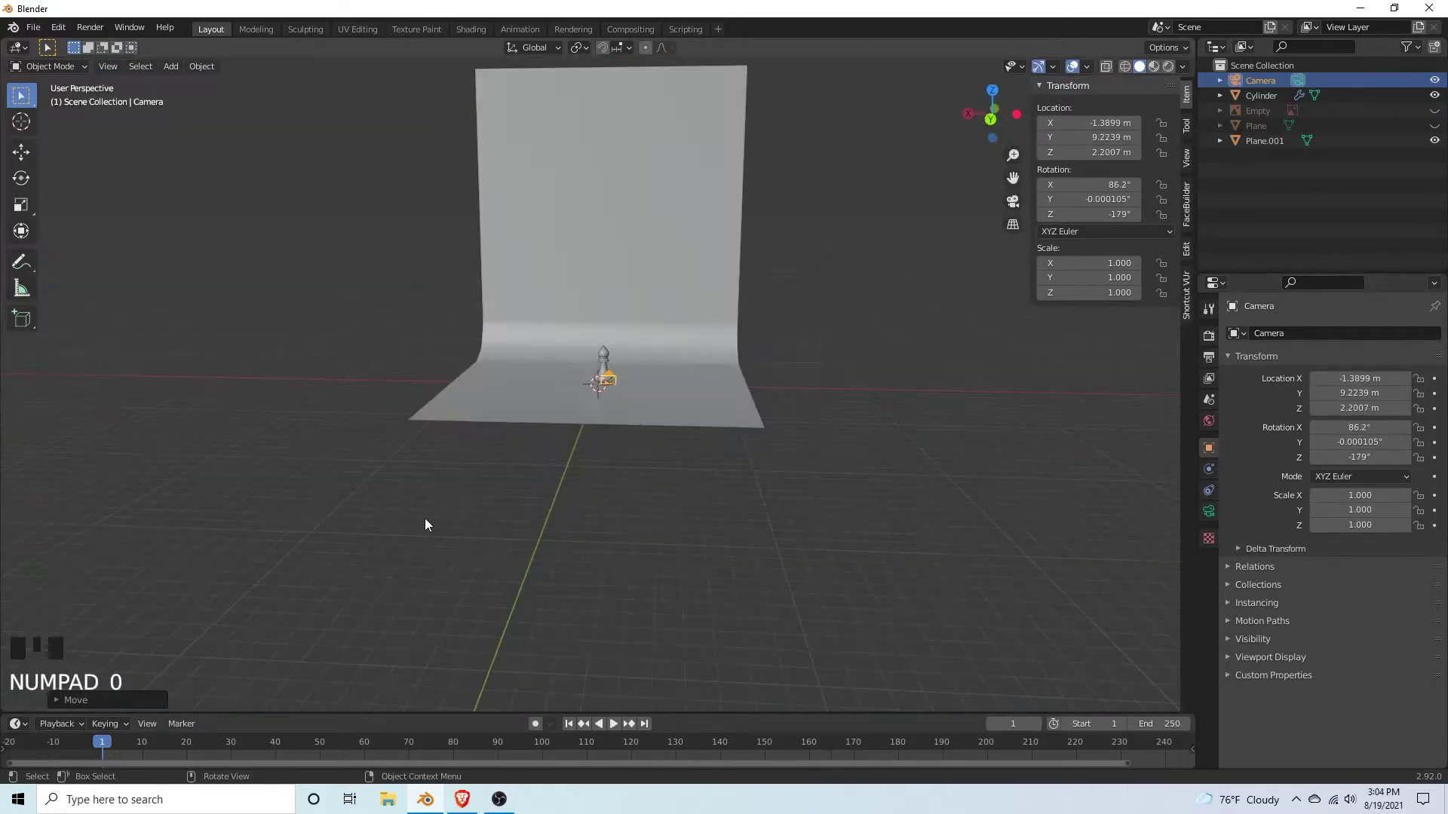
Step: Add a Sun light and tilt it -45° on X and 45° on Y
key("g")
left_click(416, 567)
key("g")
key("z")
left_click(364, 460)
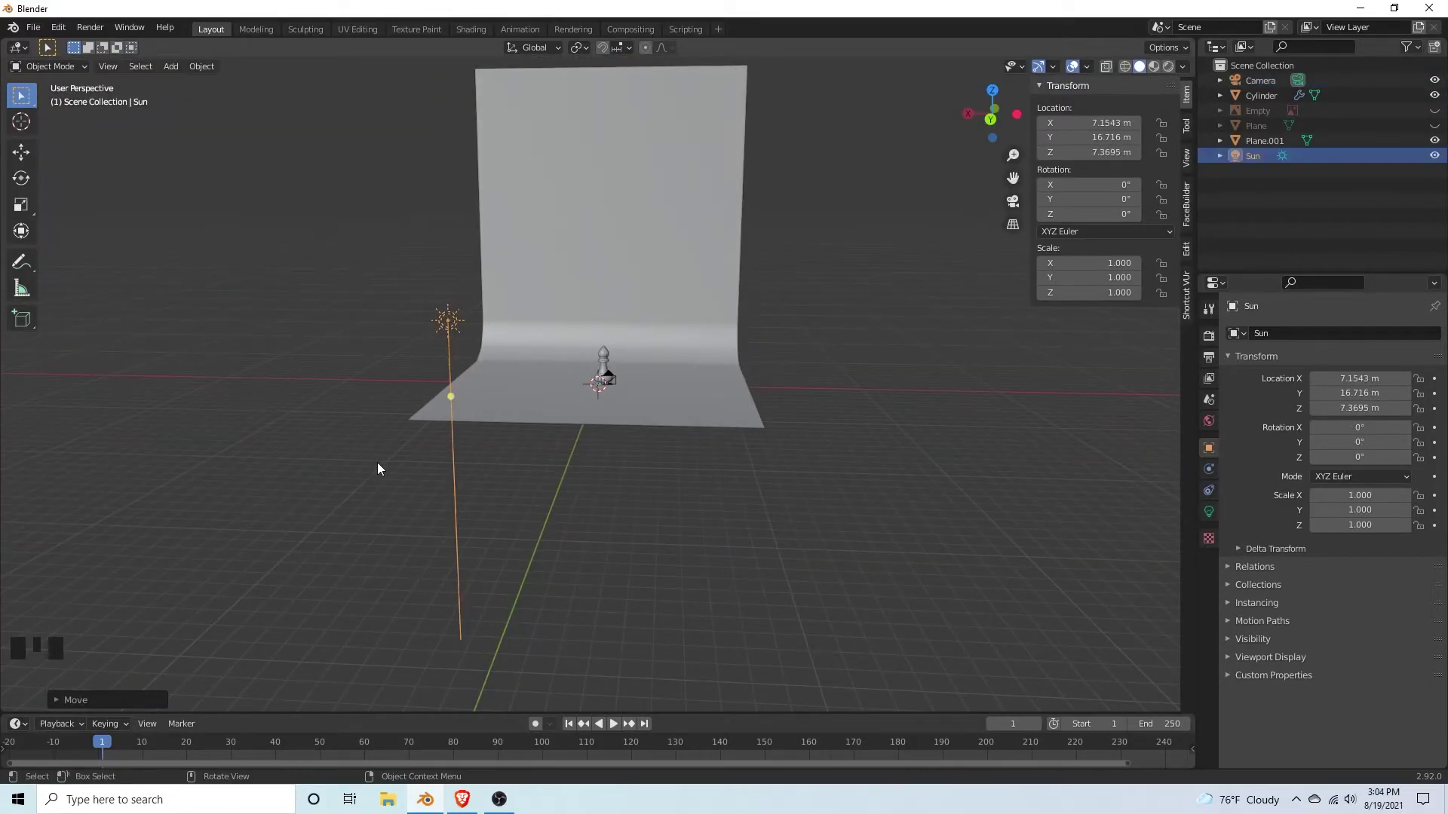
key("r")
key("Escape")
Step: Move the Sun light high above the backdrop
scroll(704, 507, "down", 2)
middle_click_drag(377, 462, 604, 475)
key("g")
left_click(667, 484)
scroll(666, 484, "down", 2)
scroll(802, 515, "down", 1)
scroll(623, 430, "up", 11)
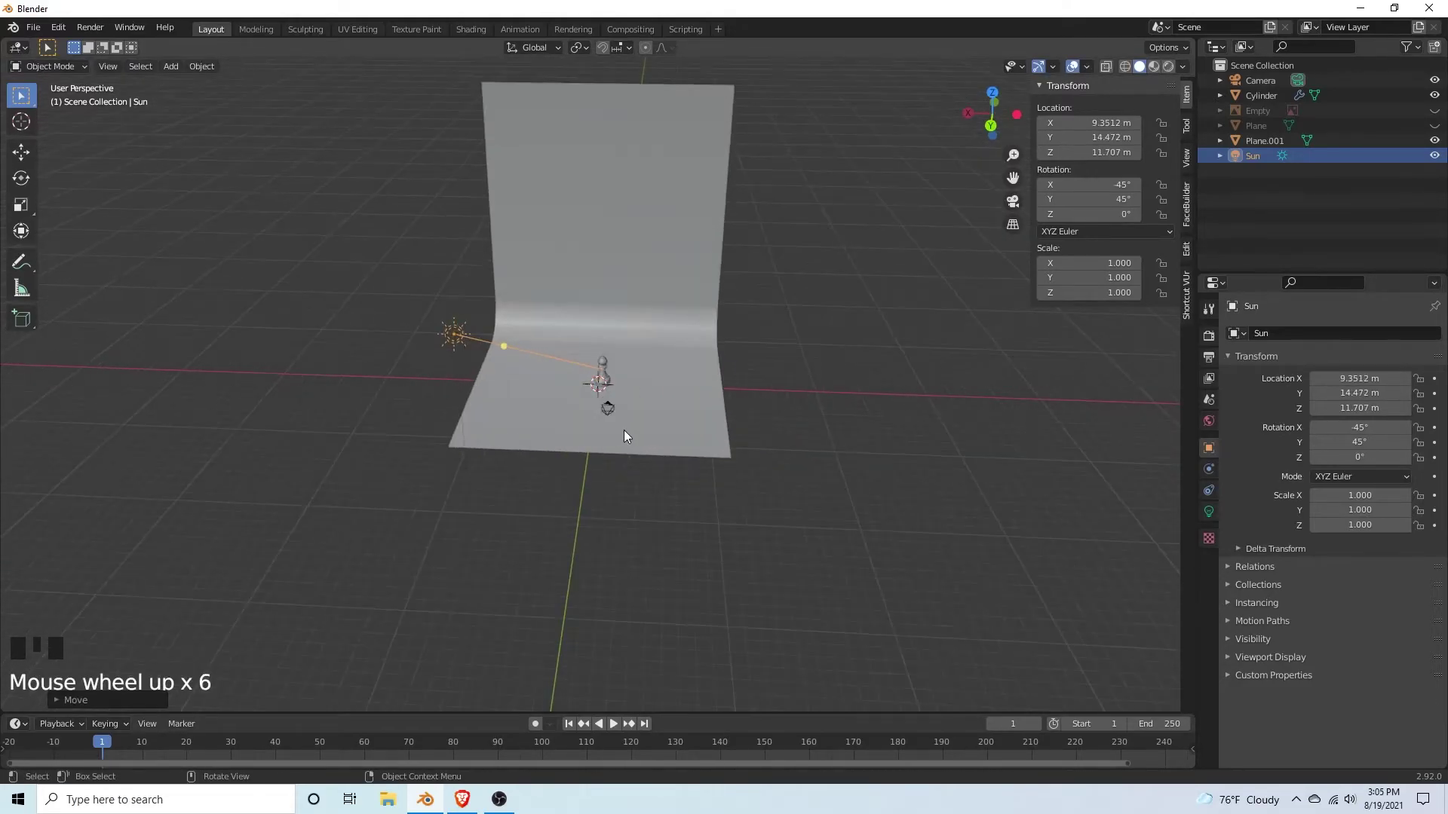
middle_click_drag(824, 464, 860, 475)
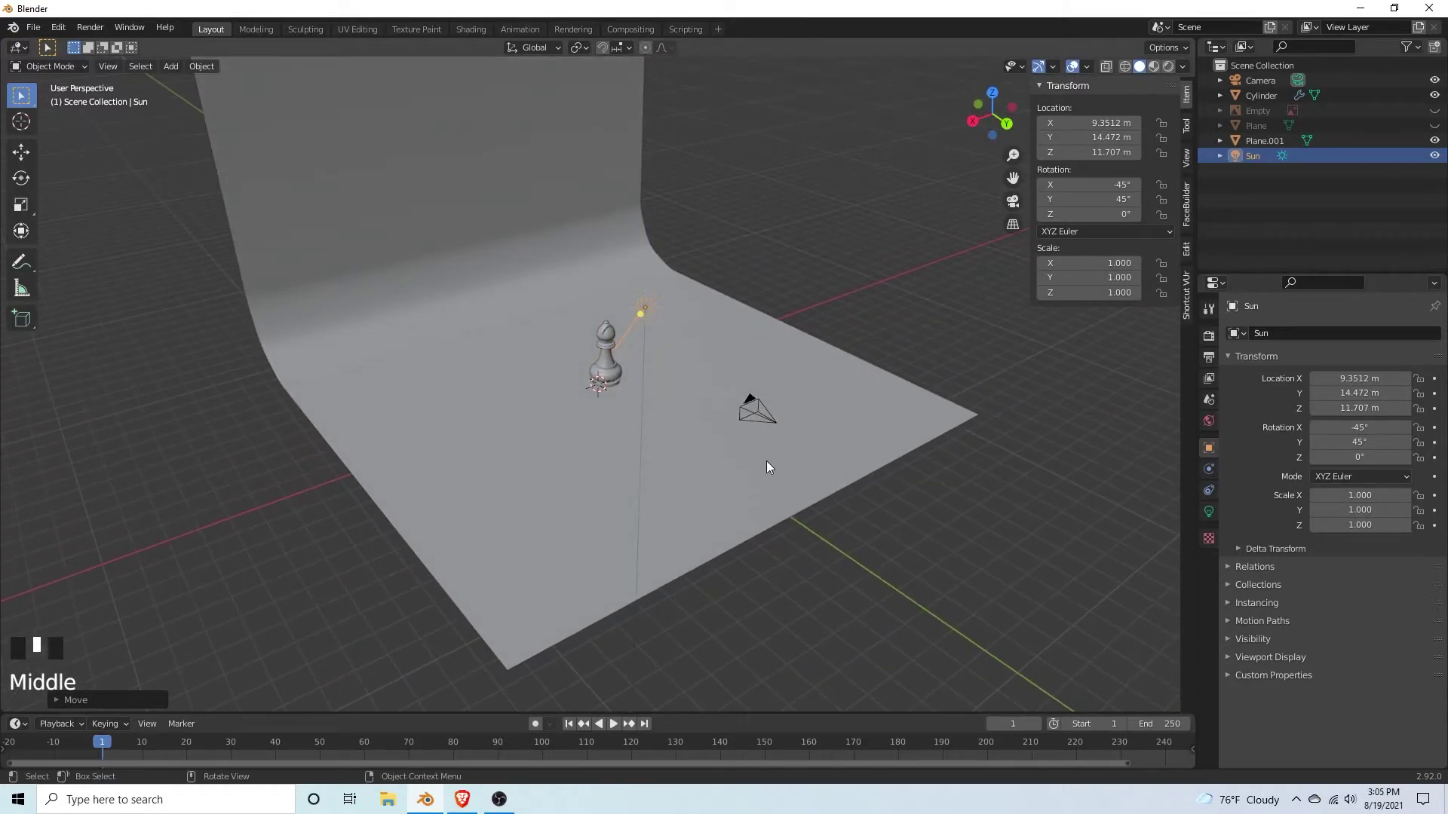
Step: In the Shading workspace, give the bishop a new material named WOOD
key("g")
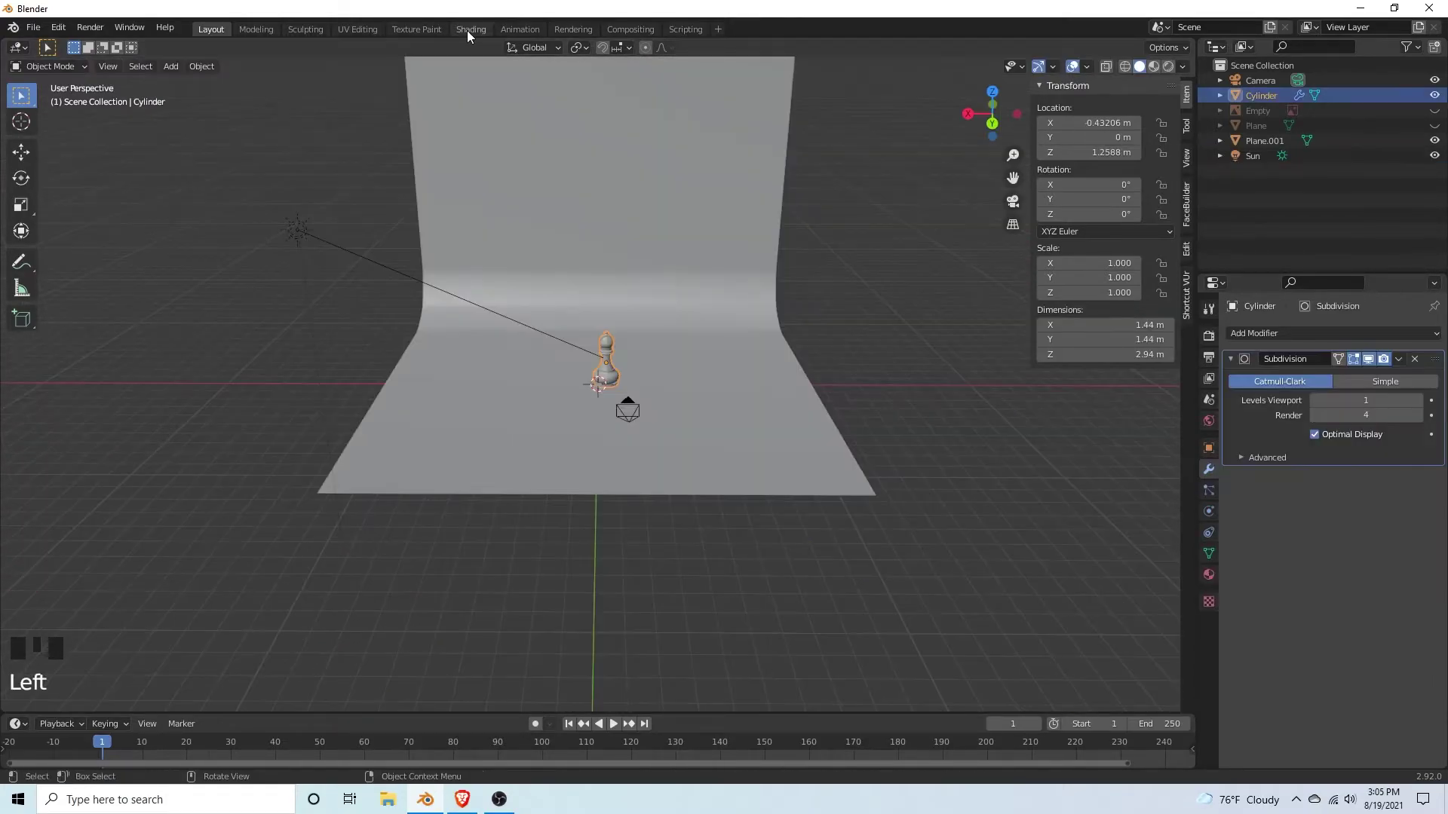
left_click(471, 30)
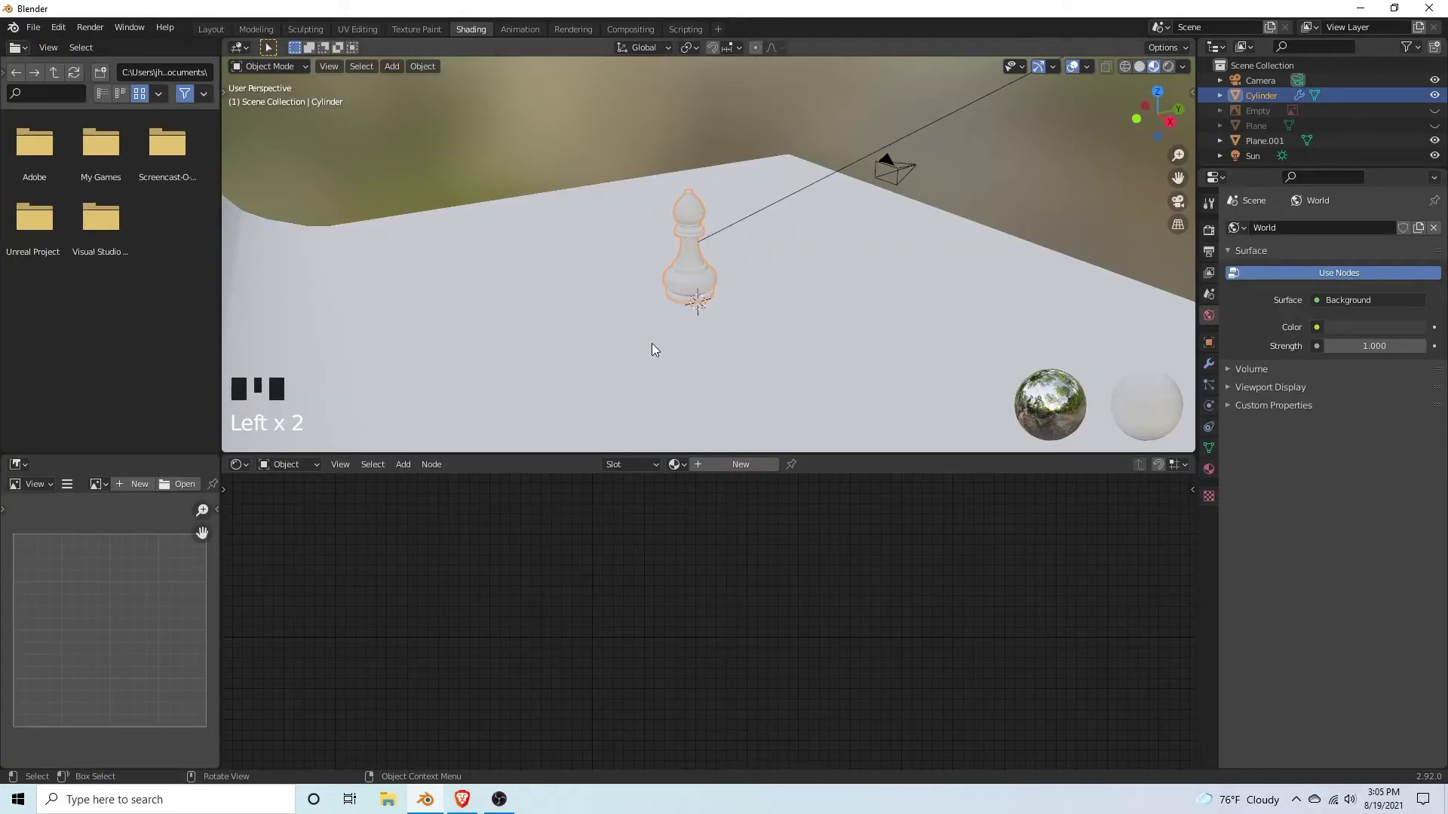
left_click(718, 464)
double_click(685, 464)
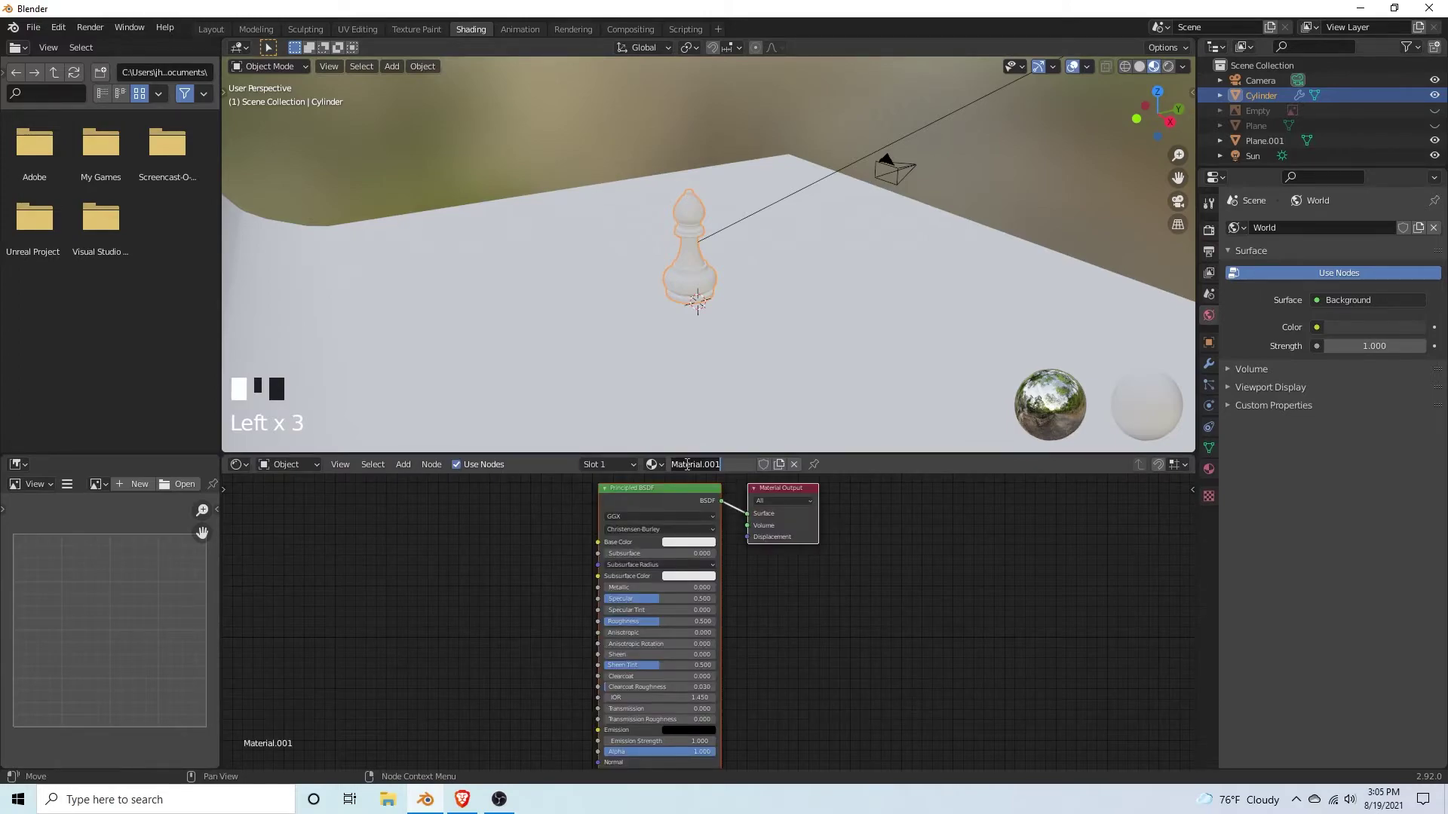
type("WOOD")
key("Return")
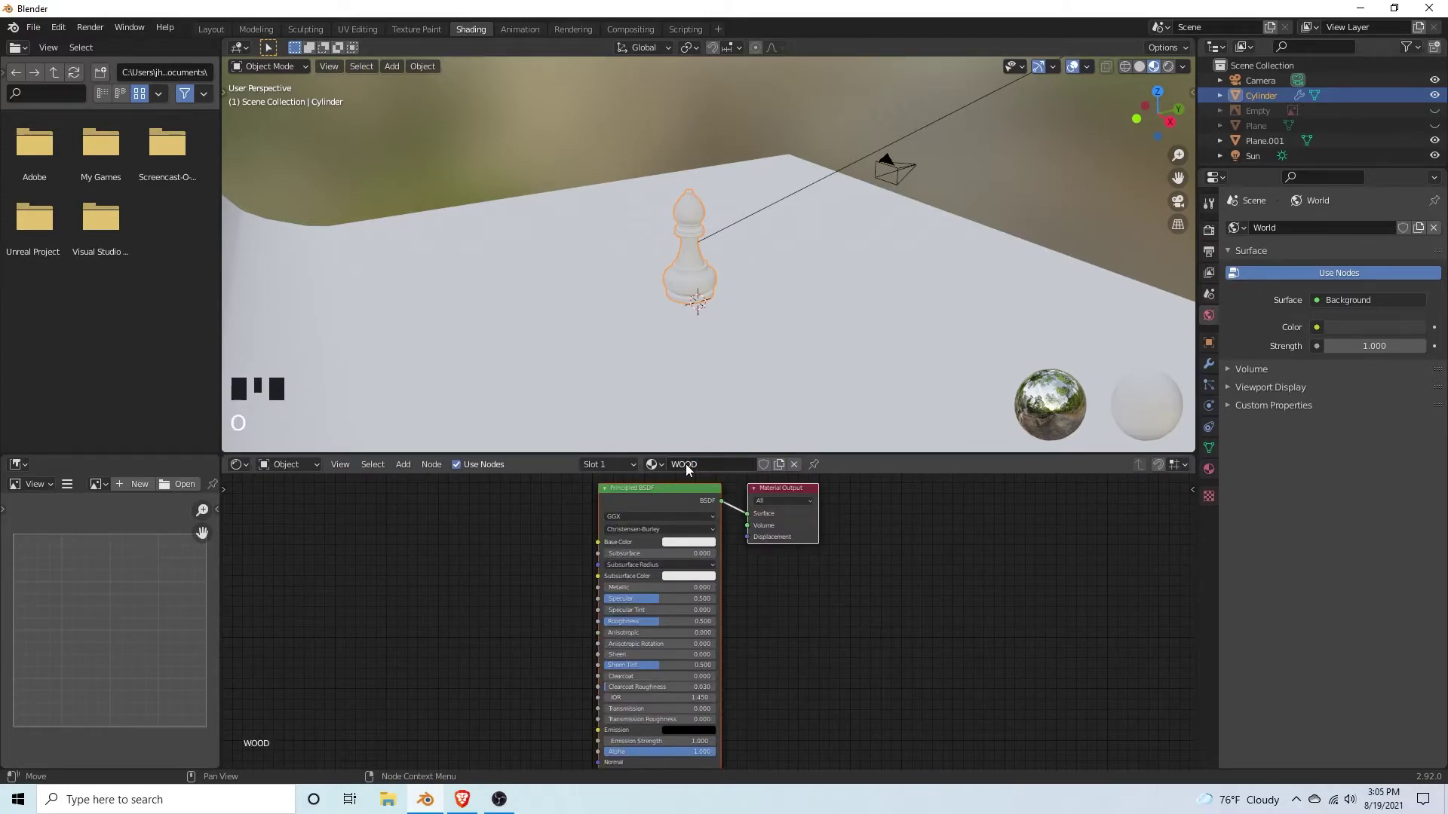
Step: Add an Image Texture node and link its Color to the Base Color
key("shift+a")
left_click(445, 550)
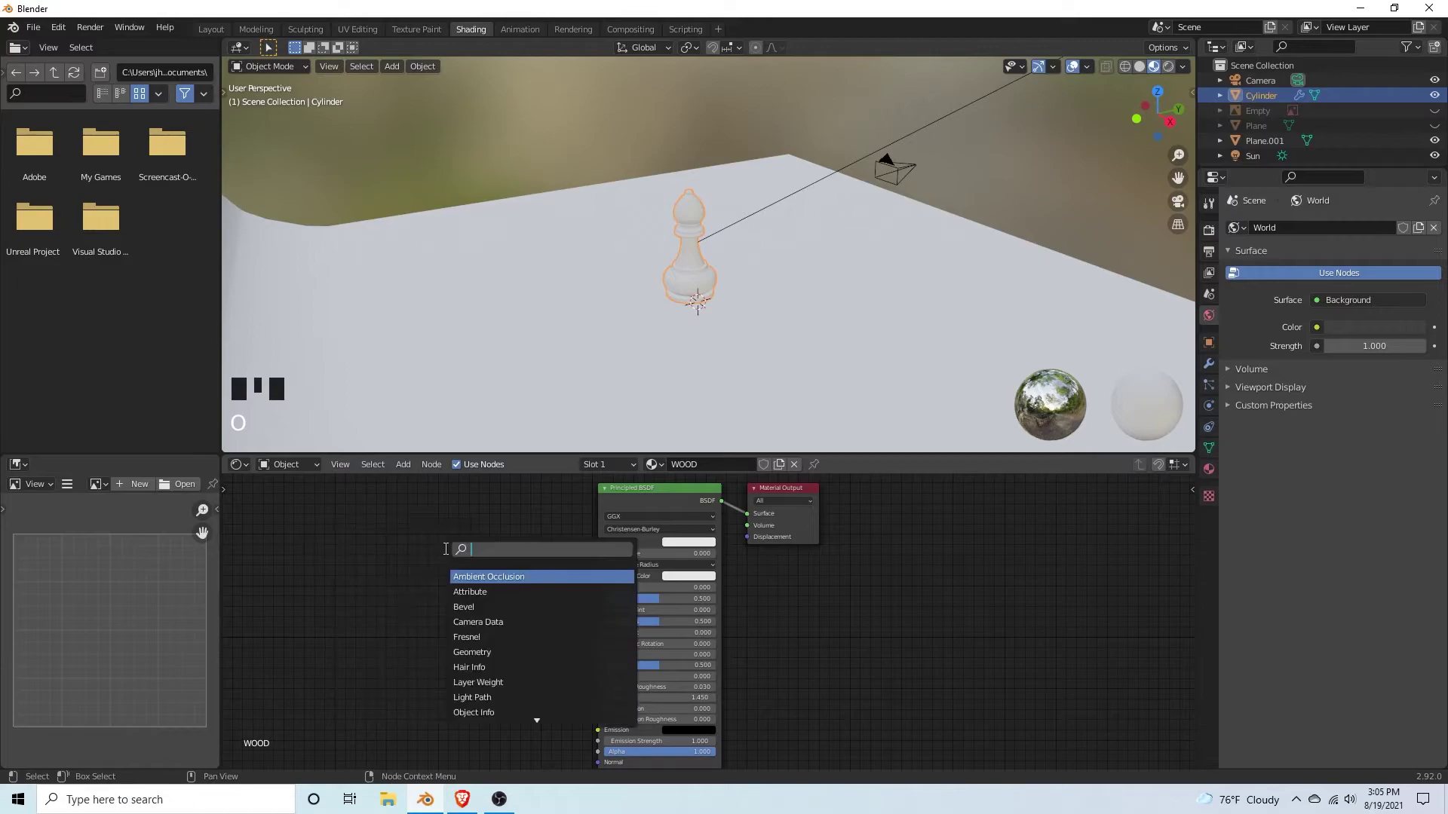
type("im")
key("BackSpace")
key("BackSpace")
type("image")
key("Return")
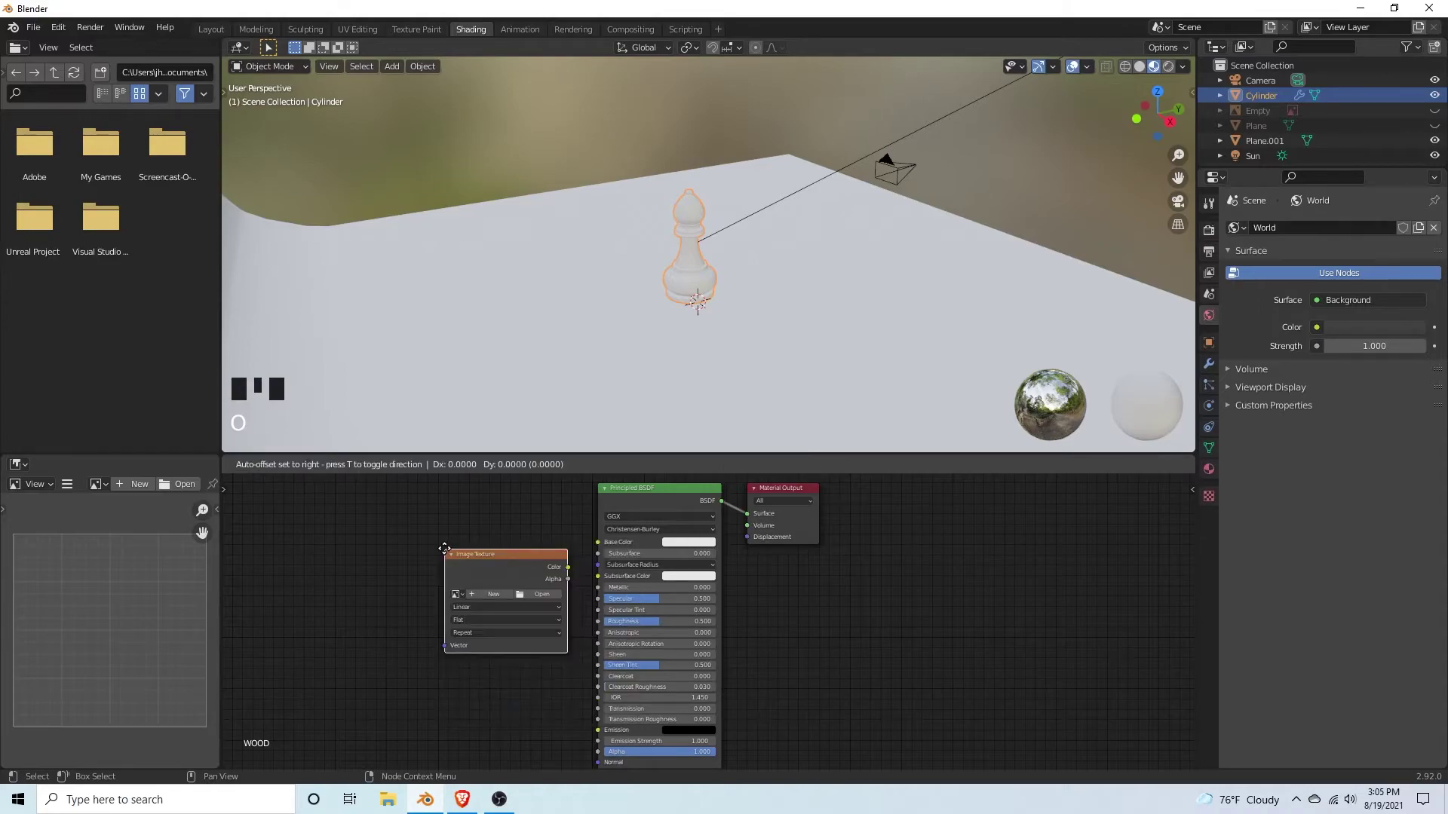
left_click(362, 520)
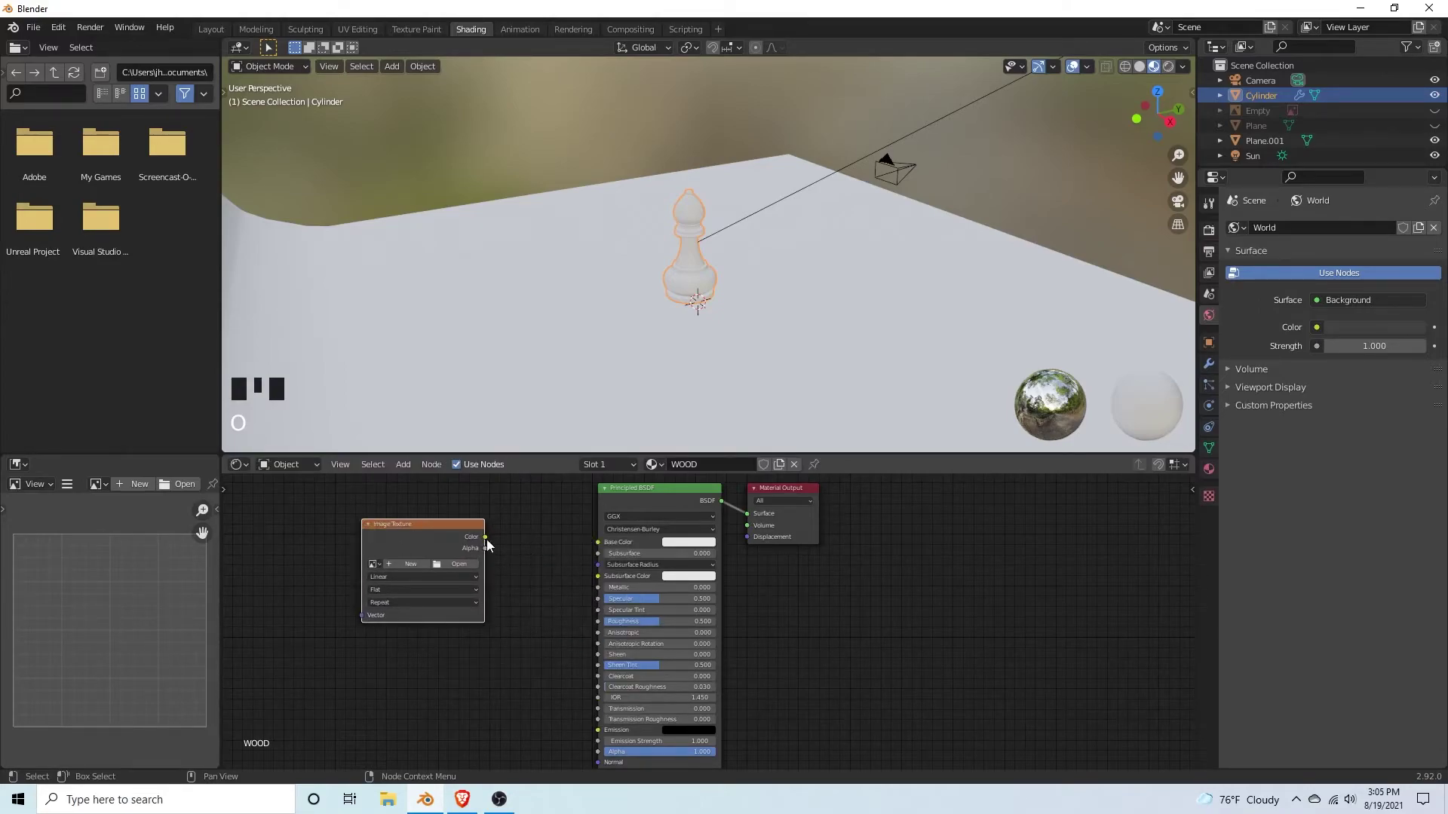
left_click_drag(484, 537, 597, 542)
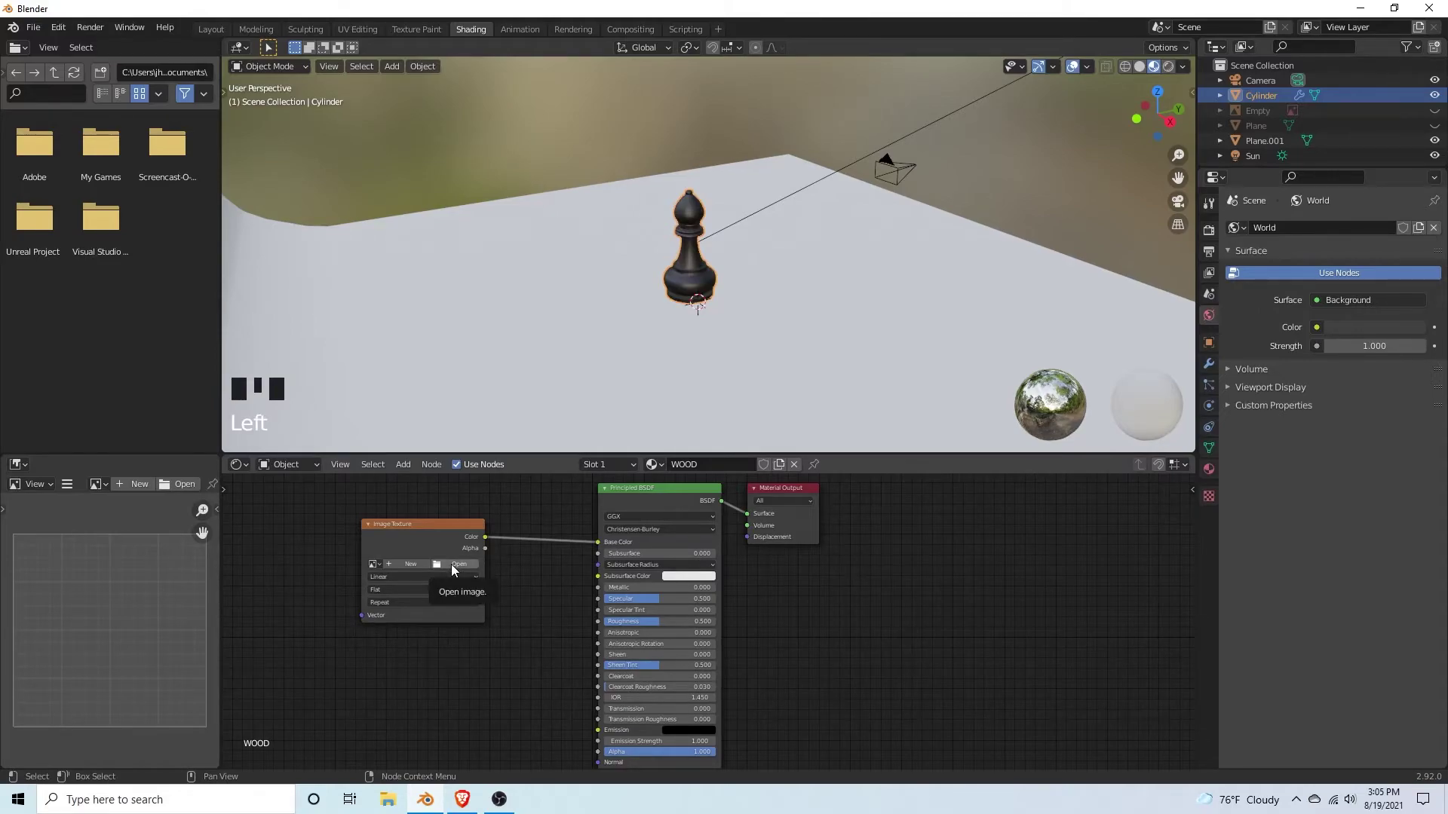
Step: Load WoodFlooring061_COL_1K.jpg from D:\Textures\Wood into the image texture
left_click(451, 564)
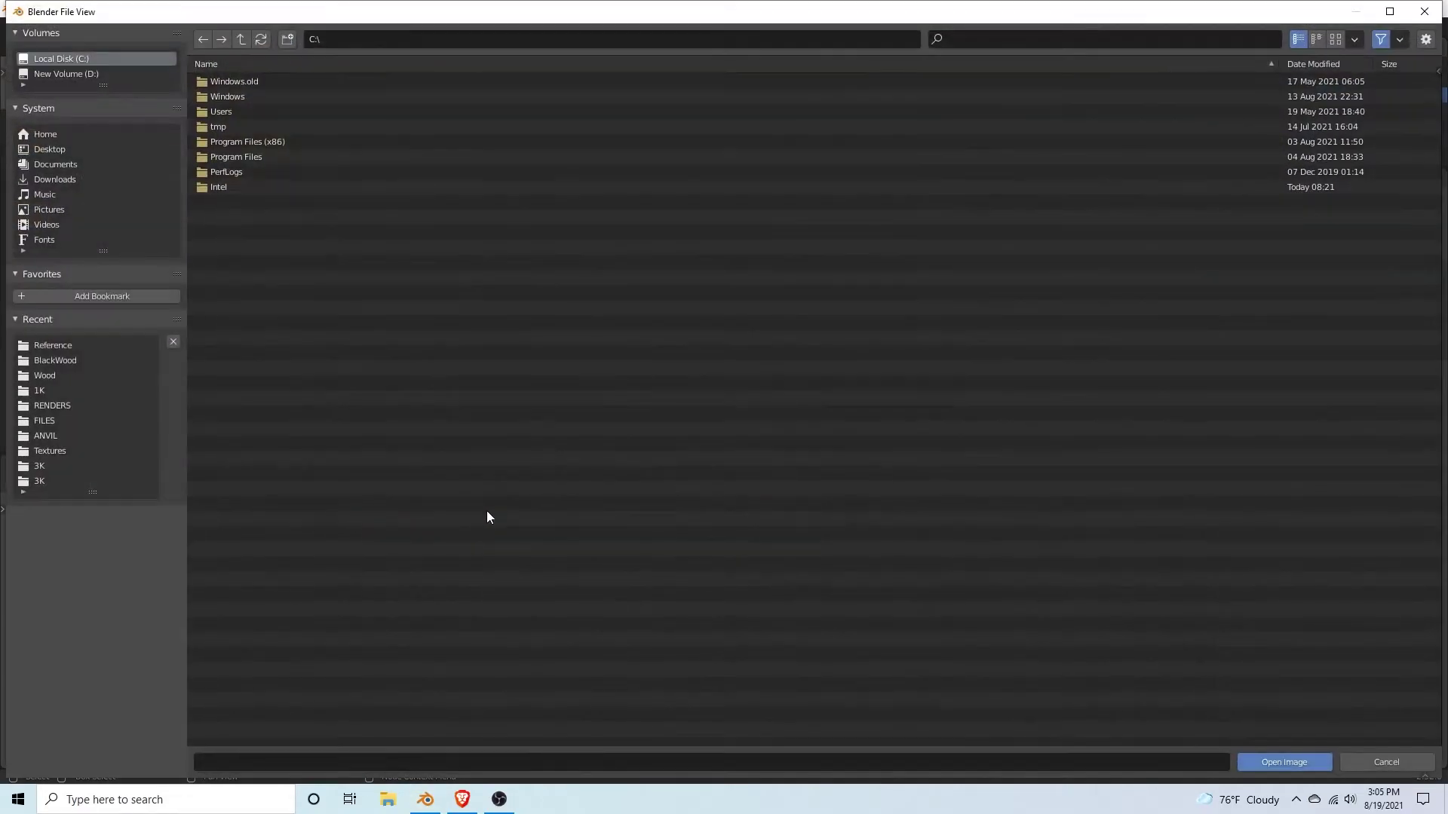
left_click(66, 73)
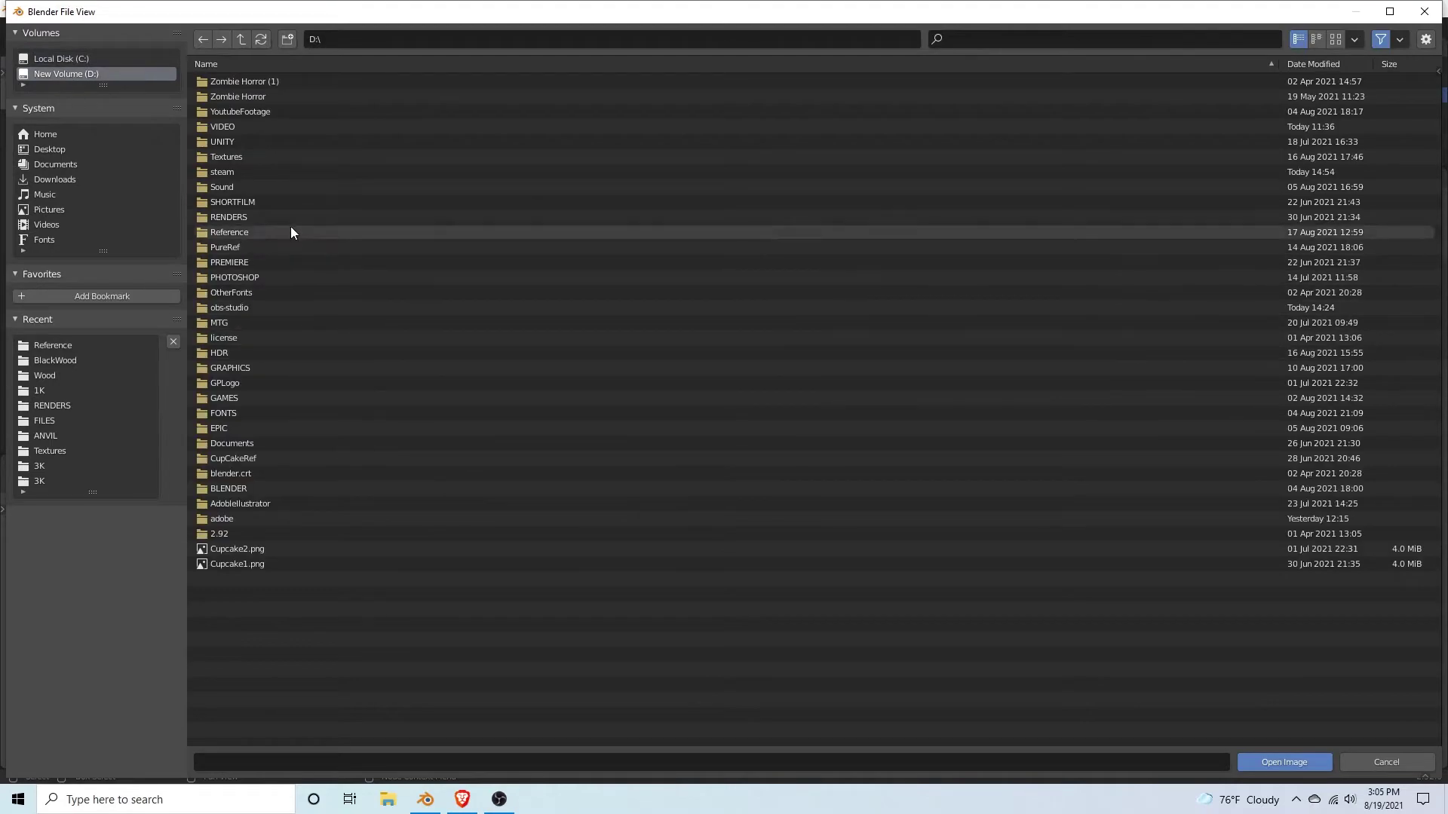
double_click(269, 156)
double_click(242, 81)
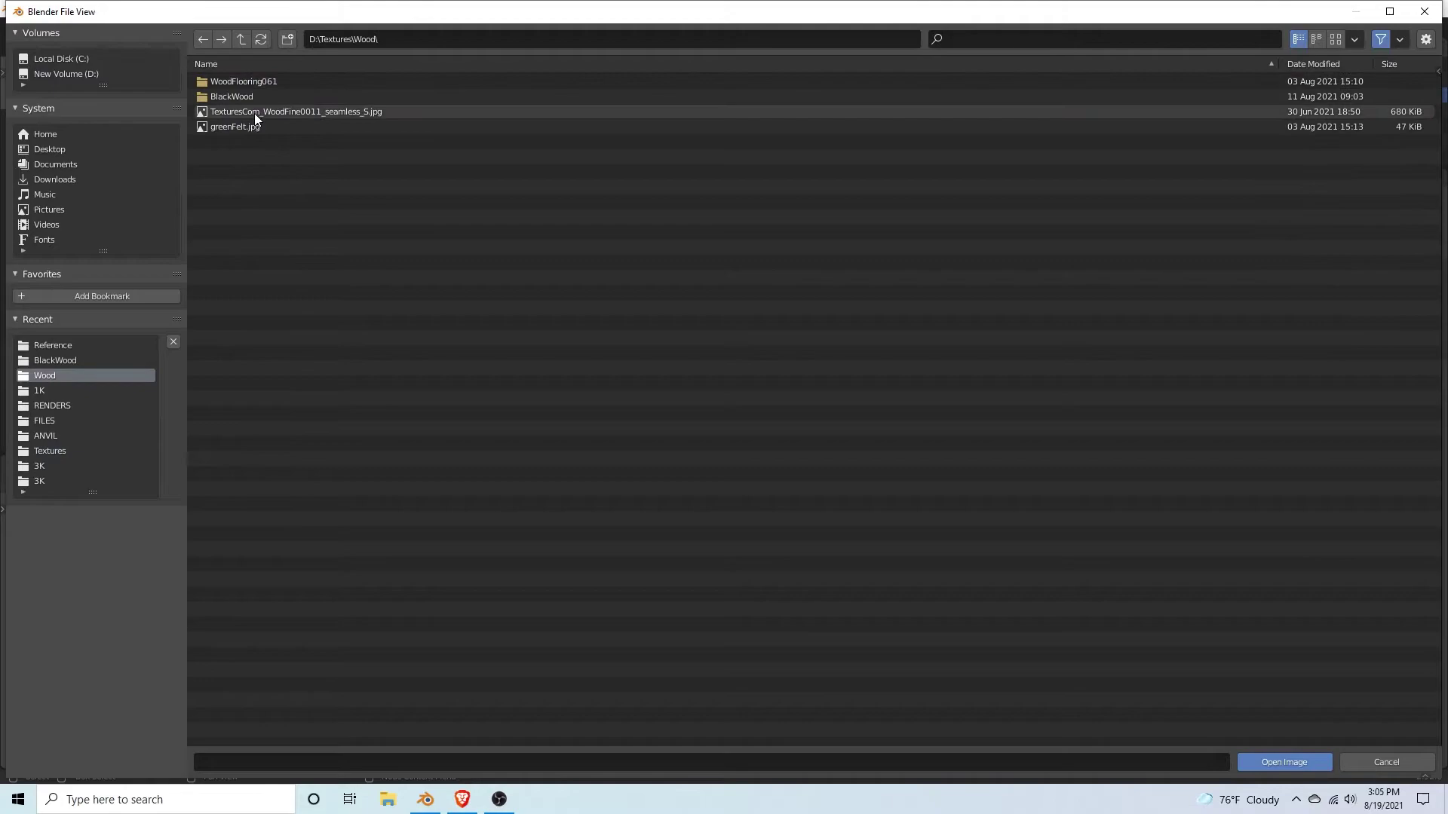
left_click(251, 83)
double_click(252, 83)
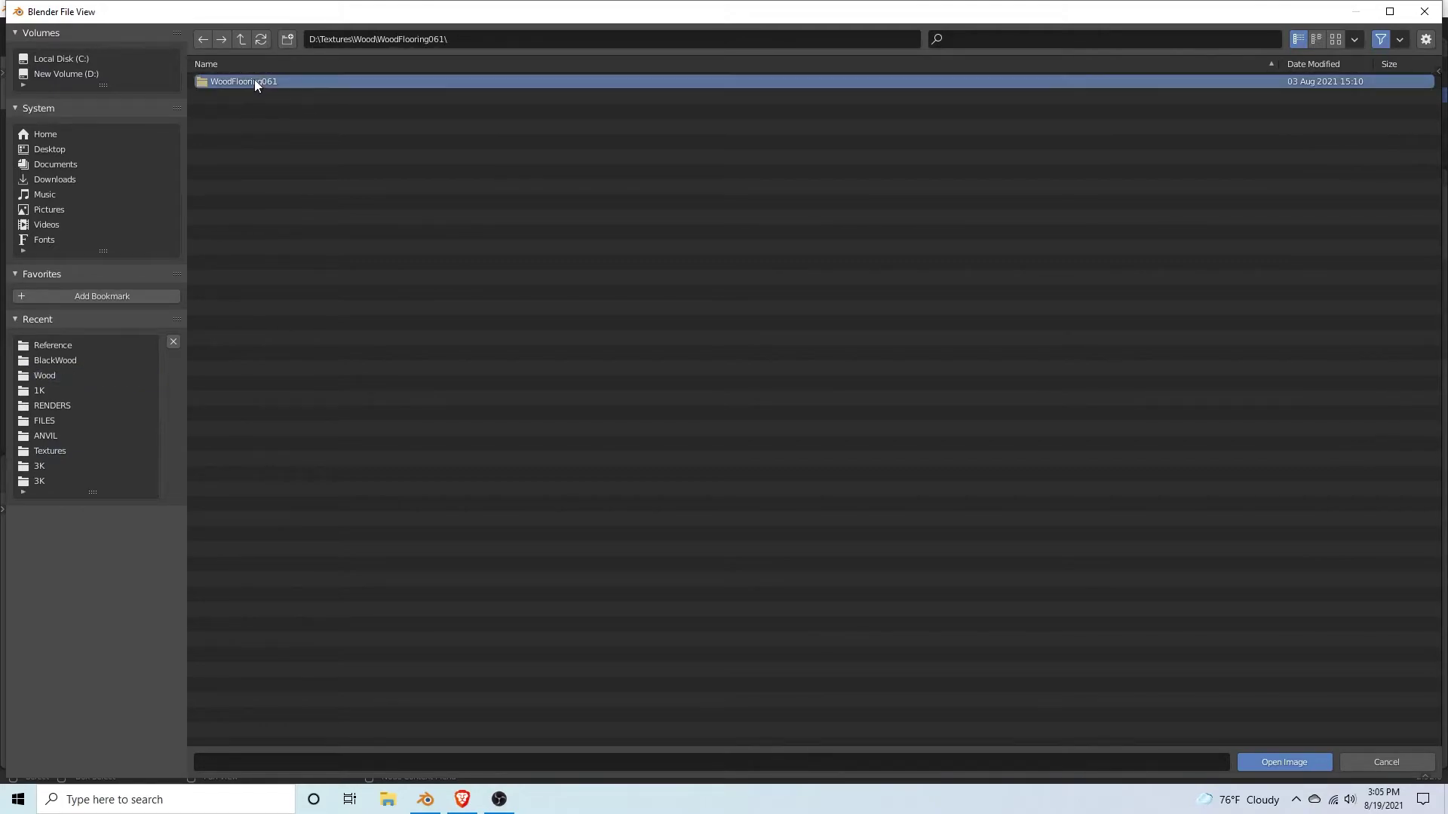
double_click(255, 79)
double_click(254, 79)
double_click(255, 79)
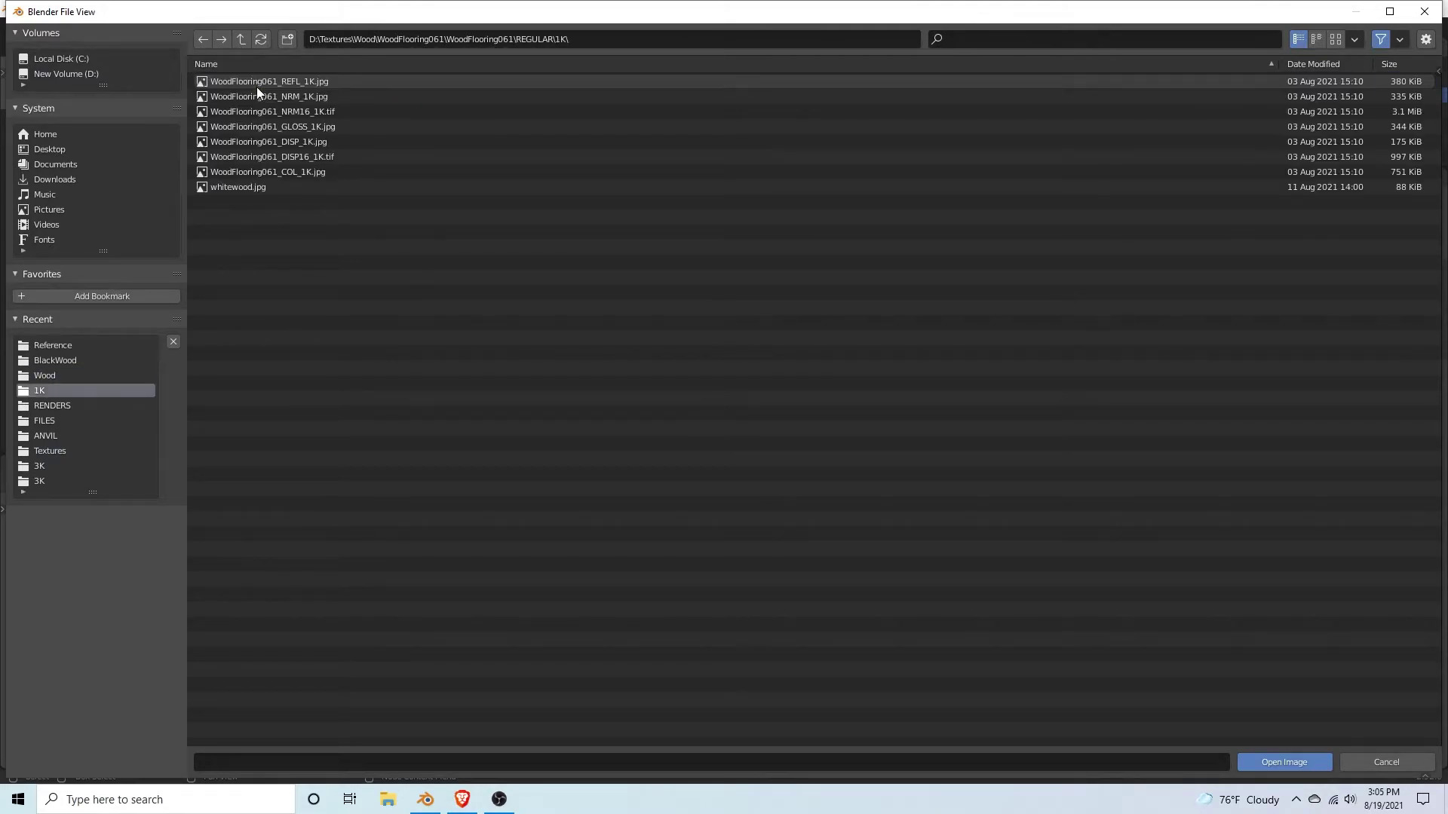
left_click(301, 172)
double_click(301, 172)
scroll(700, 306, "up", 4)
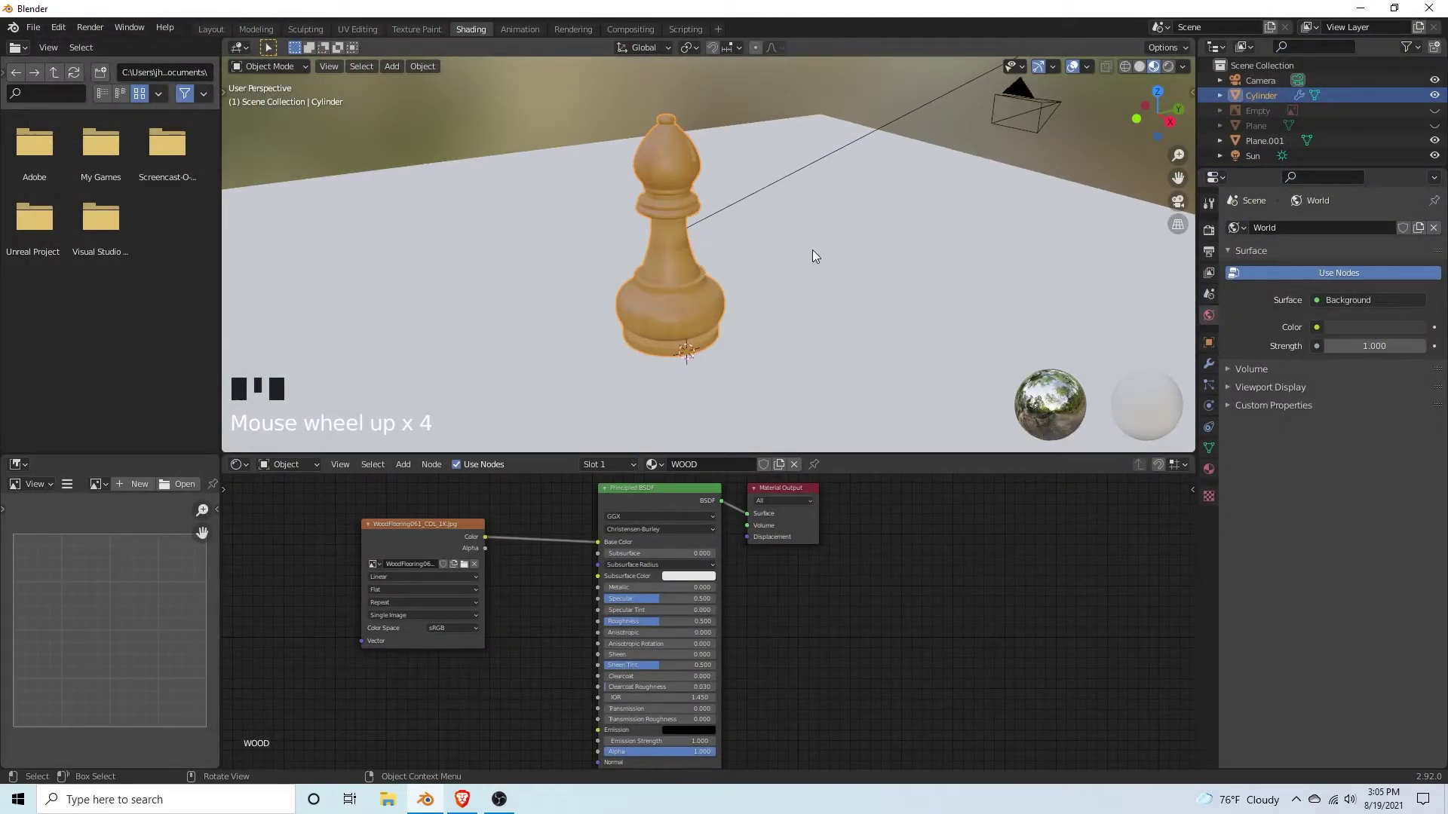
key("KP_0")
scroll(779, 260, "up", 3)
scroll(754, 252, "up", 3)
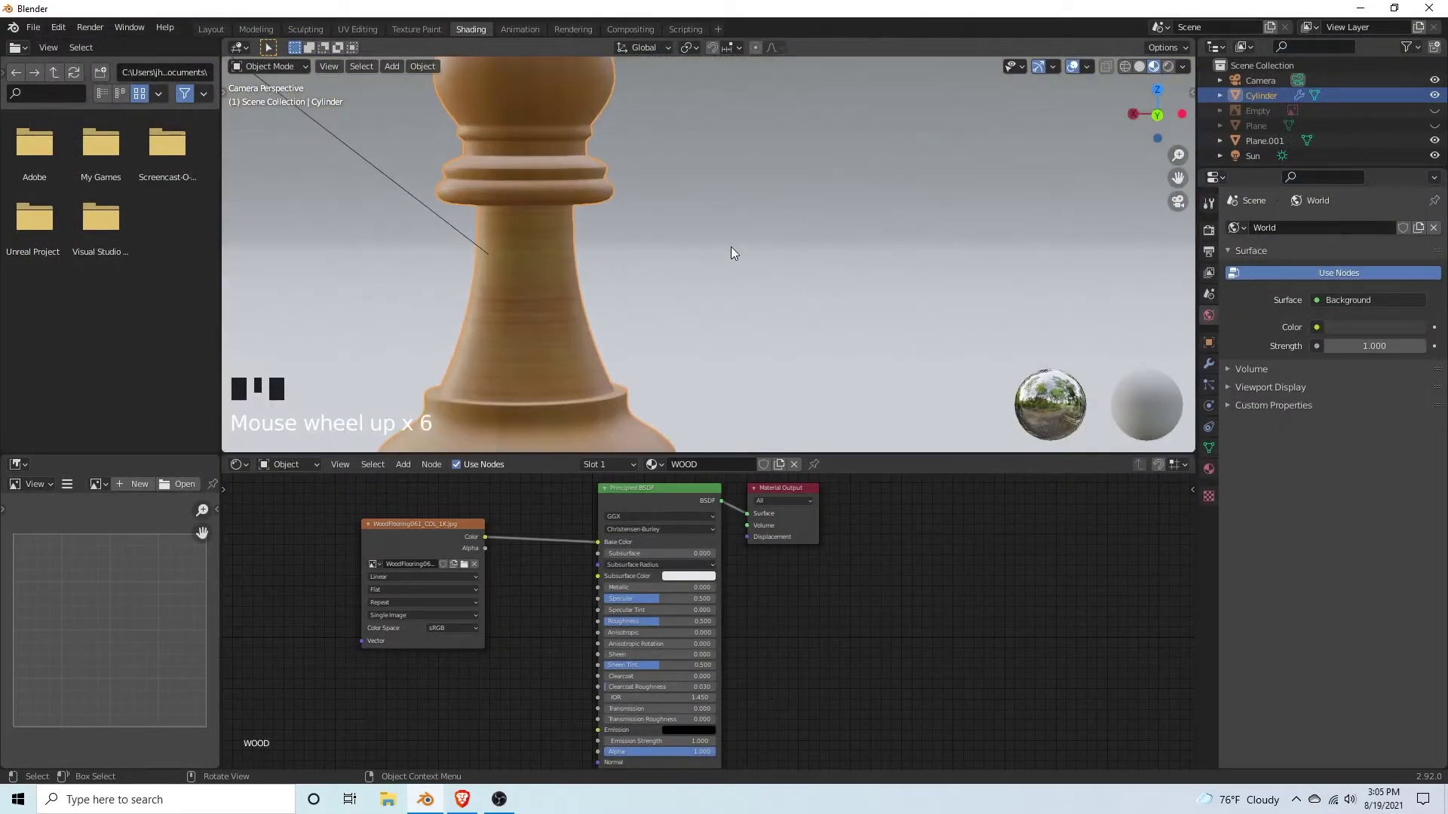
left_click(676, 243)
scroll(609, 244, "down", 4)
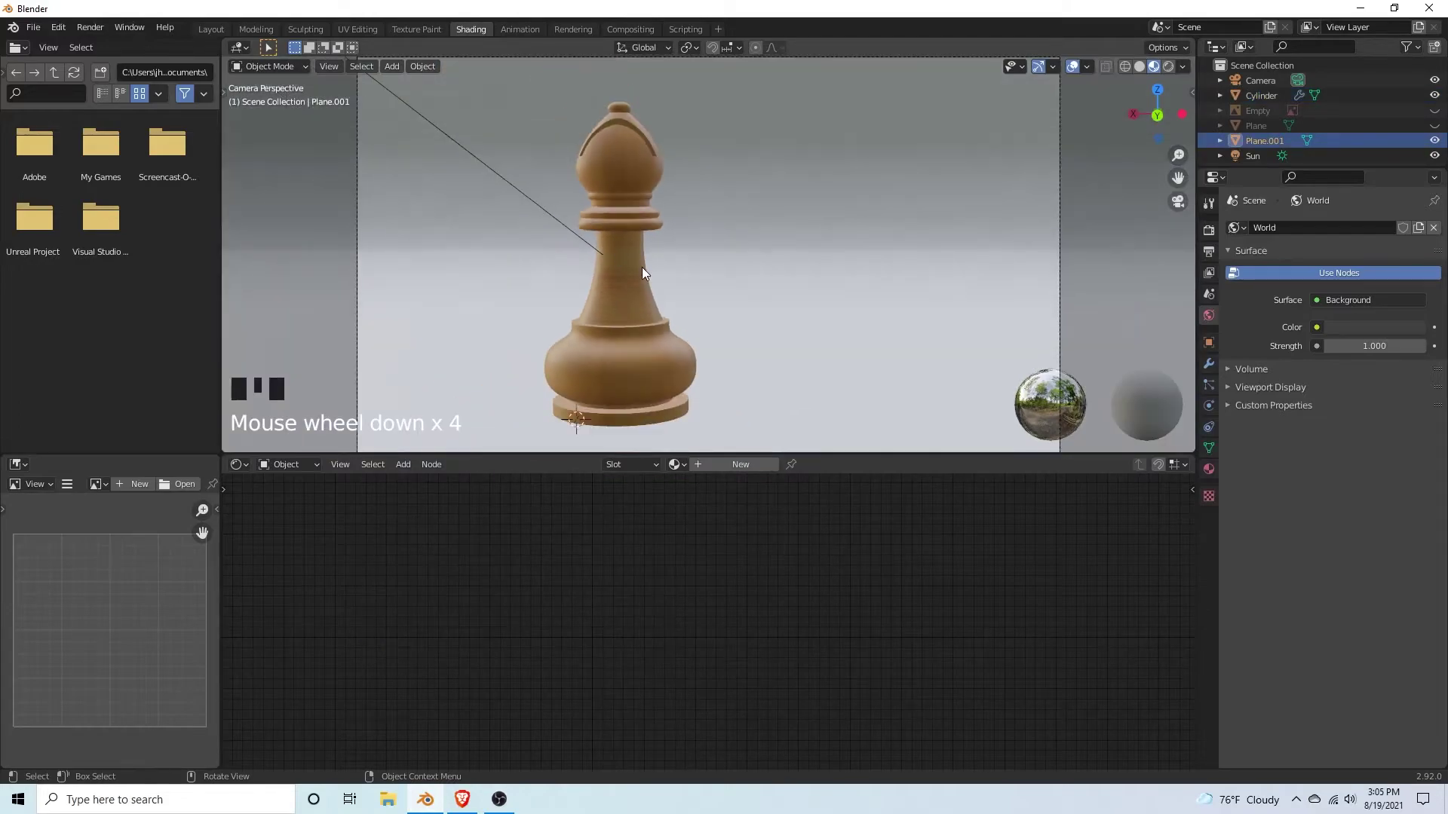
scroll(649, 329, "down", 1)
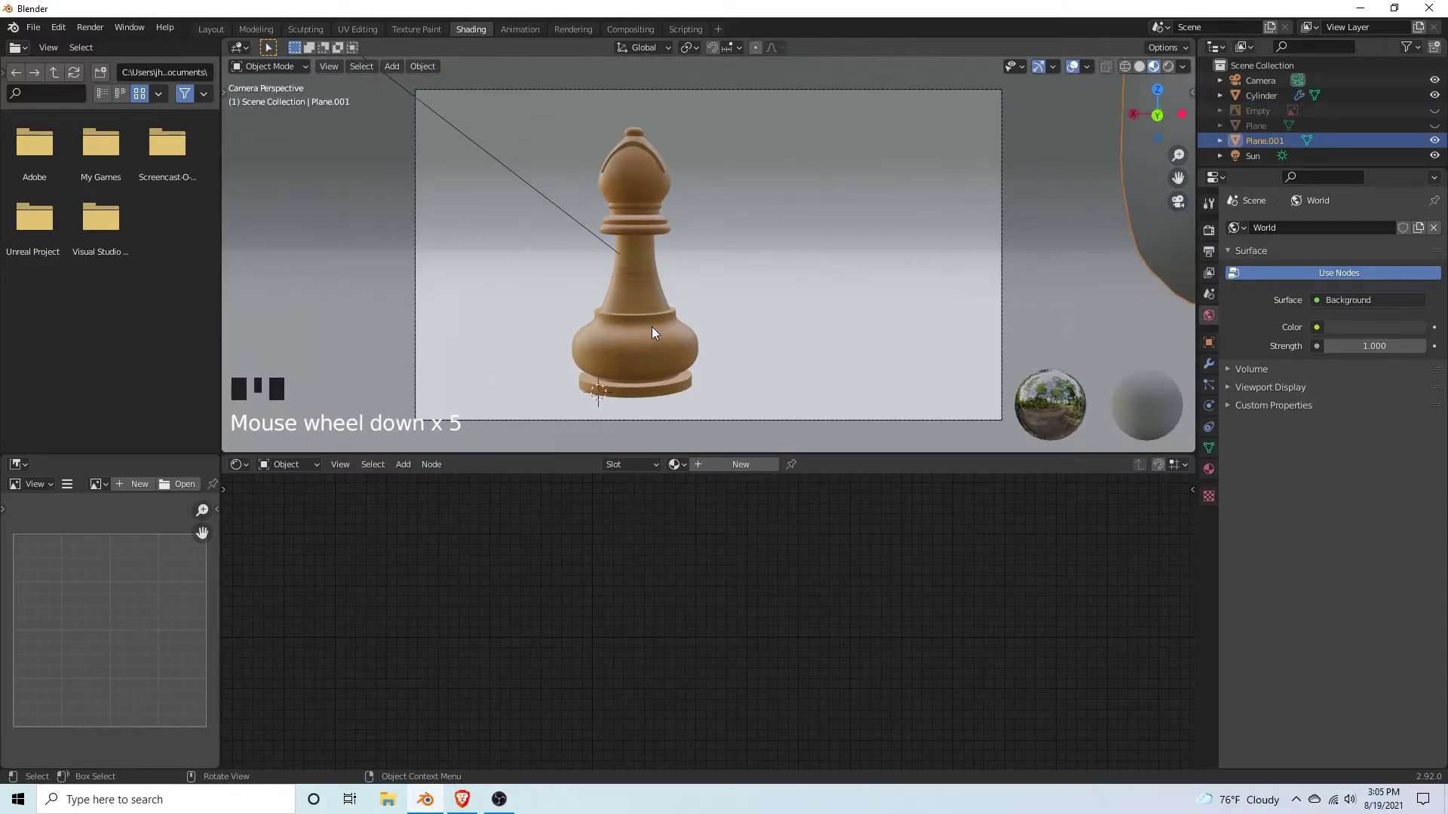
key("KP_0")
scroll(674, 283, "up", 4)
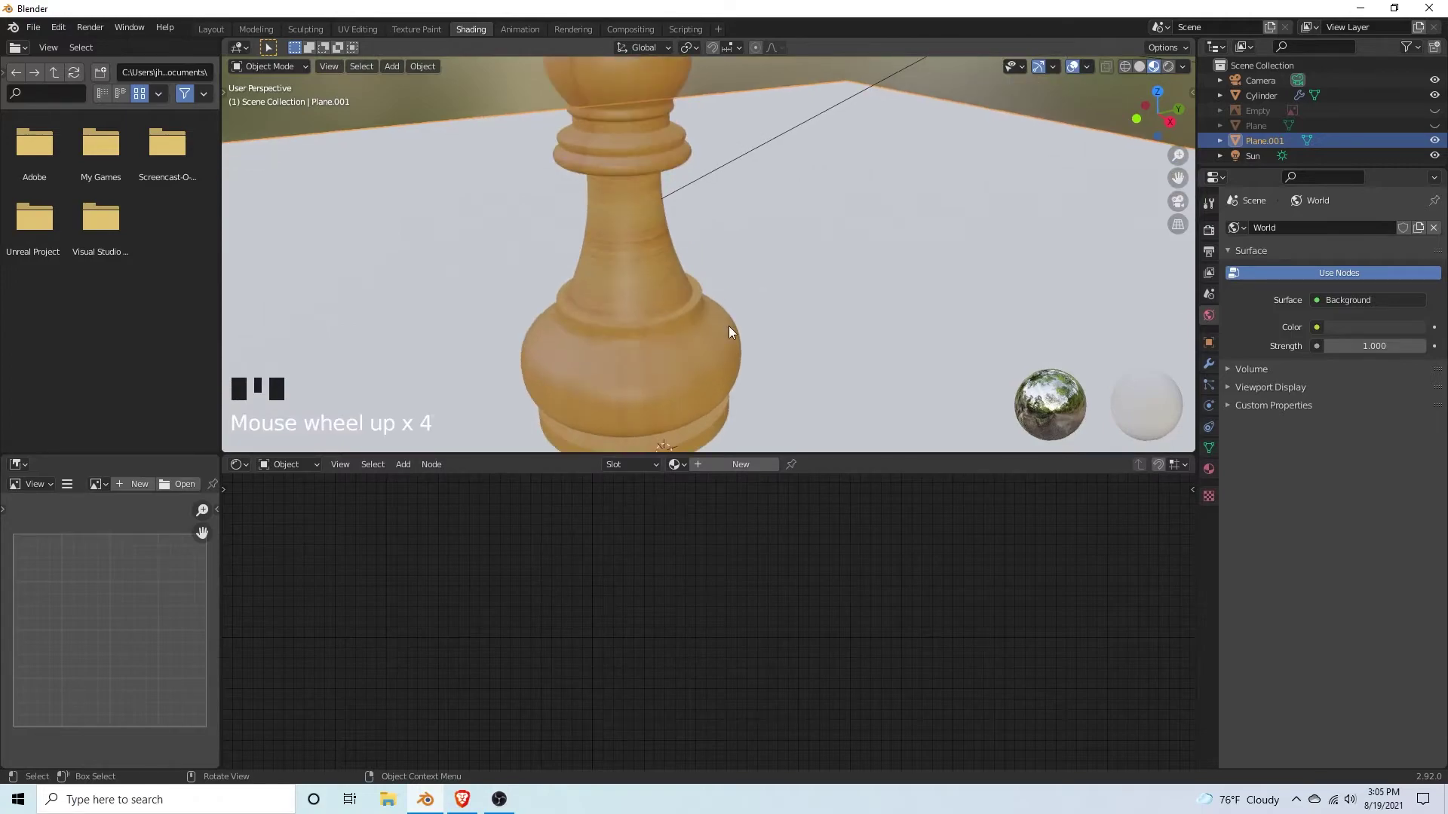
scroll(724, 324, "down", 1)
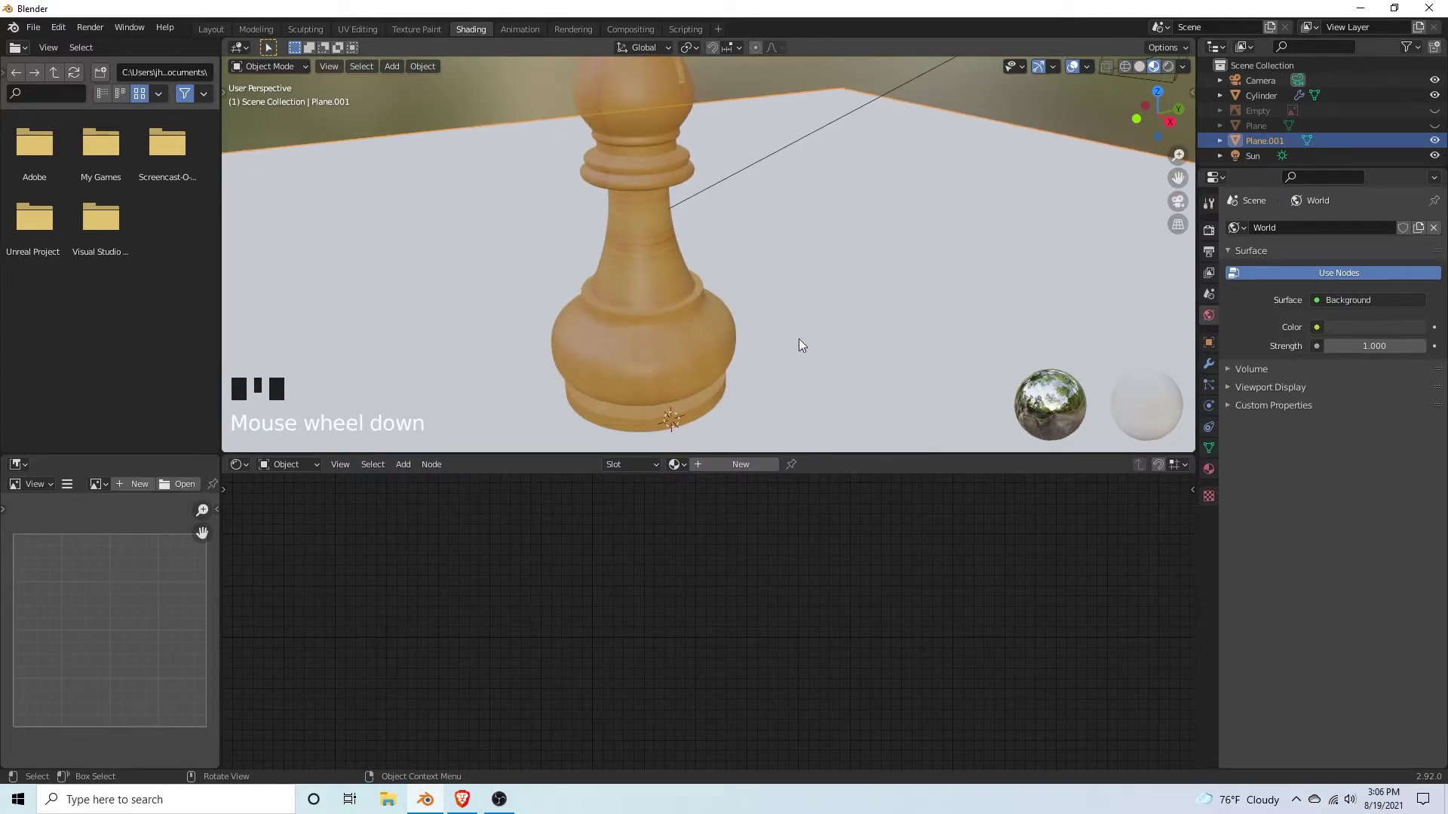
middle_click_drag(799, 344, 584, 328)
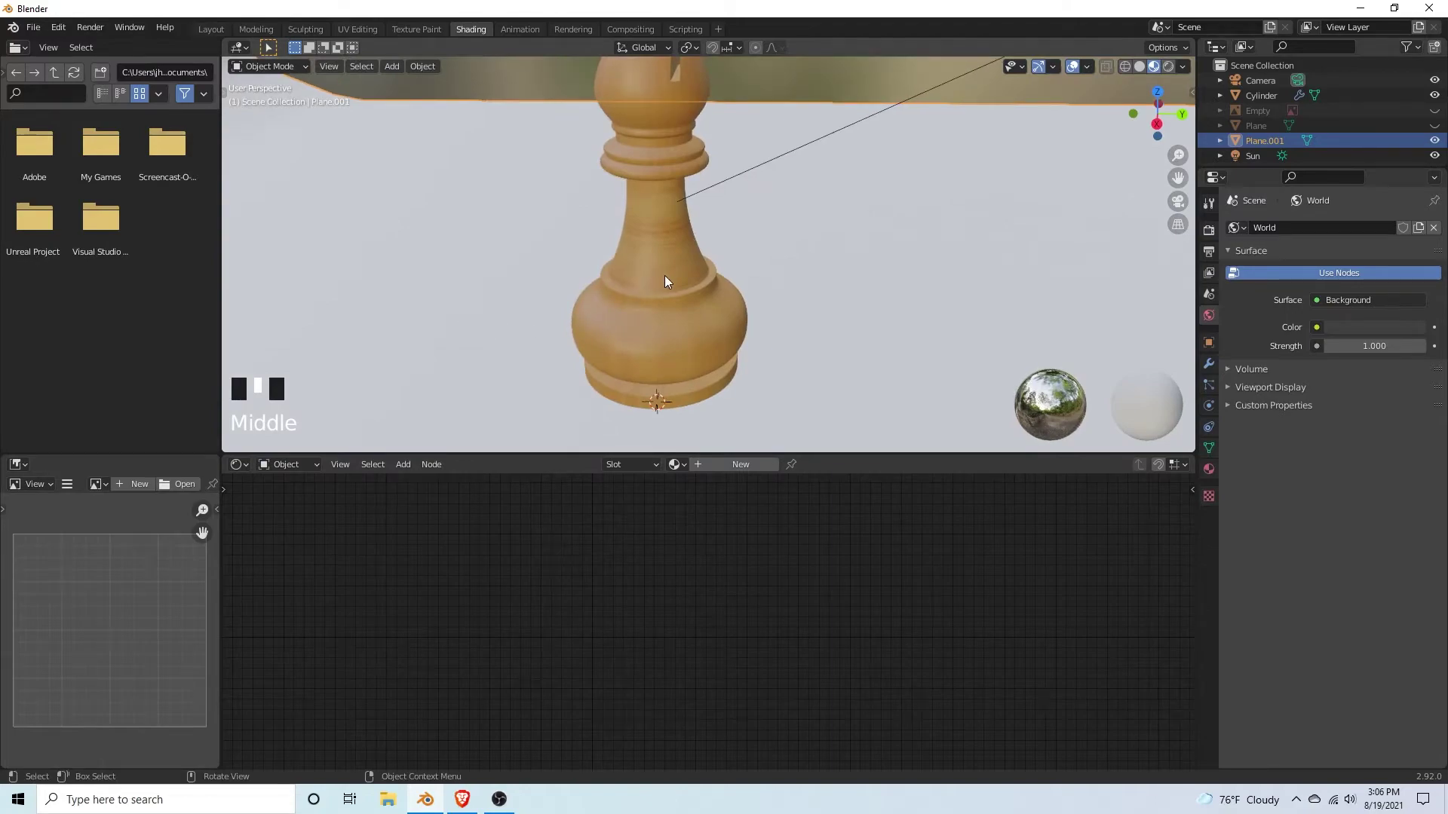
middle_click_drag(664, 281, 472, 322)
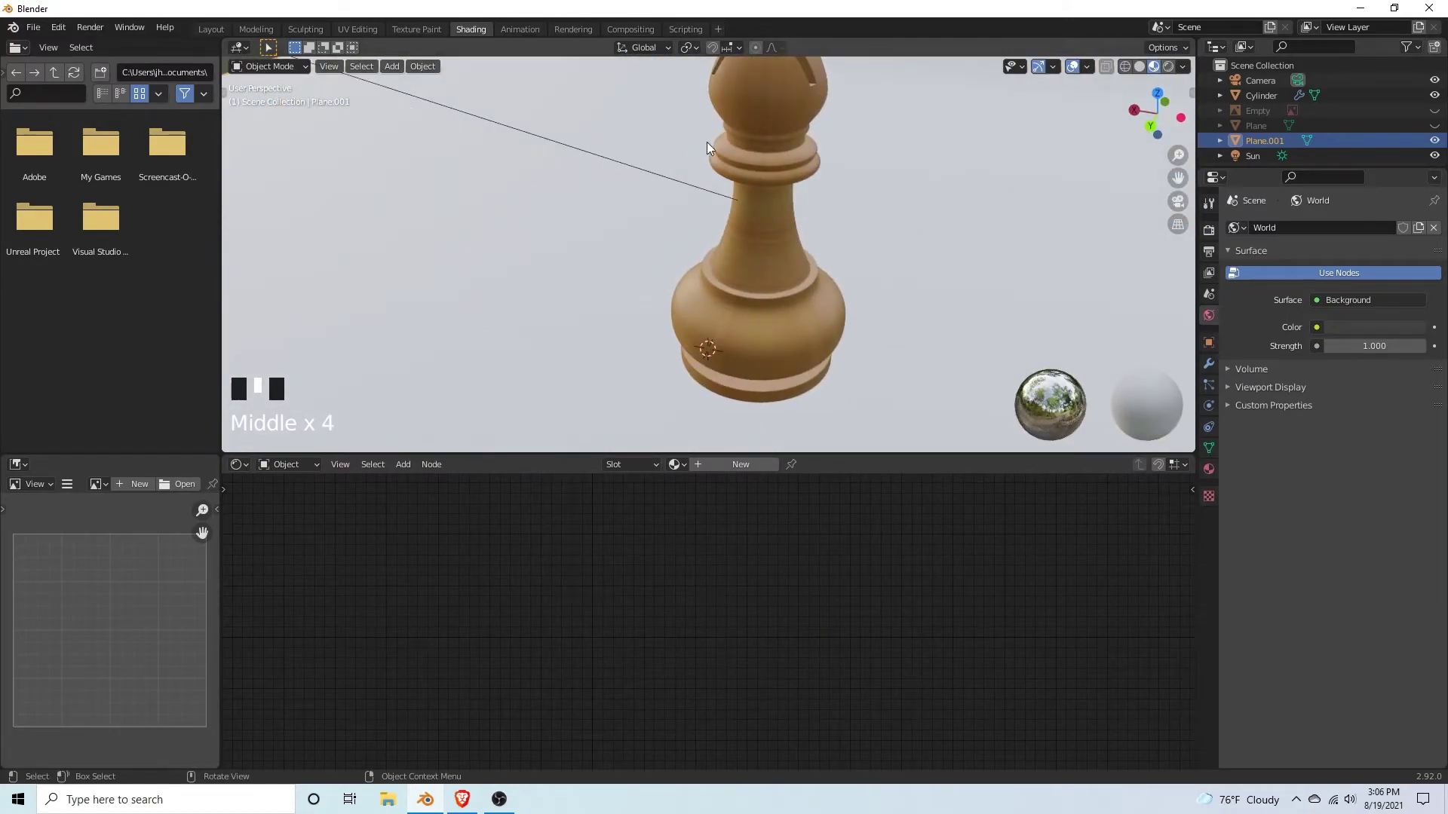
scroll(724, 226, "down", 5)
scroll(739, 264, "down", 6)
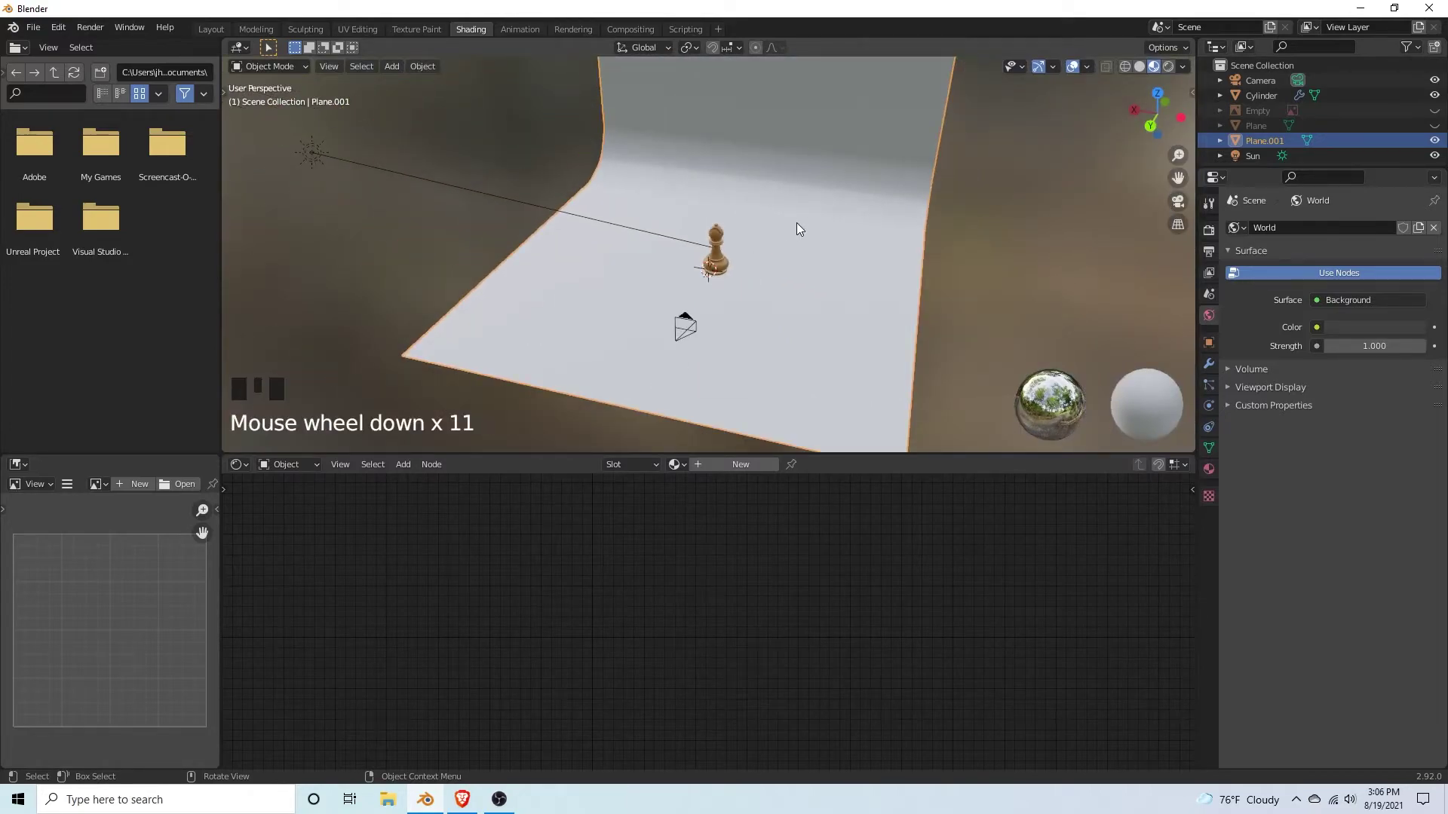
scroll(784, 204, "up", 4)
scroll(771, 178, "up", 4)
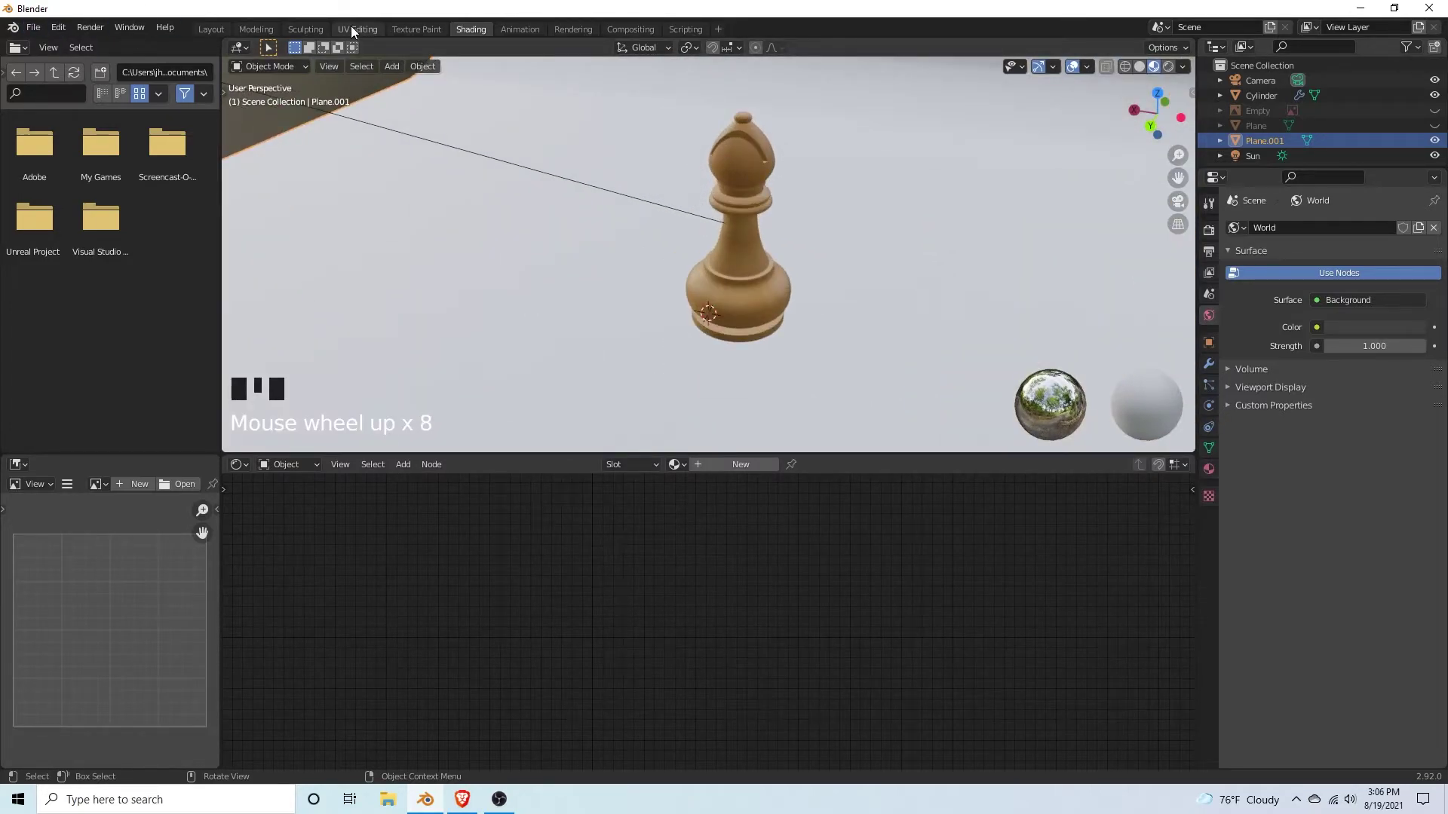
Step: Select the bishop instead of the backdrop and open it in the UV Editing workspace
left_click(352, 29)
scroll(350, 28, "up", 4)
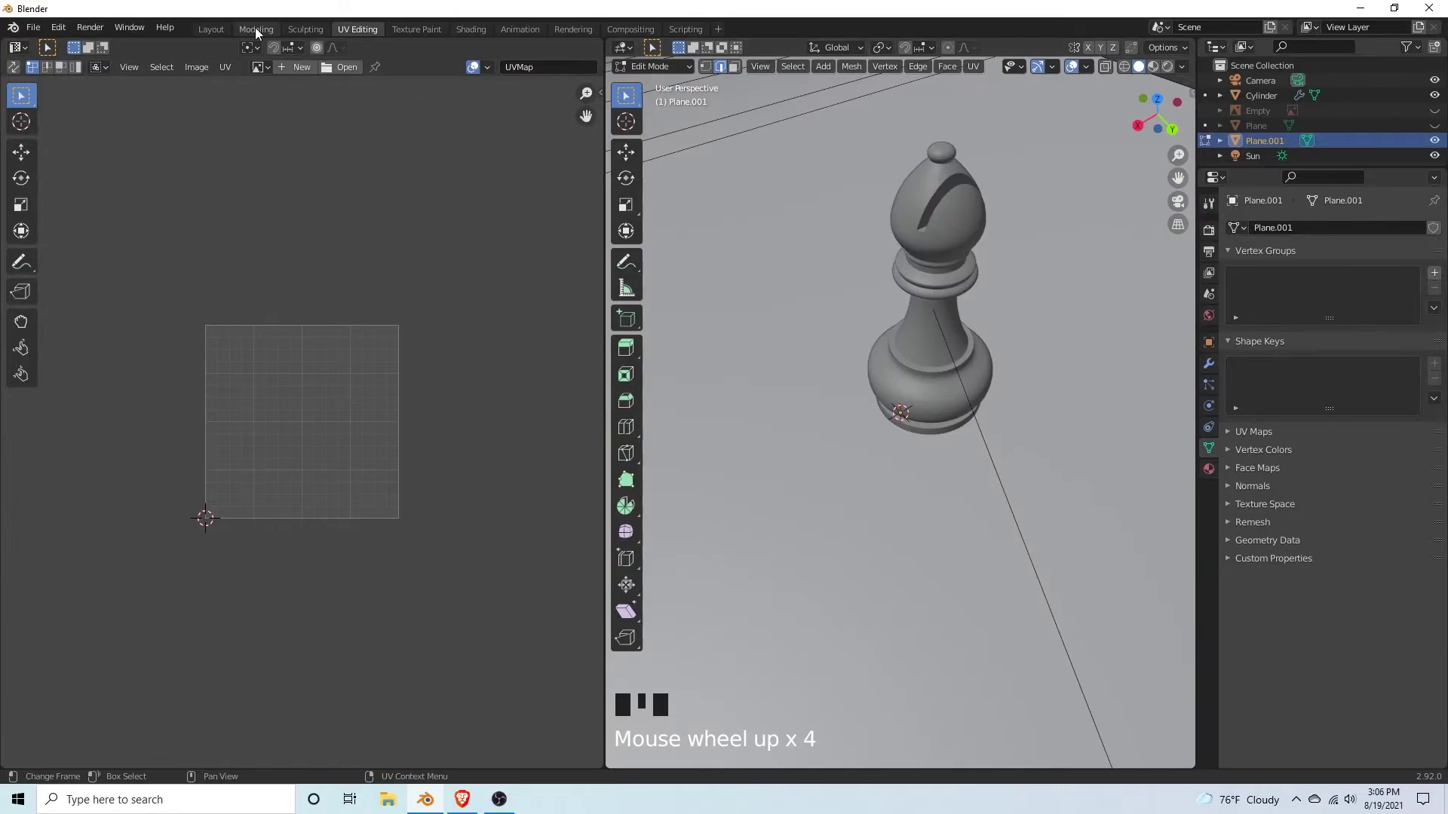
left_click(210, 30)
left_click(585, 354)
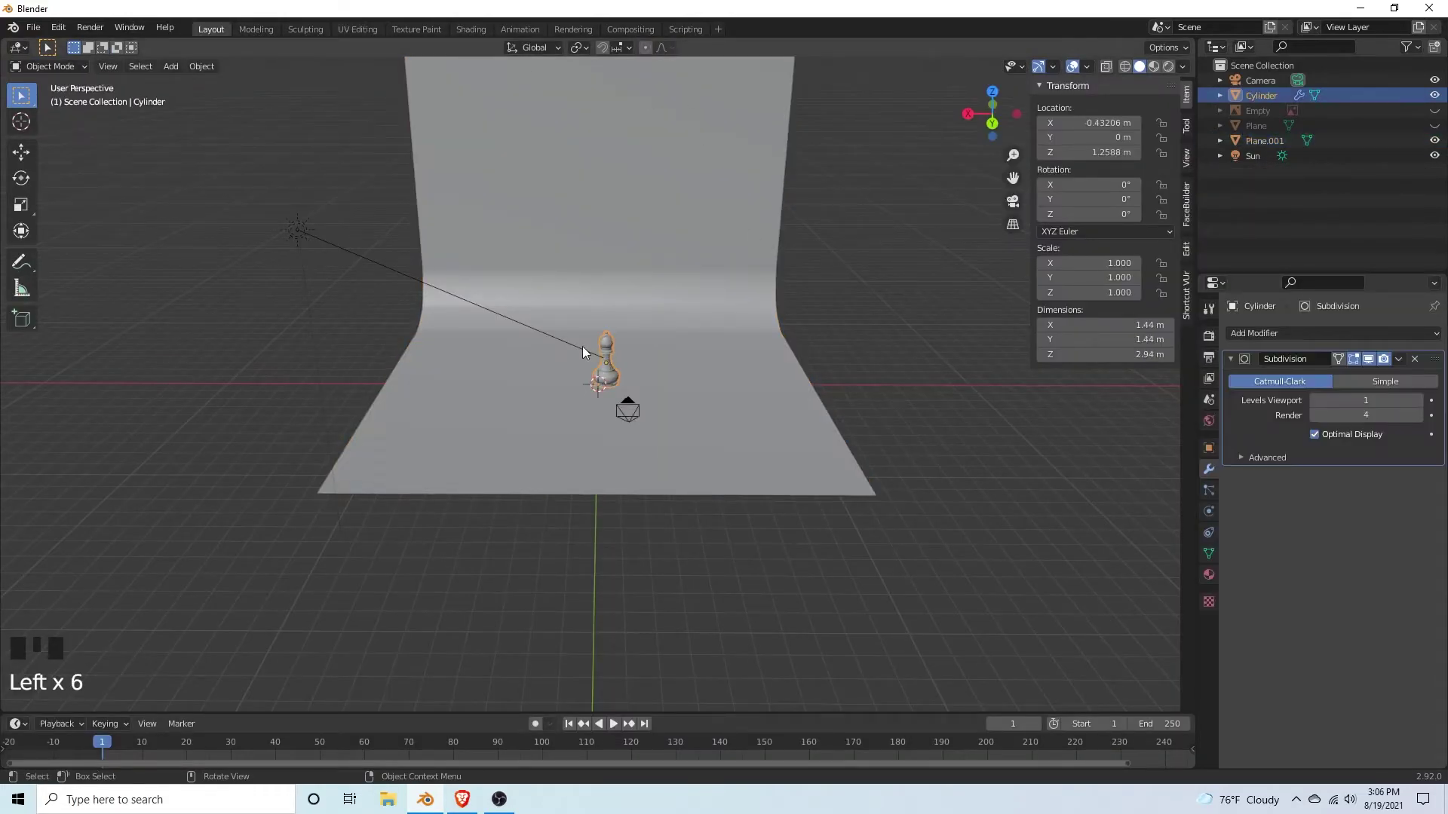
left_click(356, 28)
scroll(989, 309, "up", 1)
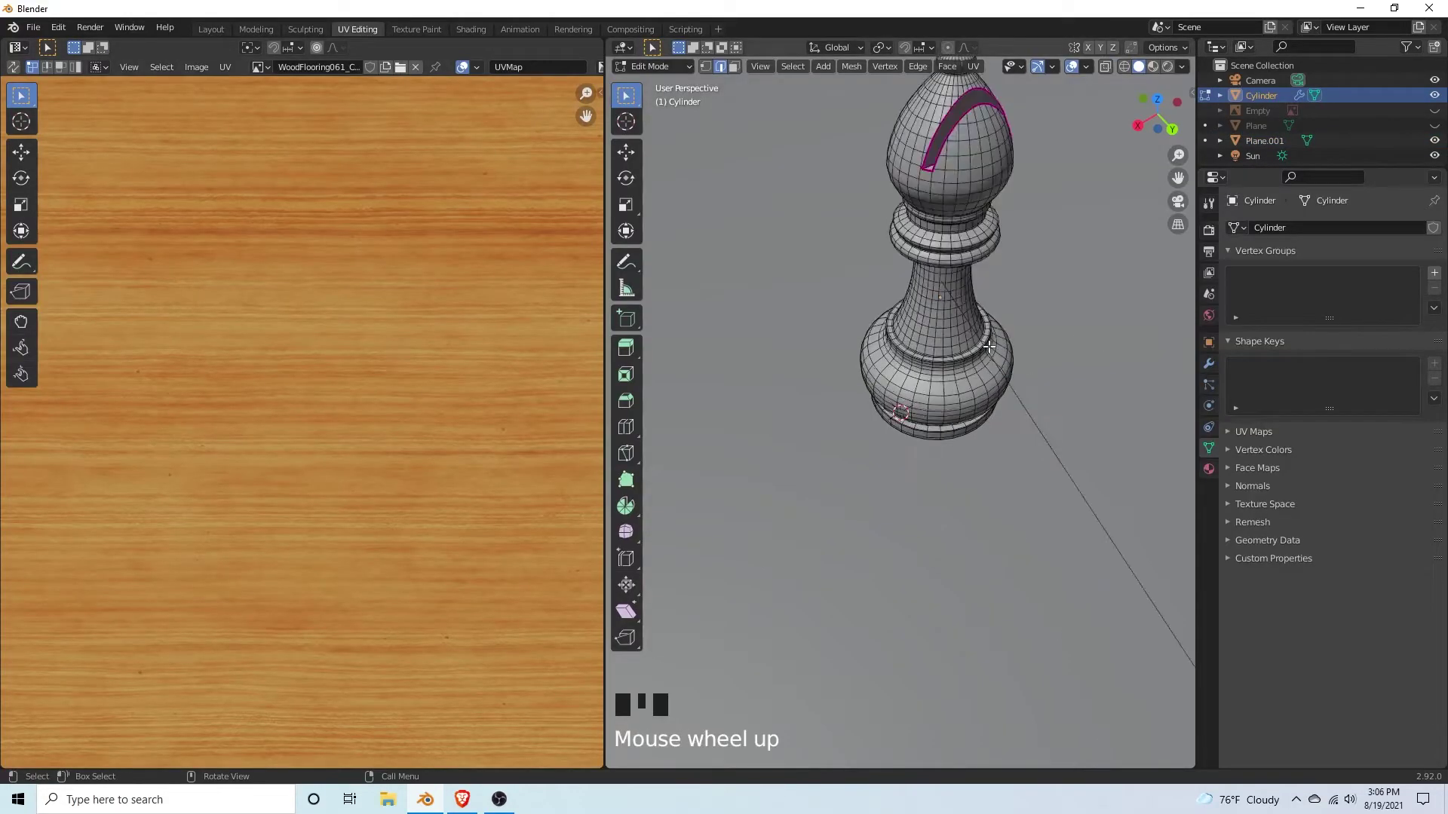
scroll(989, 309, "down", 1)
middle_click_drag(989, 309, 1091, 382)
scroll(787, 361, "up", 3)
middle_click_drag(822, 380, 826, 365)
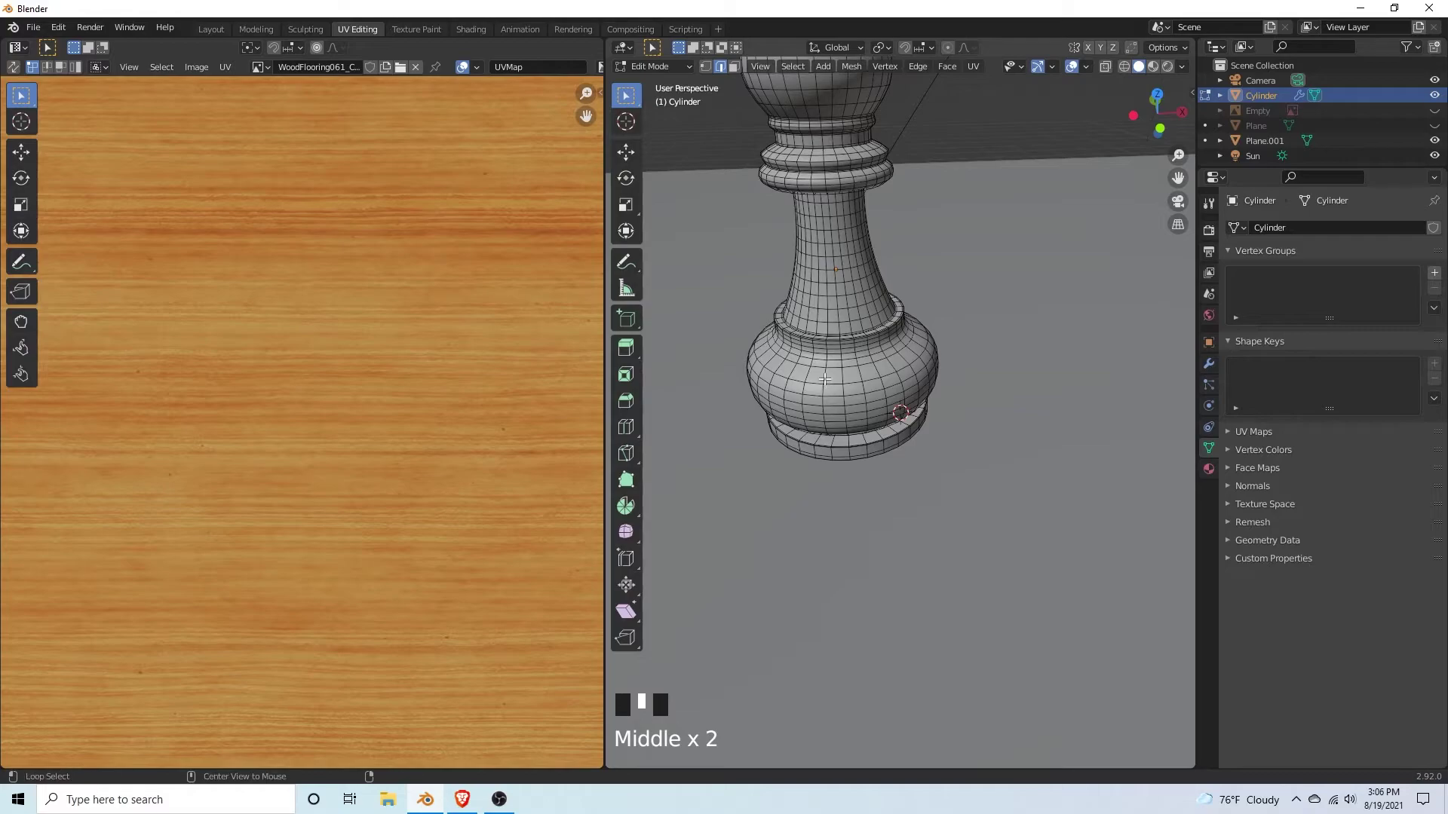
Step: Mark a vertical edge loop running down the bishop's side as a seam
left_click(825, 381, "alt")
scroll(890, 365, "down", 3)
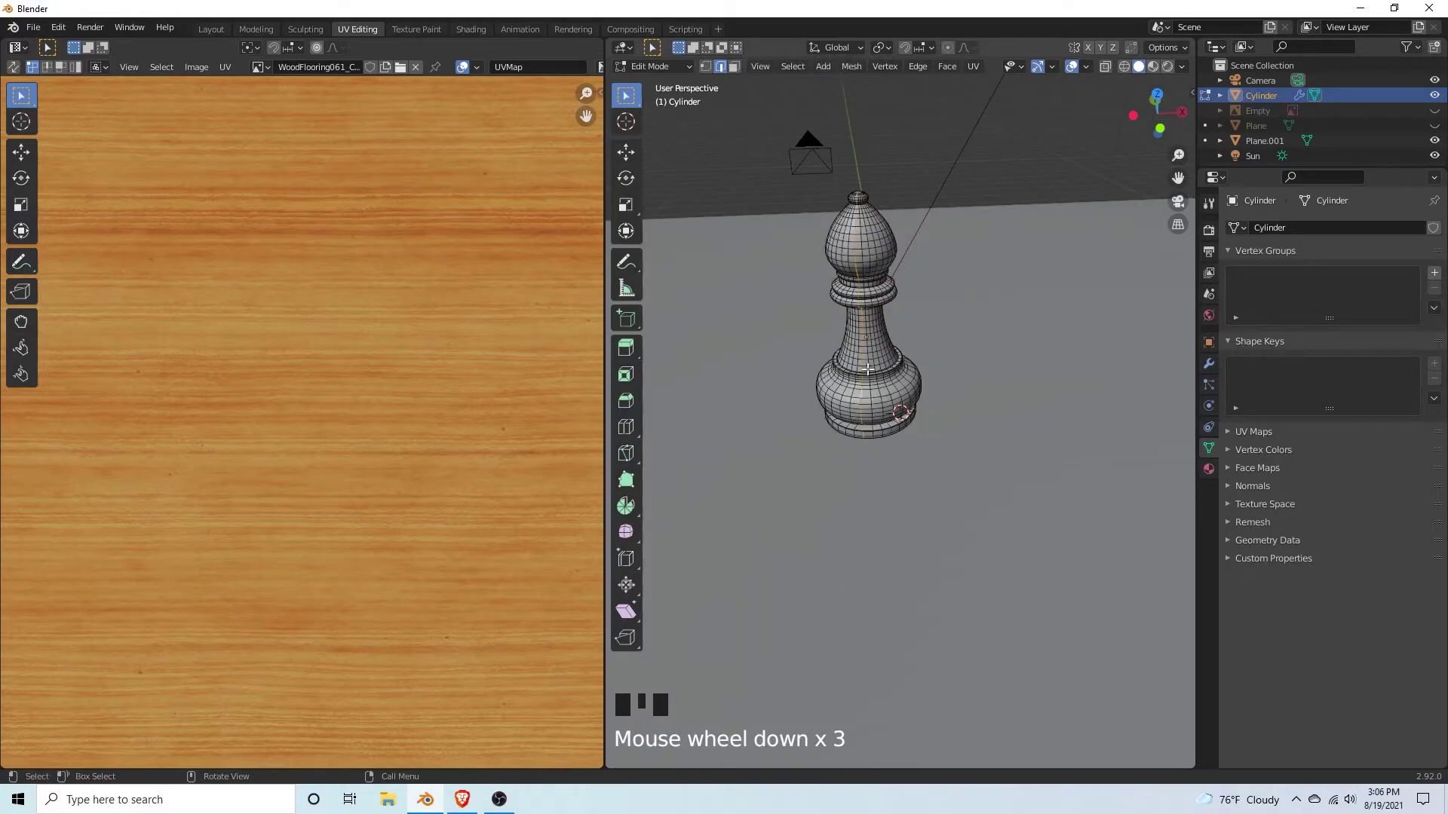
right_click(865, 377)
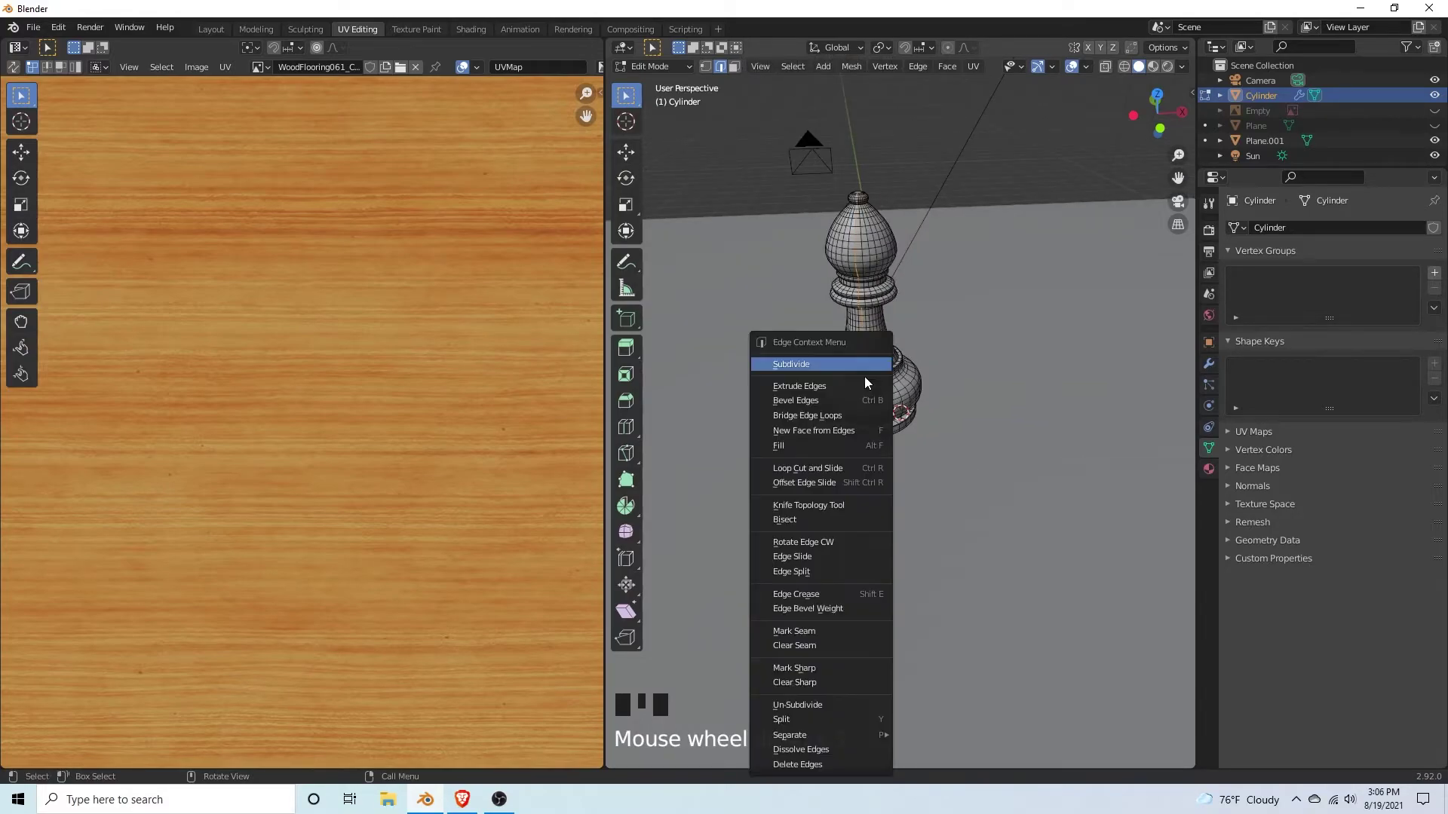
left_click(794, 632)
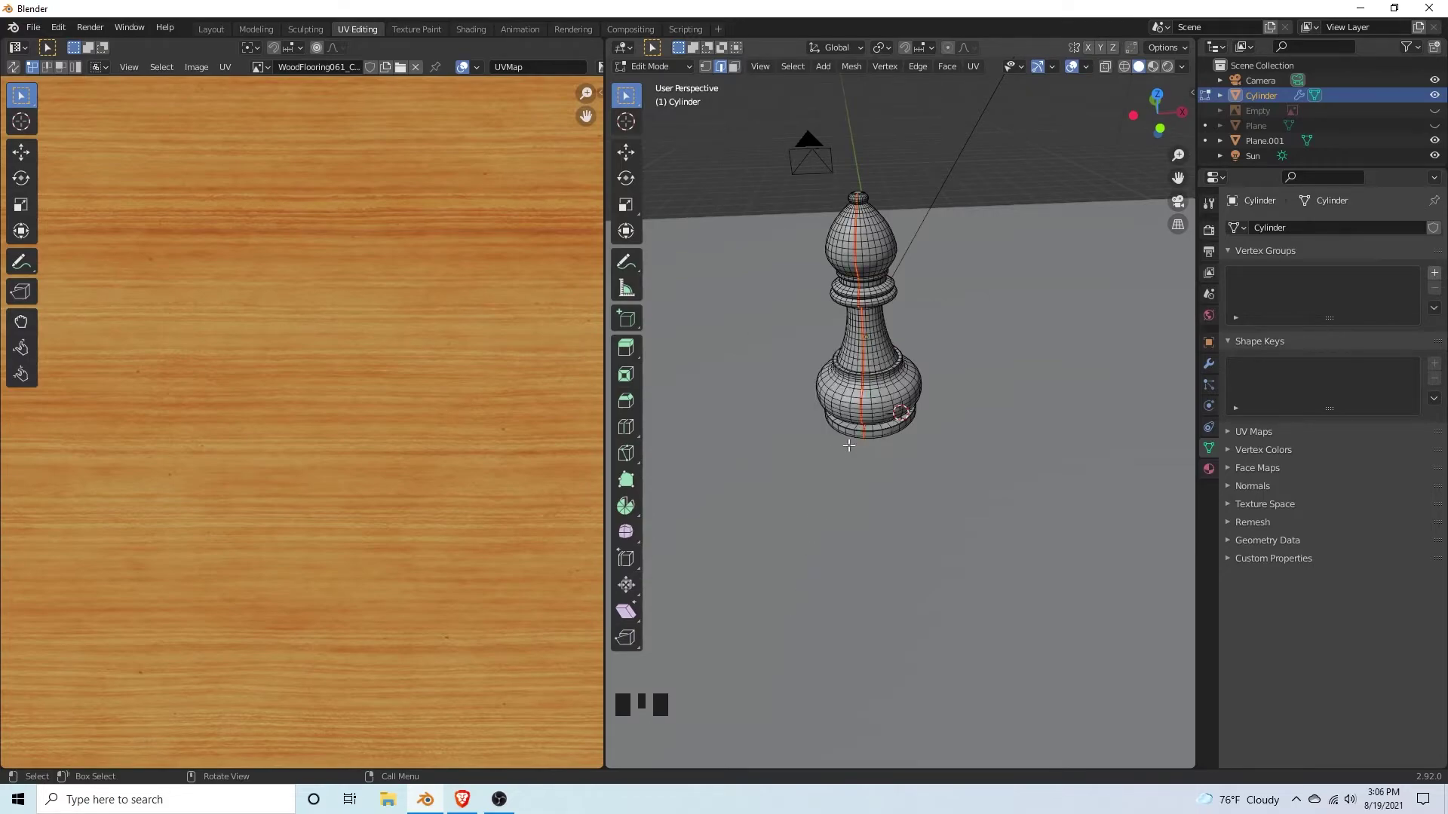
Step: Frame the bishop's bulb and select an edge loop on it
scroll(849, 370, "up", 3)
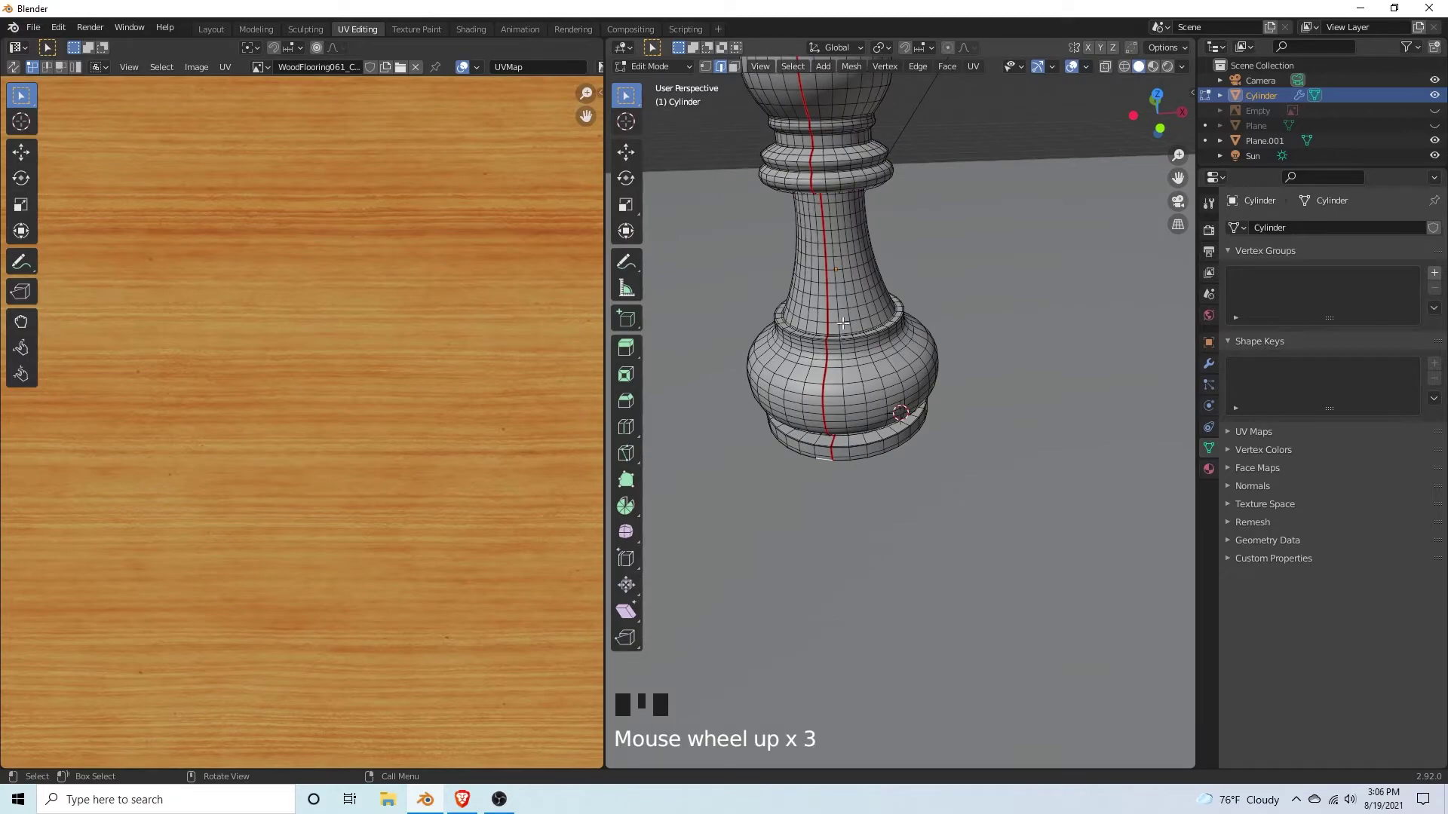
middle_click_drag(844, 335, 828, 482, "shift")
scroll(828, 482, "up", 3)
middle_click_drag(700, 136, 806, 160, "shift")
scroll(805, 151, "down", 5)
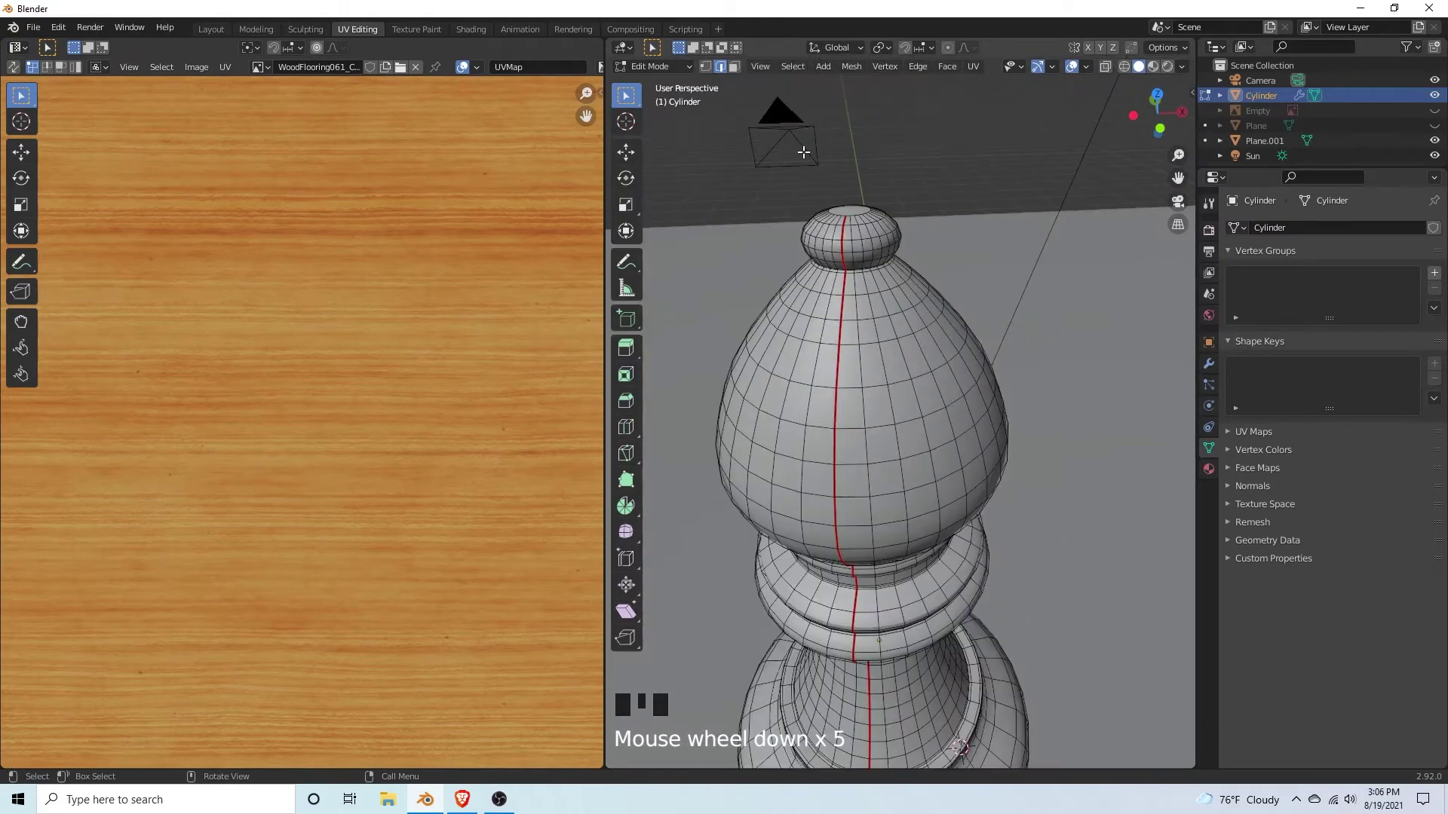
middle_click_drag(846, 253, 848, 200, "shift")
middle_click_drag(848, 200, 858, 260, "shift")
left_click(858, 261, "alt")
Step: Mark the collar and neck edge loops as seams
scroll(858, 260, "down", 4)
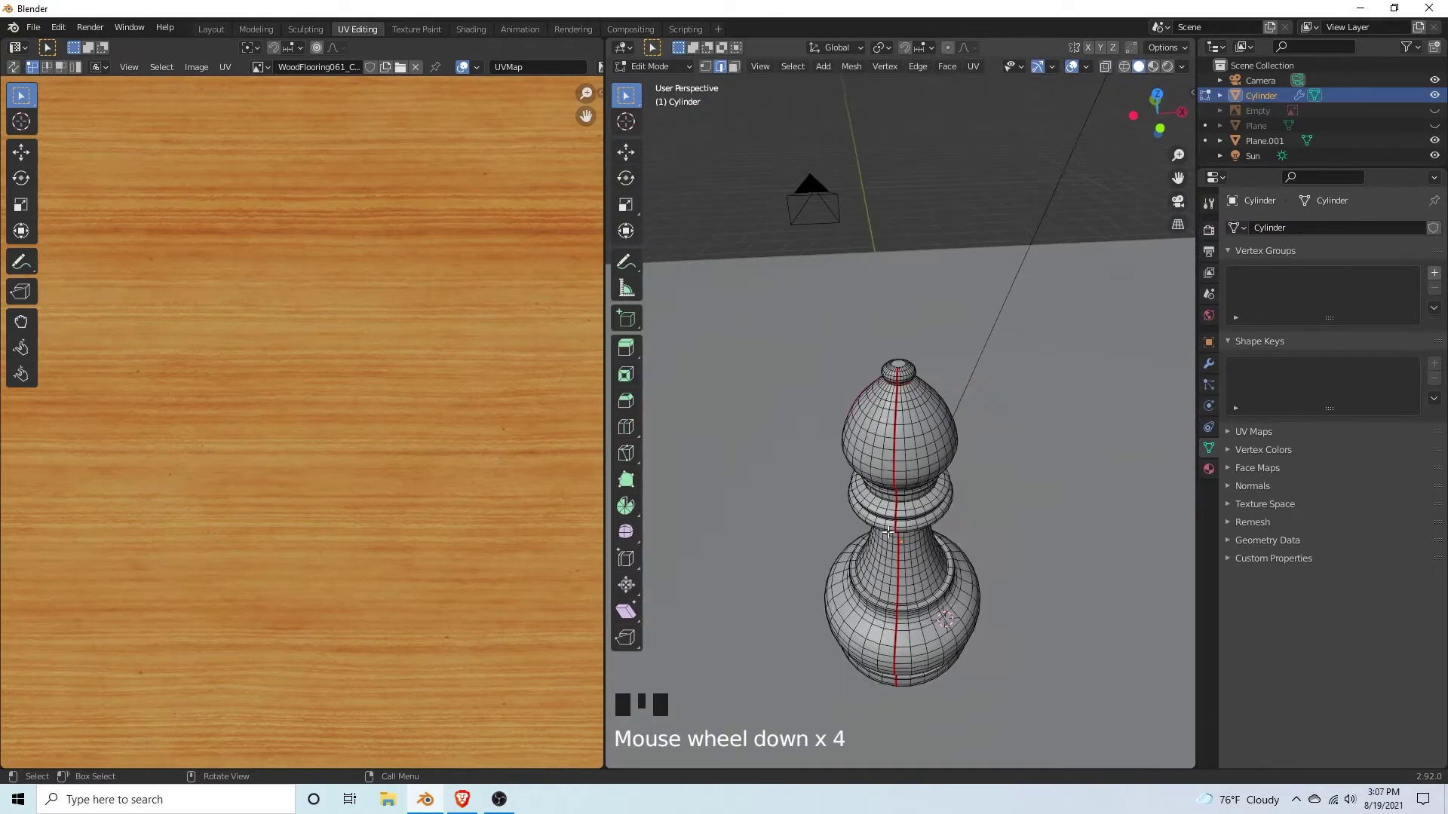
scroll(858, 260, "up", 4)
middle_click_drag(868, 422, 845, 339, "shift")
middle_click_drag(845, 339, 843, 528, "shift")
left_click(819, 249, "alt")
left_click(814, 249, "alt")
right_click(815, 299)
left_click(842, 613, "alt")
right_click(842, 612)
left_click(842, 612)
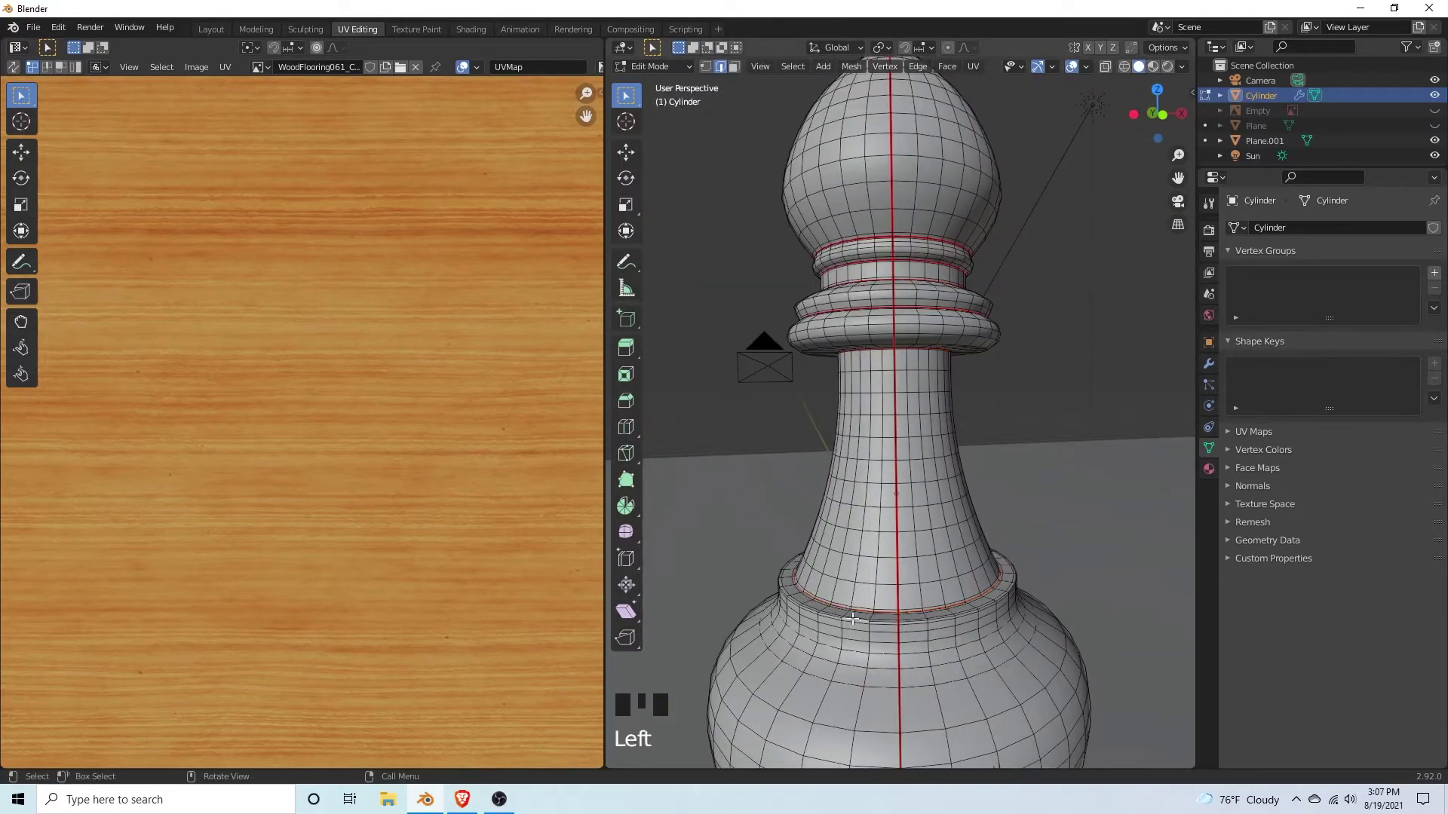
Step: Mark the base ring and the loop just above it as seams
left_click(864, 510, "alt")
middle_click_drag(852, 754, 864, 432, "shift")
right_click(864, 510)
left_click(864, 511)
scroll(863, 510, "up", 3)
scroll(864, 510, "down", 3)
left_click(850, 471, "alt")
right_click(850, 475)
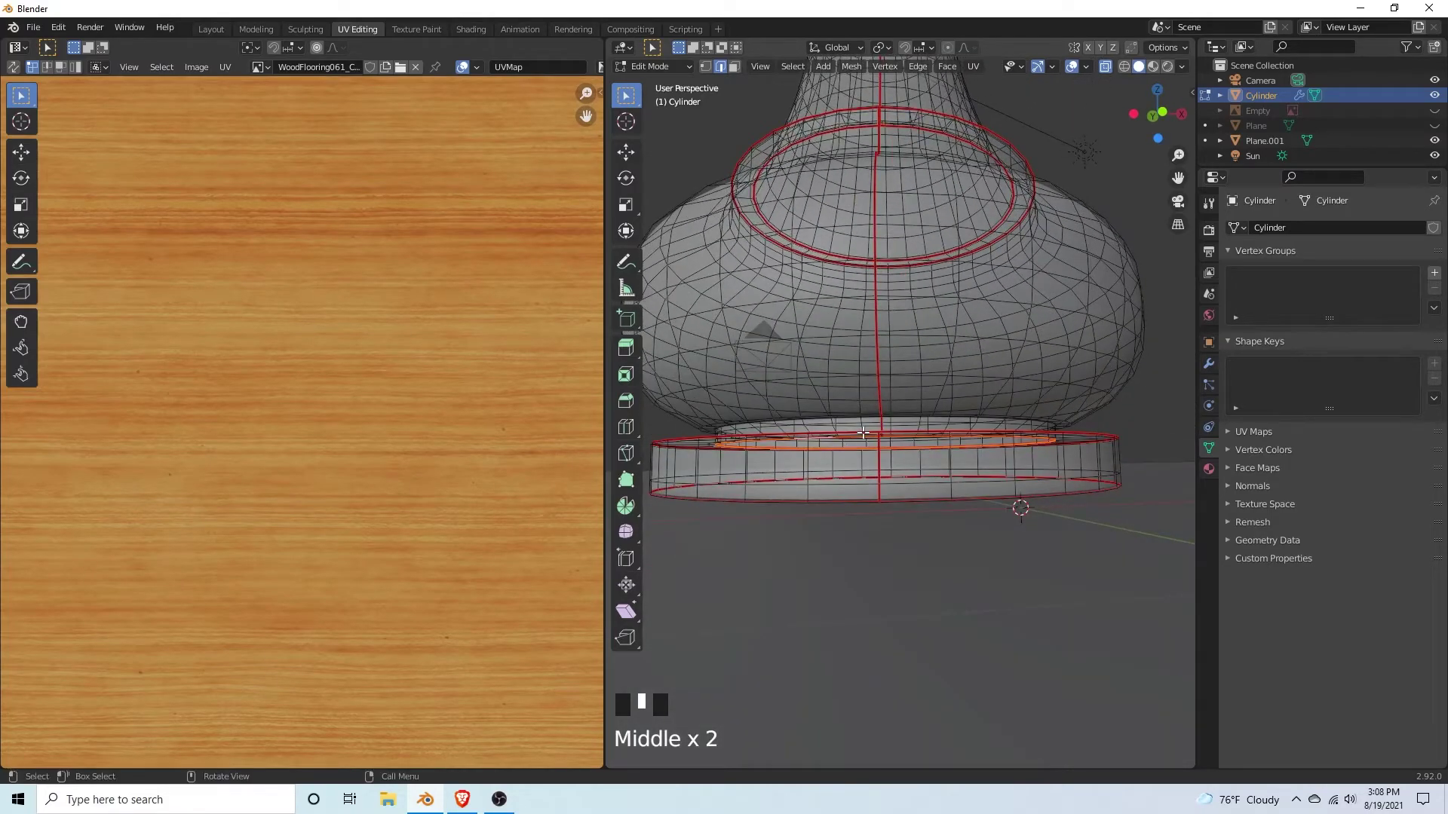
left_click(847, 420, "alt")
right_click(846, 418)
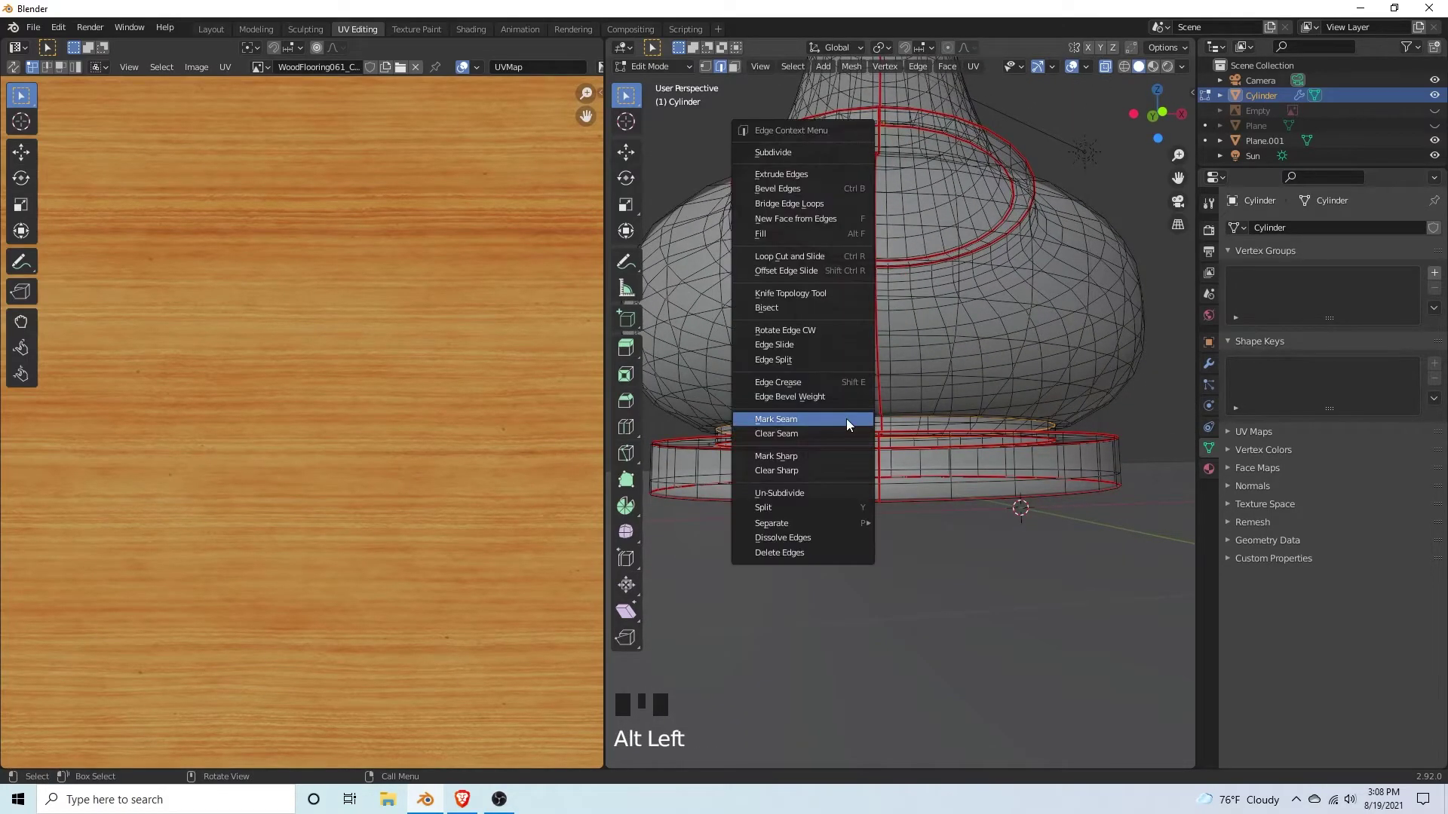
left_click(846, 419)
Step: Orbit around the bishop's base and select an edge on the bishop
middle_click_drag(850, 458, 861, 487)
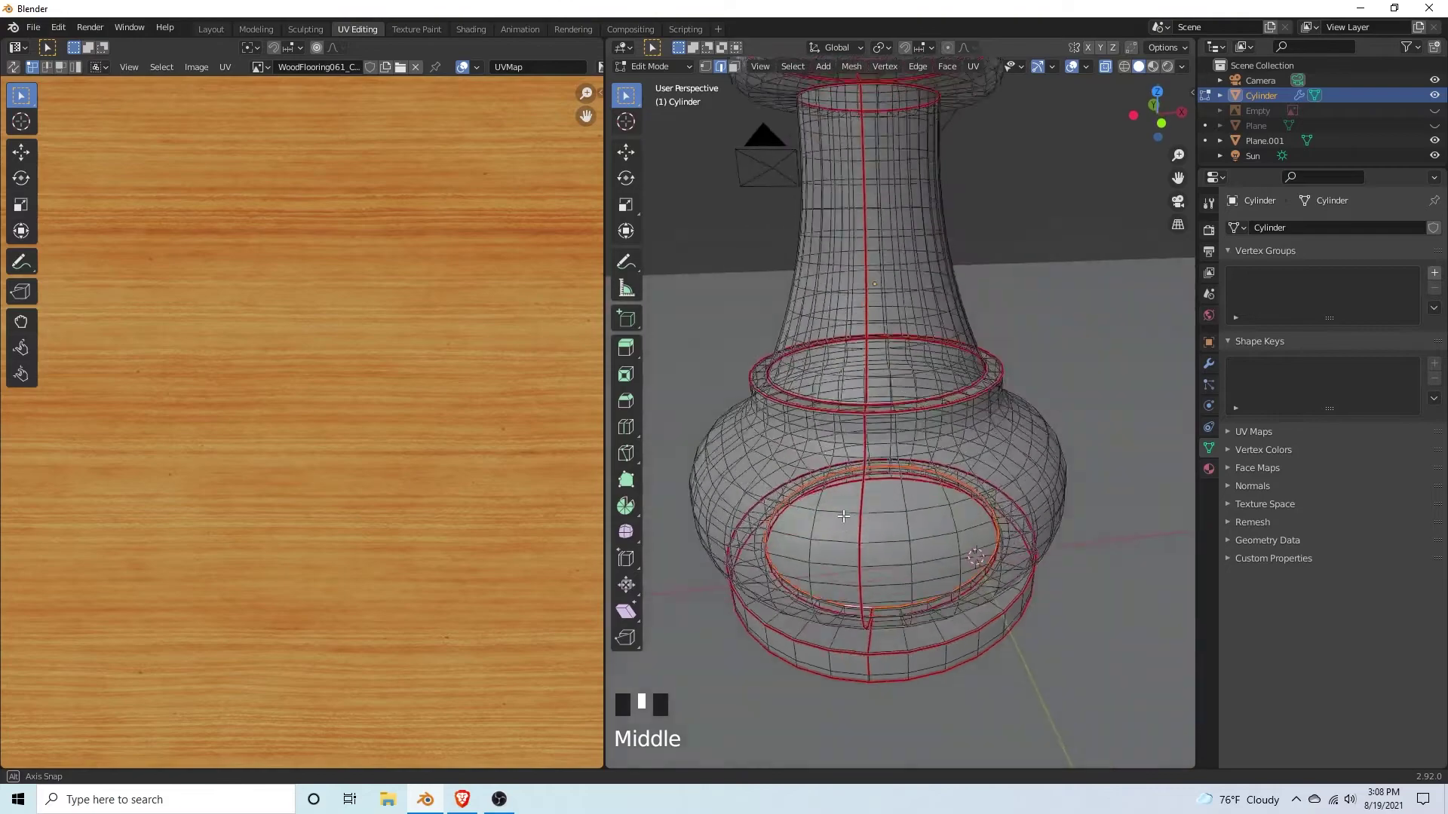
scroll(865, 492, "down", 2)
scroll(865, 492, "down", 3)
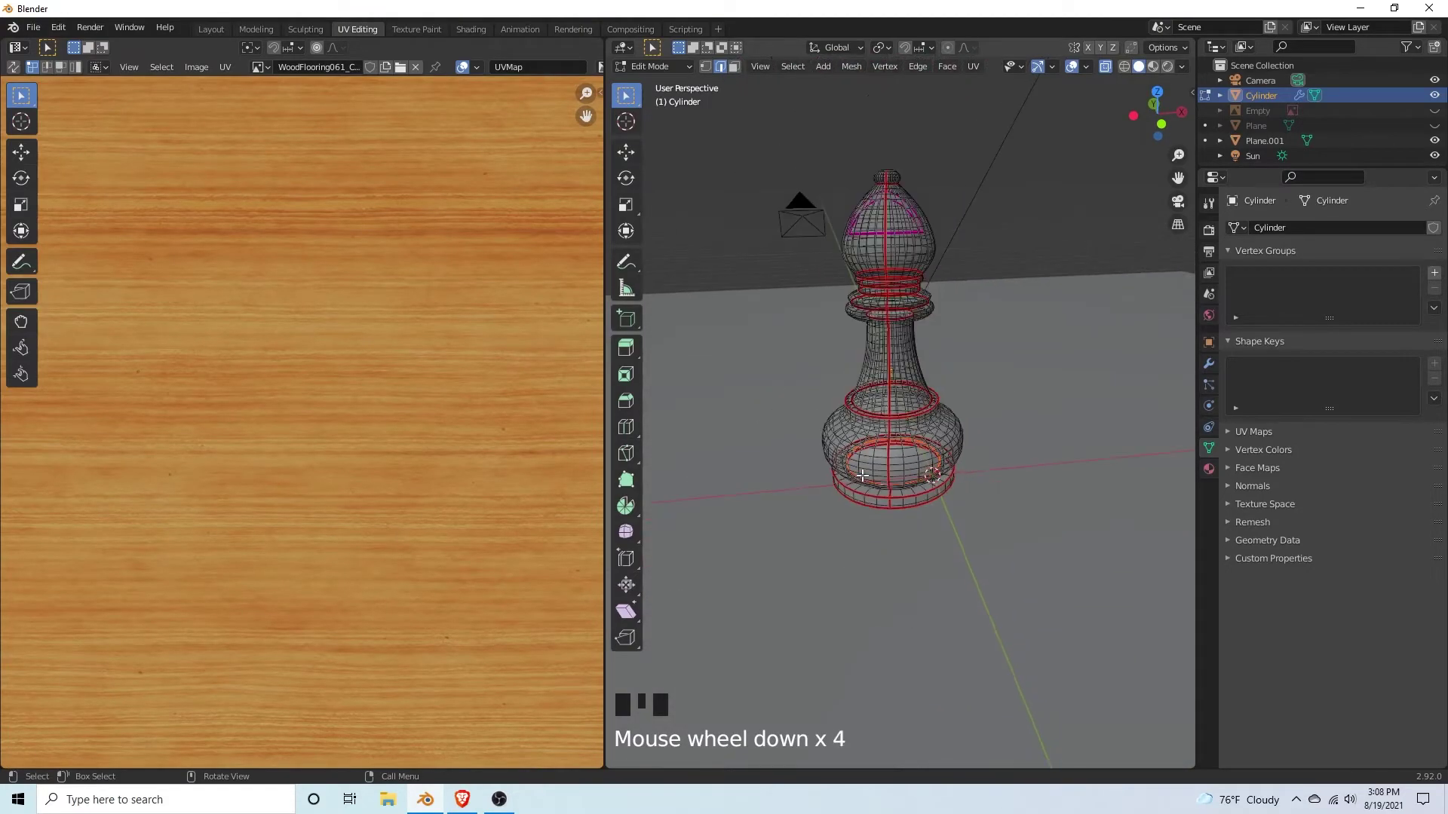
scroll(877, 340, "up", 2)
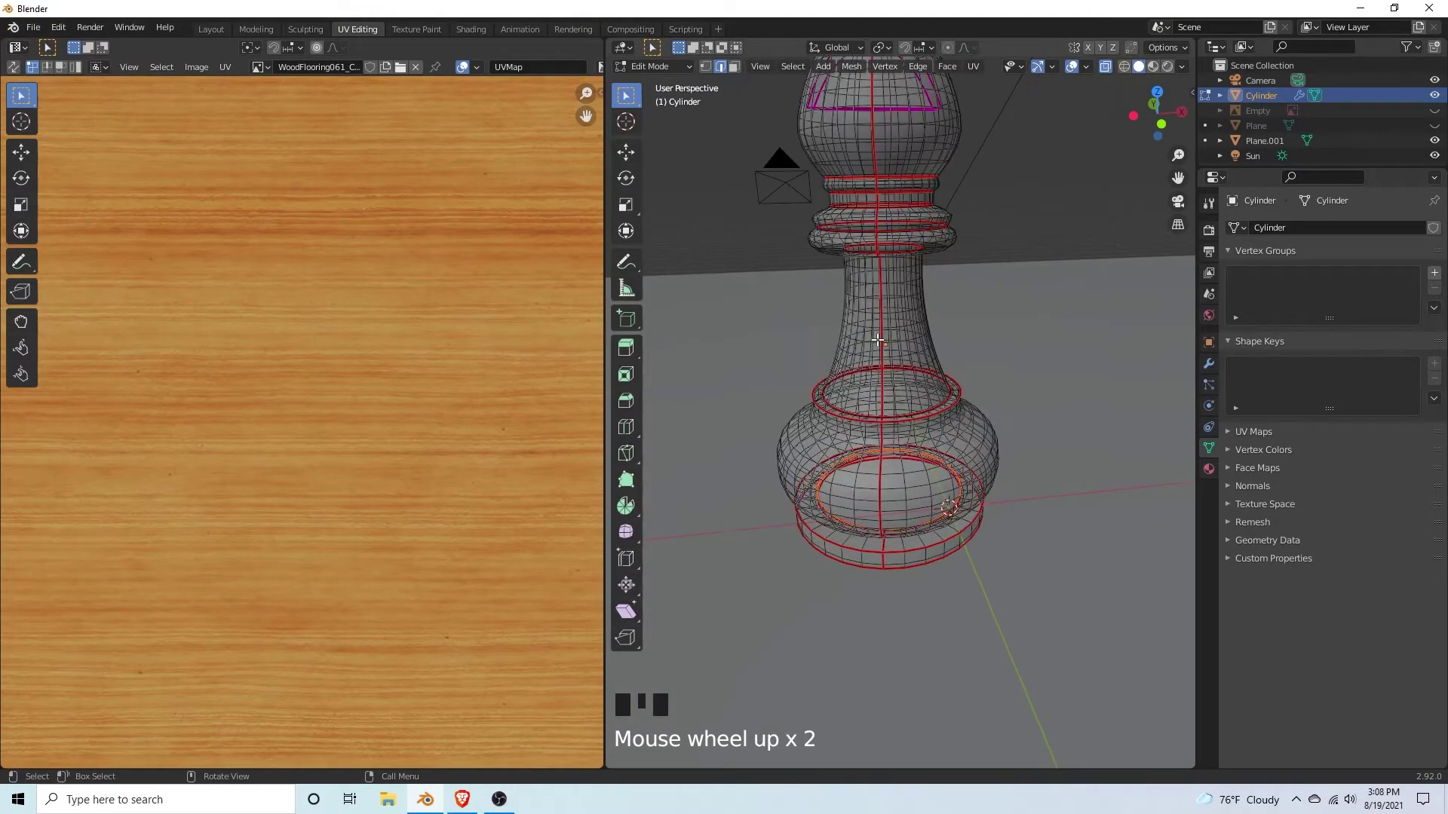
left_click(922, 418)
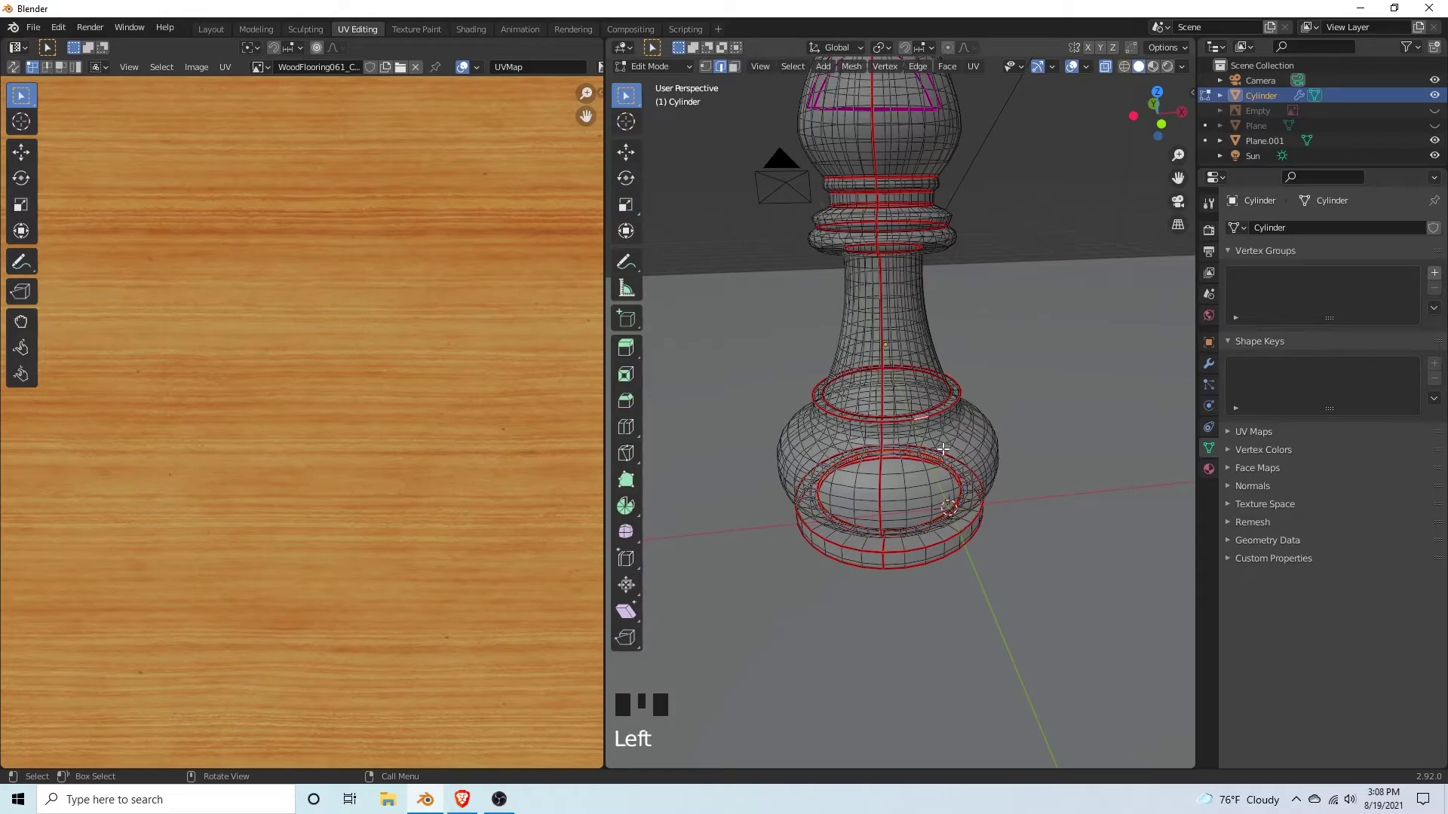
Step: Select the entire bishop mesh and Unwrap it along its marked seams
key("a")
scroll(882, 434, "down", 3)
right_click(873, 404)
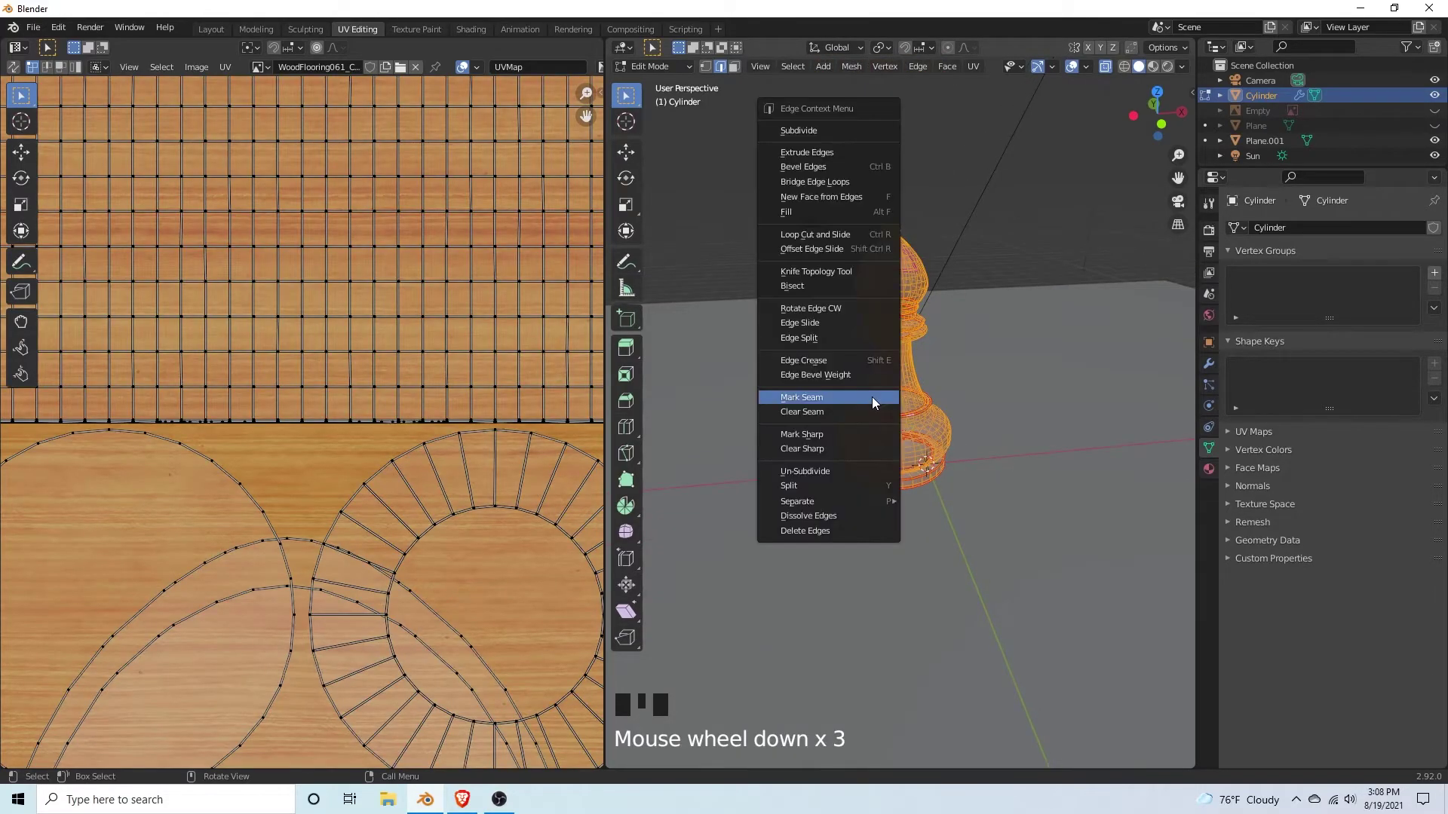
key("u")
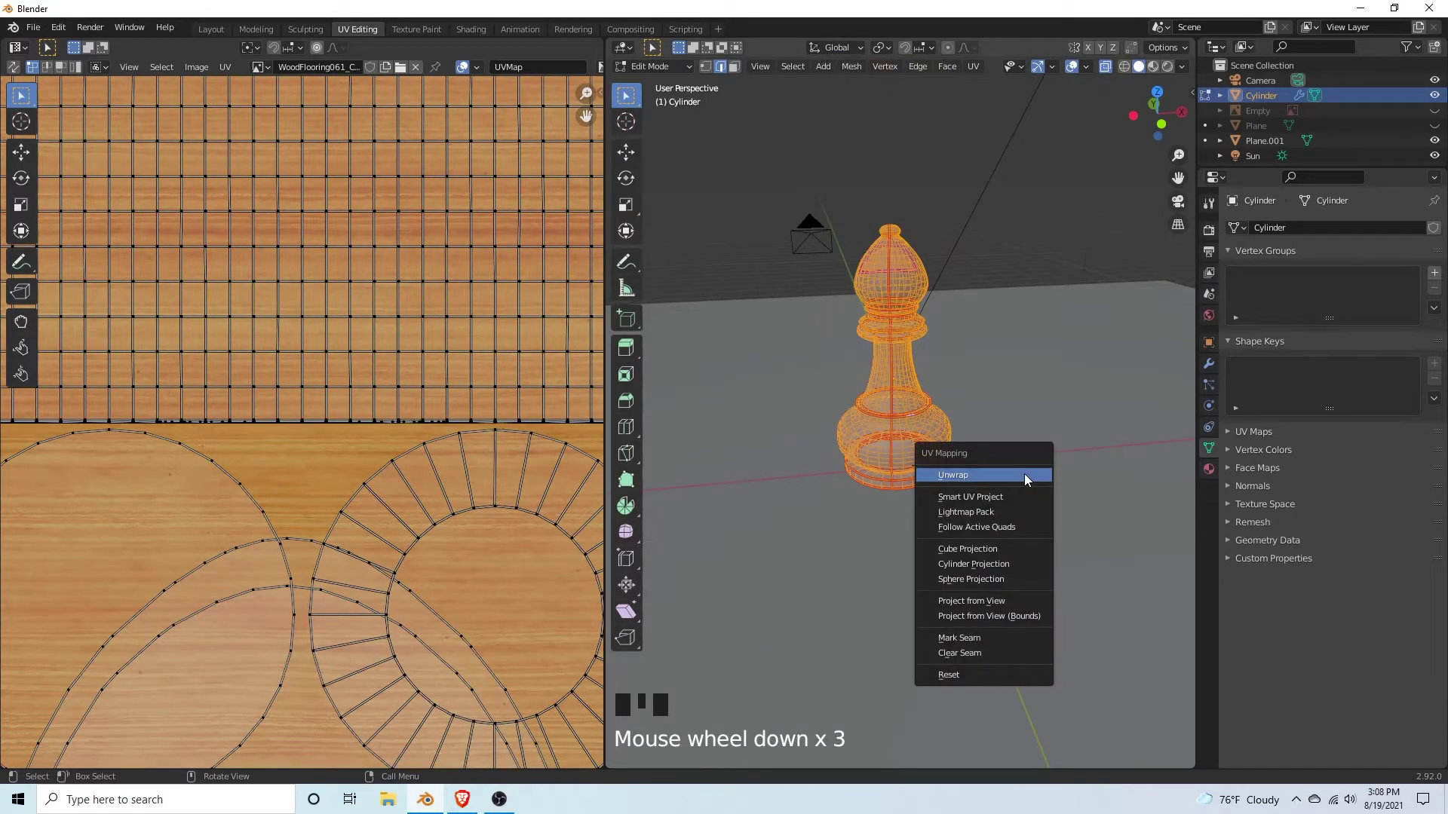
left_click(1027, 475)
scroll(379, 420, "down", 2)
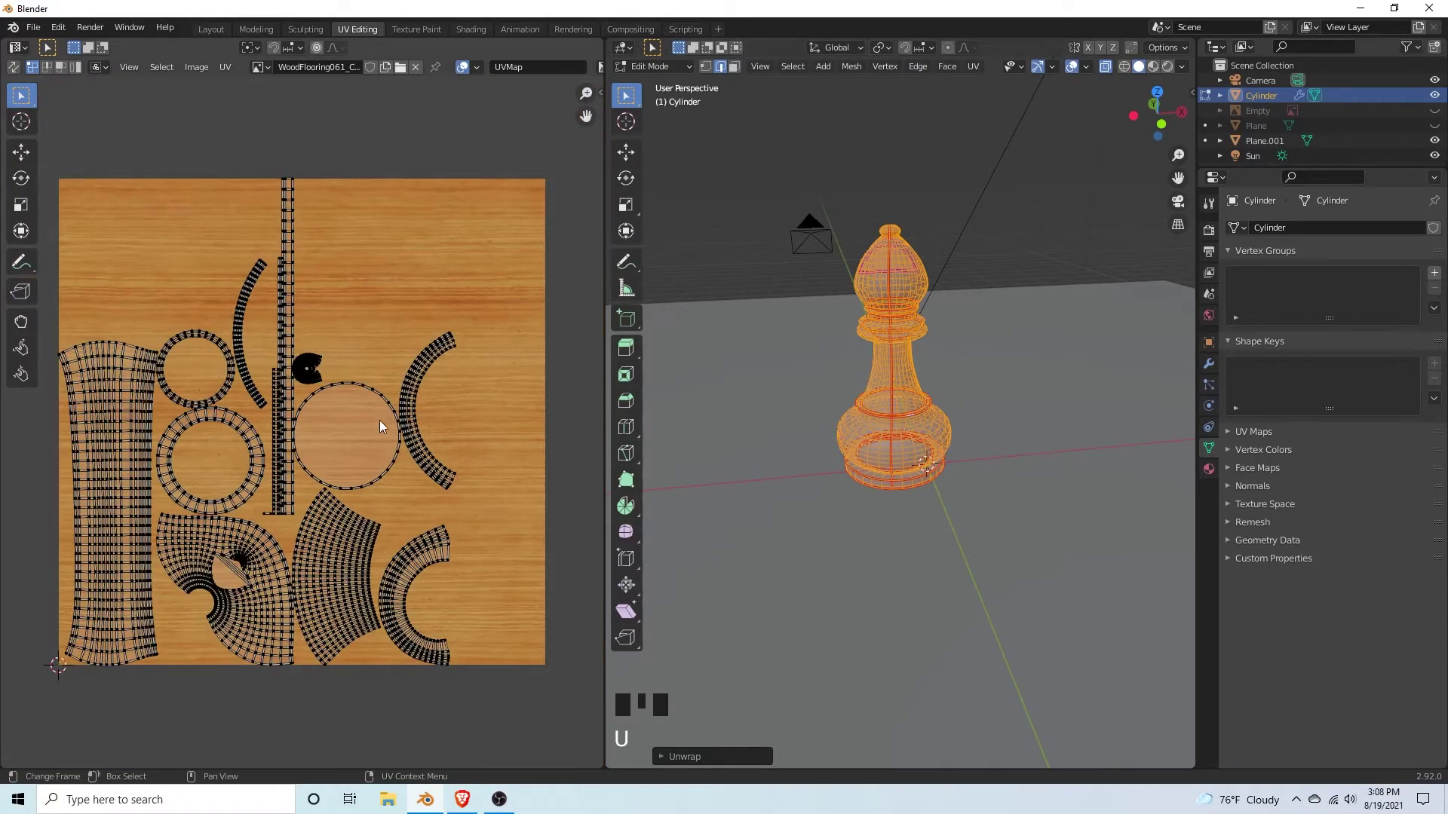
scroll(376, 423, "up", 2)
scroll(342, 413, "up", 3)
scroll(342, 413, "down", 5)
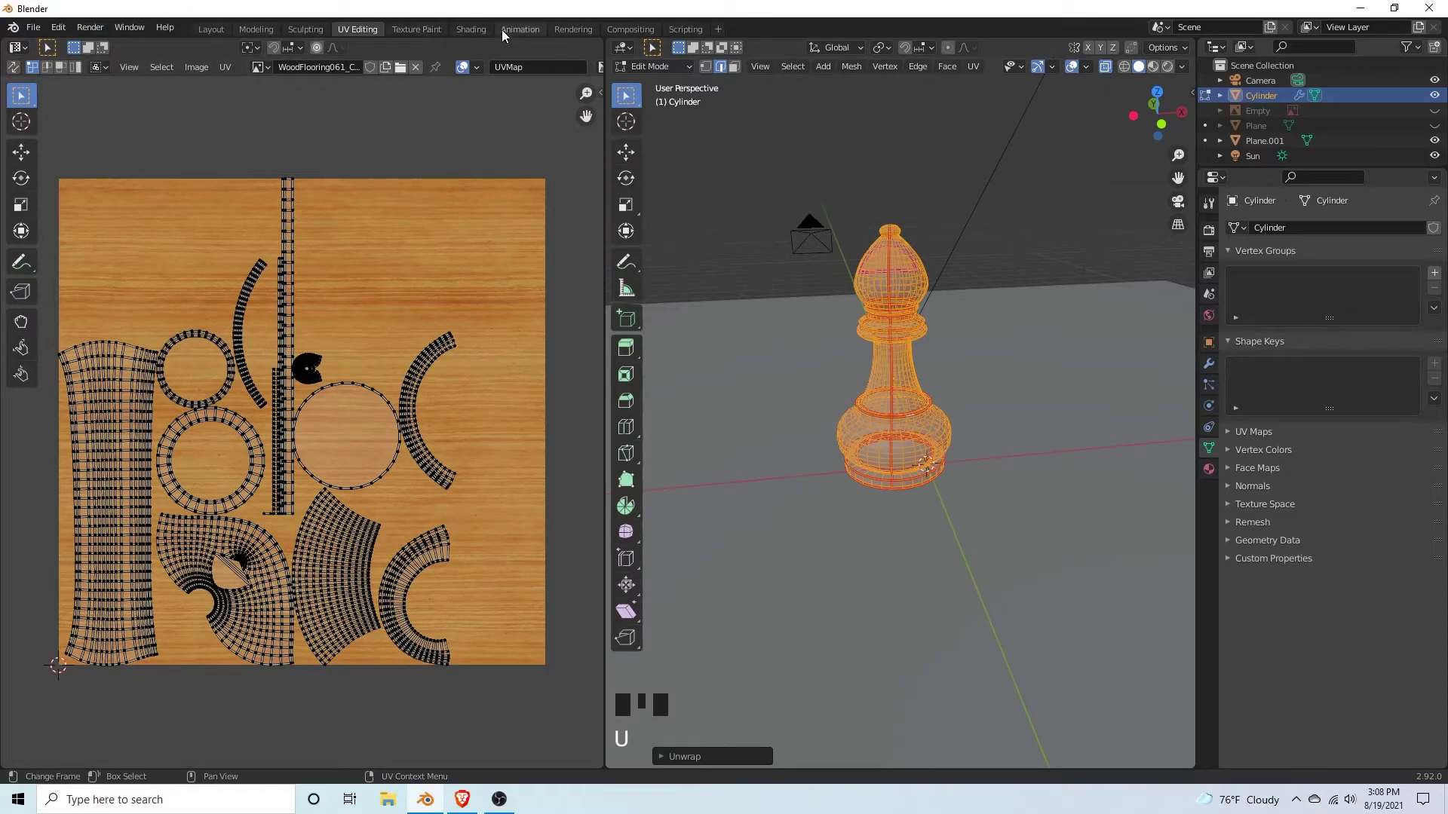
Step: Switch to the Shading workspace and orbit around the bishop
left_click(471, 28)
scroll(777, 256, "up", 2)
scroll(776, 254, "up", 3)
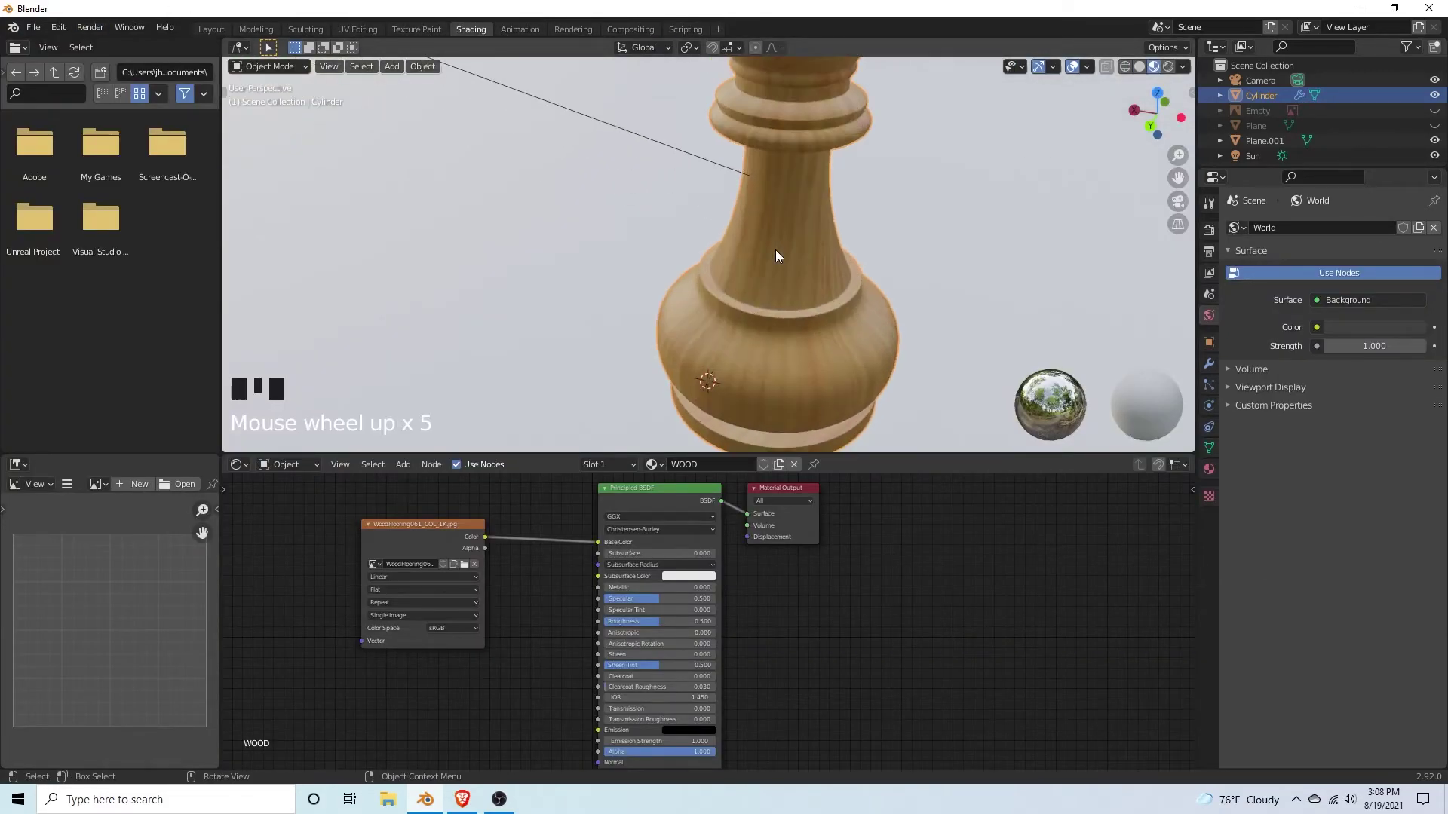
scroll(909, 274, "down", 1)
middle_click(867, 266)
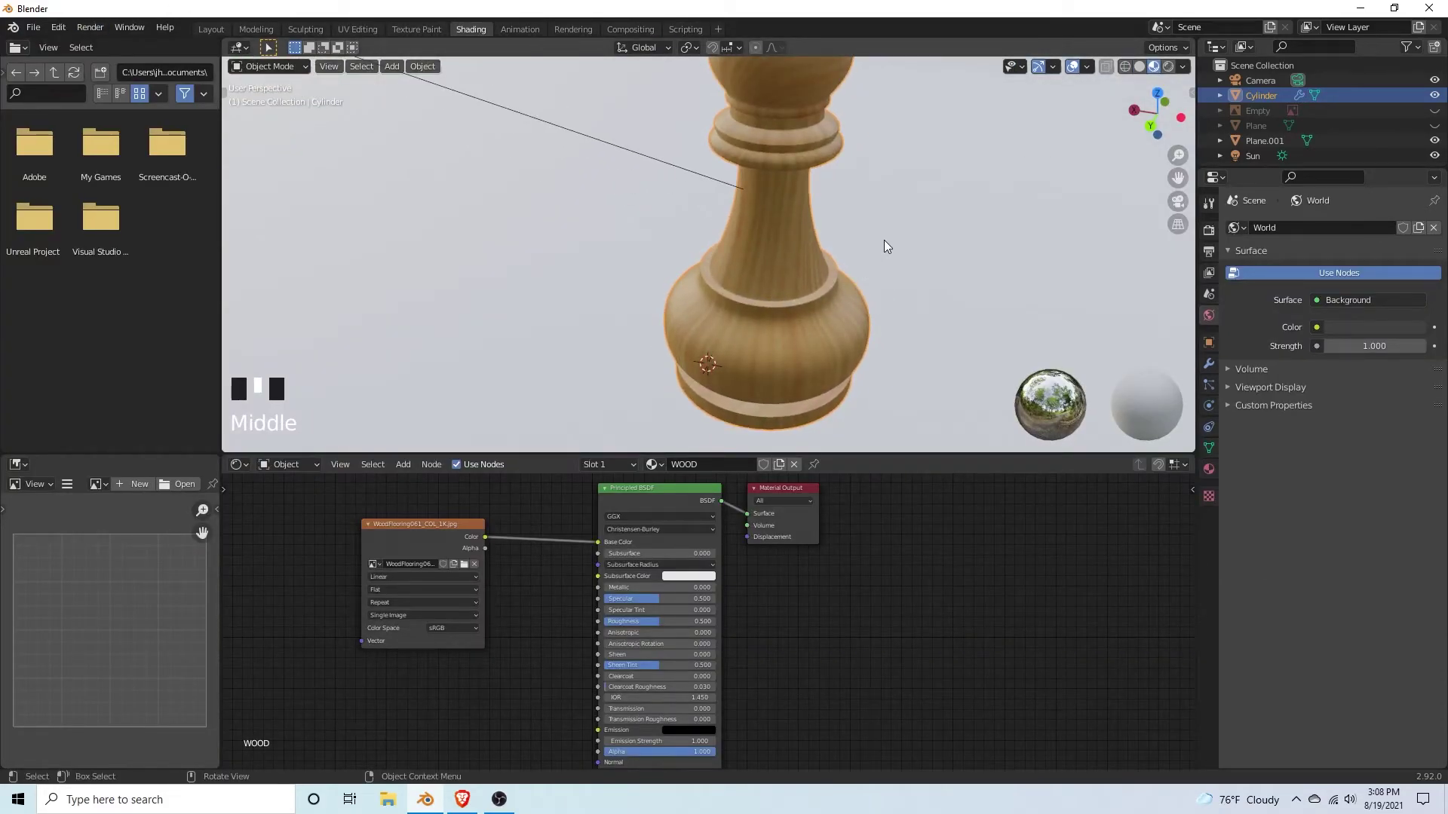
scroll(810, 273, "up", 1)
scroll(818, 269, "down", 2)
scroll(819, 275, "down", 3)
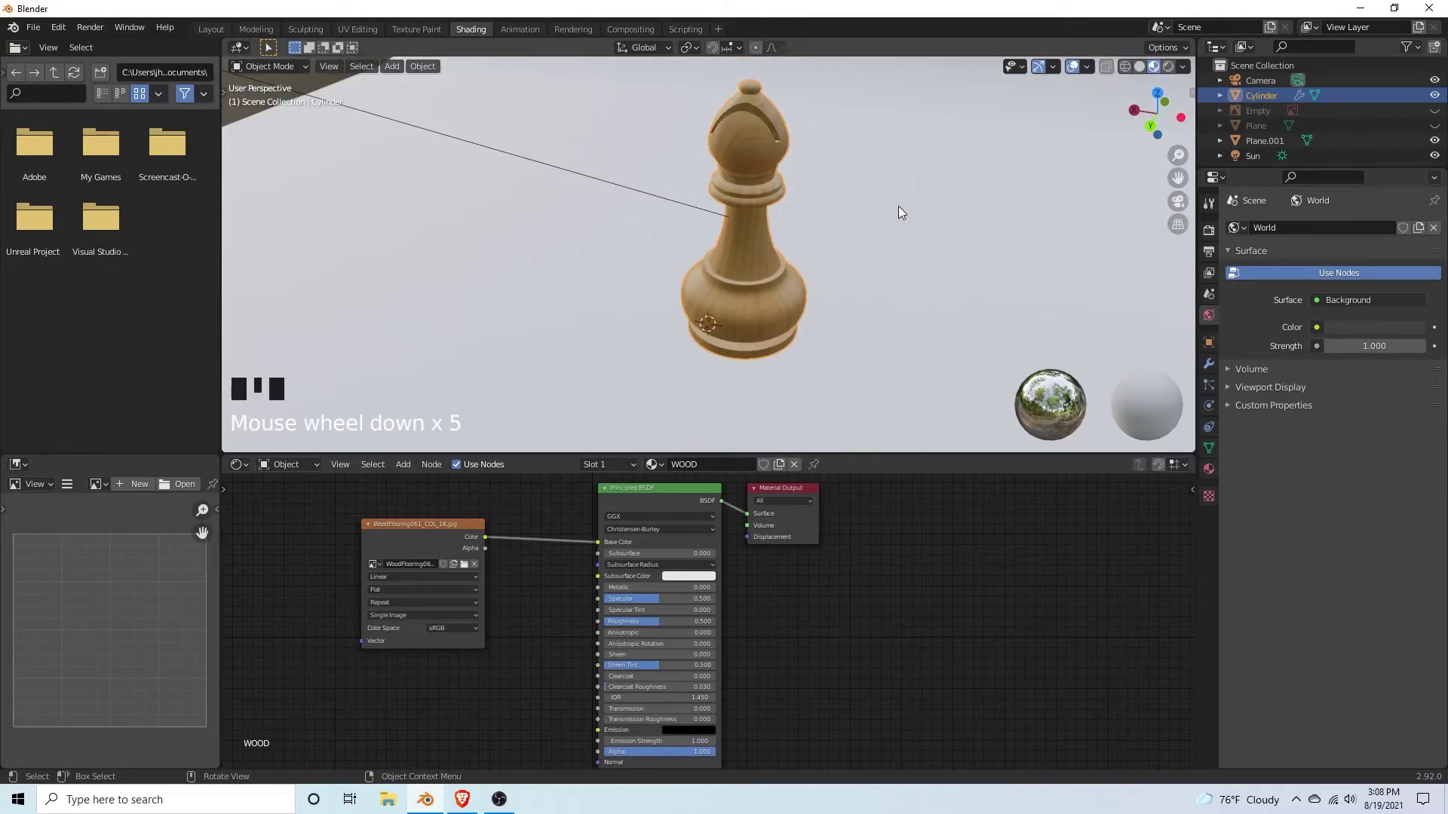
middle_click_drag(741, 287, 840, 261)
scroll(812, 262, "up", 1)
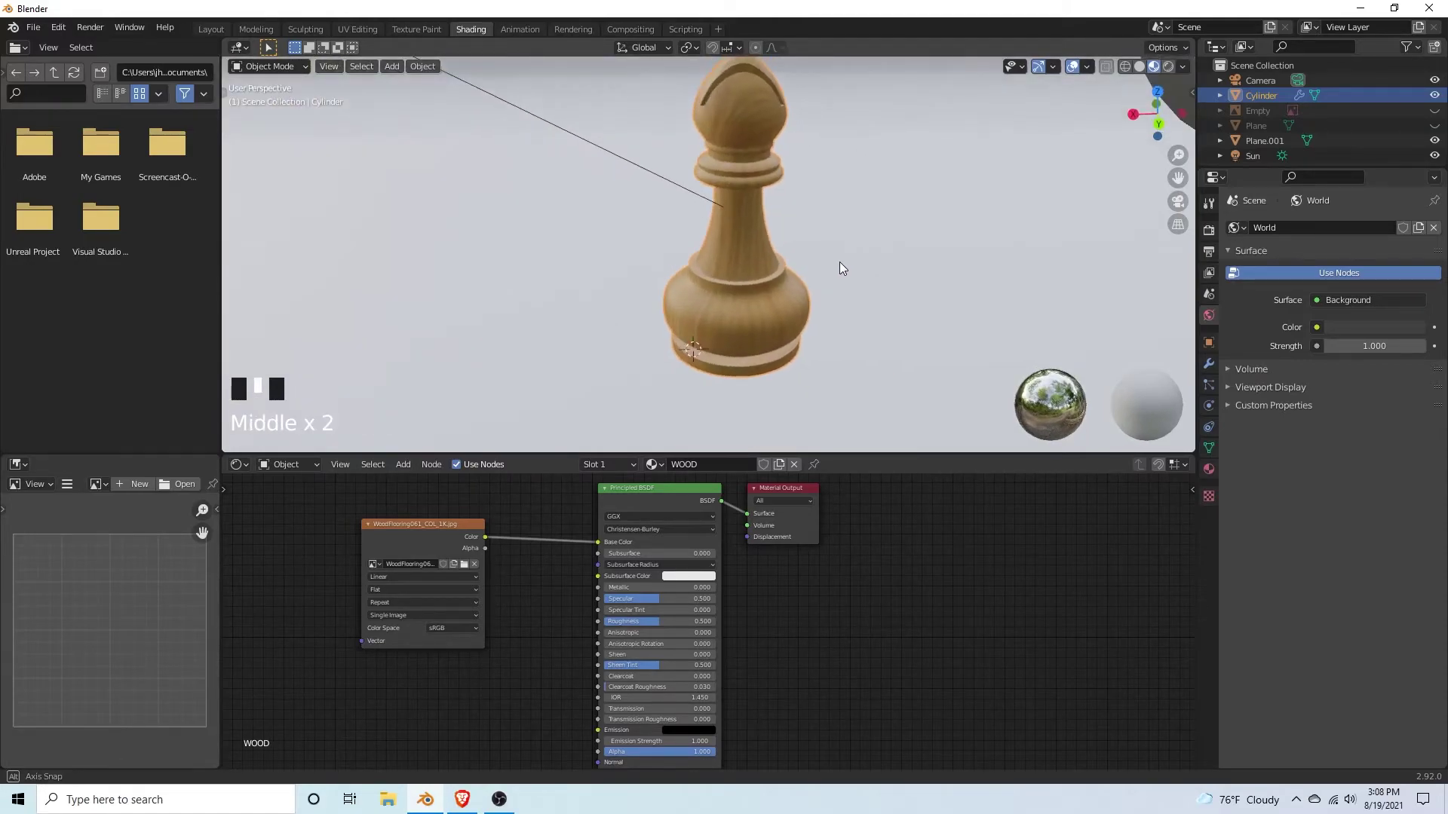
scroll(423, 515, "down", 1)
scroll(383, 523, "down", 1)
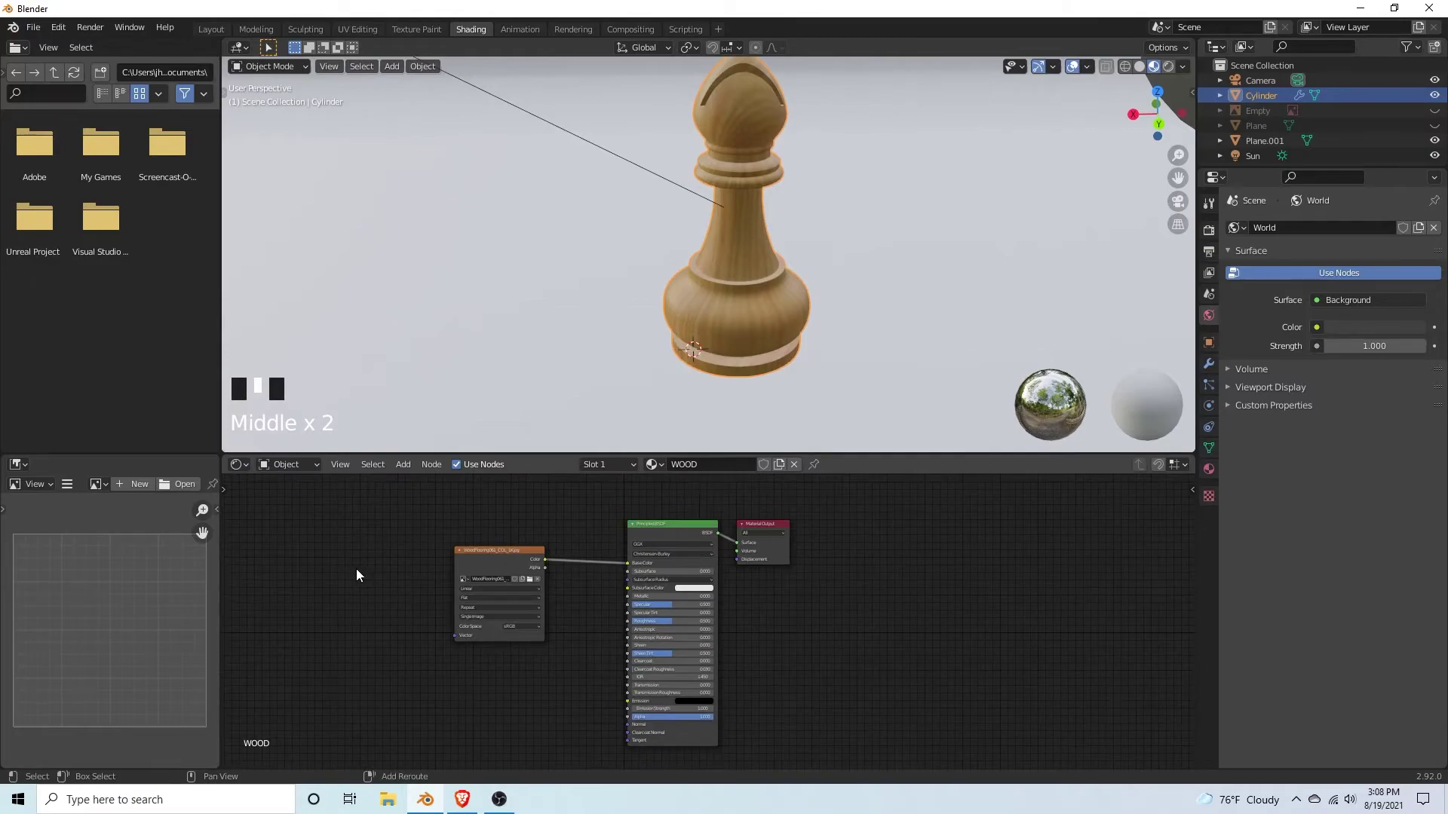
Step: Add Texture Coordinate and Mapping nodes, linking UV into the Mapping node
key("shift+a")
type("tex")
key("Return")
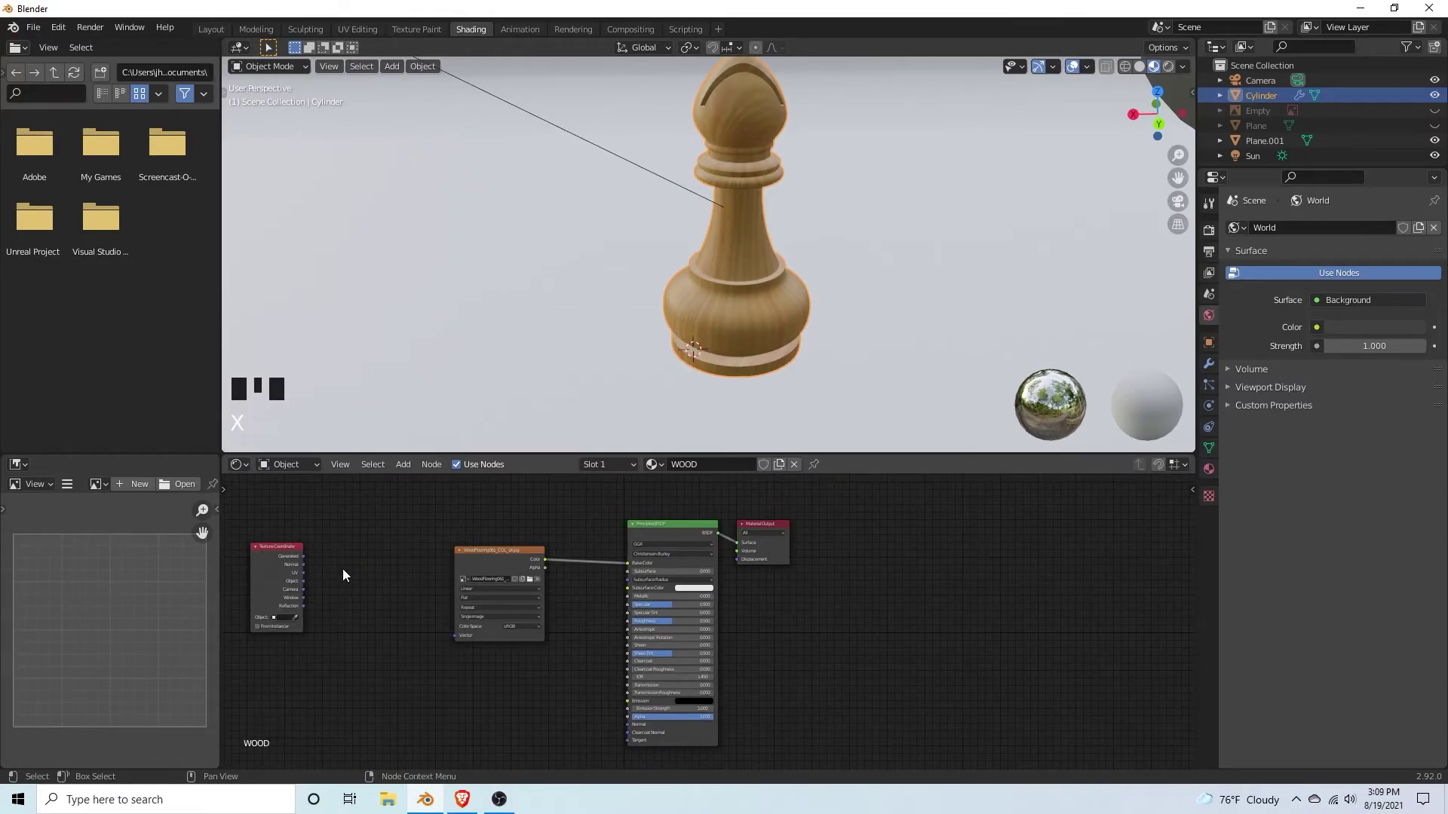
key("shift+a")
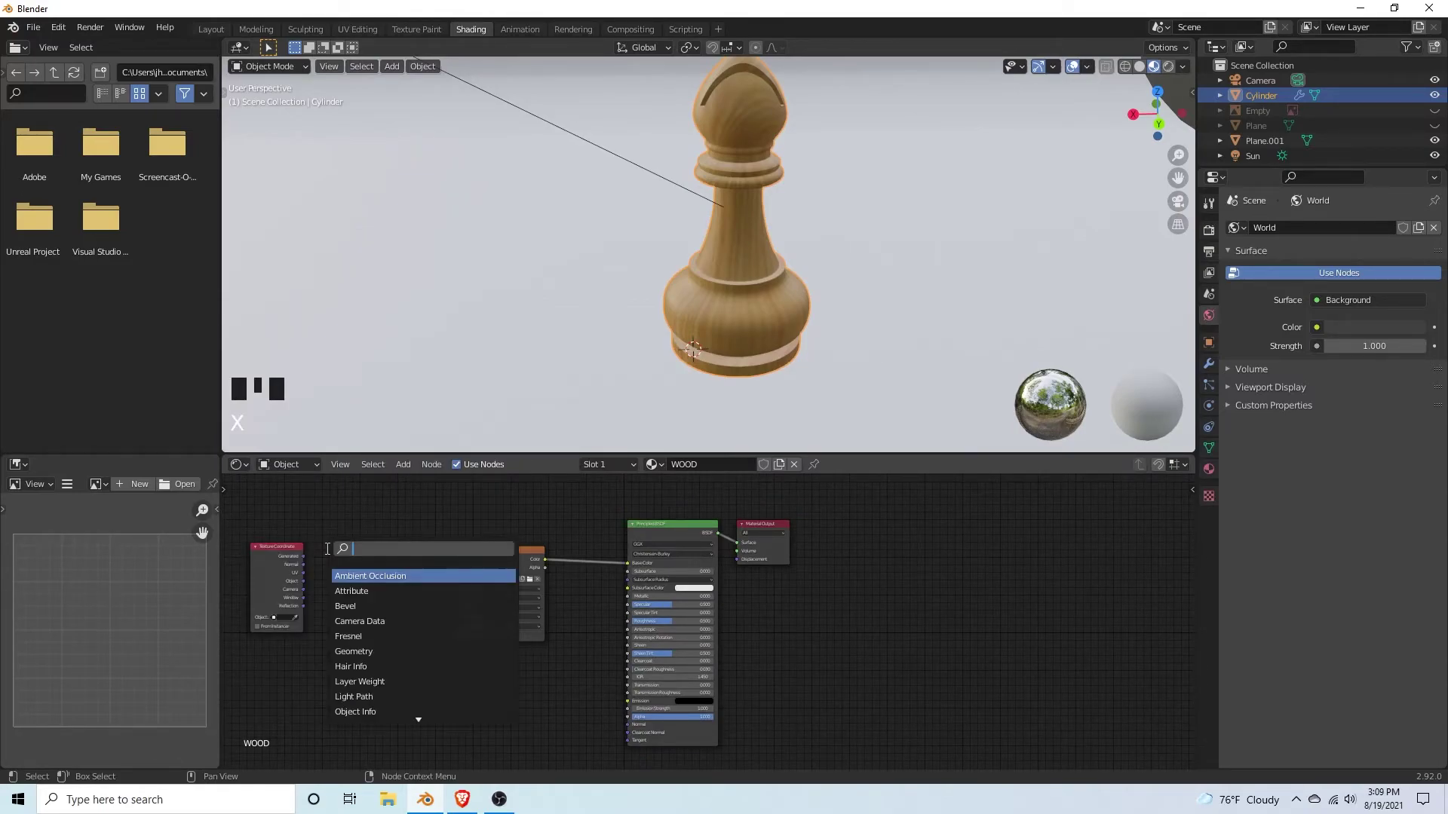
type("map")
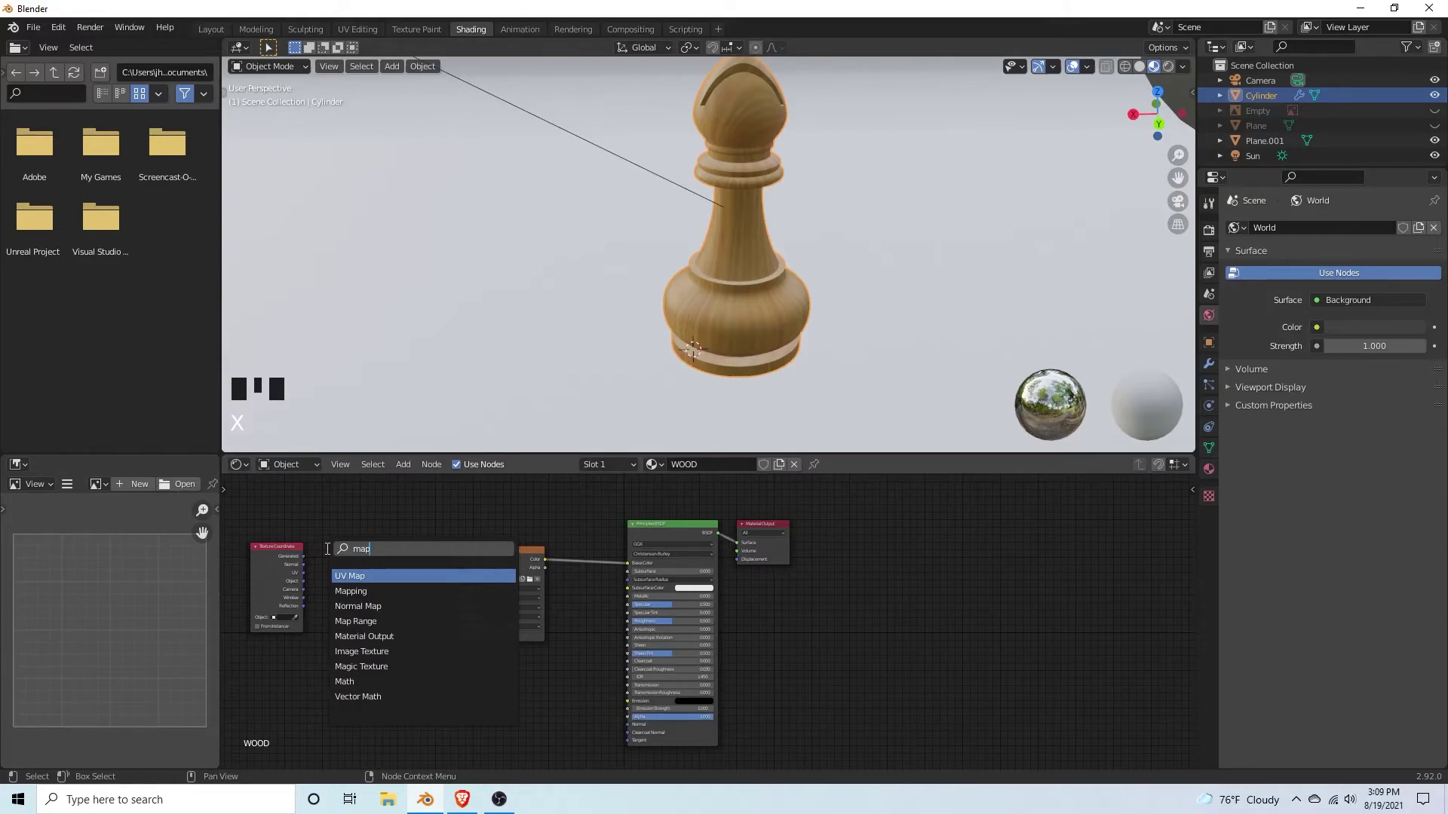
left_click(354, 591)
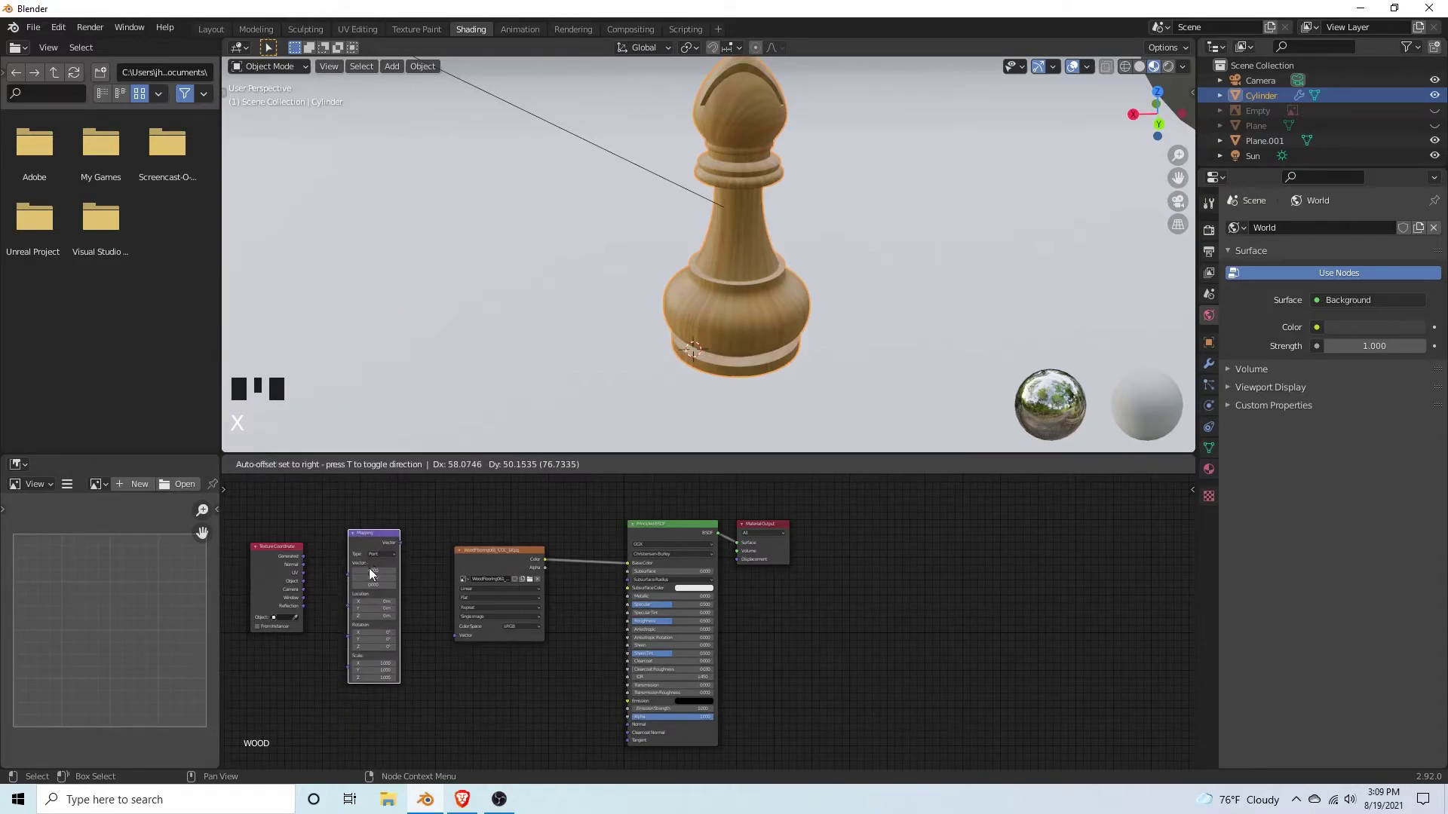
left_click(369, 568)
left_click_drag(303, 572, 455, 632)
Step: Set the Mapping node's scale to 5, 5, 5 and adjust its X rotation
middle_click_drag(377, 610, 317, 596)
left_click(320, 644)
type("1.0")
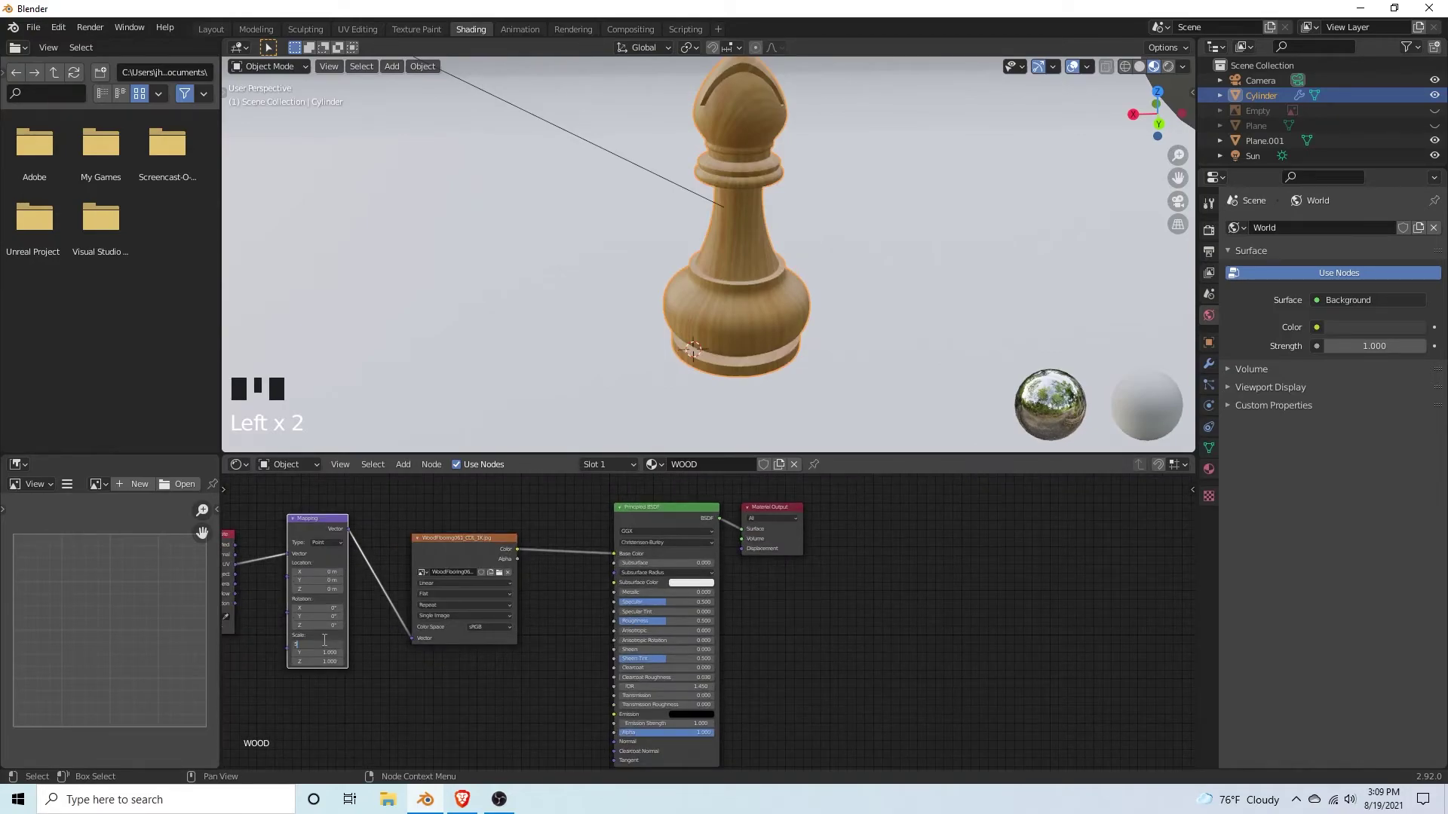
left_click(324, 640)
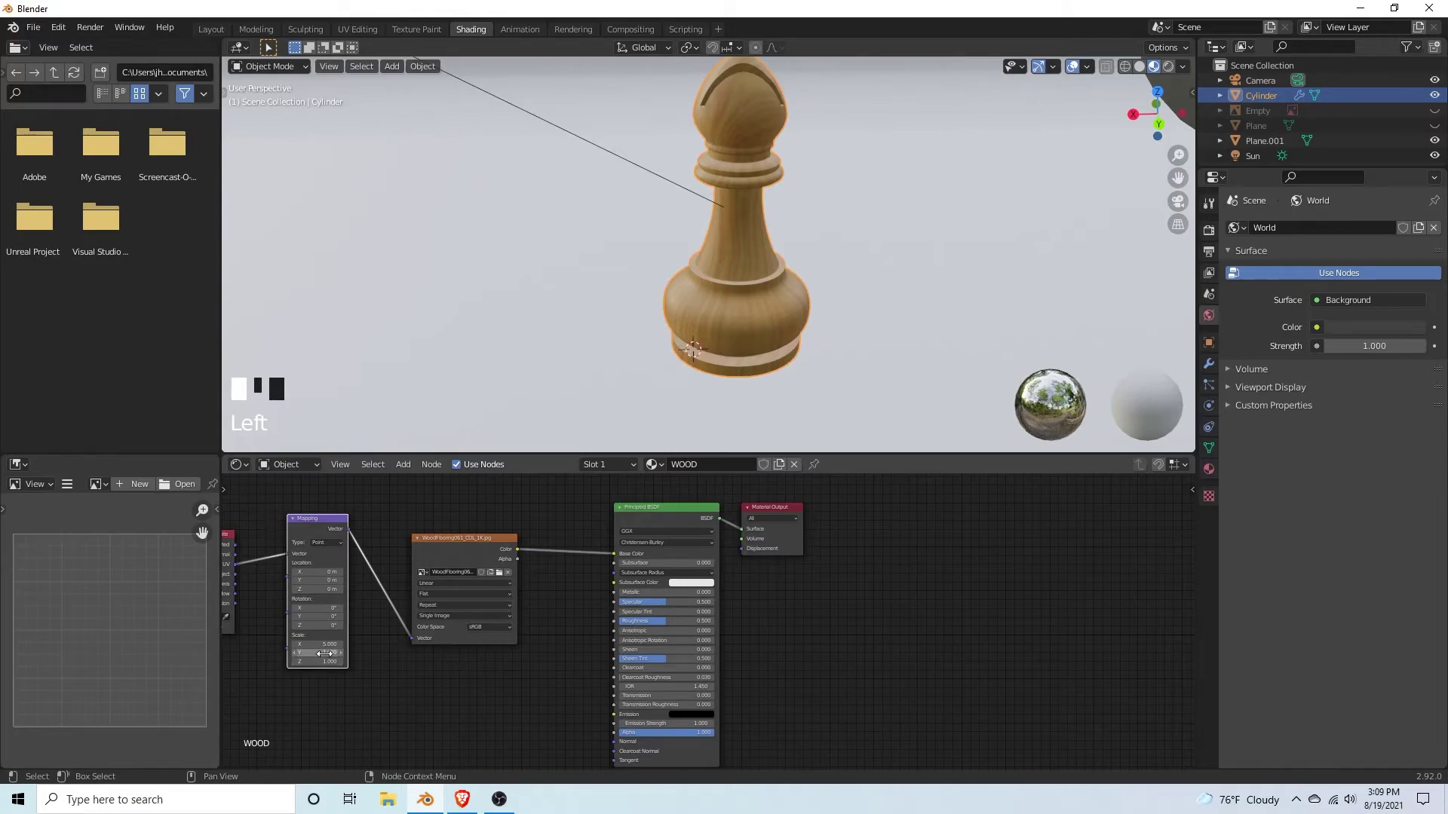
left_click(324, 653)
type("5")
left_click(303, 662)
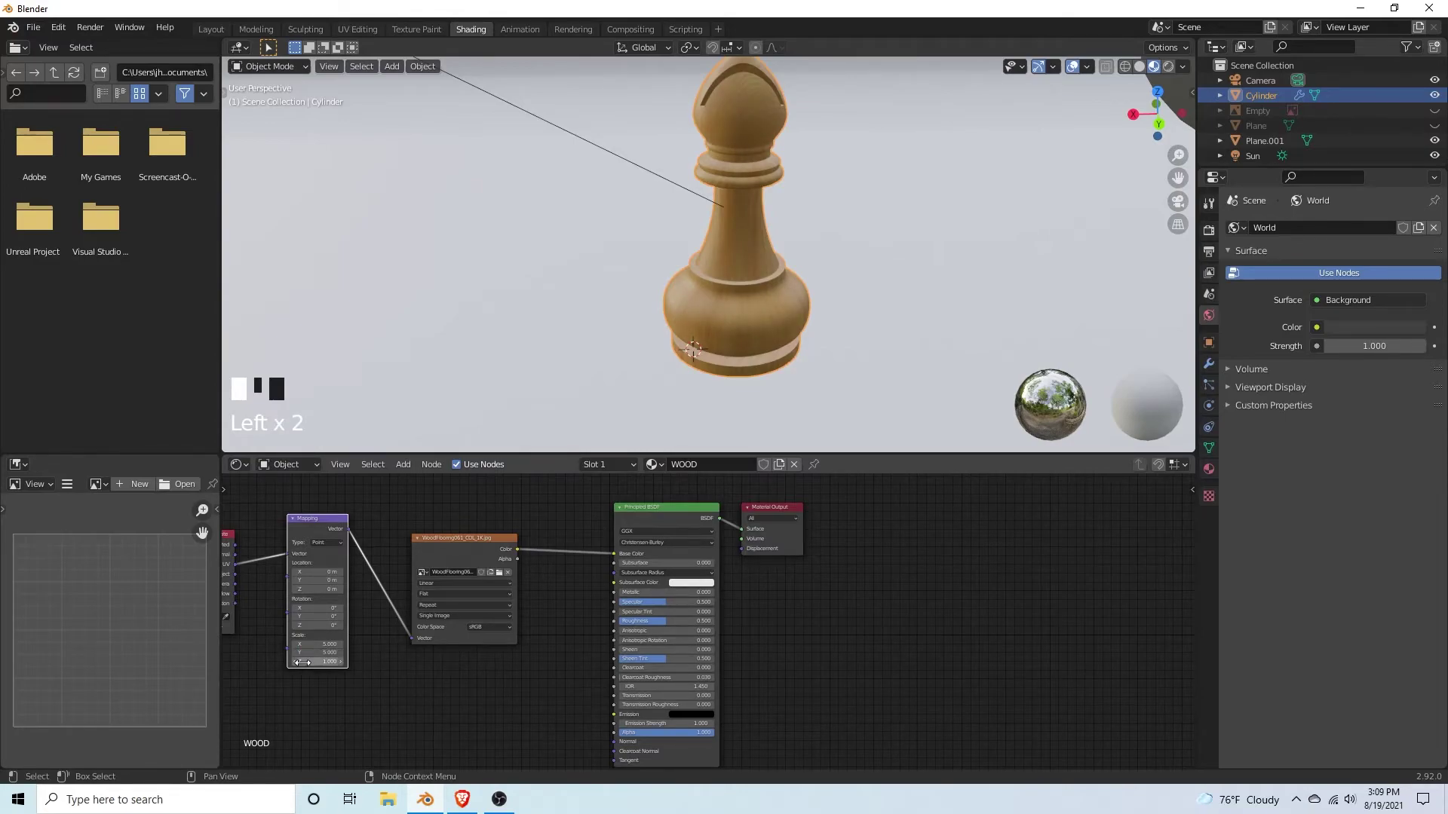
type("5")
left_click(329, 661)
left_click_drag(311, 608, 336, 571)
Step: Set the WOOD shader's Roughness to 0.4
scroll(961, 170, "down", 2)
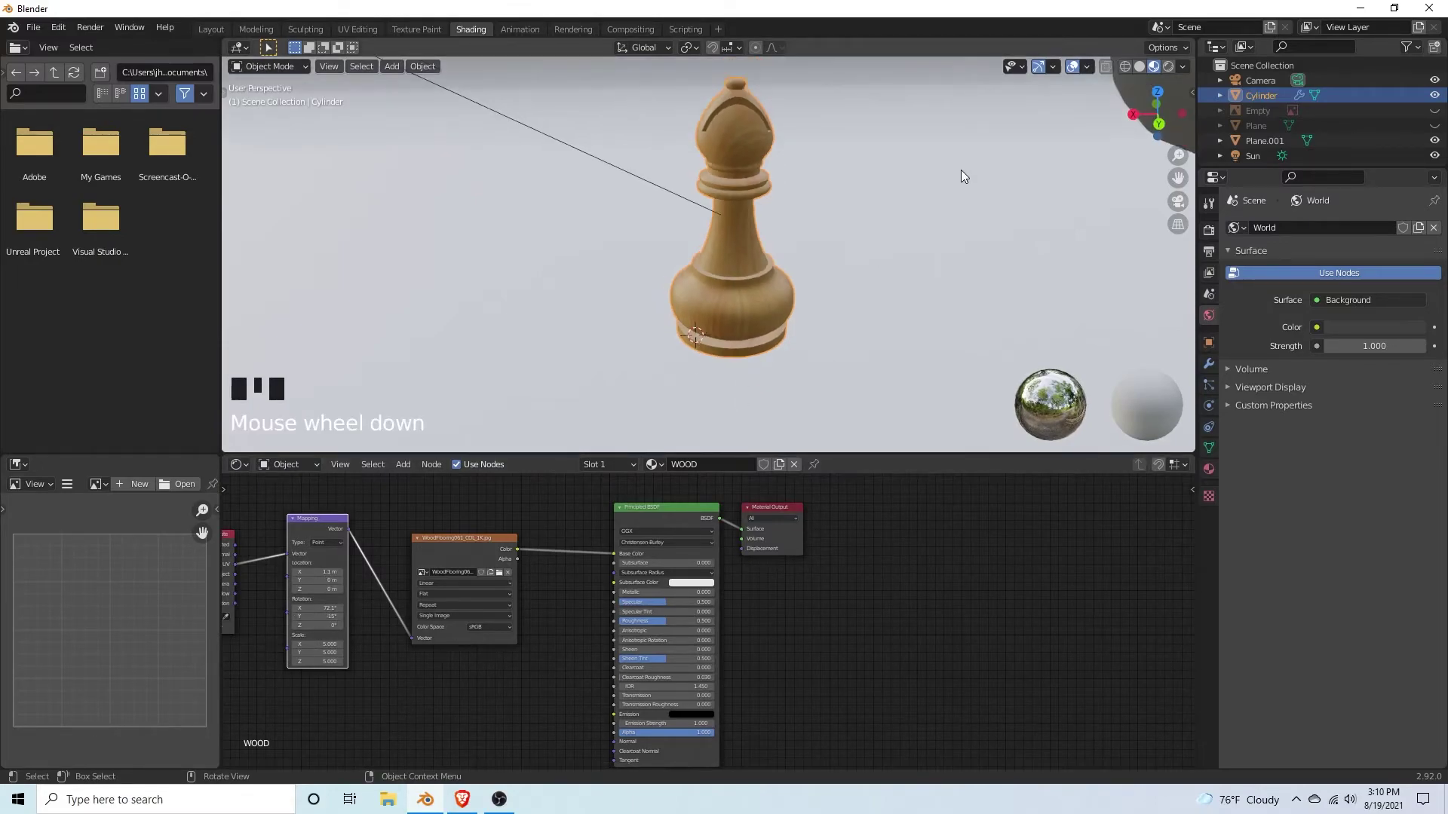
scroll(650, 300, "down", 4)
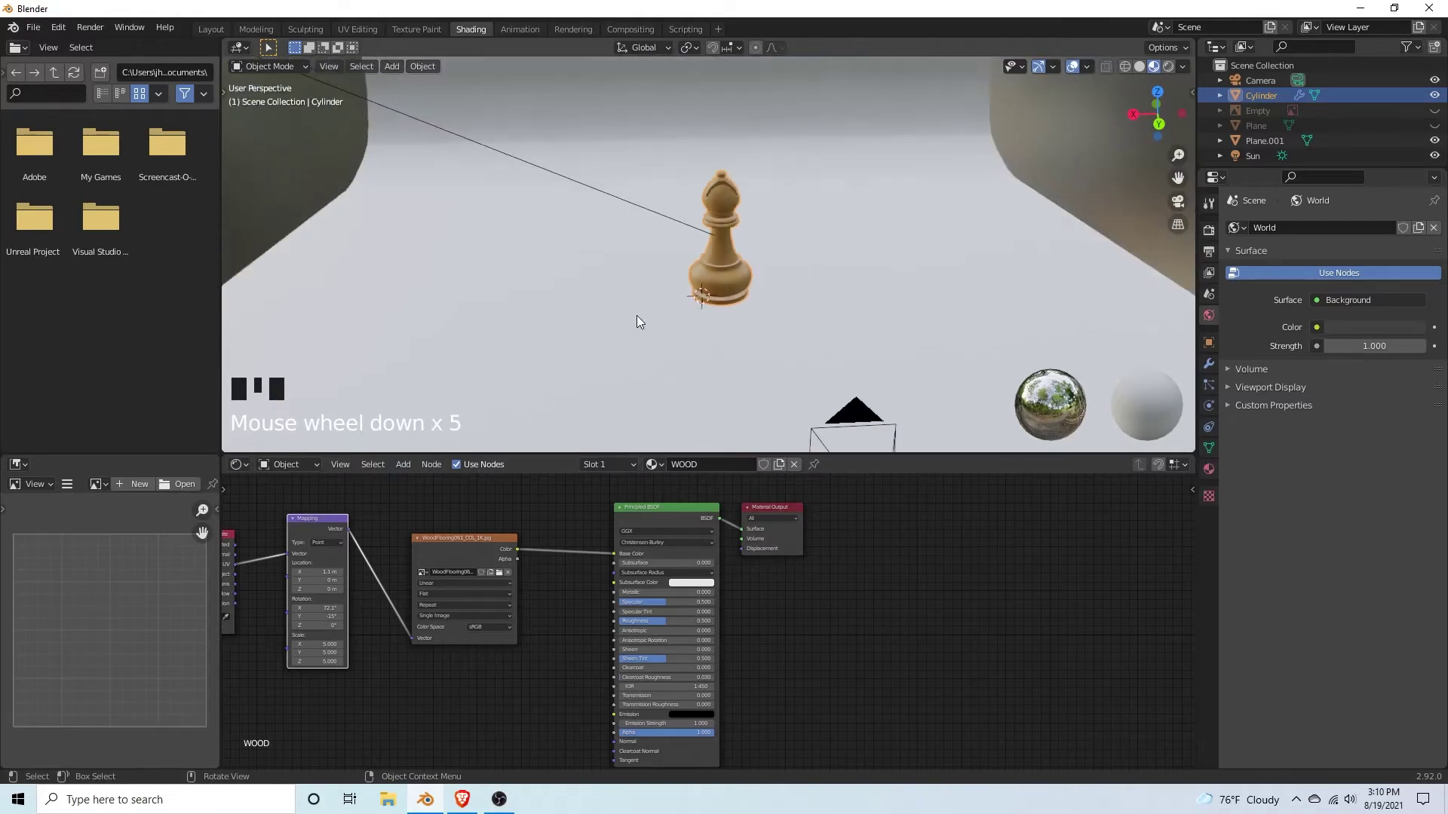
left_click(453, 671)
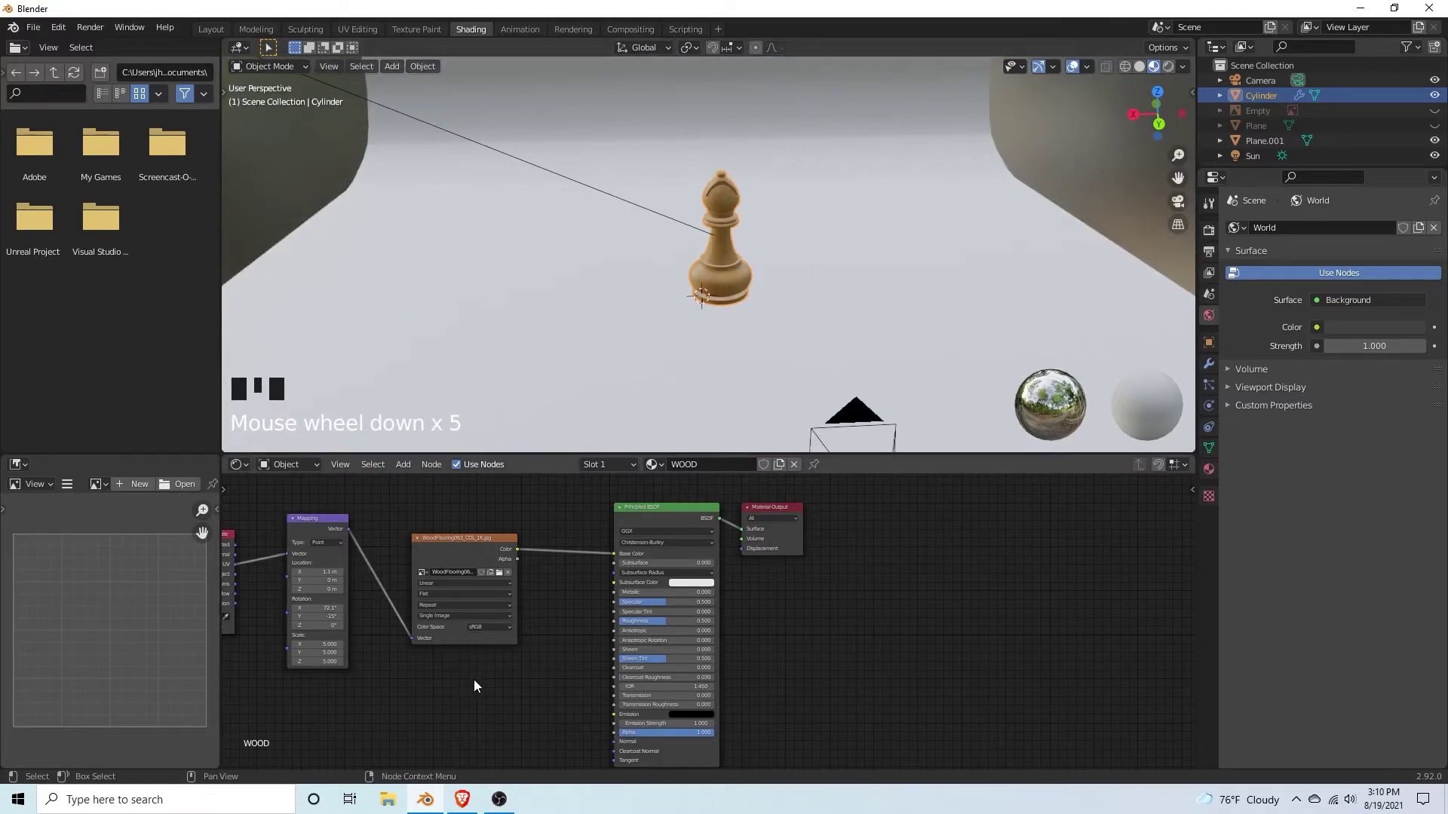
left_click(653, 621)
type("4")
key("Return")
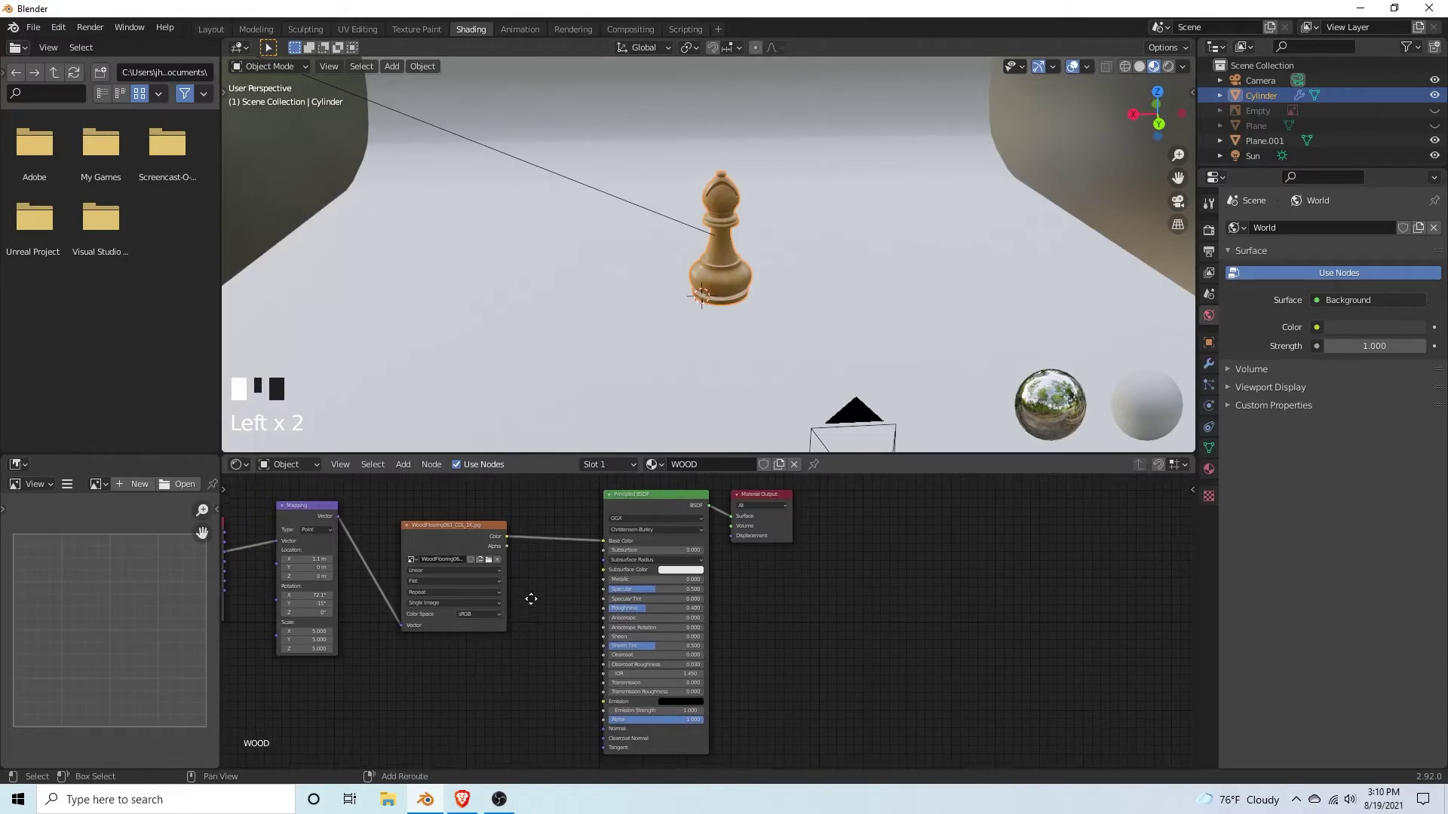
Step: Add an Image Texture node below the shader
middle_click_drag(526, 596, 583, 449)
key("shift+a")
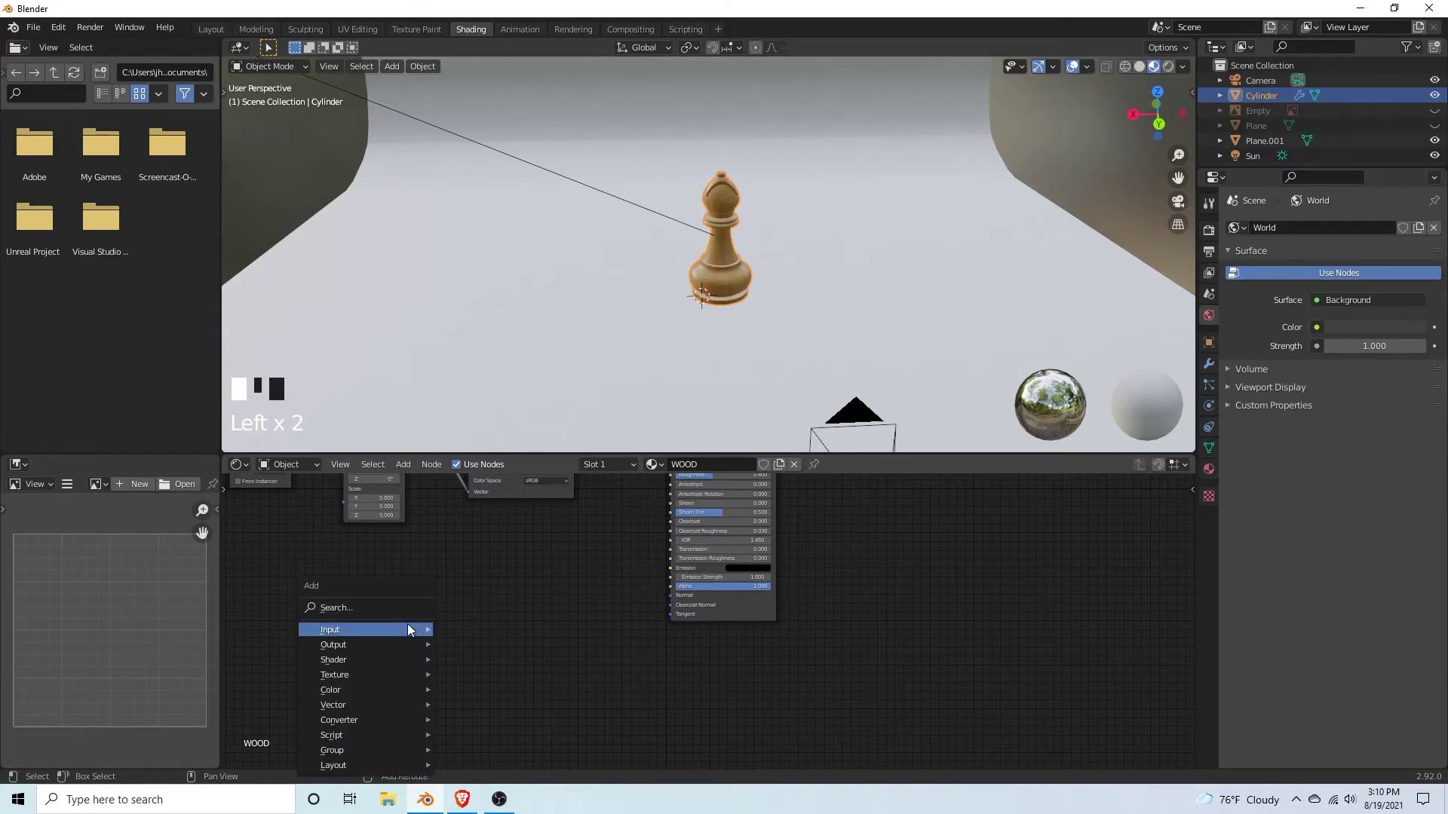
left_click(389, 608)
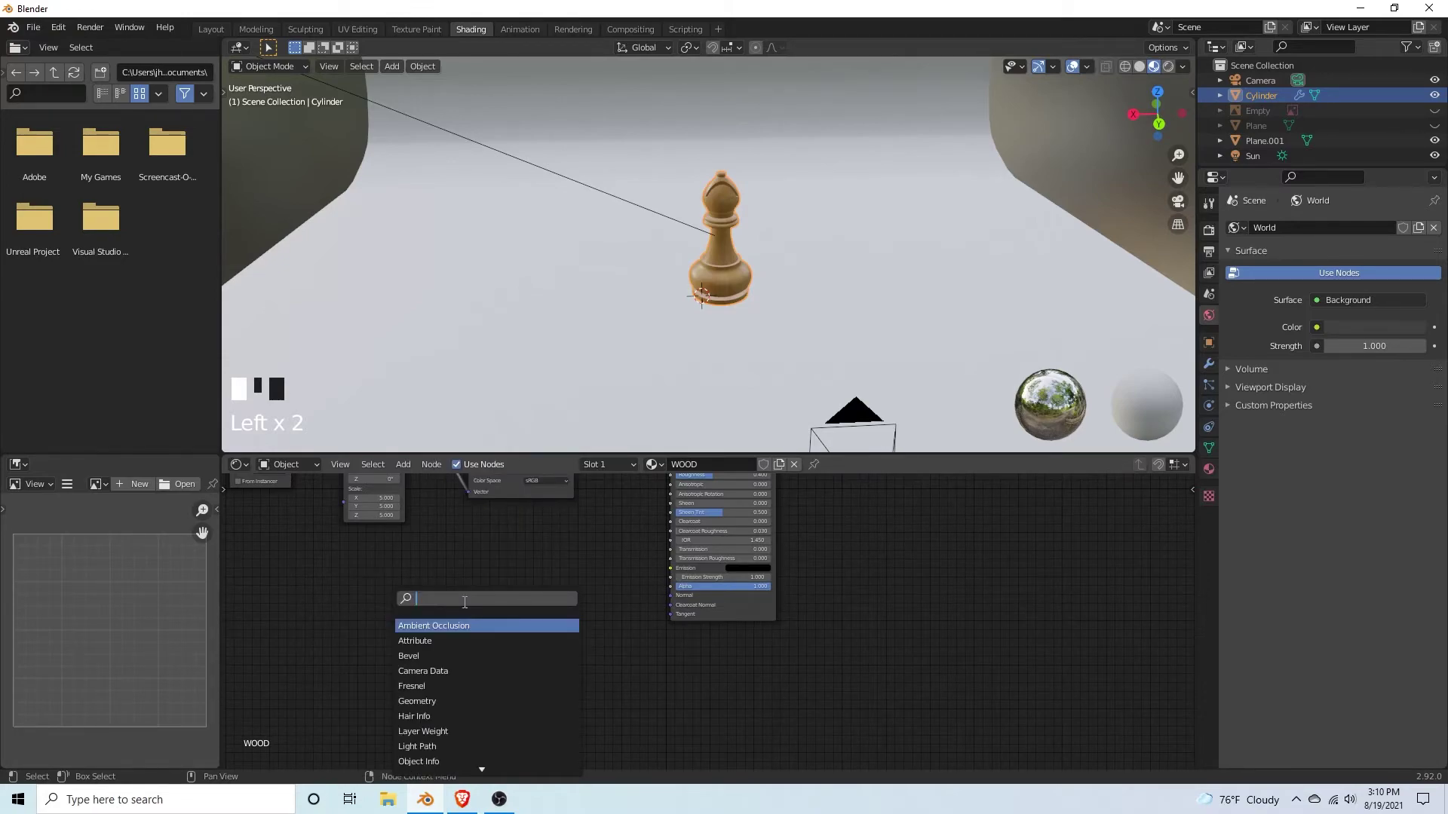
type("image")
key("Return")
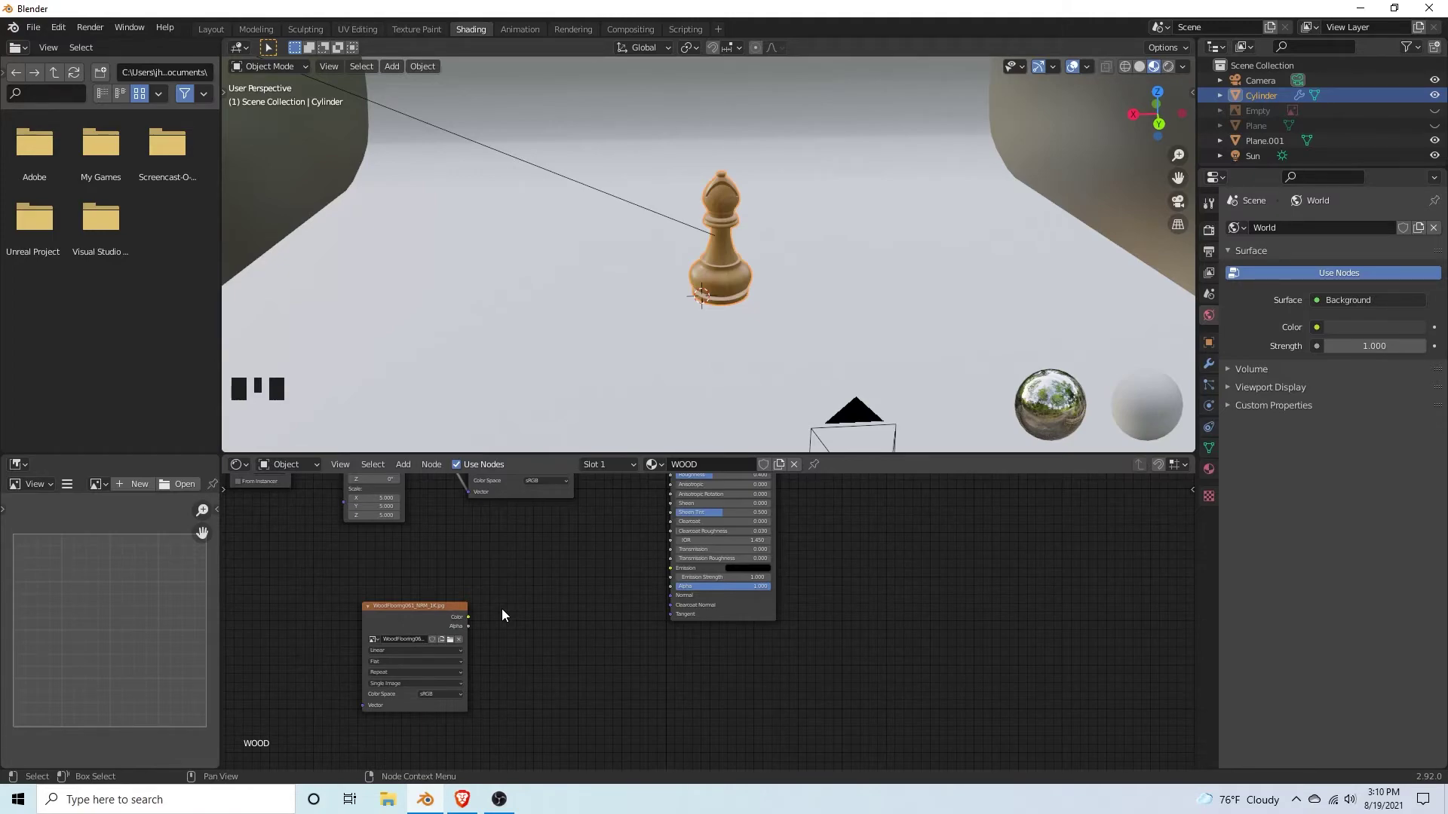
Step: Add a Normal Map fed by the Non-Color image, linked into the shader's Normal
key("shift+a")
left_click(507, 610)
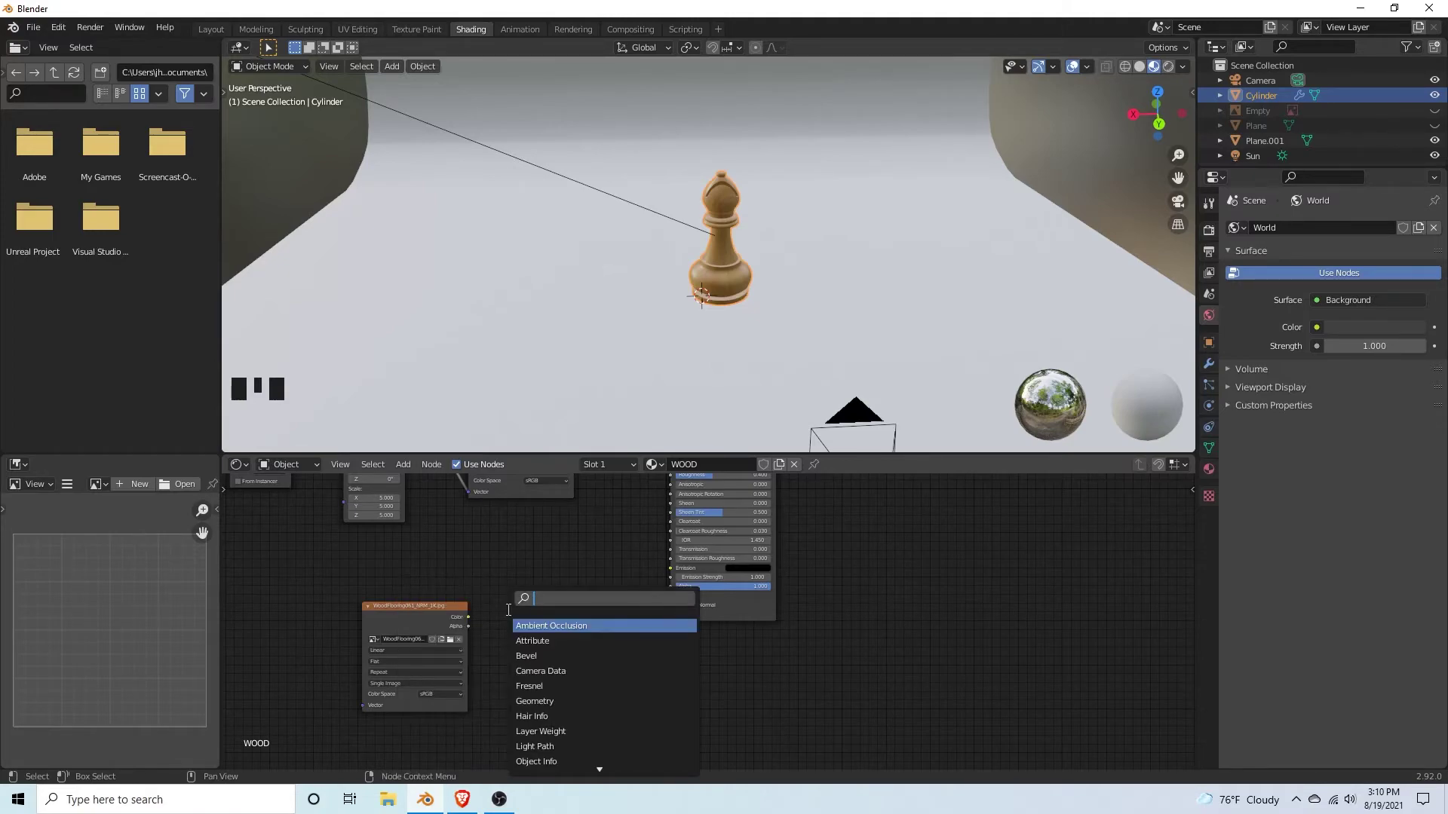
type("norm")
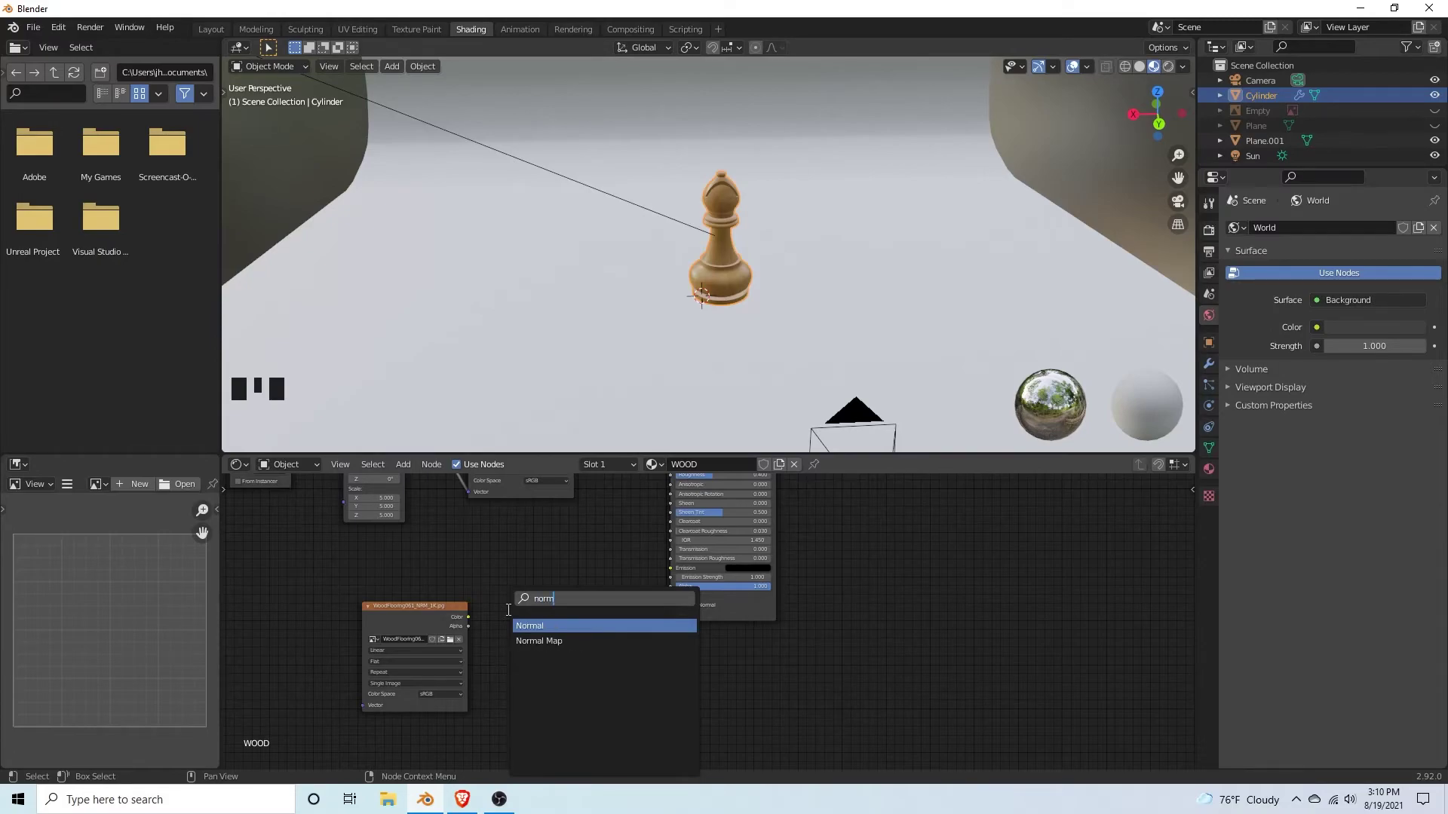
key("Down")
key("Return")
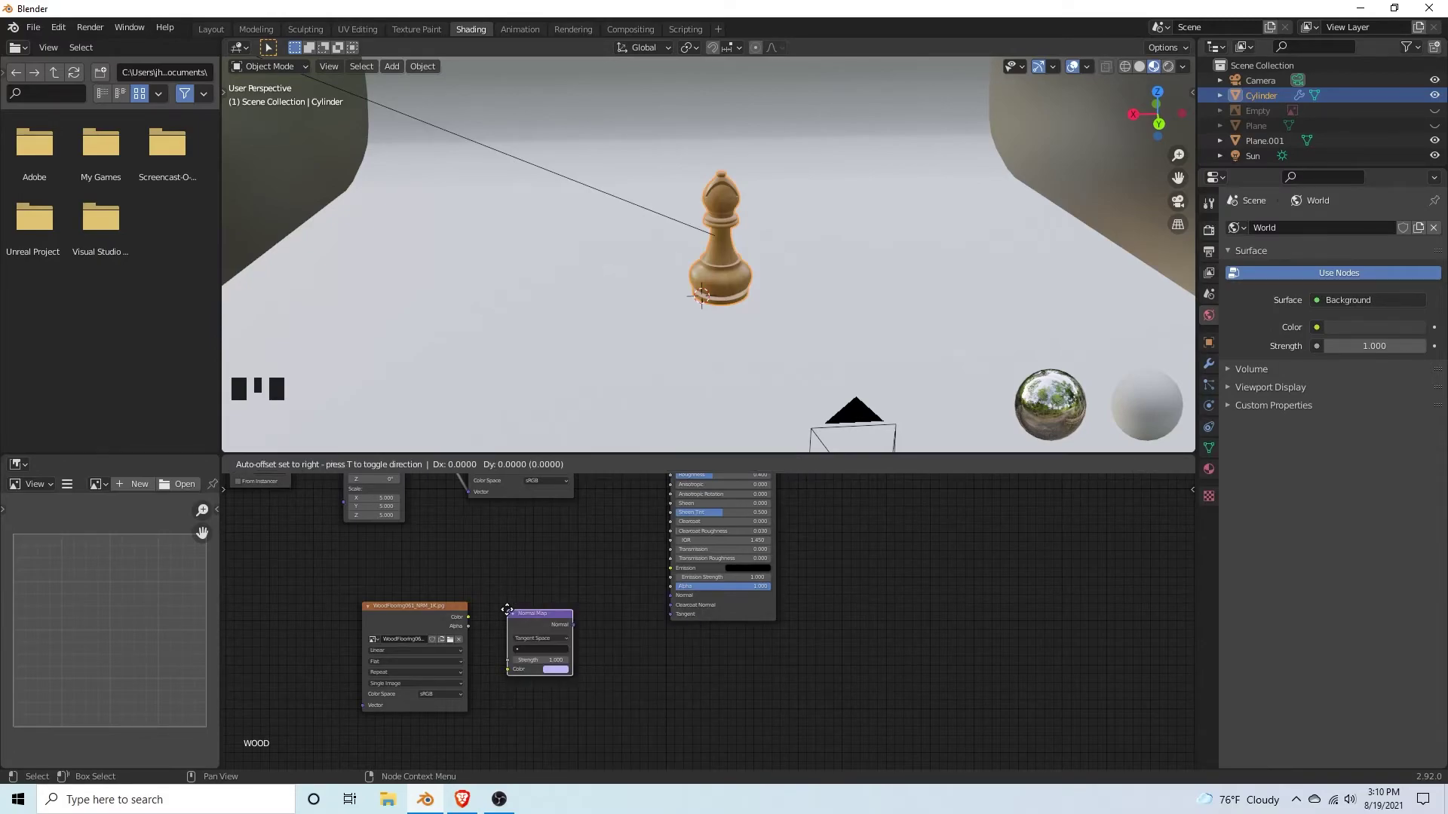
left_click(507, 609)
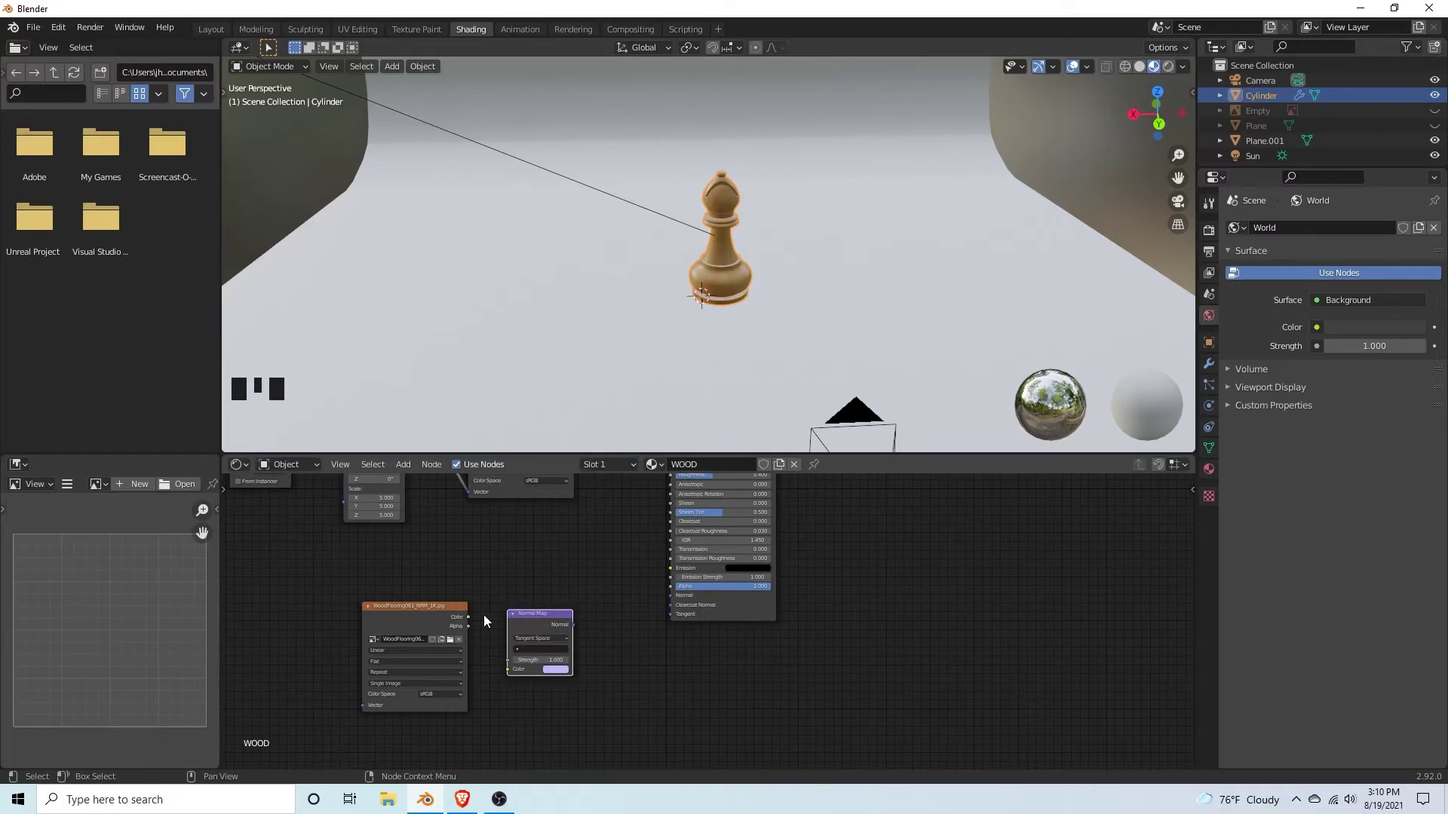
left_click(422, 693)
left_click(431, 655)
left_click_drag(469, 618, 508, 669)
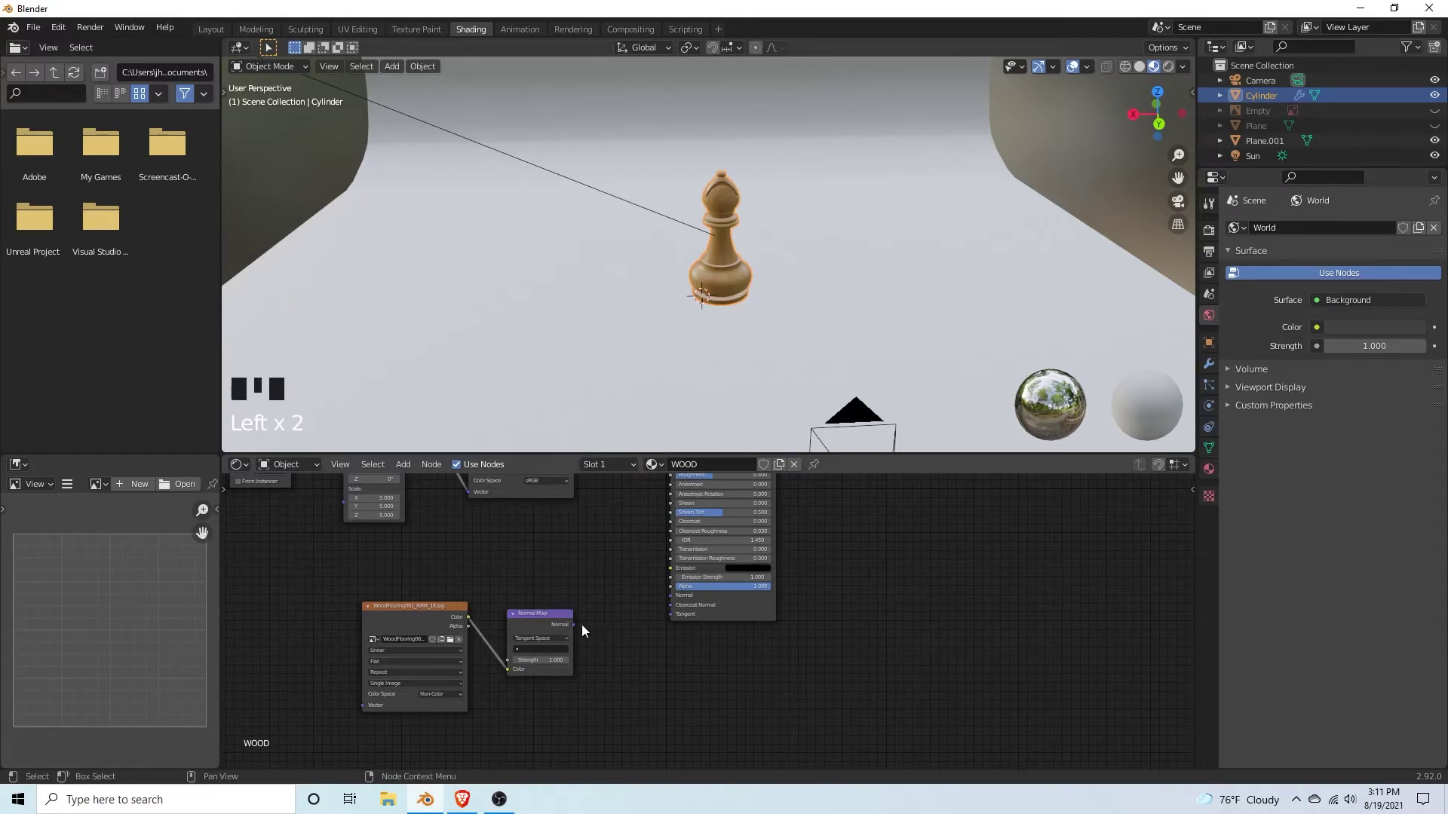
left_click_drag(574, 624, 671, 595)
scroll(636, 632, "down", 3)
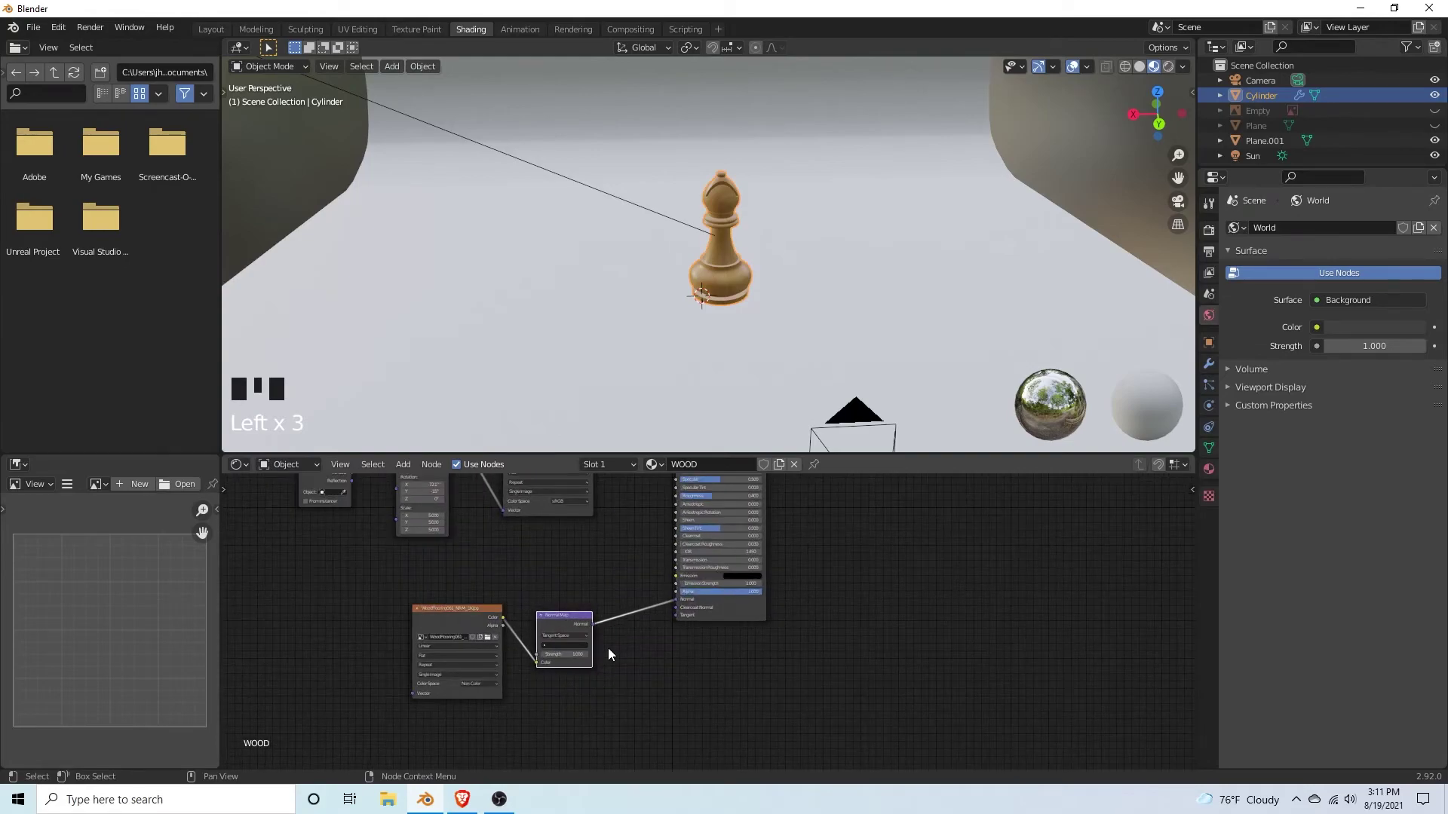
scroll(609, 633, "down", 4)
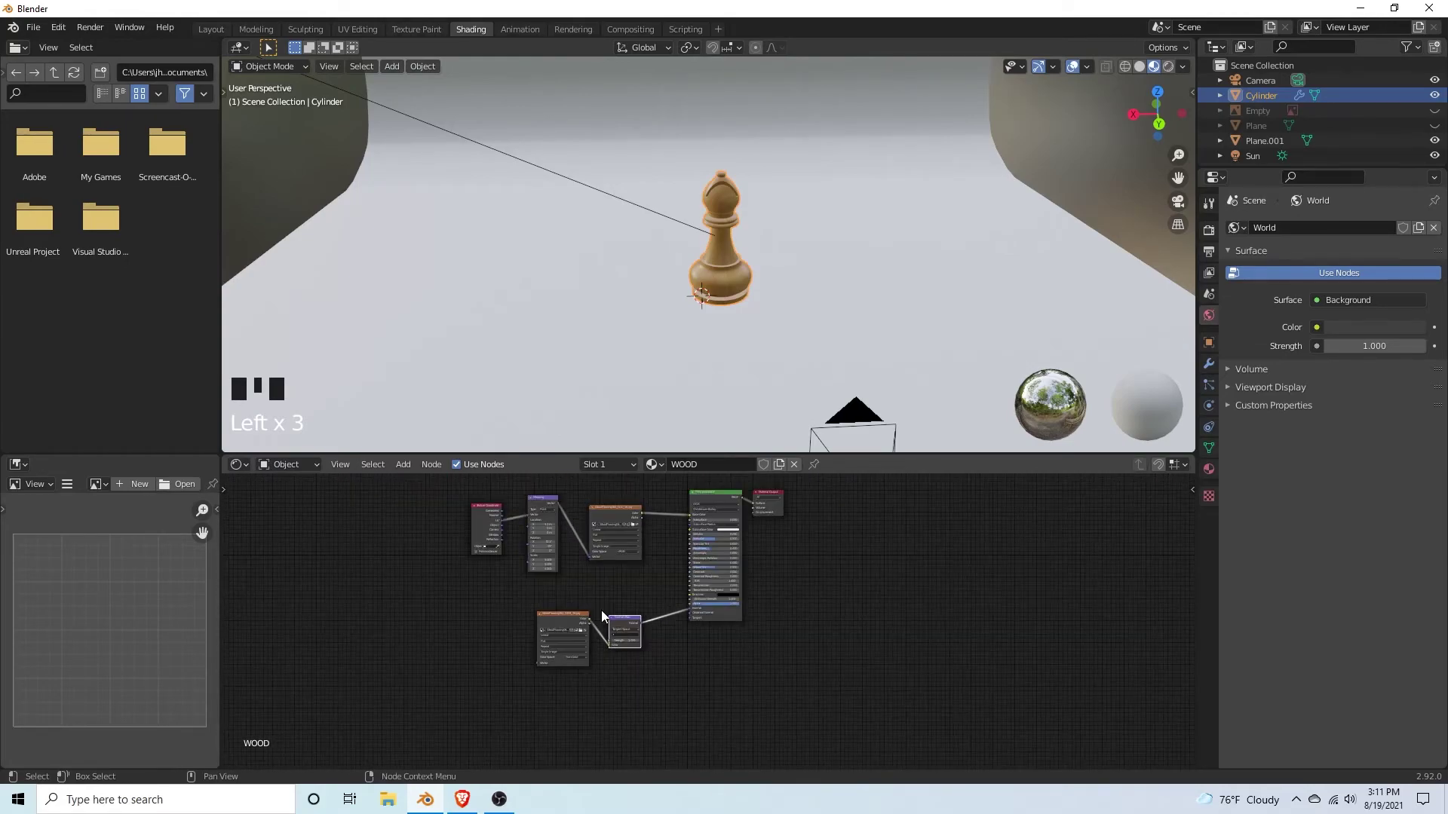
Step: Return to the Layout workspace and hide the backdrop plane Plane.001
left_click(212, 29)
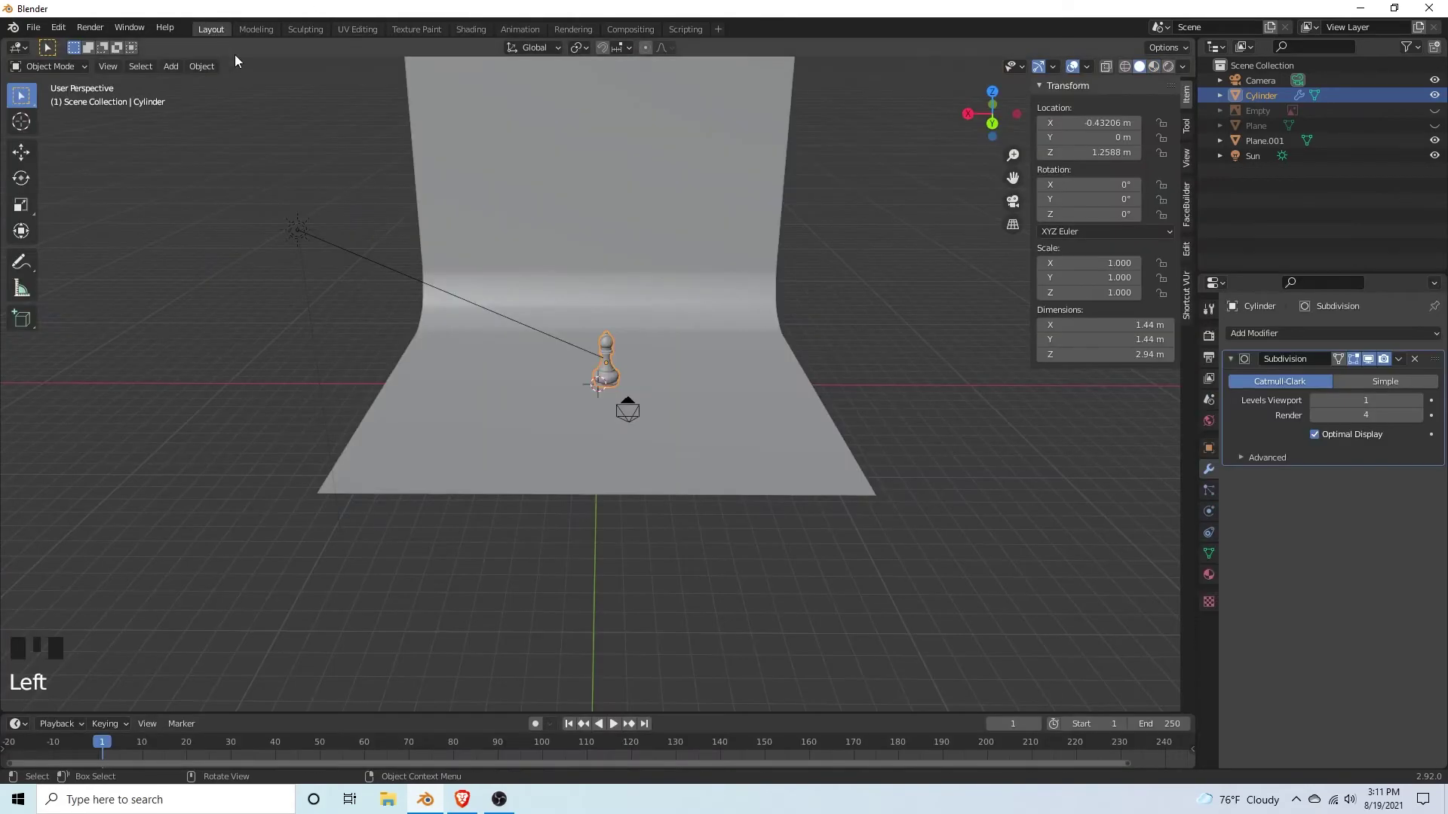
scroll(590, 532, "up", 2)
scroll(590, 527, "up", 3)
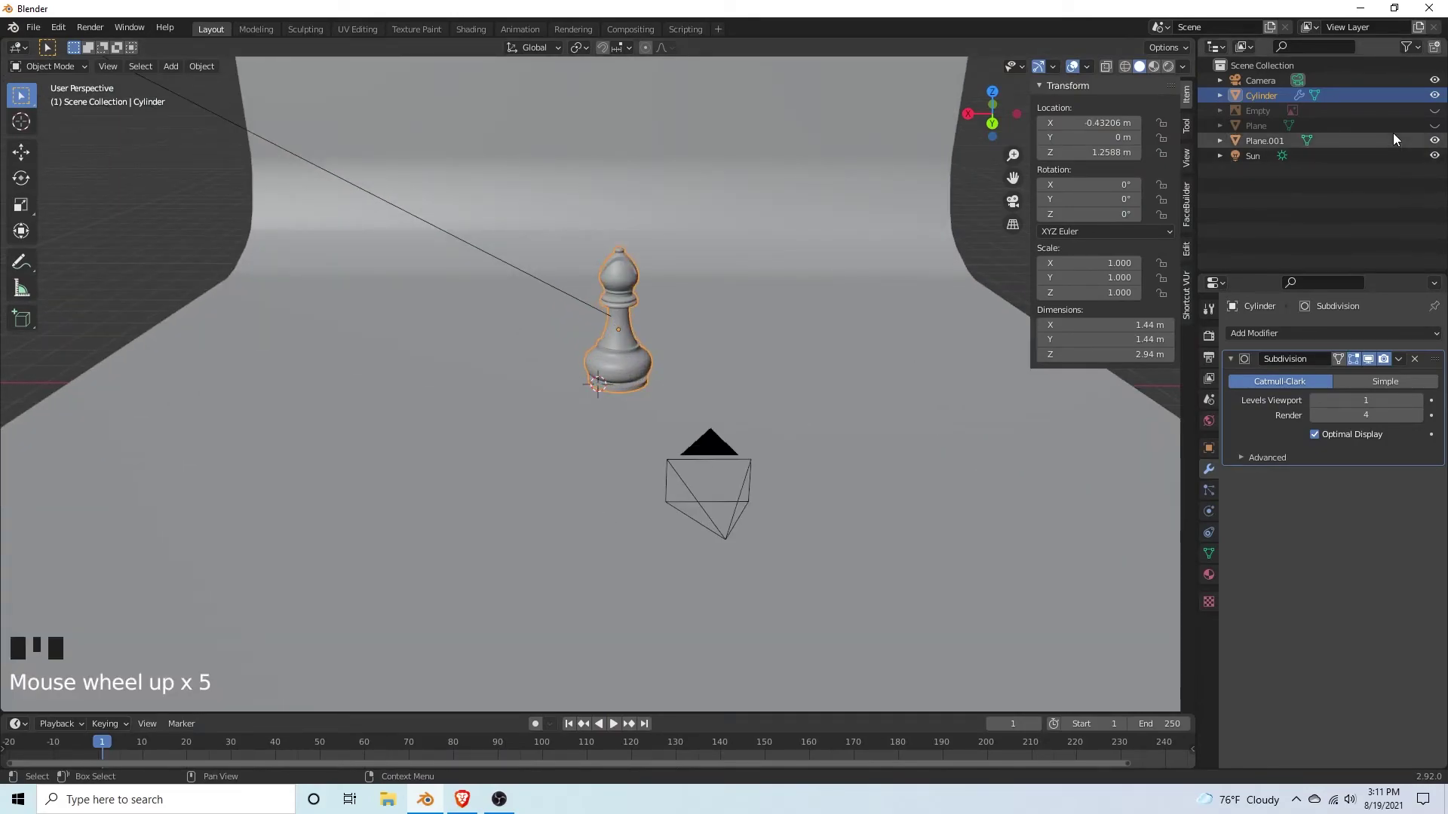
left_click(1435, 140)
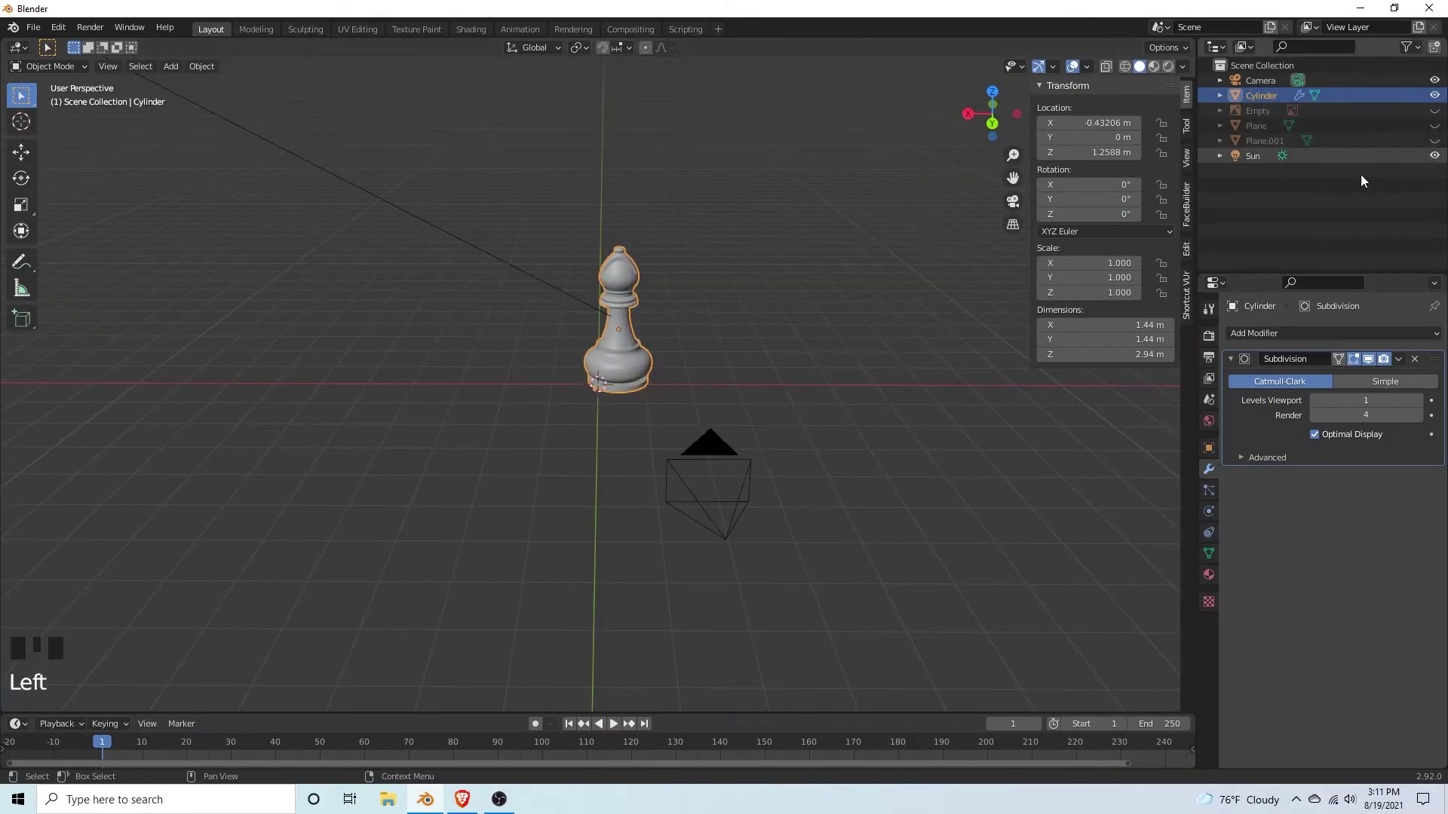
scroll(647, 362, "up", 2)
scroll(647, 362, "up", 1)
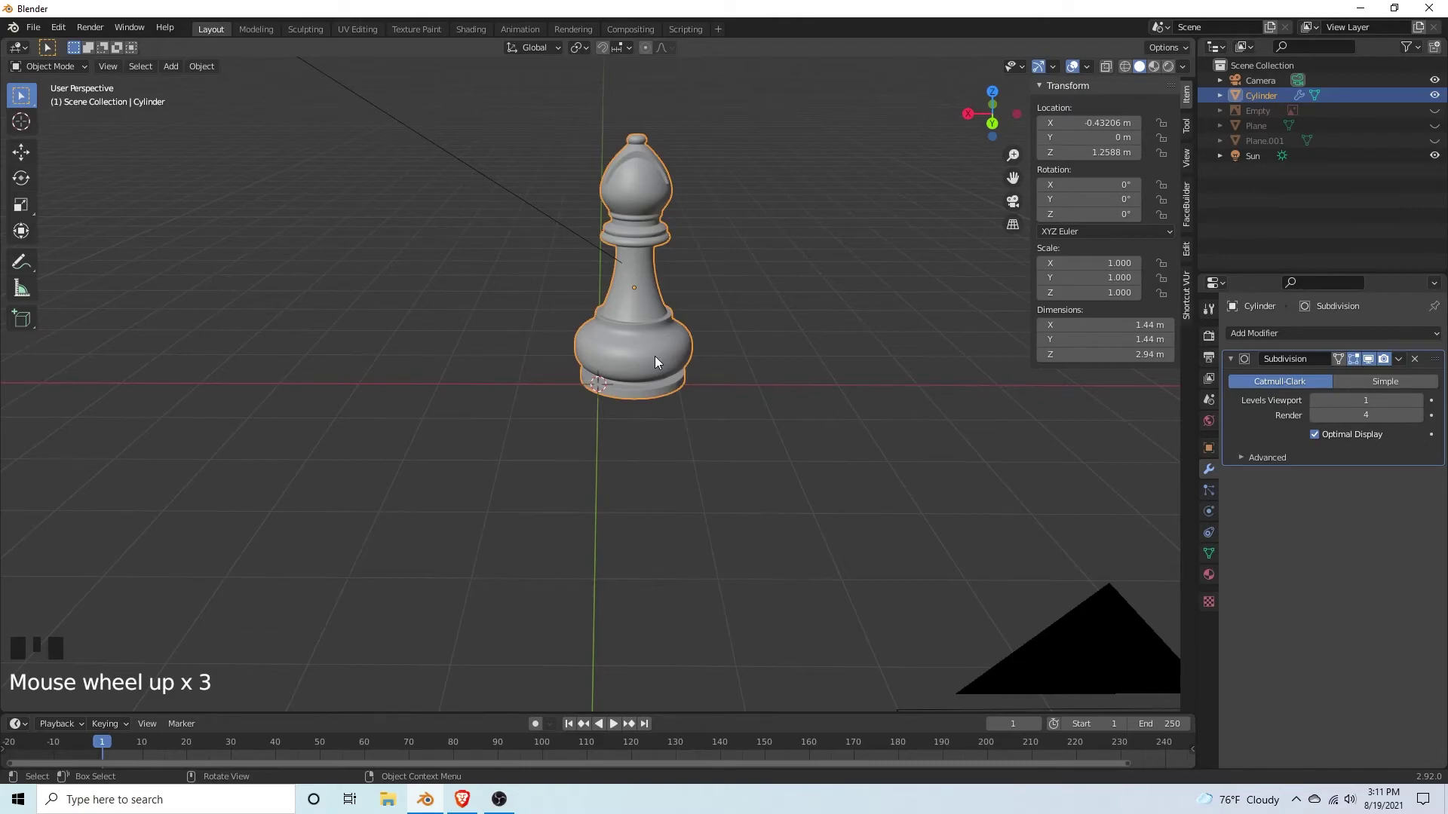
Step: In Edit Mode face select, pick the lower ring of faces on the bishop's base
key("Tab")
left_click(677, 443)
middle_click_drag(688, 411, 686, 395)
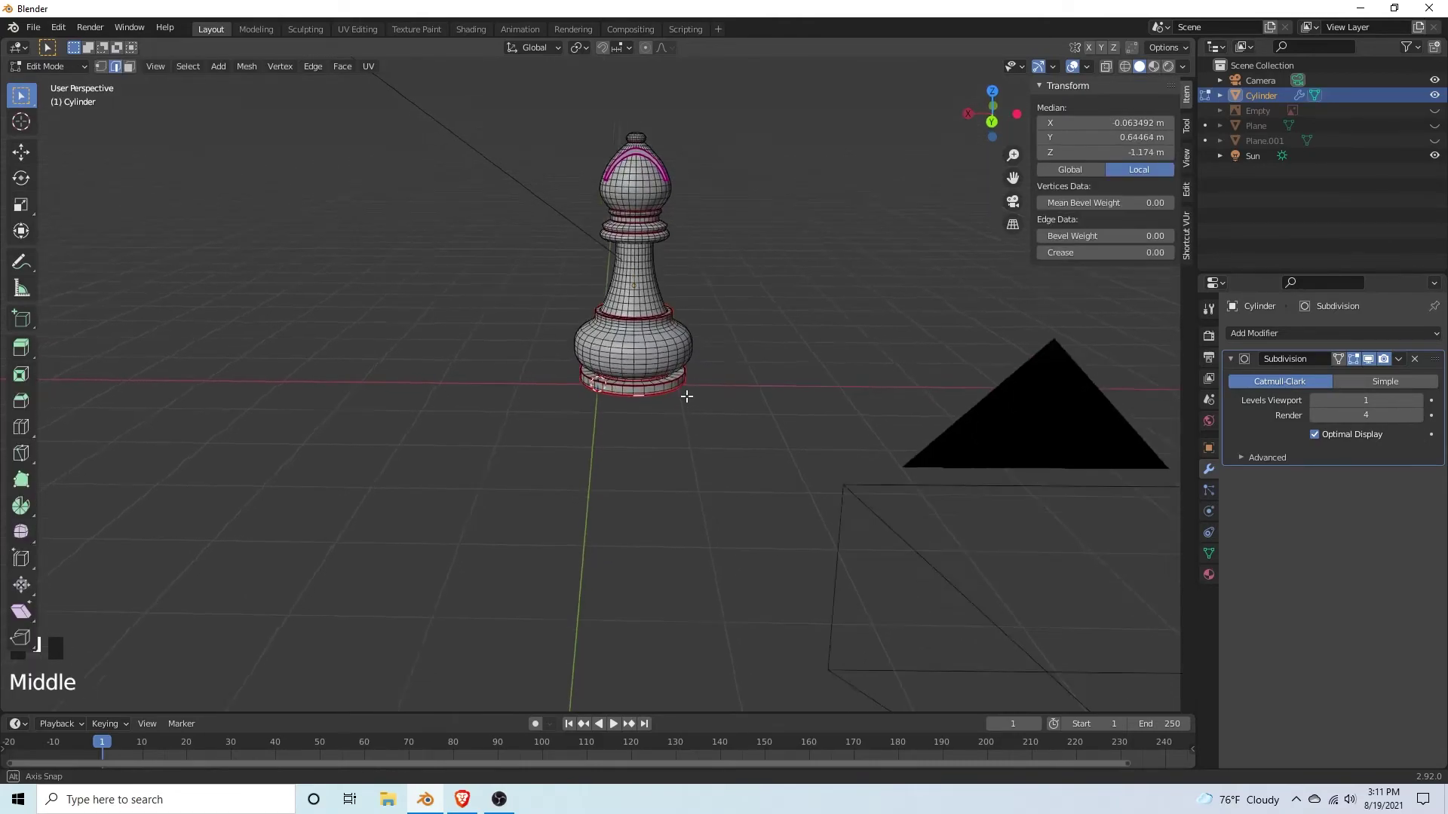
scroll(686, 396, "up", 8)
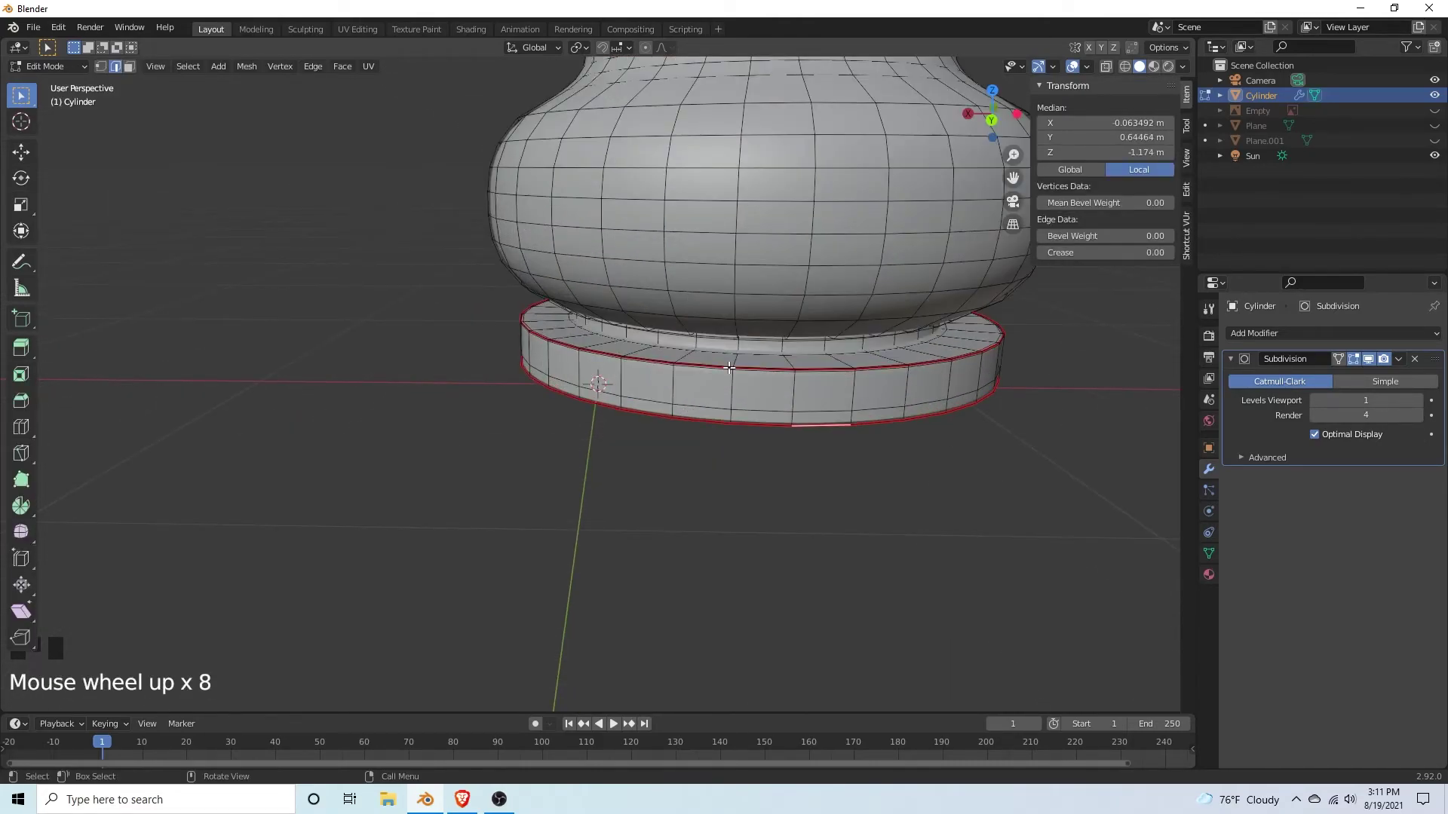
left_click(671, 414, "alt")
left_click(675, 413, "alt")
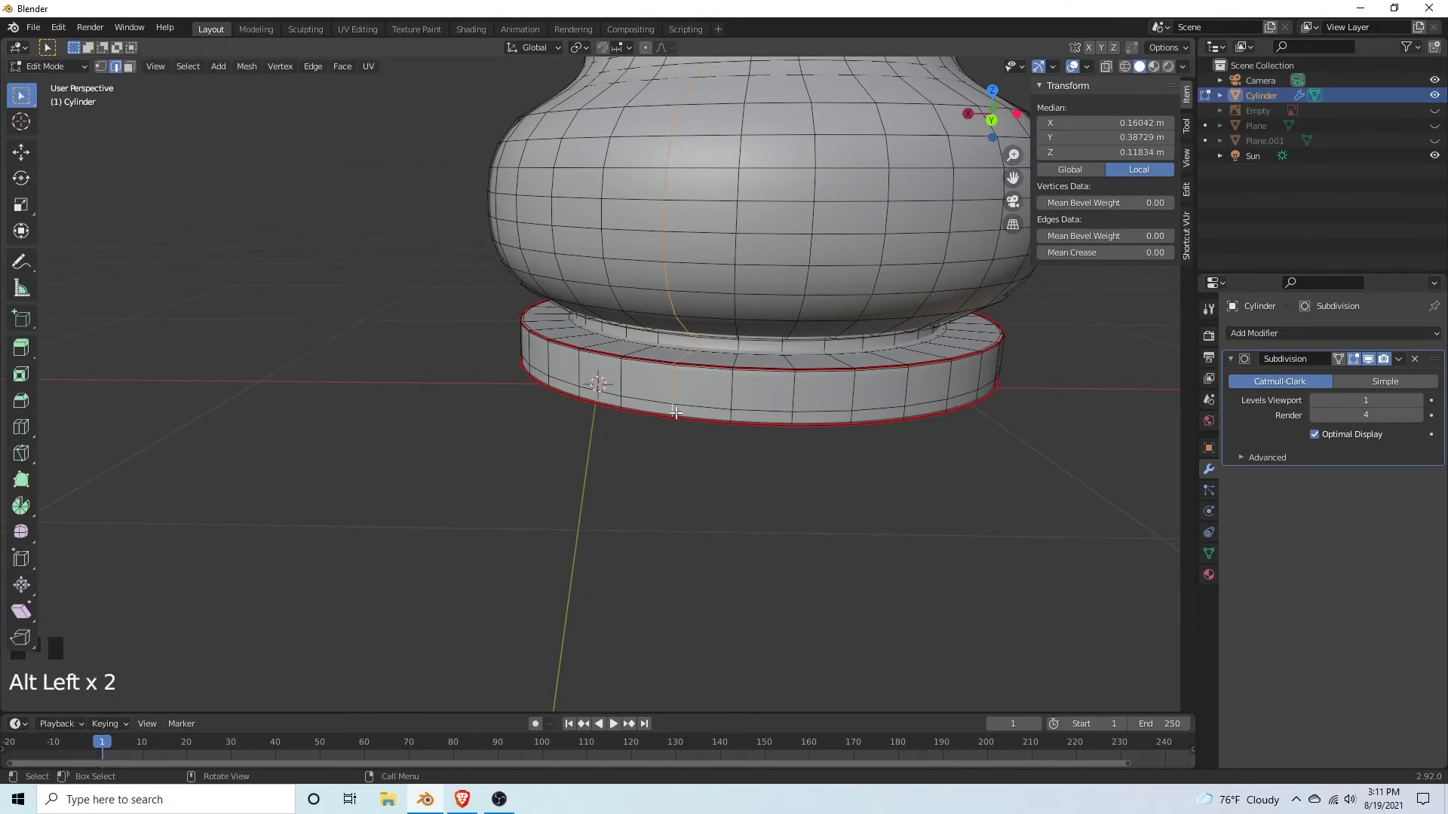
key("3")
left_click(676, 413, "alt")
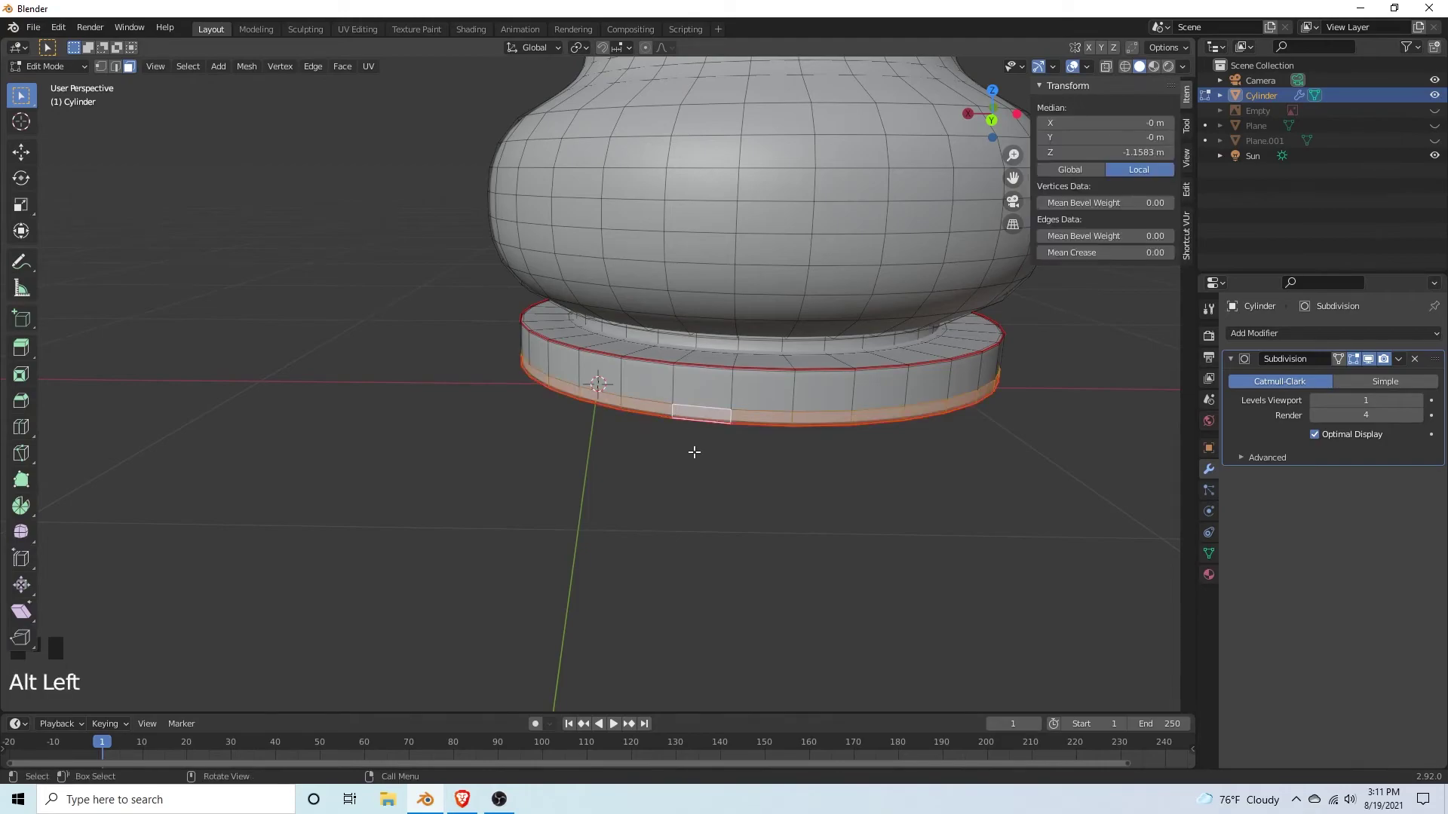
scroll(719, 486, "up", 4)
middle_click_drag(728, 510, 747, 442)
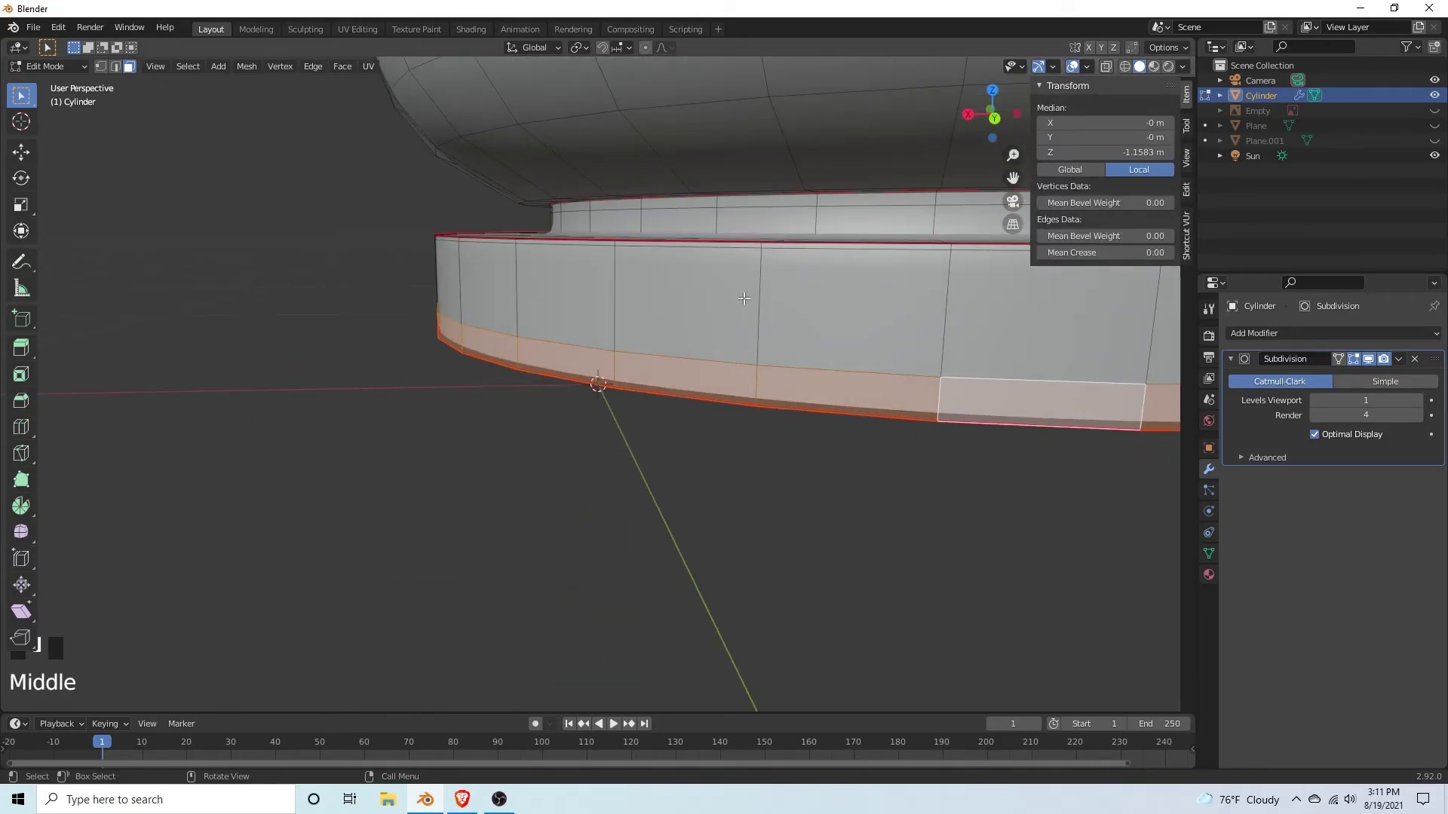
scroll(766, 392, "down", 2)
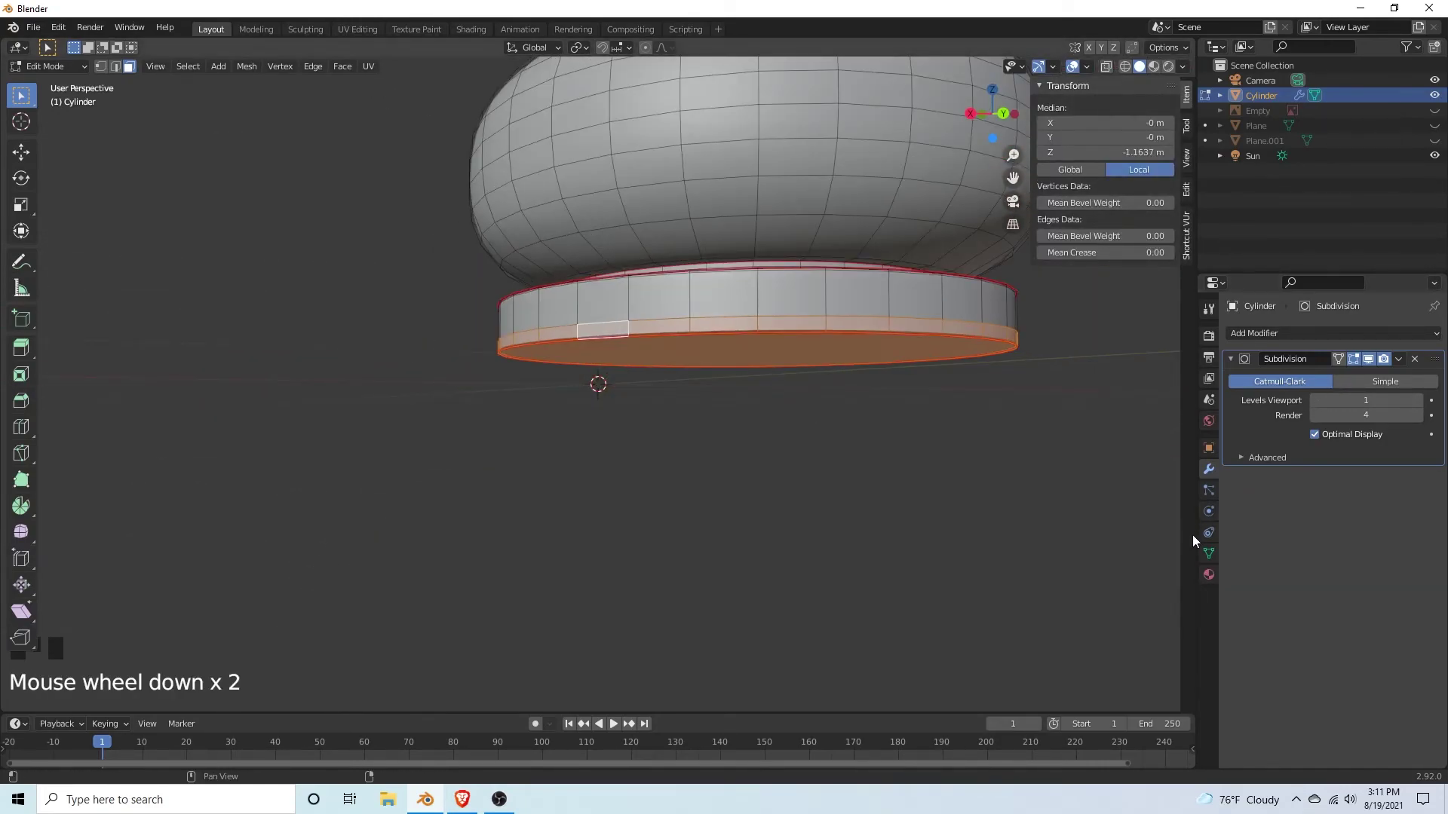
Step: Add a second material slot with a new material named 'felt', then unhide the backdrop
left_click(1209, 575)
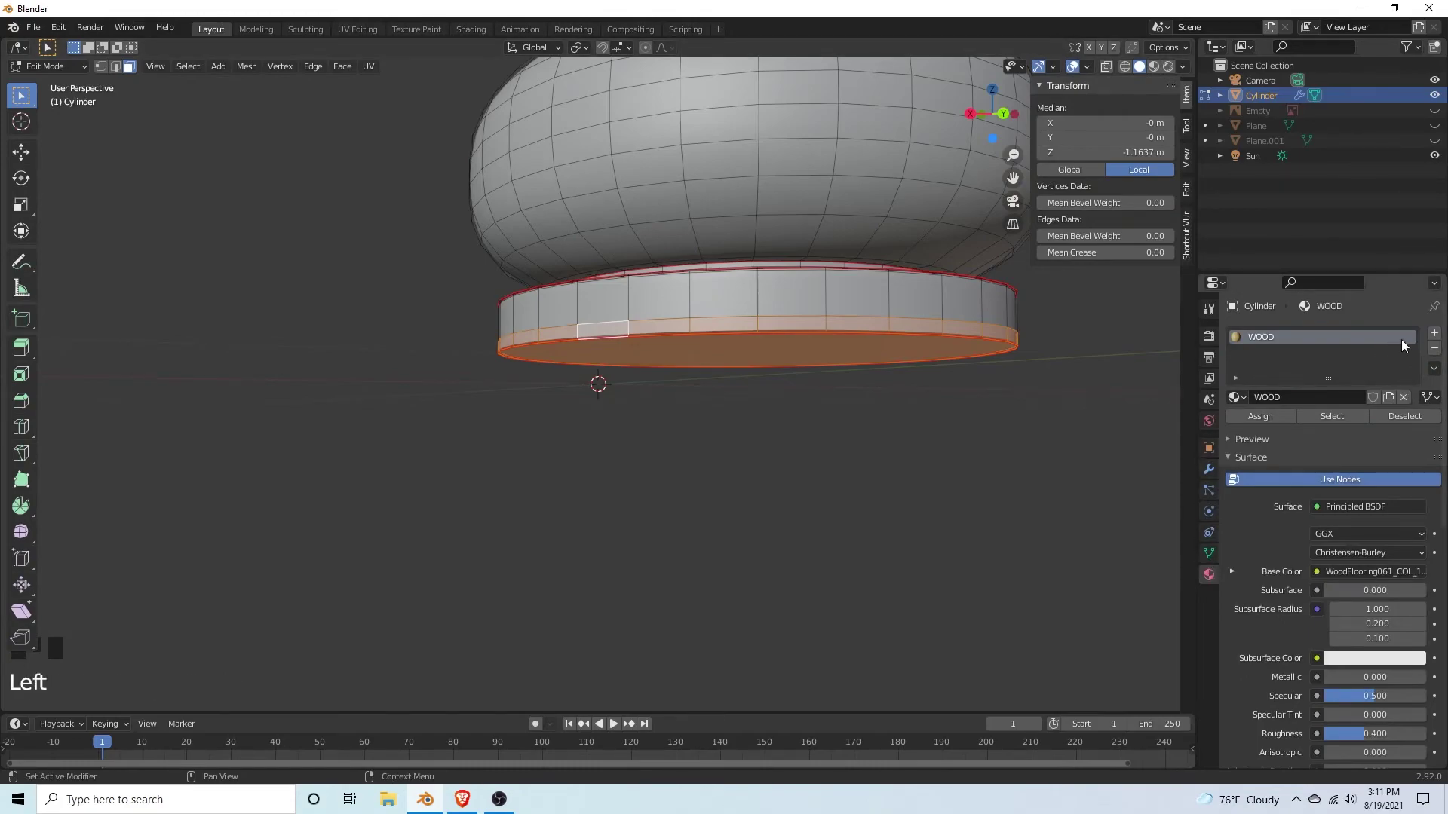
left_click(1433, 335)
left_click(1309, 426)
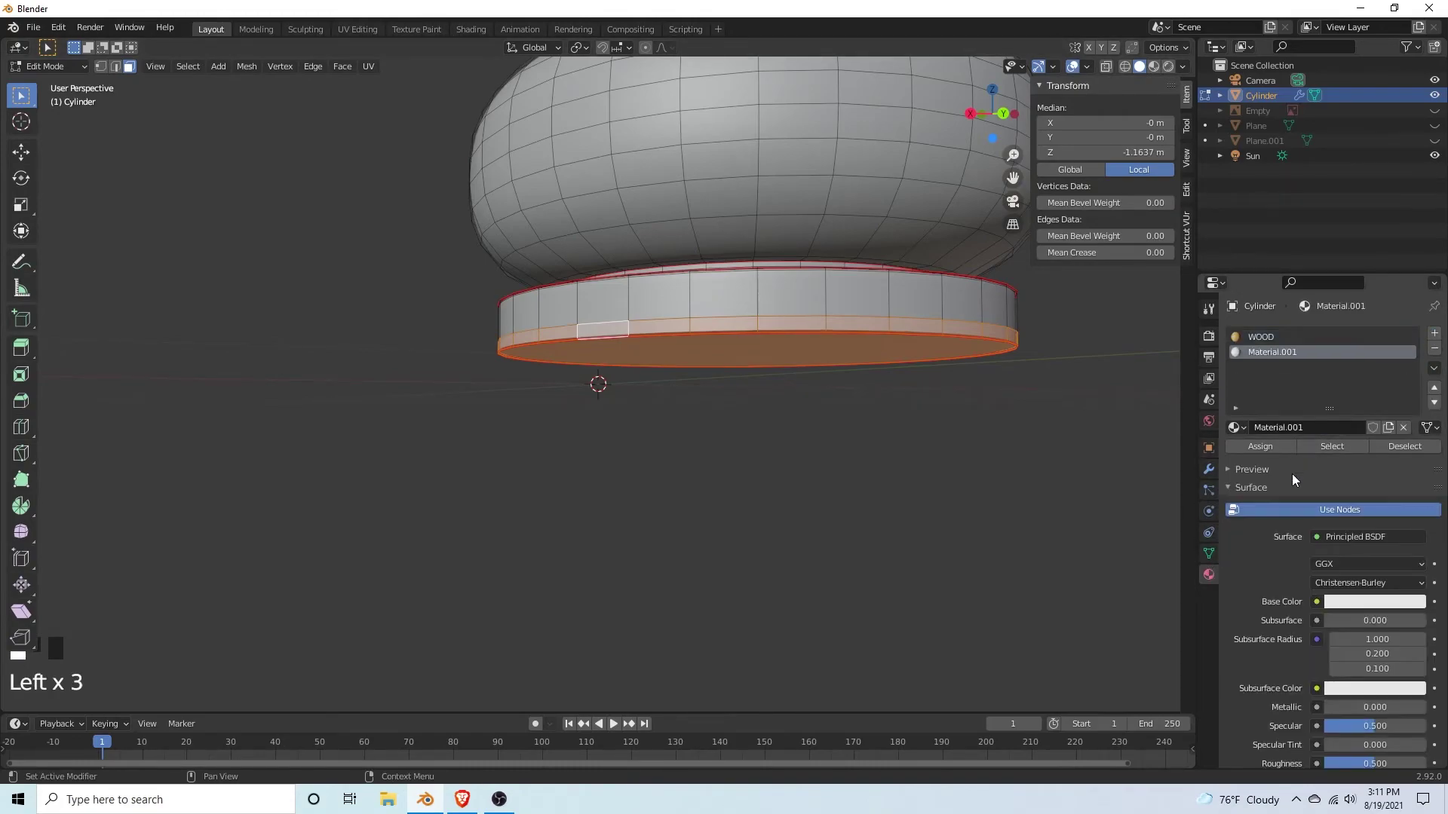
left_click(1280, 427)
type("felt")
left_click(1282, 392)
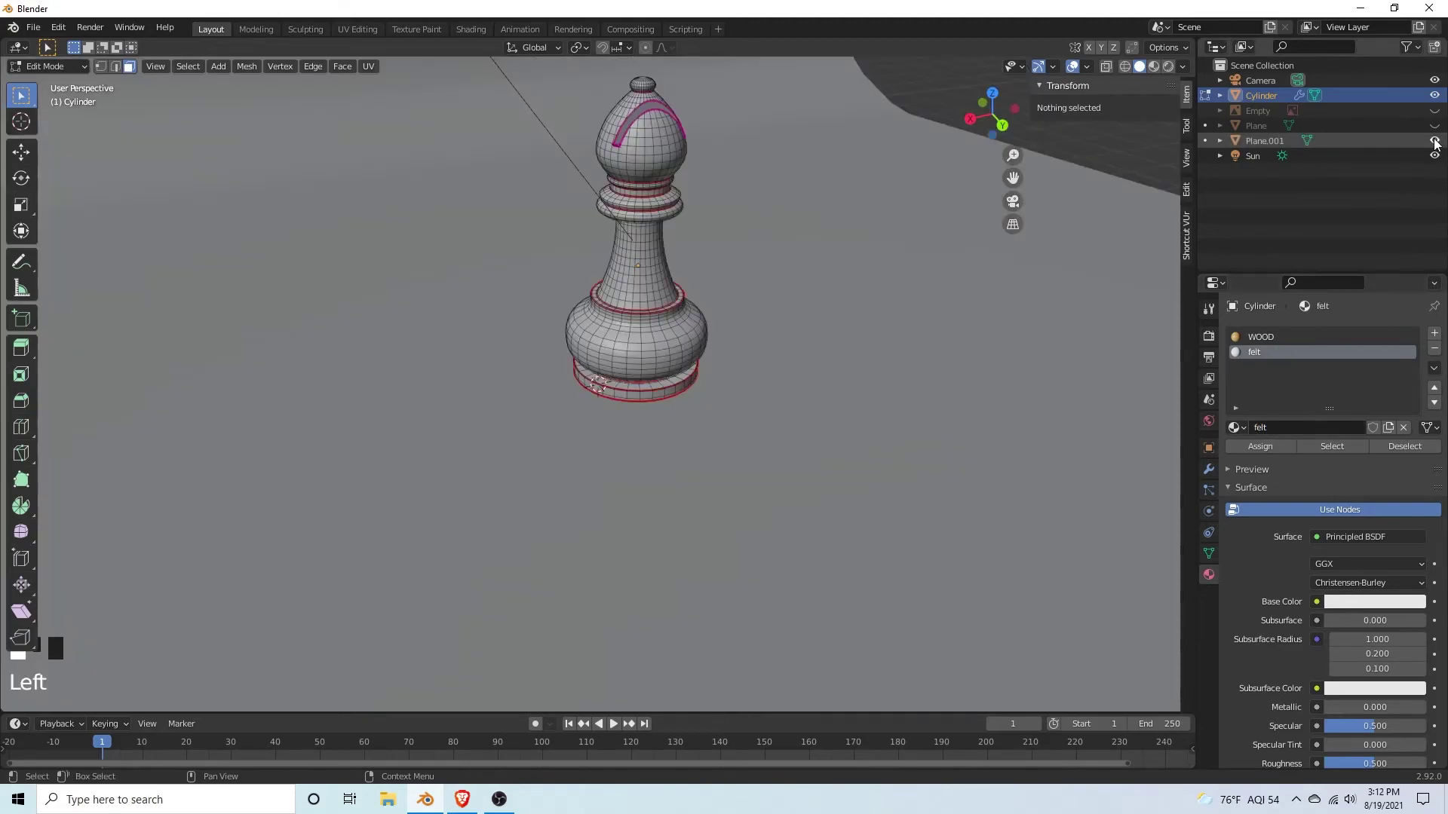
left_click(1435, 142)
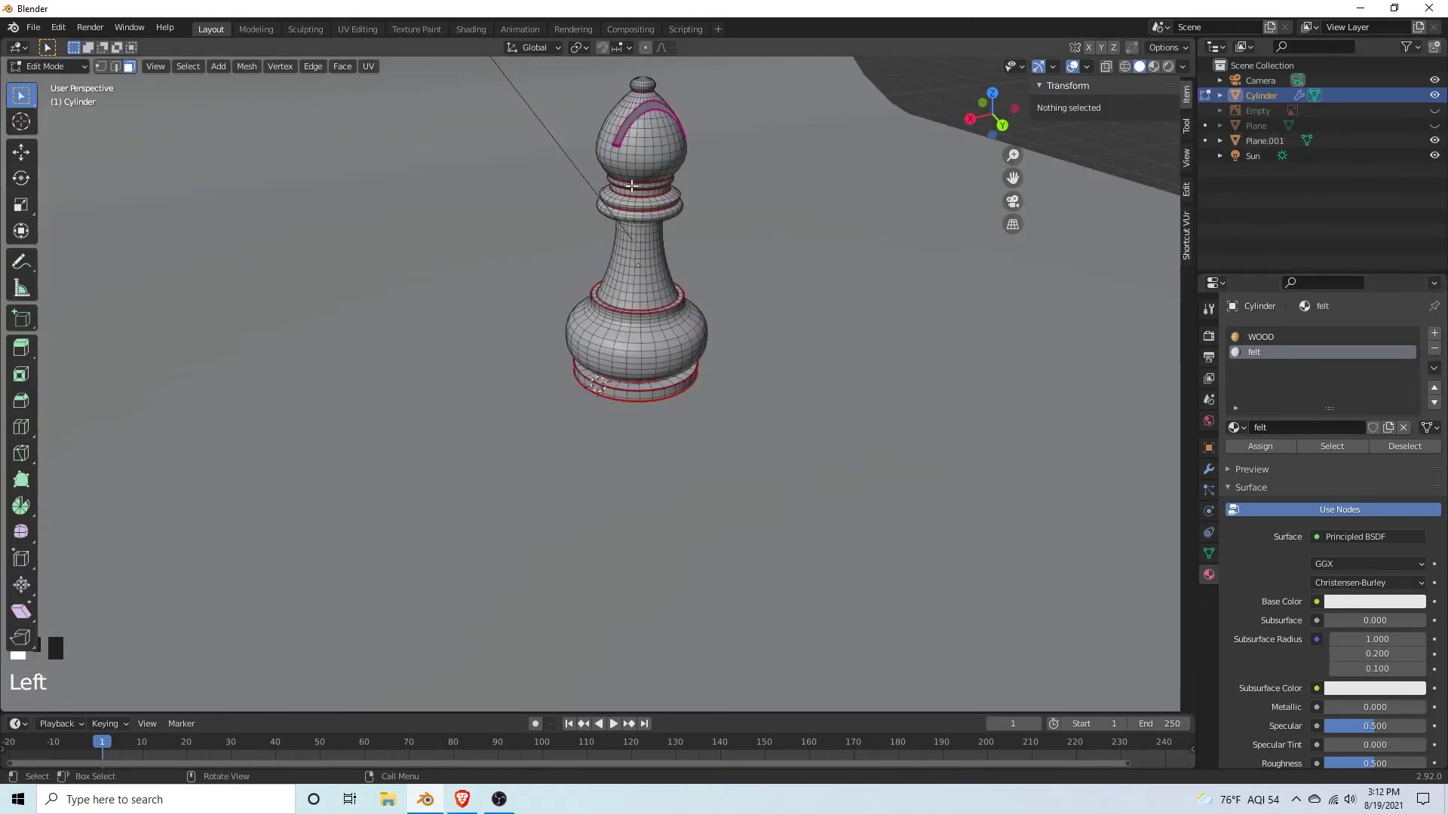
Step: In Shading, add an Image Texture node with greenFelt.jpg and wire its Color into the felt's Base Color
left_click(469, 29)
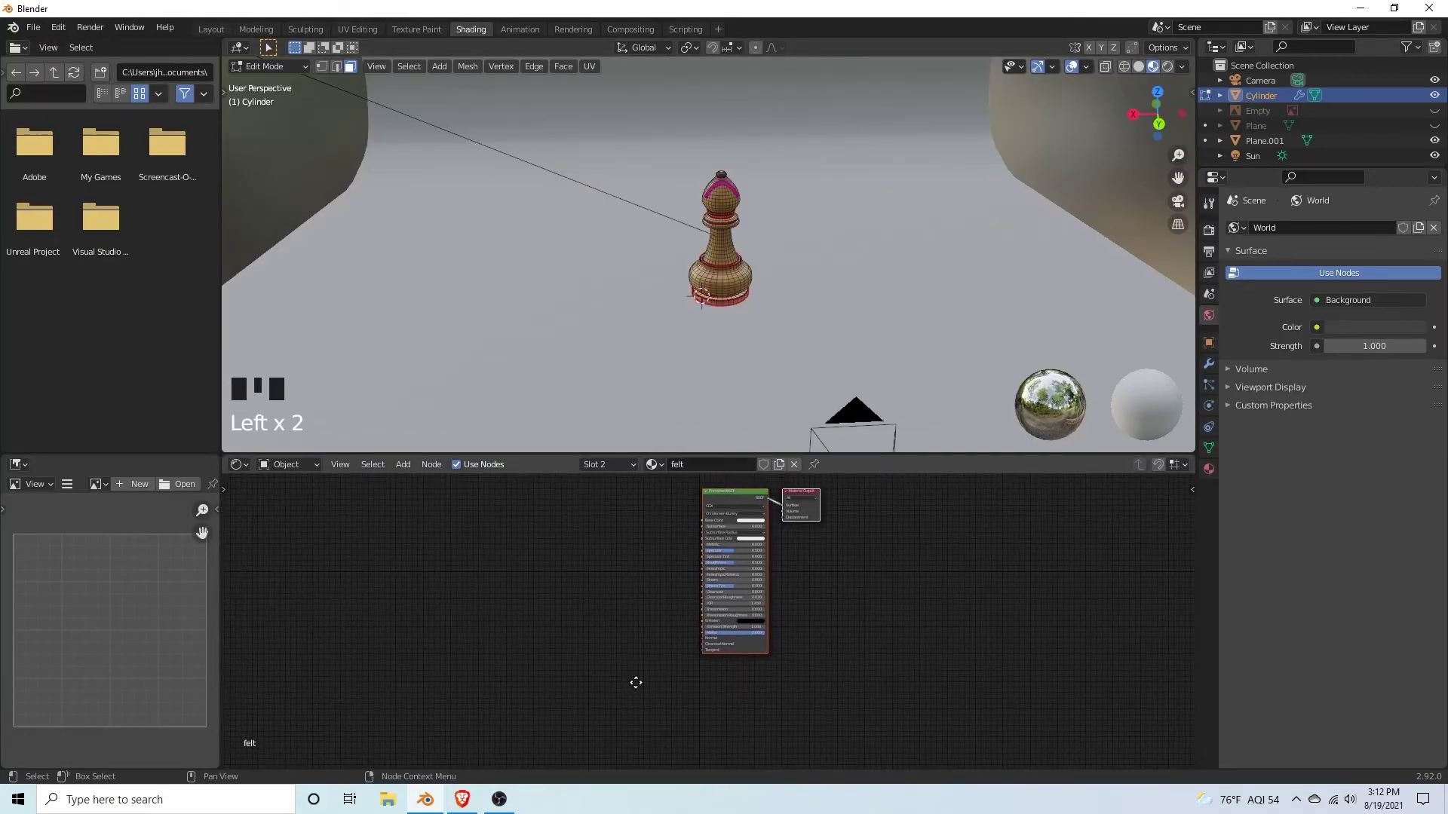
key("shift+a")
left_click(525, 552)
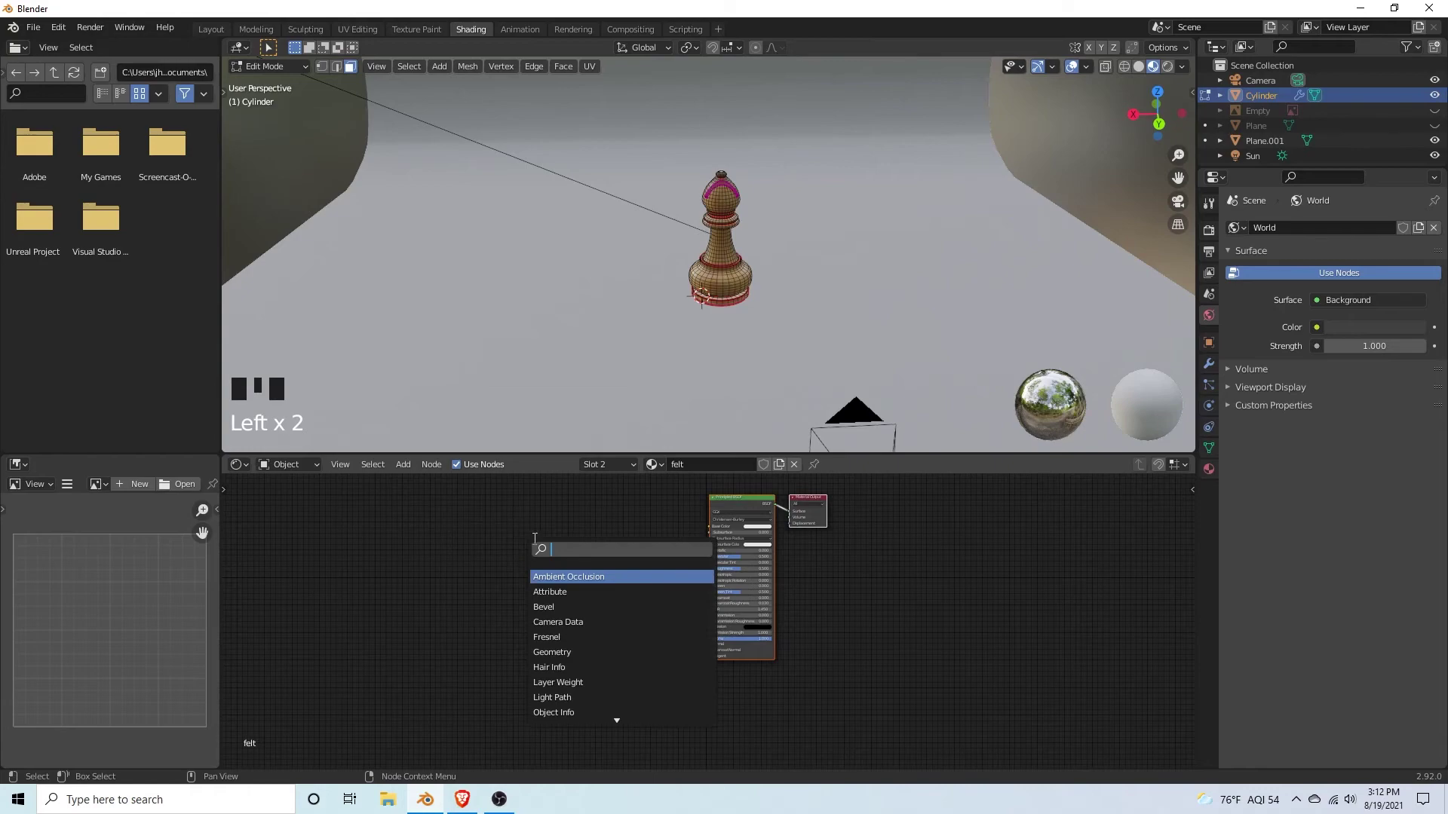
type("image")
key("Return")
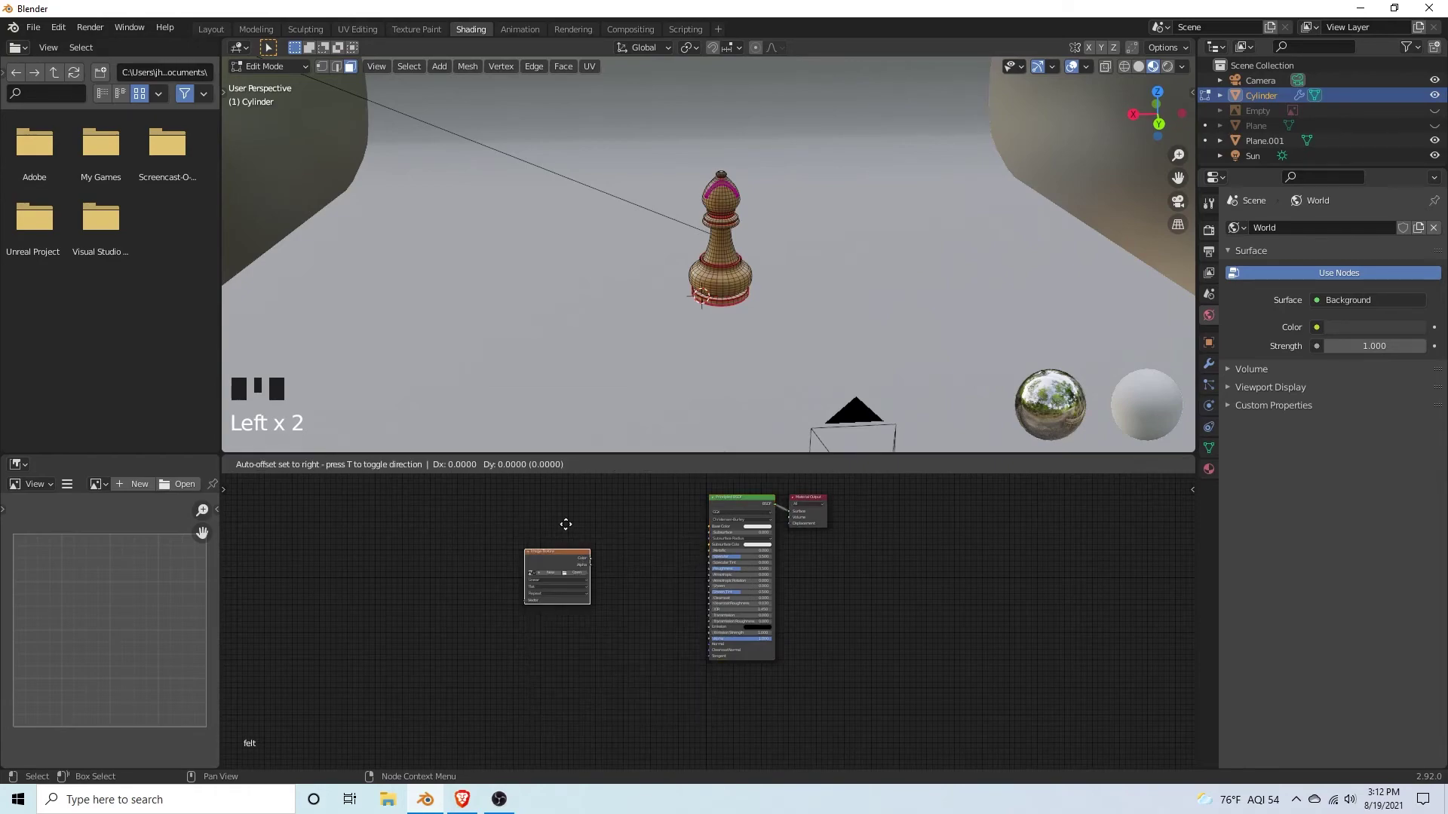
left_click(568, 503)
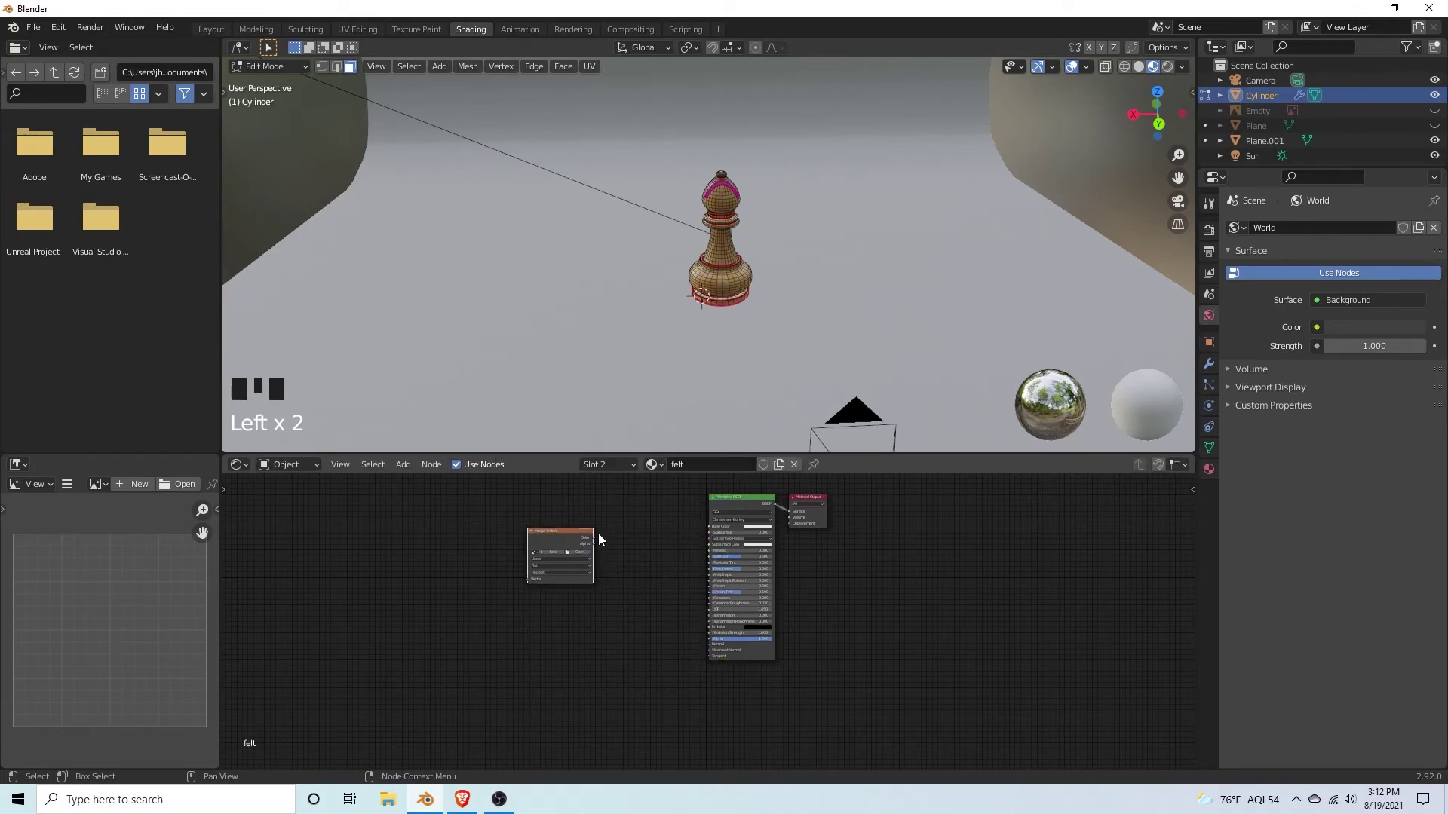
left_click_drag(594, 534, 709, 528)
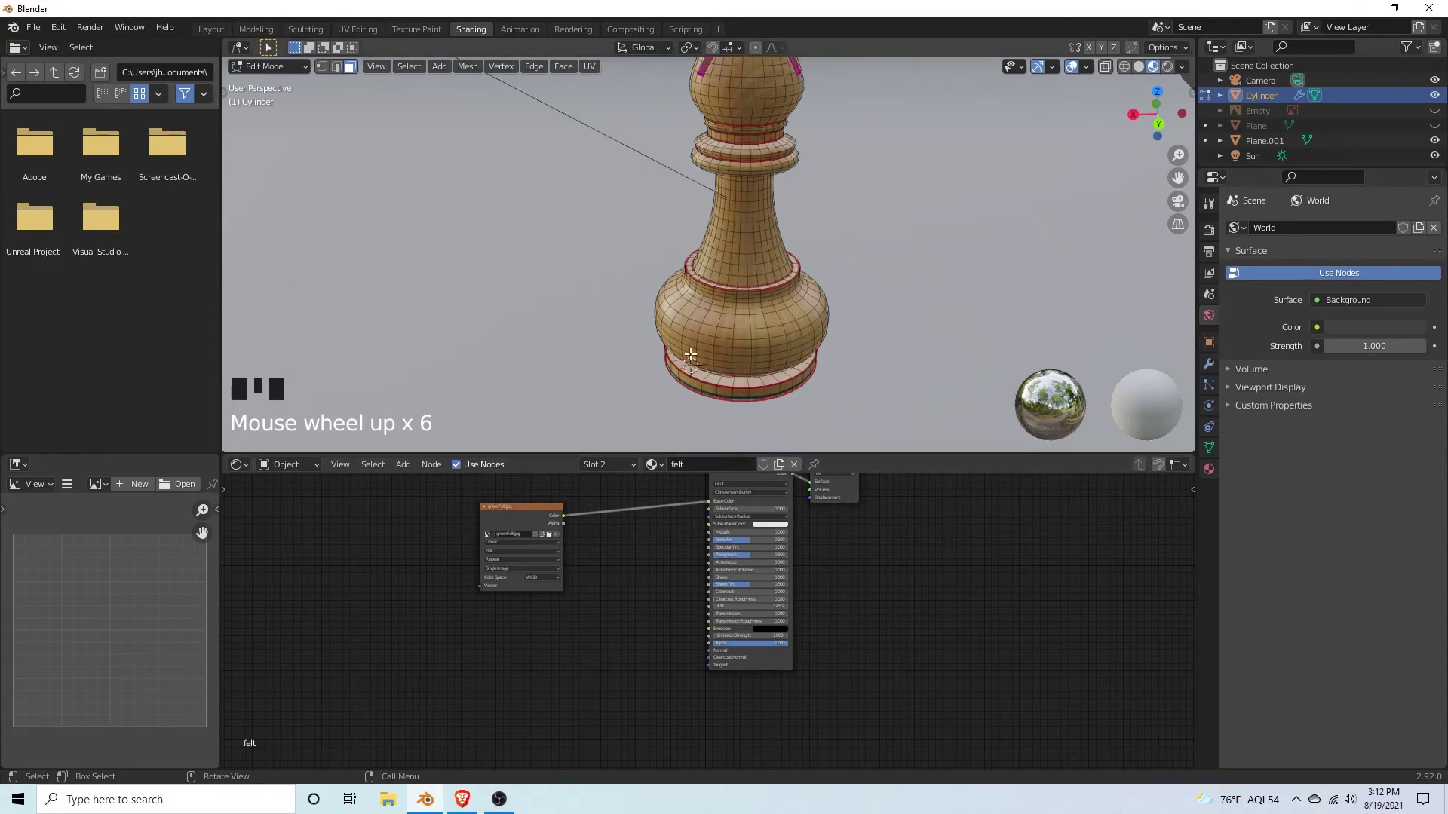
Step: Back in Layout, view the scene through the camera with rendered shading
left_click(211, 29)
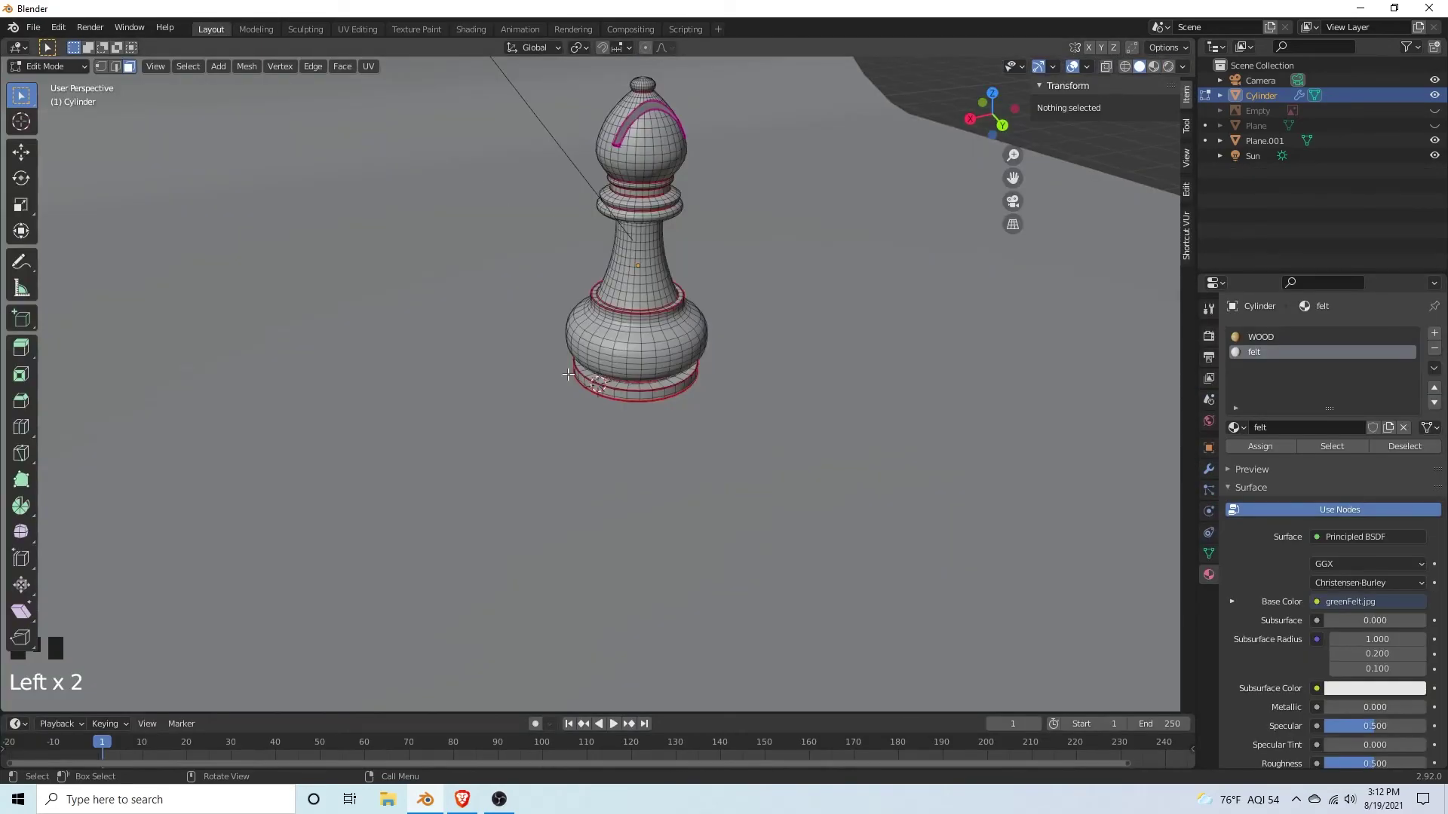
key("KP_0")
key("z")
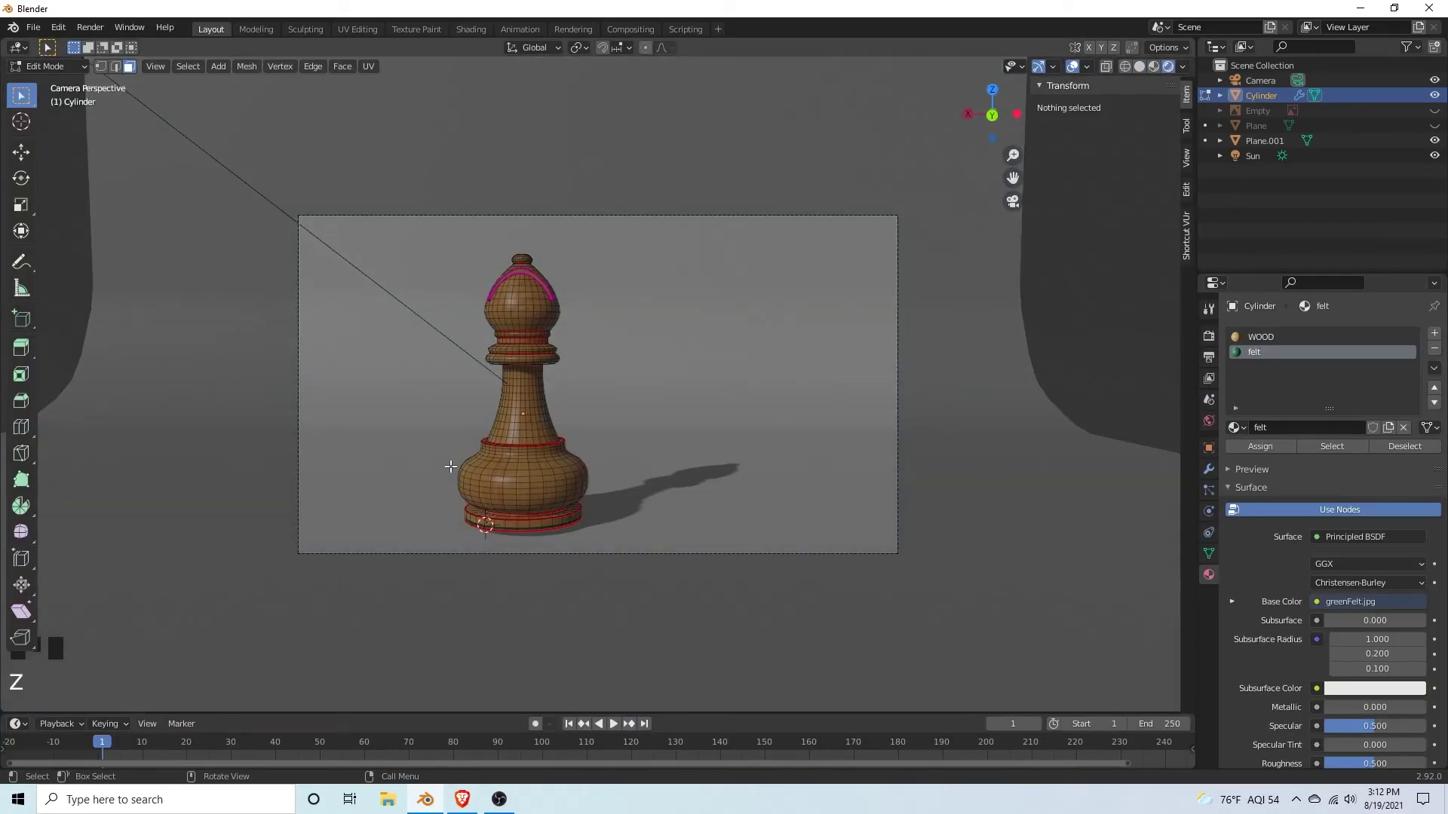
key("Tab")
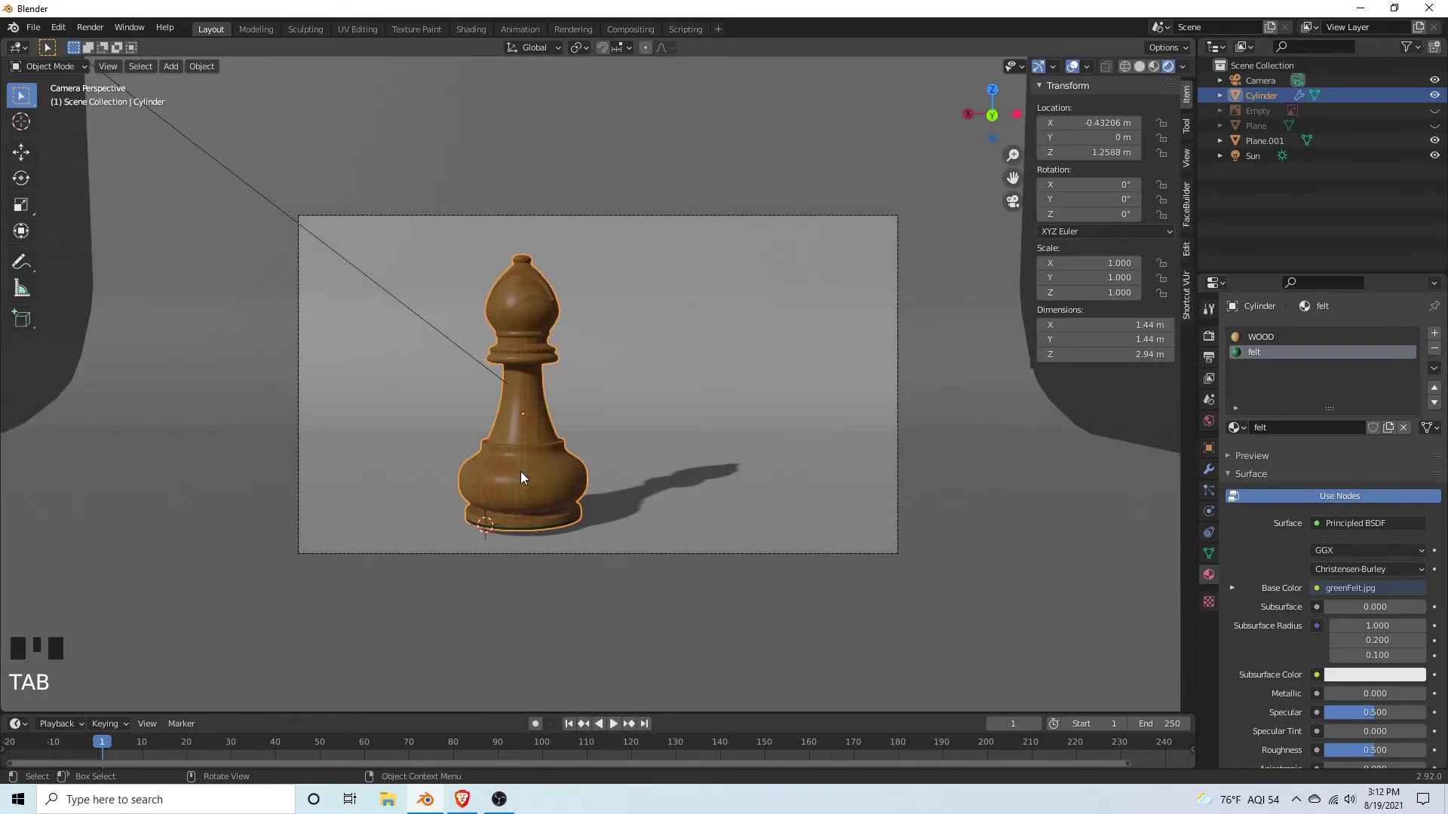
scroll(509, 528, "up", 2)
Step: Flatten the bishop's felt base ring by scaling its selected edges vertically
key("Tab")
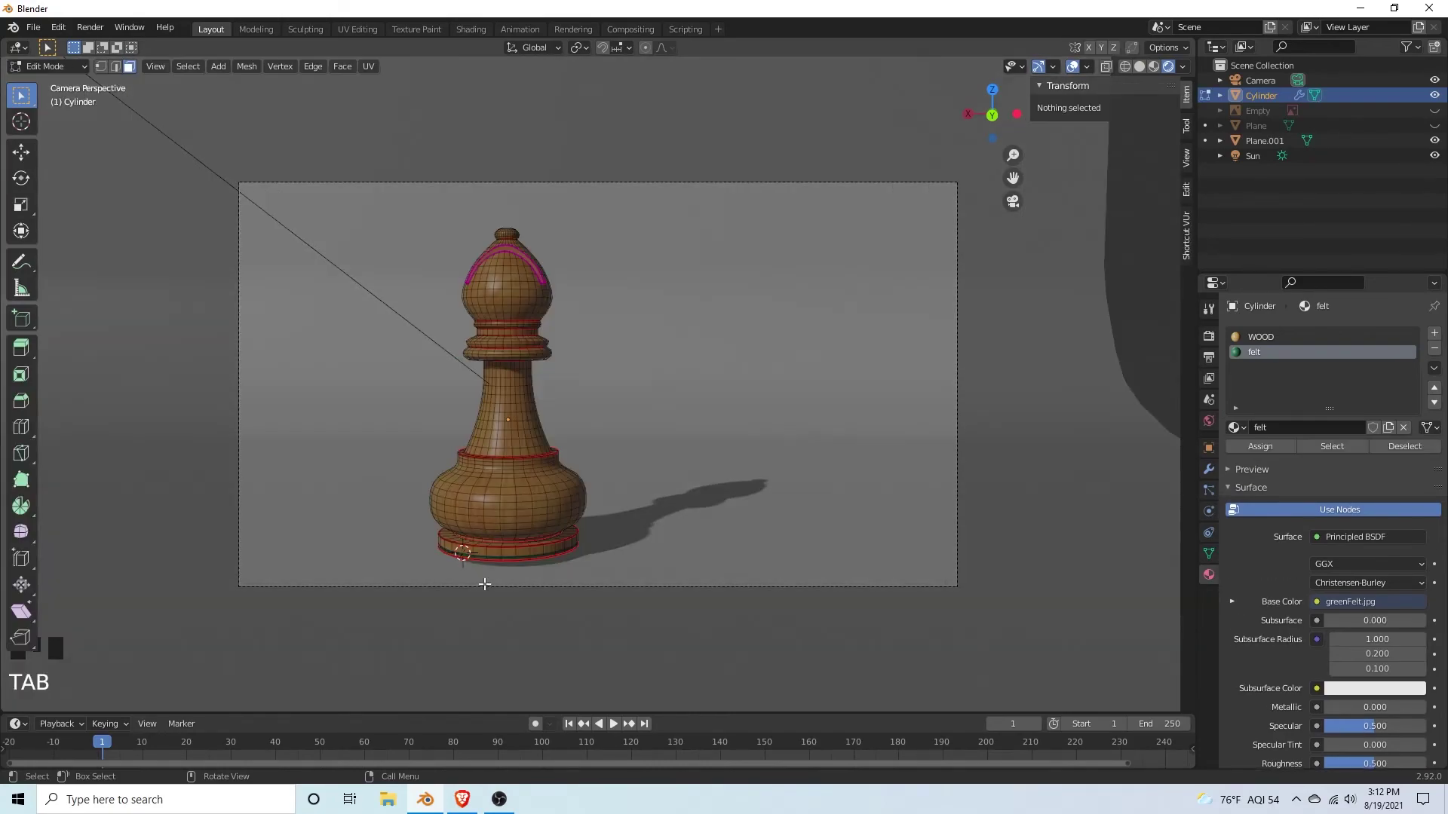
key("2")
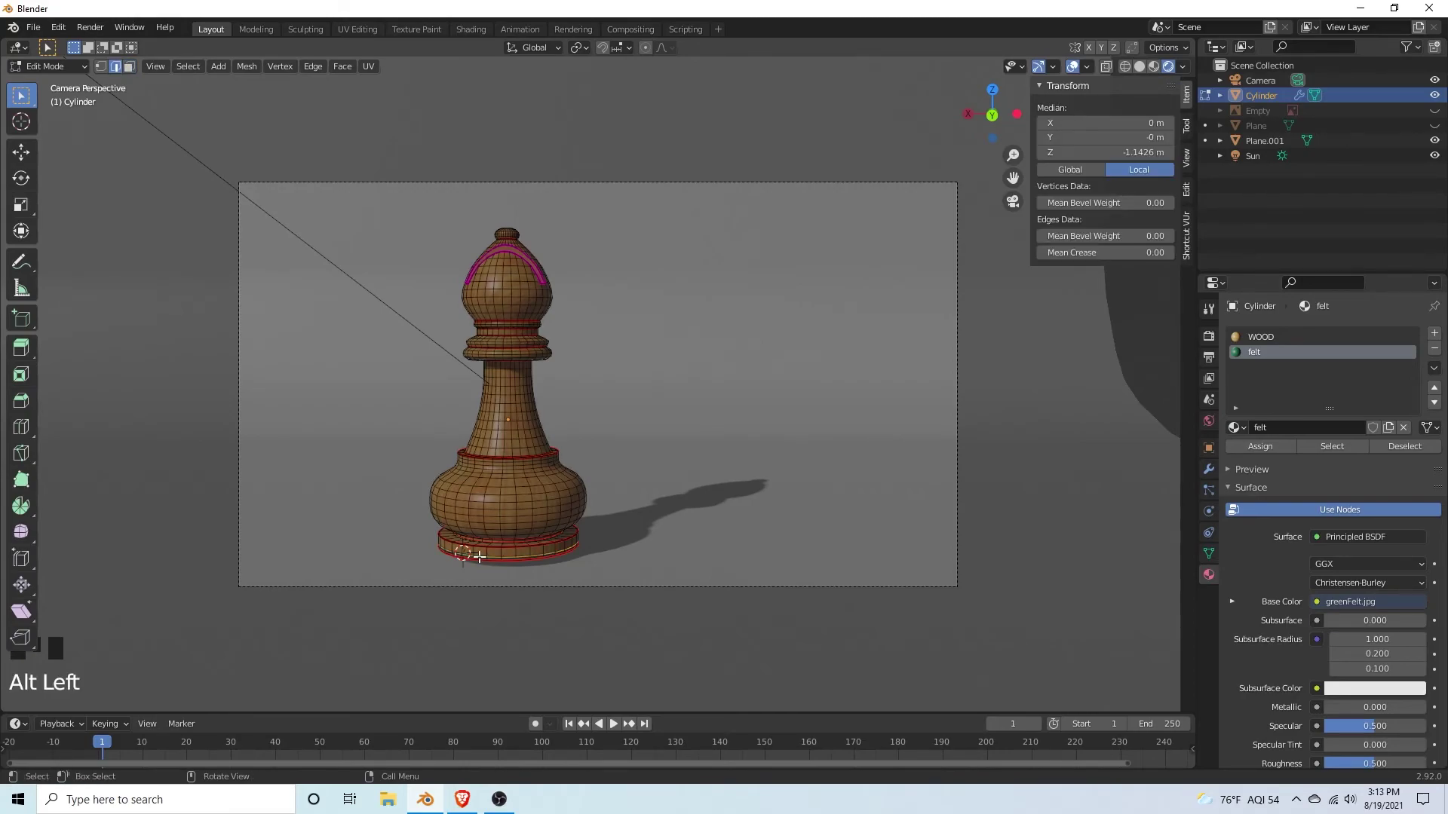
key("s")
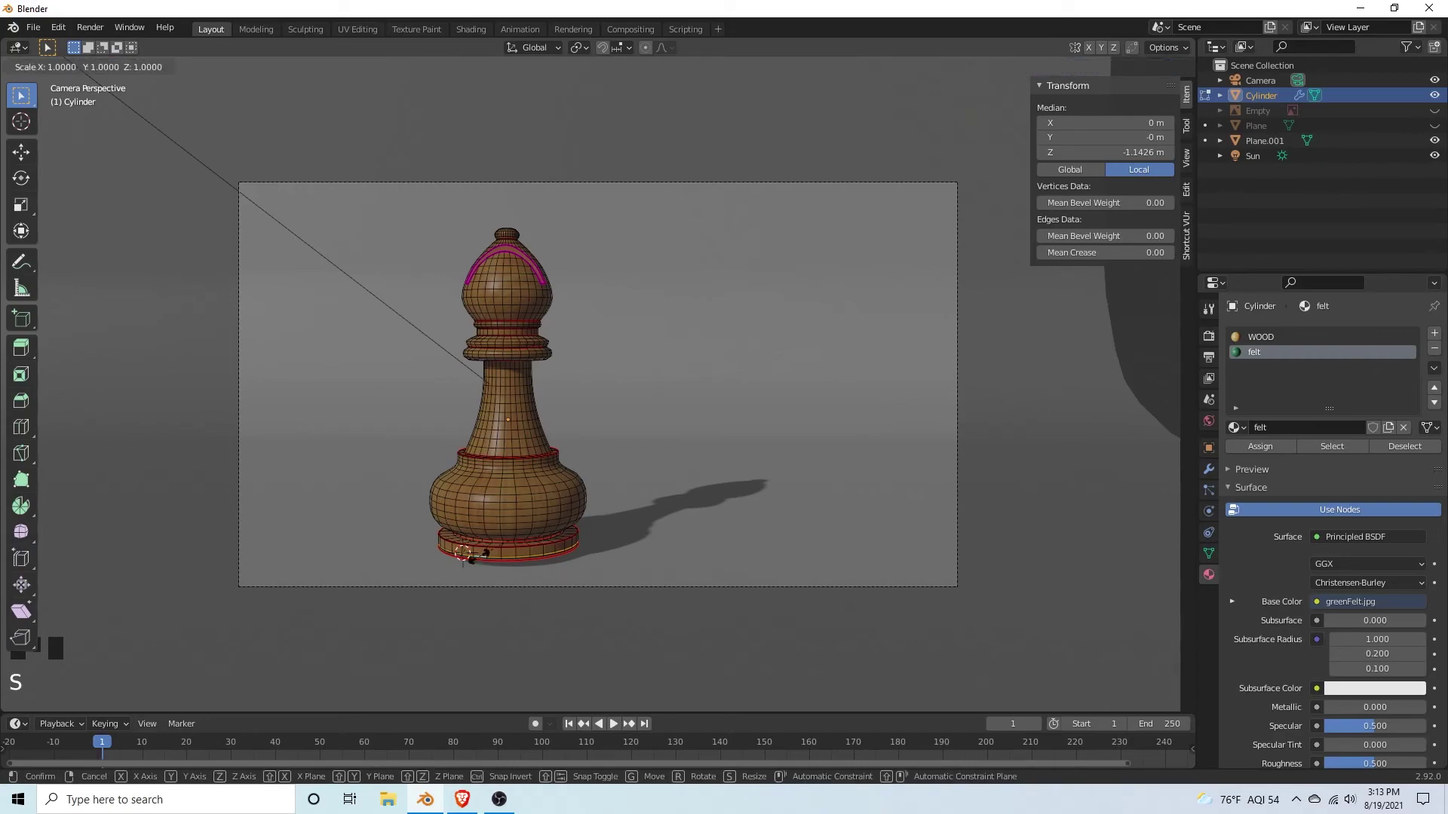
key("shift+z")
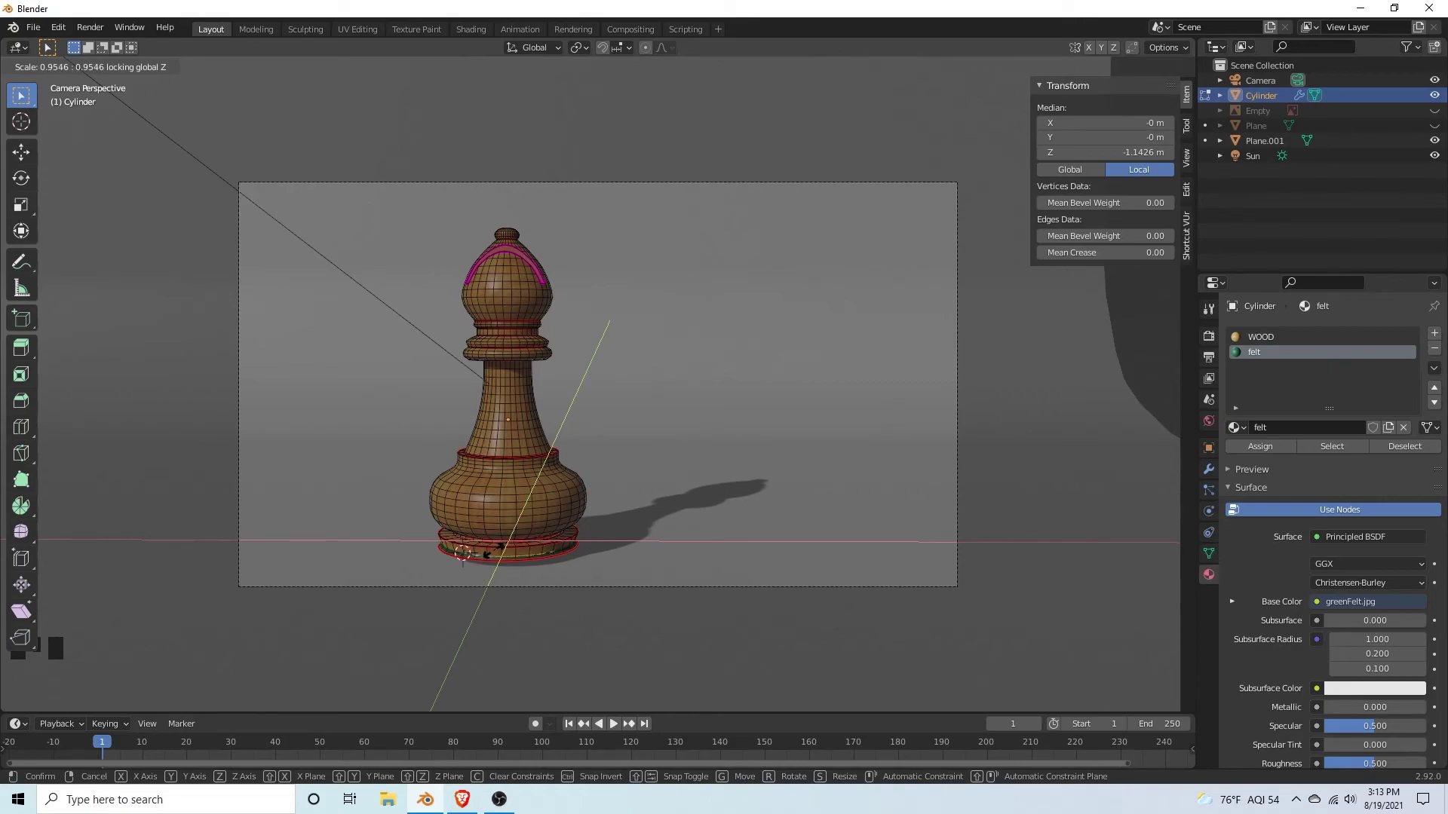
left_click(487, 554)
left_click(372, 521)
scroll(371, 521, "down", 2)
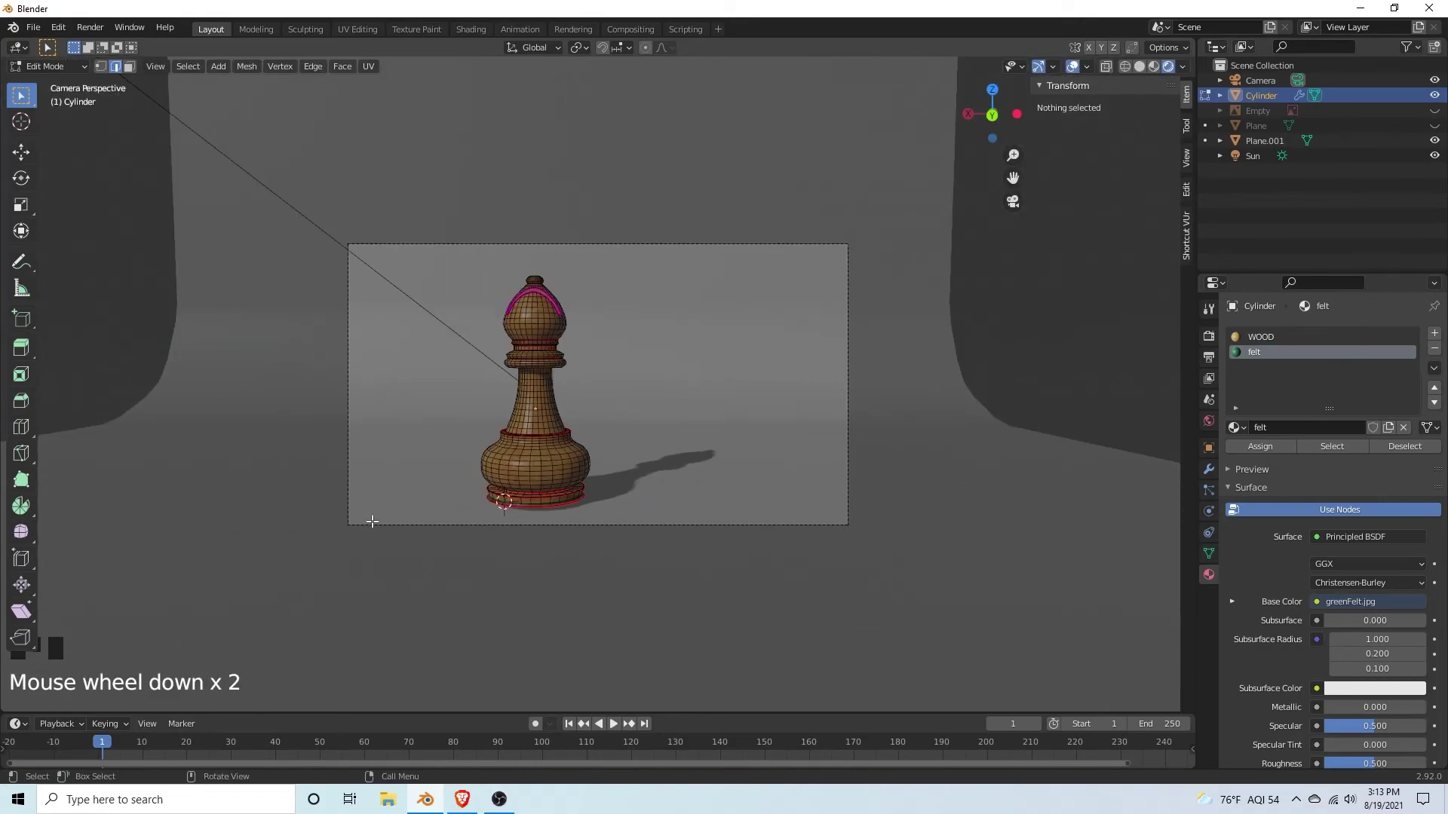
scroll(537, 464, "up", 3)
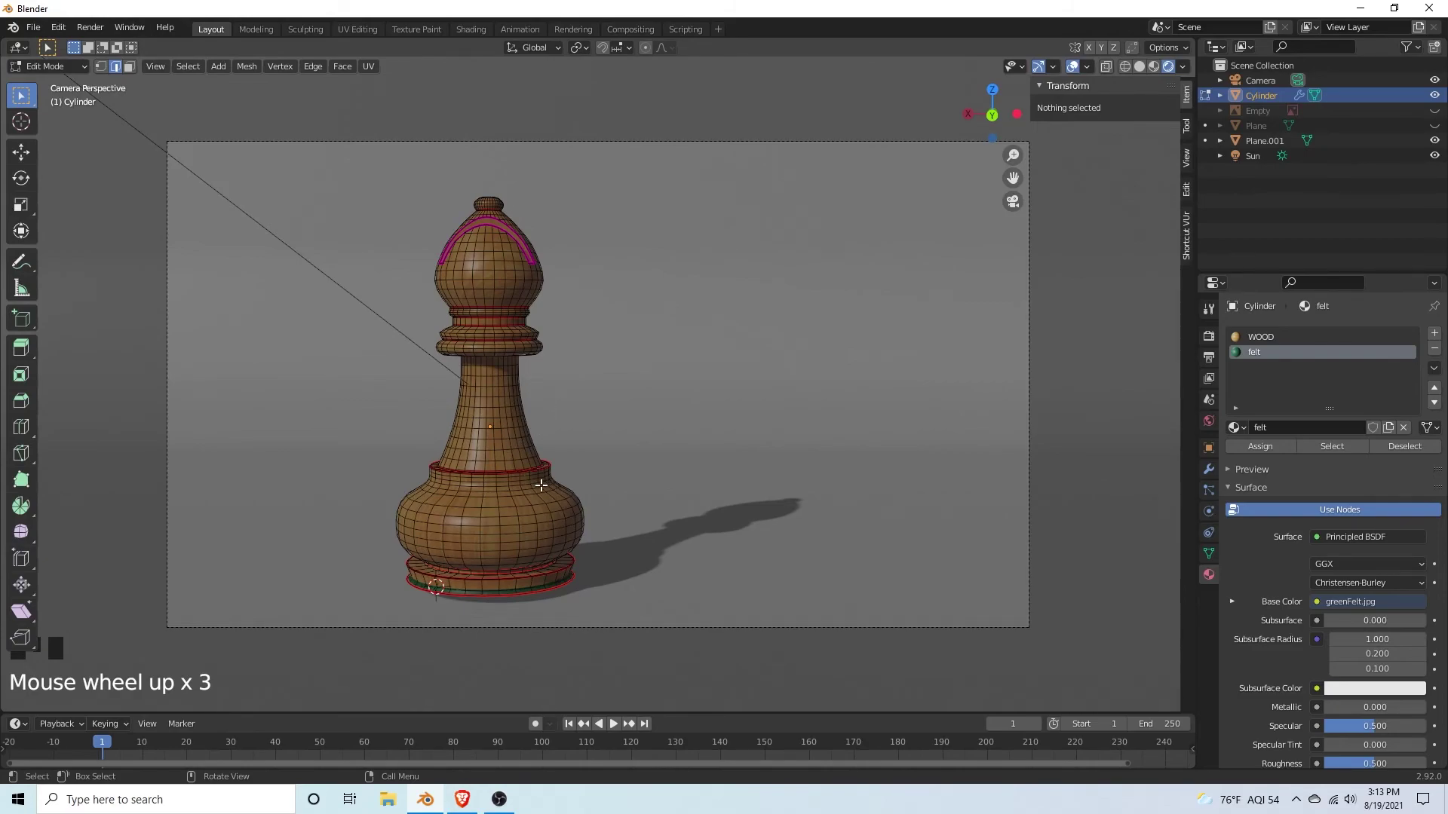
Step: Lower the whole bishop along Z to 1.1649 m
key("Tab")
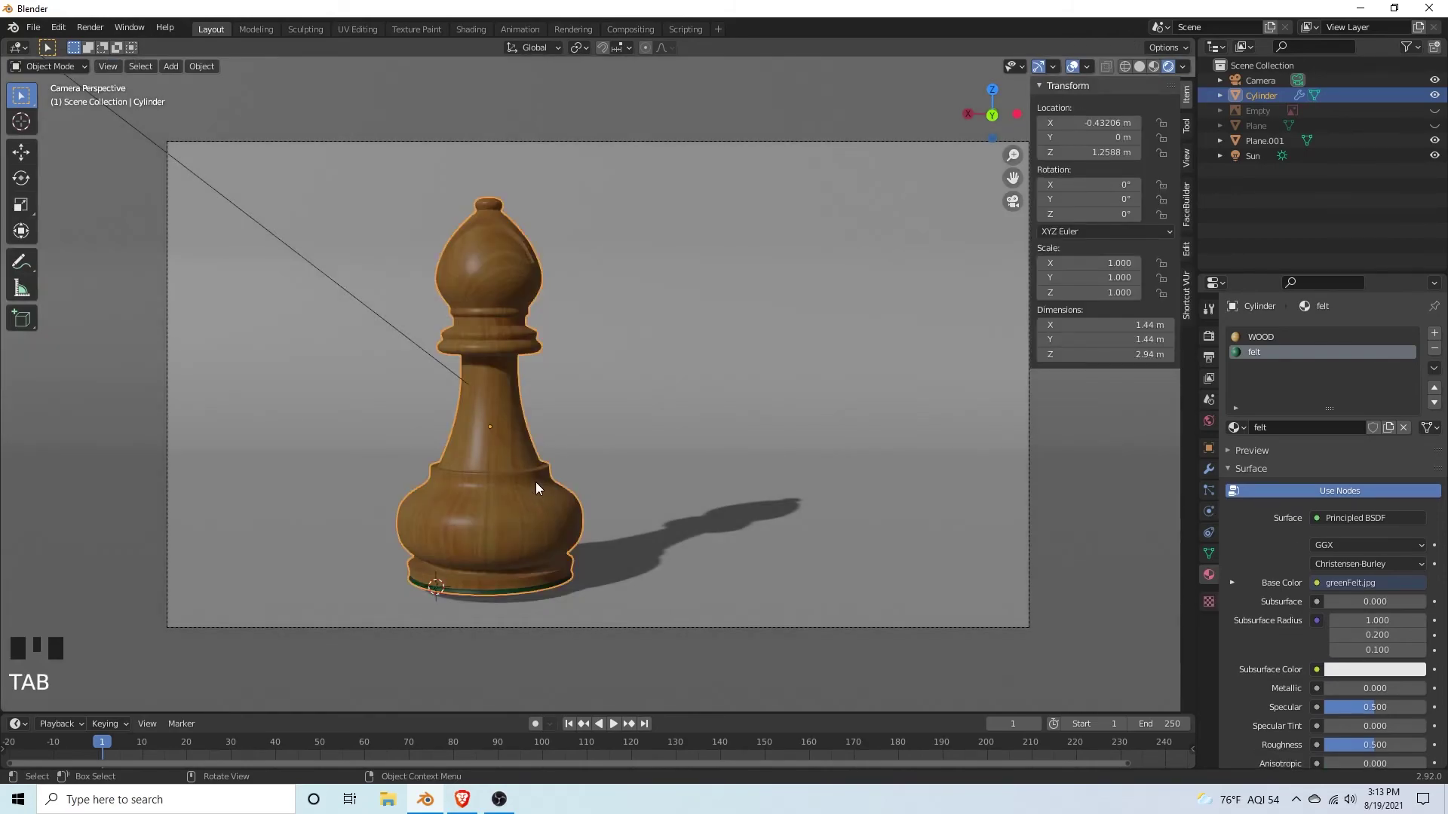
key("g")
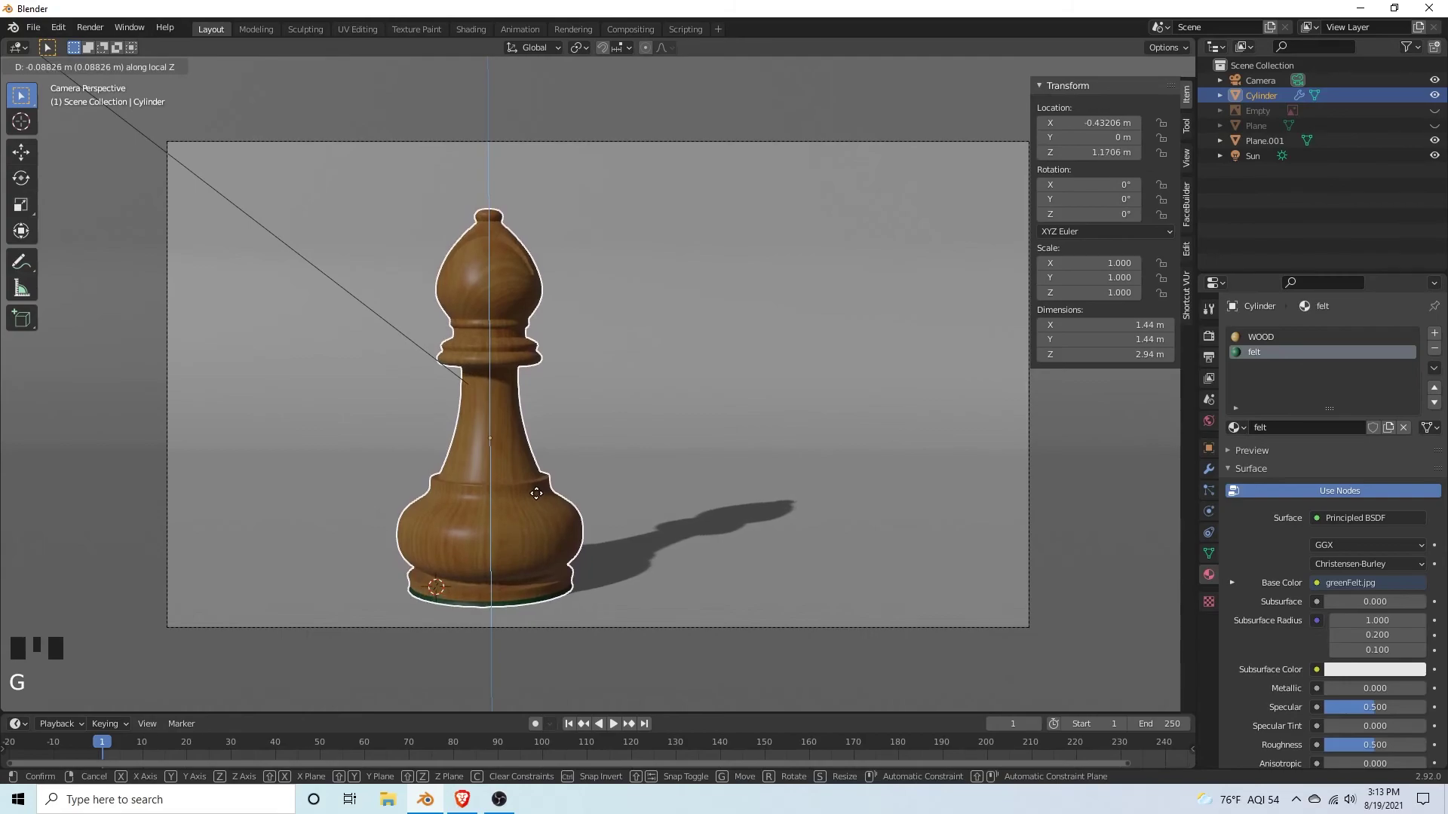
left_click(533, 496)
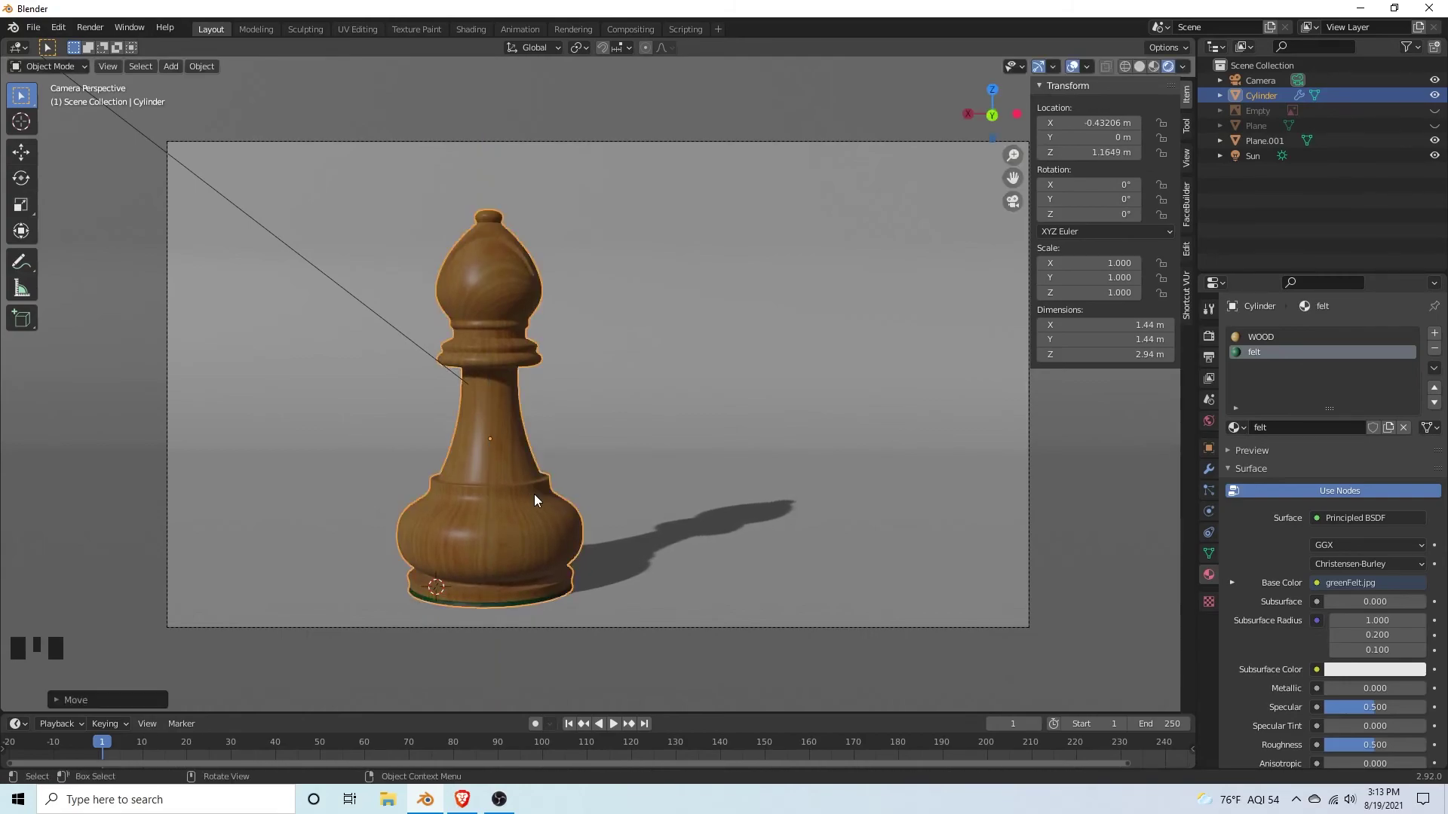
left_click(596, 483)
scroll(596, 483, "down", 3)
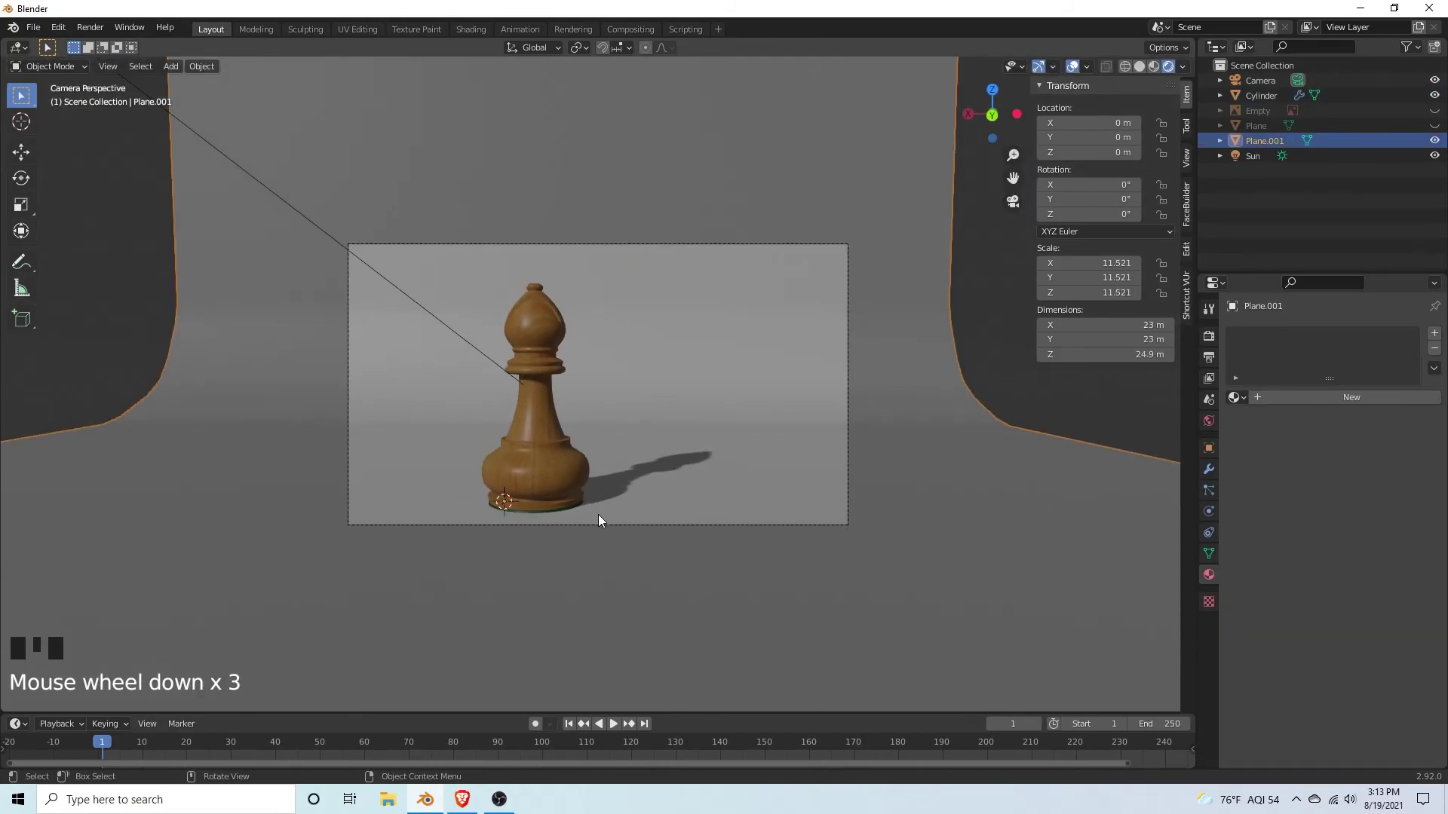
Step: Duplicate the wooden bishop and place the copy to the right of the original
left_click(555, 450)
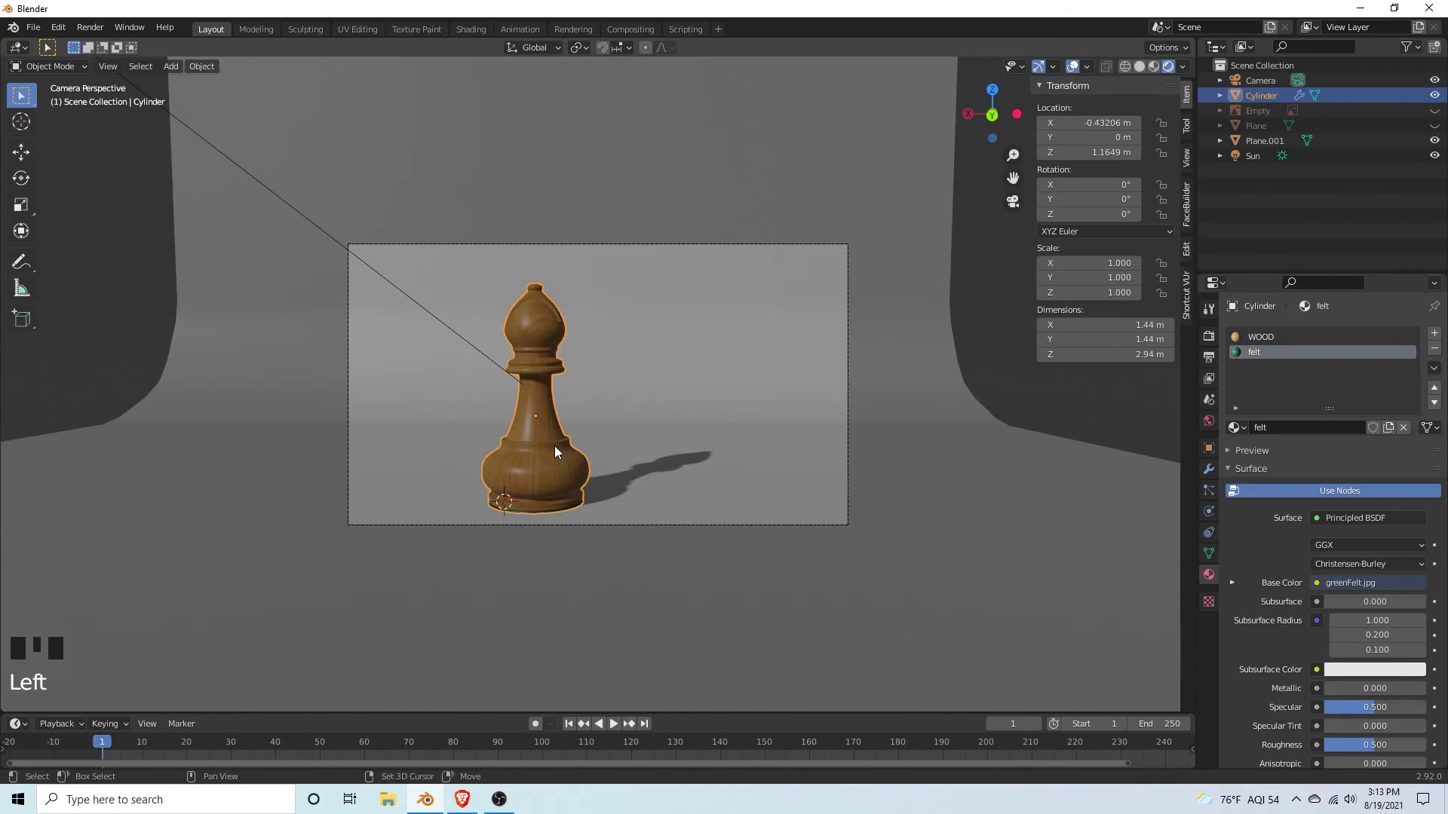
key("shift+d")
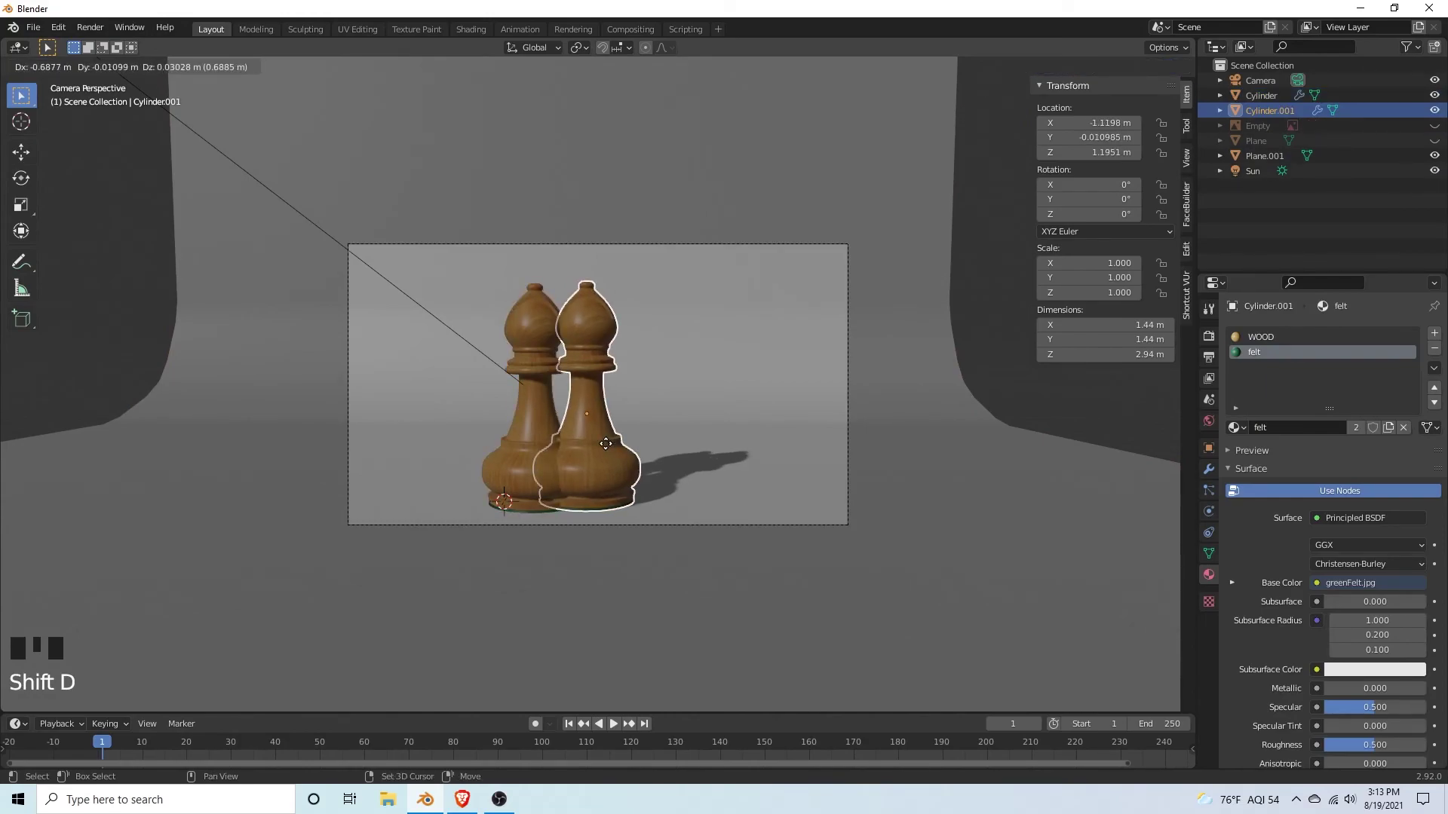
key("shift+z")
left_click(562, 461)
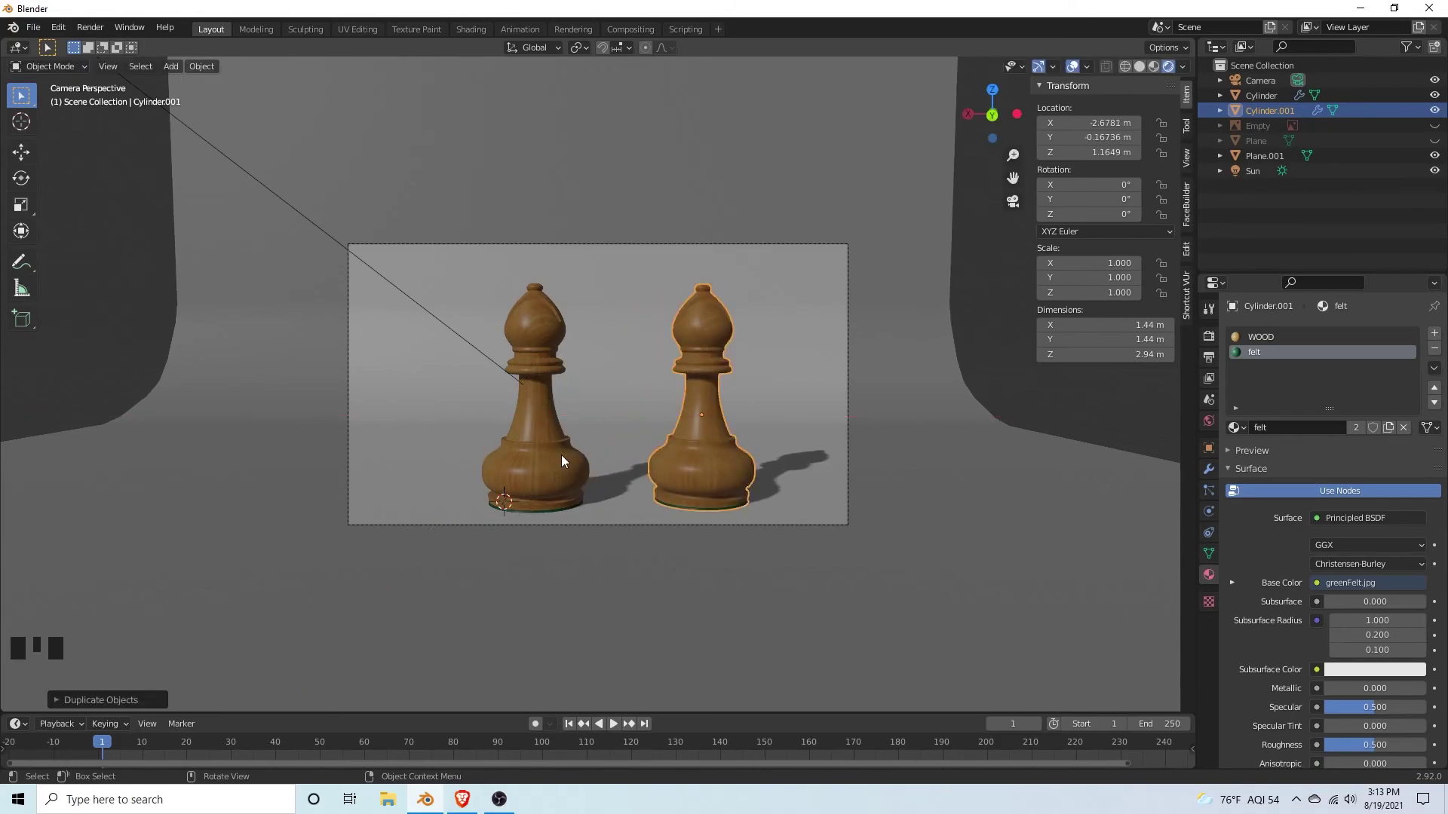
Step: Make the copy's WOOD material single-user, creating WOOD.001
left_click(471, 28)
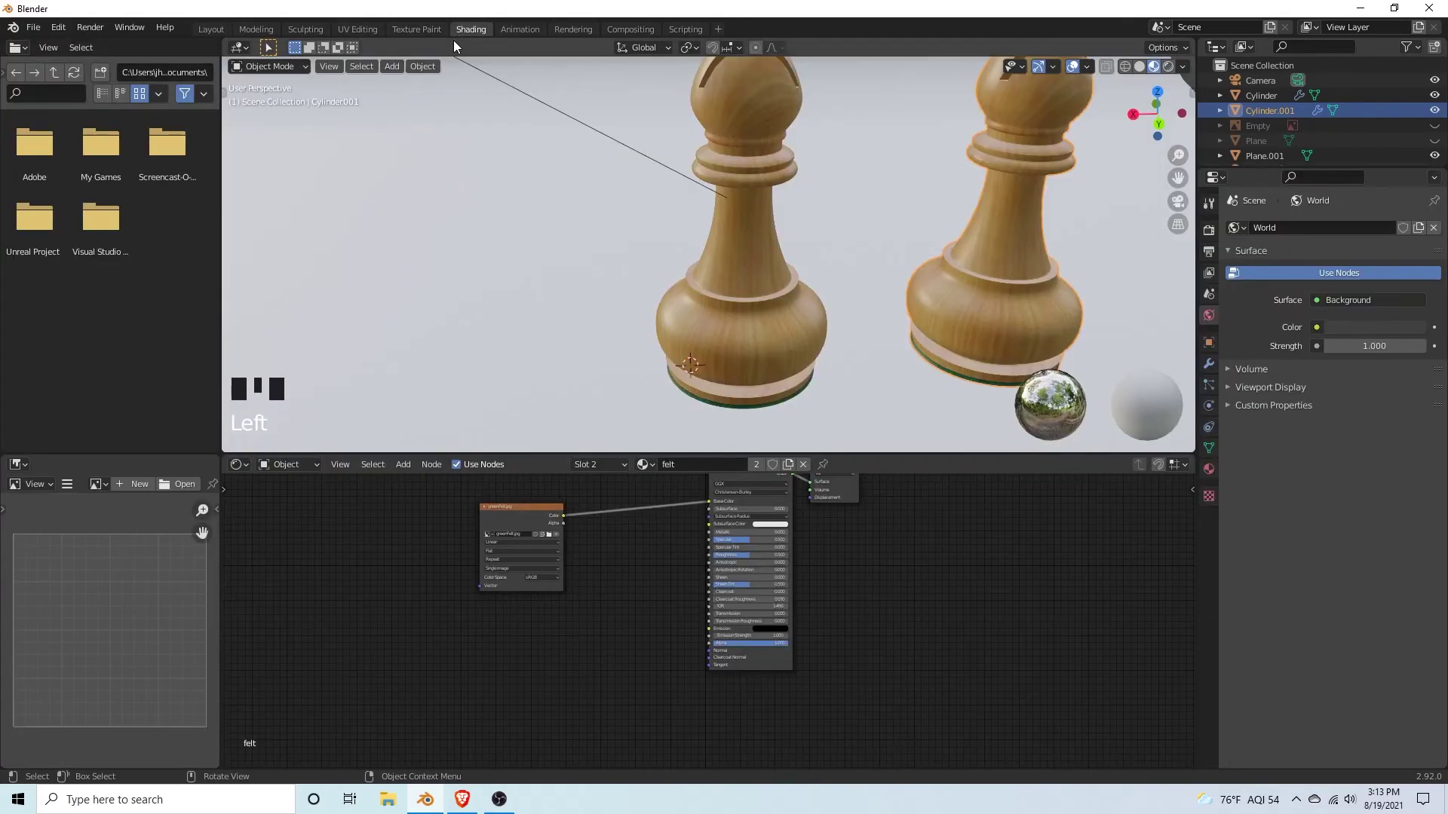
left_click(211, 28)
left_click(1261, 337)
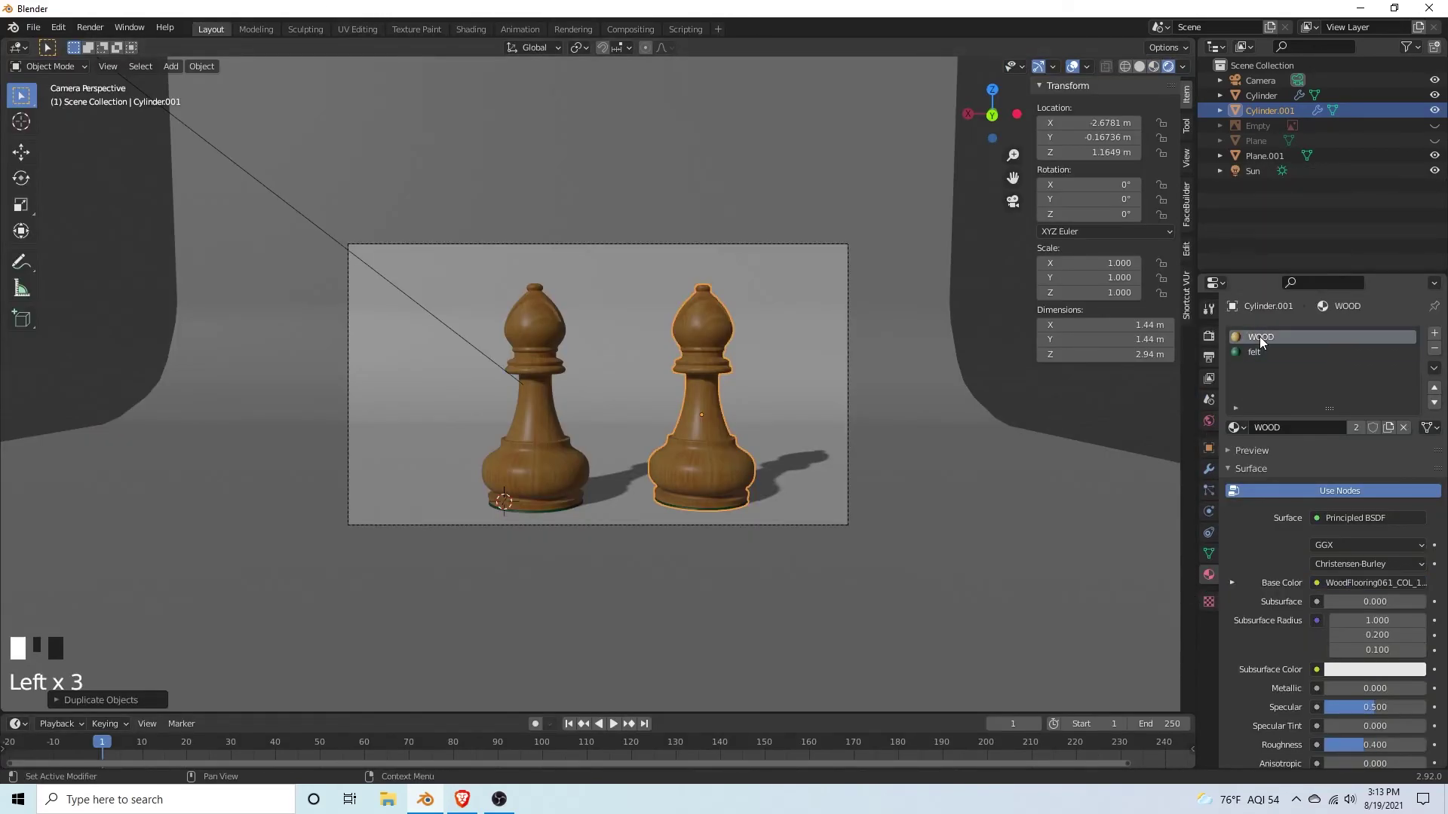
left_click(1356, 427)
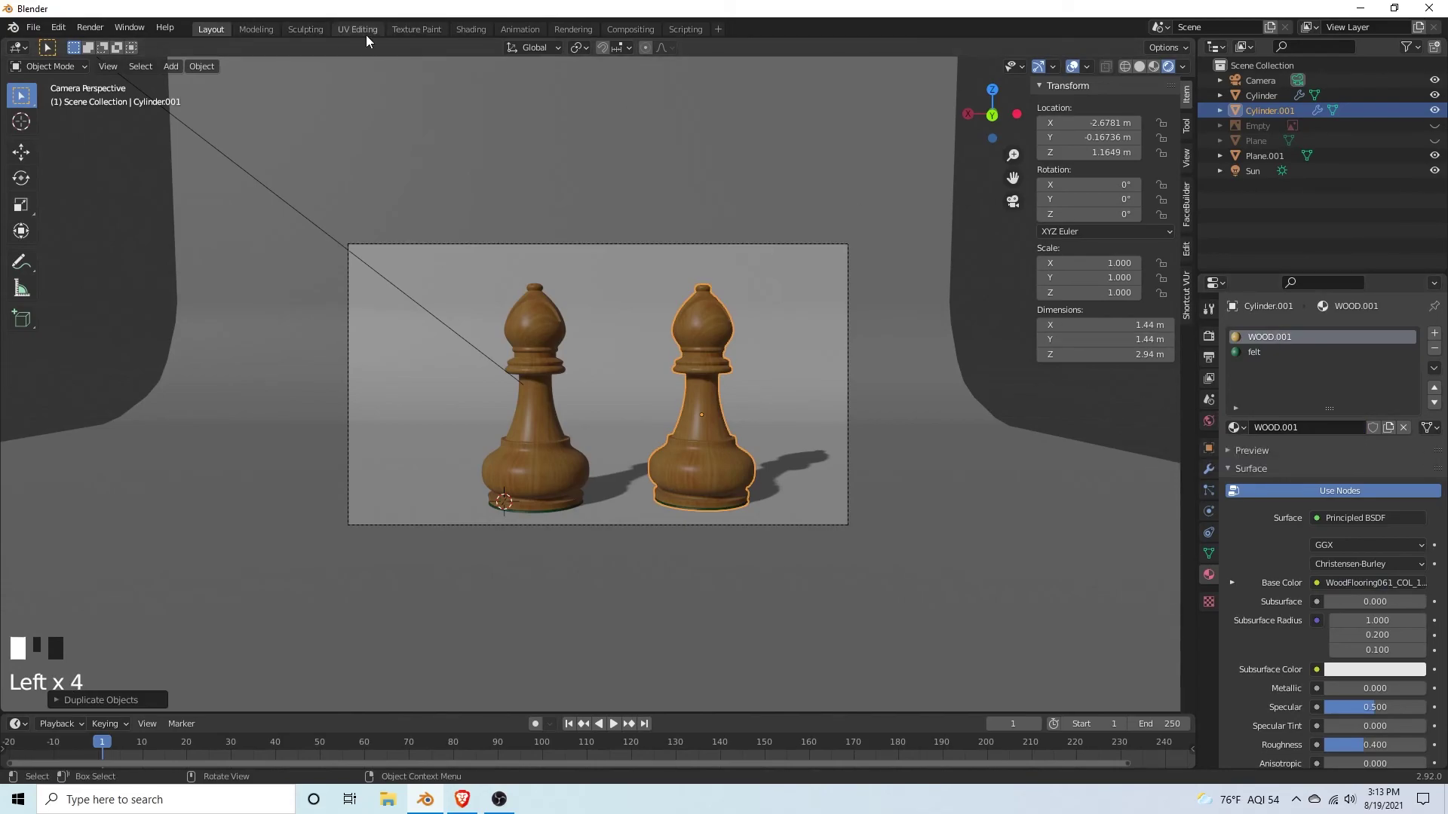
Step: Load a black wood texture into WOOD.001's Image Texture node
left_click(469, 30)
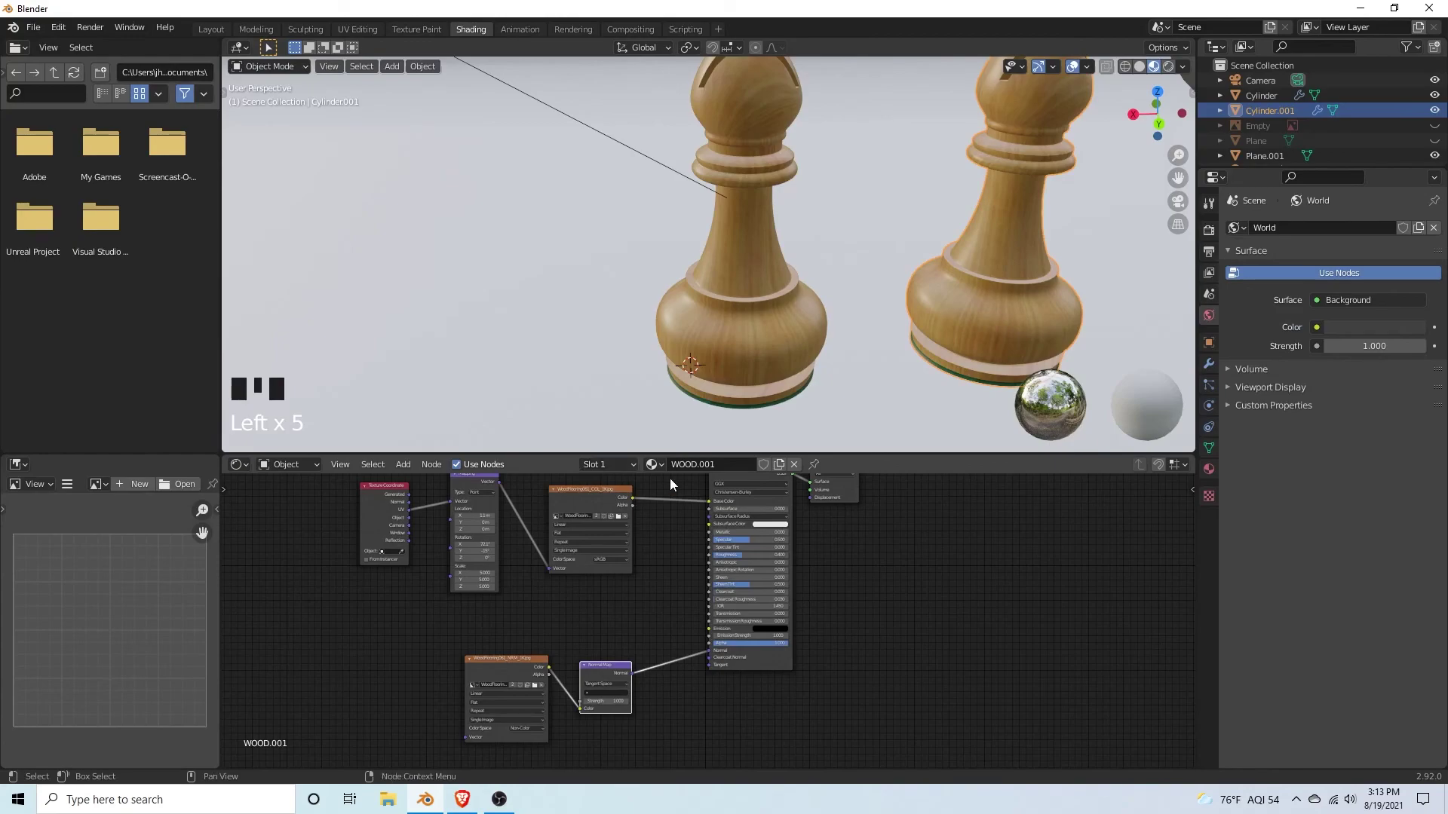
left_click(212, 29)
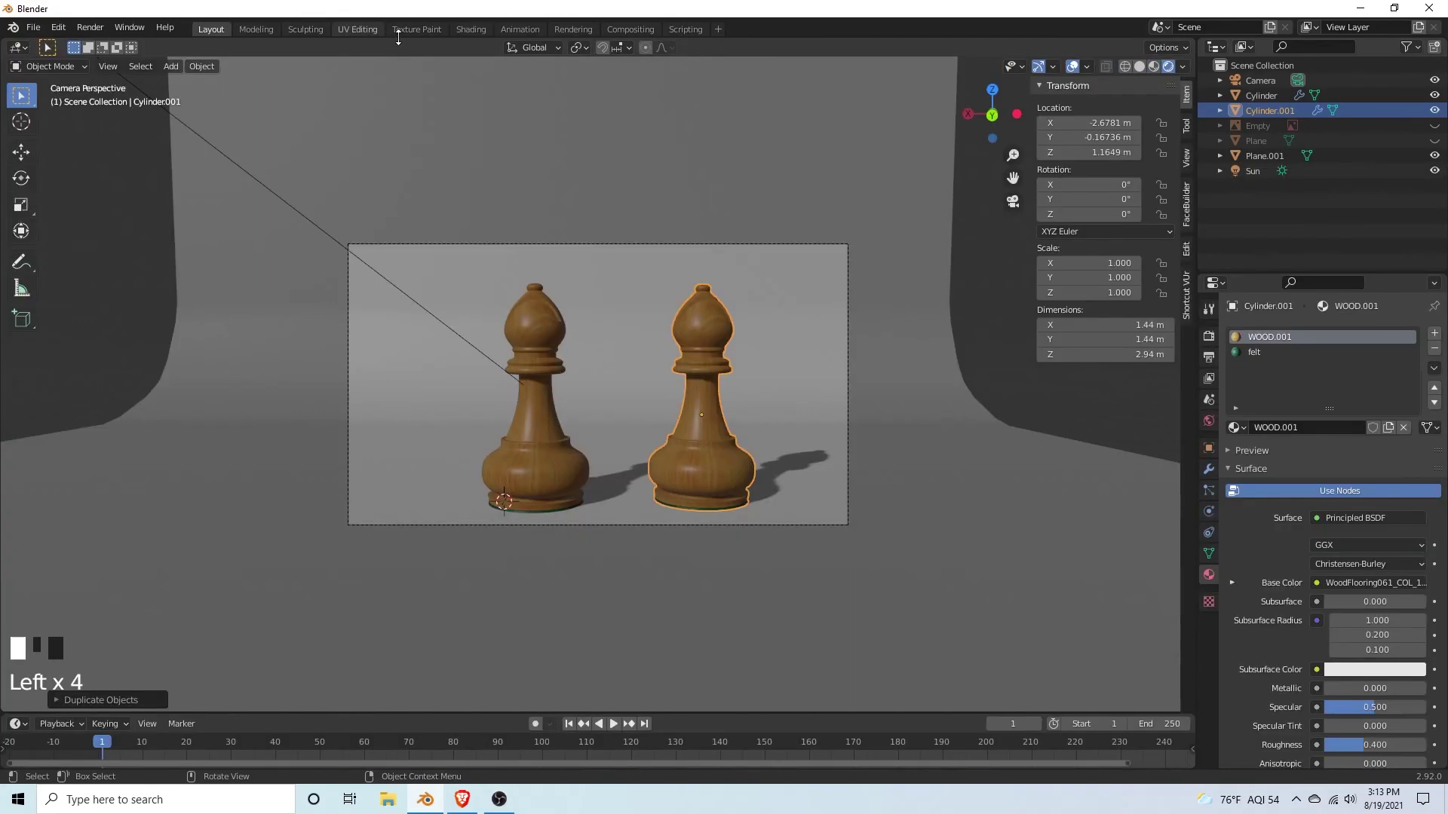
left_click(462, 32)
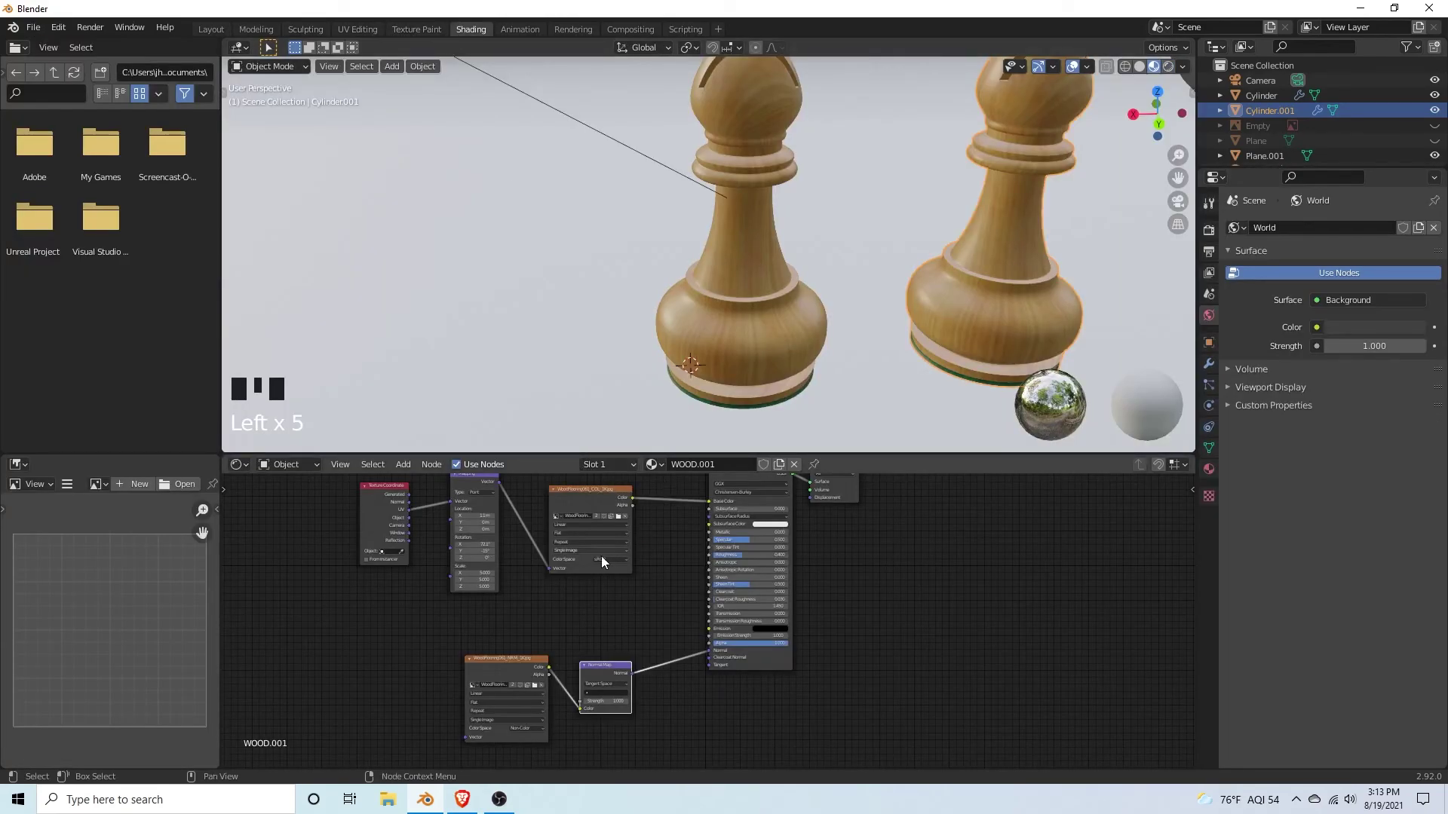
left_click(617, 517)
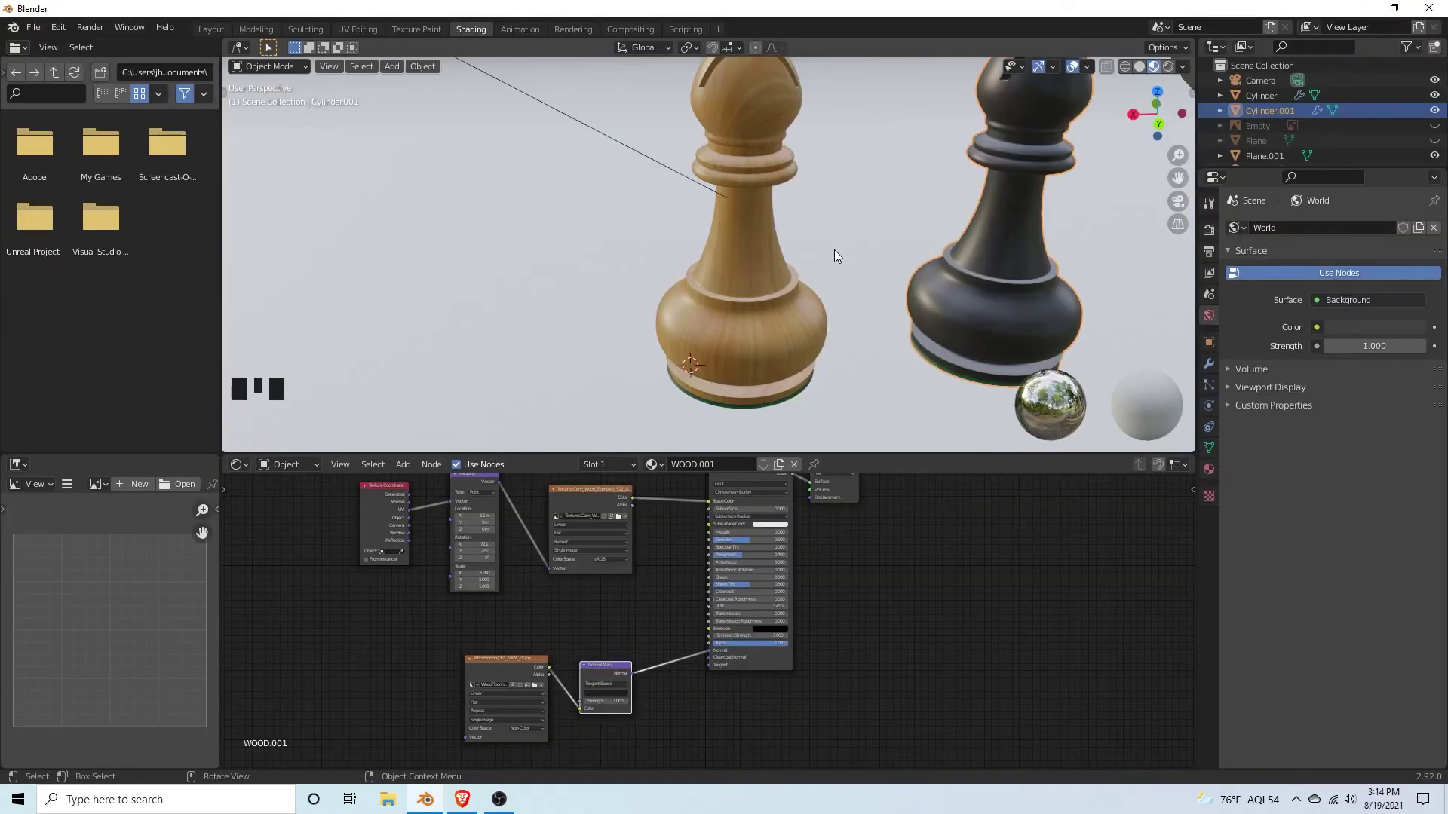
scroll(832, 253, "down", 5)
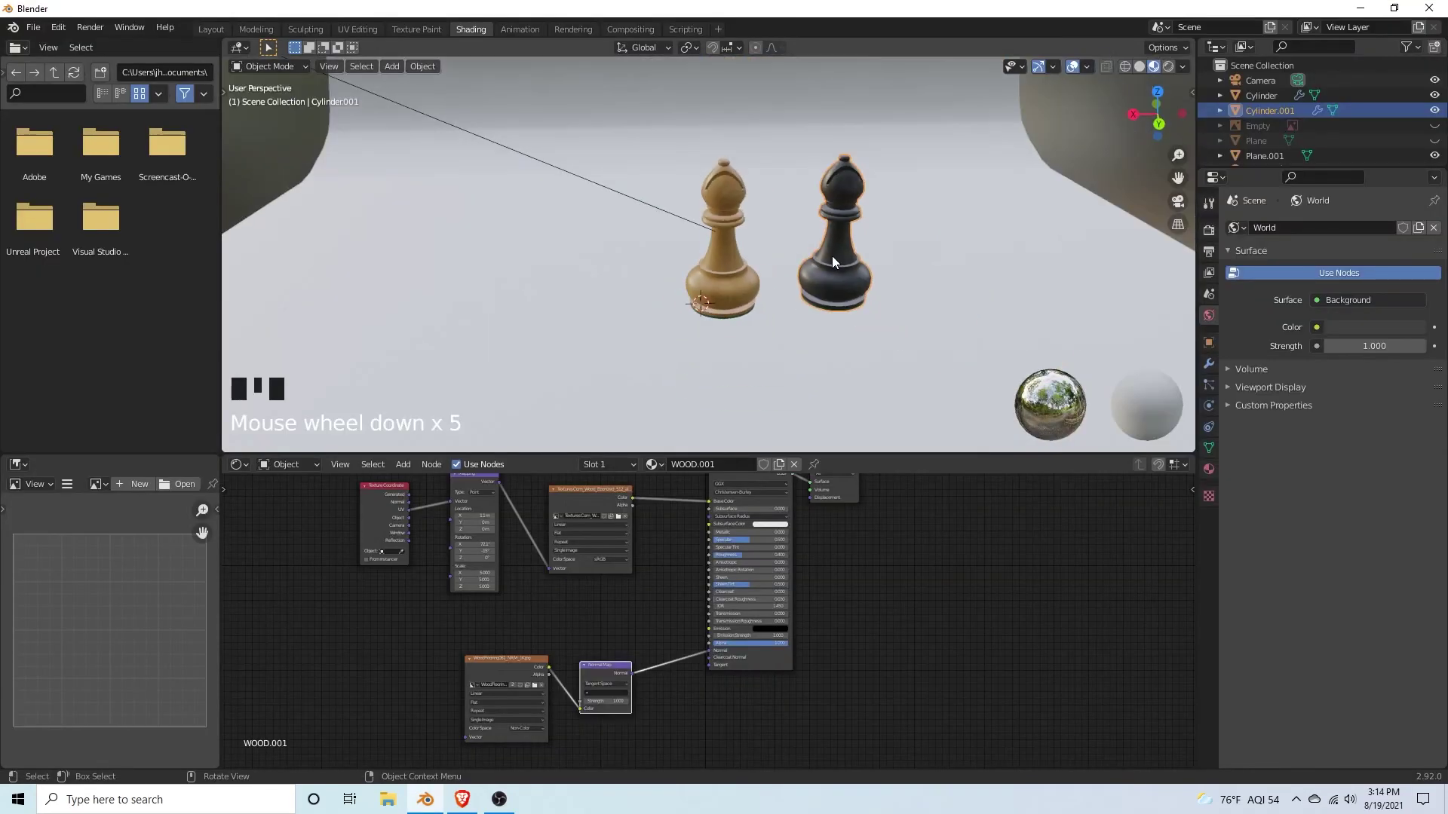
scroll(831, 255, "up", 2)
scroll(831, 255, "up", 1)
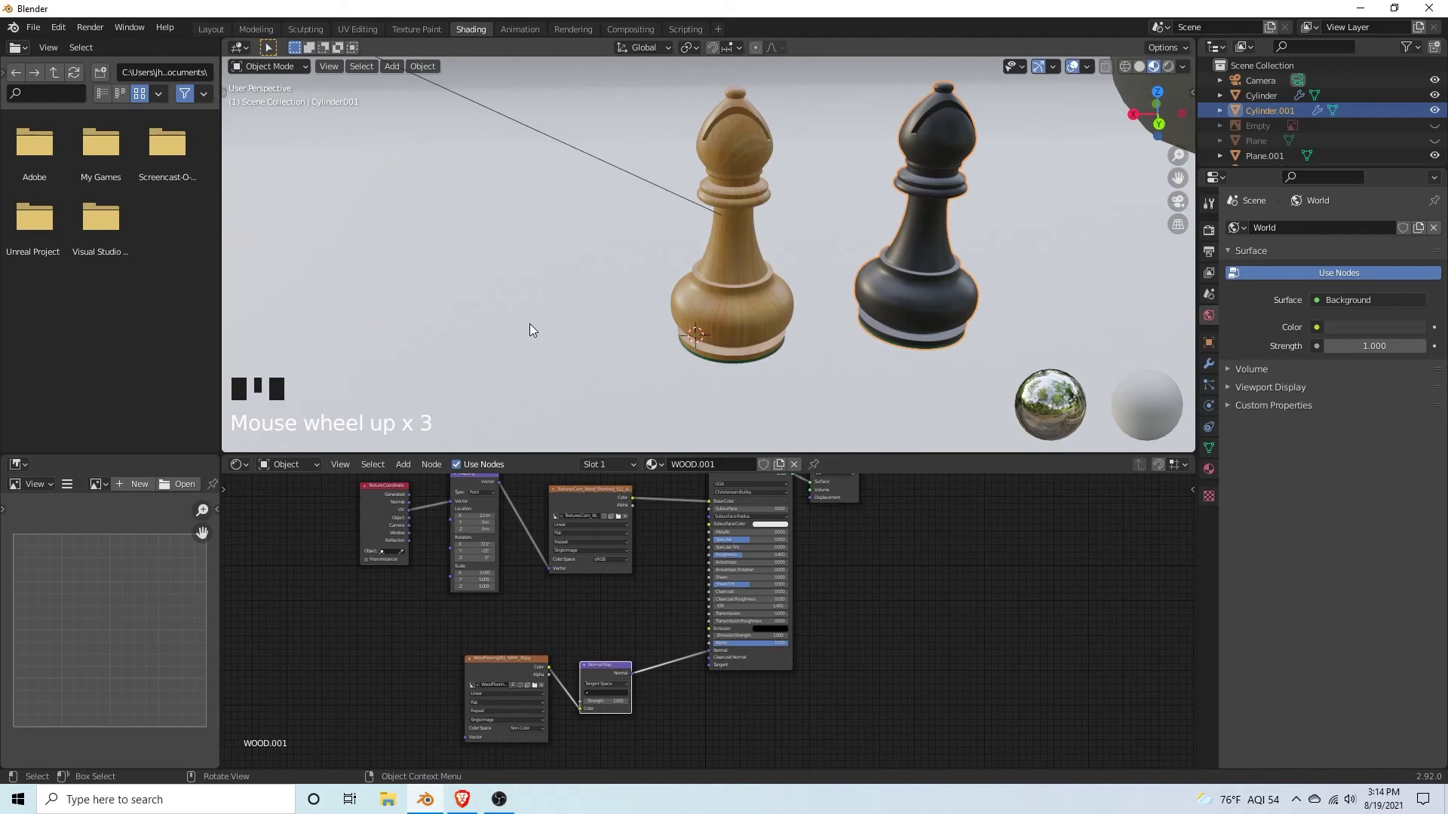
left_click(219, 28)
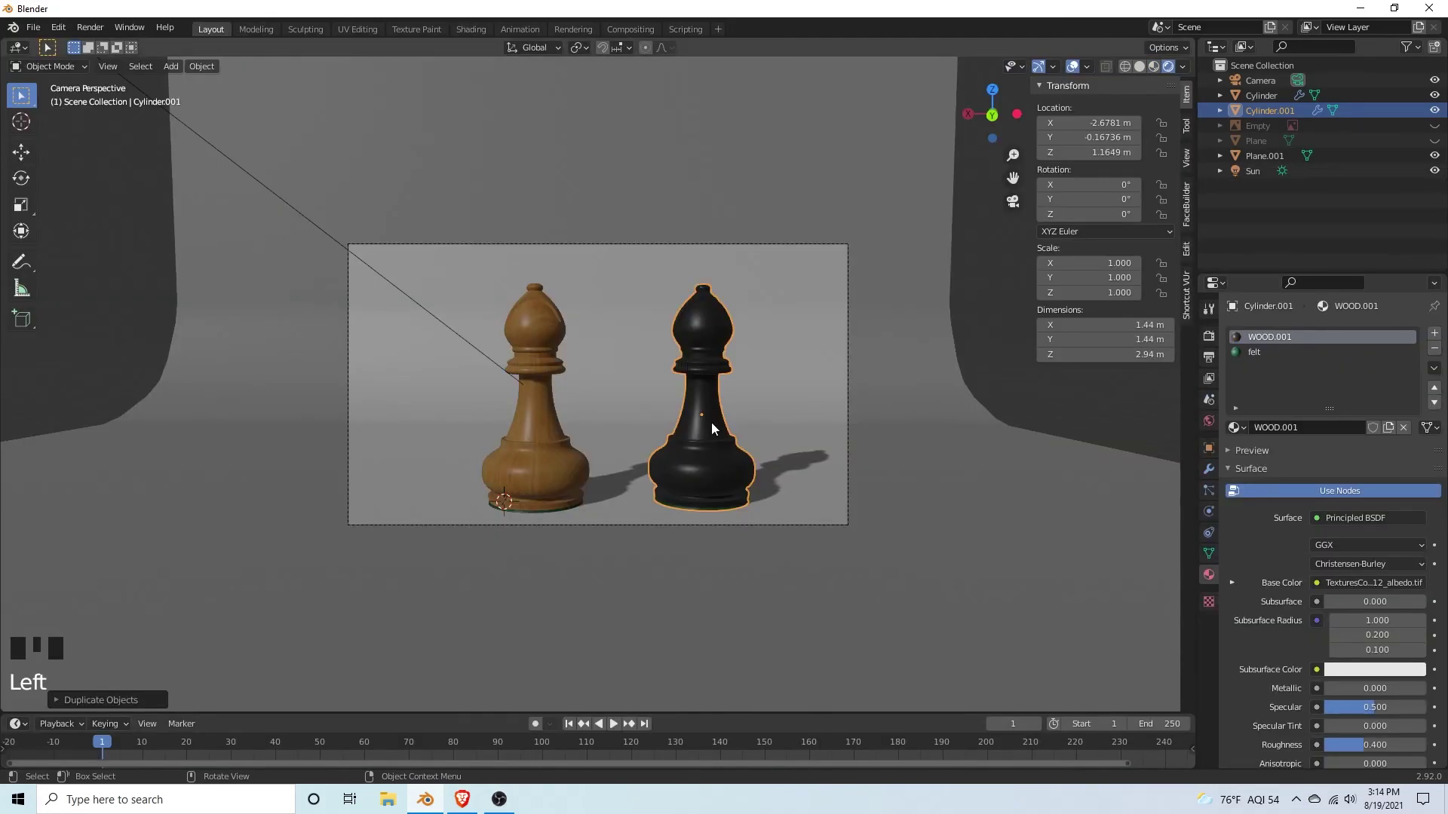
Step: Move the black bishop farther back behind the wooden one, then rotate the selected object
key("g")
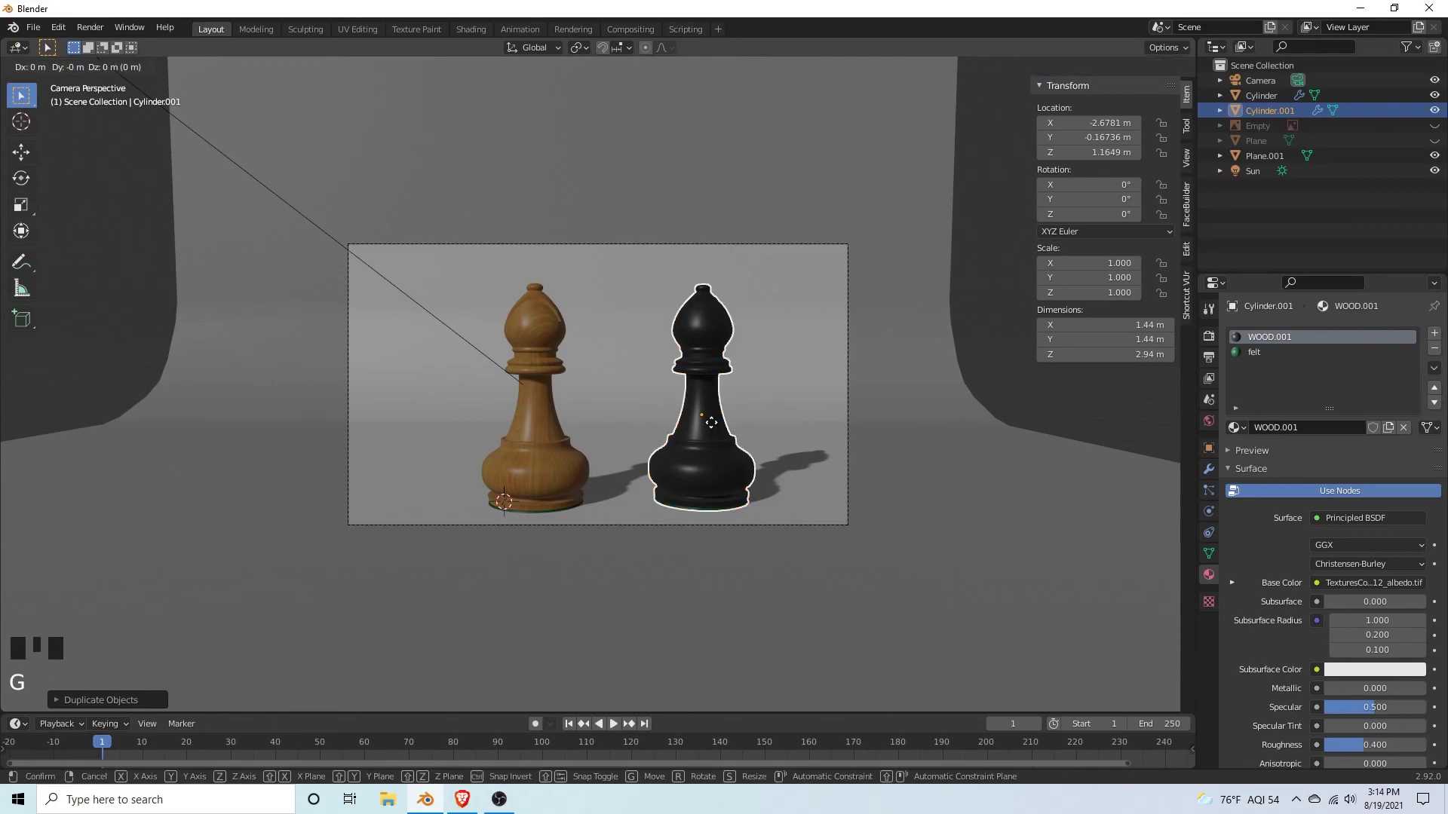
left_click(718, 252)
left_click(536, 417)
key("r")
left_click(537, 417)
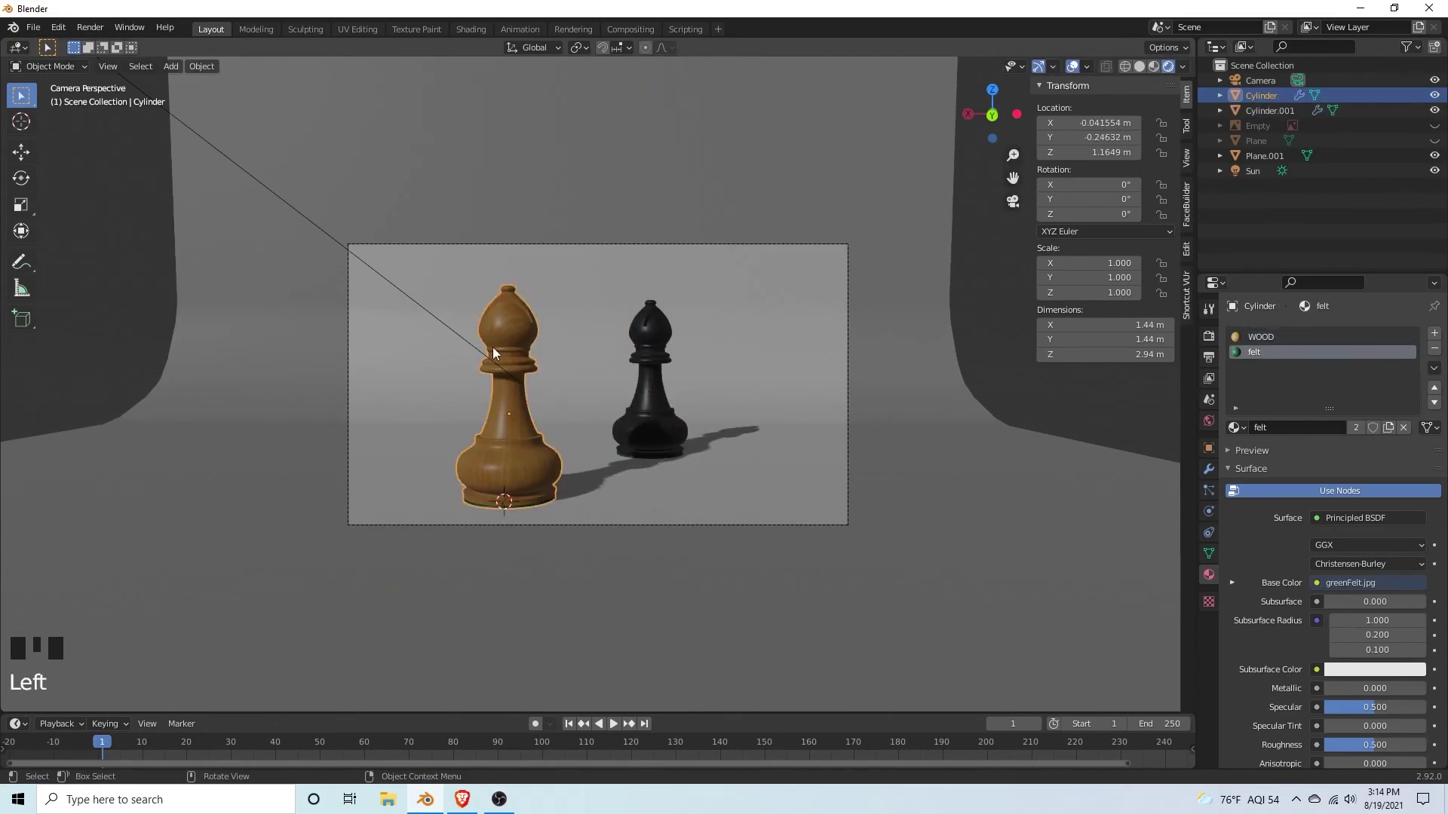
scroll(288, 220, "down", 5)
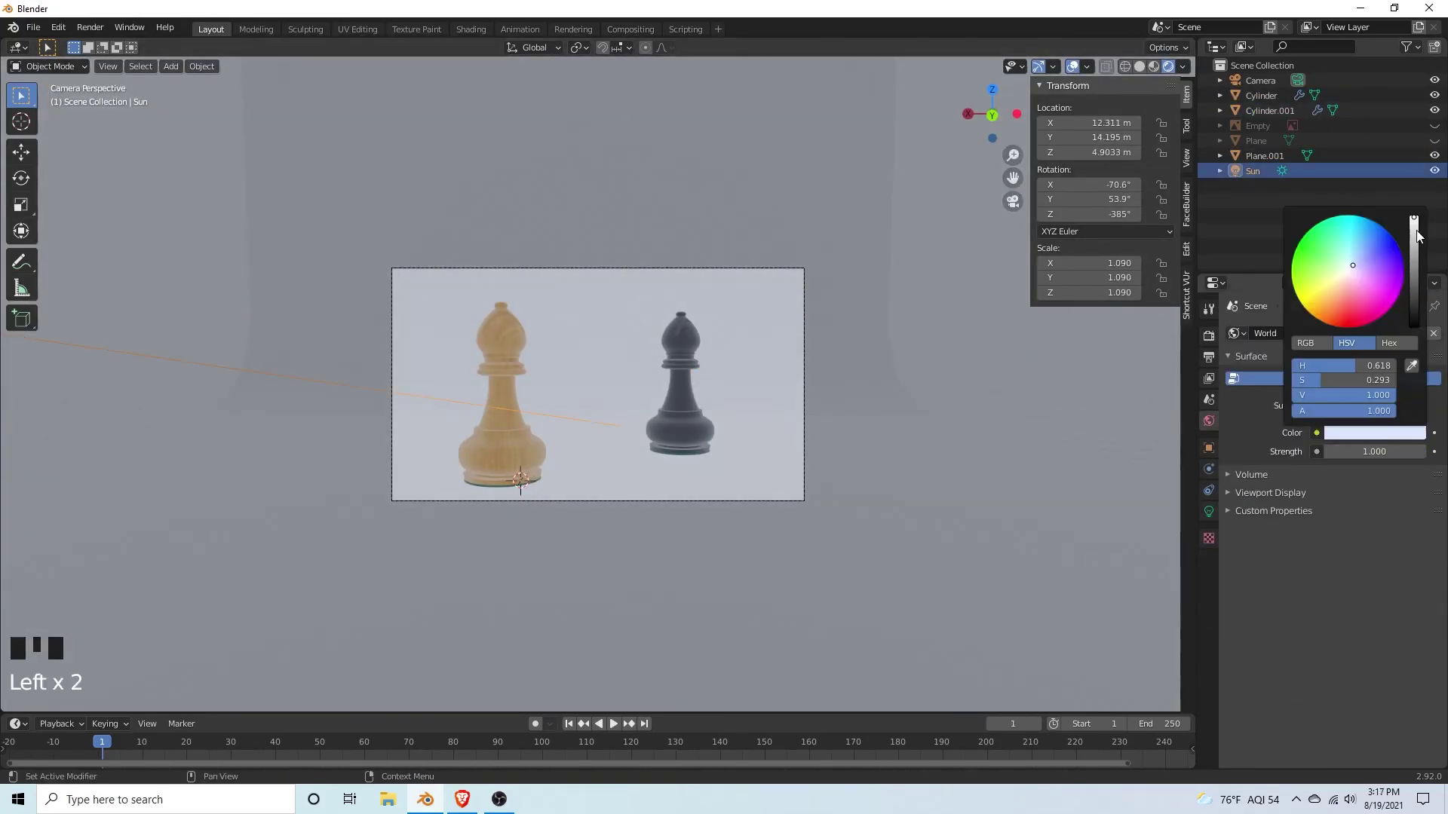
scroll(715, 411, "up", 4)
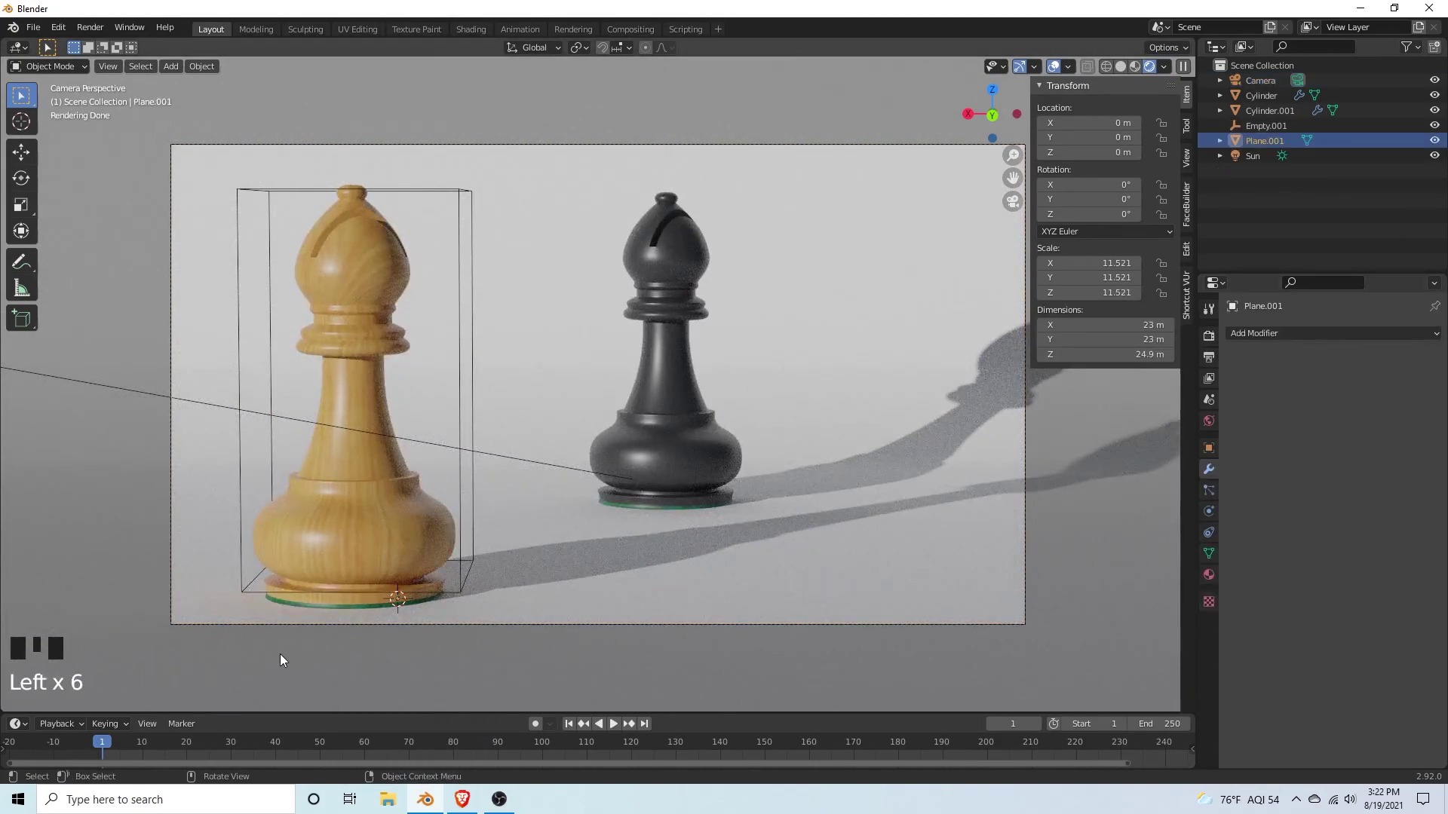
Step: Render the final image of the two bishops with F12 and watch the tiles fill in
key("F12")
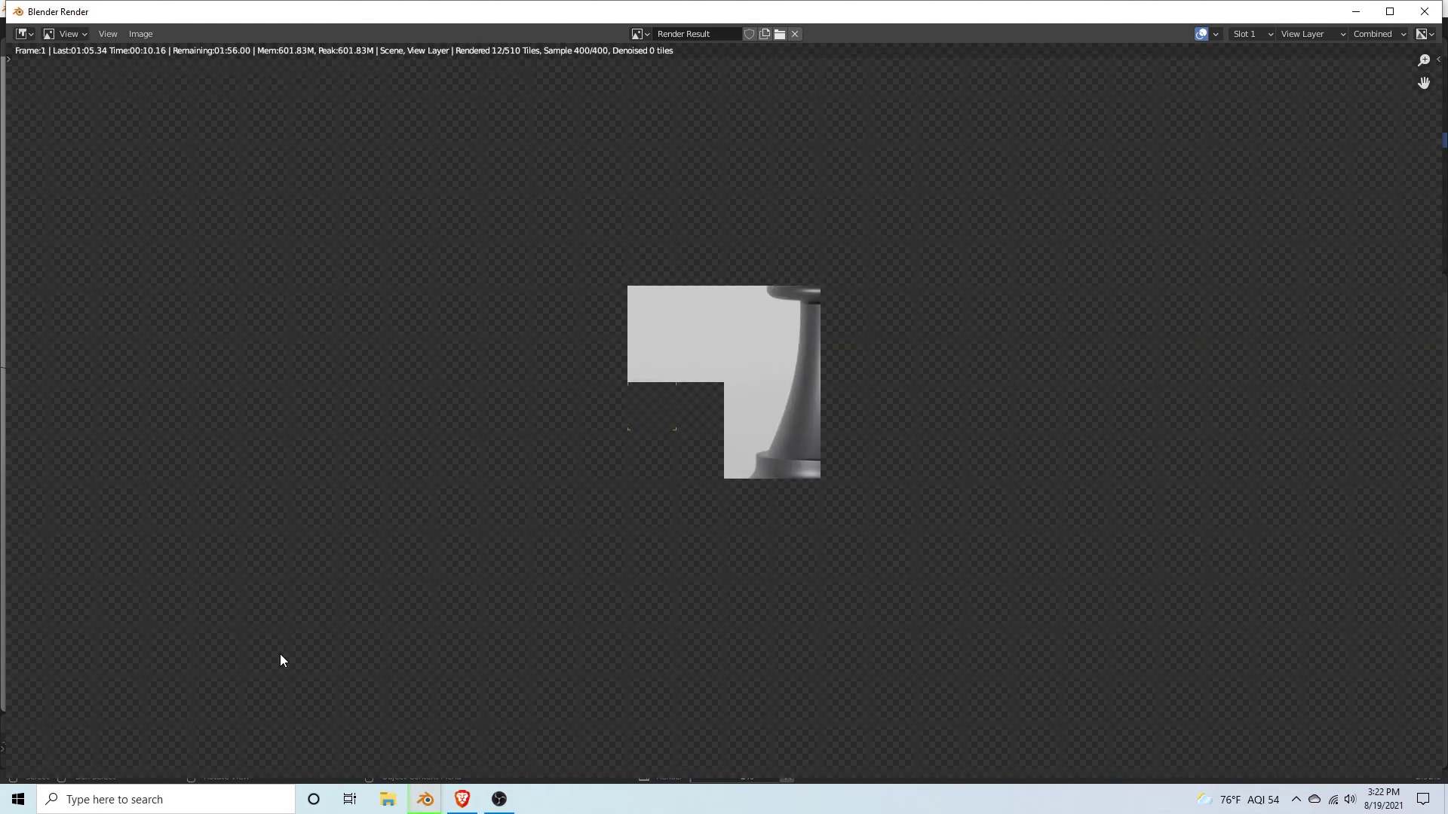
scroll(175, 617, "down", 4)
scroll(180, 614, "up", 2)
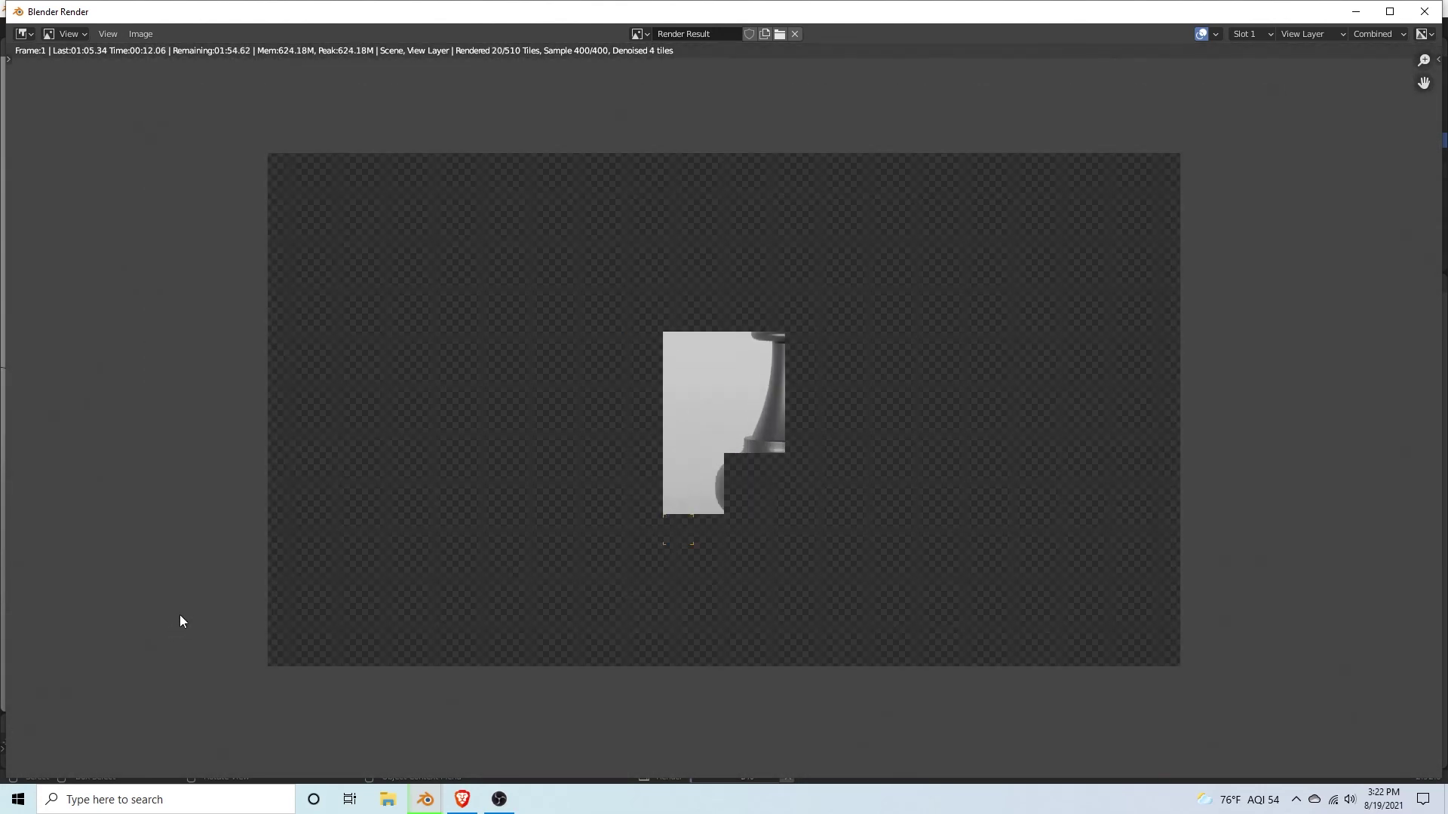